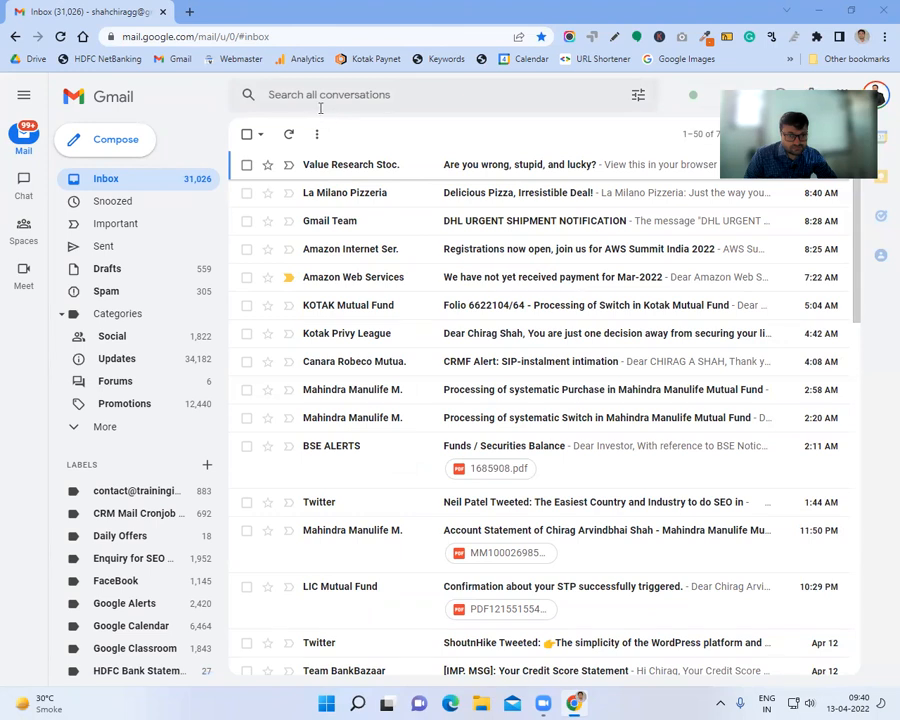
- Open linkedin.com in a new browser tab
{"action": "left_click", "coordinate": [190, 14]}
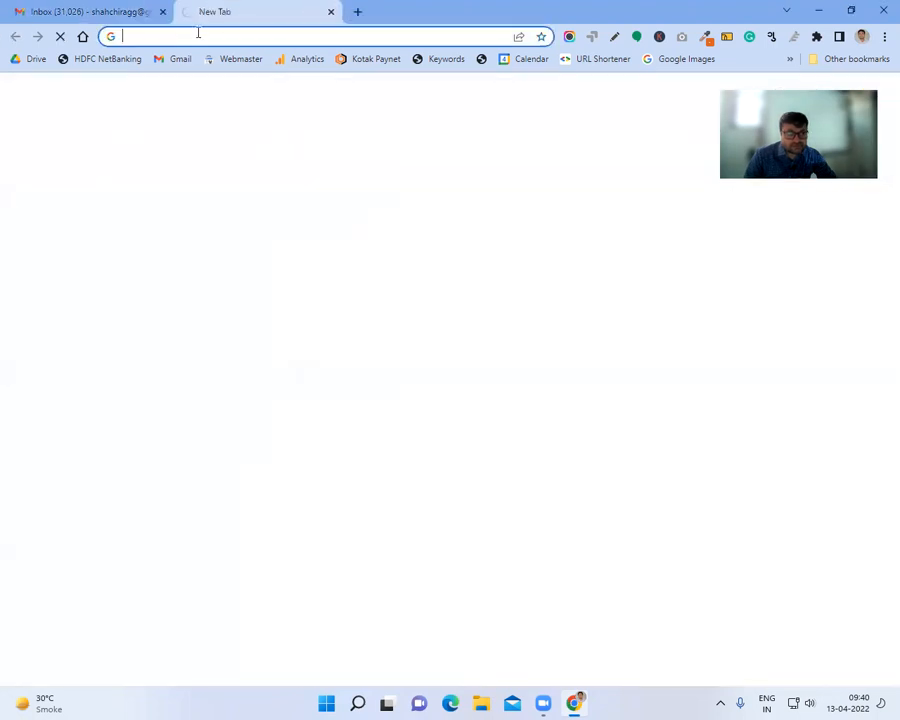
{"action": "left_click", "coordinate": [197, 32]}
{"action": "type", "text": "link"}
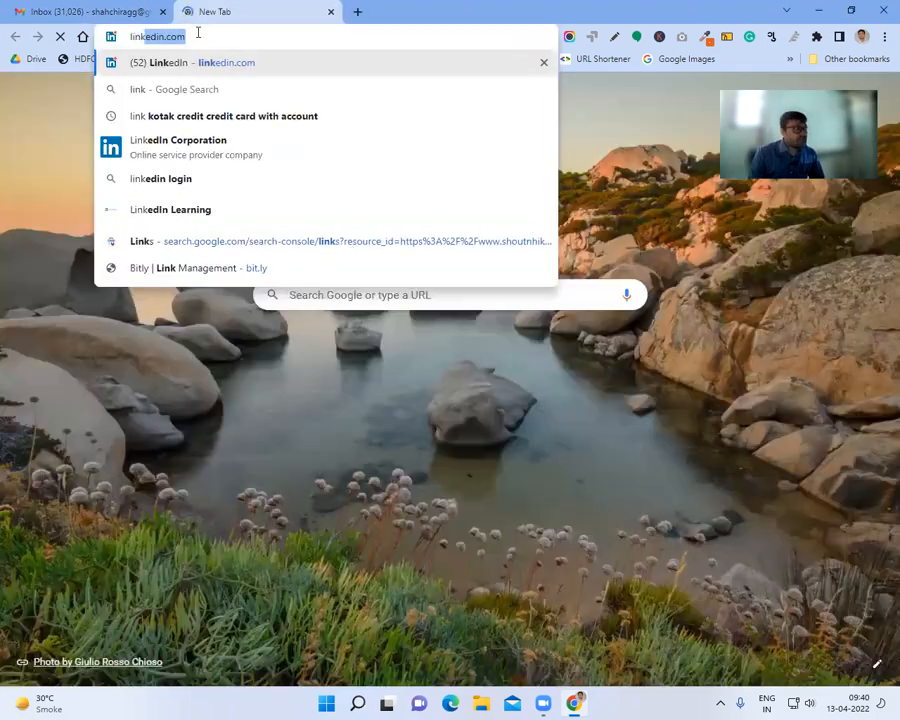
{"action": "key", "text": "Return"}
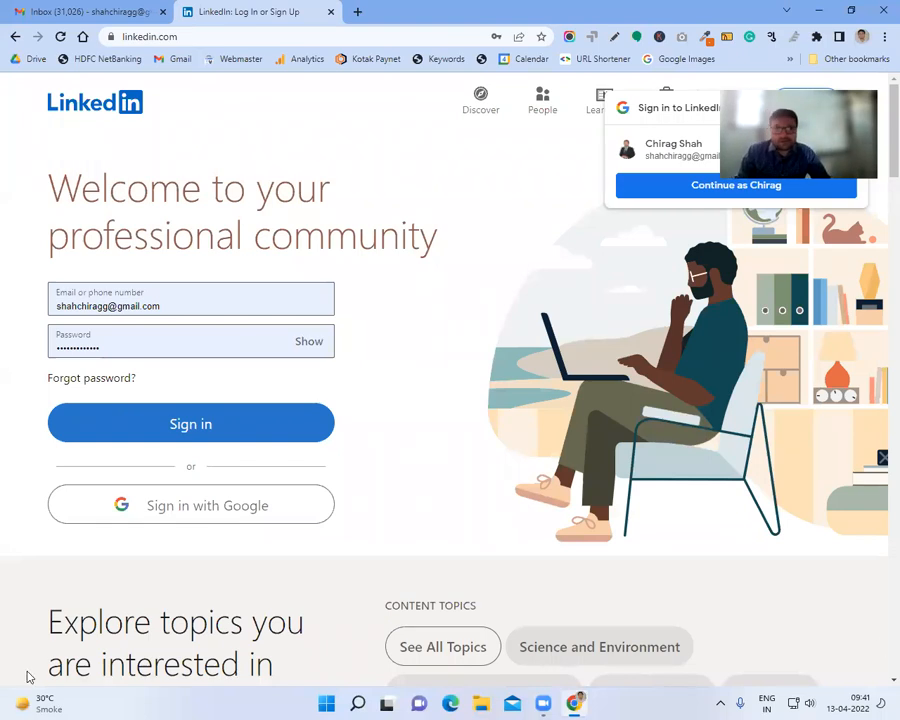
- Try to sign in to LinkedIn with the saved credentials, and request a one-time sign-in link by email instead
{"action": "left_click", "coordinate": [177, 430]}
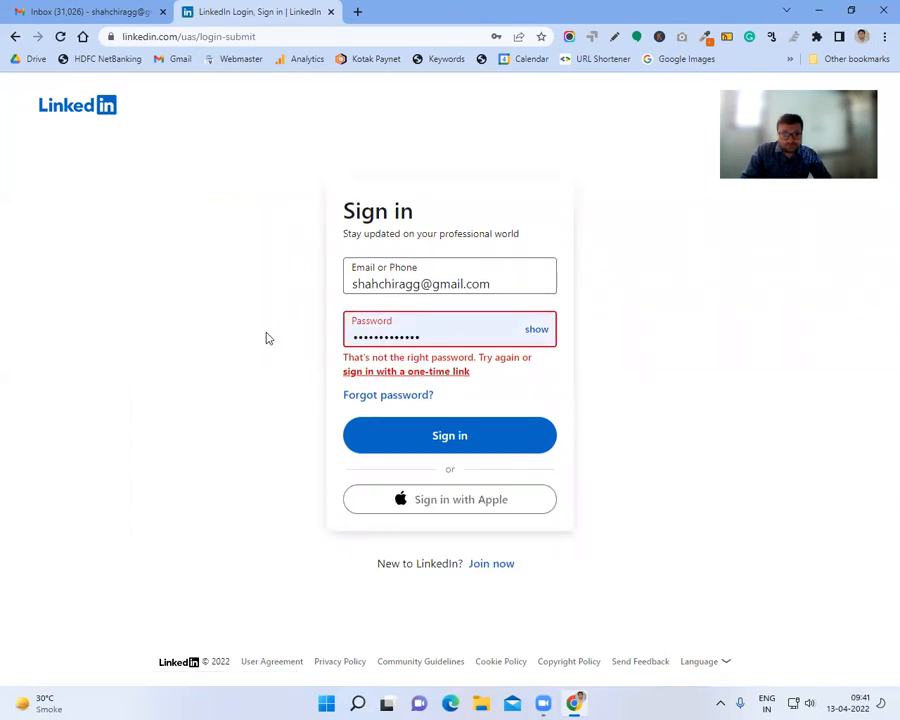
{"action": "left_click", "coordinate": [404, 437]}
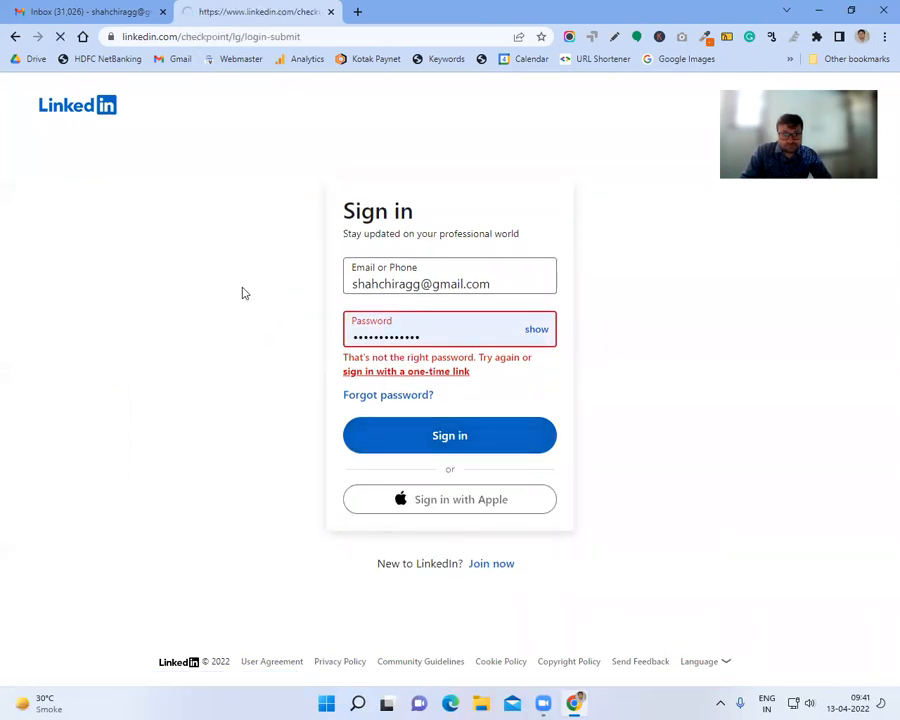
{"action": "left_click", "coordinate": [406, 372]}
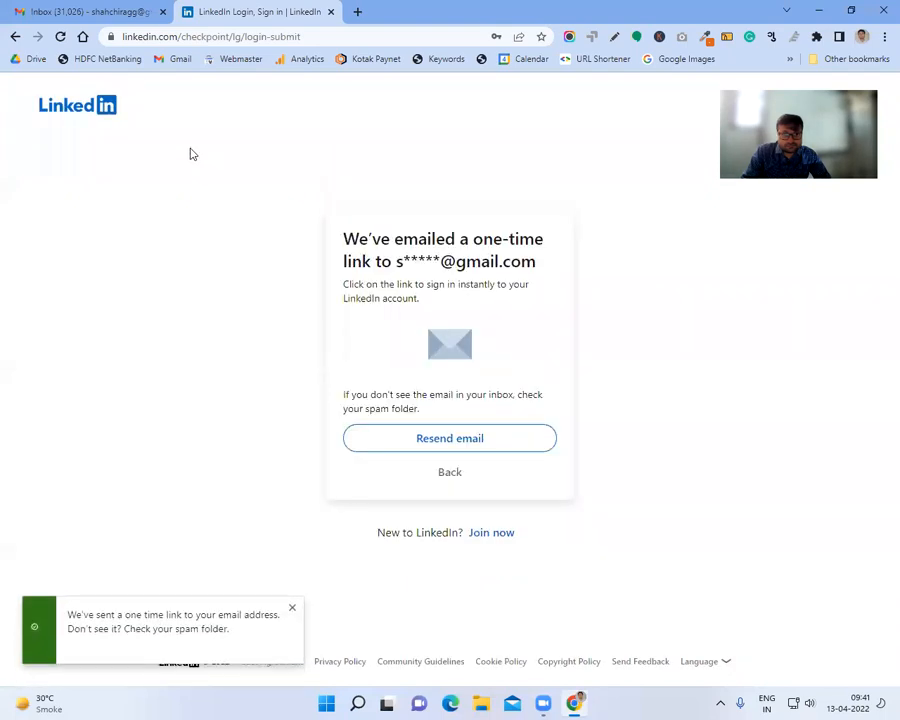
- Switch to the Gmail inbox and search the mail for "linkedin"
{"action": "left_click", "coordinate": [84, 11]}
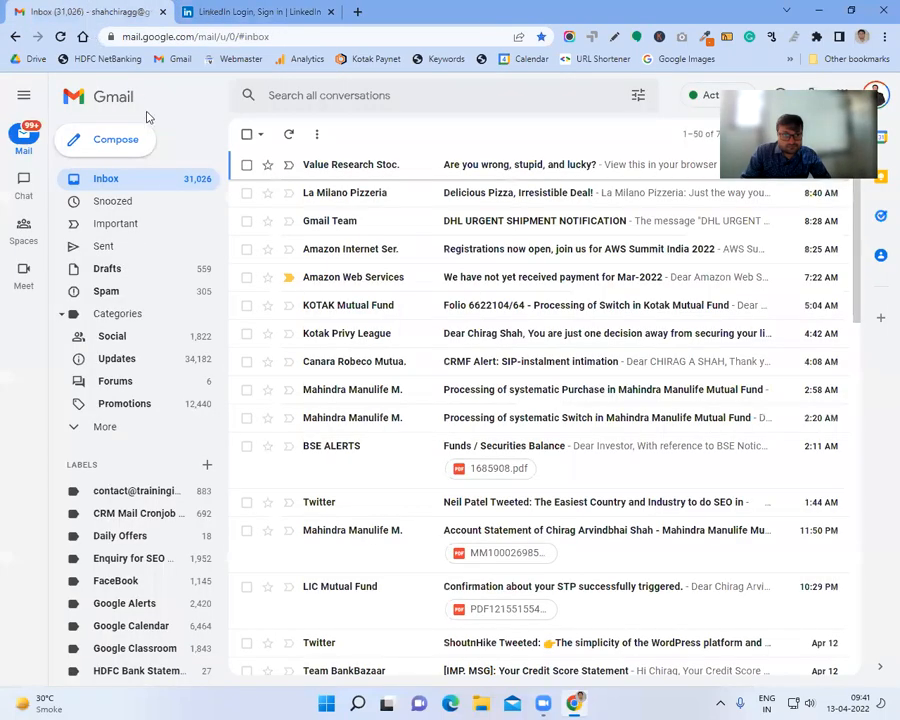
{"action": "left_click", "coordinate": [114, 181]}
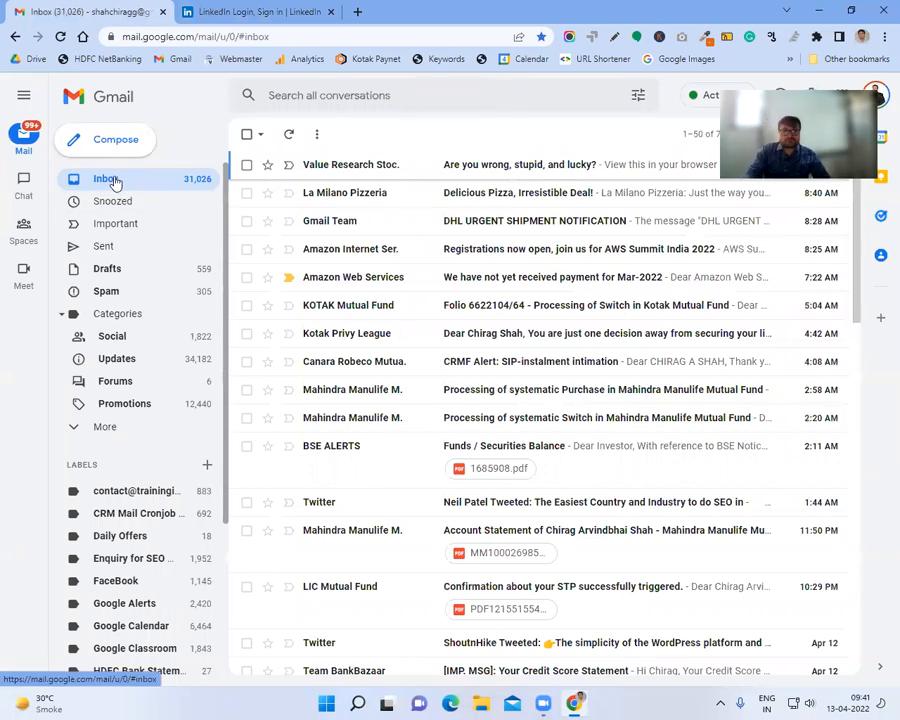
{"action": "left_click", "coordinate": [311, 94]}
{"action": "type", "text": "link"}
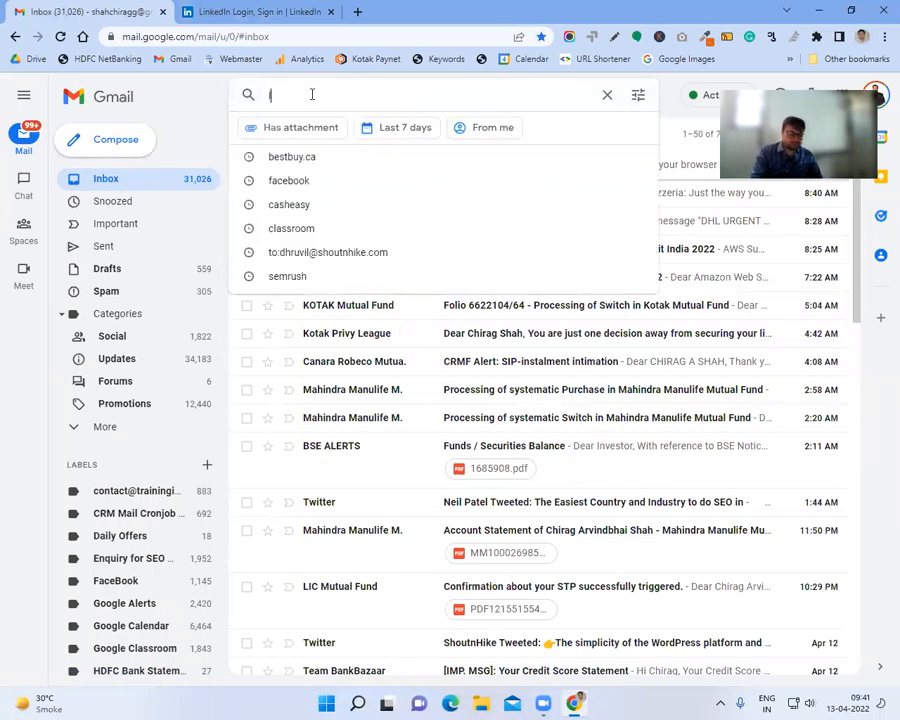
{"action": "type", "text": "edin"}
{"action": "key", "text": "Return"}
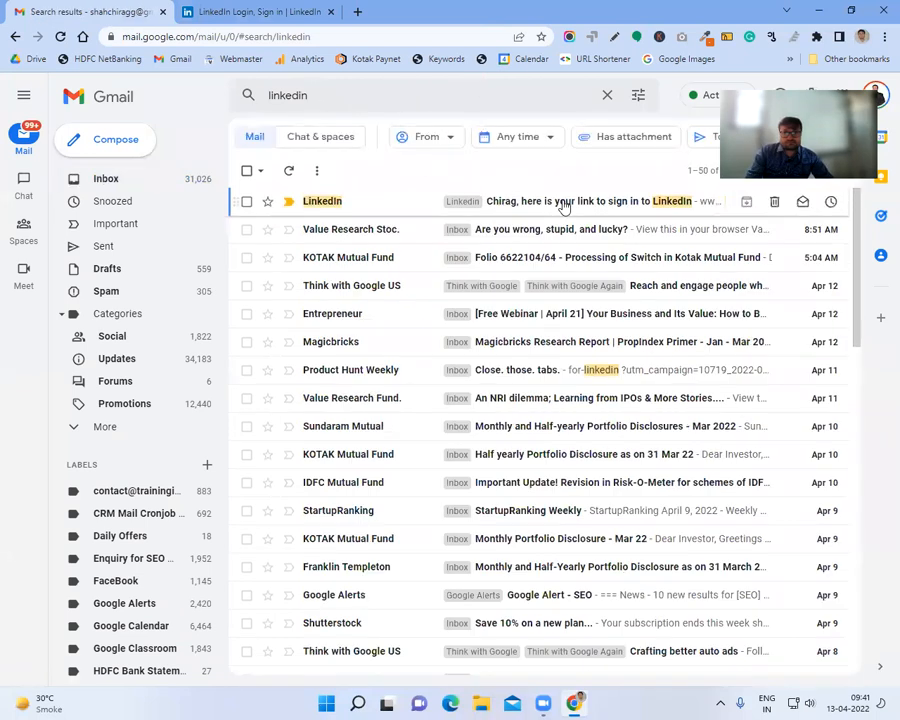
- Sign in to LinkedIn through the link in the newest LinkedIn email and collapse the messaging overlay on the feed
{"action": "left_click", "coordinate": [564, 206]}
{"action": "left_click", "coordinate": [446, 374]}
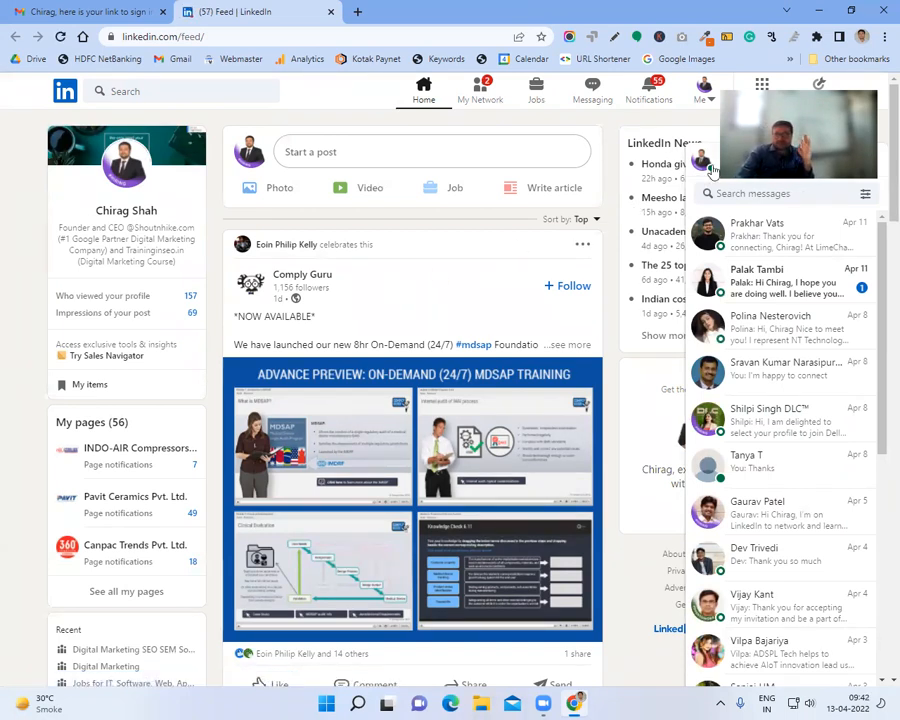
{"action": "left_click", "coordinate": [872, 160]}
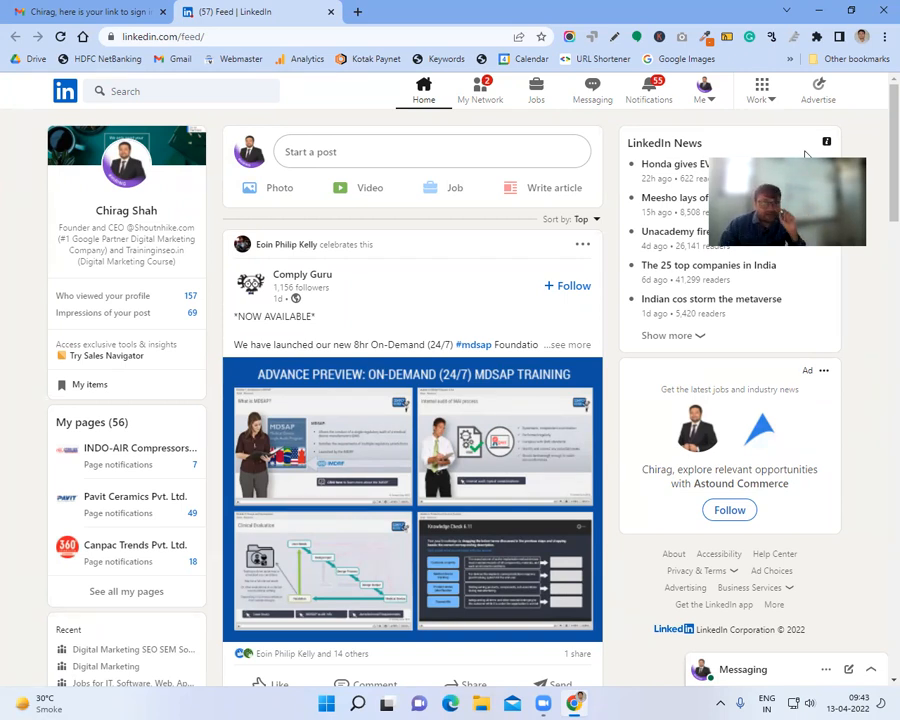
- Open facebook.com in a new browser tab and log in with the saved account credentials
{"action": "left_click", "coordinate": [357, 11]}
{"action": "type", "text": "facebook.com"}
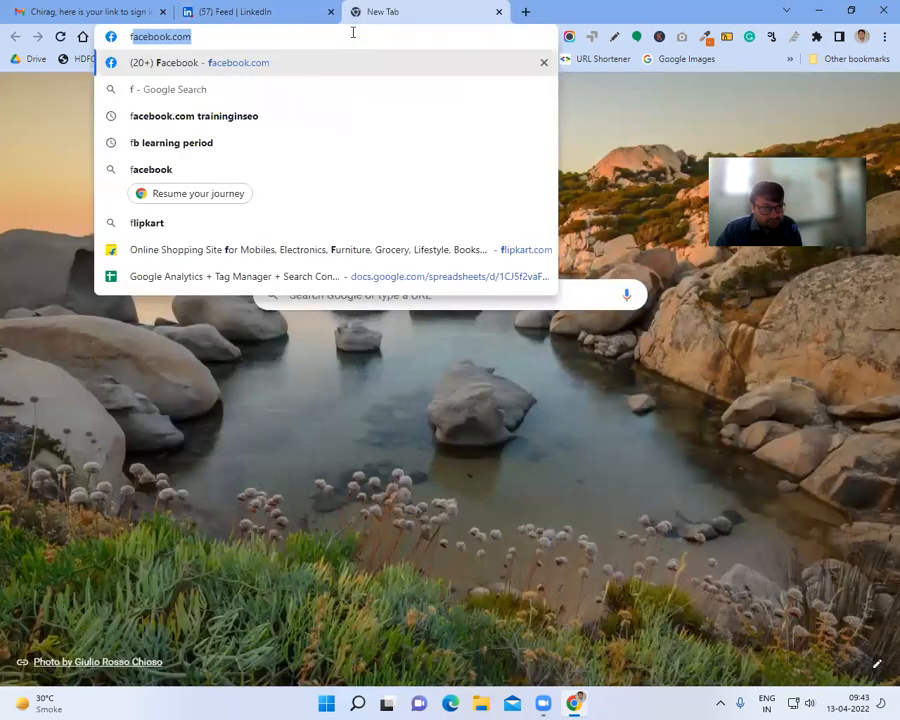
{"action": "key", "text": "Return"}
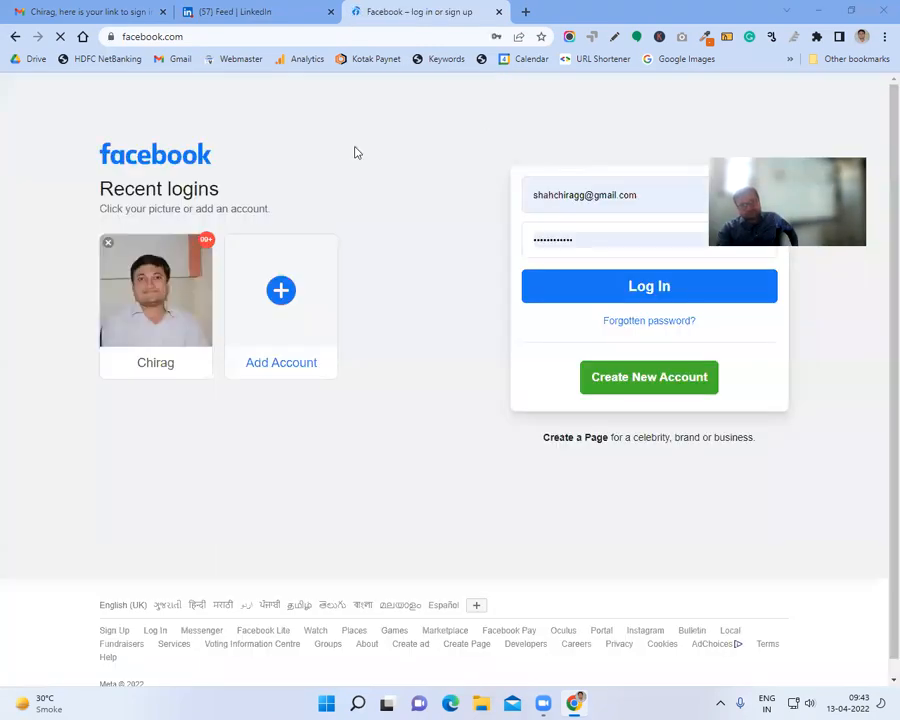
{"action": "left_click", "coordinate": [595, 286]}
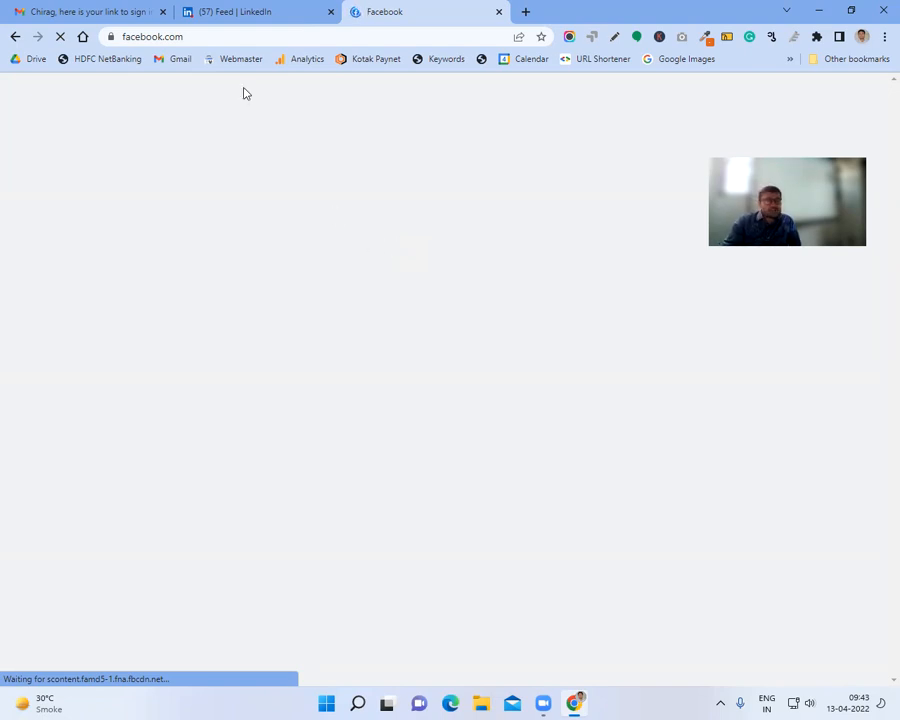
- Open the Facebook ads area and go to the ad account settings
{"action": "left_click", "coordinate": [205, 36]}
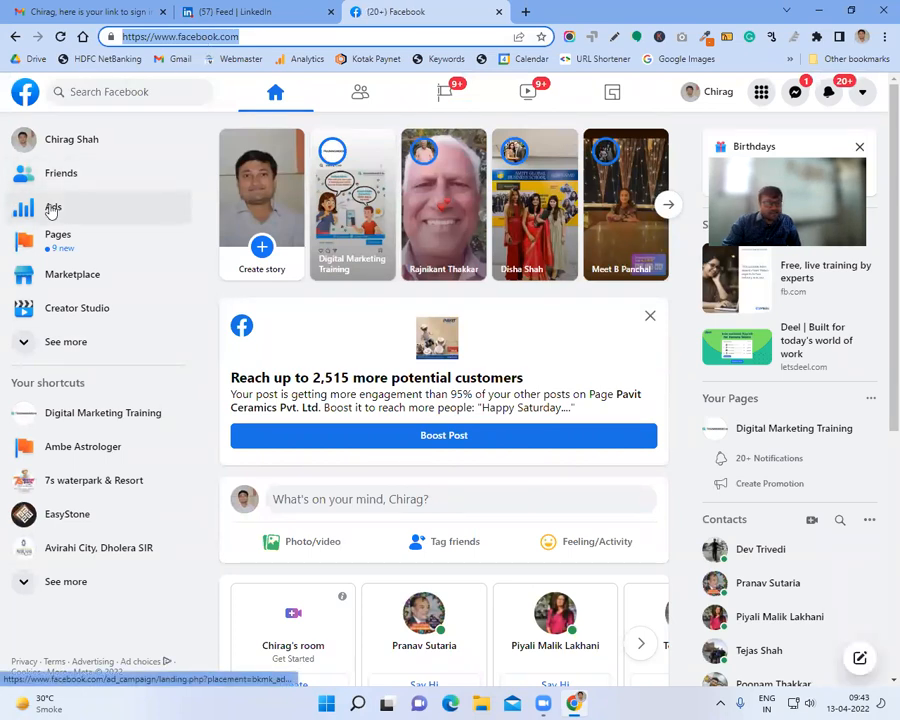
{"action": "left_click", "coordinate": [52, 209]}
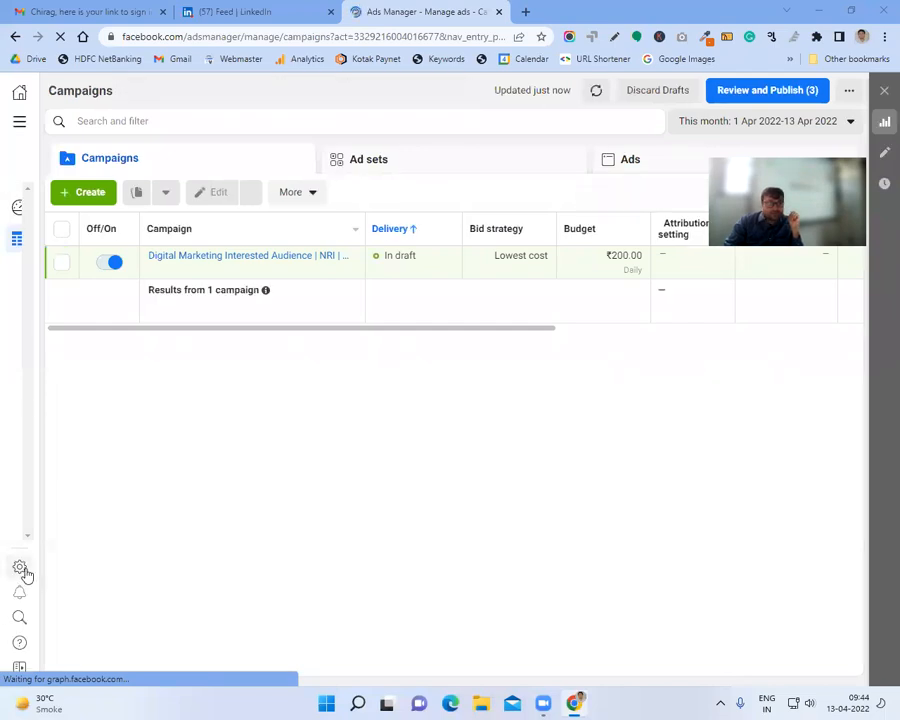
{"action": "left_click", "coordinate": [25, 571]}
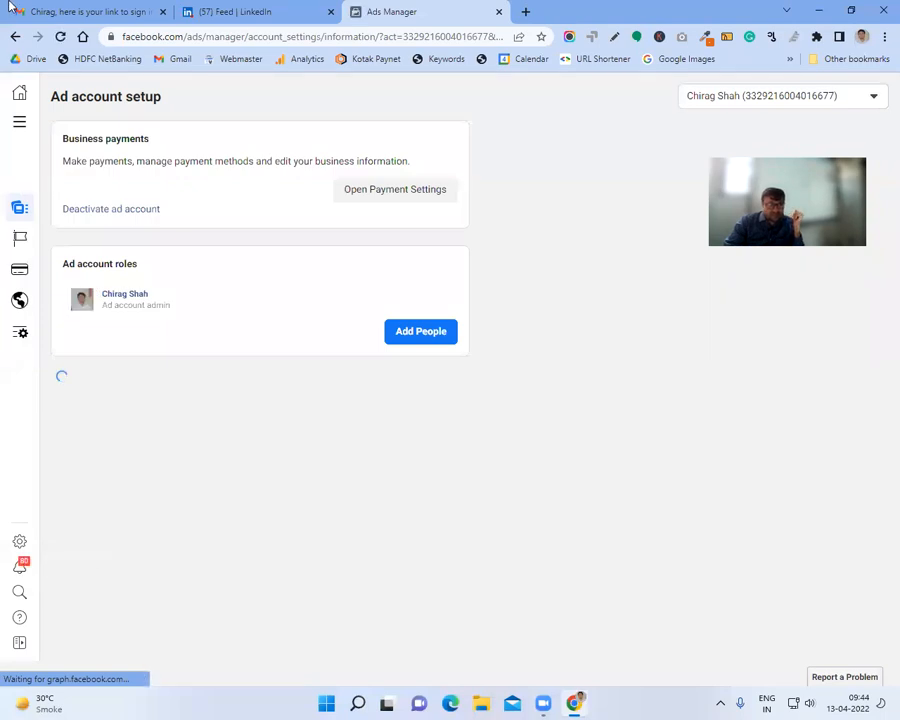
{"action": "left_click", "coordinate": [19, 124]}
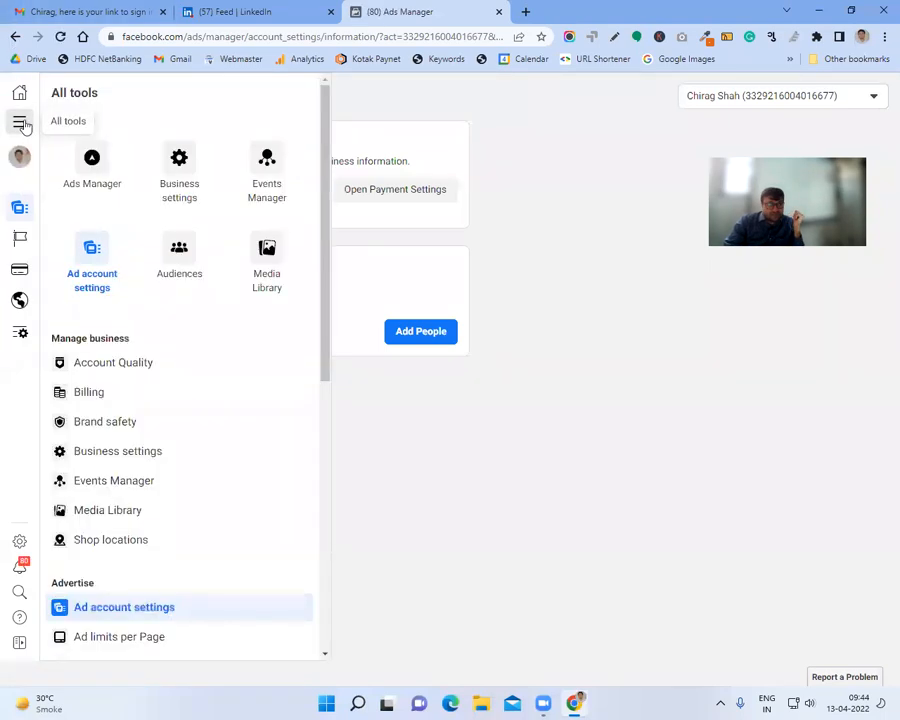
{"action": "left_click", "coordinate": [179, 172]}
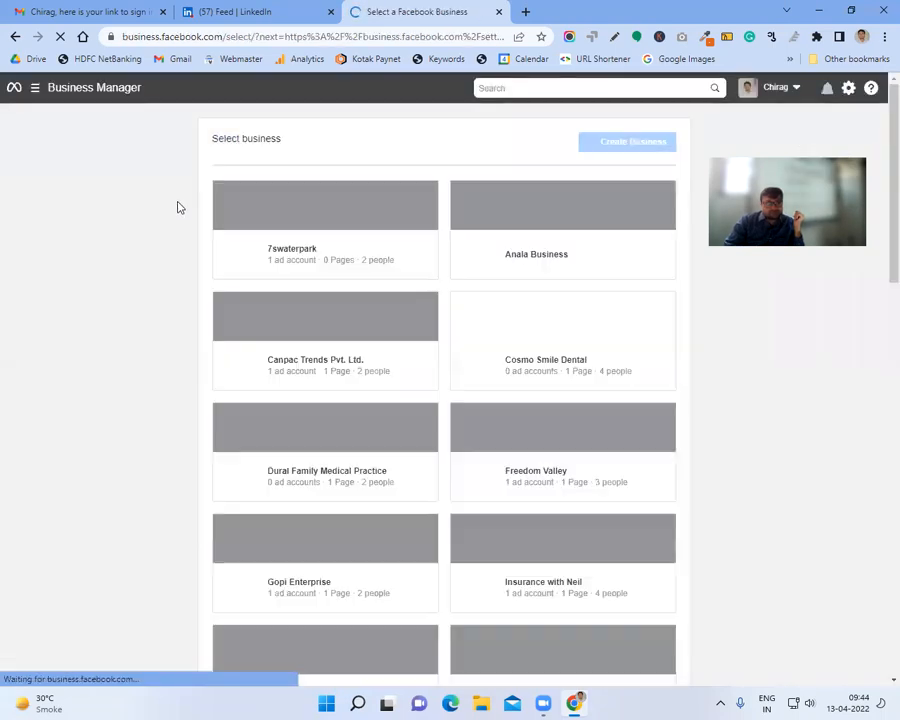
{"action": "left_click", "coordinate": [14, 38]}
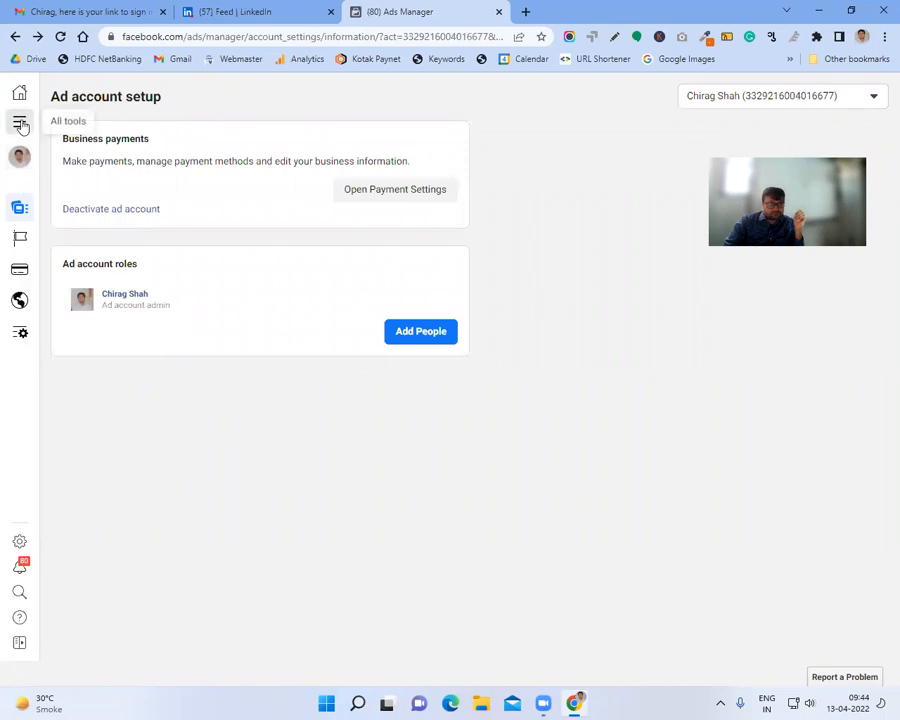
- Examine the full list of tools available for the ad account, from the shortcuts down to the analysis and reporting entries
{"action": "left_click", "coordinate": [20, 122]}
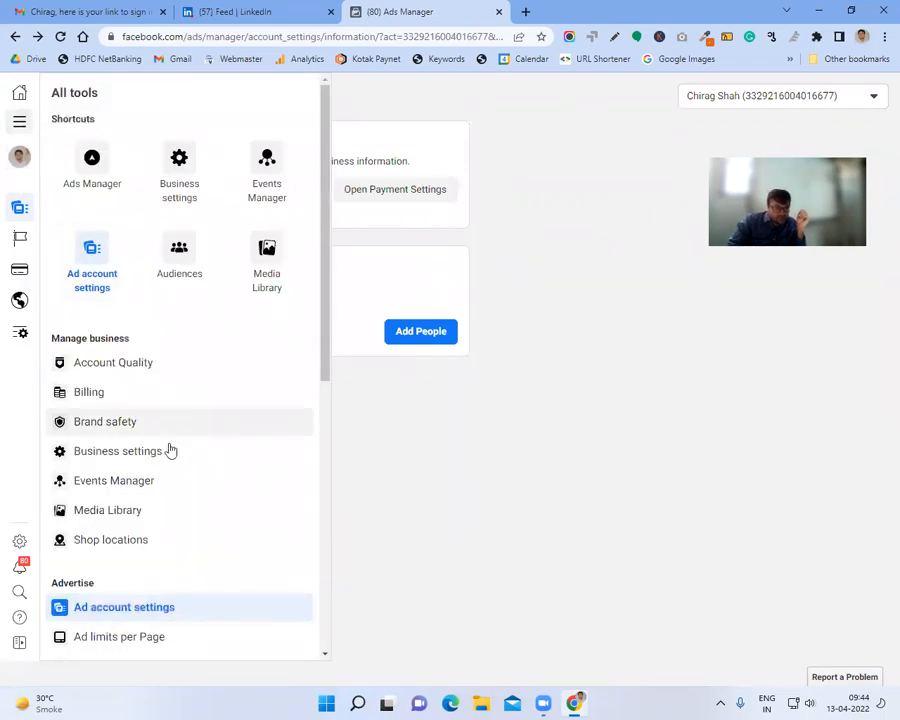
{"action": "scroll", "coordinate": [190, 480], "scroll_direction": "down", "scroll_amount": 4}
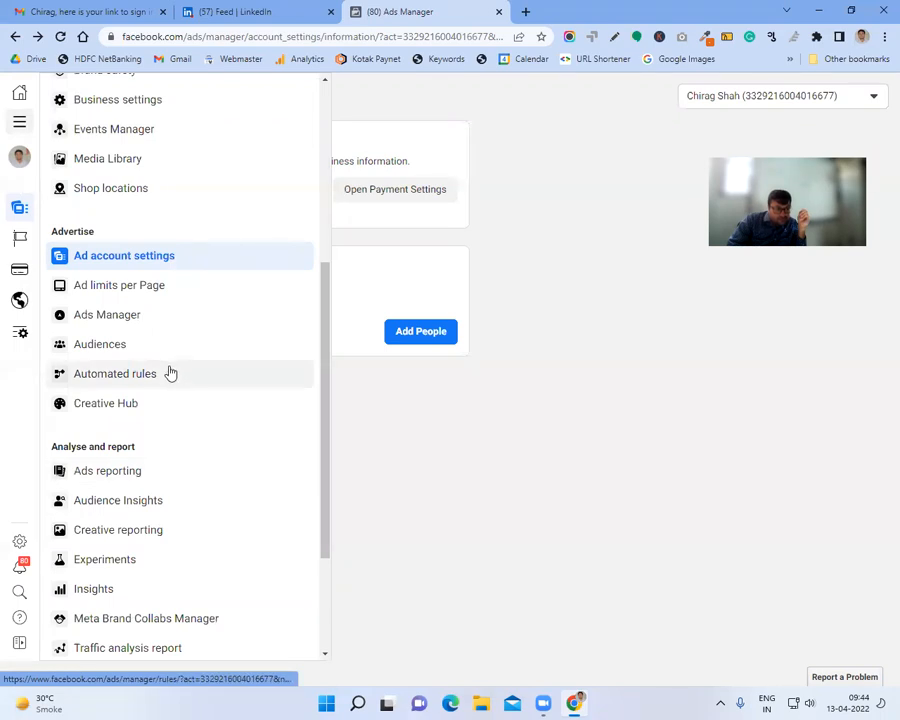
{"action": "scroll", "coordinate": [195, 365], "scroll_direction": "up", "scroll_amount": 3}
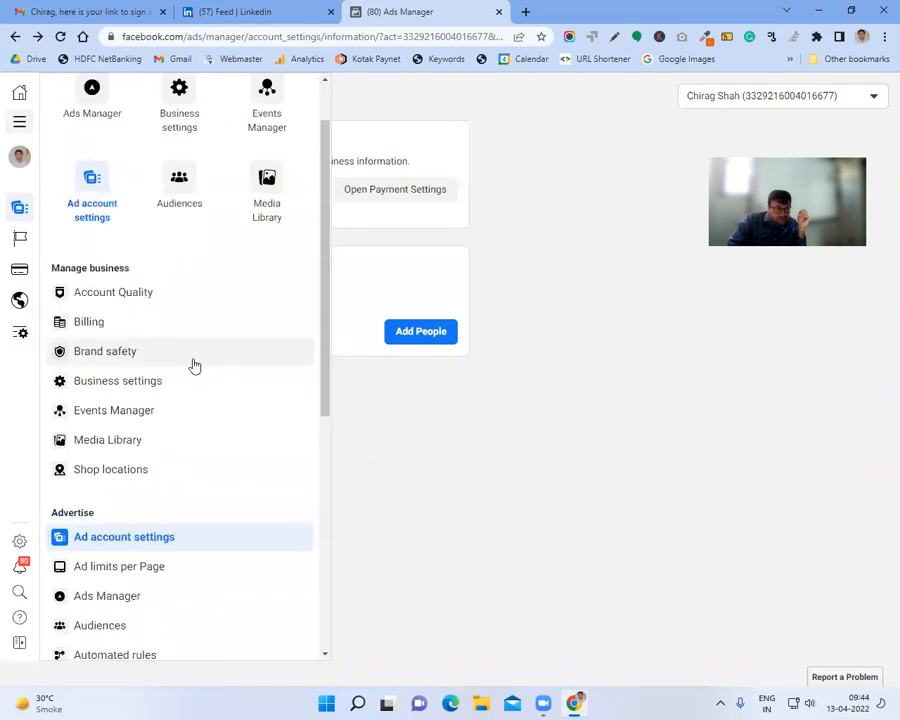
{"action": "scroll", "coordinate": [195, 367], "scroll_direction": "up", "scroll_amount": 1}
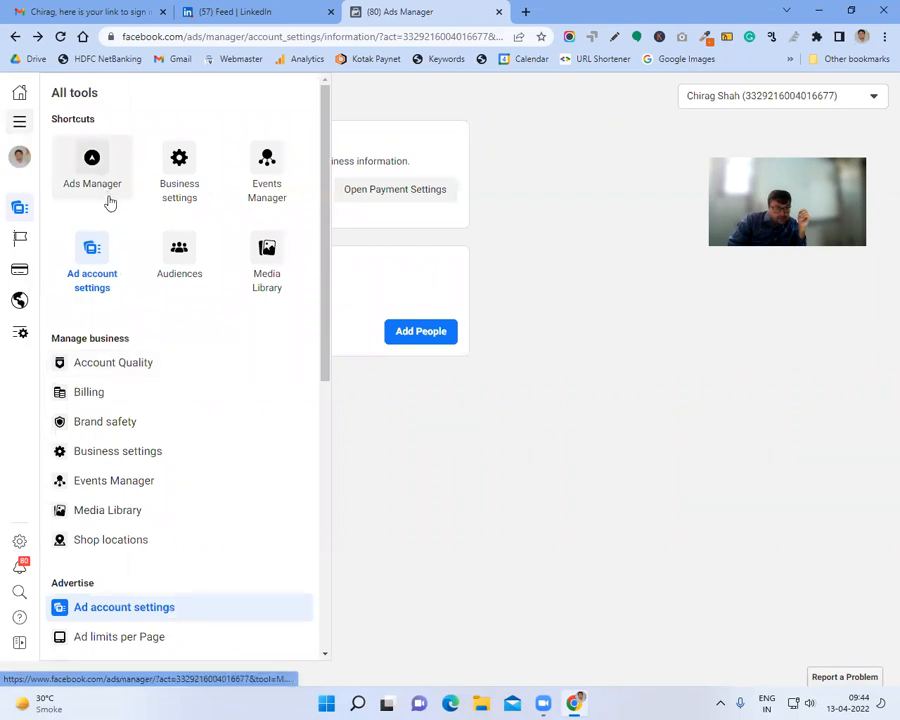
{"action": "scroll", "coordinate": [169, 371], "scroll_direction": "down", "scroll_amount": 1}
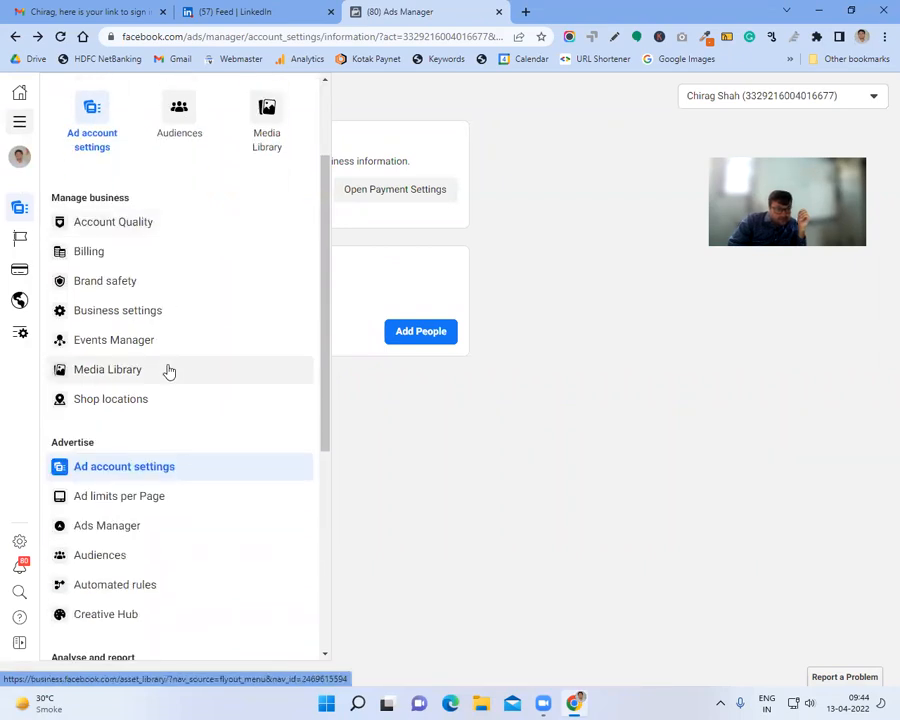
{"action": "scroll", "coordinate": [169, 371], "scroll_direction": "down", "scroll_amount": 1}
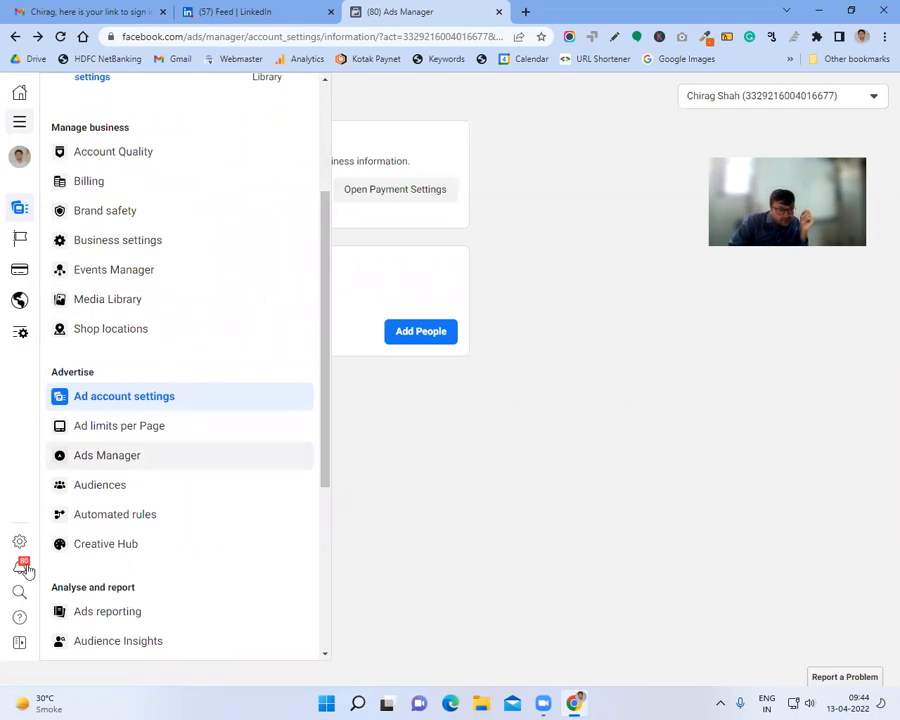
{"action": "scroll", "coordinate": [80, 330], "scroll_direction": "up", "scroll_amount": 3}
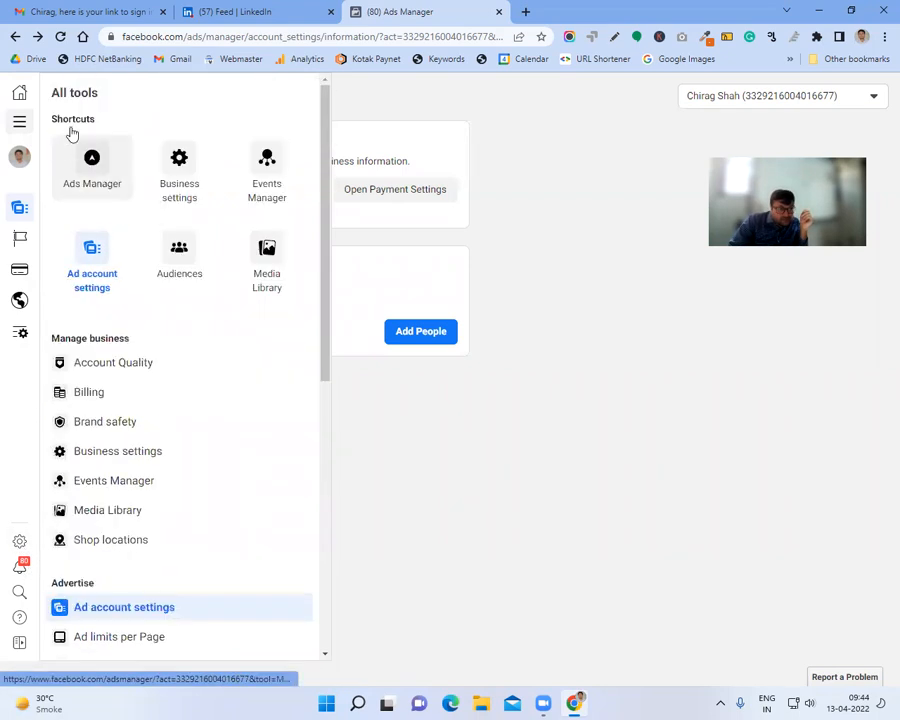
{"action": "left_click", "coordinate": [19, 123]}
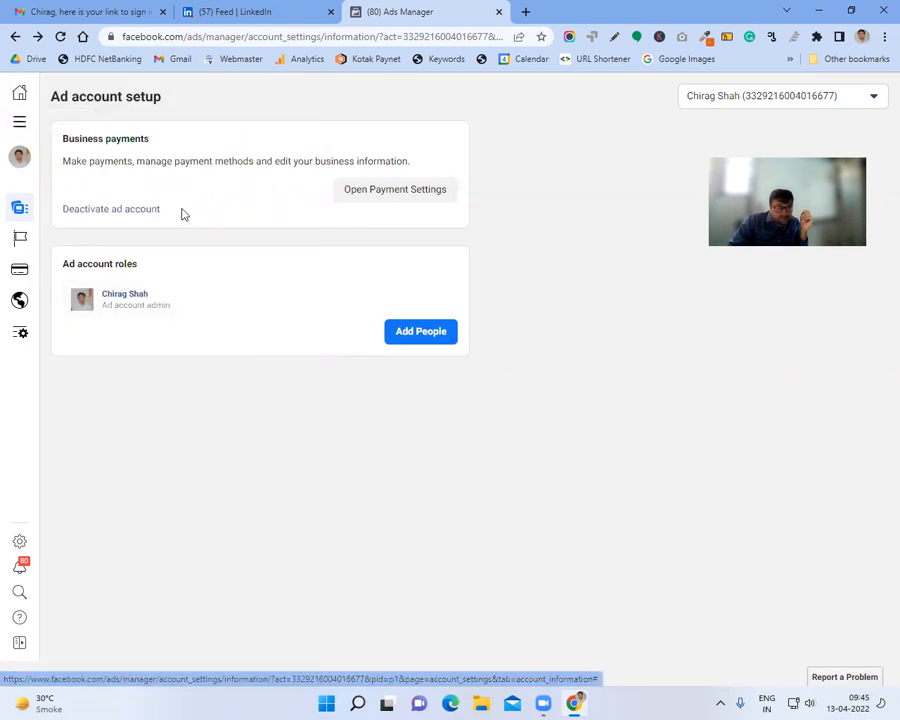
- Open Business settings and select the Canpac Trends Pvt. Ltd. business
{"action": "left_click", "coordinate": [19, 125]}
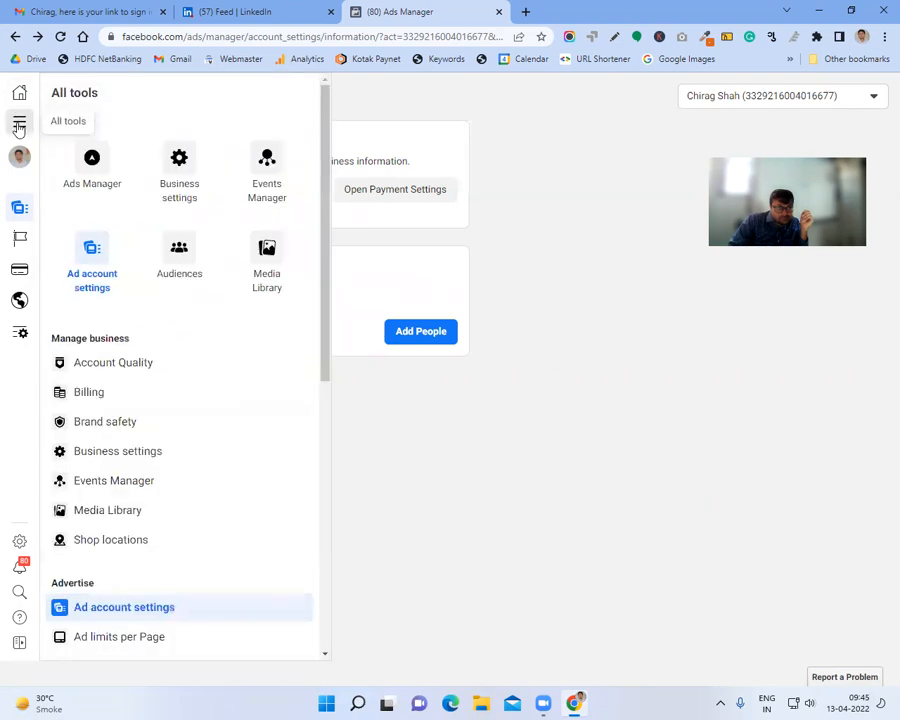
{"action": "left_click", "coordinate": [177, 169]}
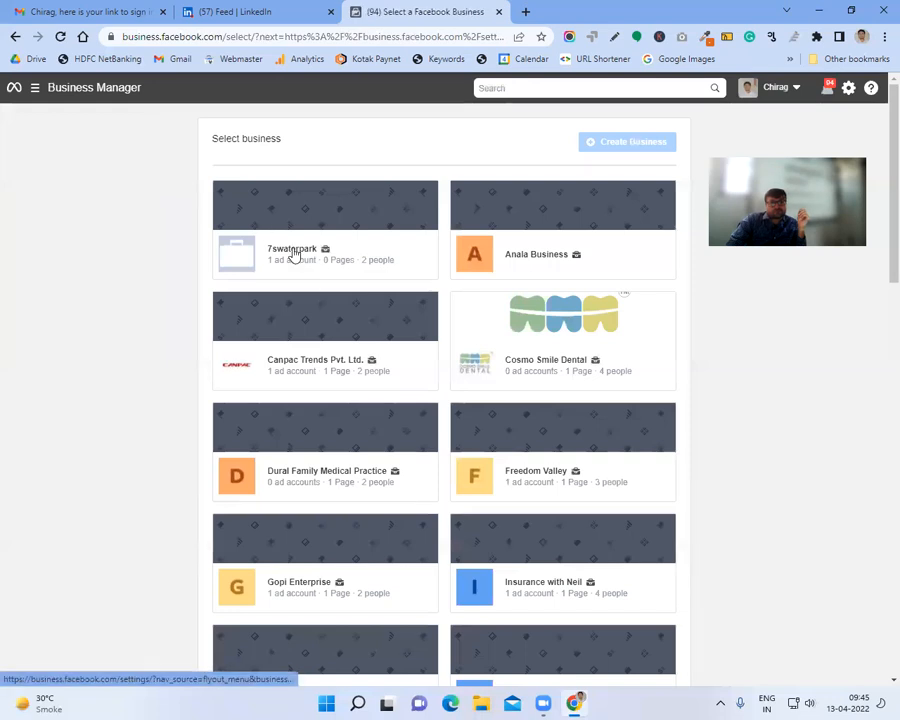
{"action": "left_click", "coordinate": [292, 249]}
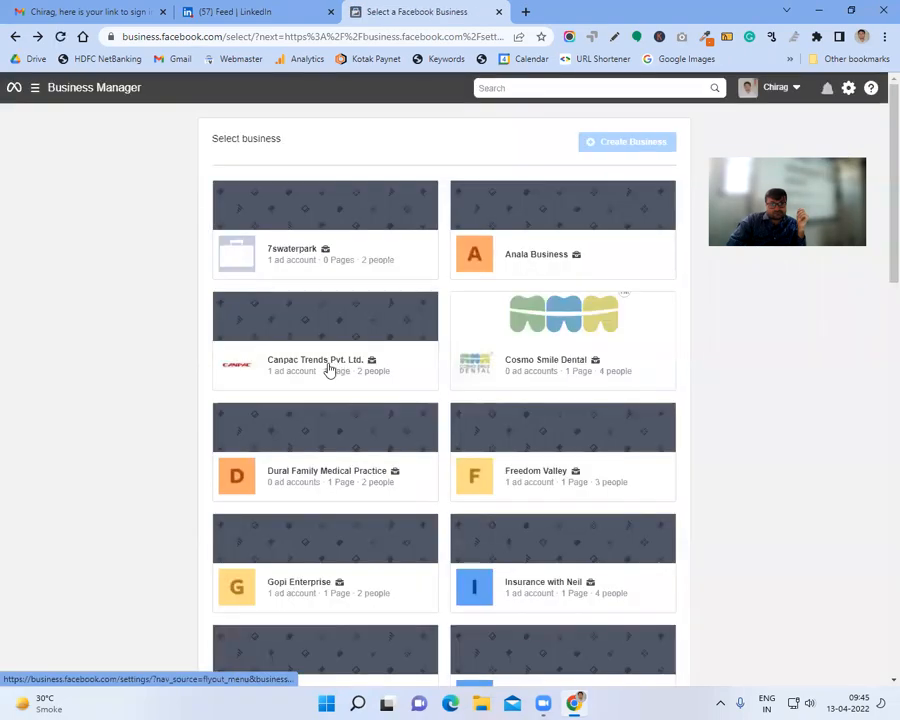
{"action": "left_click", "coordinate": [329, 369]}
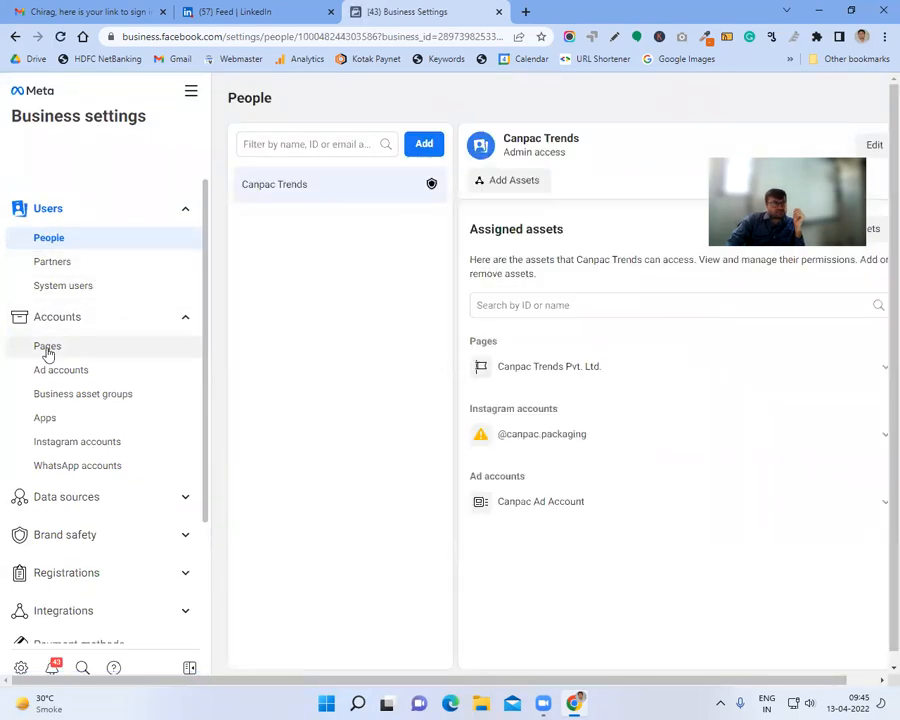
- Show the options for adding a Page to the Canpac Trends Pvt. Ltd. business account
{"action": "left_click", "coordinate": [46, 350]}
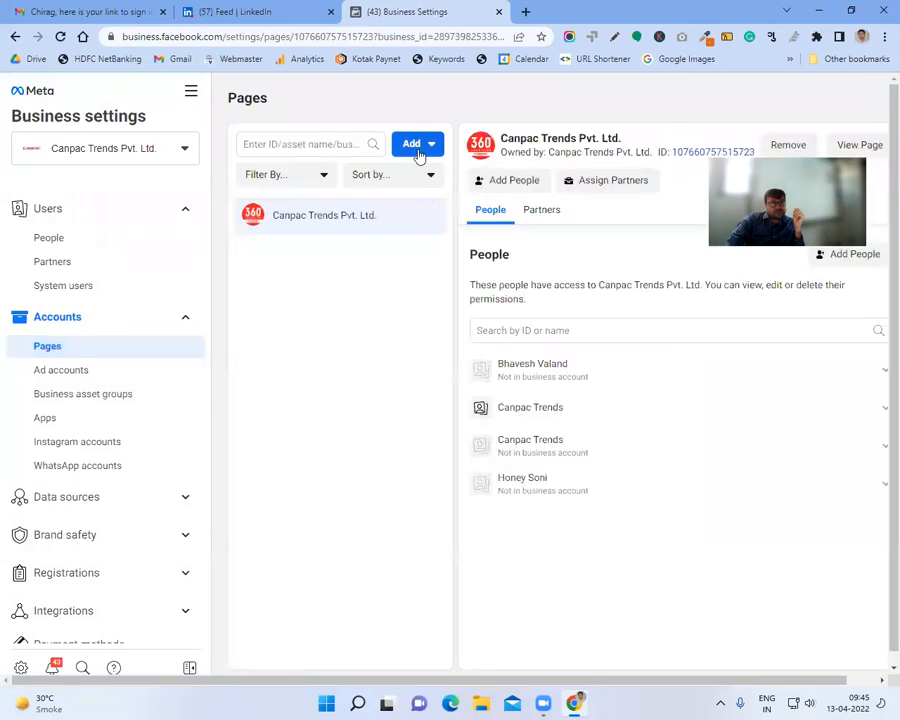
{"action": "left_click", "coordinate": [419, 150]}
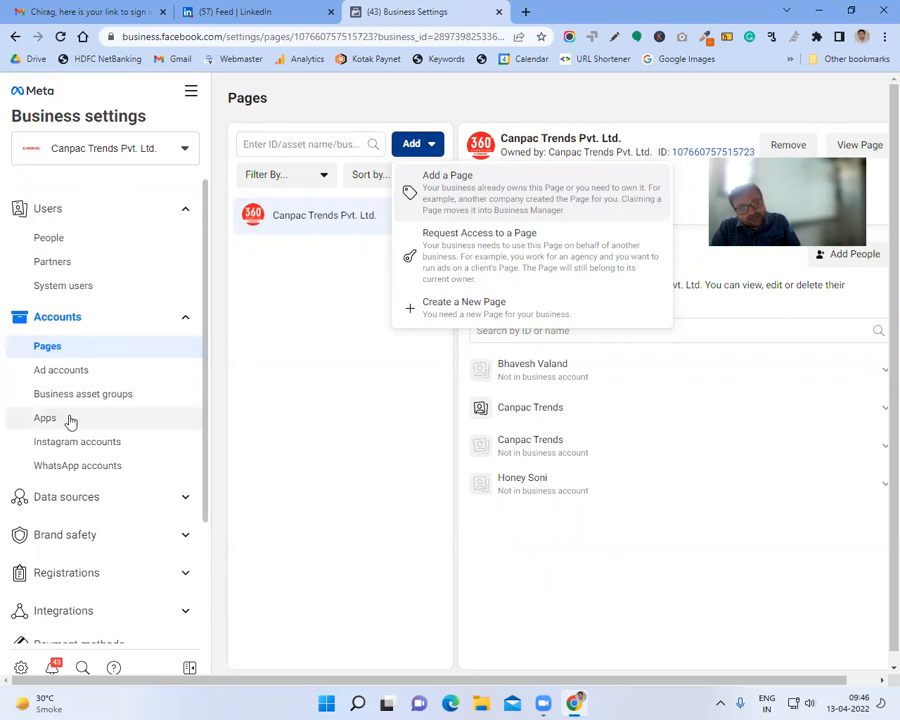
- Close the Meta Business settings page and show the recent searches on LinkedIn
{"action": "left_click", "coordinate": [499, 12]}
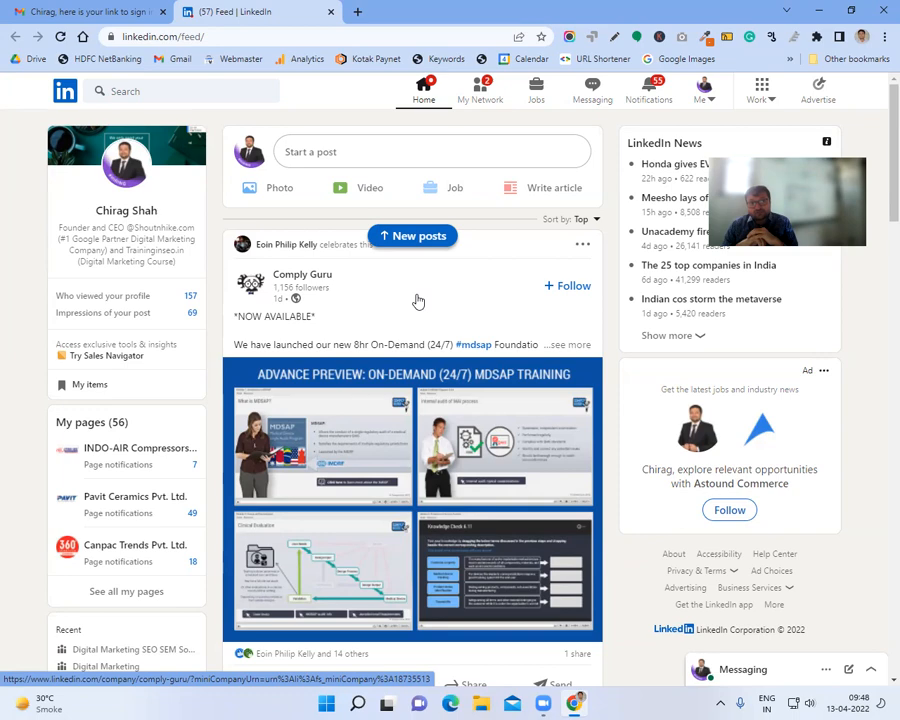
{"action": "left_click", "coordinate": [115, 91]}
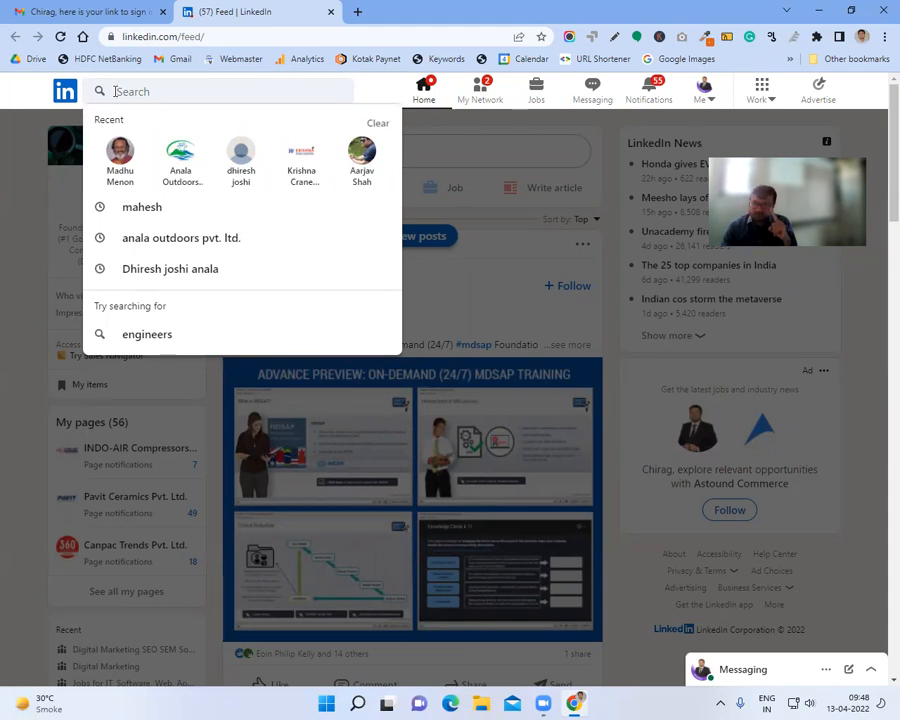
{"action": "left_click", "coordinate": [609, 363]}
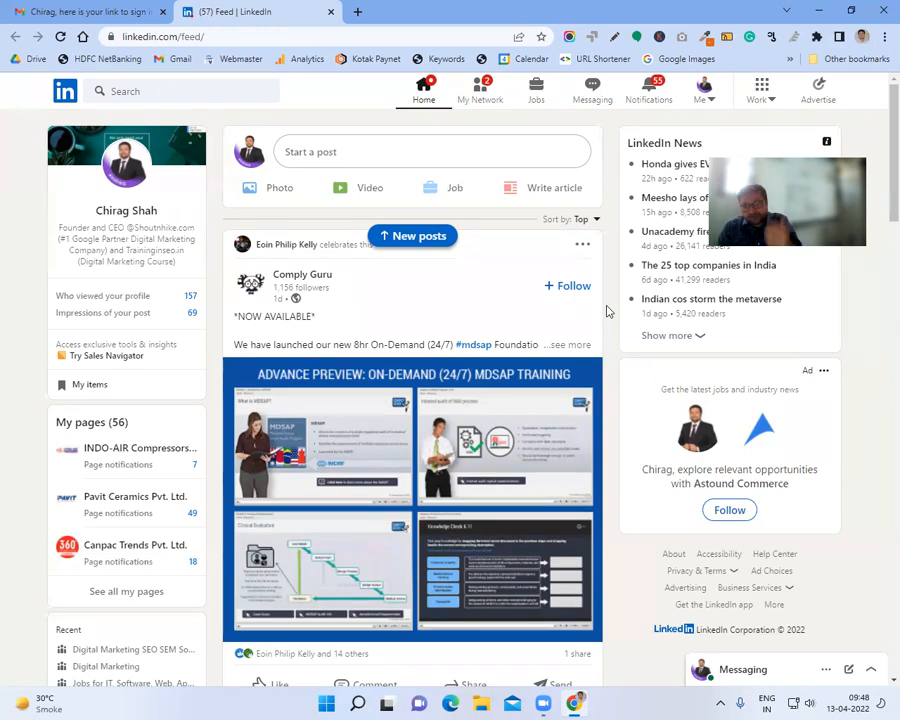
- Open the shoutnhike.com website in a new tab to view its homepage, and return to the LinkedIn feed
{"action": "left_click", "coordinate": [357, 11]}
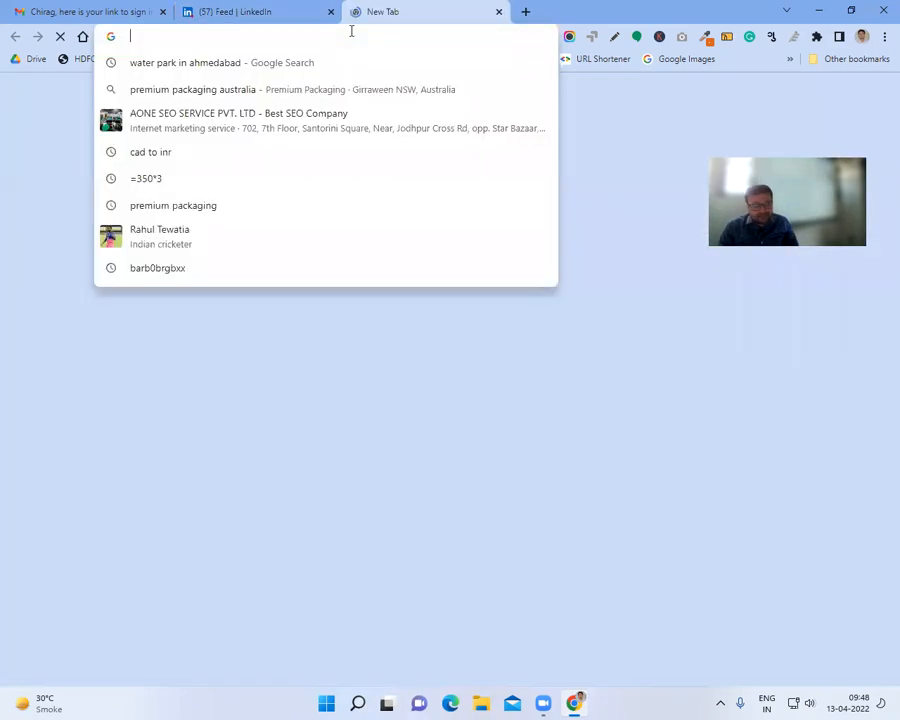
{"action": "type", "text": "shou"}
{"action": "key", "text": "Return"}
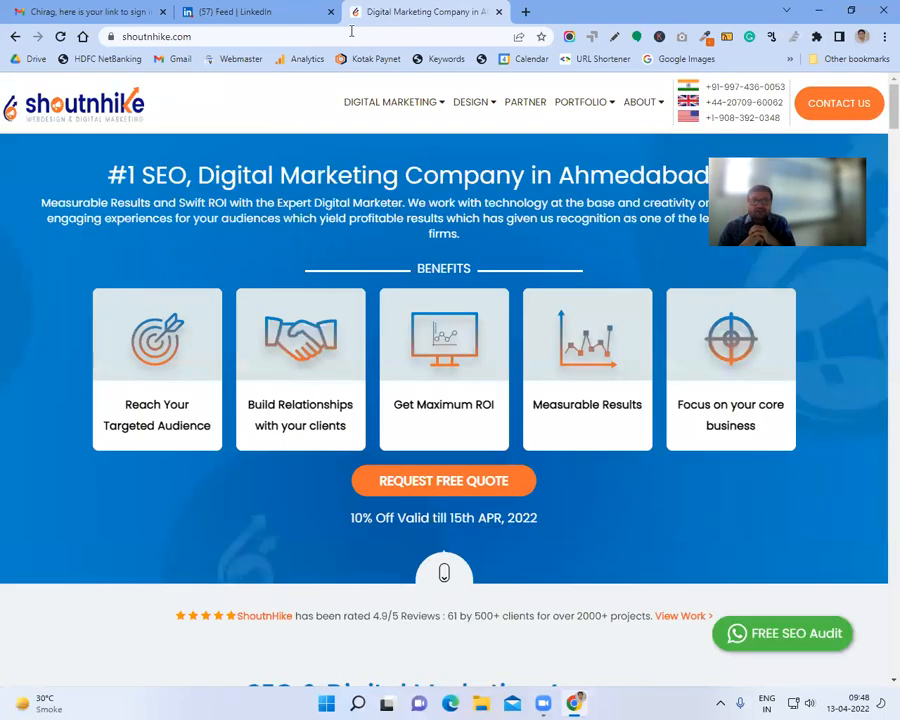
{"action": "mouse_move", "coordinate": [374, 104]}
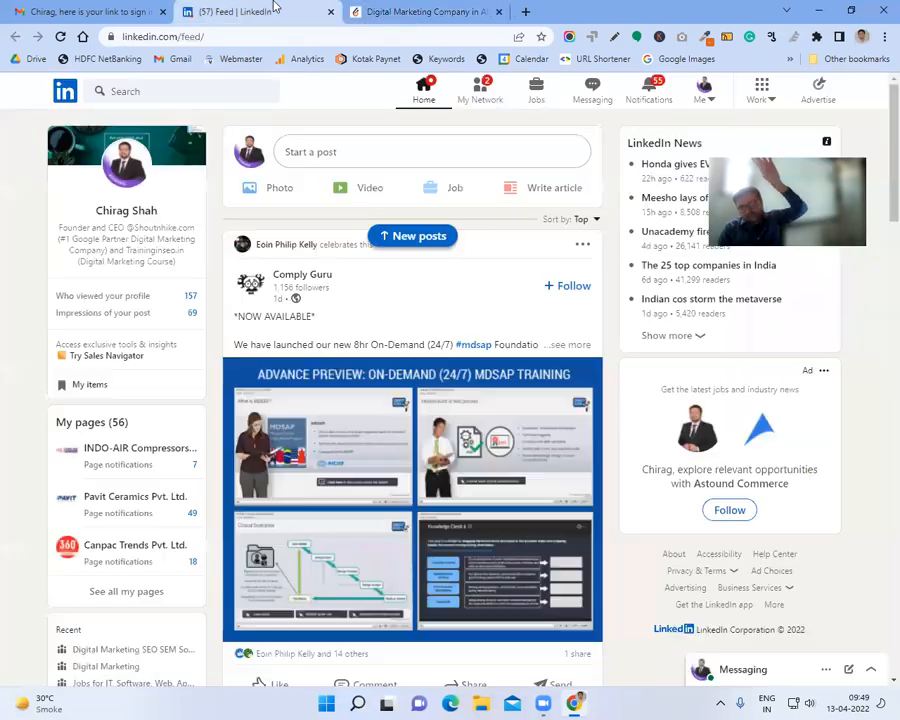
{"action": "left_click", "coordinate": [272, 8]}
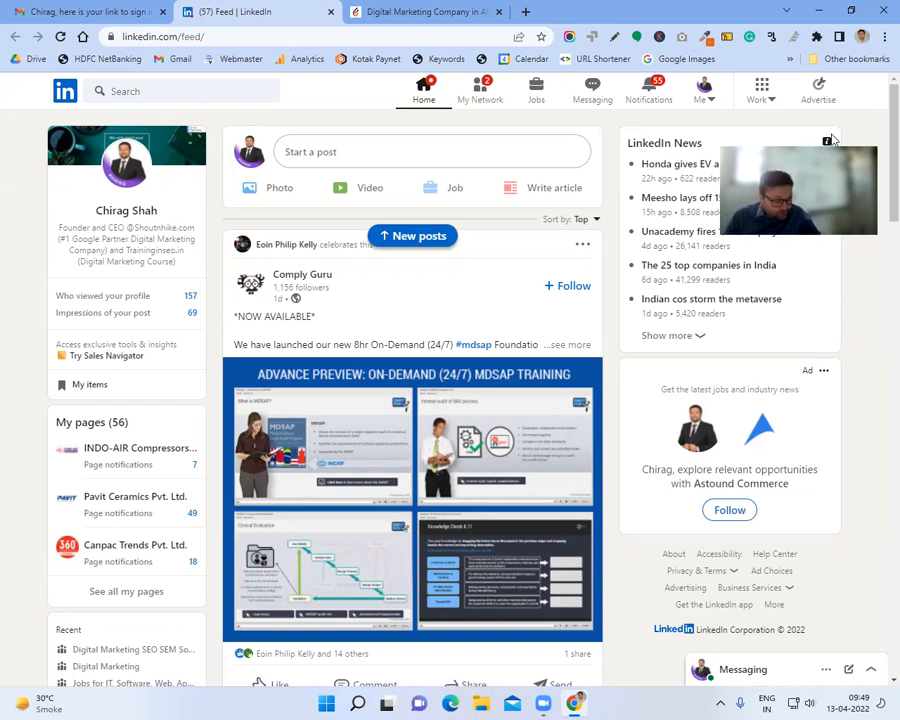
- Open Notepad and write "Country" and "Designation" on separate lines with a blank line between them
{"action": "key", "text": "super+r"}
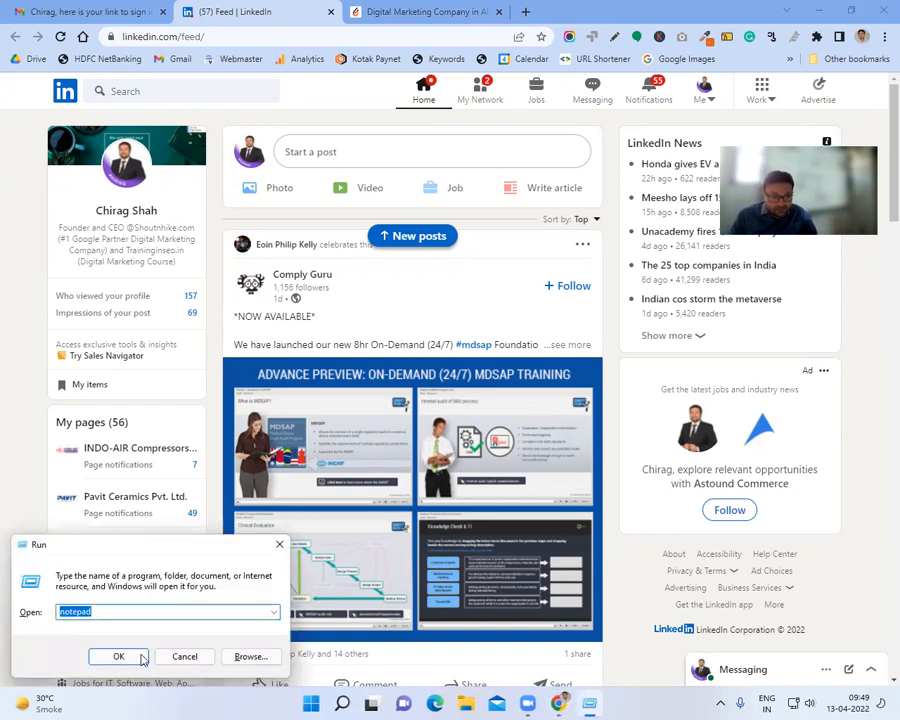
{"action": "key", "text": "Return"}
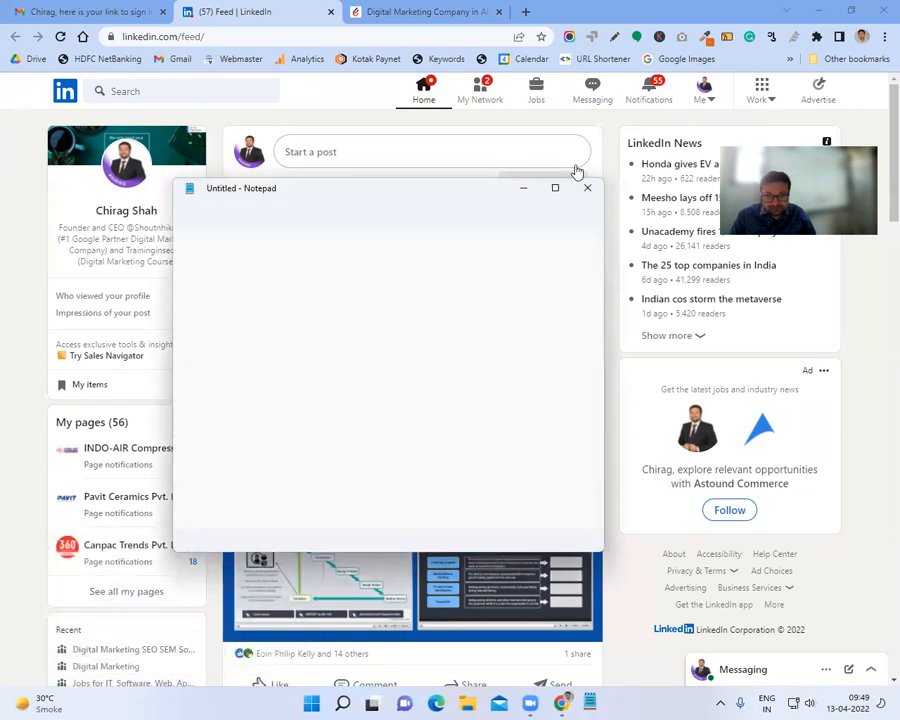
{"action": "type", "text": "Country"}
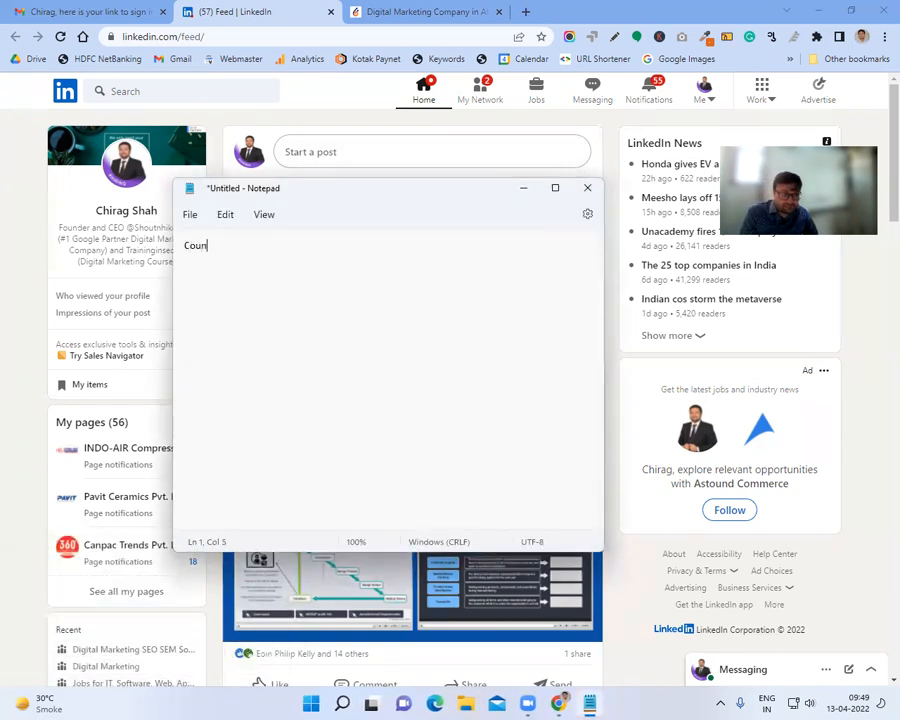
{"action": "key", "text": "Return"}
{"action": "key", "text": "Return"}
{"action": "type", "text": "Des"}
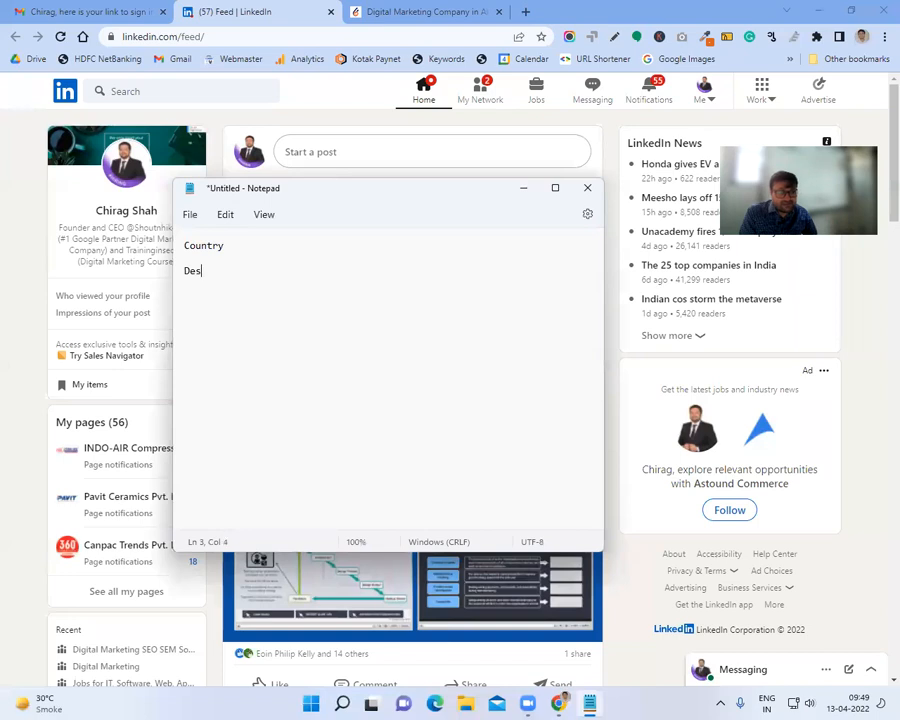
{"action": "type", "text": "ignation"}
{"action": "key", "text": "Return"}
{"action": "key", "text": "Return"}
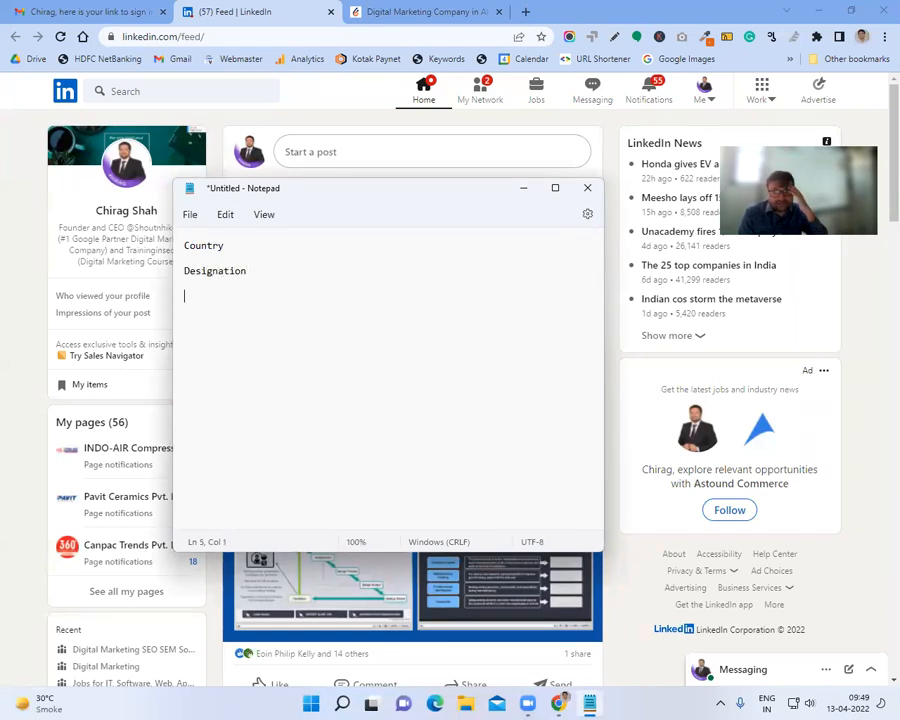
- Add "Company", "Experience" and "Field of Study" to the Notepad list, separated by blank lines
{"action": "type", "text": "Company"}
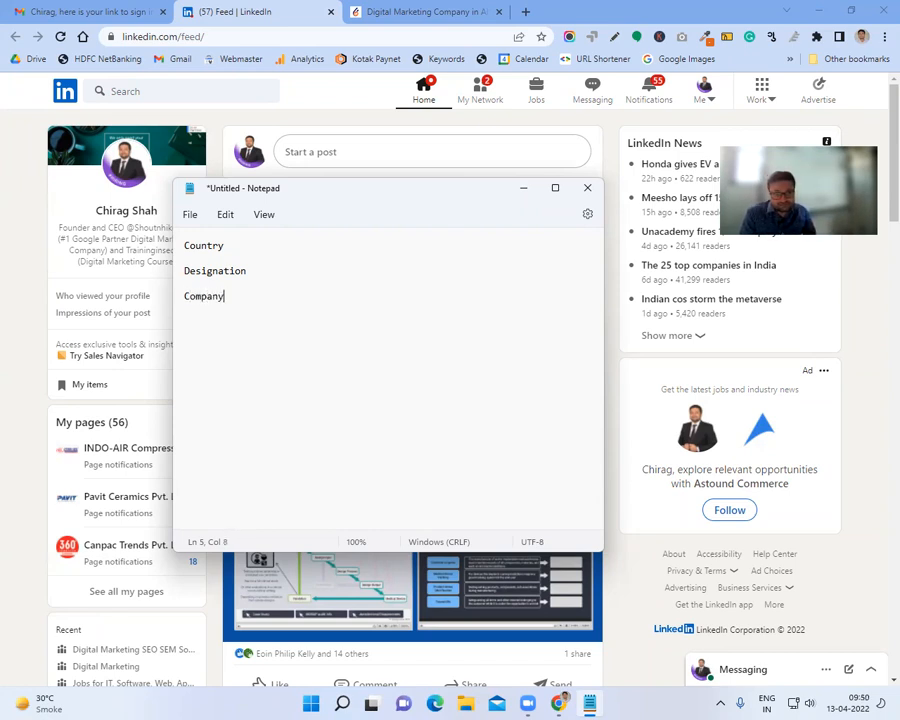
{"action": "key", "text": "Return"}
{"action": "key", "text": "Return"}
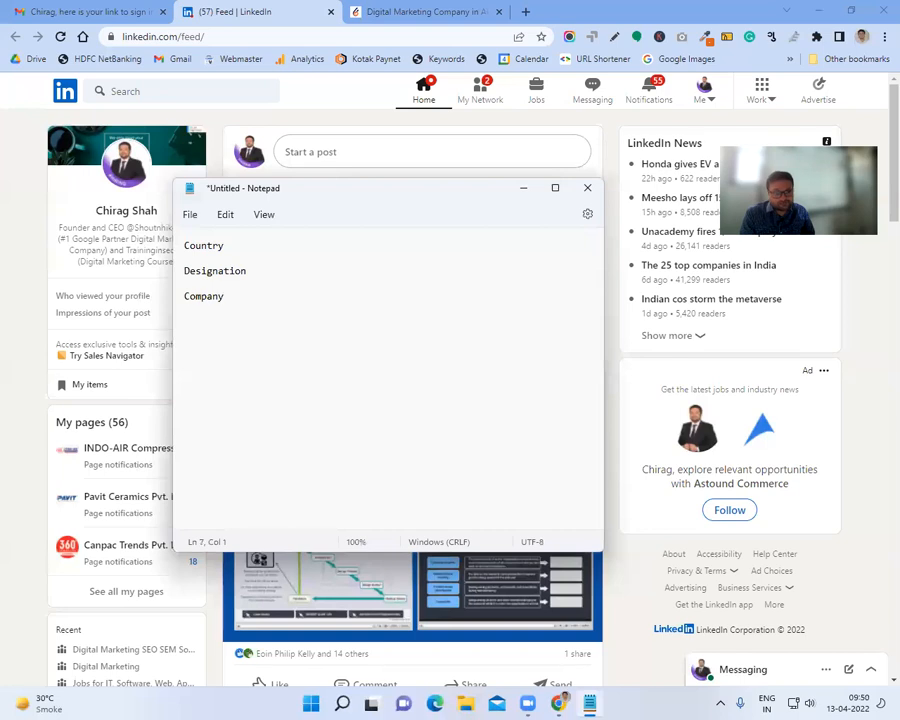
{"action": "type", "text": "Experience"}
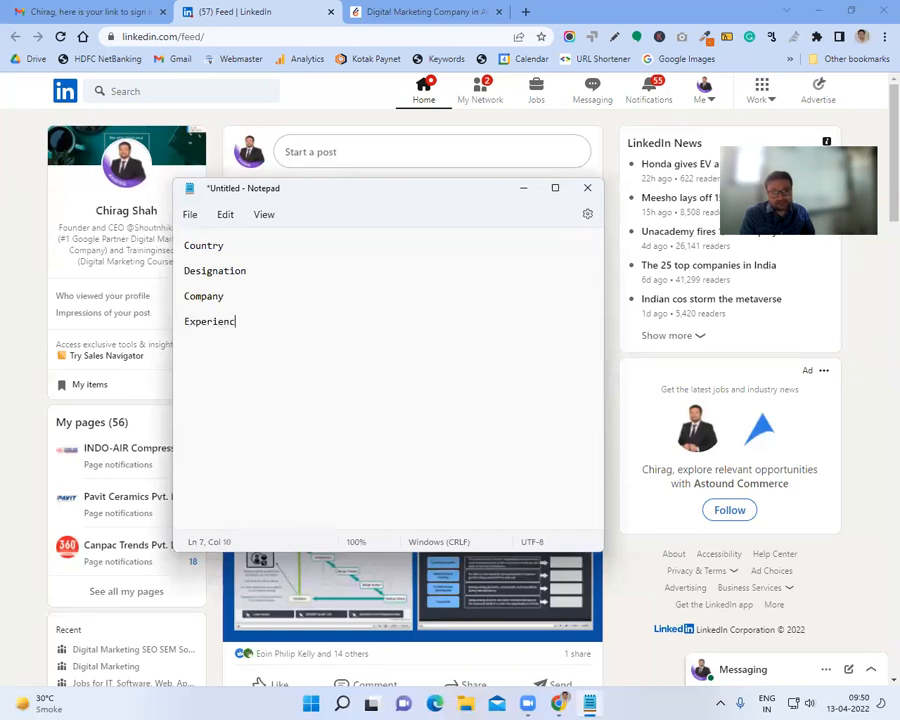
{"action": "key", "text": "Return"}
{"action": "key", "text": "Return"}
{"action": "key", "text": "Return"}
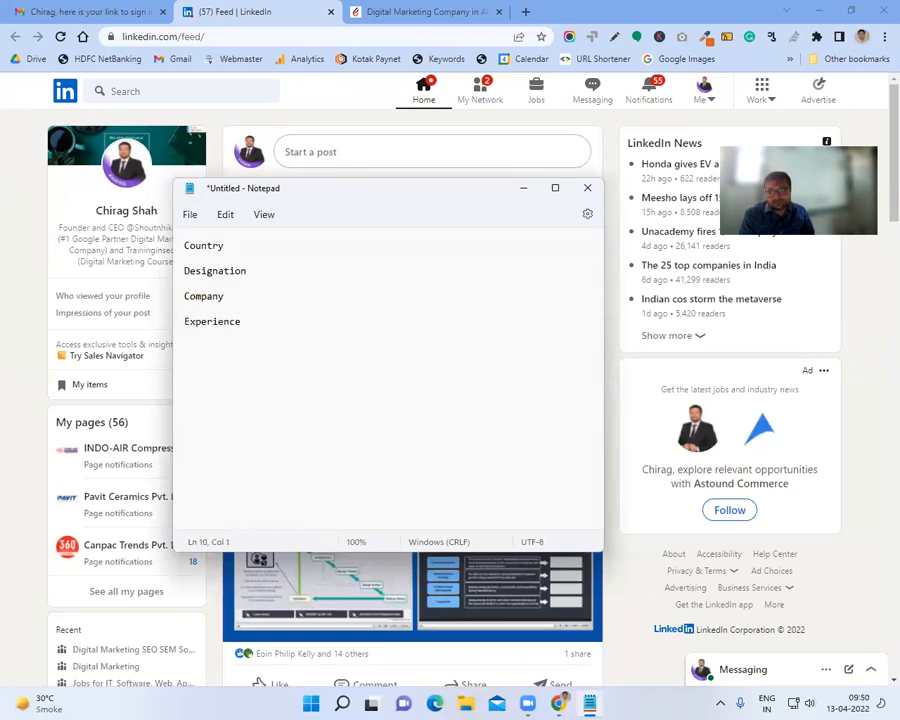
{"action": "type", "text": "Fie"}
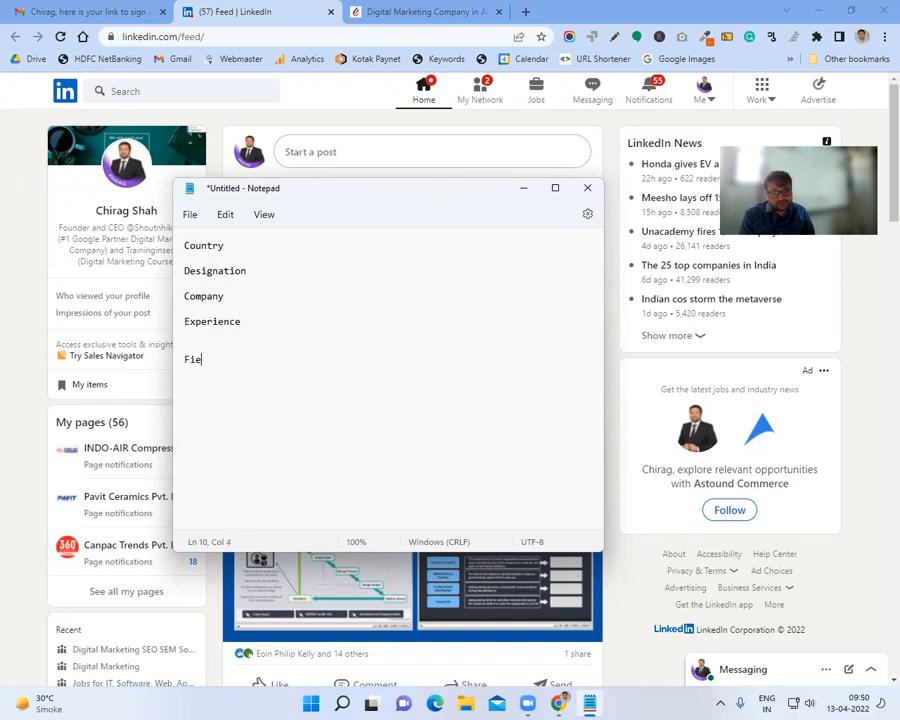
{"action": "type", "text": "ld of Study"}
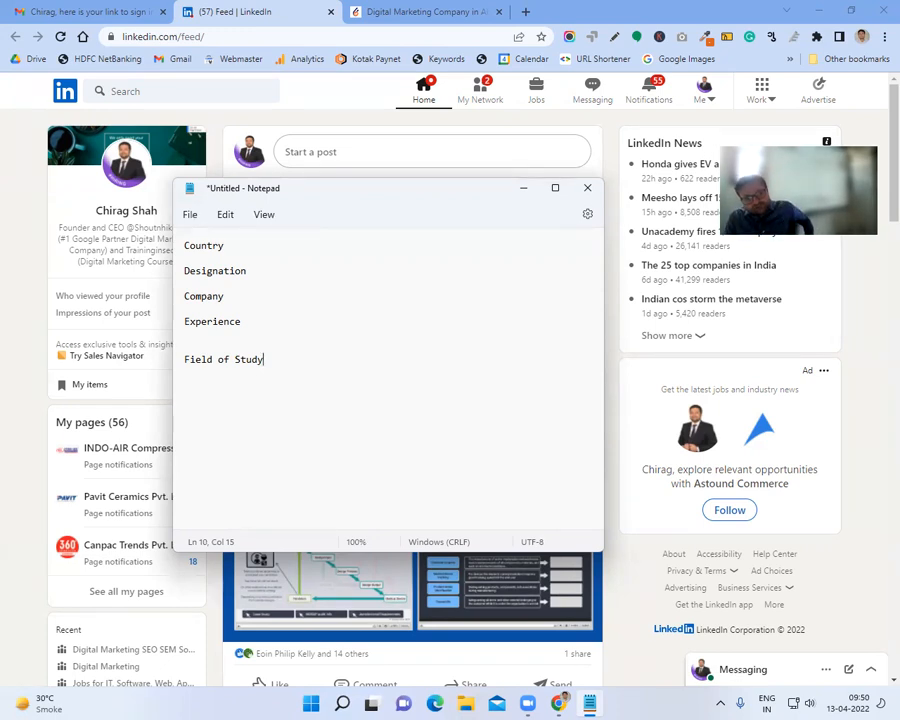
- Go through the listed criteria in the note, from Country down to Field of Study
{"action": "left_click", "coordinate": [275, 248]}
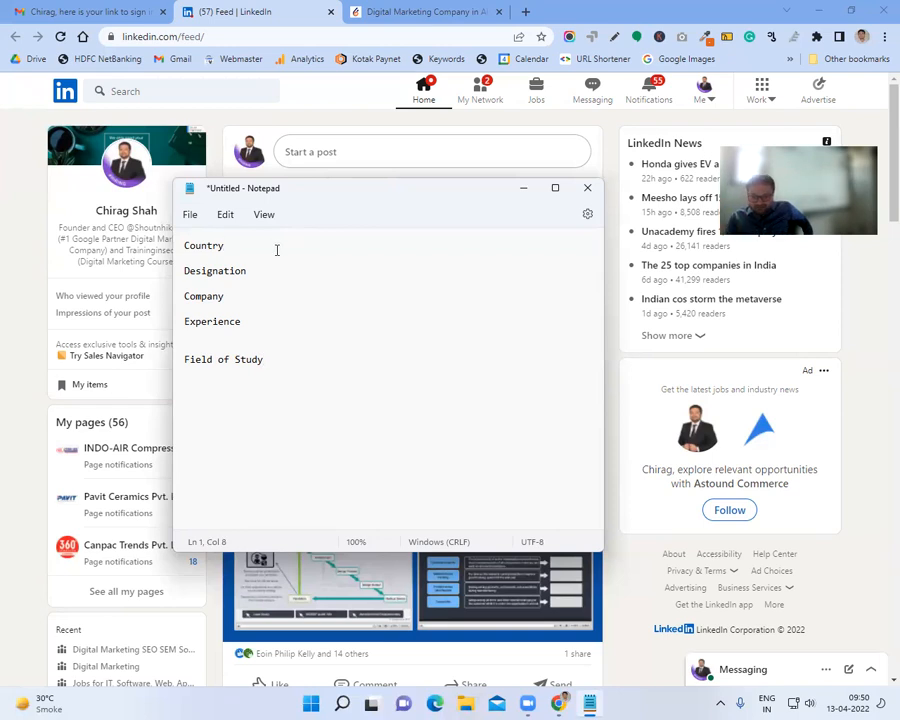
{"action": "left_click", "coordinate": [261, 303]}
{"action": "left_click", "coordinate": [259, 294]}
{"action": "double_click", "coordinate": [253, 294]}
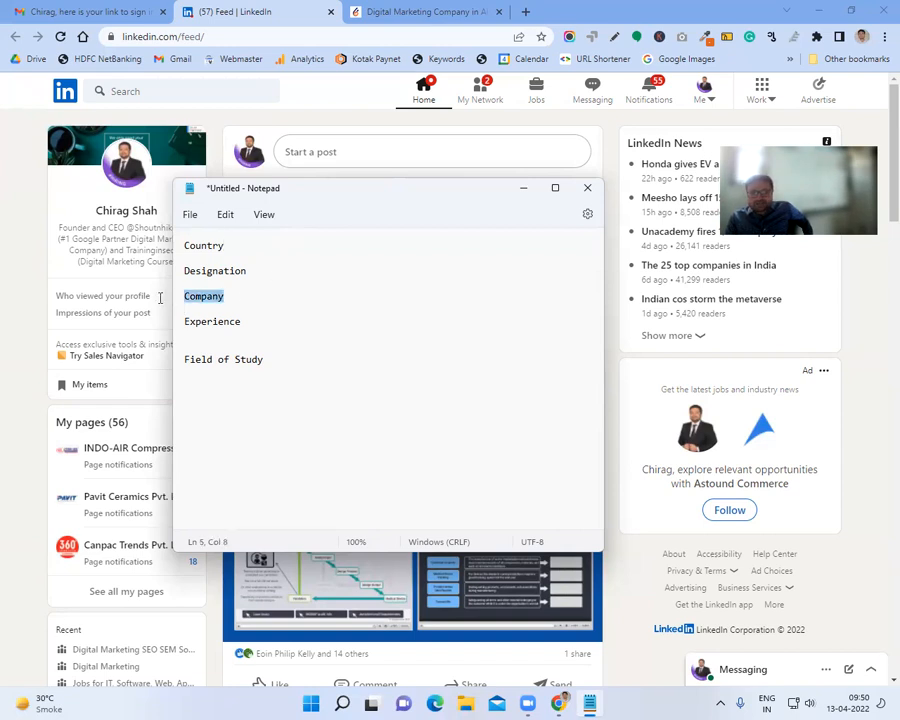
{"action": "triple_click", "coordinate": [218, 298]}
{"action": "left_click", "coordinate": [273, 324]}
{"action": "left_click", "coordinate": [285, 360]}
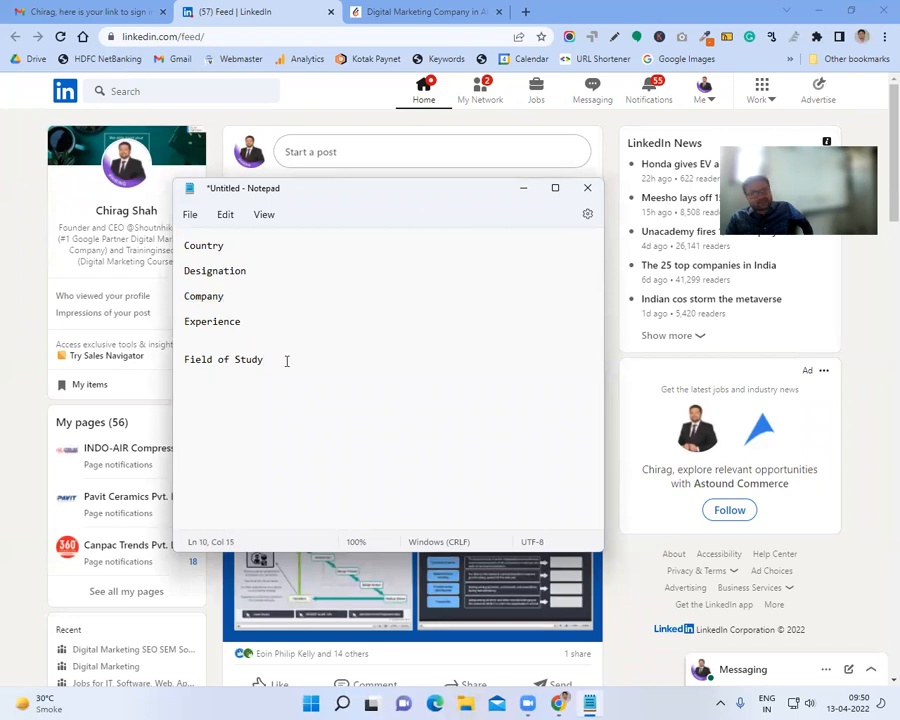
- Clear the entire list from the note and minimize Notepad
{"action": "key", "text": "ctrl+a"}
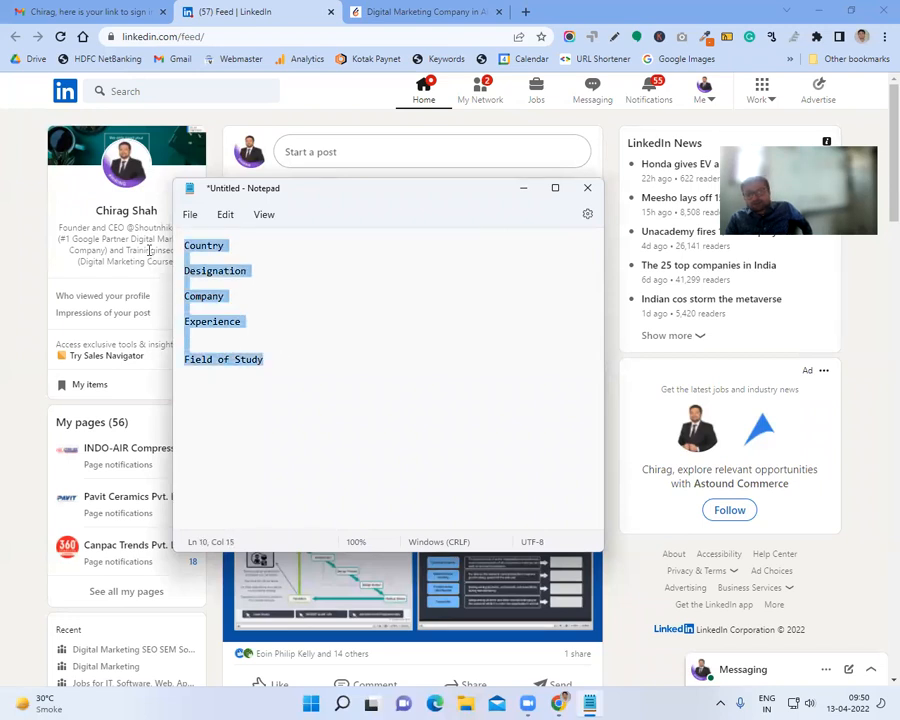
{"action": "key", "text": "Delete"}
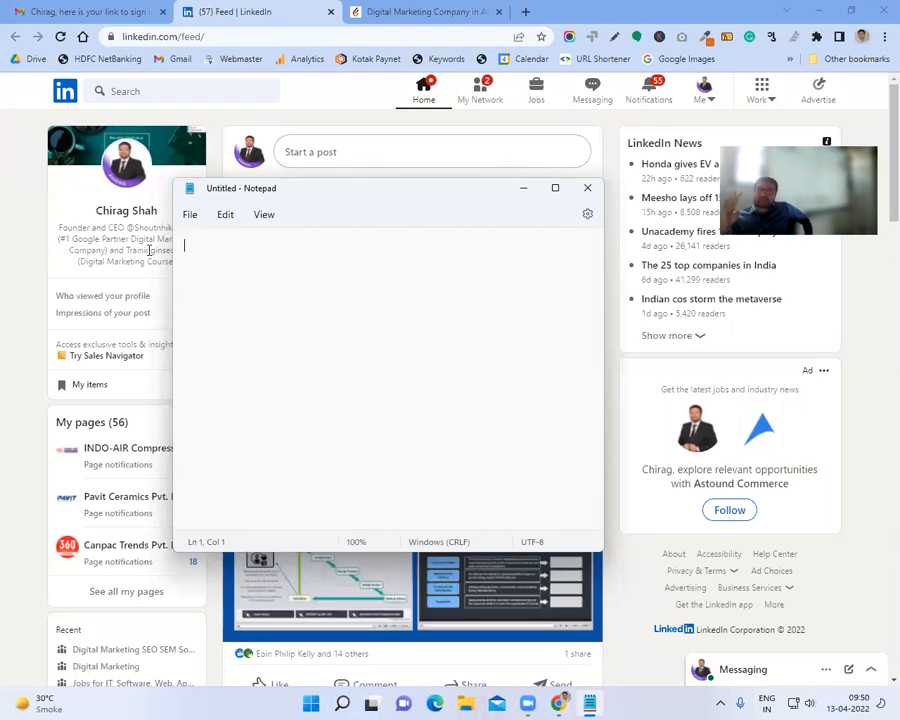
{"action": "left_click", "coordinate": [523, 188]}
- Load the bookmarked Social Media Marketing Training spreadsheet in a new tab, and go back to the LinkedIn feed
{"action": "left_click", "coordinate": [526, 12]}
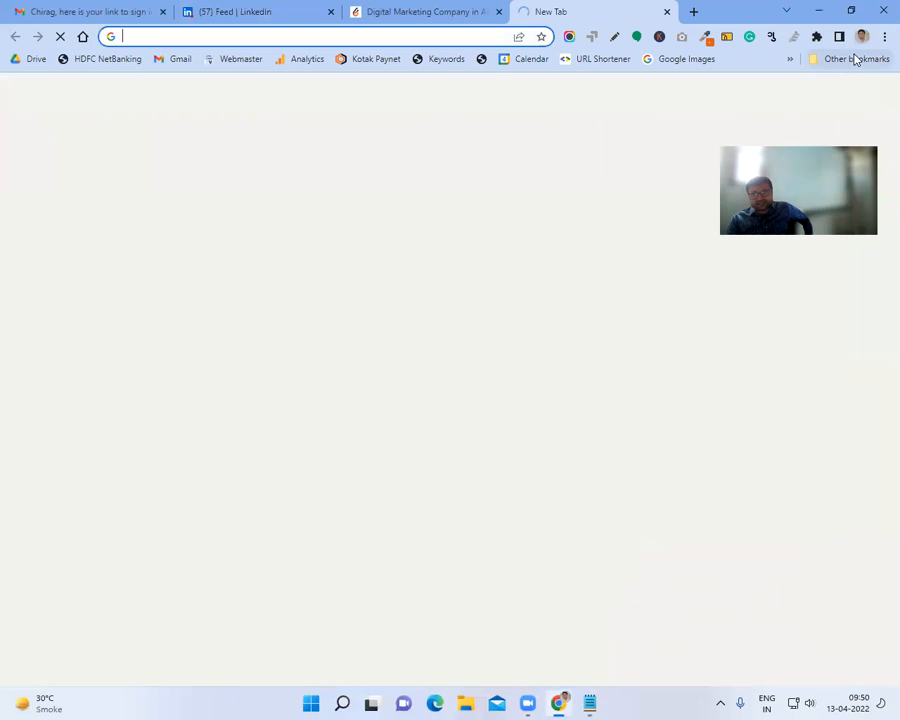
{"action": "left_click", "coordinate": [854, 58]}
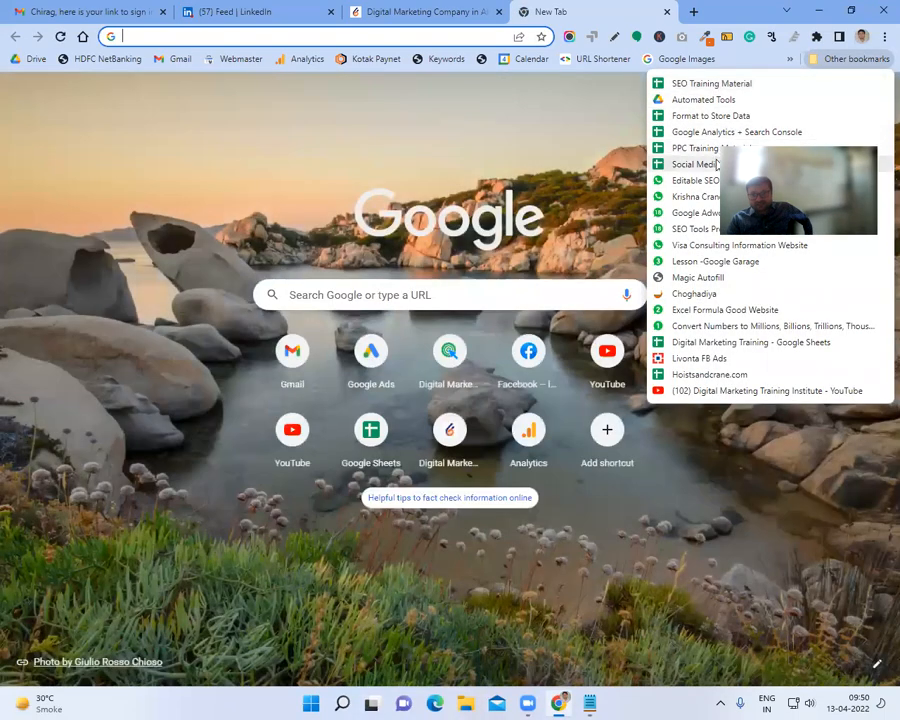
{"action": "left_click", "coordinate": [715, 164]}
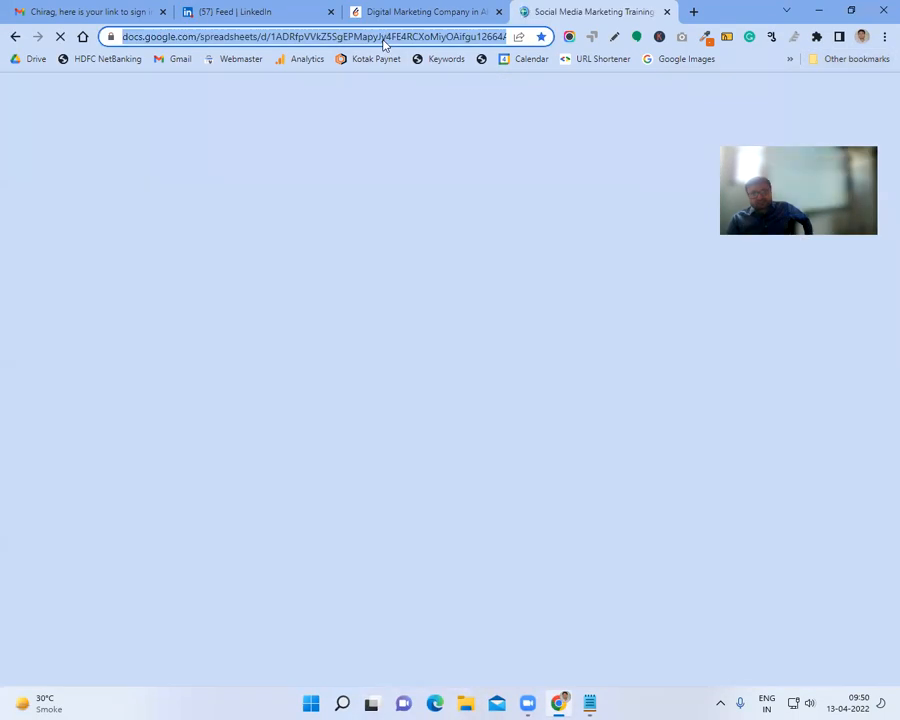
{"action": "left_click", "coordinate": [240, 10]}
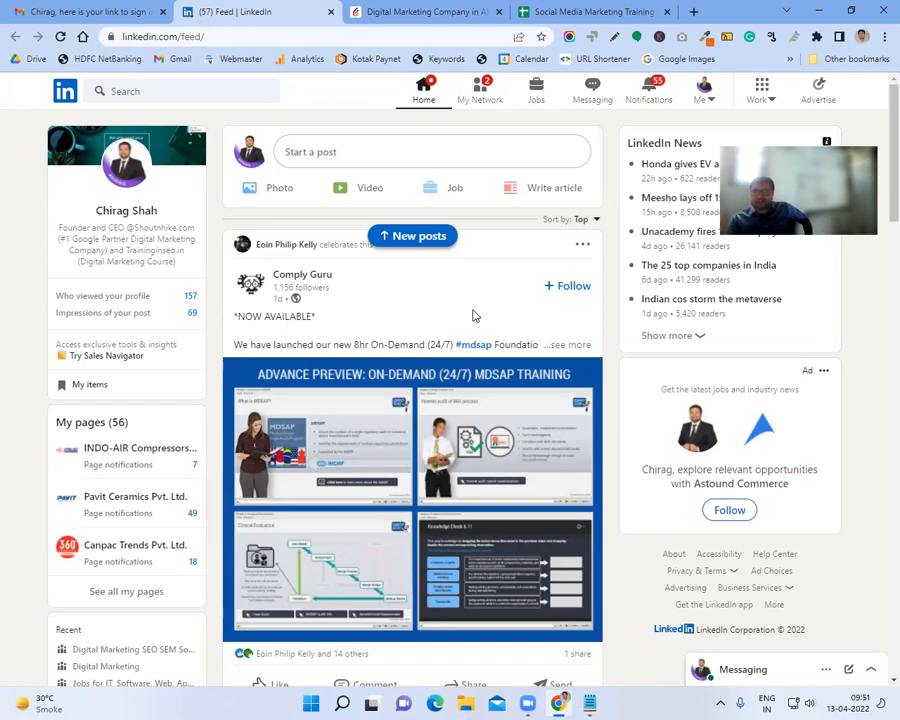
- Return to the Social Media Marketing Training spreadsheet and find "linkedin" to reach its Linkedin Profile sheet
{"action": "left_click", "coordinate": [592, 12]}
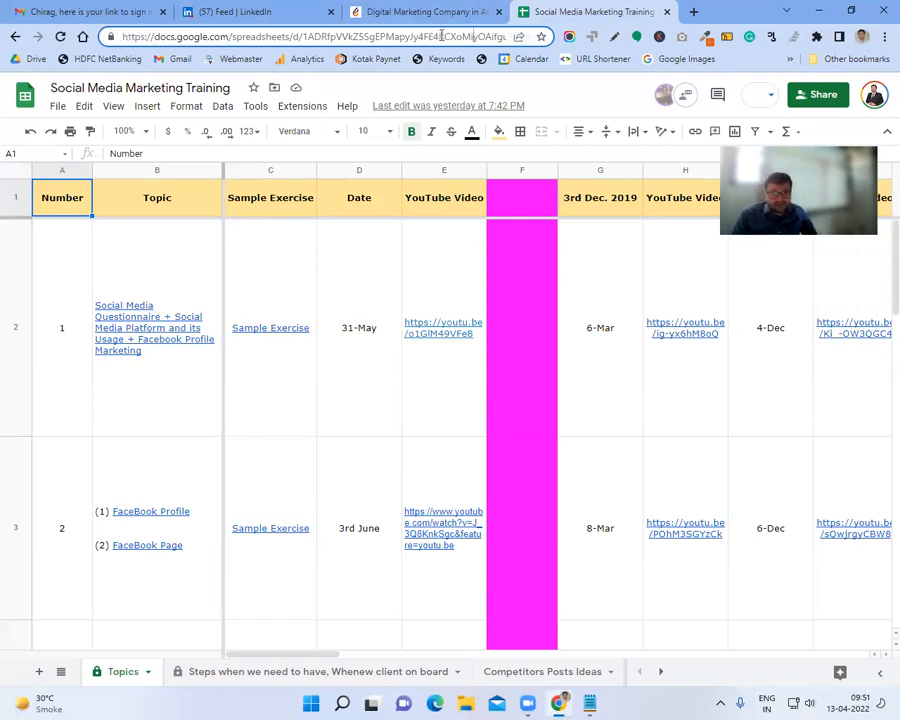
{"action": "key", "text": "ctrl+f"}
{"action": "type", "text": "linkedin"}
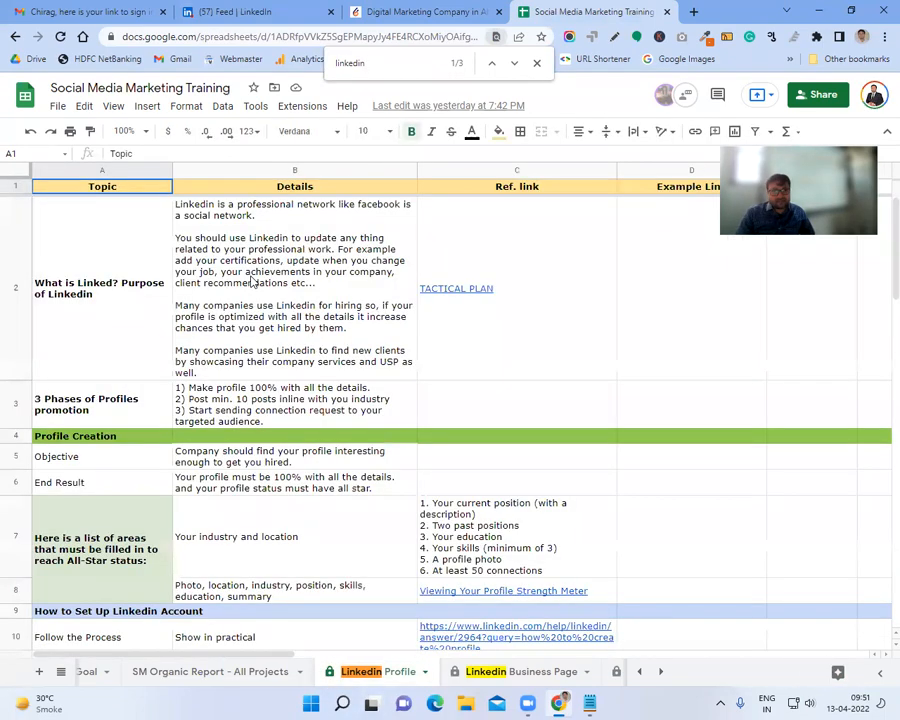
- Place the text cursor on a new line at the end of the Details text about the purpose of Linkedin
{"action": "left_click", "coordinate": [252, 283]}
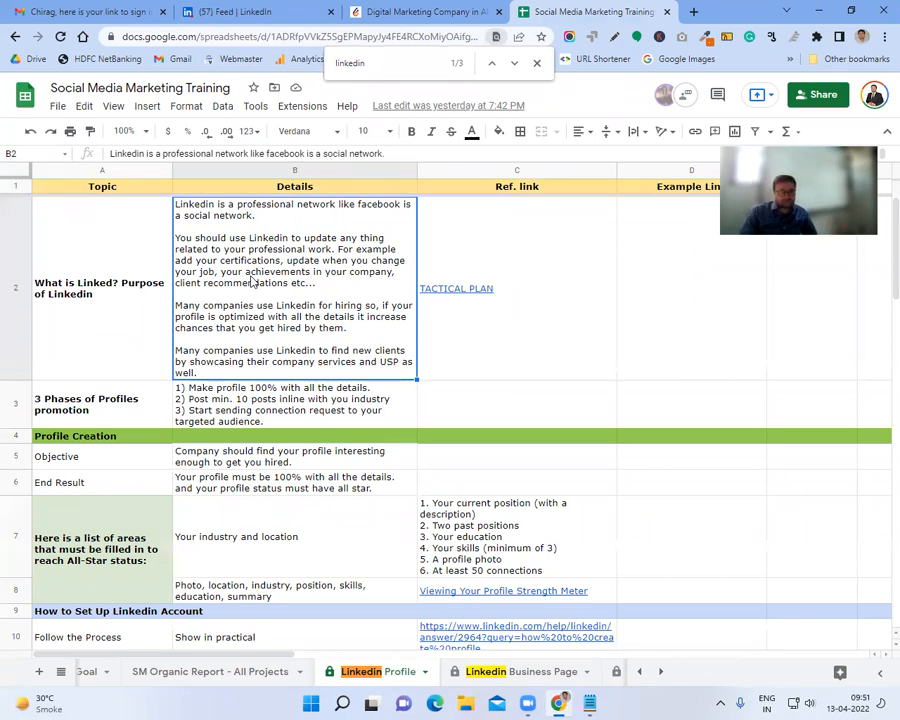
{"action": "double_click", "coordinate": [240, 349]}
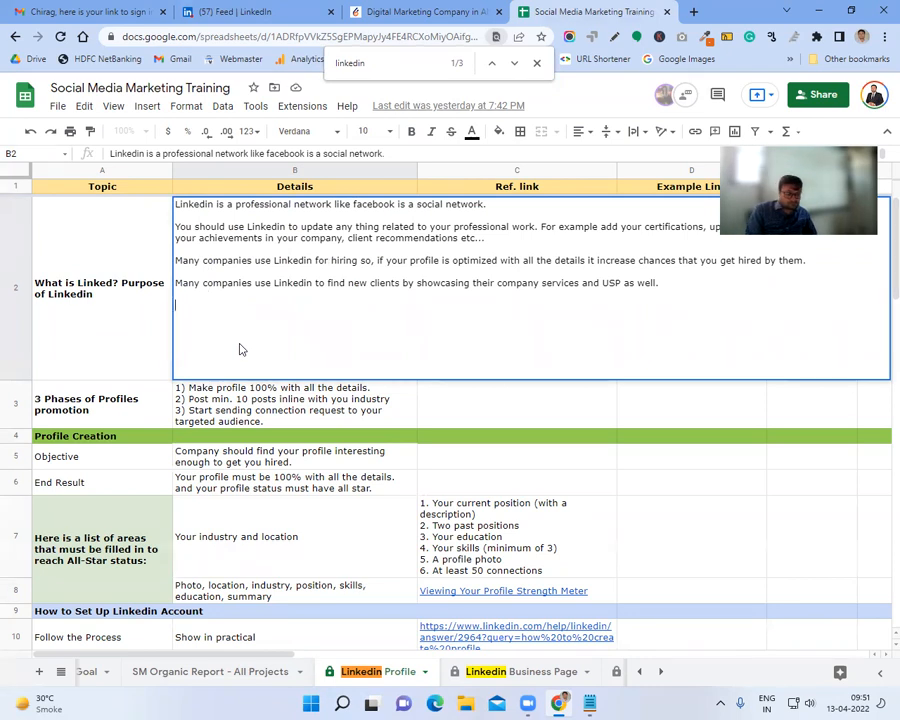
{"action": "type", "text": "People use lin"}
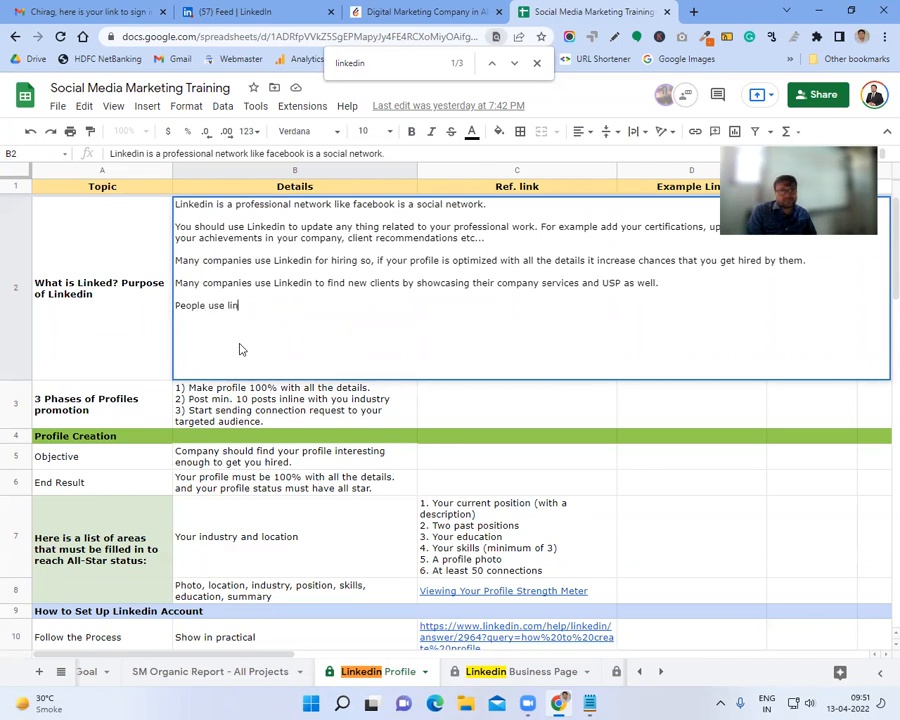
{"action": "type", "text": "kedin for"}
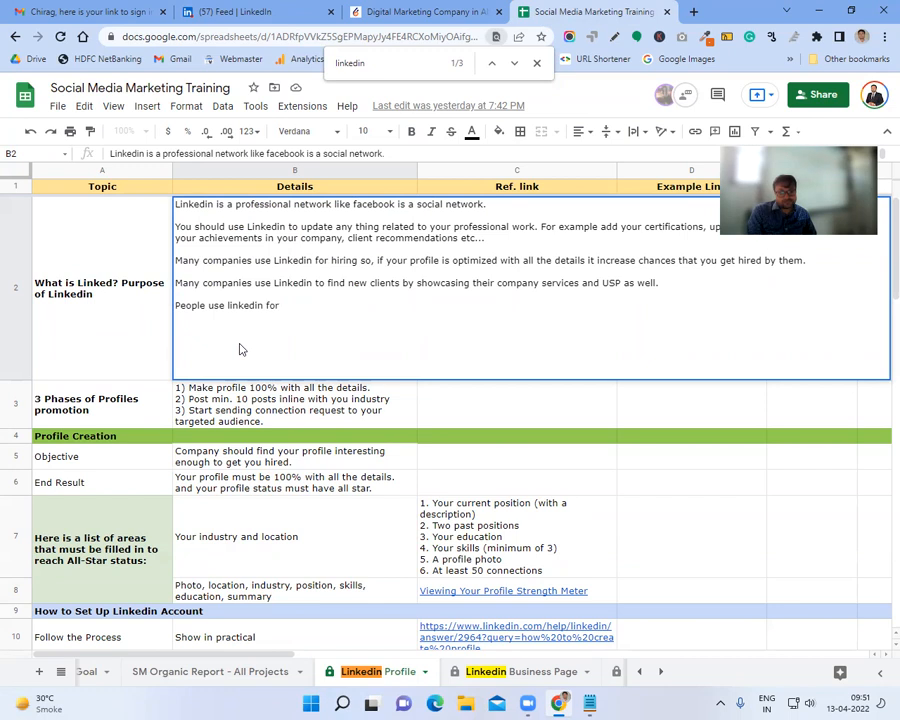
{"action": "key", "text": "BackSpace"}
{"action": "key", "text": "BackSpace"}
{"action": "key", "text": "BackSpace"}
{"action": "key", "text": "BackSpace"}
{"action": "key", "text": "BackSpace"}
{"action": "key", "text": "BackSpace"}
{"action": "key", "text": "BackSpace"}
{"action": "key", "text": "BackSpace"}
{"action": "key", "text": "BackSpace"}
{"action": "key", "text": "BackSpace"}
{"action": "key", "text": "BackSpace"}
{"action": "key", "text": "BackSpace"}
{"action": "key", "text": "BackSpace"}
{"action": "key", "text": "BackSpace"}
{"action": "key", "text": "BackSpace"}
{"action": "key", "text": "BackSpace"}
{"action": "key", "text": "BackSpace"}
{"action": "key", "text": "BackSpace"}
{"action": "key", "text": "BackSpace"}
{"action": "key", "text": "BackSpace"}
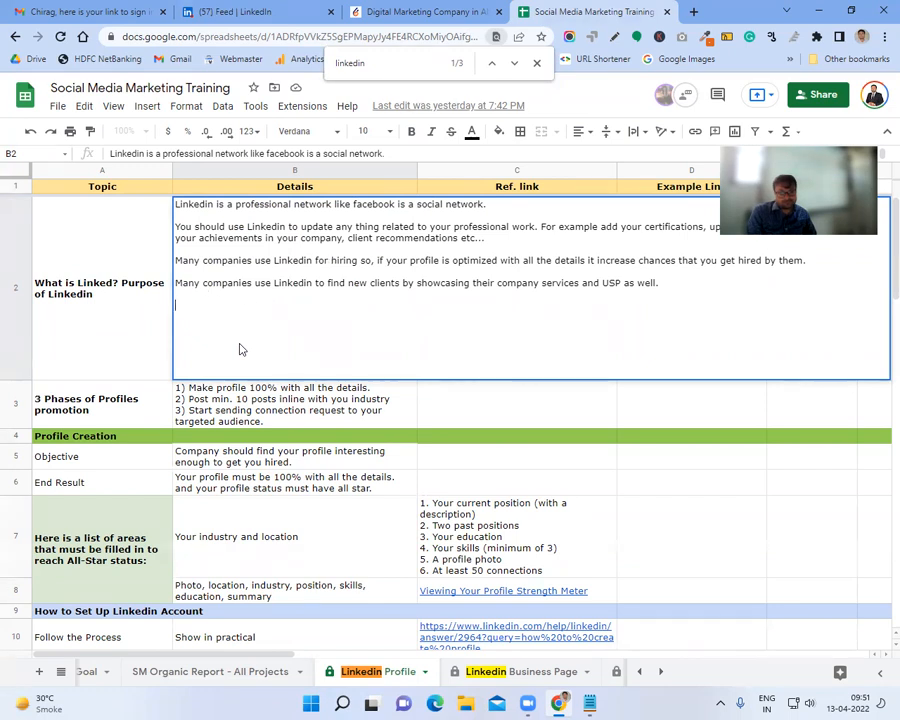
- Add the line "BDE (Business Development Executive) also use linkedin for new business." to the Linkedin purpose Details and commit the cell
{"action": "type", "text": "BDE"}
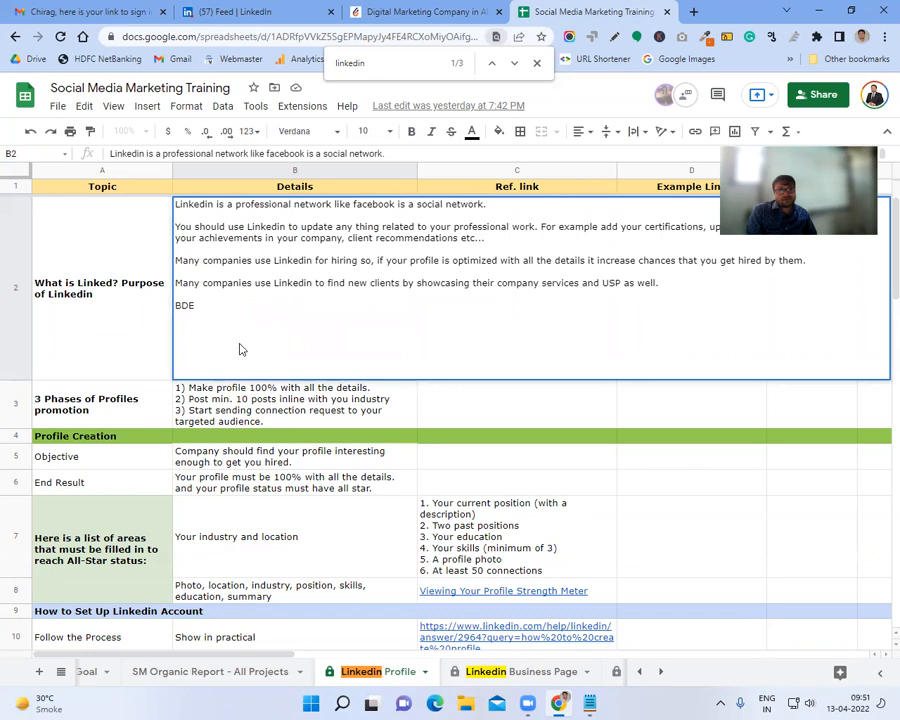
{"action": "type", "text": " (Business Development Executive"}
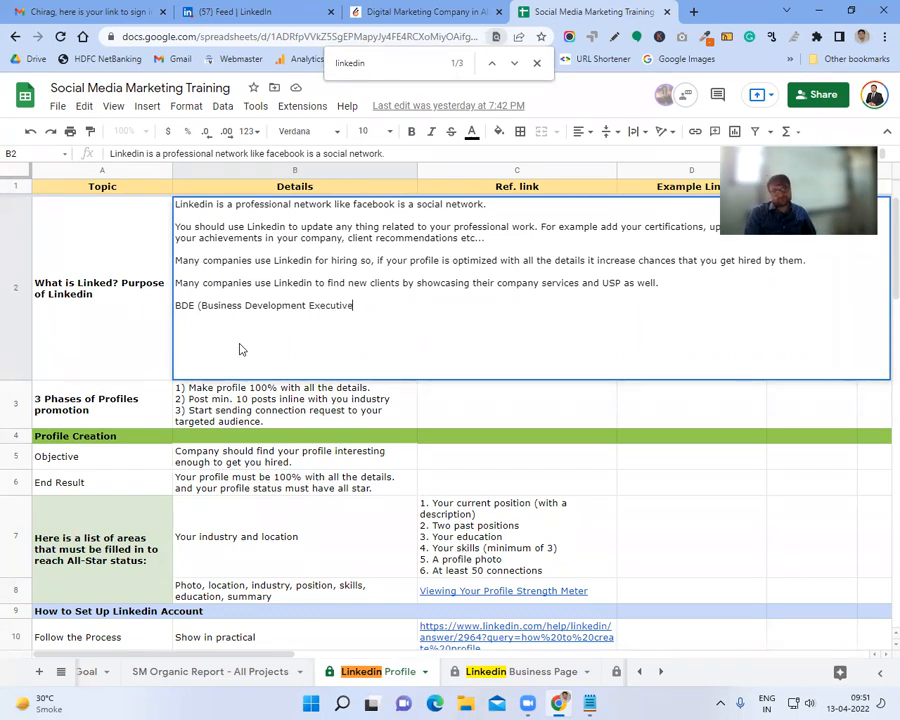
{"action": "type", "text": ") also use linkedin "}
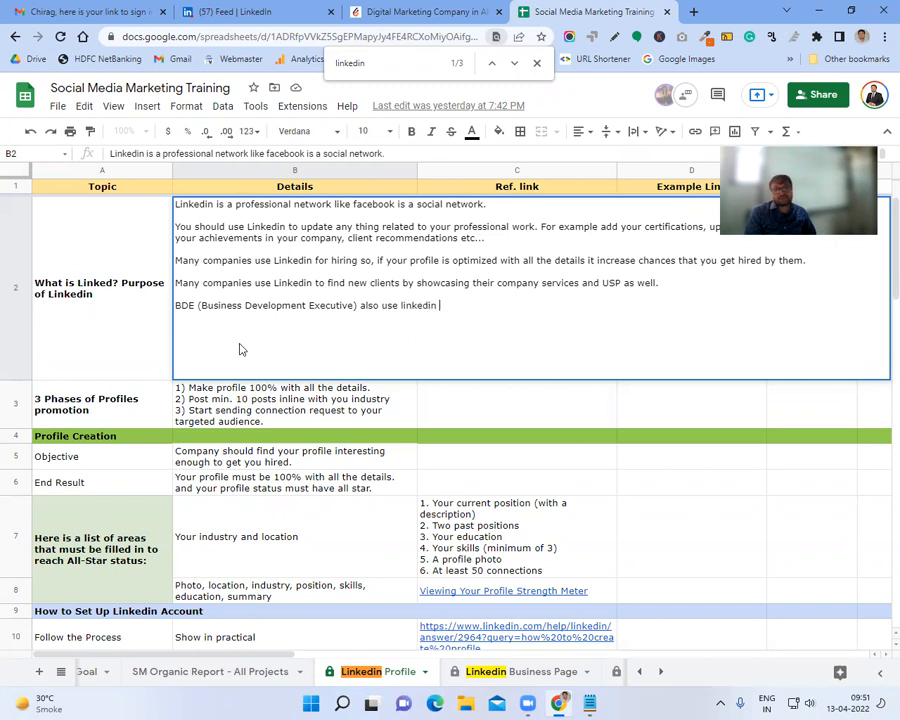
{"action": "type", "text": "for new business."}
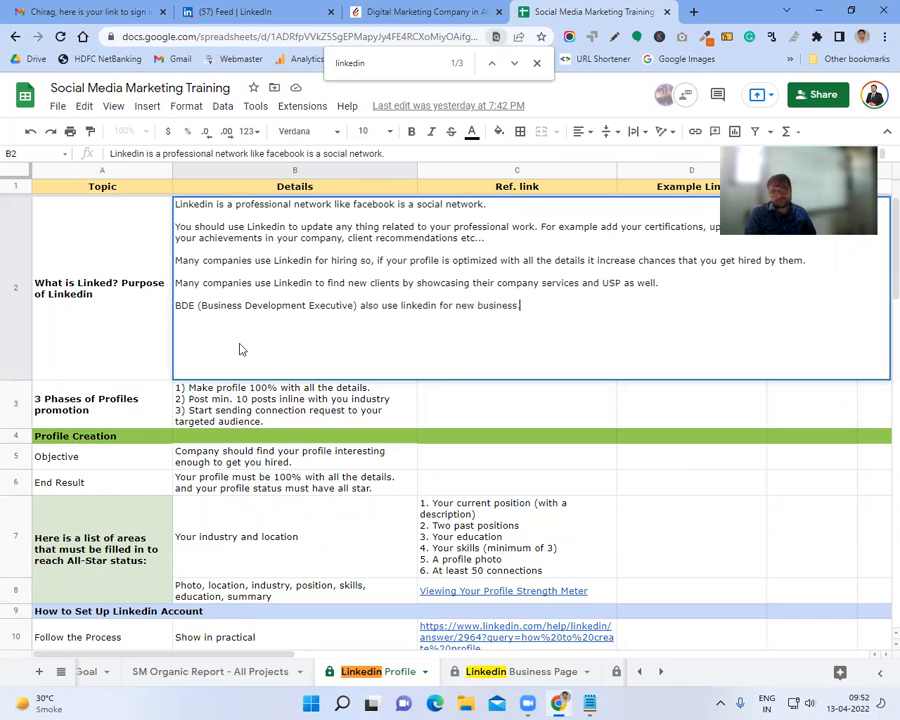
{"action": "key", "text": "Return"}
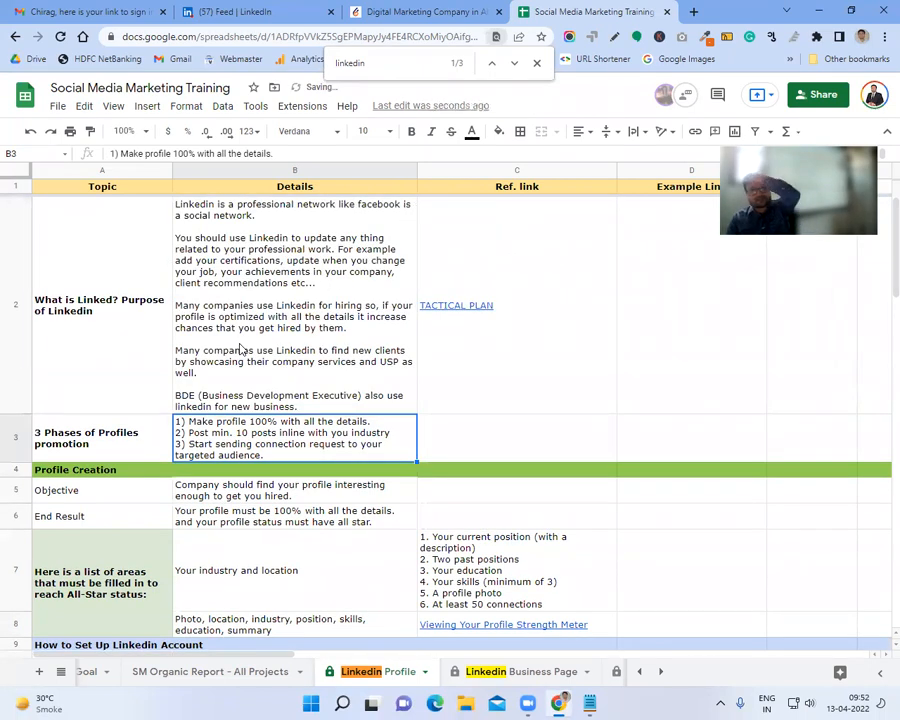
- Switch to LinkedIn, view your own profile, and examine its background photo in the photo editor without changing it
{"action": "left_click", "coordinate": [257, 10]}
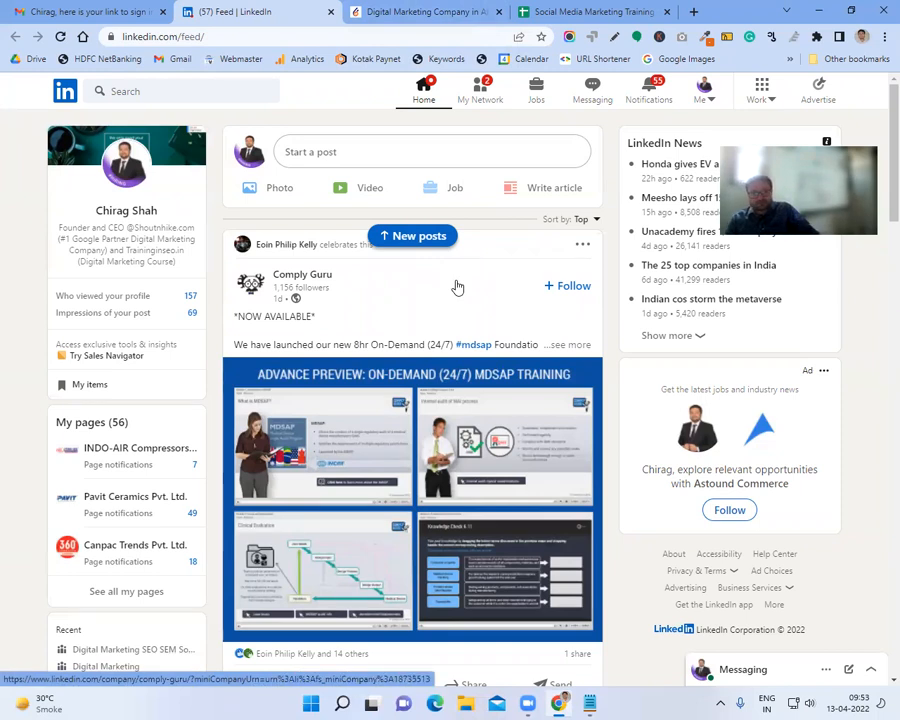
{"action": "left_click", "coordinate": [711, 104]}
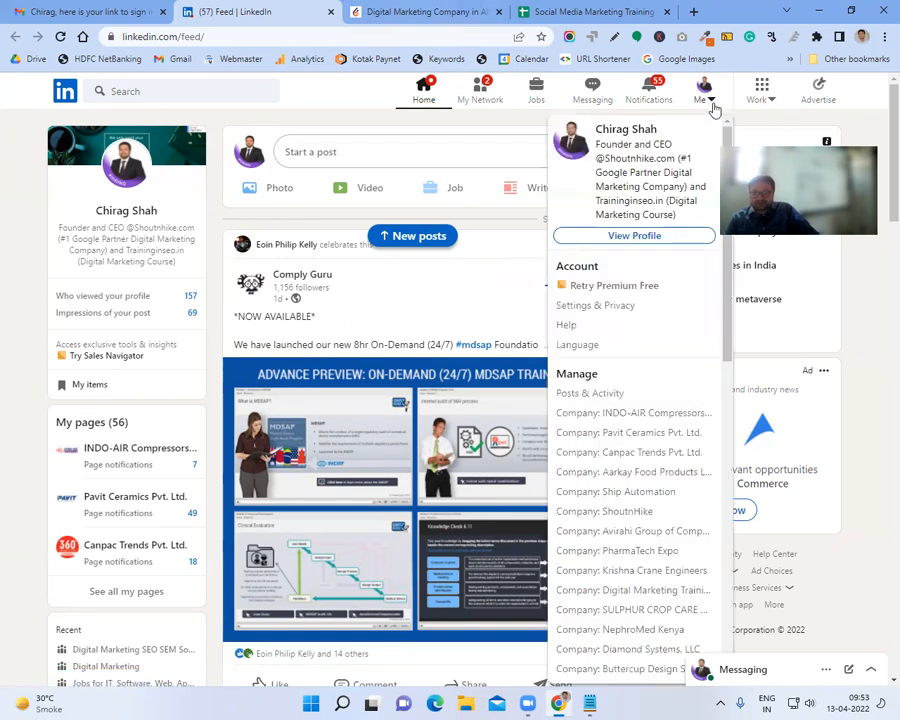
{"action": "left_click", "coordinate": [646, 237]}
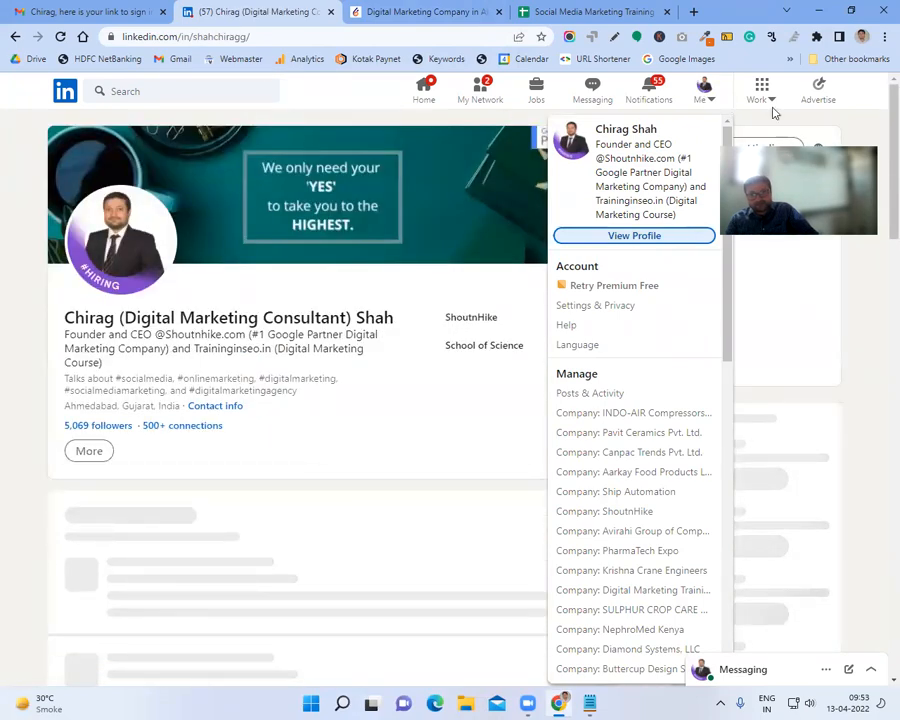
{"action": "left_click_drag", "start_coordinate": [829, 160], "coordinate": [852, 384]}
{"action": "left_click", "coordinate": [698, 93]}
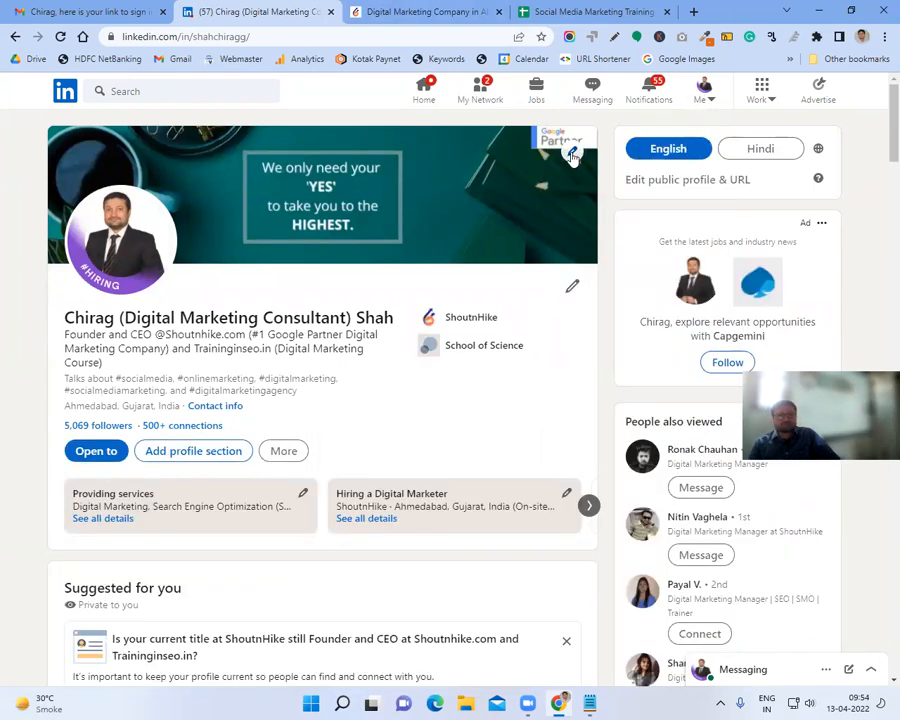
{"action": "left_click", "coordinate": [573, 155]}
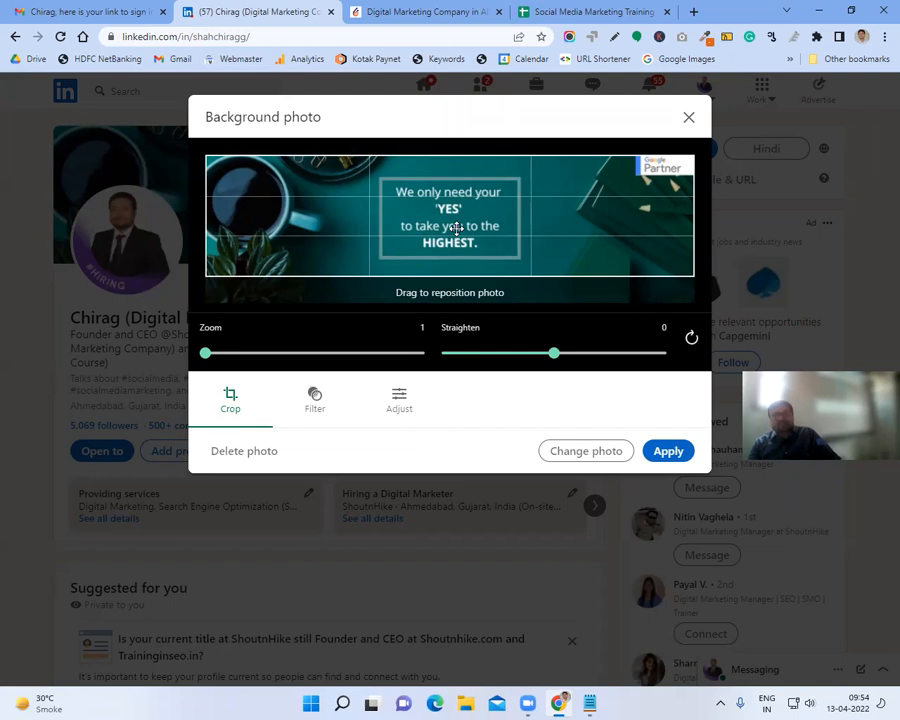
{"action": "left_click", "coordinate": [689, 117]}
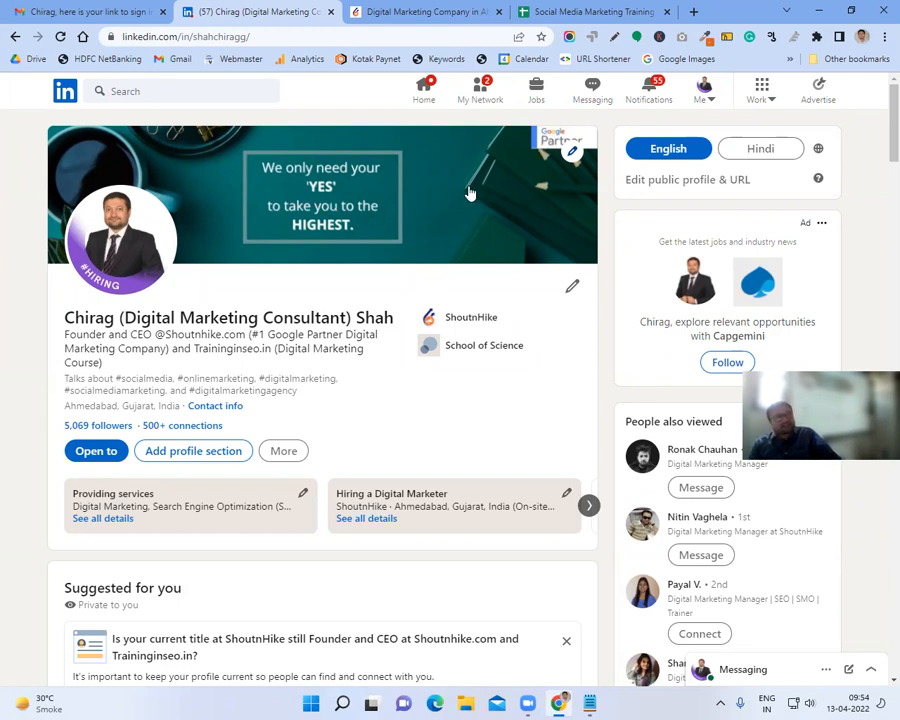
- Load Canva in a new browser tab and create a blank LinkedIn Banner design
{"action": "left_click", "coordinate": [693, 11]}
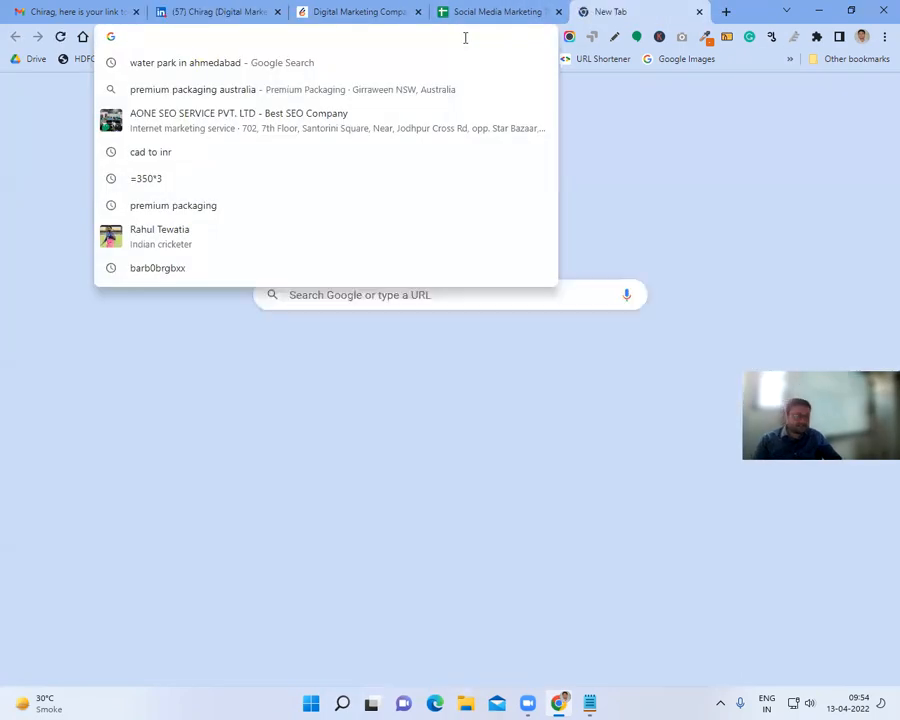
{"action": "type", "text": "can"}
{"action": "key", "text": "Return"}
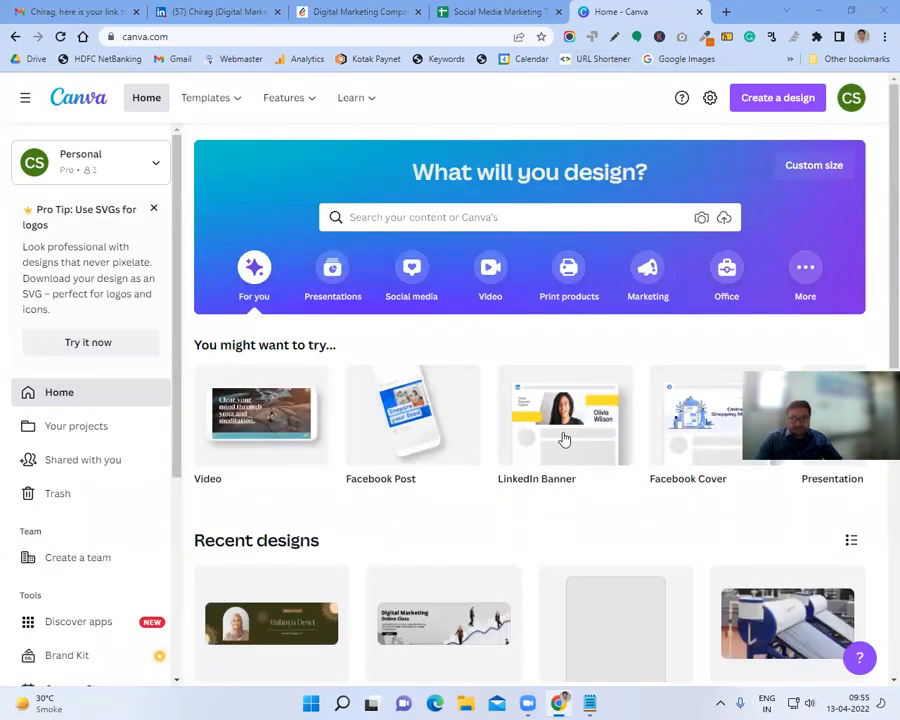
{"action": "mouse_move", "coordinate": [545, 420]}
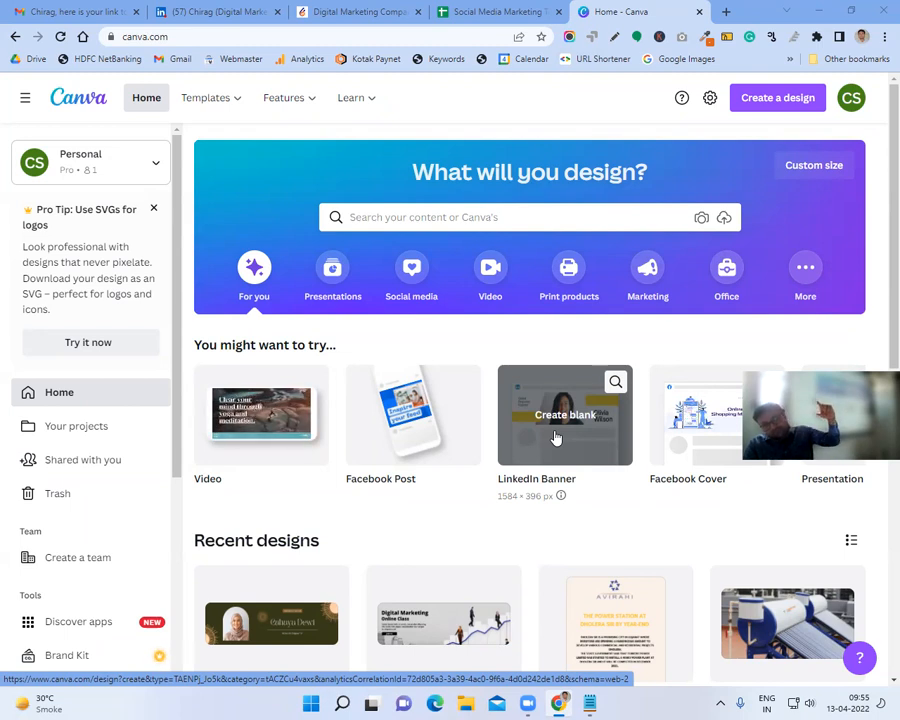
{"action": "left_click", "coordinate": [556, 435]}
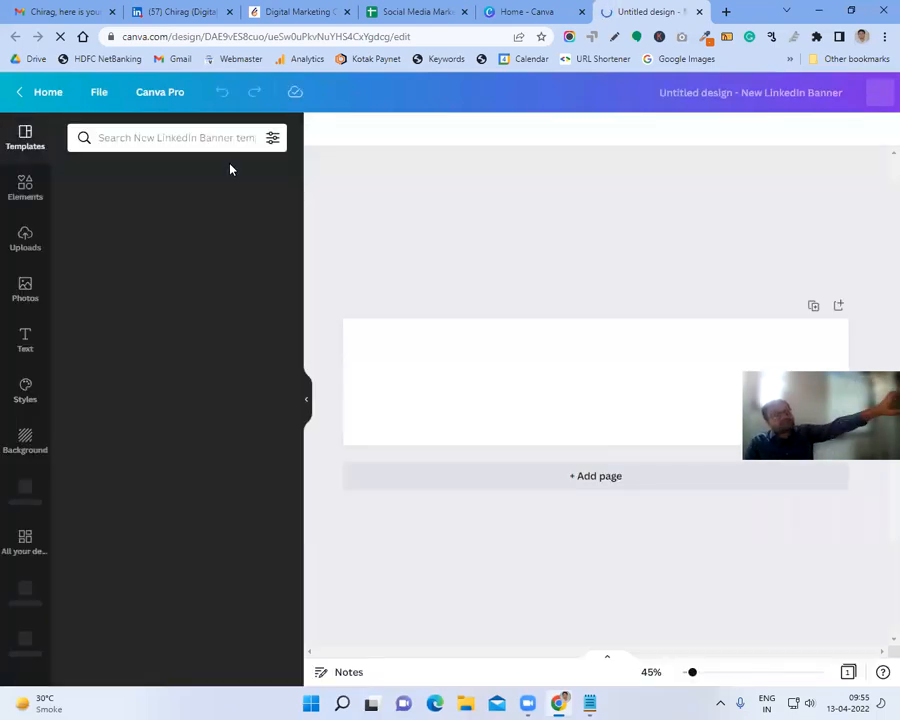
- Search the LinkedIn banner templates for "education" and browse through the designs
{"action": "left_click", "coordinate": [161, 136]}
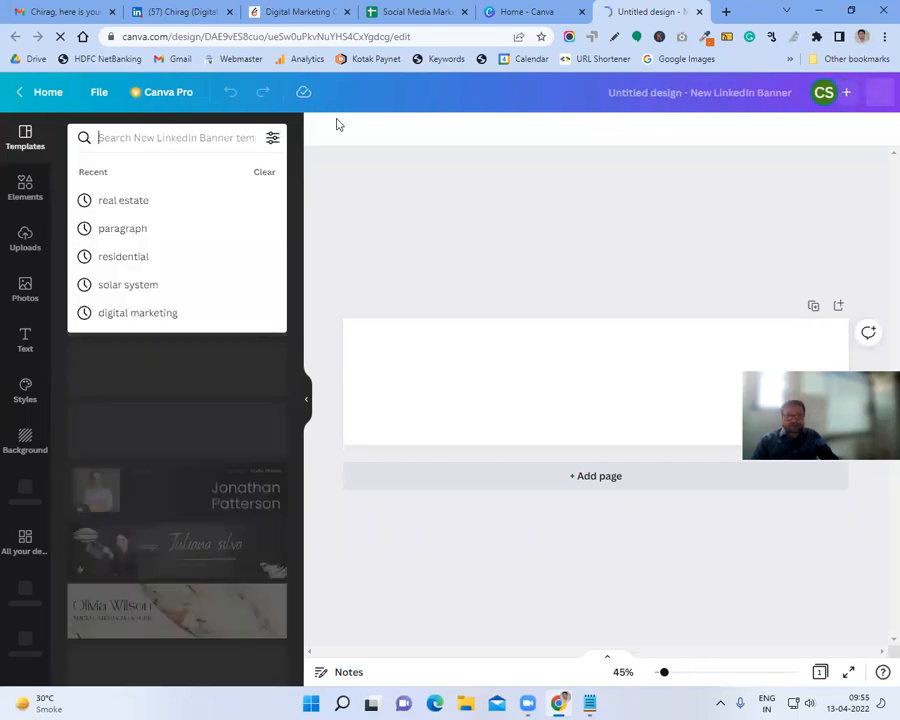
{"action": "left_click", "coordinate": [130, 138]}
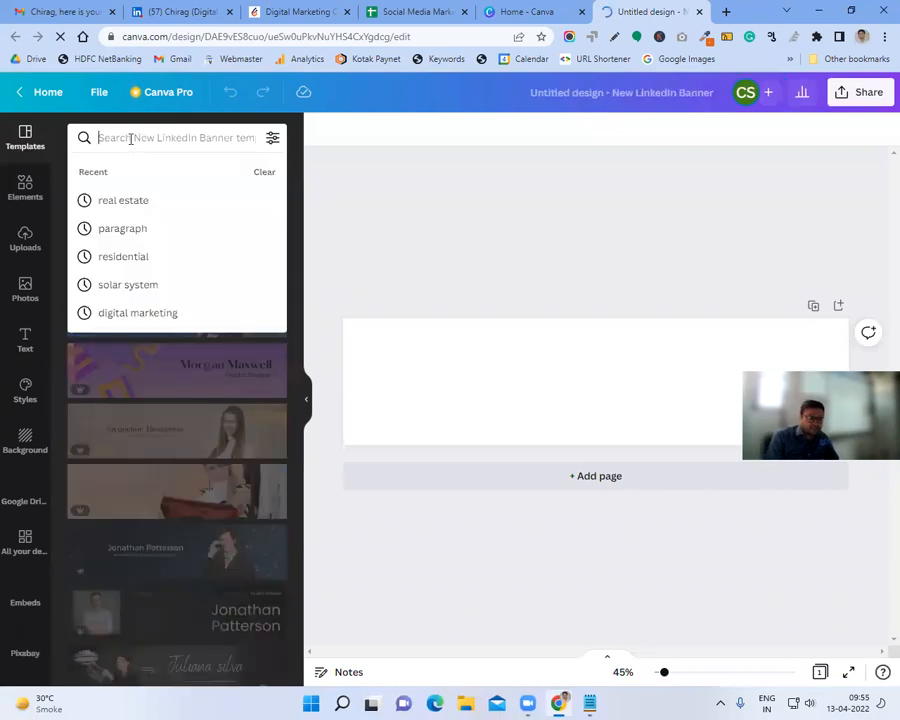
{"action": "type", "text": "education"}
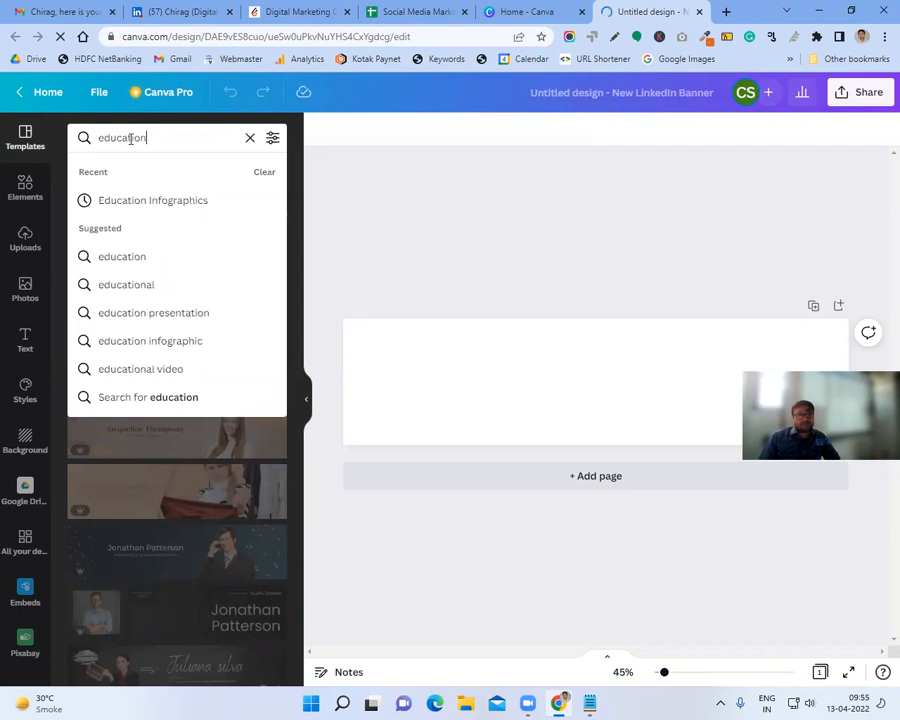
{"action": "key", "text": "Return"}
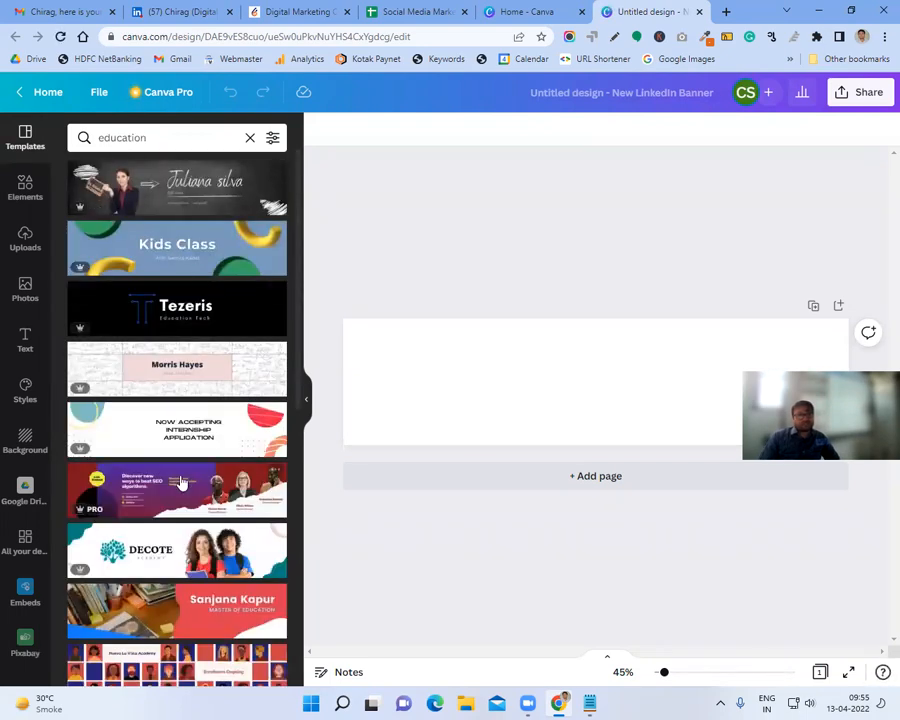
{"action": "scroll", "coordinate": [180, 500], "scroll_direction": "down", "scroll_amount": 3}
{"action": "scroll", "coordinate": [178, 480], "scroll_direction": "down", "scroll_amount": 2}
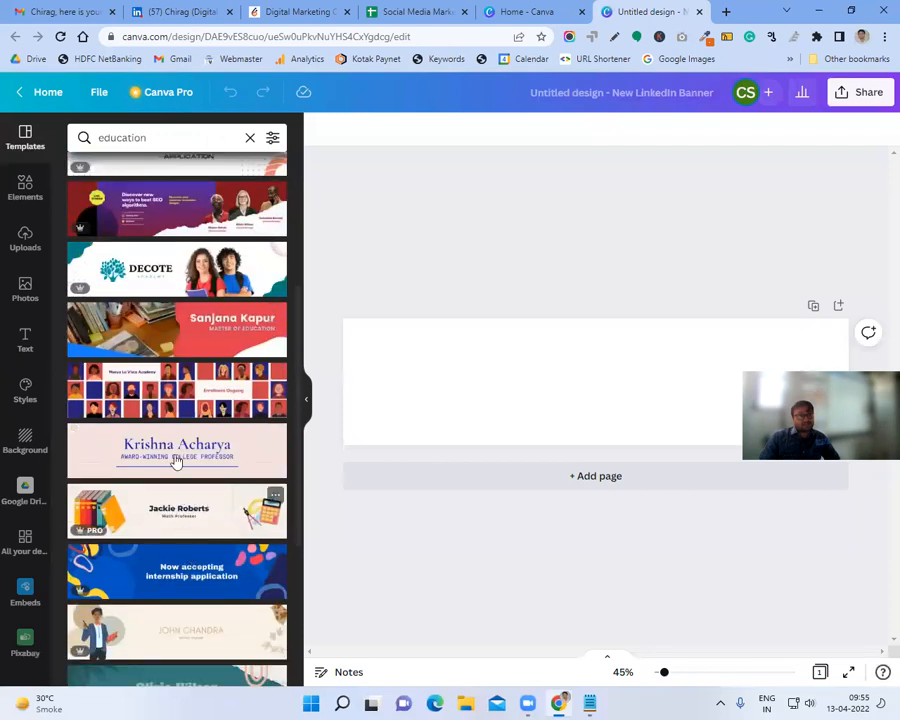
{"action": "scroll", "coordinate": [196, 496], "scroll_direction": "down", "scroll_amount": 2}
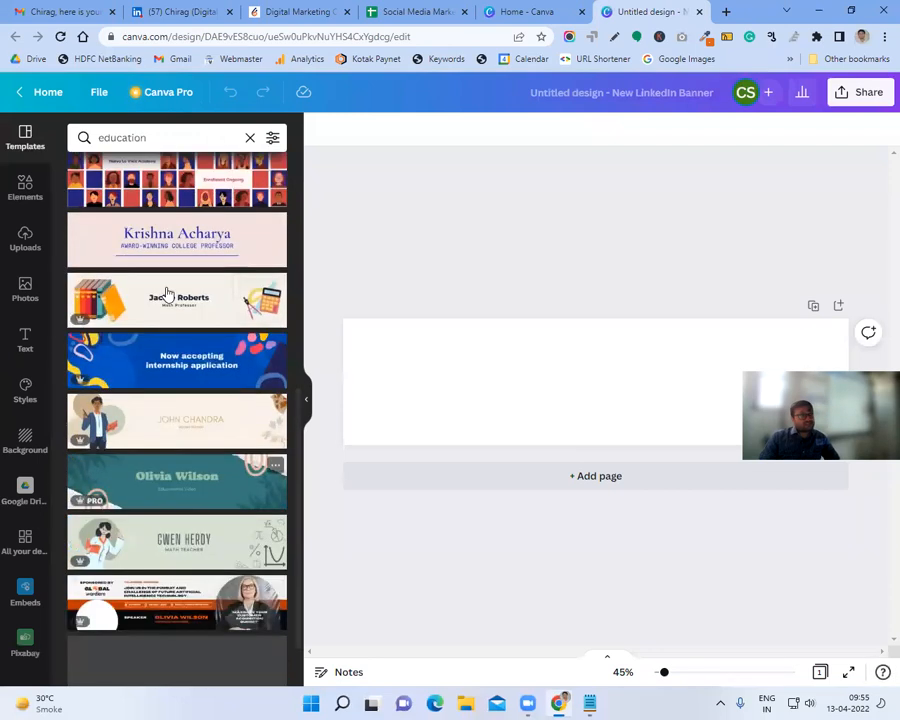
- Search the banner templates for "health" and apply the "Live classes now streaming." yoga template to the page
{"action": "double_click", "coordinate": [156, 136]}
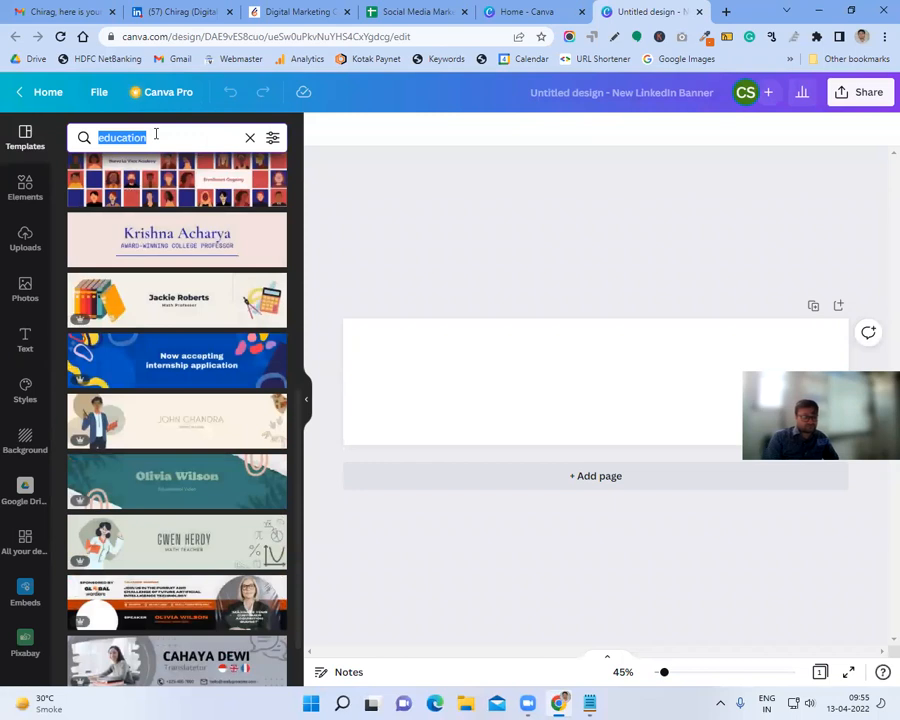
{"action": "type", "text": "health"}
{"action": "key", "text": "Return"}
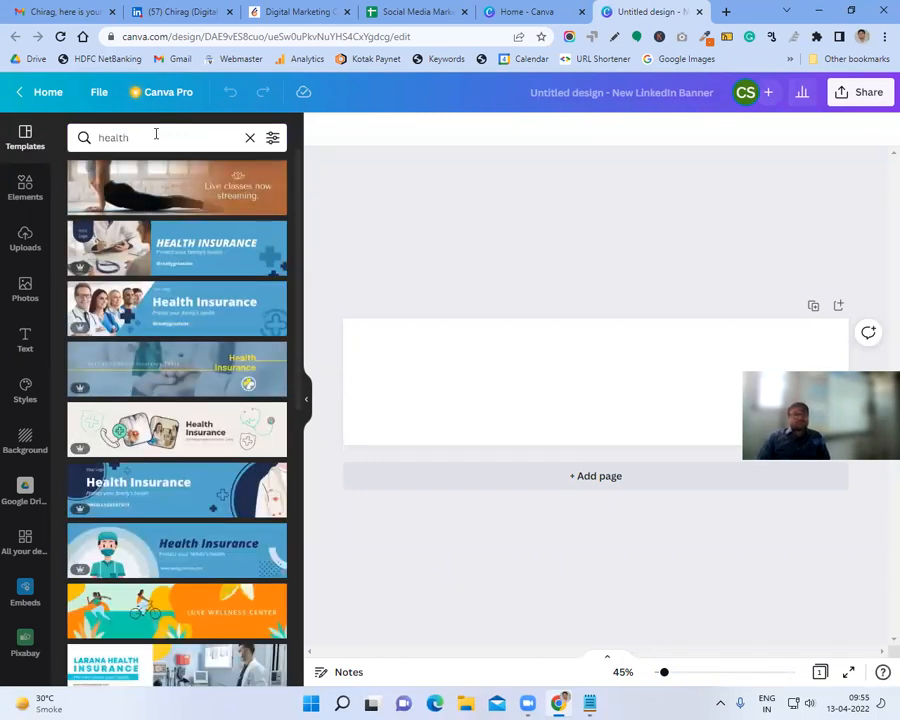
{"action": "left_click", "coordinate": [200, 200]}
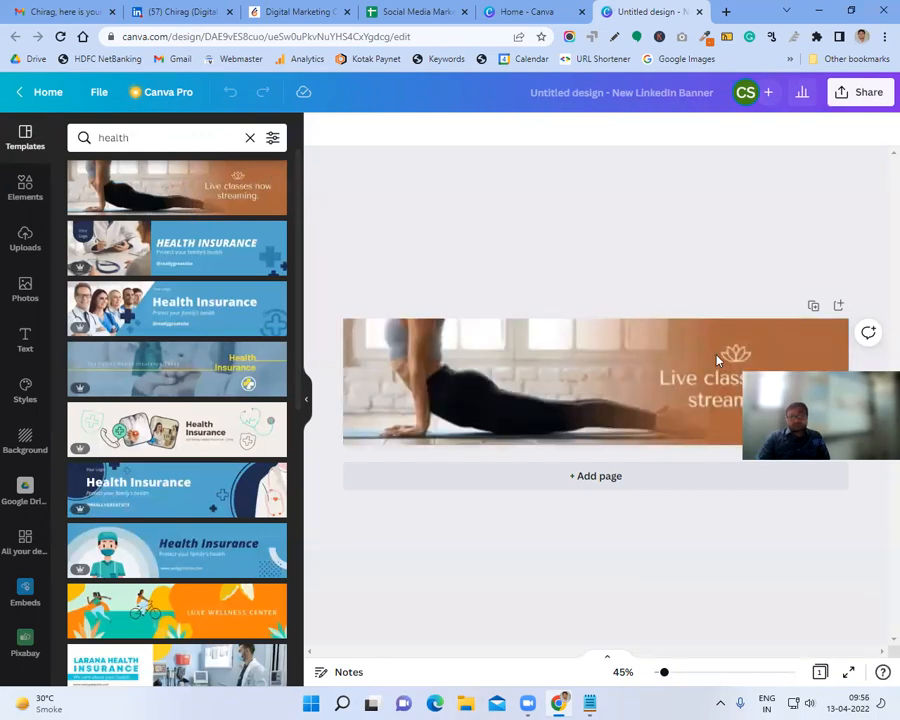
{"action": "left_click", "coordinate": [580, 360]}
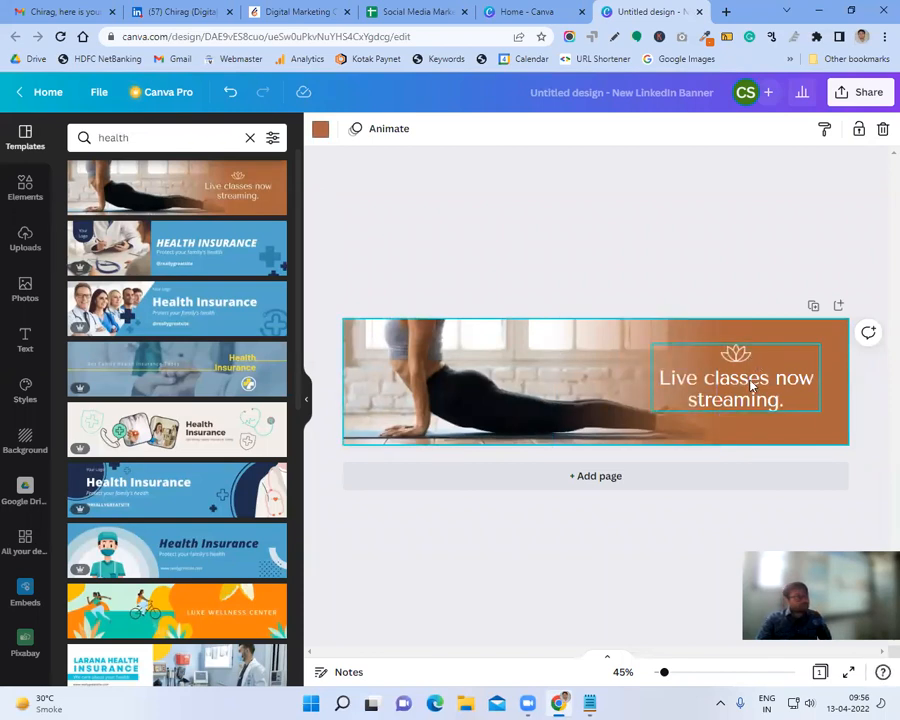
- Select the banner's yoga photo and examine the available image adjustments, filters and effects, then leave the image editor
{"action": "left_click", "coordinate": [481, 393]}
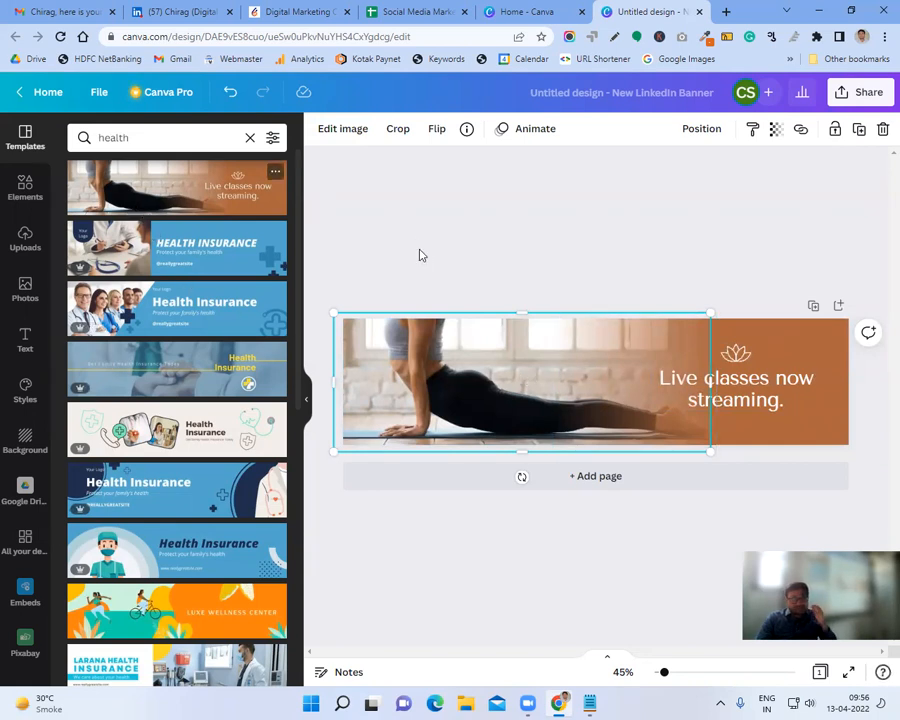
{"action": "left_click", "coordinate": [339, 130]}
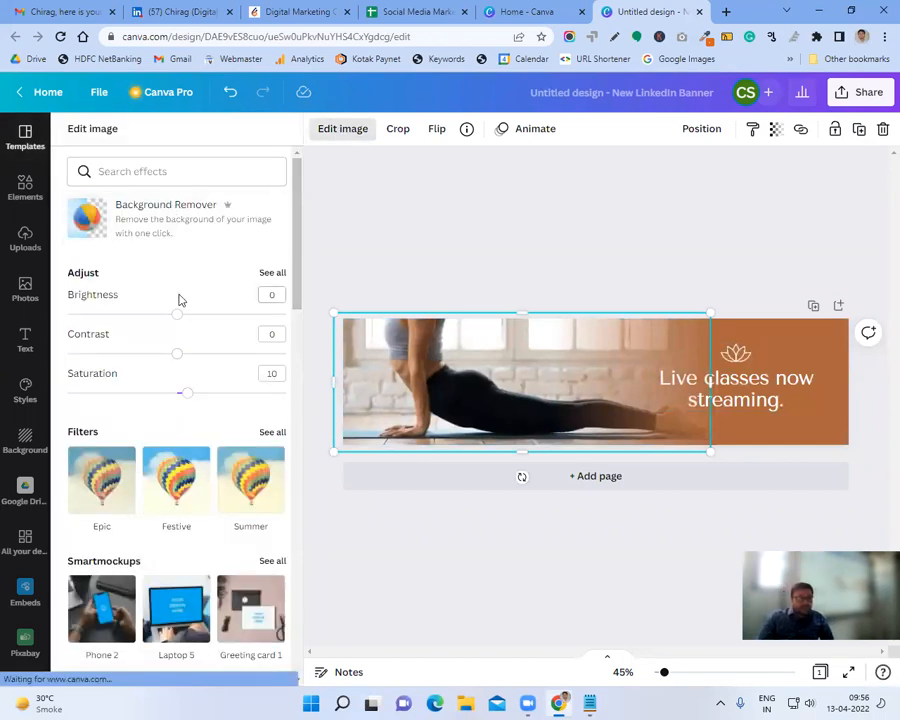
{"action": "scroll", "coordinate": [183, 320], "scroll_direction": "down", "scroll_amount": 2}
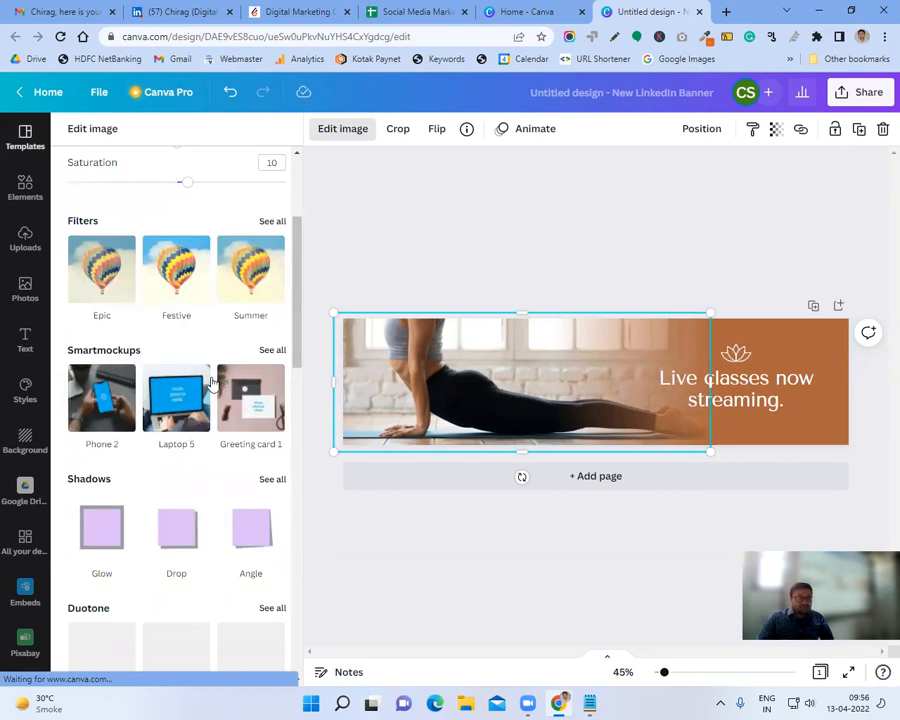
{"action": "scroll", "coordinate": [224, 430], "scroll_direction": "down", "scroll_amount": 2}
{"action": "scroll", "coordinate": [211, 443], "scroll_direction": "up", "scroll_amount": 3}
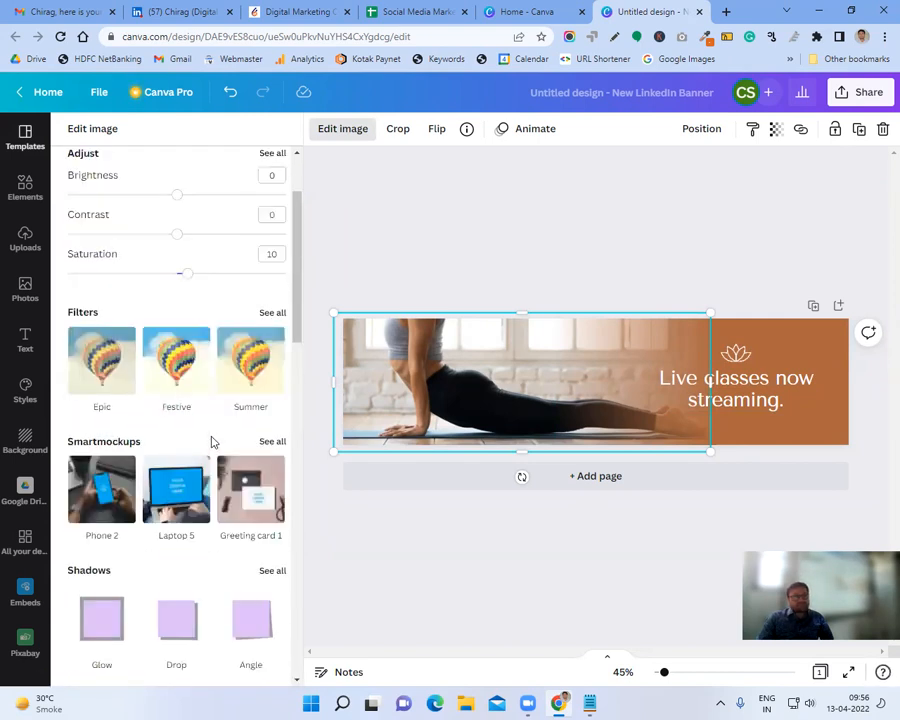
{"action": "scroll", "coordinate": [211, 443], "scroll_direction": "up", "scroll_amount": 1}
{"action": "left_click", "coordinate": [407, 216]}
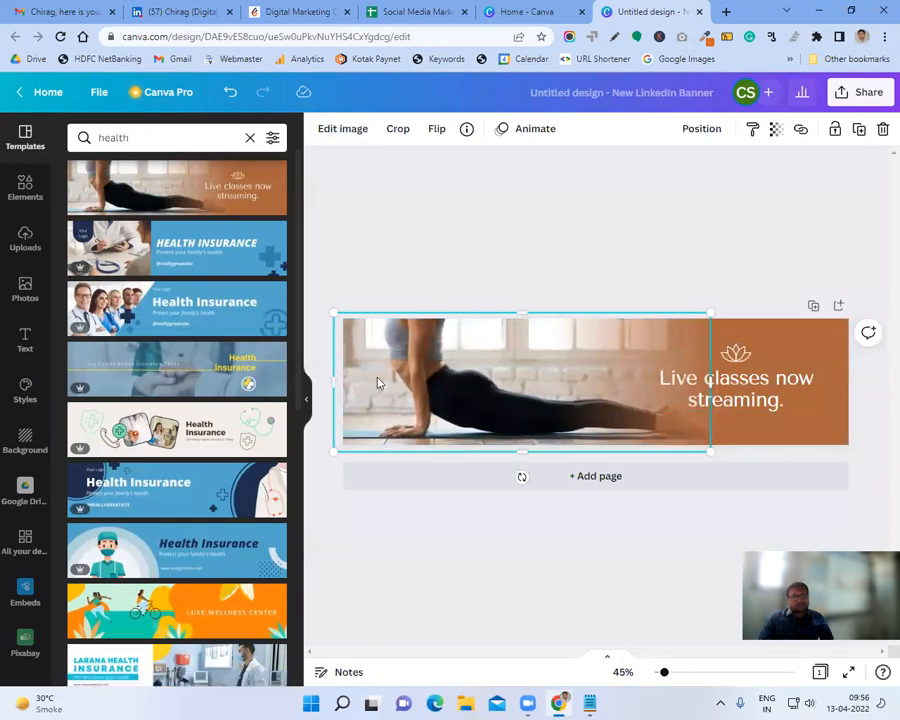
- View the uploaded images and bring up the file chooser for uploading media, then dismiss it without choosing a file
{"action": "left_click", "coordinate": [25, 243]}
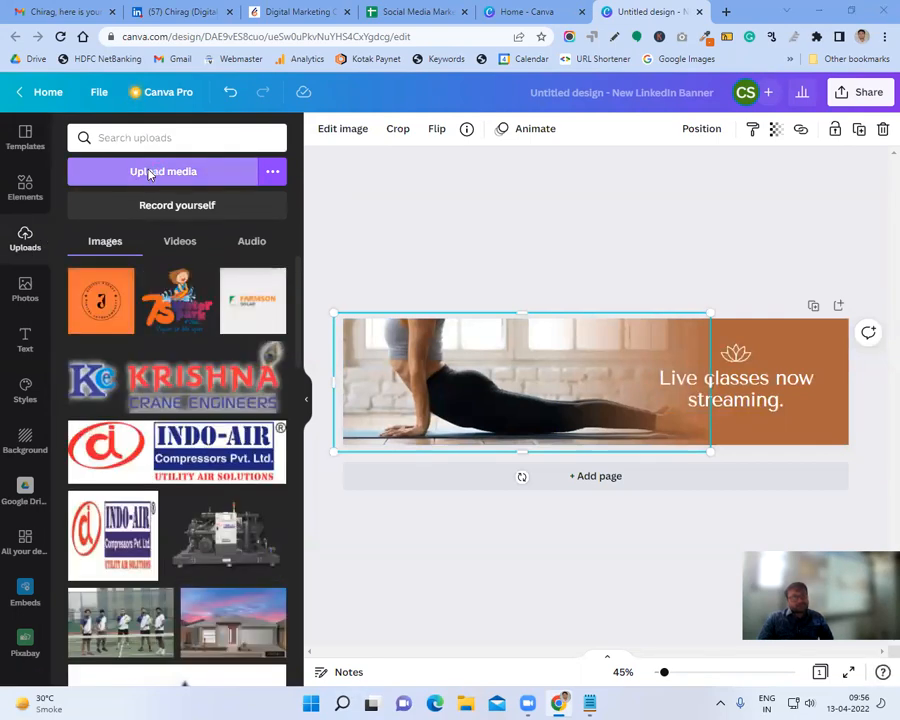
{"action": "left_click", "coordinate": [148, 172]}
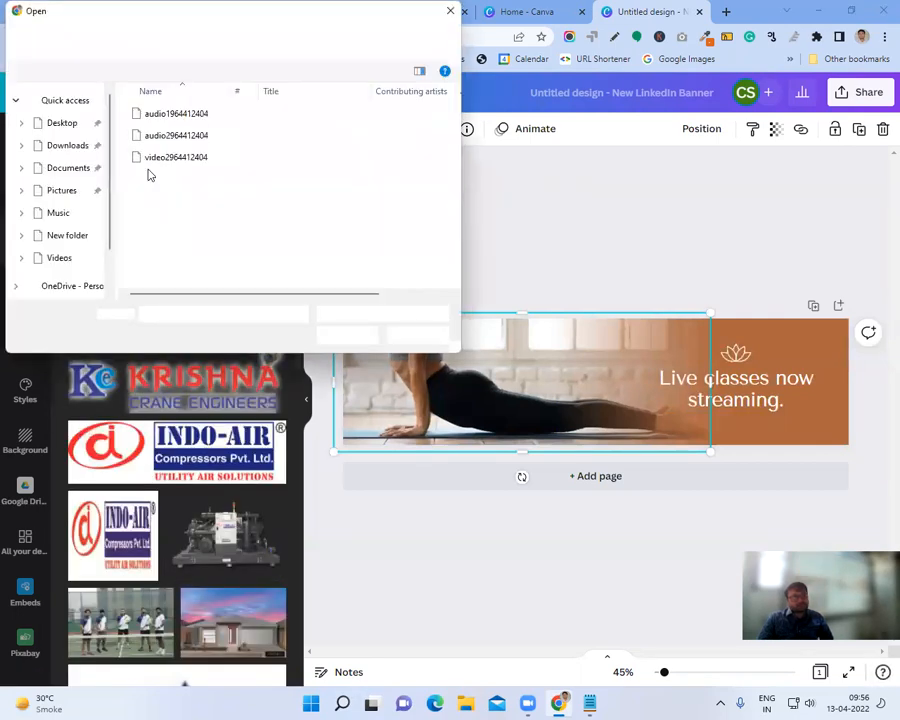
{"action": "left_click", "coordinate": [451, 13]}
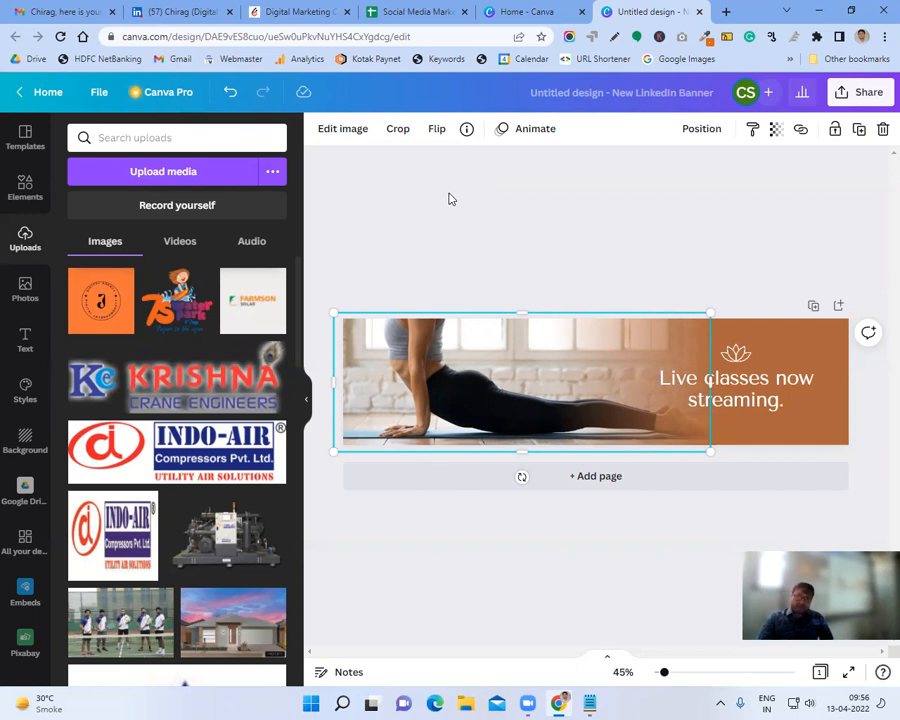
- Return to the Canva home page and create another blank LinkedIn Banner design
{"action": "left_click", "coordinate": [34, 91]}
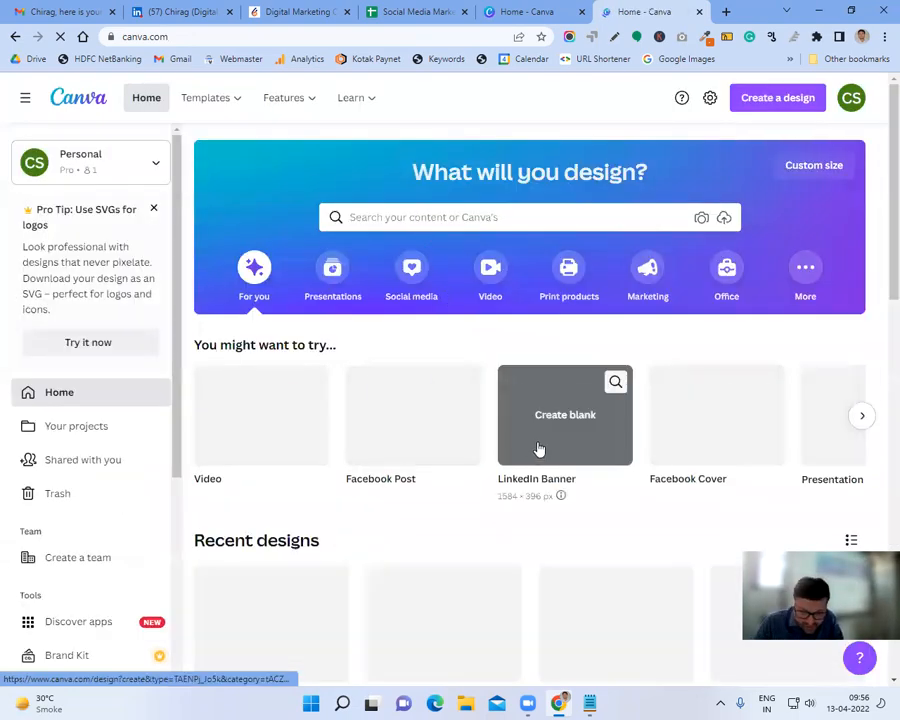
{"action": "left_click", "coordinate": [538, 436]}
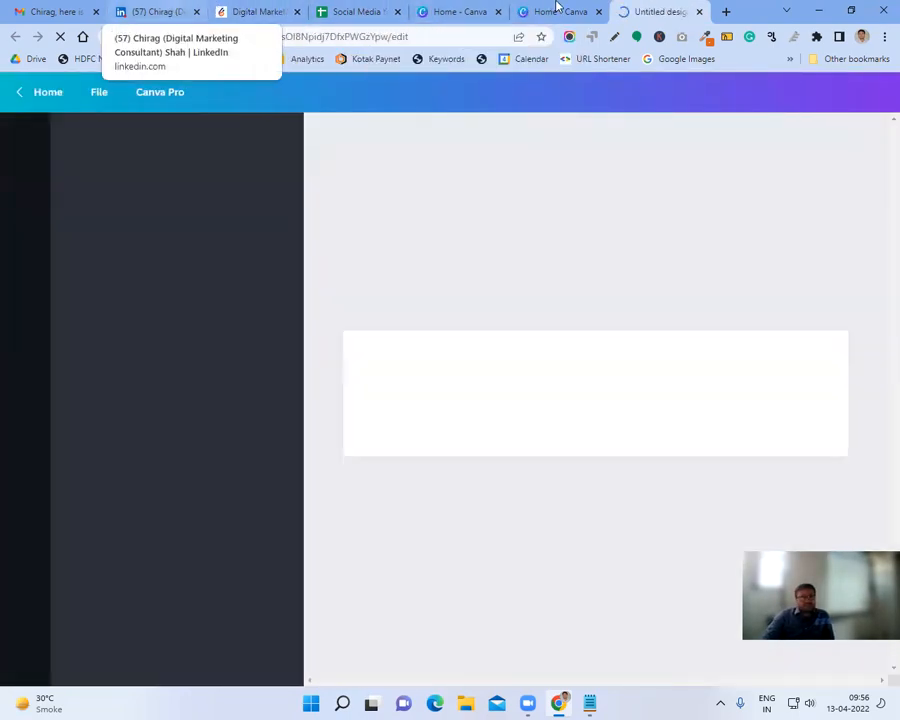
- Close the extra Canva home tab, return to the LinkedIn profile and examine the profile photo's editing options without saving
{"action": "left_click", "coordinate": [598, 13]}
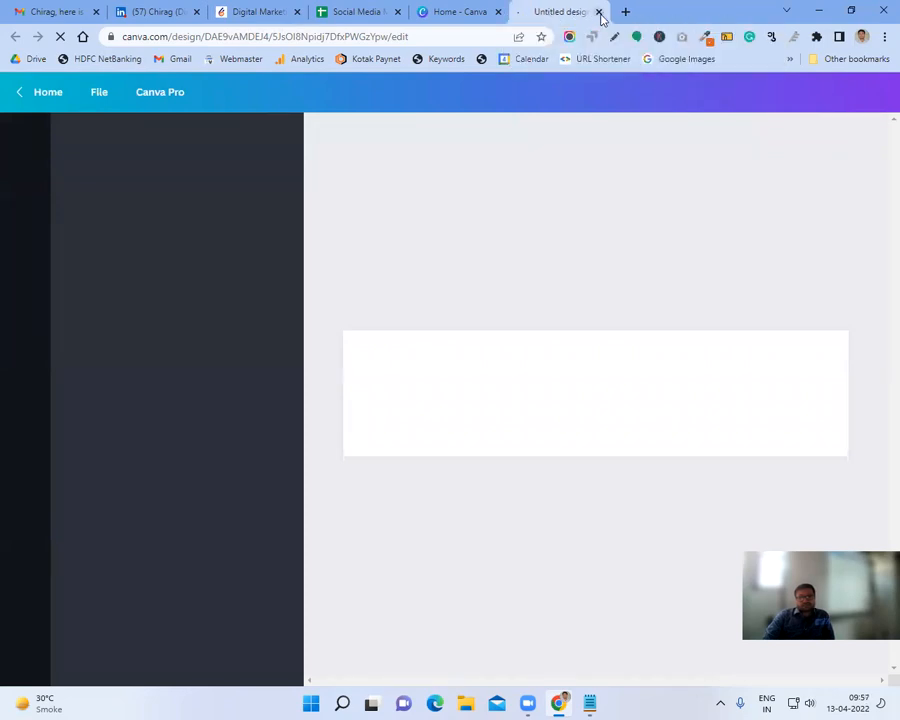
{"action": "left_click", "coordinate": [142, 9]}
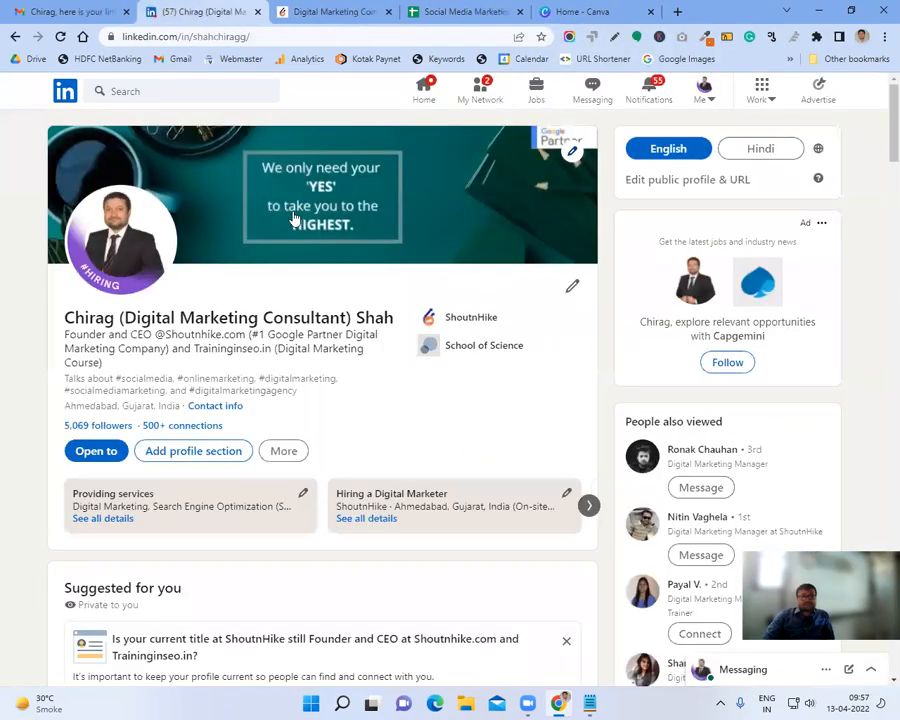
{"action": "left_click", "coordinate": [133, 240]}
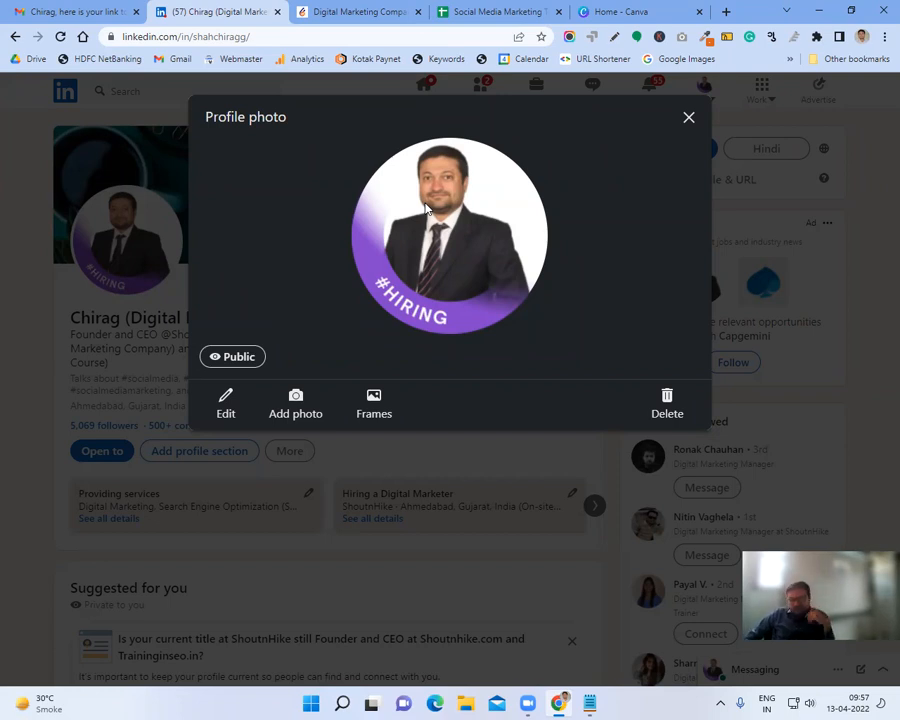
{"action": "left_click", "coordinate": [227, 411]}
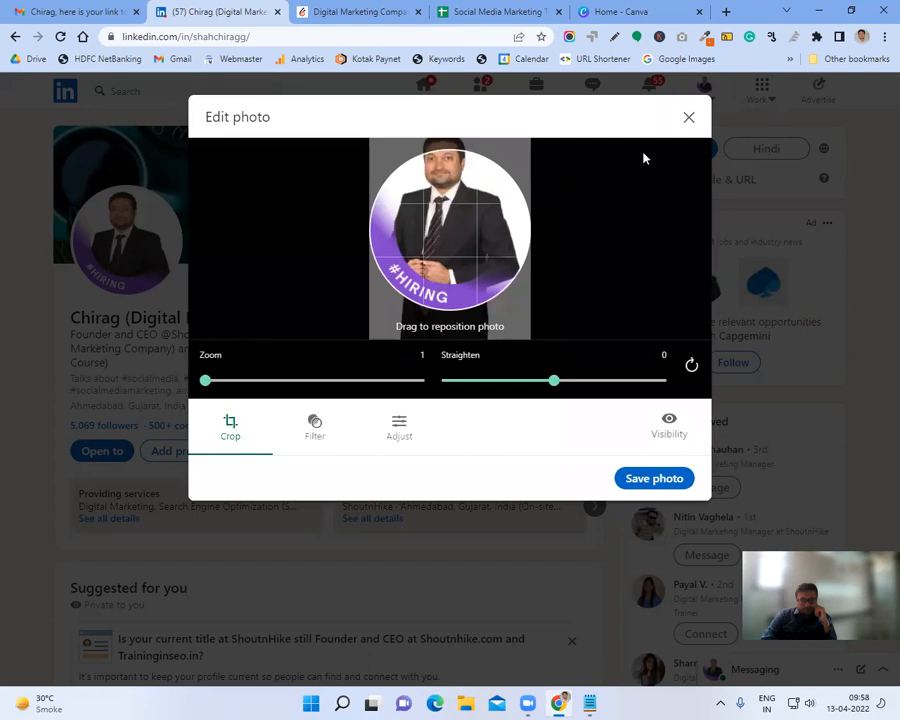
{"action": "left_click", "coordinate": [689, 119]}
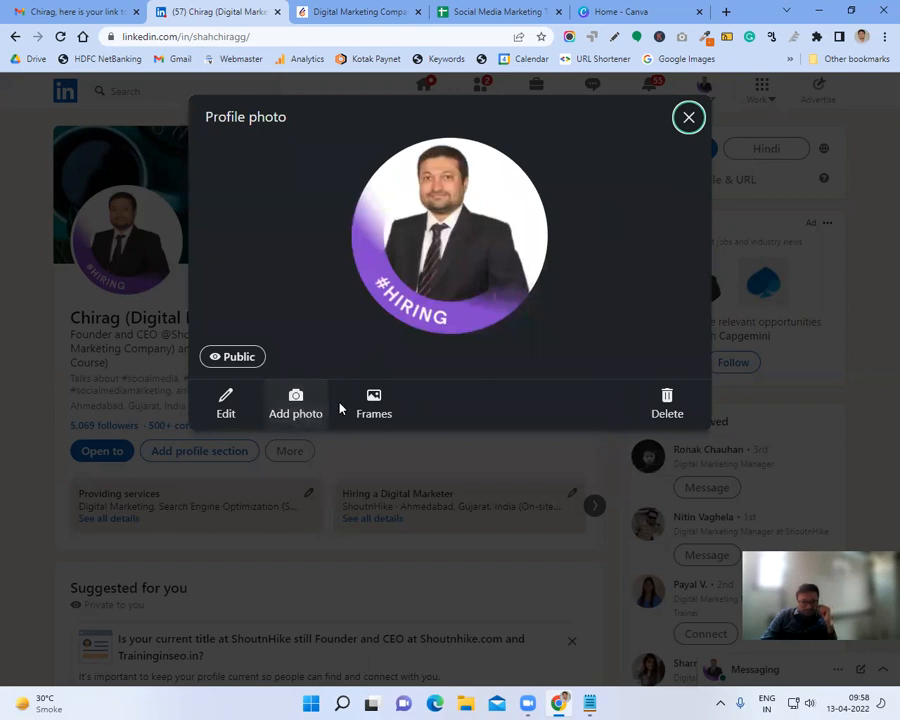
- Check the visibility options for the profile photo, then close the photo viewer without changing them
{"action": "left_click", "coordinate": [245, 357]}
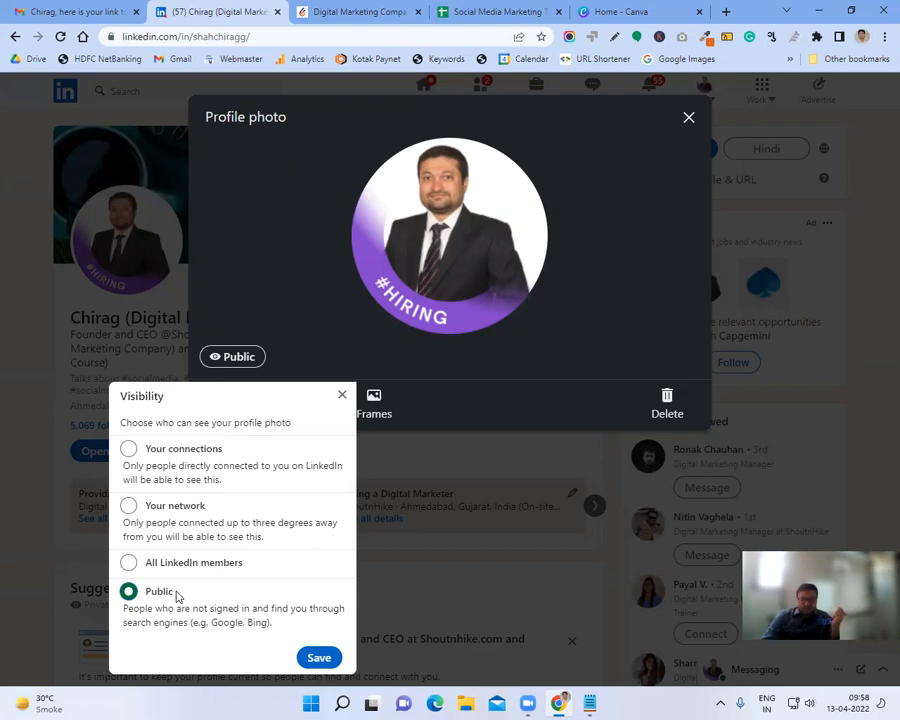
{"action": "left_click", "coordinate": [342, 396]}
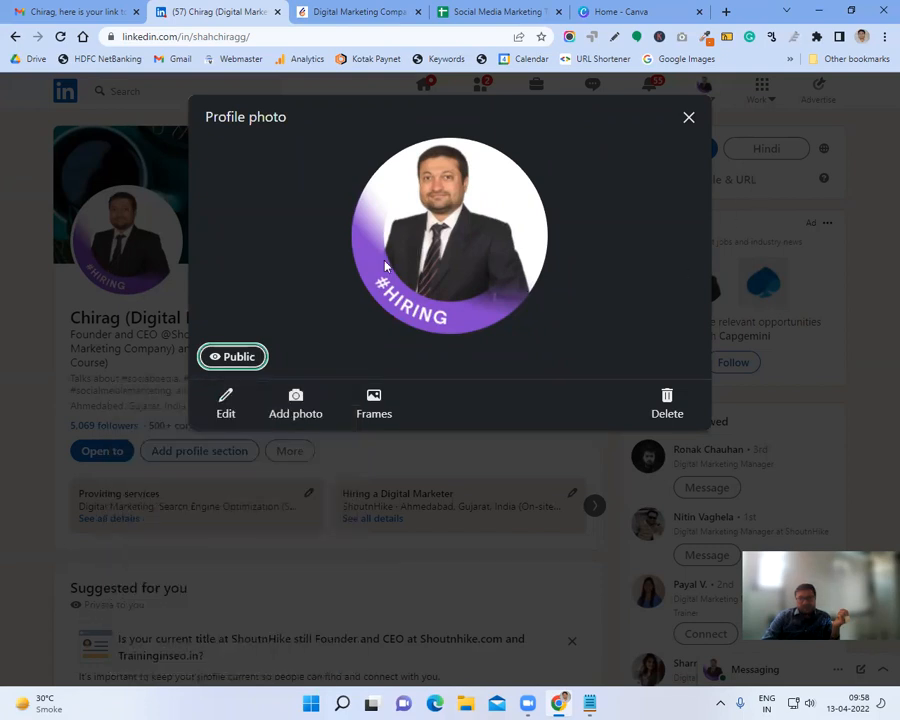
{"action": "left_click", "coordinate": [688, 118]}
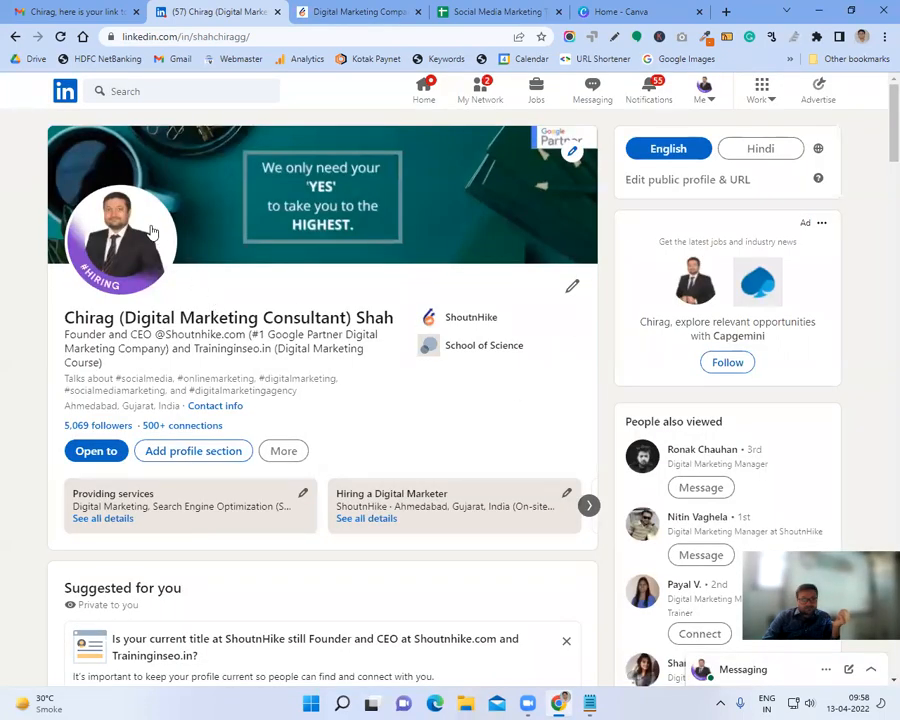
- Open the profile's intro form to view the name fields, then close it without saving
{"action": "left_click", "coordinate": [571, 287]}
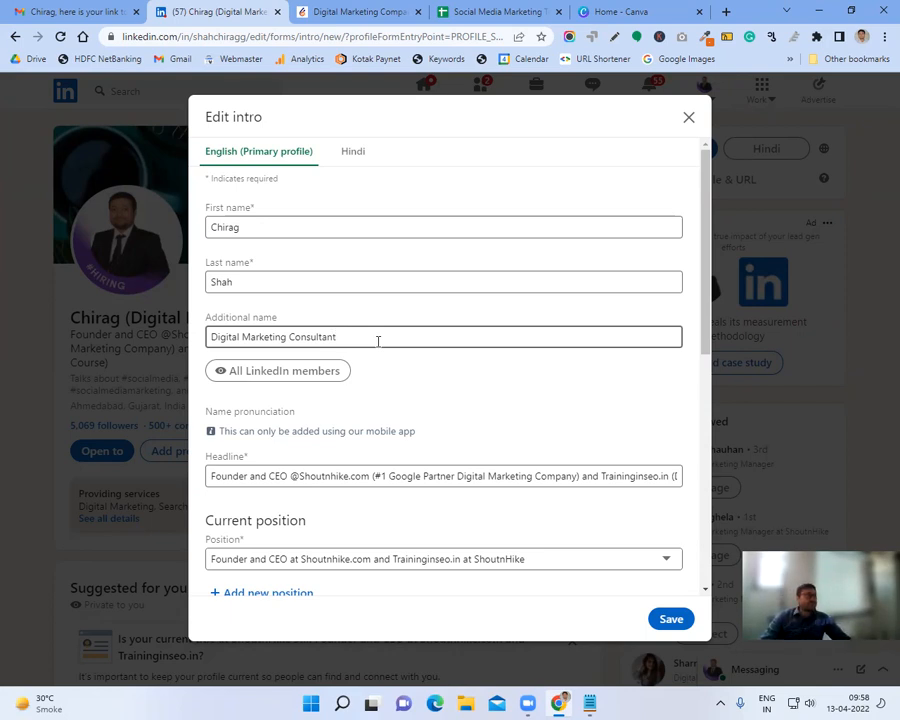
{"action": "left_click", "coordinate": [689, 117]}
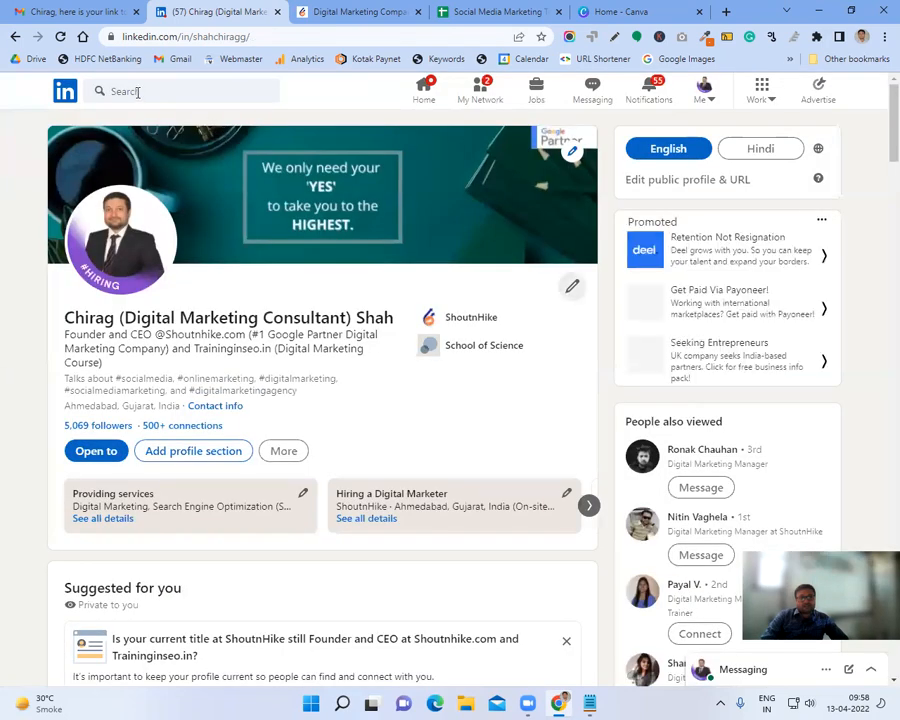
- View the recent LinkedIn searches and the profile's additional actions, dismissing both without choosing anything
{"action": "left_click", "coordinate": [137, 92]}
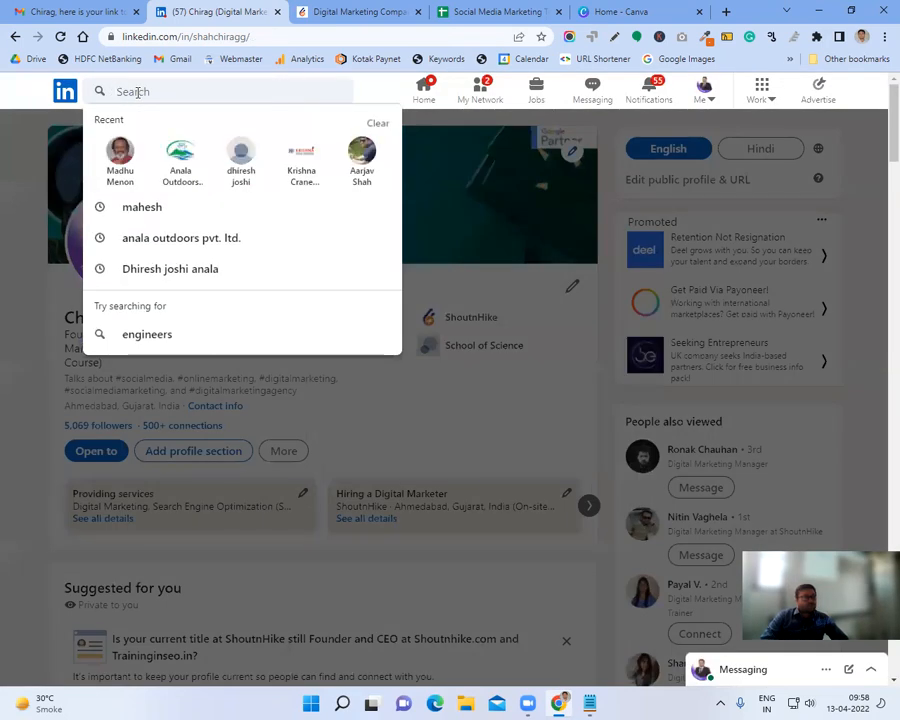
{"action": "left_click", "coordinate": [602, 217]}
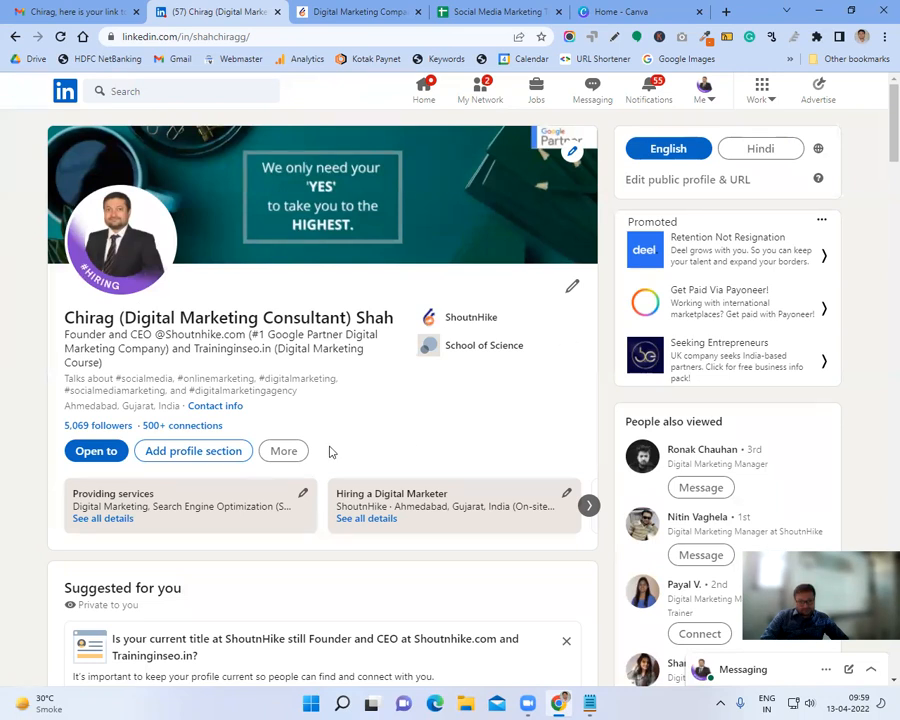
{"action": "left_click", "coordinate": [284, 455]}
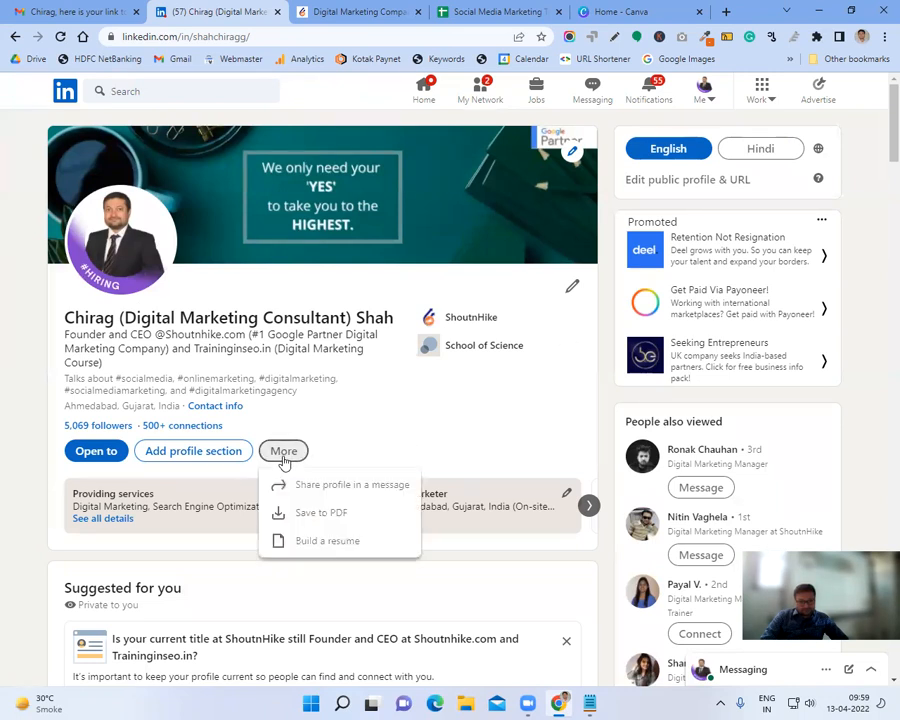
{"action": "left_click", "coordinate": [357, 442]}
- Review who viewed the profile from the Analytics section, then return to the profile page
{"action": "scroll", "coordinate": [357, 442], "scroll_direction": "down", "scroll_amount": 3}
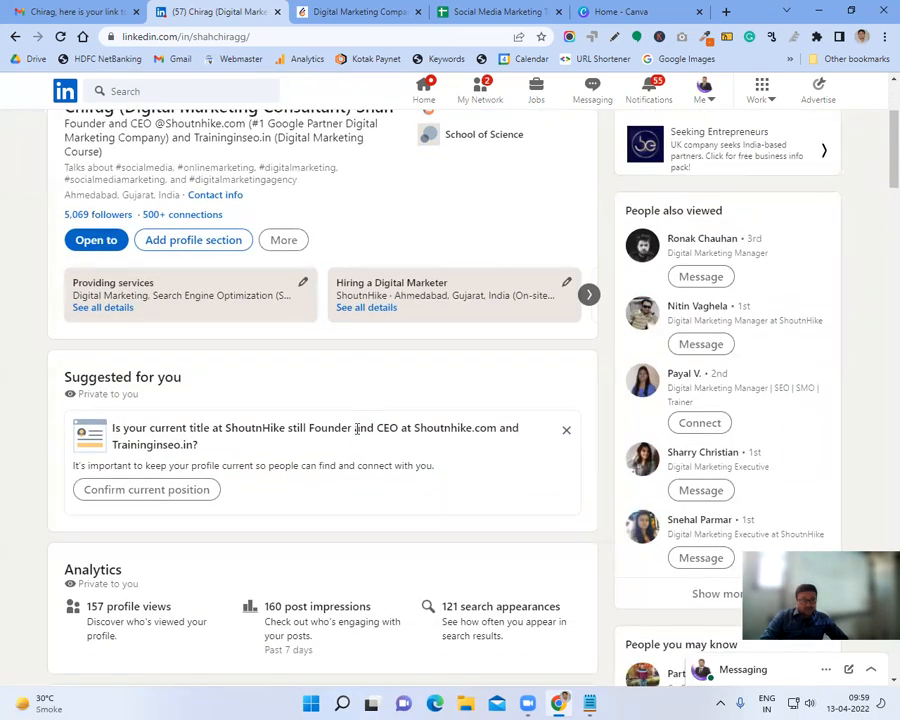
{"action": "scroll", "coordinate": [357, 428], "scroll_direction": "down", "scroll_amount": 2}
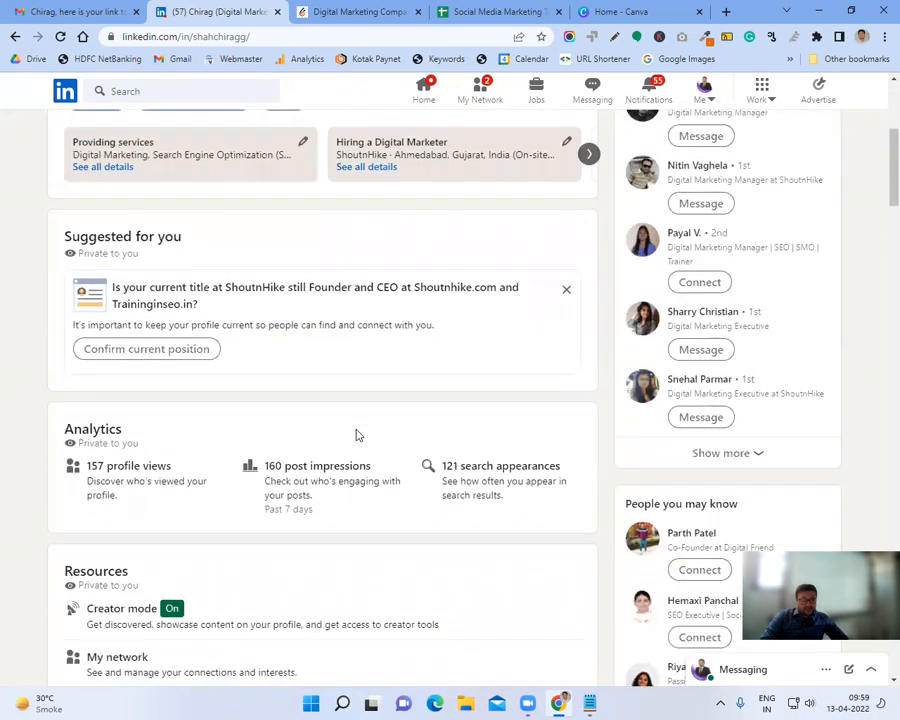
{"action": "left_click", "coordinate": [127, 470]}
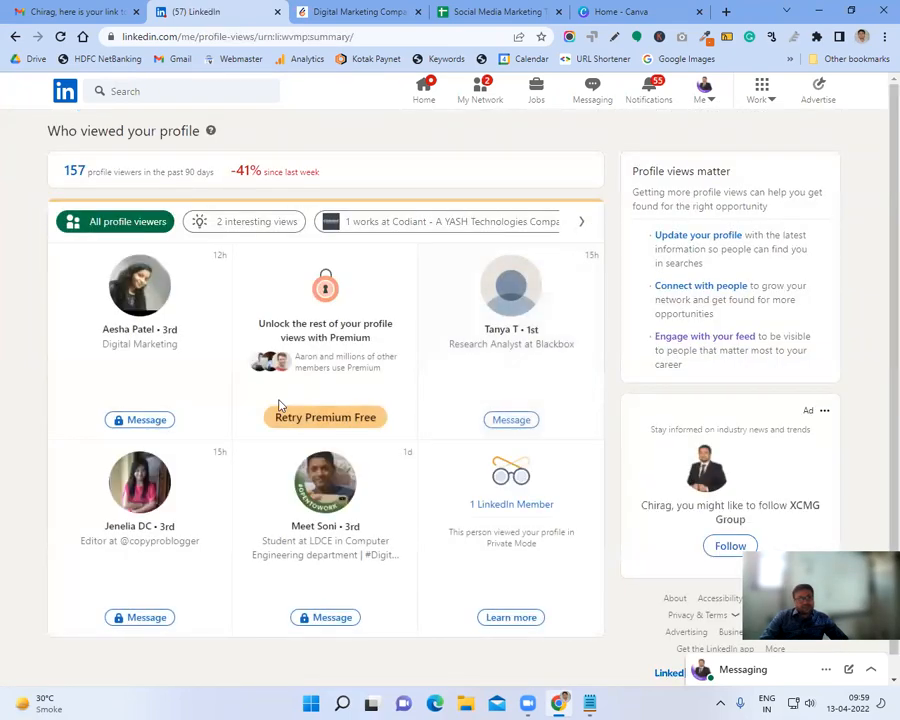
{"action": "scroll", "coordinate": [248, 369], "scroll_direction": "down", "scroll_amount": 1}
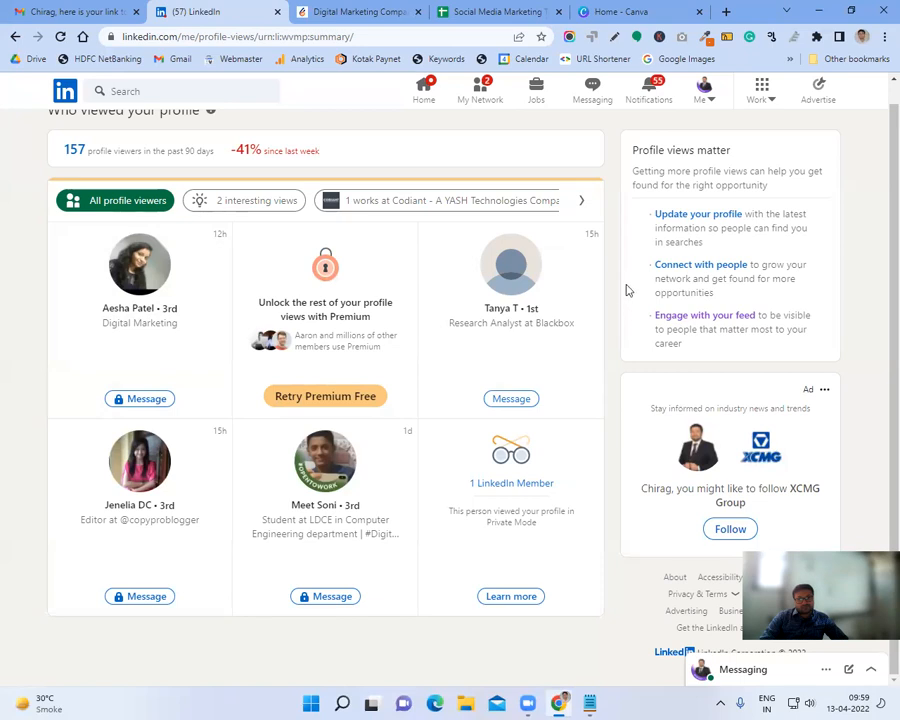
{"action": "scroll", "coordinate": [614, 288], "scroll_direction": "up", "scroll_amount": 1}
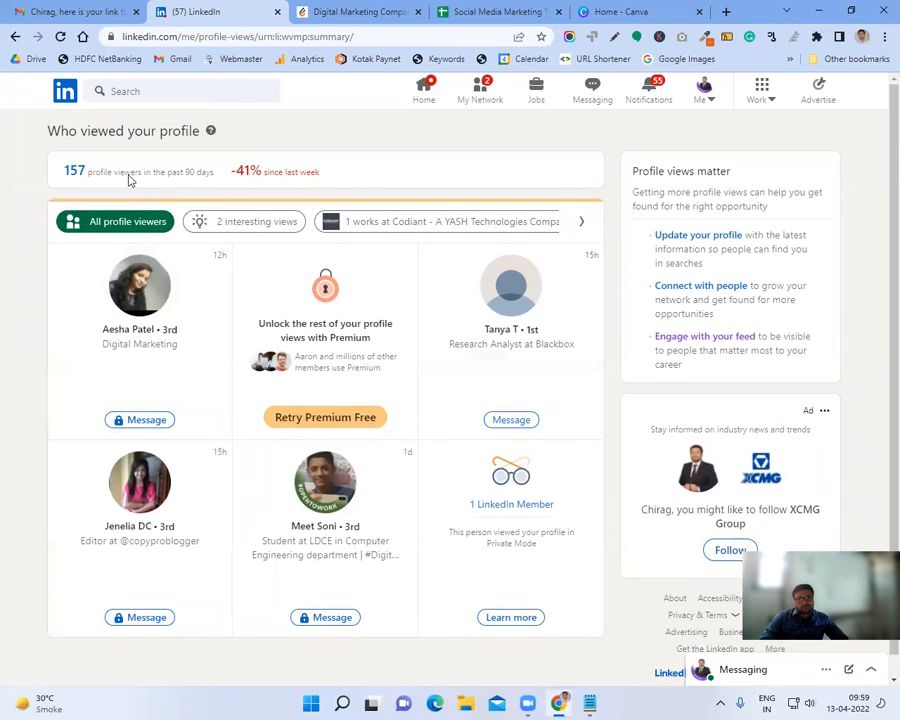
{"action": "scroll", "coordinate": [432, 418], "scroll_direction": "down", "scroll_amount": 1}
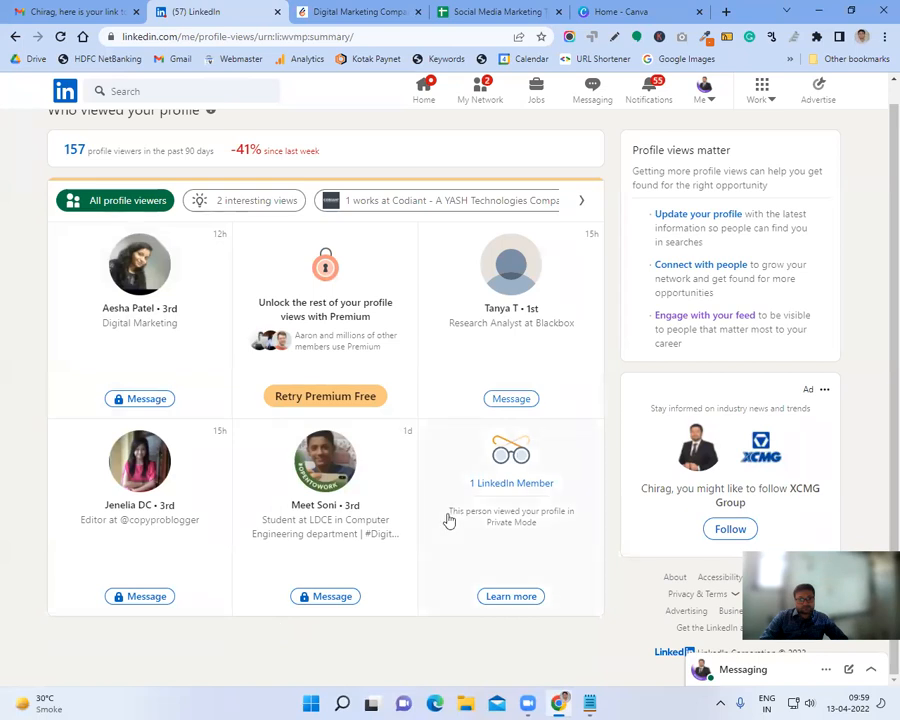
{"action": "scroll", "coordinate": [448, 520], "scroll_direction": "up", "scroll_amount": 1}
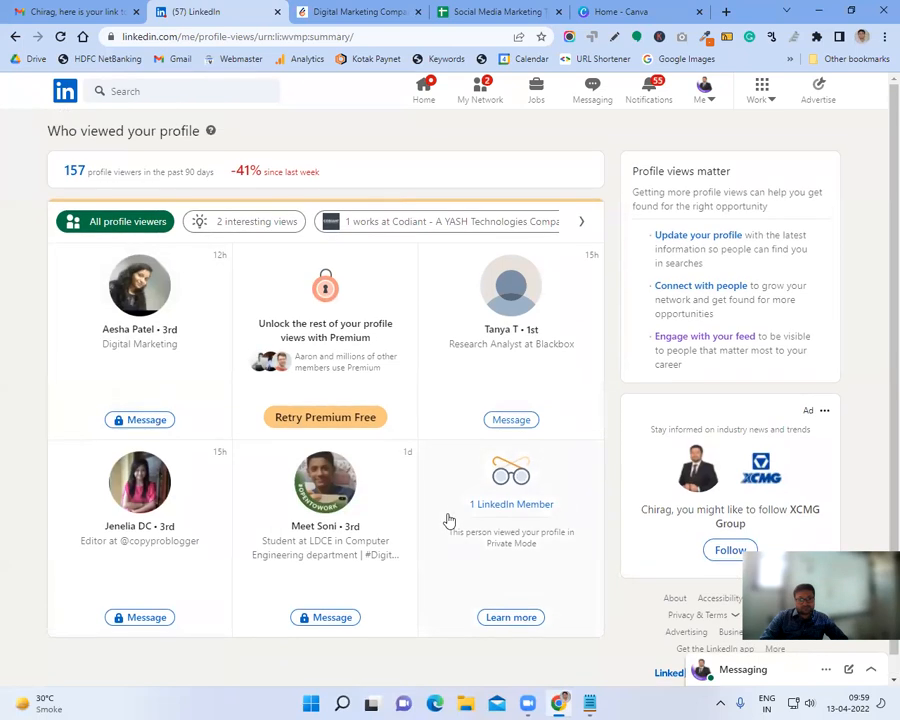
{"action": "left_click", "coordinate": [13, 36]}
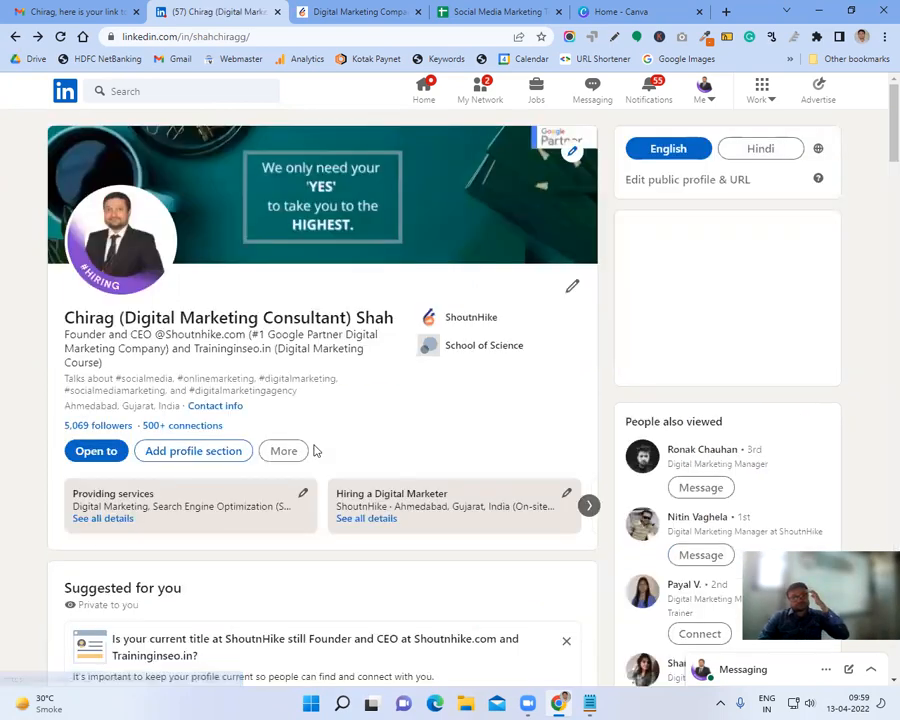
- View the post impressions analytics for the past 7 days, then return to the profile page
{"action": "scroll", "coordinate": [316, 451], "scroll_direction": "down", "scroll_amount": 6}
{"action": "left_click", "coordinate": [318, 398]}
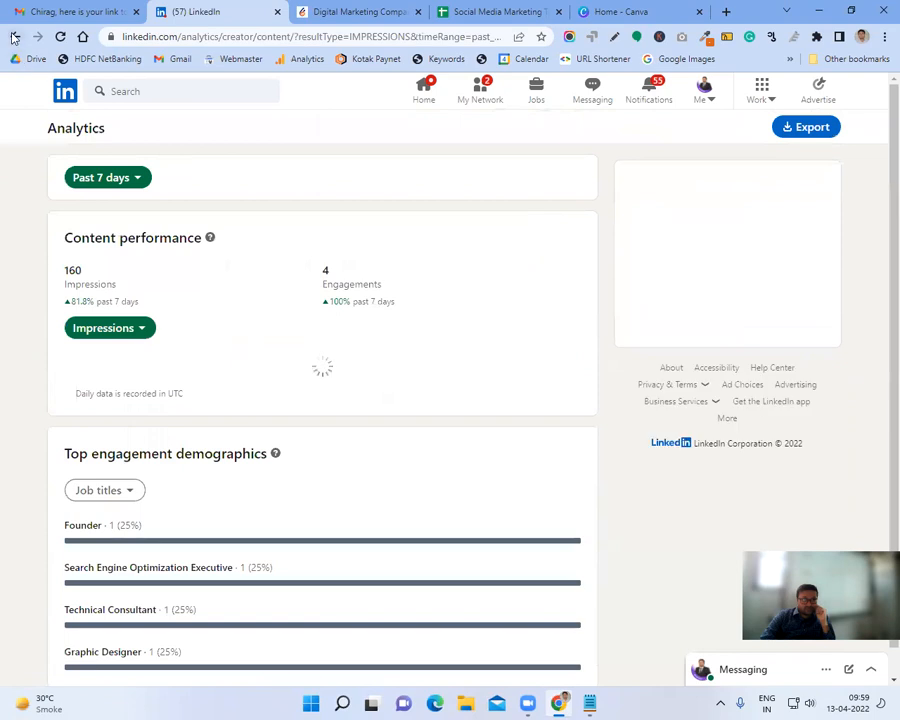
{"action": "left_click", "coordinate": [15, 36]}
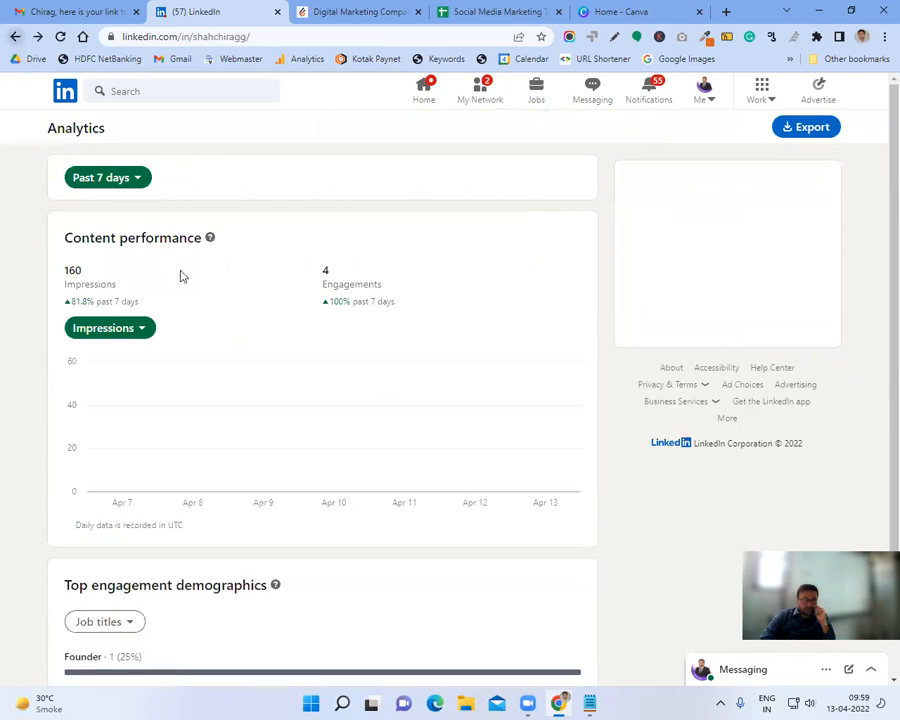
- Review the search appearances analytics, including keywords, companies and searchers' job titles, then return to the profile page
{"action": "scroll", "coordinate": [362, 479], "scroll_direction": "down", "scroll_amount": 2}
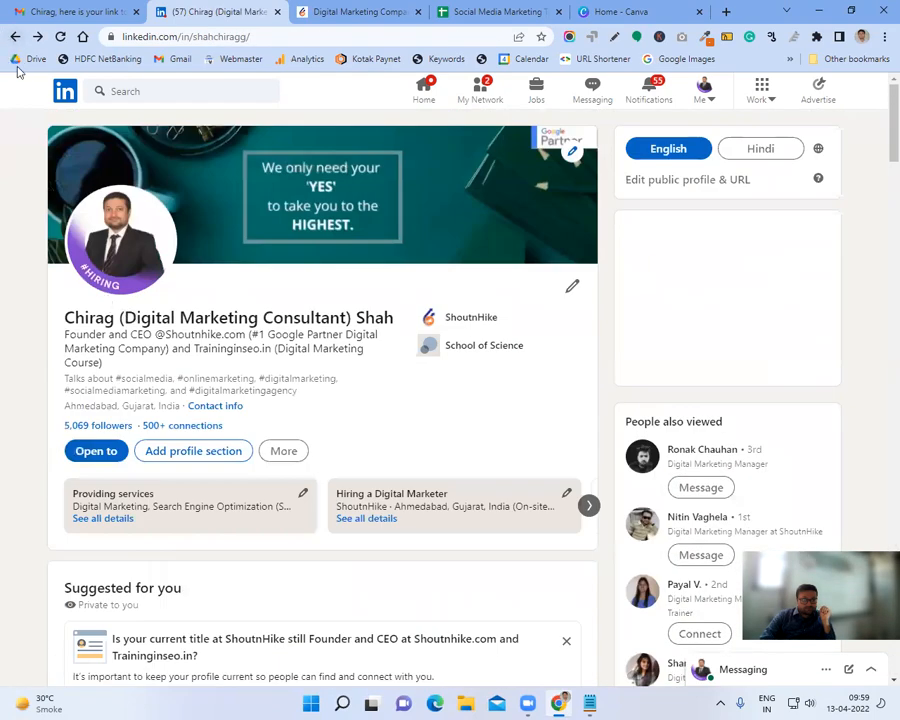
{"action": "scroll", "coordinate": [301, 374], "scroll_direction": "down", "scroll_amount": 3}
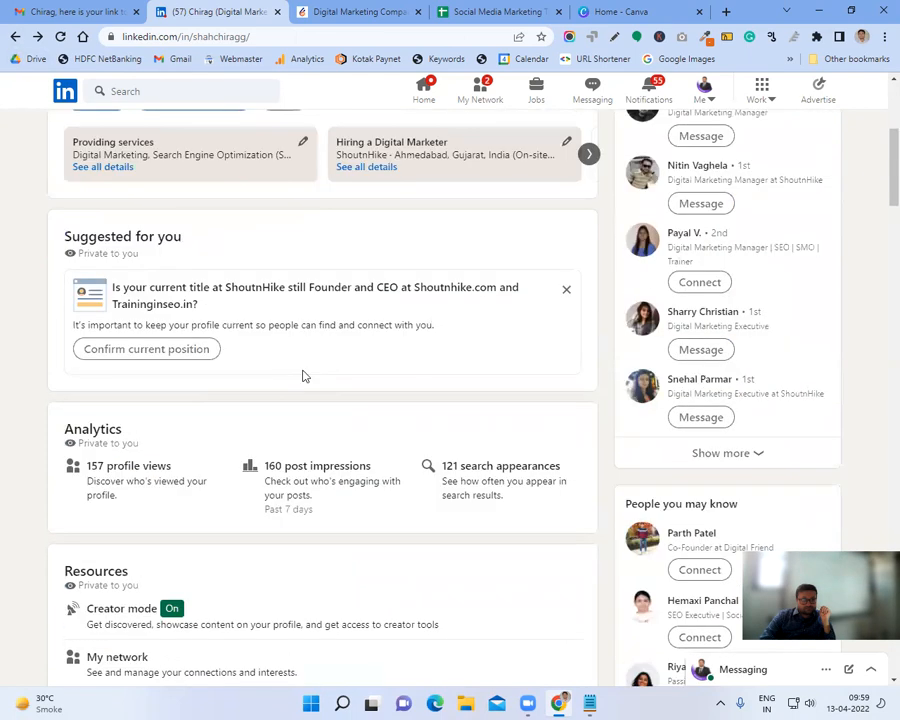
{"action": "left_click", "coordinate": [481, 467]}
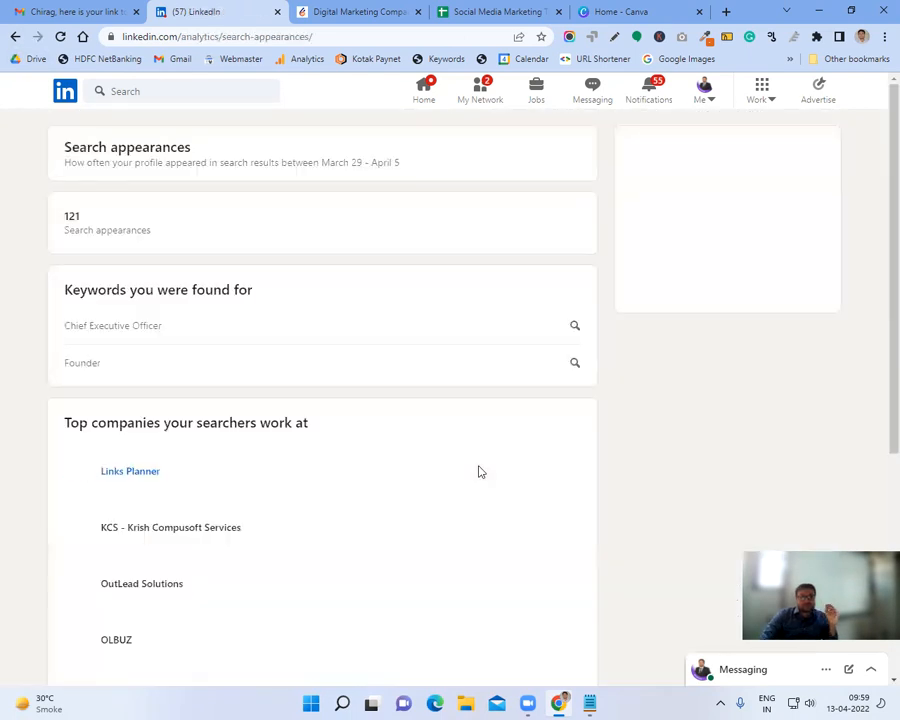
{"action": "scroll", "coordinate": [305, 472], "scroll_direction": "down", "scroll_amount": 4}
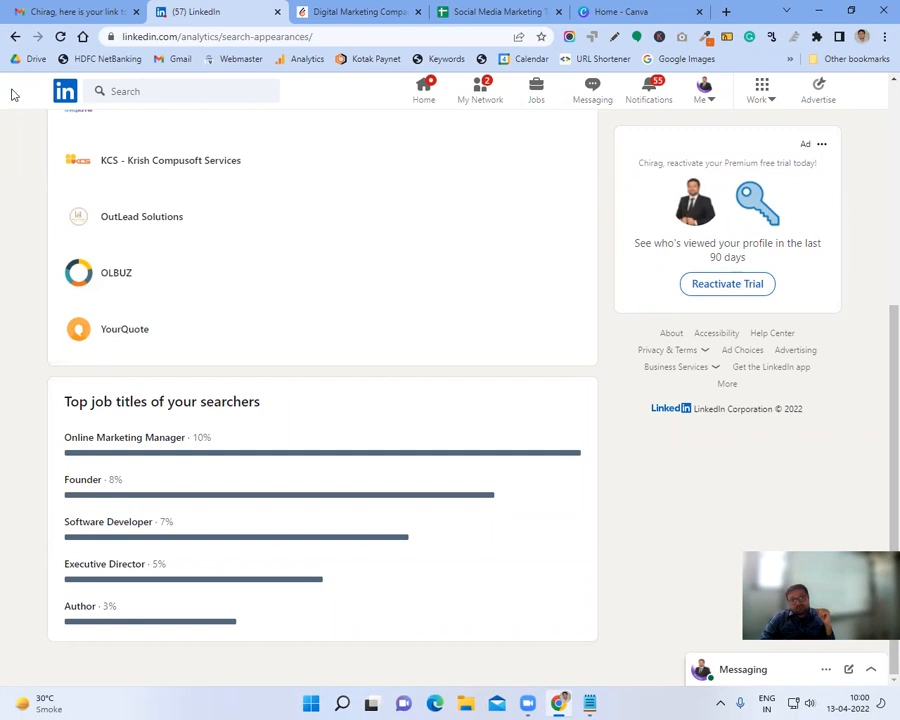
{"action": "left_click", "coordinate": [15, 36]}
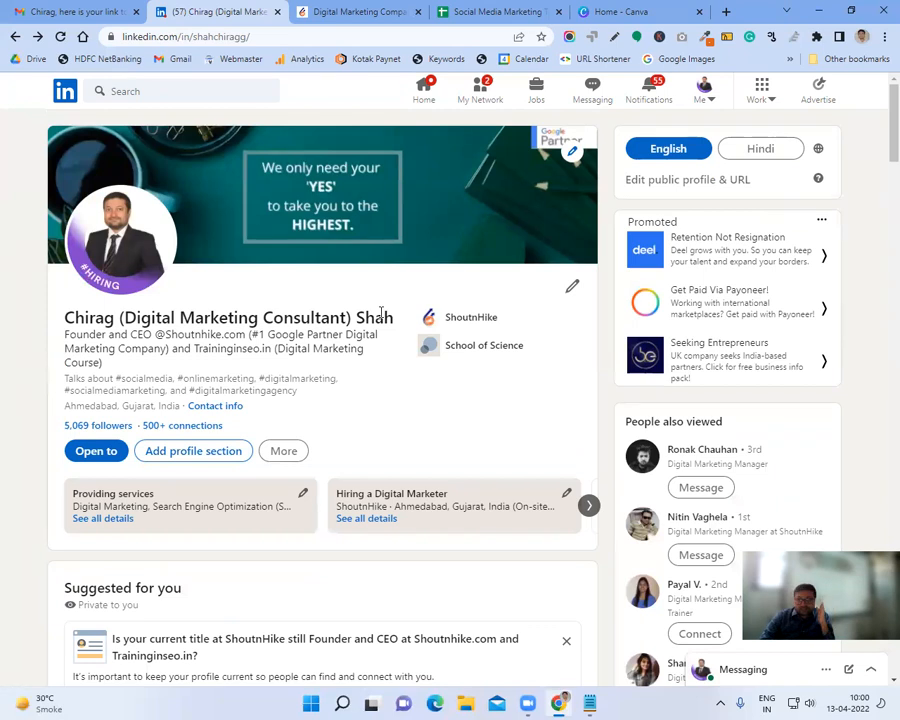
- Reopen the profile's intro form and check the visibility options for the additional name without changing them
{"action": "left_click", "coordinate": [571, 287]}
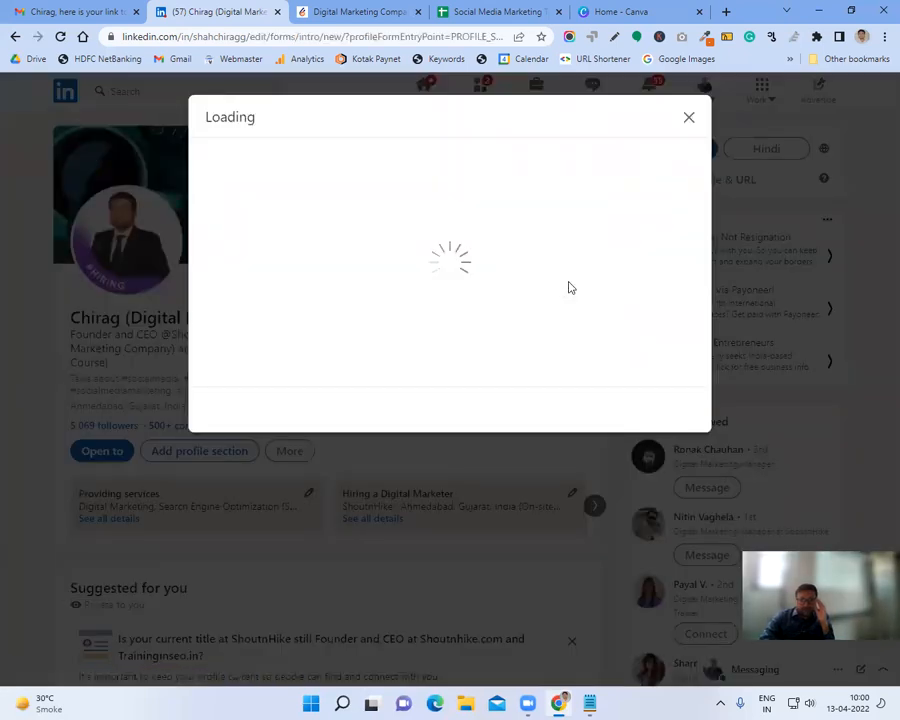
{"action": "left_click", "coordinate": [374, 336]}
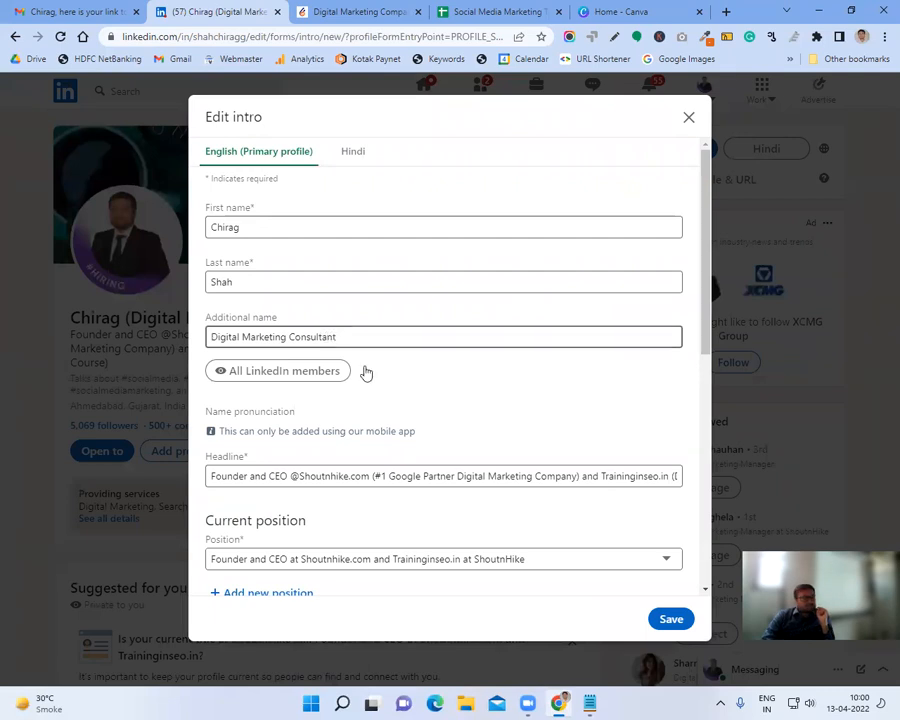
{"action": "left_click", "coordinate": [323, 378]}
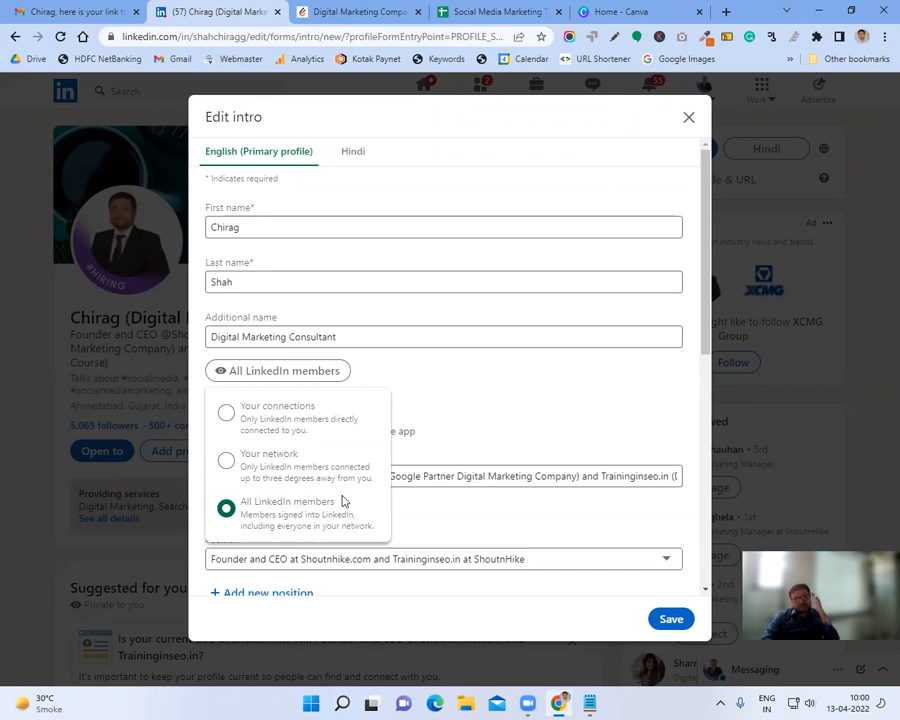
{"action": "left_click", "coordinate": [515, 363]}
- Select the entire headline text in the intro form for review
{"action": "scroll", "coordinate": [371, 448], "scroll_direction": "down", "scroll_amount": 3}
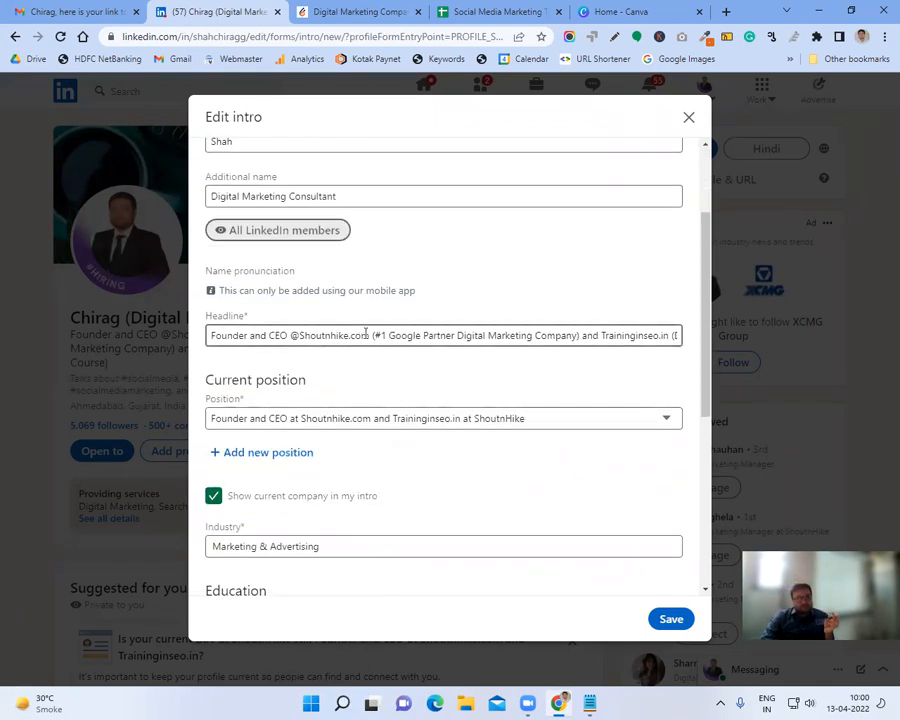
{"action": "left_click_drag", "start_coordinate": [351, 335], "coordinate": [371, 335]}
{"action": "key", "text": "ctrl+a"}
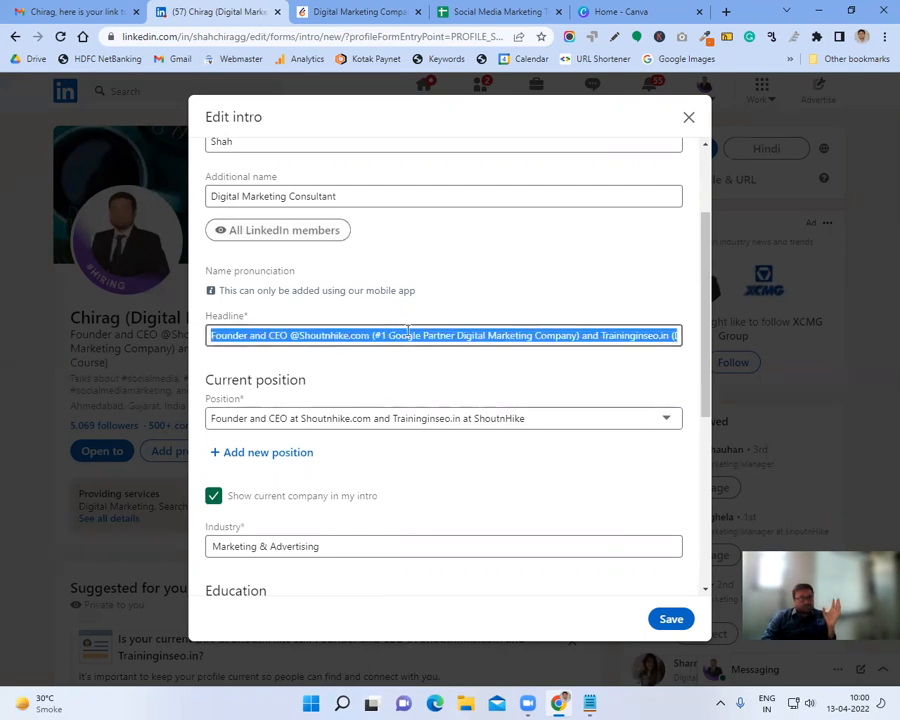
{"action": "triple_click", "coordinate": [408, 334]}
{"action": "left_click", "coordinate": [408, 334]}
{"action": "double_click", "coordinate": [408, 334]}
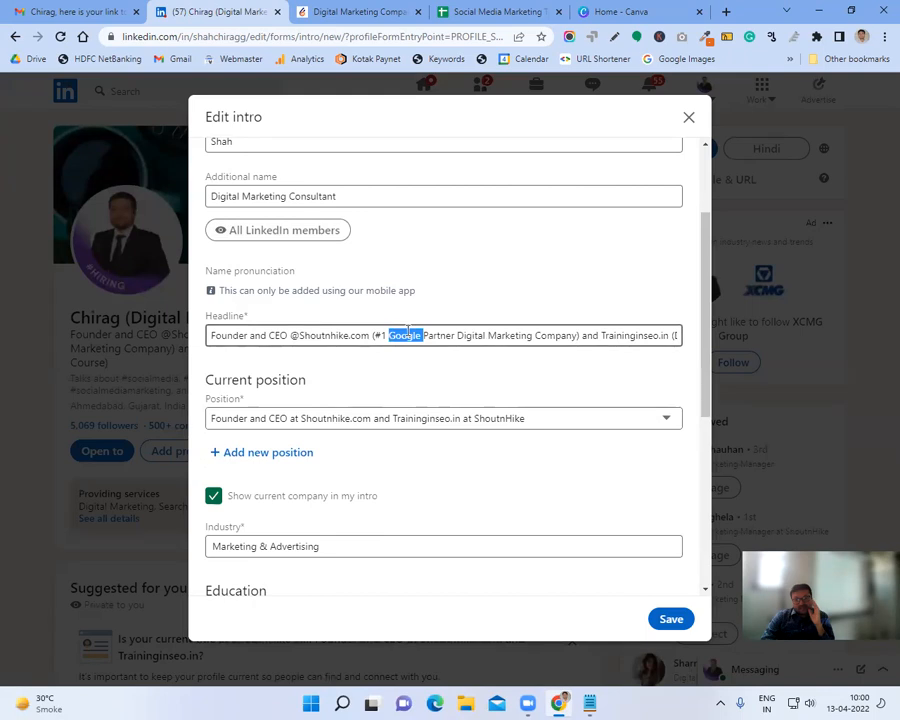
{"action": "triple_click", "coordinate": [408, 334]}
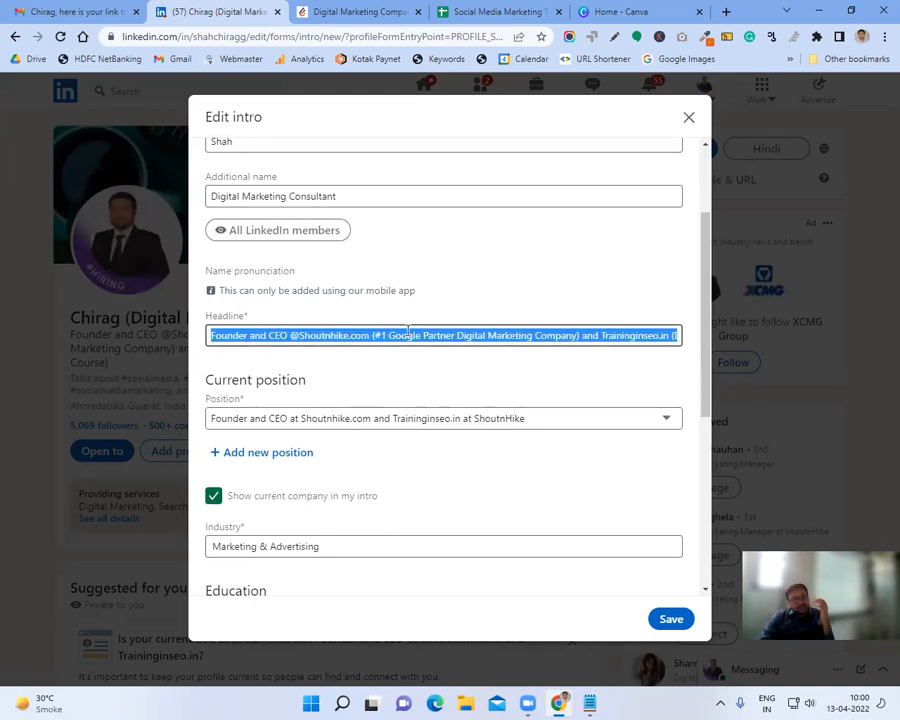
- Review the rest of the intro form, covering current position, industry, education, country and city
{"action": "scroll", "coordinate": [437, 497], "scroll_direction": "down", "scroll_amount": 2}
{"action": "scroll", "coordinate": [435, 492], "scroll_direction": "down", "scroll_amount": 1}
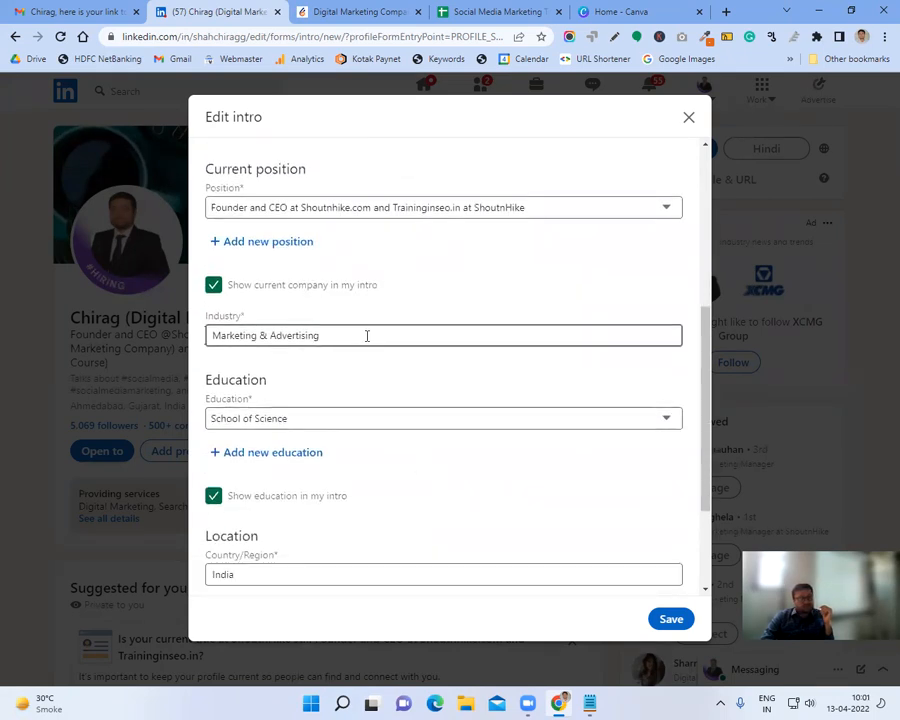
{"action": "scroll", "coordinate": [430, 476], "scroll_direction": "down", "scroll_amount": 2}
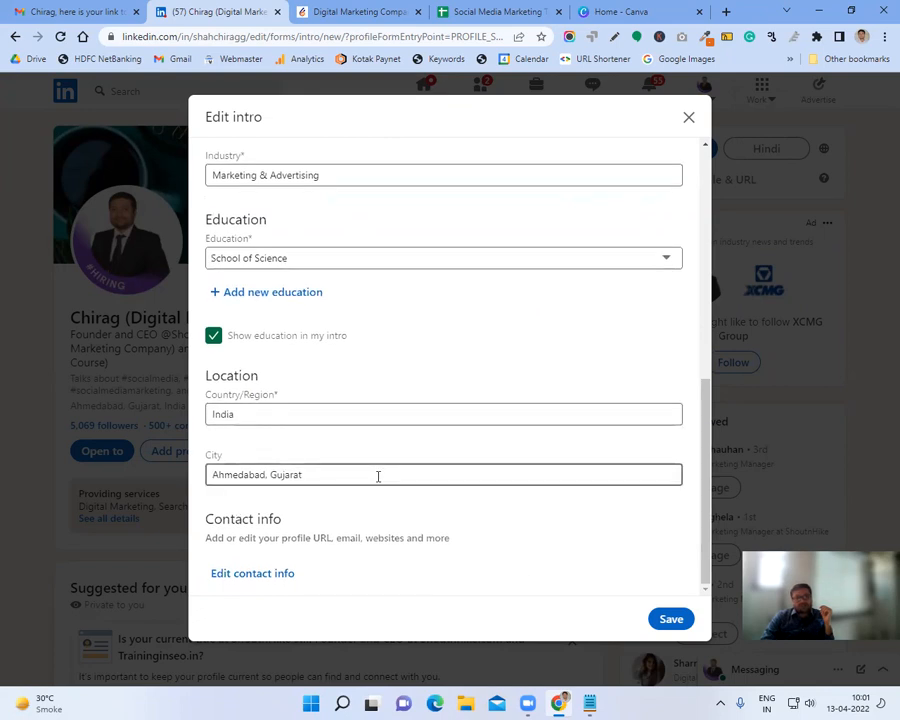
- Open the contact info form, review its fields and the instant messenger service options, and save it without changes
{"action": "left_click", "coordinate": [273, 575]}
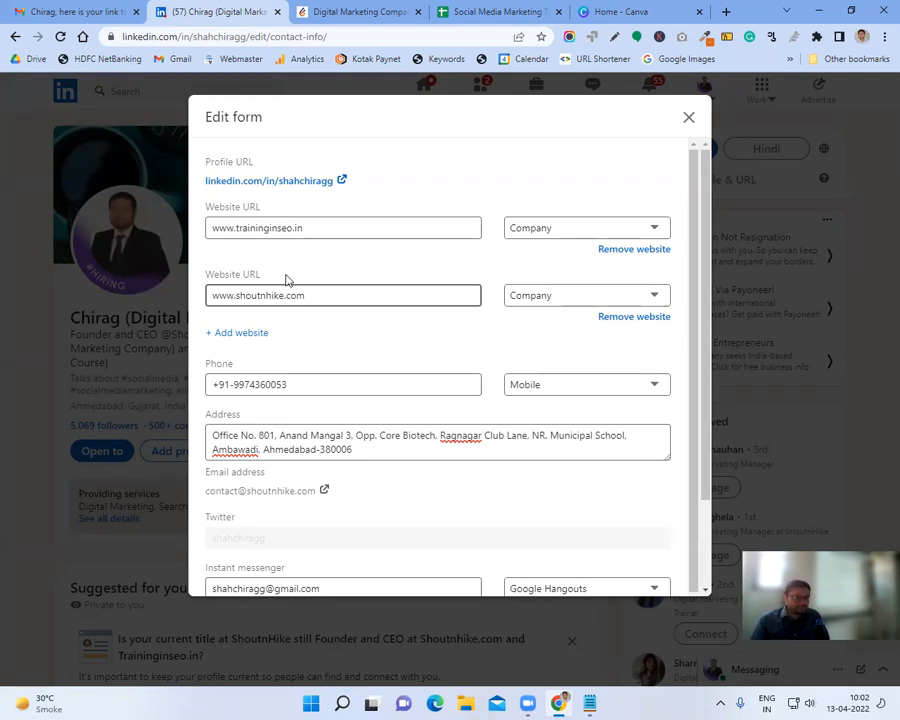
{"action": "scroll", "coordinate": [384, 311], "scroll_direction": "down", "scroll_amount": 1}
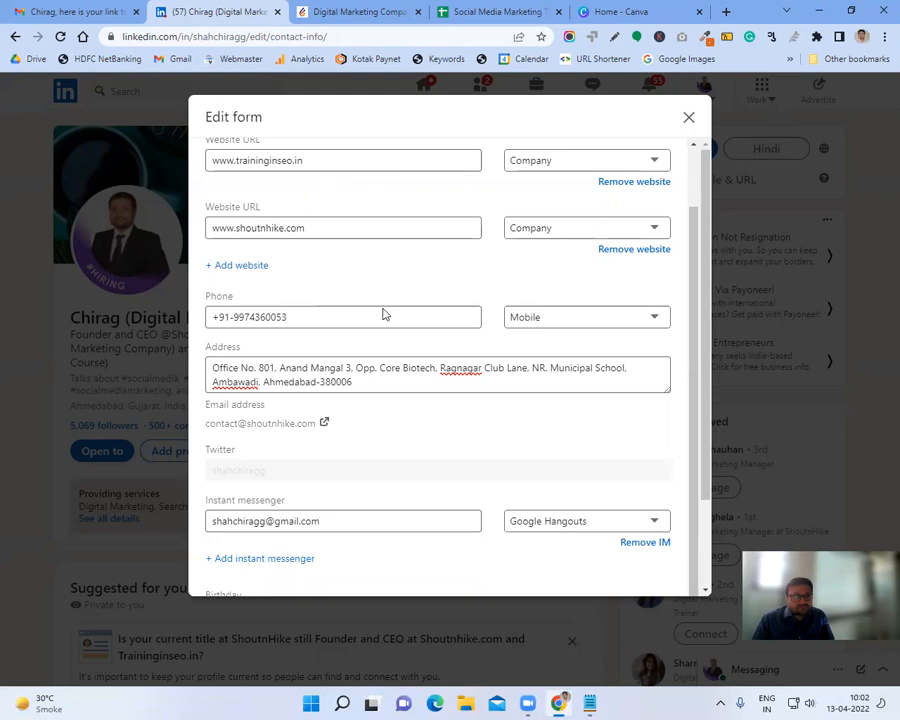
{"action": "scroll", "coordinate": [309, 330], "scroll_direction": "down", "scroll_amount": 2}
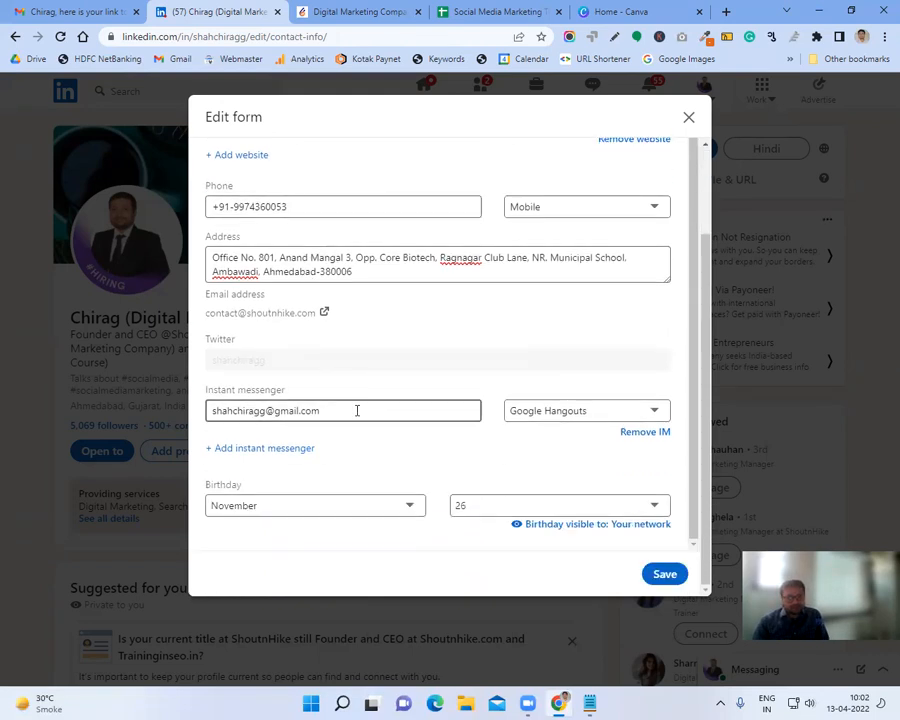
{"action": "left_click", "coordinate": [558, 412]}
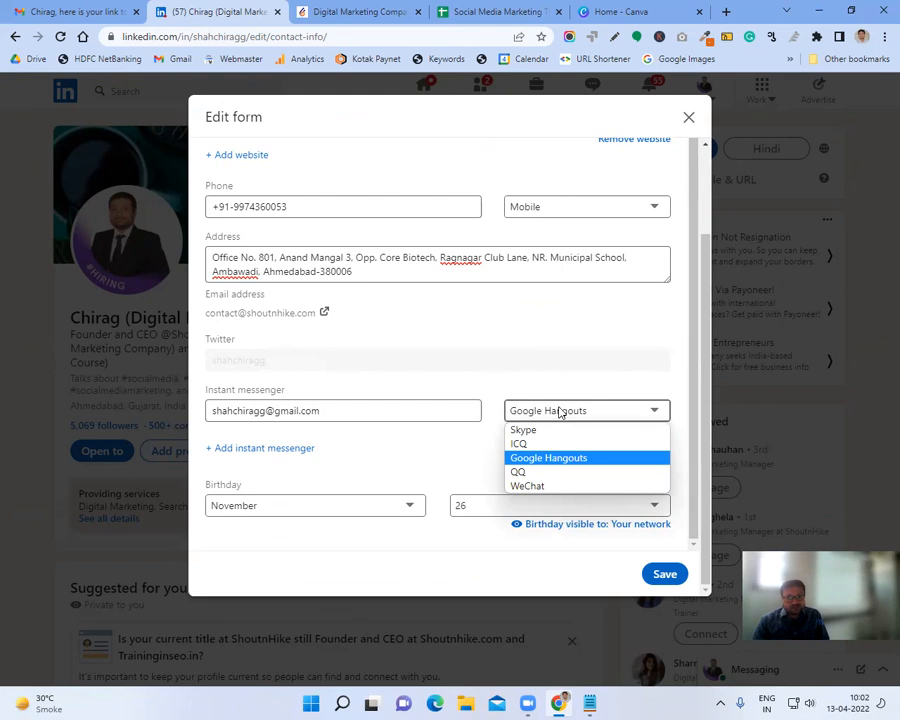
{"action": "left_click", "coordinate": [560, 412]}
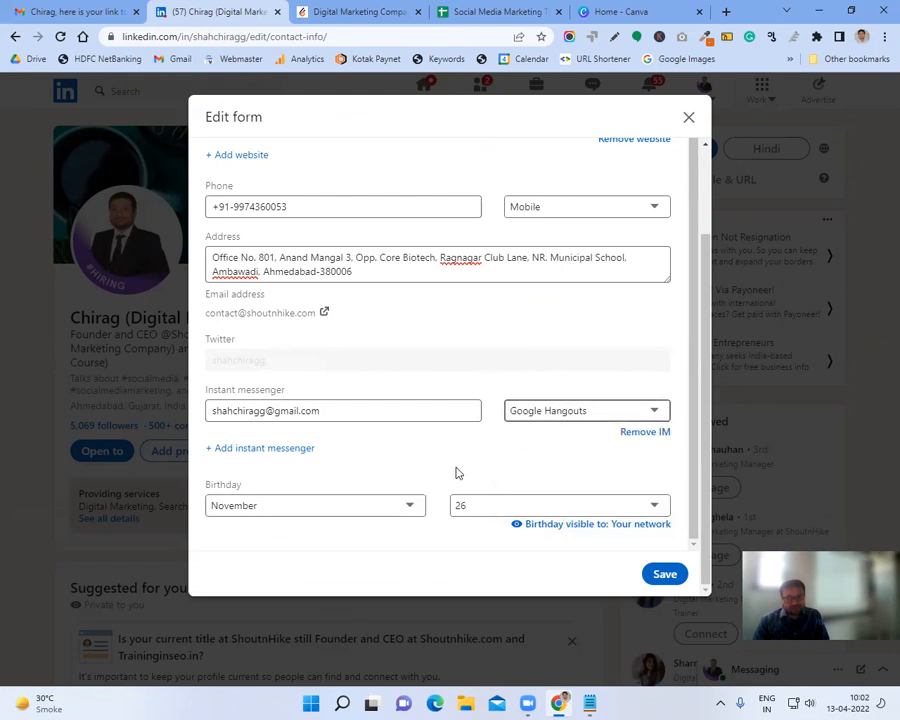
{"action": "scroll", "coordinate": [456, 472], "scroll_direction": "up", "scroll_amount": 1}
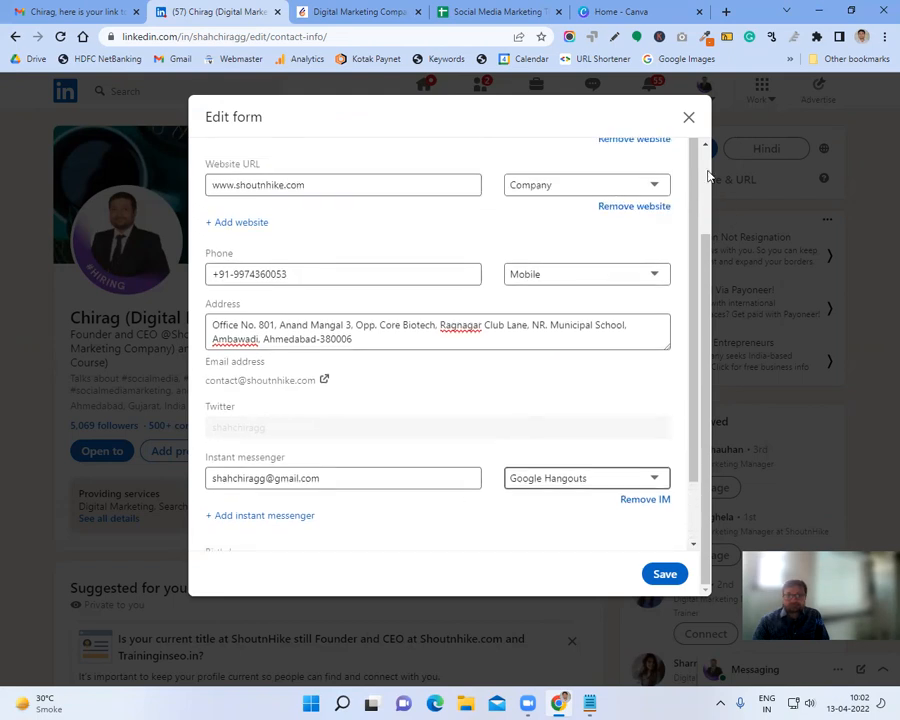
{"action": "left_click", "coordinate": [662, 575]}
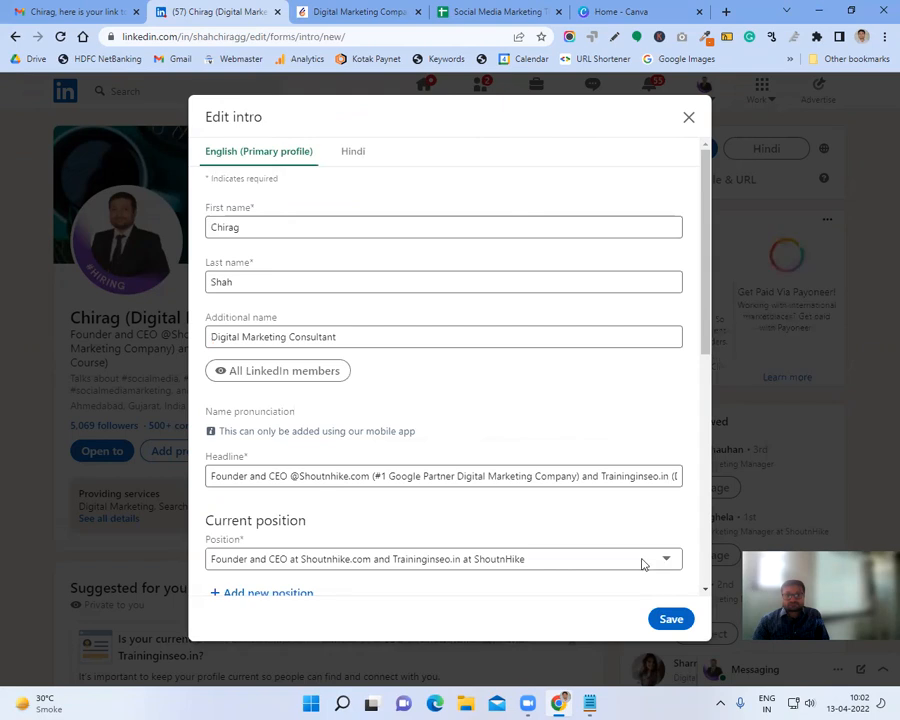
- View the Hindi version of the intro form and the background photo's editing options, closing each without changes
{"action": "left_click", "coordinate": [353, 158]}
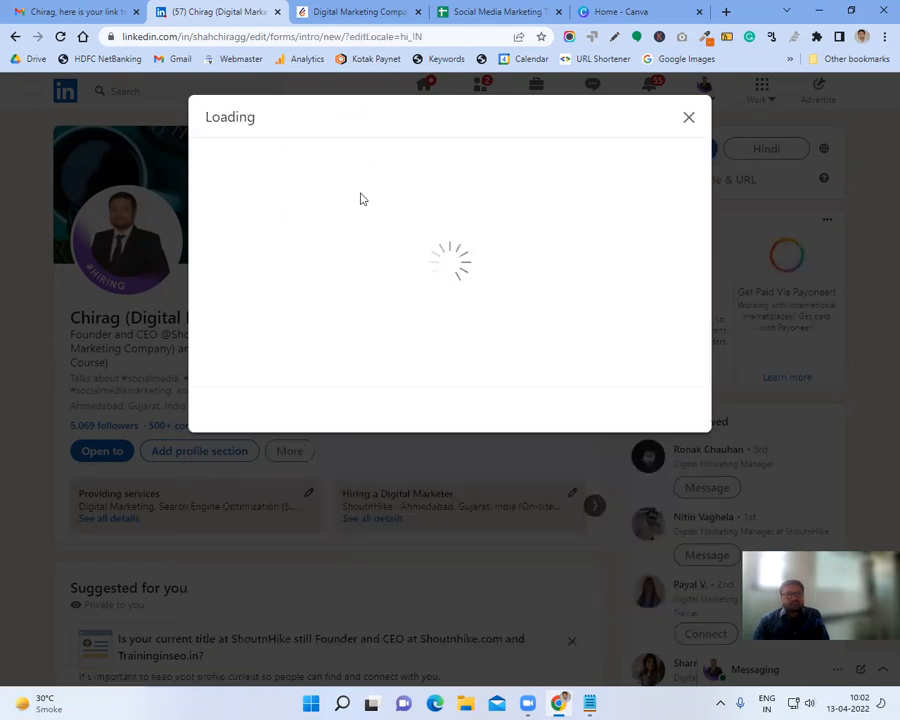
{"action": "left_click", "coordinate": [424, 293]}
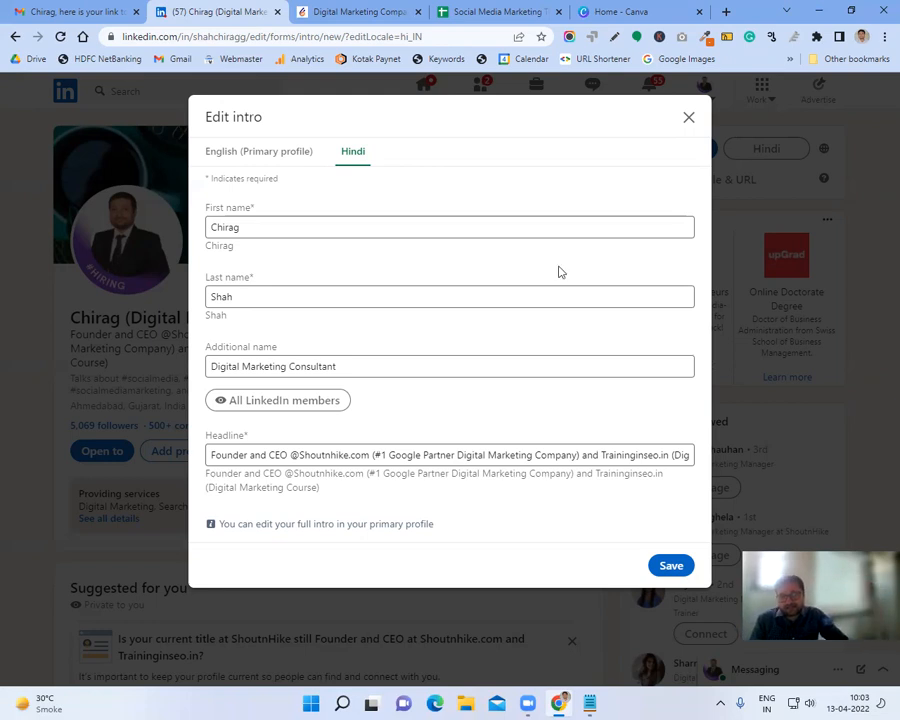
{"action": "left_click", "coordinate": [687, 120]}
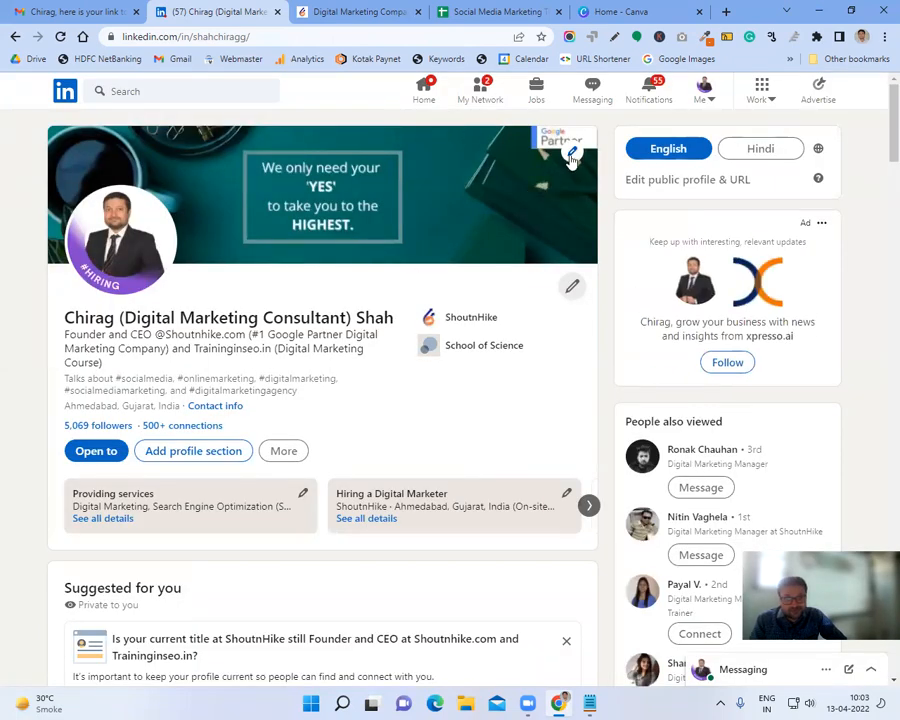
{"action": "left_click", "coordinate": [572, 151]}
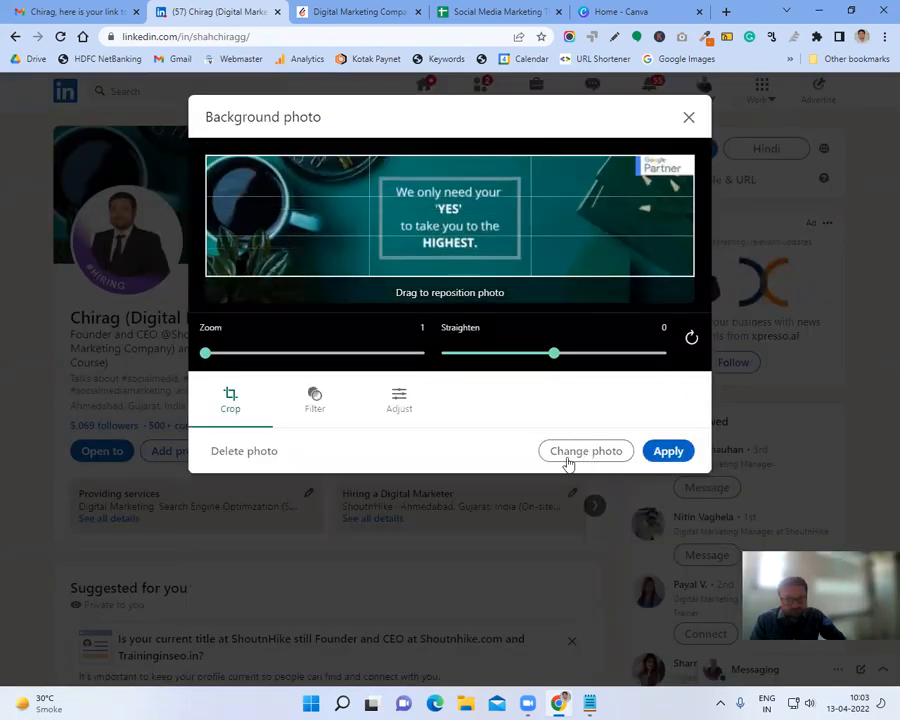
{"action": "left_click", "coordinate": [687, 119]}
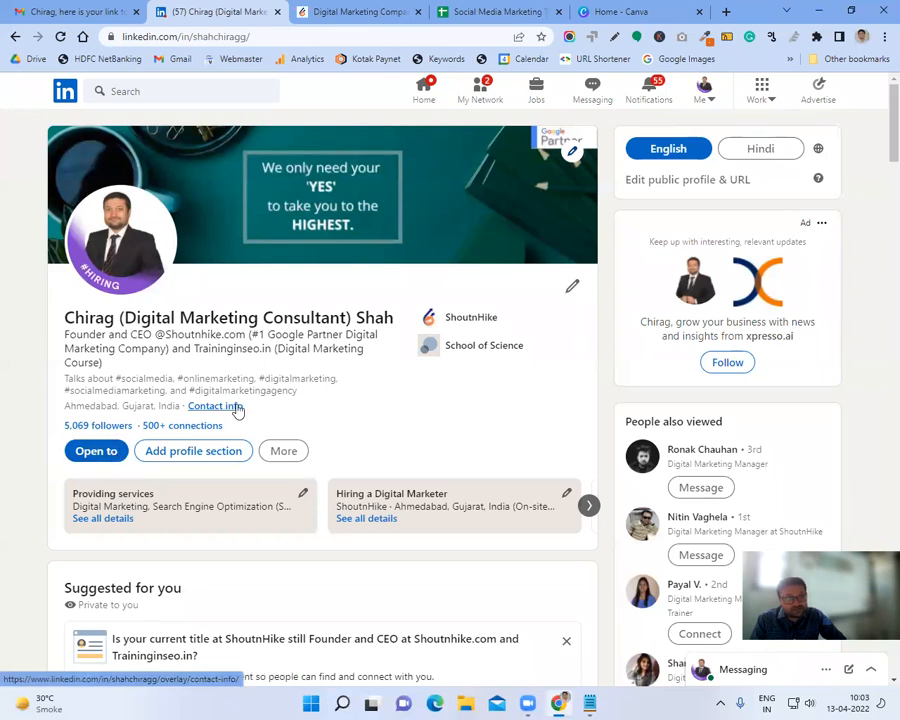
- Open the job preferences for finding a new job, review the workplace, location, start date and job type options, and close without adding them
{"action": "left_click", "coordinate": [112, 453]}
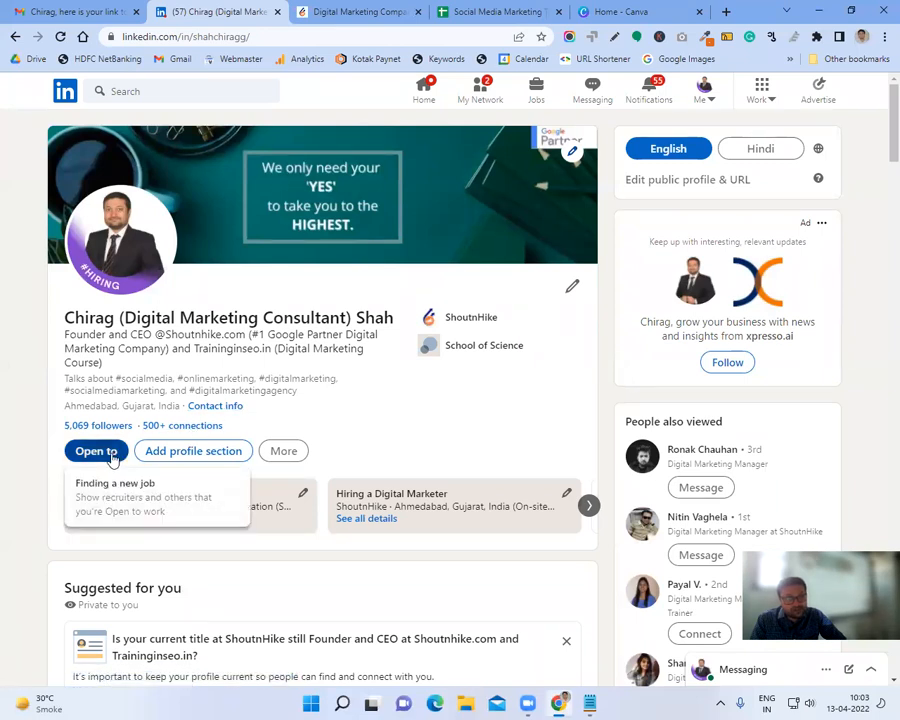
{"action": "left_click", "coordinate": [172, 500]}
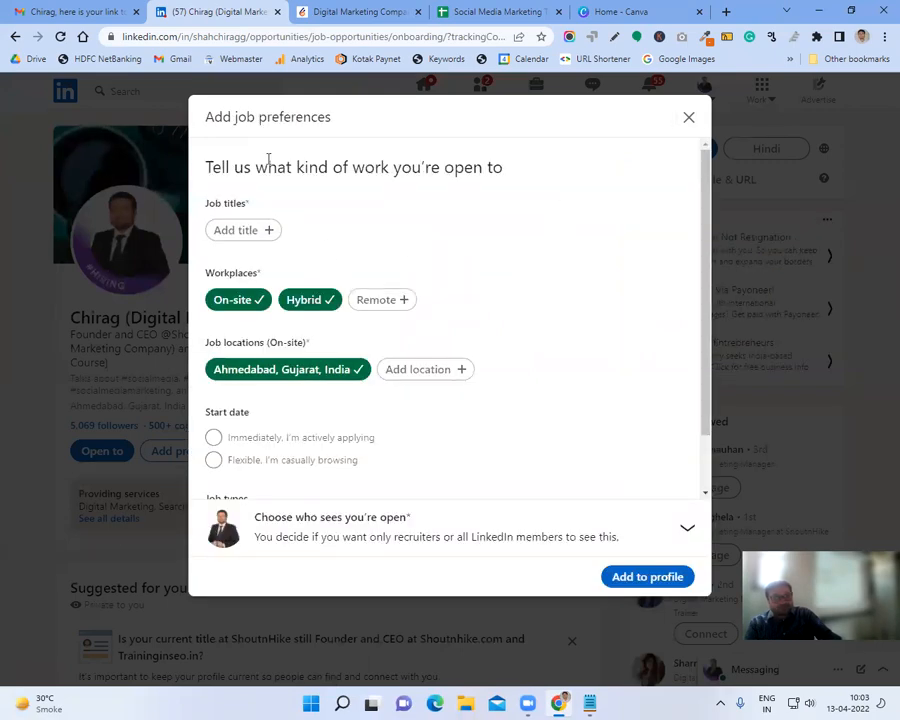
{"action": "triple_click", "coordinate": [331, 166]}
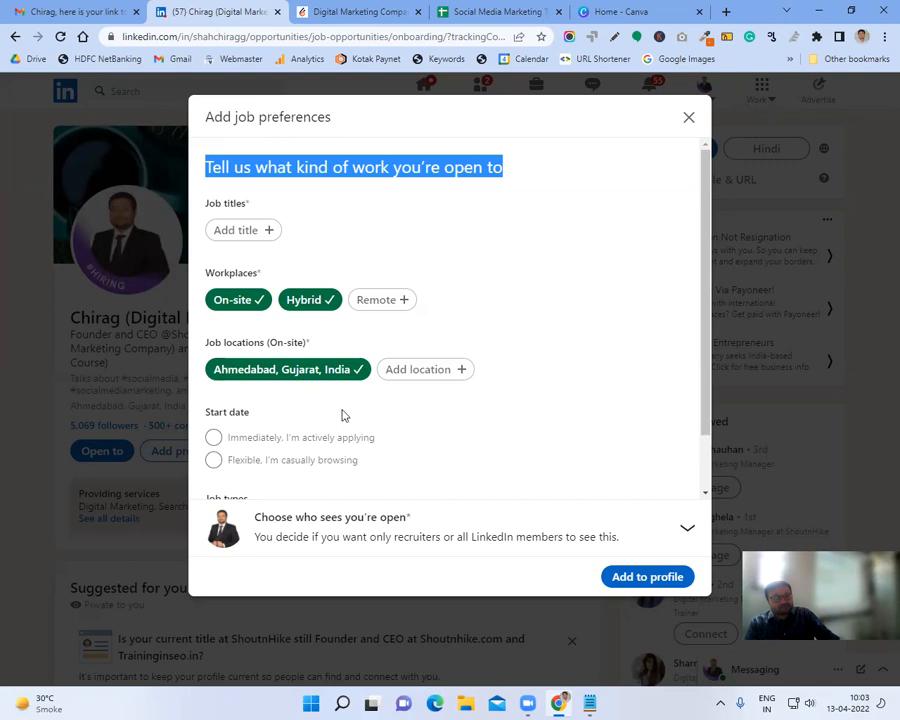
{"action": "scroll", "coordinate": [342, 470], "scroll_direction": "down", "scroll_amount": 1}
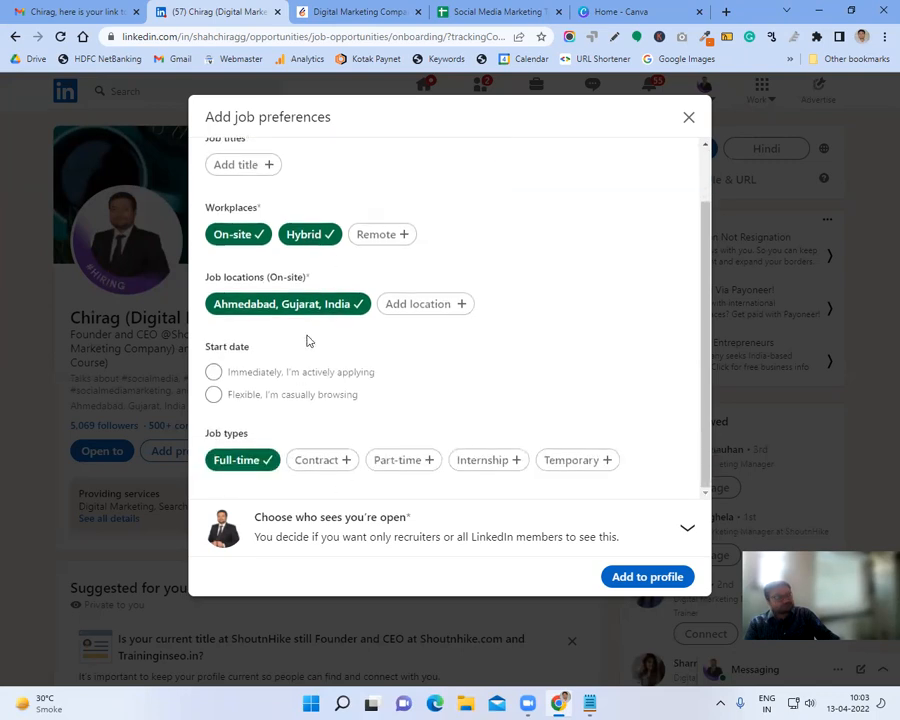
{"action": "scroll", "coordinate": [304, 376], "scroll_direction": "up", "scroll_amount": 1}
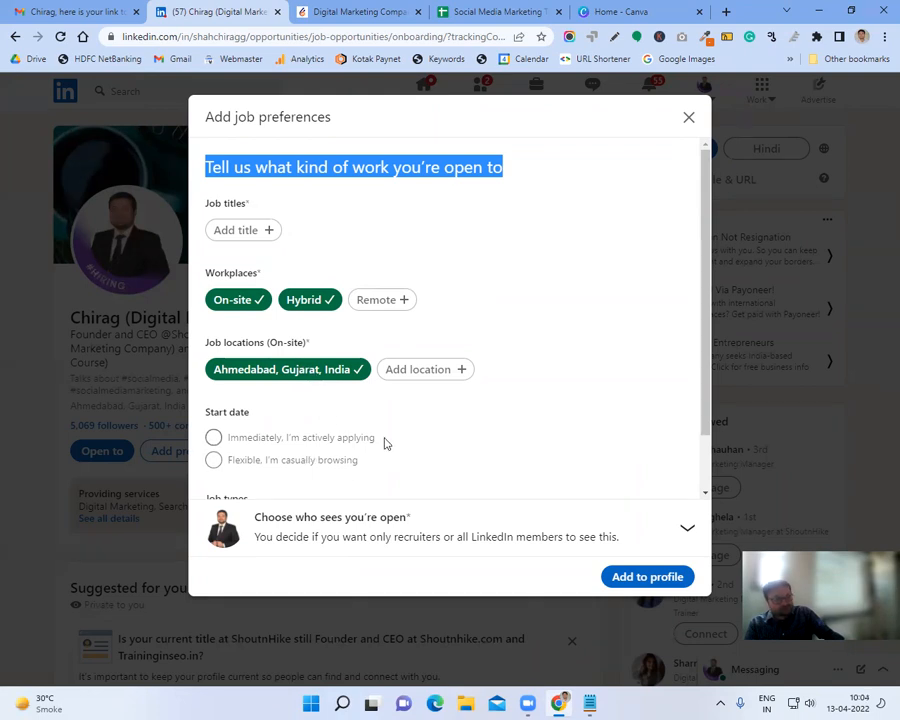
{"action": "scroll", "coordinate": [386, 444], "scroll_direction": "down", "scroll_amount": 2}
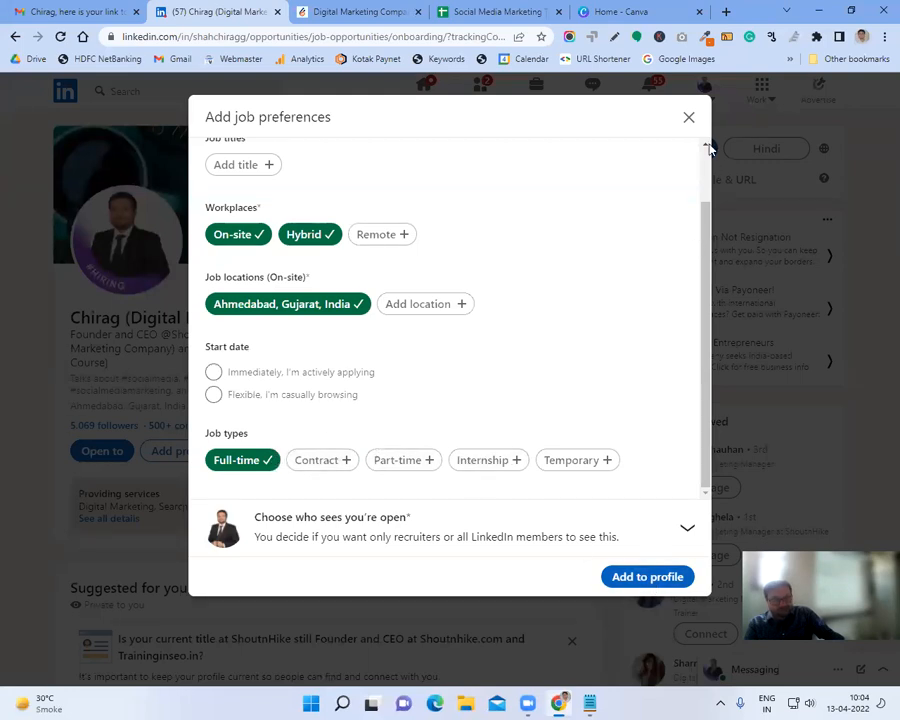
{"action": "left_click", "coordinate": [688, 117]}
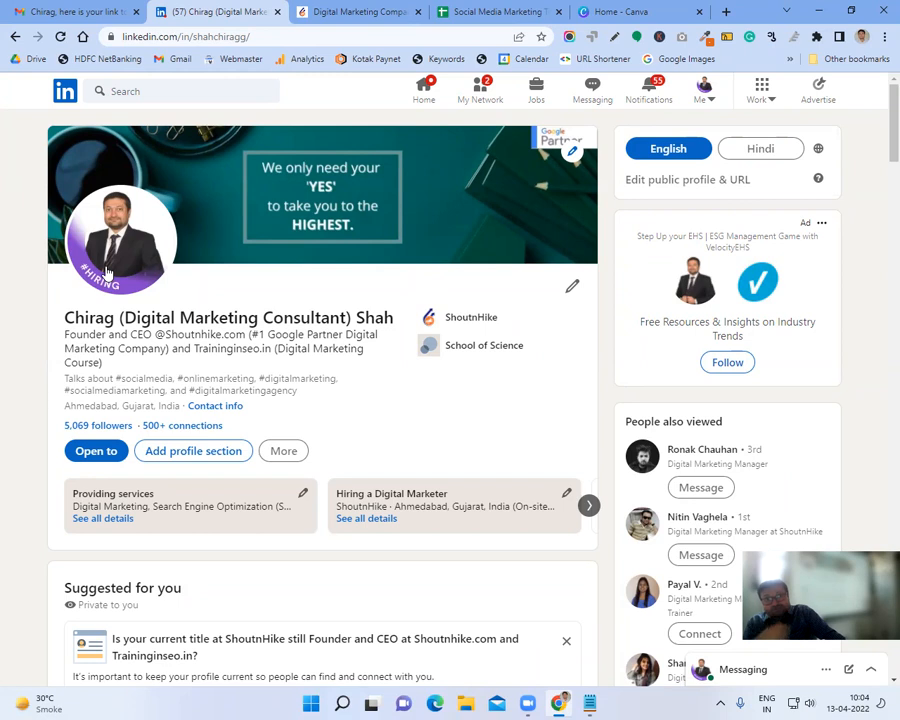
{"action": "left_click", "coordinate": [125, 92]}
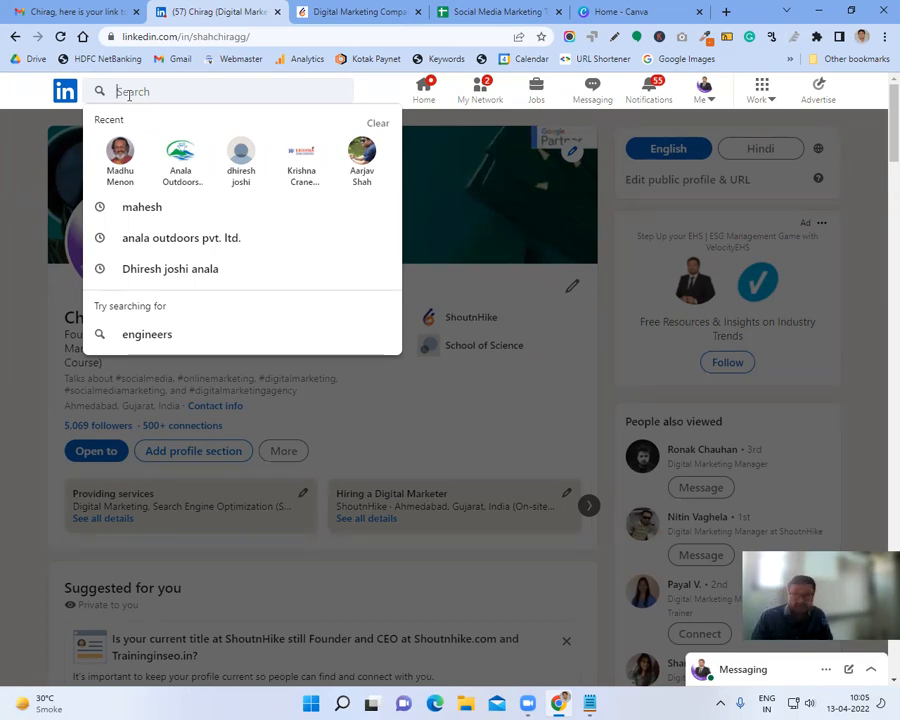
{"action": "left_click", "coordinate": [603, 289]}
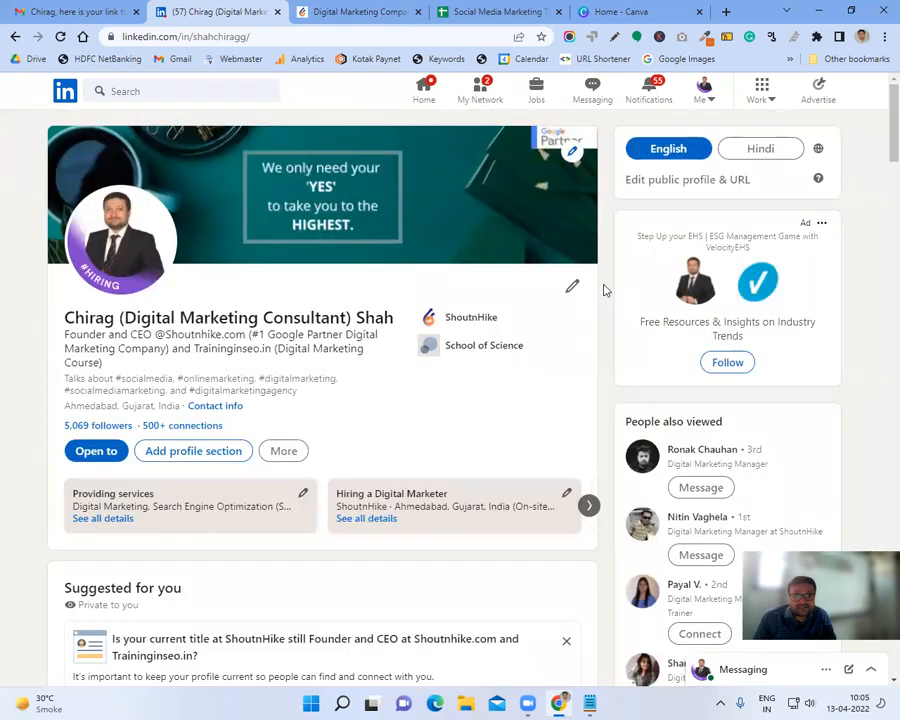
- Open the form for adding education to the profile, review its fields and media options, and close it without saving
{"action": "left_click", "coordinate": [212, 452]}
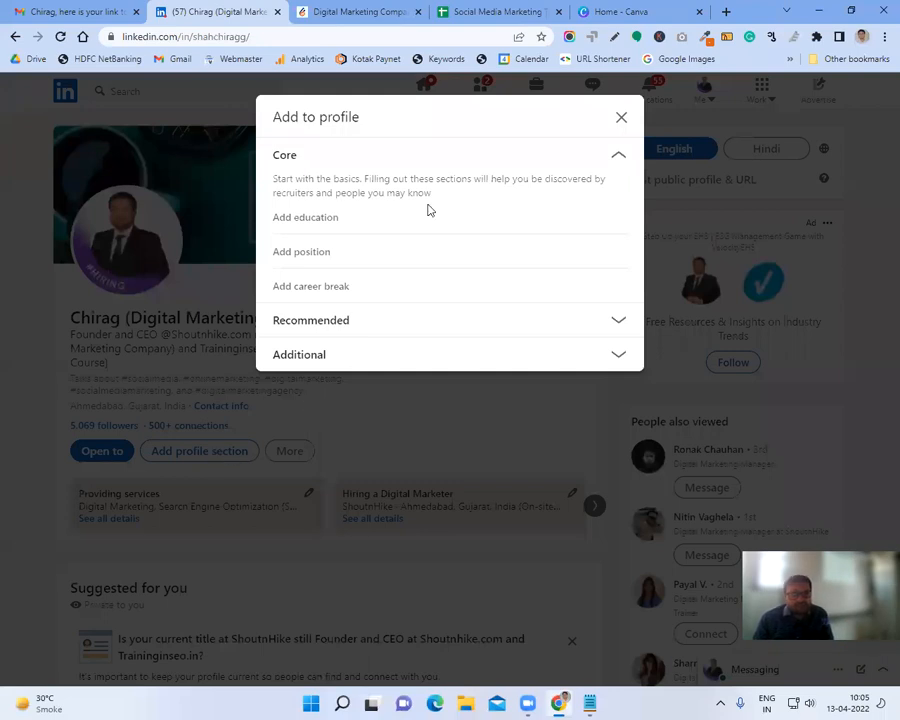
{"action": "left_click", "coordinate": [334, 222]}
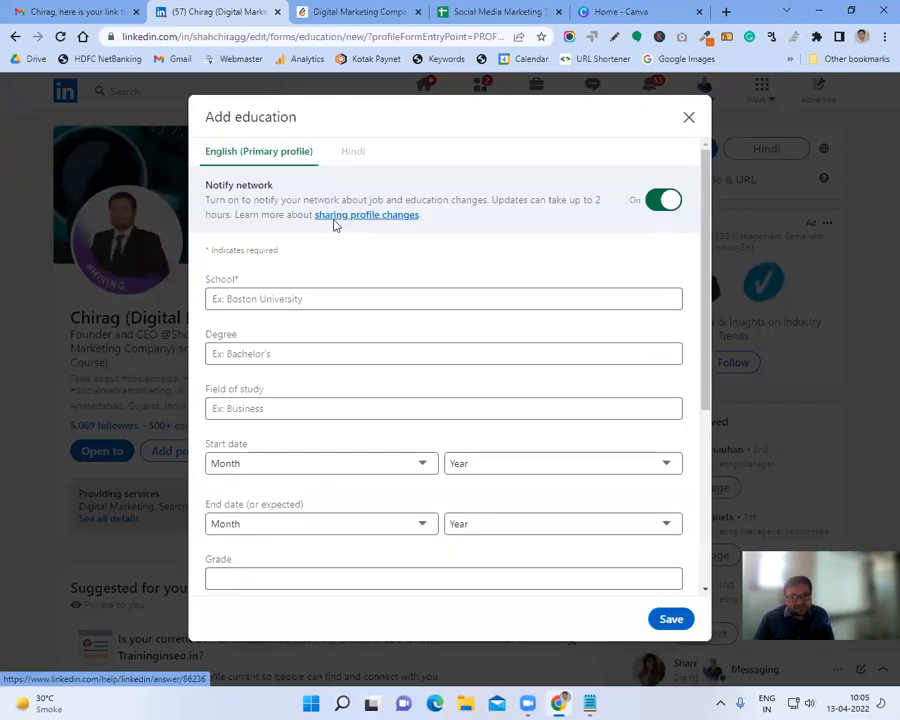
{"action": "left_click", "coordinate": [327, 299]}
{"action": "left_click", "coordinate": [324, 350]}
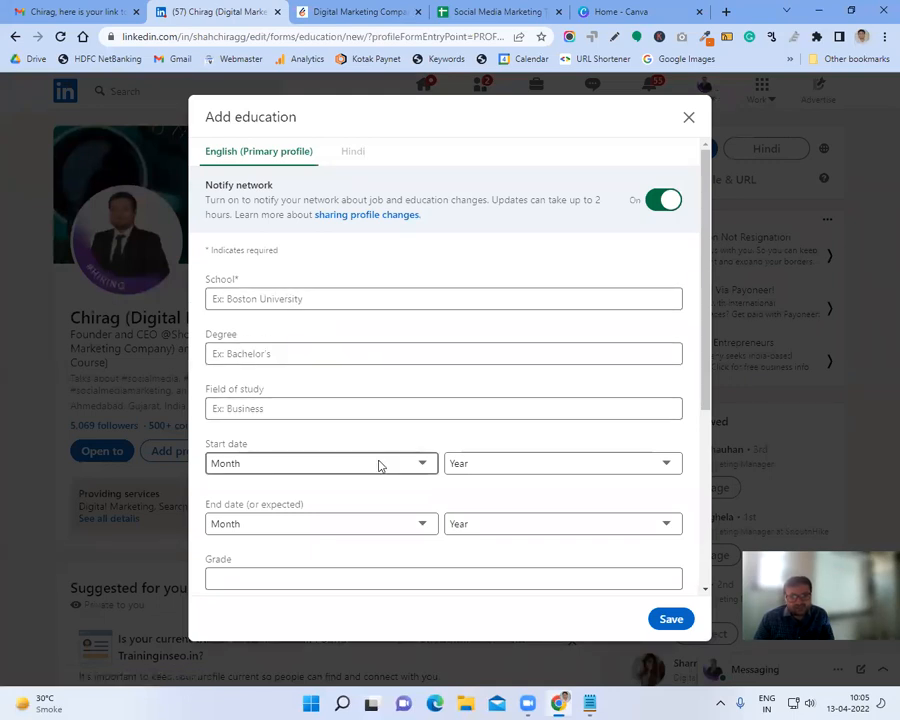
{"action": "scroll", "coordinate": [379, 465], "scroll_direction": "down", "scroll_amount": 3}
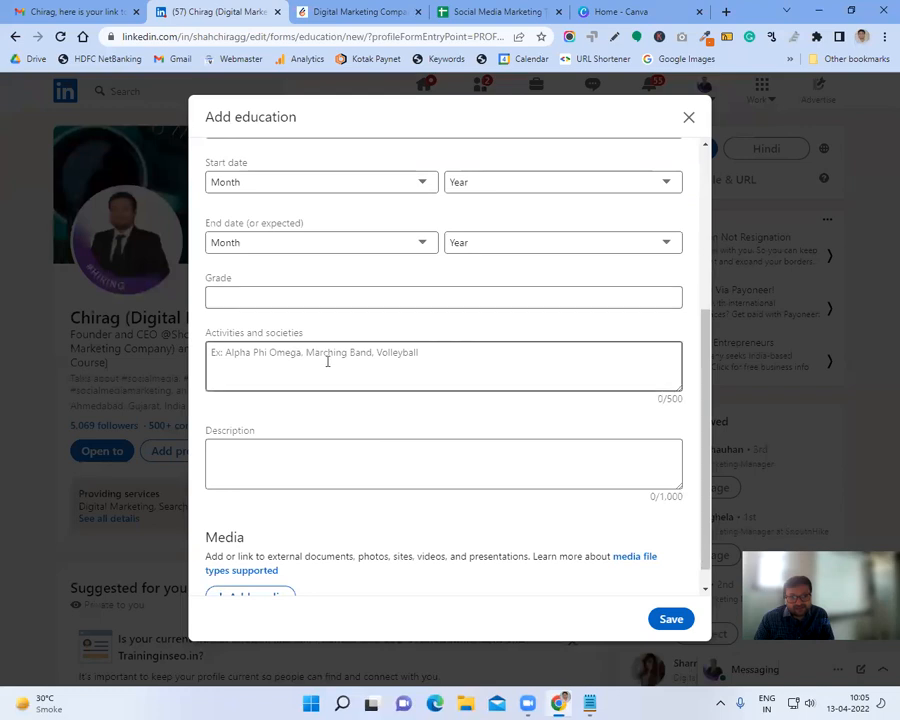
{"action": "scroll", "coordinate": [344, 418], "scroll_direction": "down", "scroll_amount": 1}
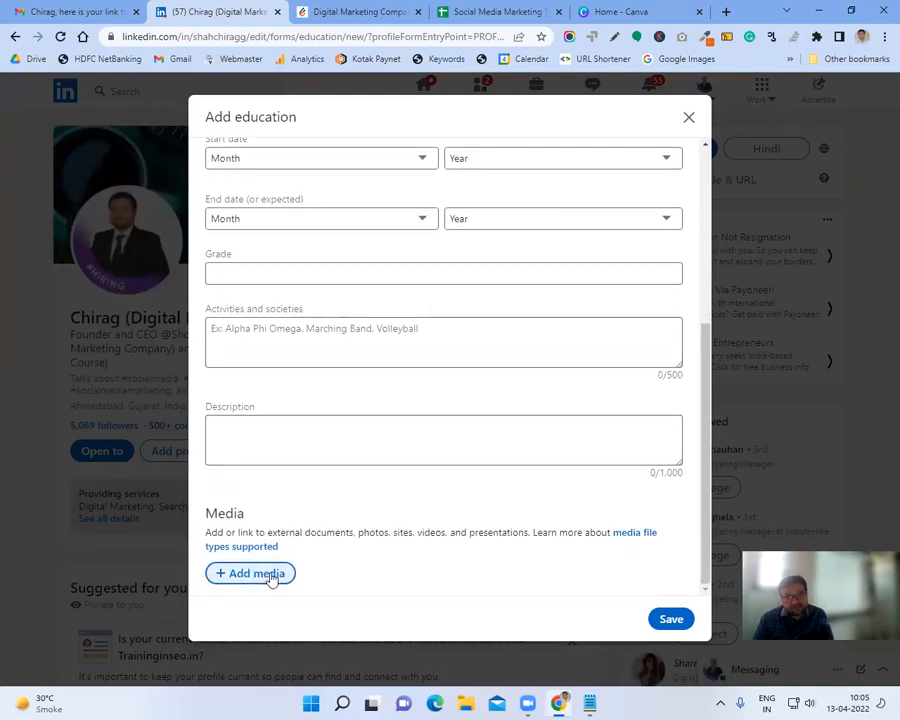
{"action": "left_click", "coordinate": [270, 576]}
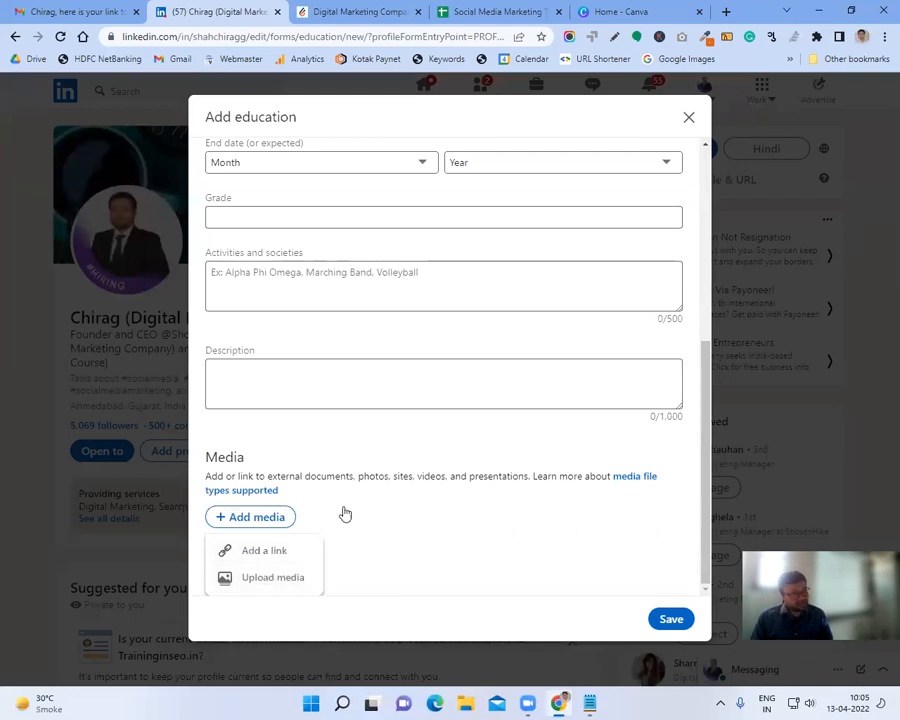
{"action": "scroll", "coordinate": [435, 207], "scroll_direction": "up", "scroll_amount": 4}
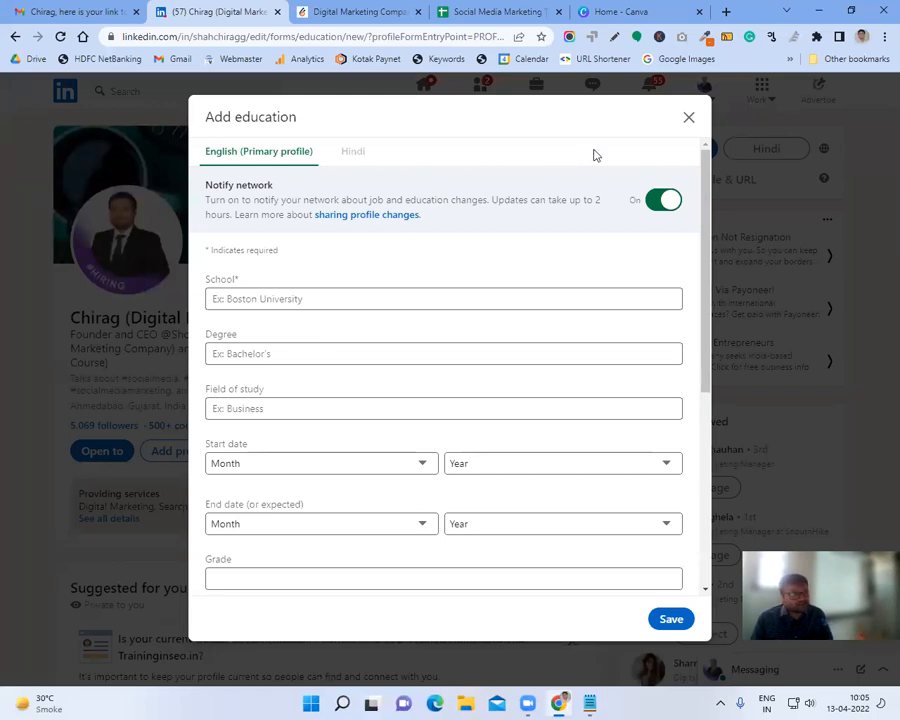
{"action": "left_click", "coordinate": [684, 119]}
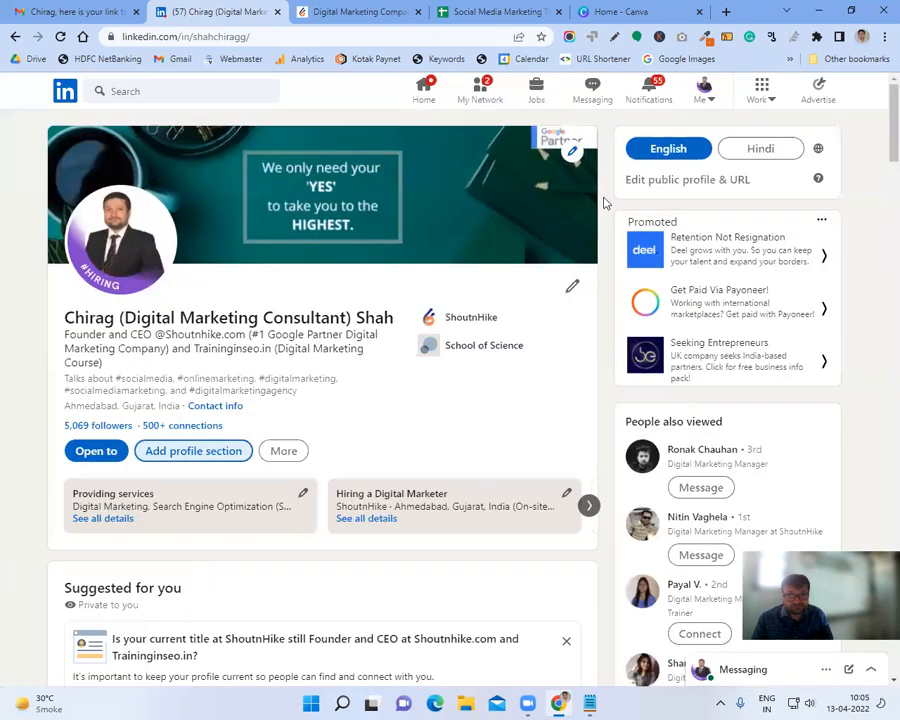
- Start sharing the profile in a new message and copy the profile link from the message text
{"action": "left_click", "coordinate": [285, 452]}
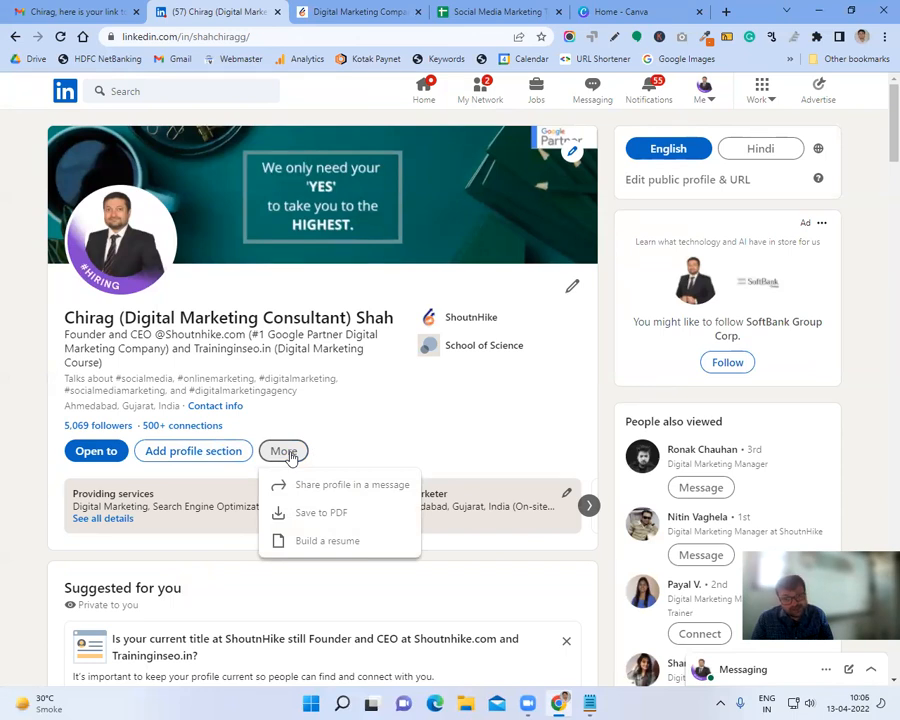
{"action": "left_click", "coordinate": [325, 490]}
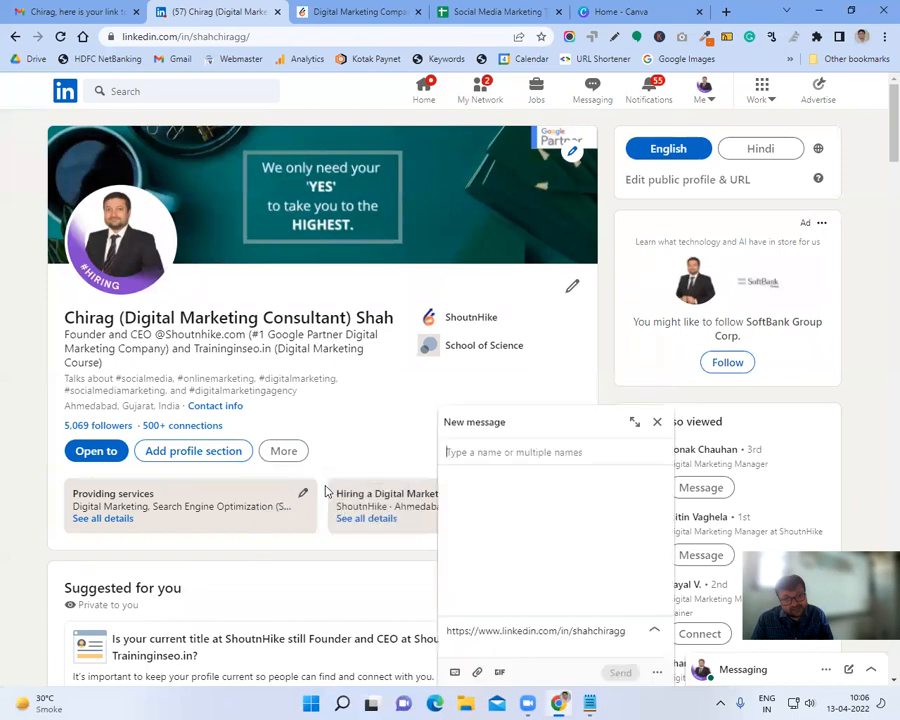
{"action": "triple_click", "coordinate": [566, 632]}
{"action": "key", "text": "ctrl+c"}
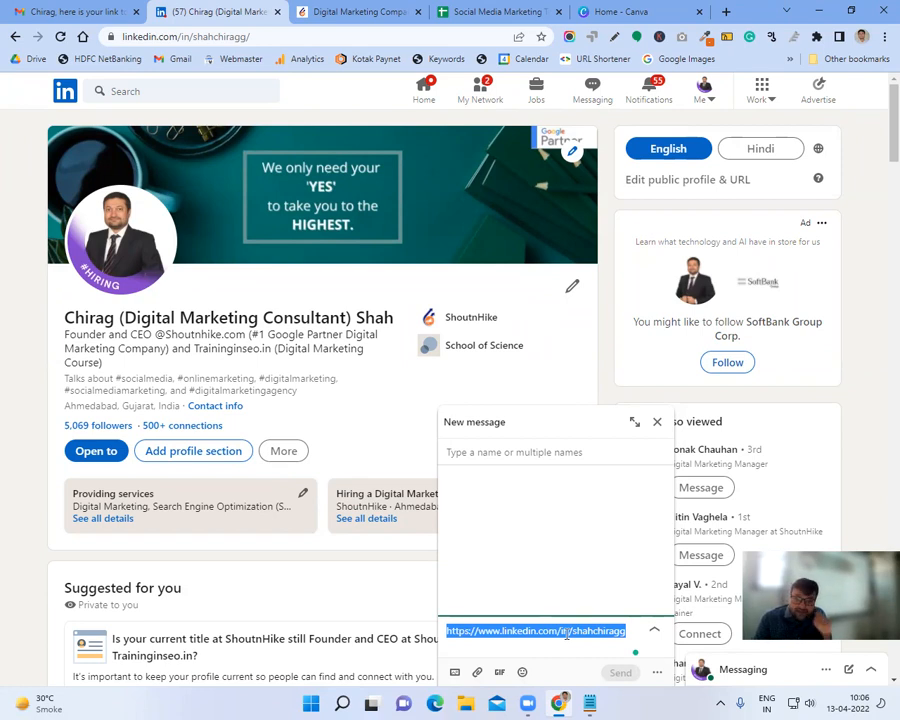
- Open the copied profile link in a new incognito window
{"action": "left_click", "coordinate": [884, 36]}
{"action": "left_click", "coordinate": [790, 91]}
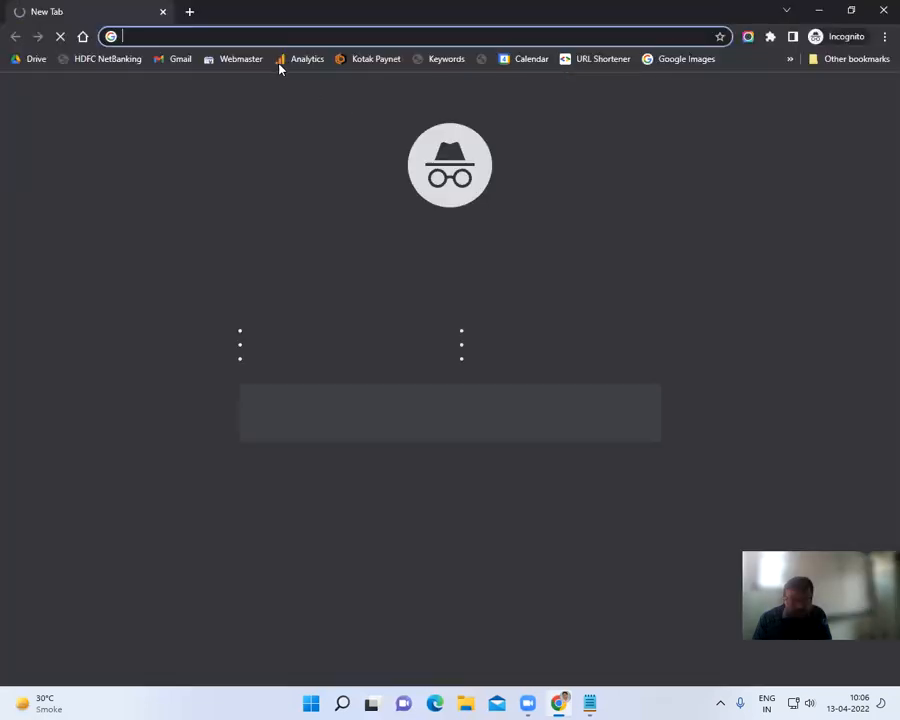
{"action": "key", "text": "ctrl+v"}
{"action": "key", "text": "Return"}
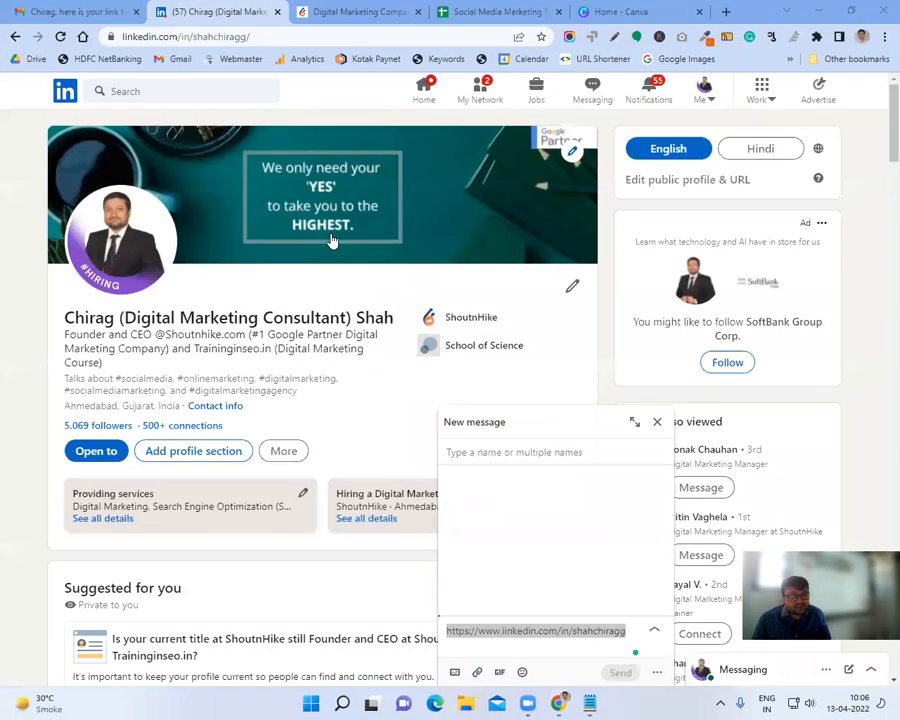
- Close the unsent message and save the profile as a PDF
{"action": "left_click", "coordinate": [657, 421]}
{"action": "left_click", "coordinate": [285, 452]}
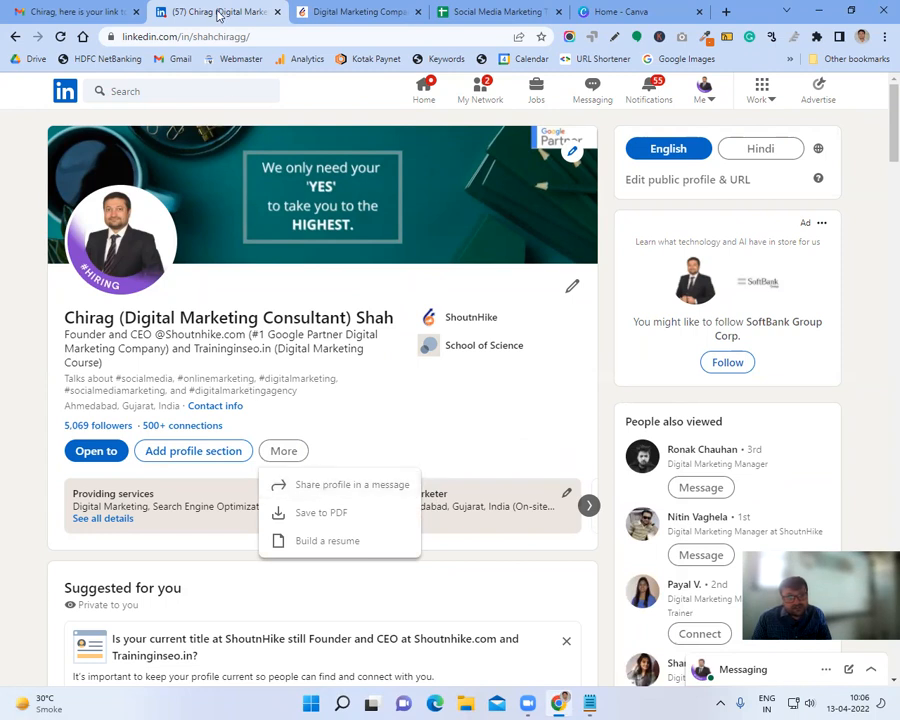
{"action": "left_click", "coordinate": [201, 37]}
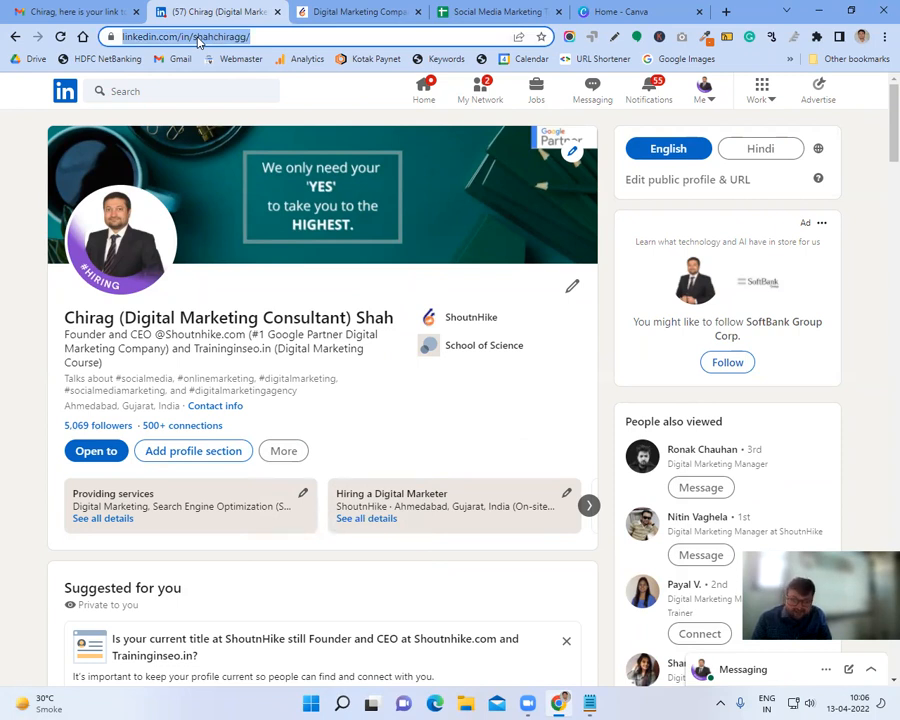
{"action": "left_click", "coordinate": [297, 450]}
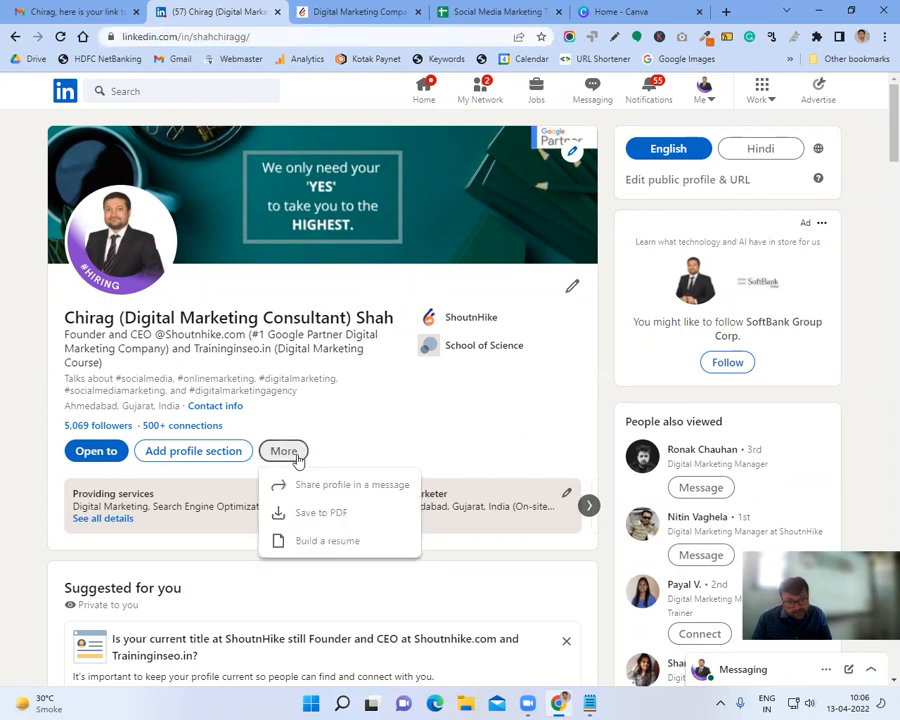
{"action": "left_click", "coordinate": [347, 515]}
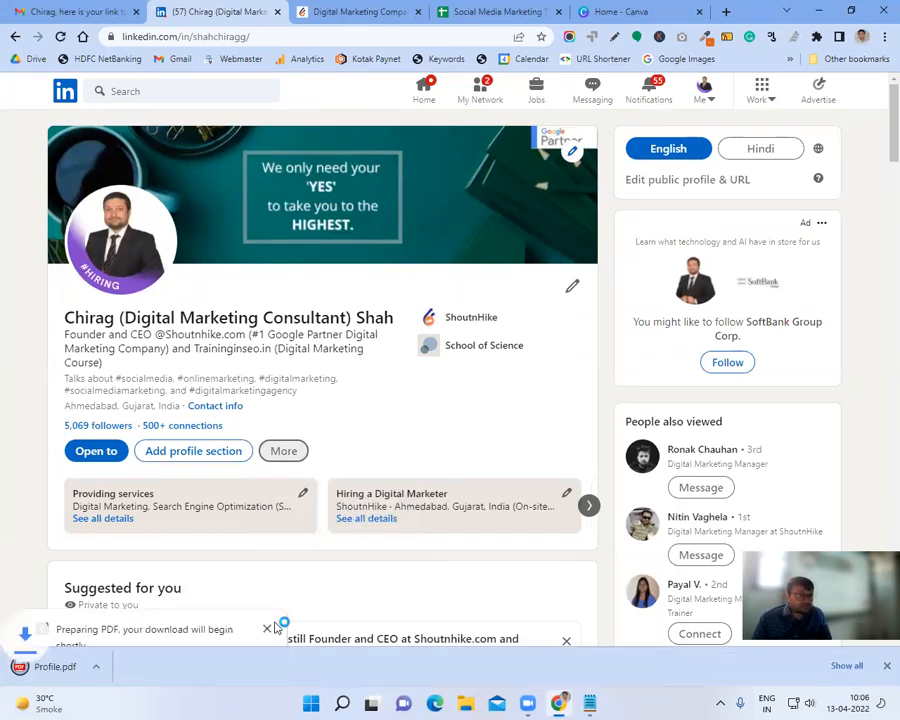
- Open the downloaded Profile.pdf from the browser's download list and review the resume's summary, experience and education pages
{"action": "left_click", "coordinate": [61, 678]}
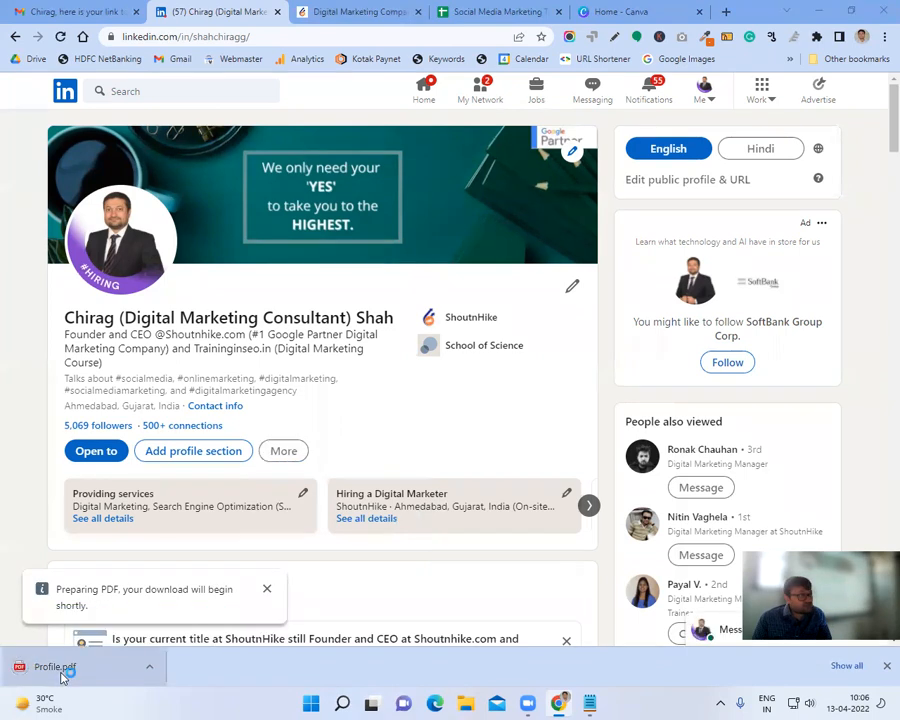
{"action": "key", "text": "super+d"}
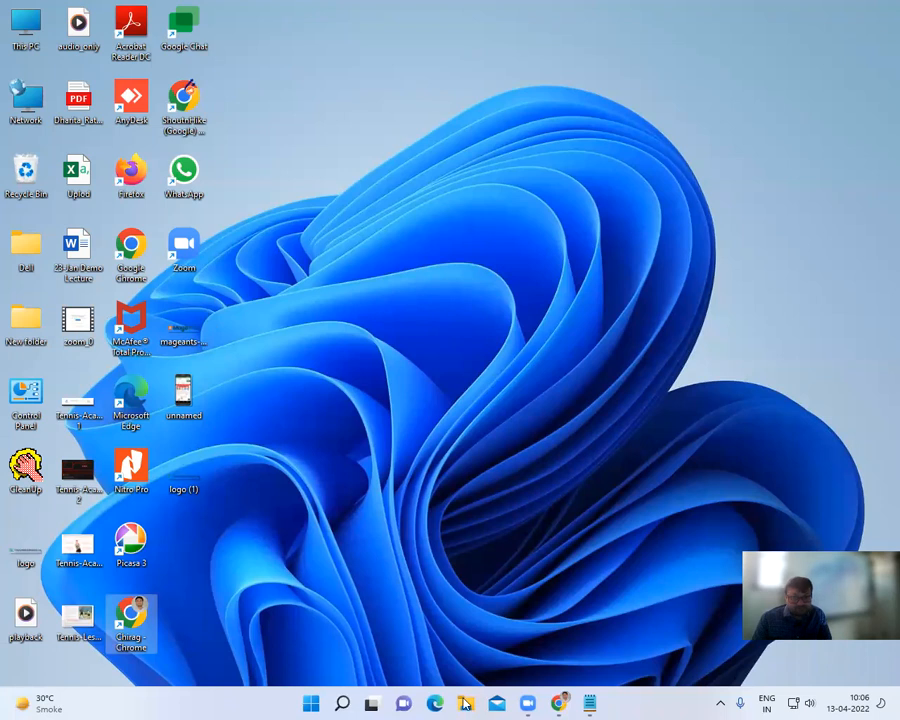
{"action": "left_click", "coordinate": [560, 703]}
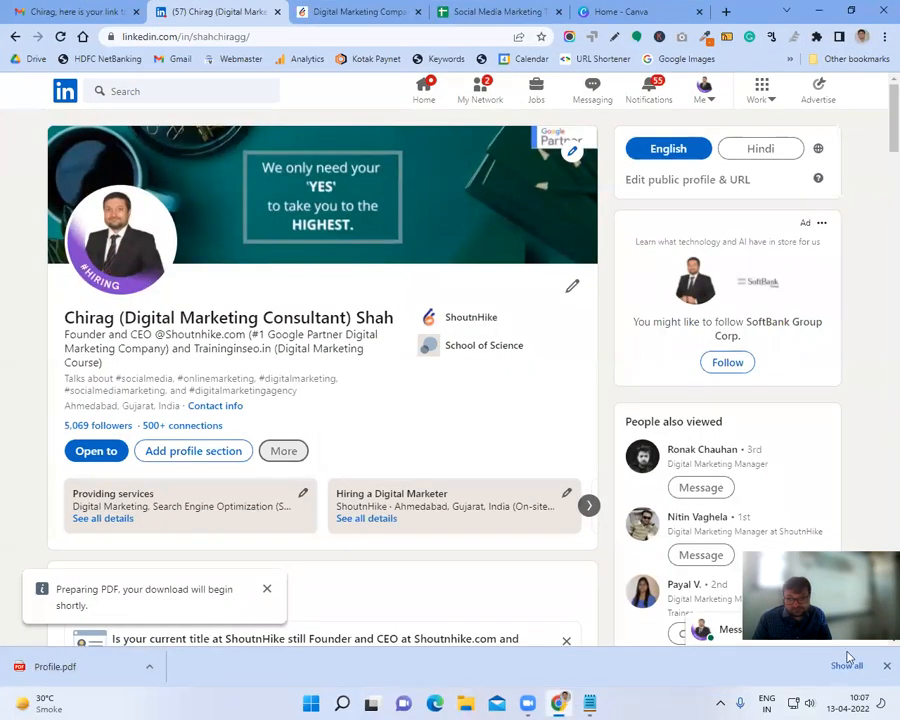
{"action": "left_click", "coordinate": [848, 665]}
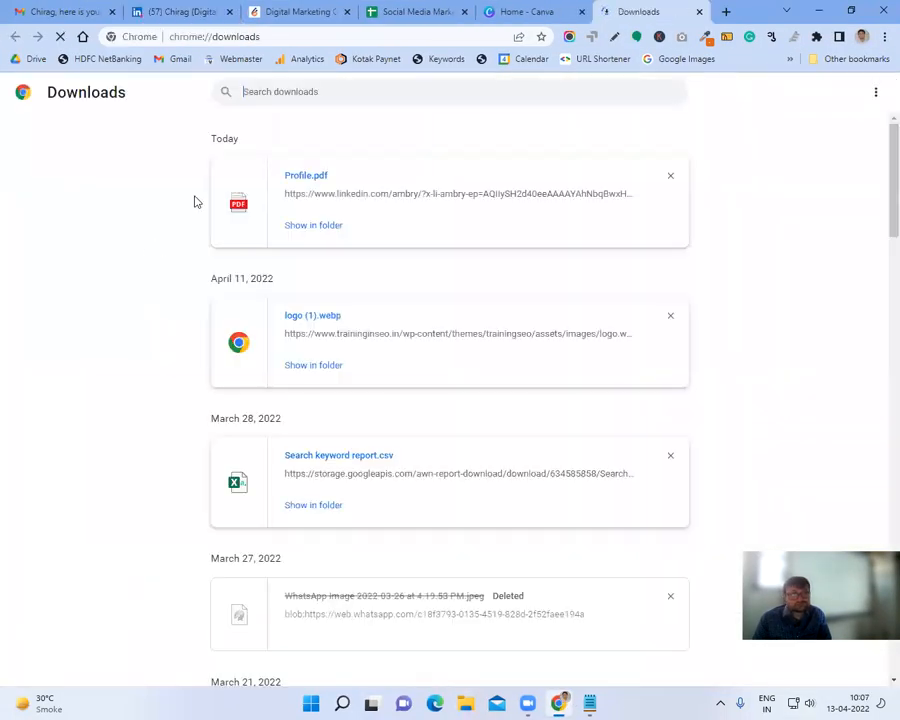
{"action": "left_click", "coordinate": [305, 177]}
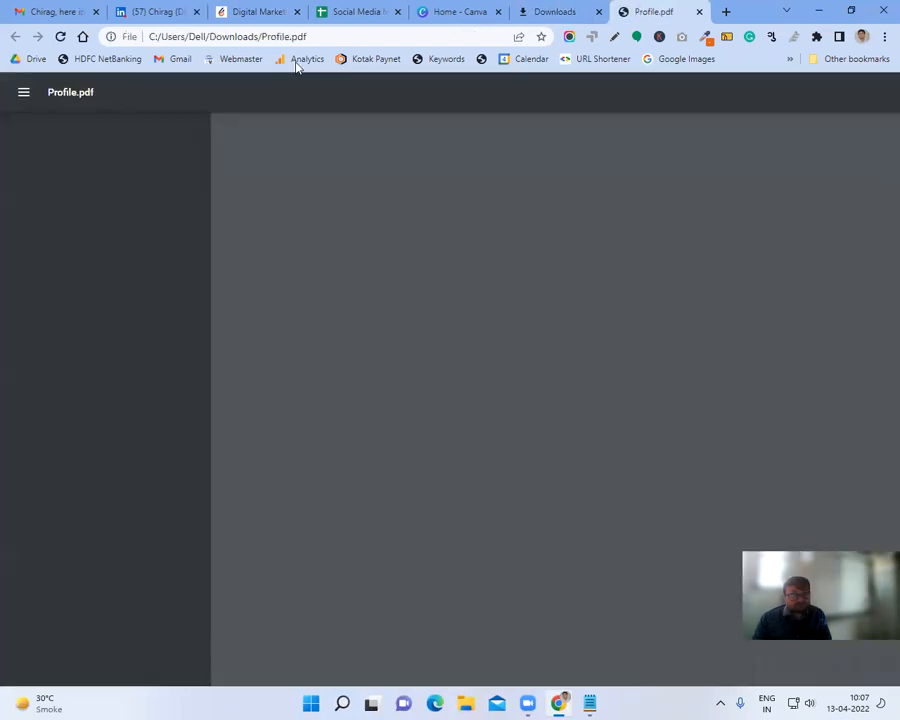
{"action": "scroll", "coordinate": [563, 258], "scroll_direction": "down", "scroll_amount": 10}
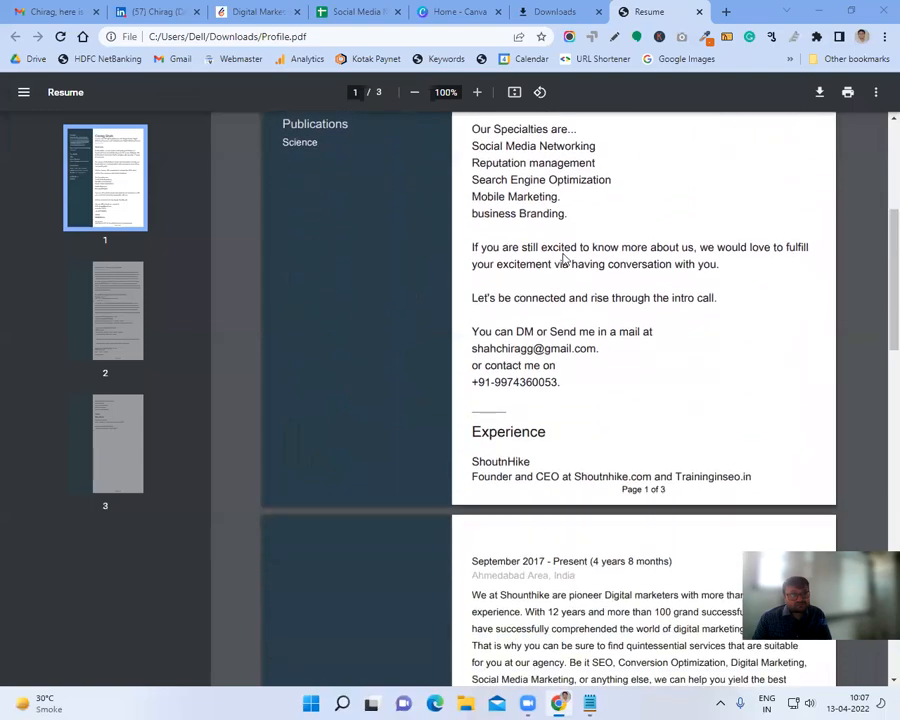
{"action": "scroll", "coordinate": [563, 258], "scroll_direction": "down", "scroll_amount": 5}
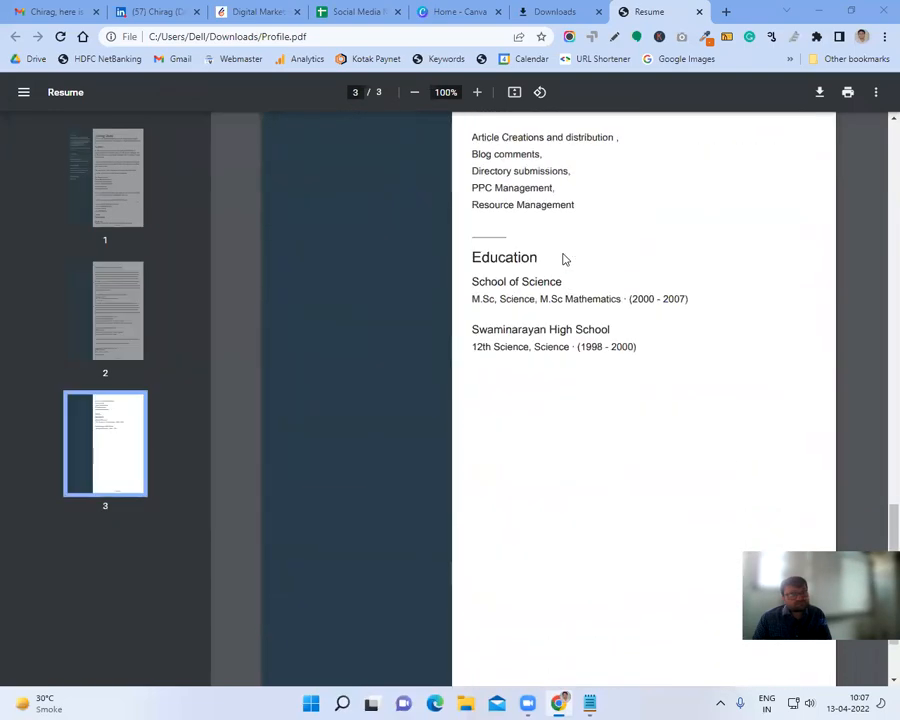
{"action": "scroll", "coordinate": [563, 258], "scroll_direction": "up", "scroll_amount": 8}
{"action": "scroll", "coordinate": [563, 258], "scroll_direction": "up", "scroll_amount": 10}
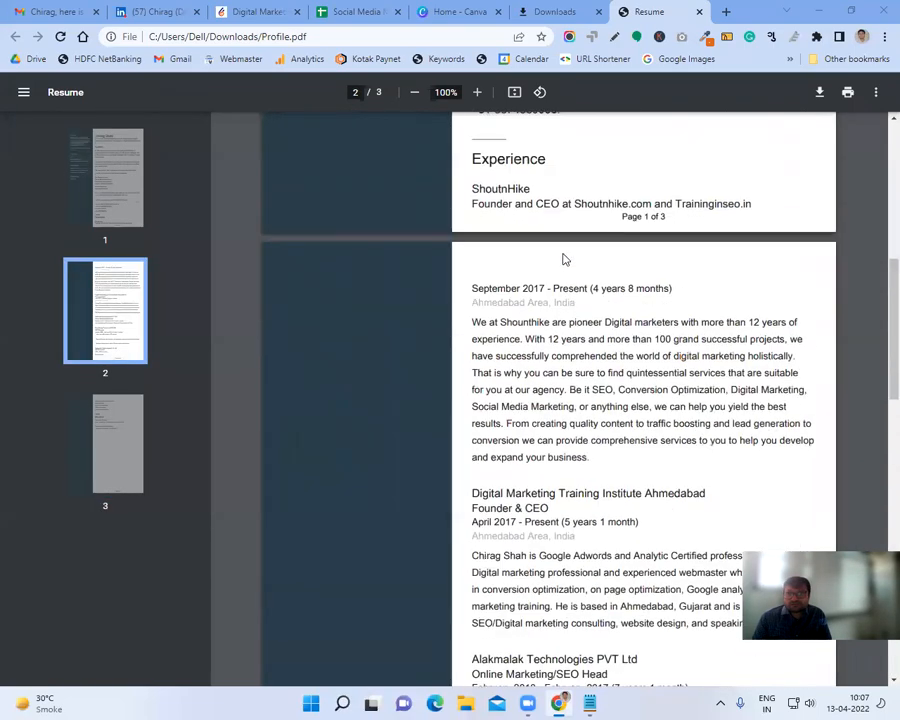
{"action": "left_click", "coordinate": [876, 92]}
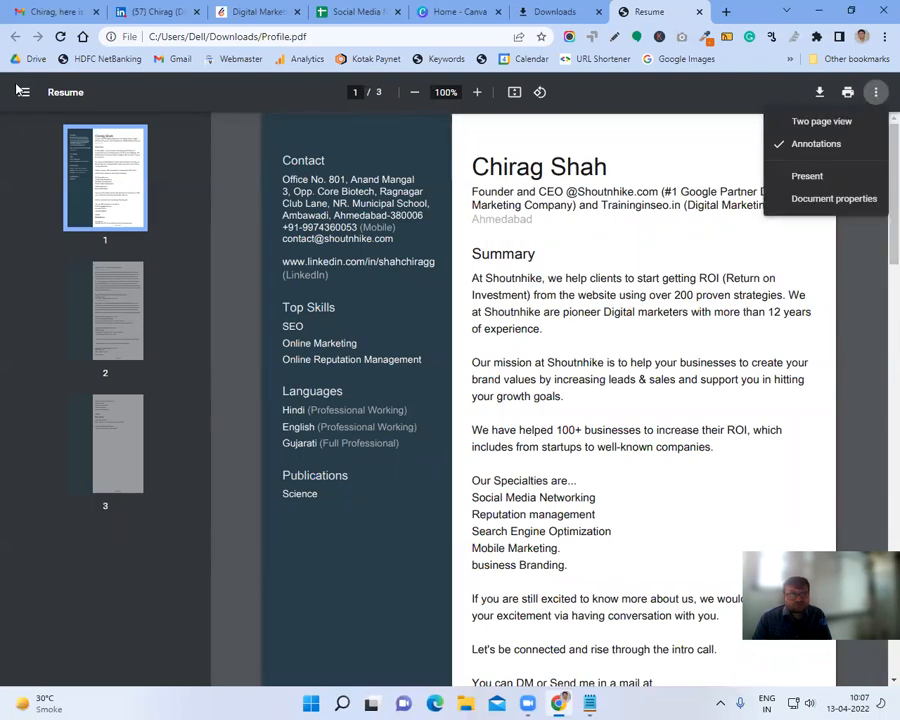
- Remove Profile.pdf from the download list, close its resume view and return to the LinkedIn profile
{"action": "left_click", "coordinate": [525, 8]}
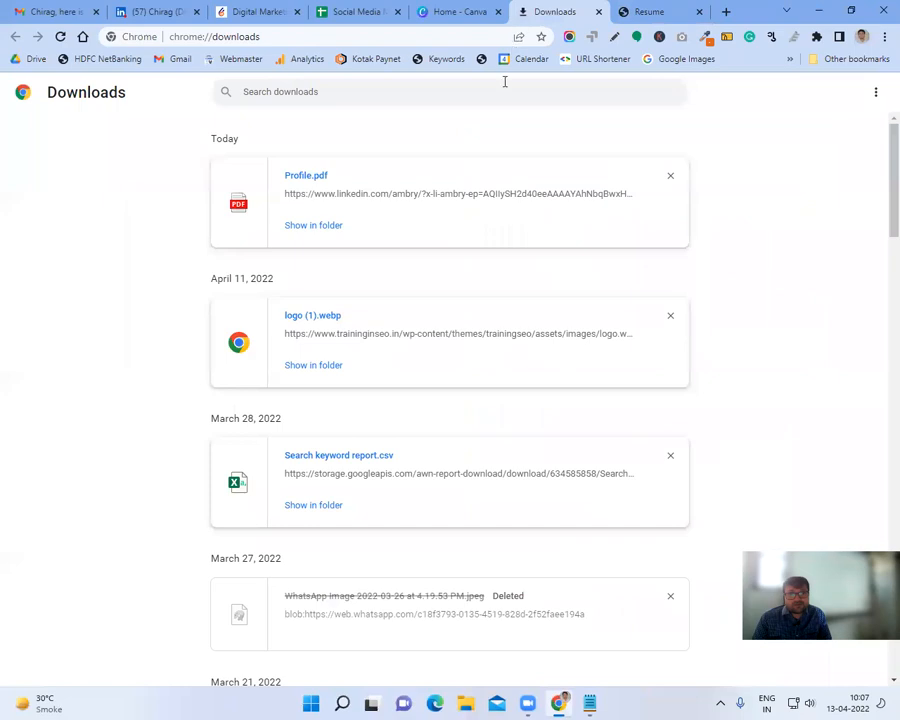
{"action": "left_click", "coordinate": [670, 177]}
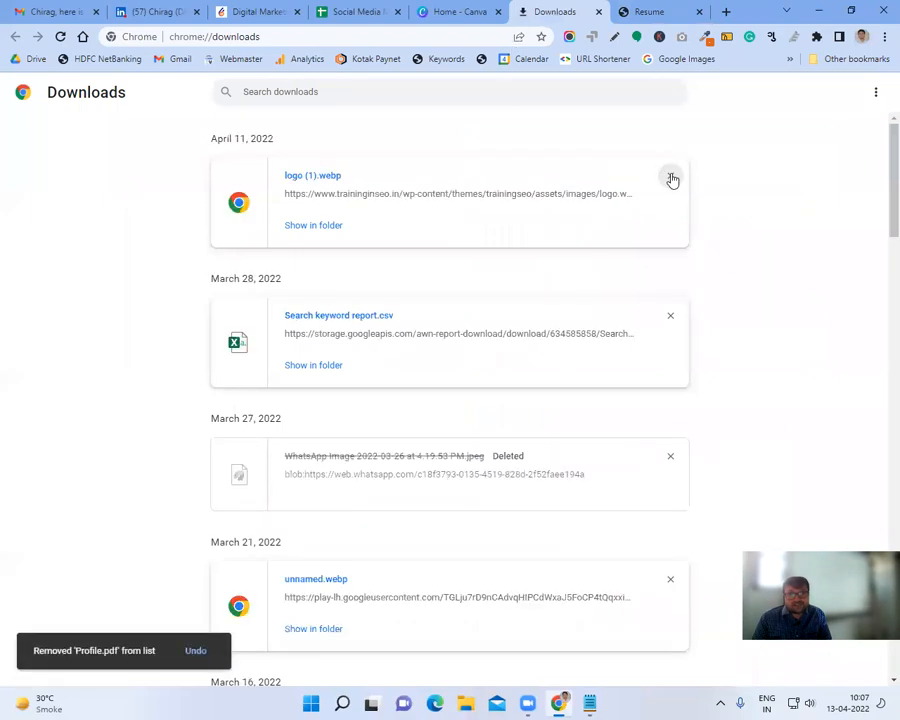
{"action": "left_click", "coordinate": [645, 11]}
{"action": "left_click", "coordinate": [698, 12]}
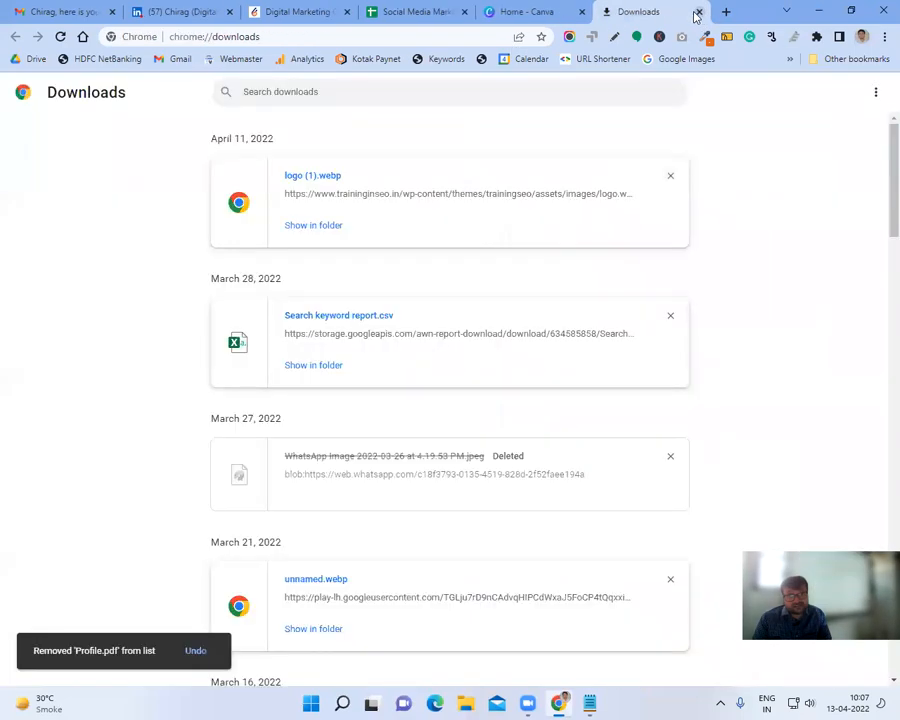
{"action": "left_click", "coordinate": [188, 11]}
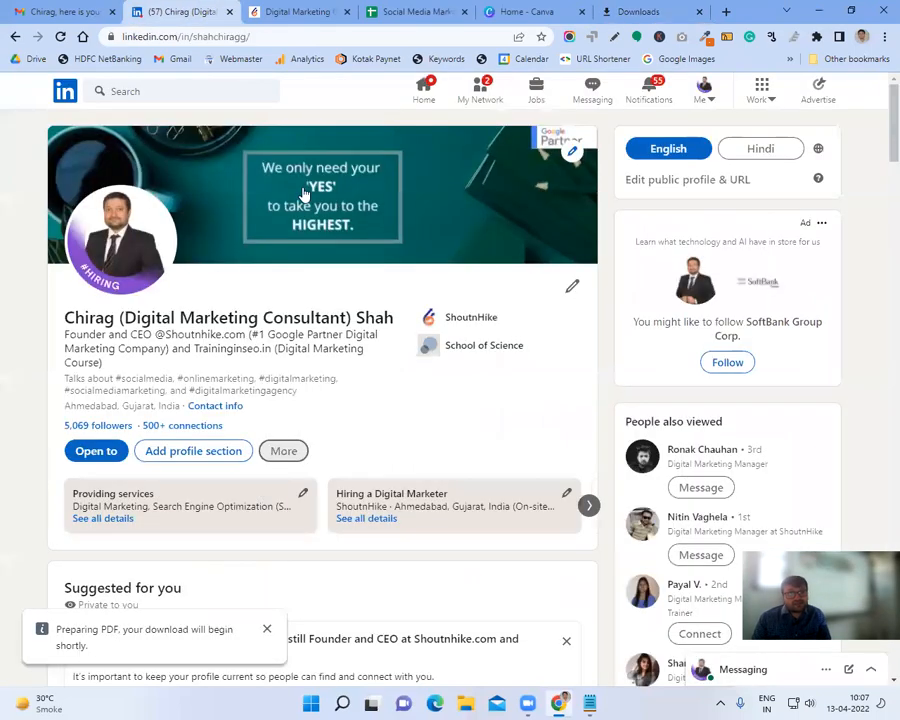
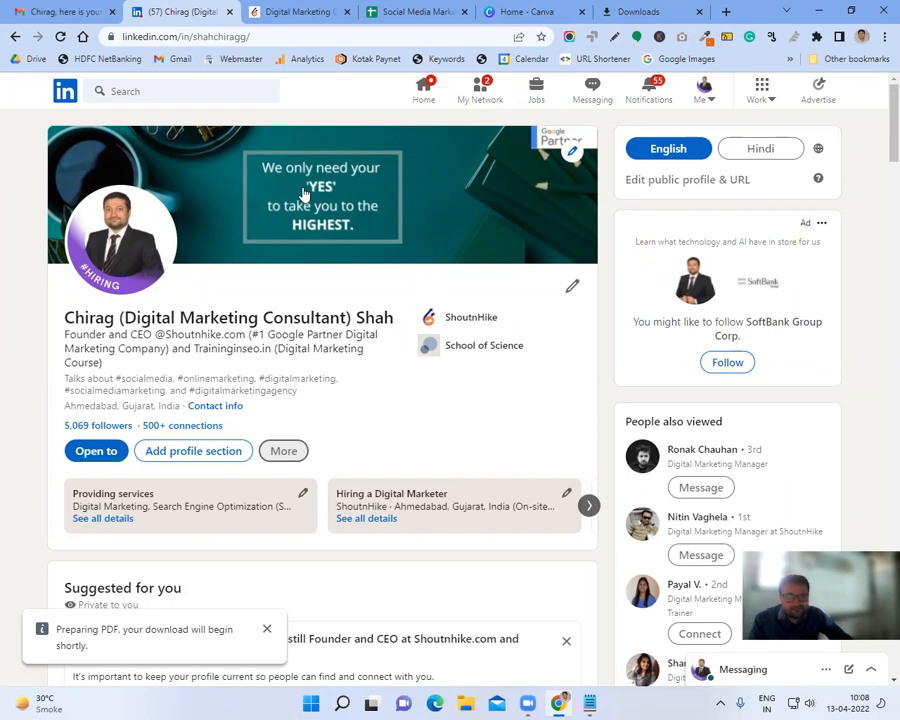
{"action": "left_click", "coordinate": [168, 92]}
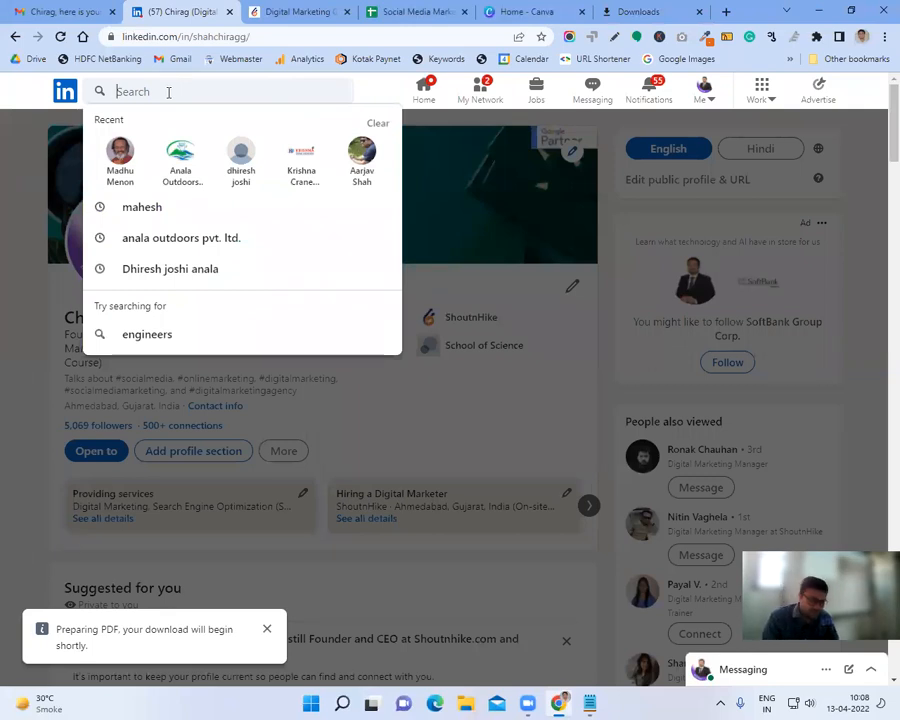
{"action": "type", "text": "kinjal"}
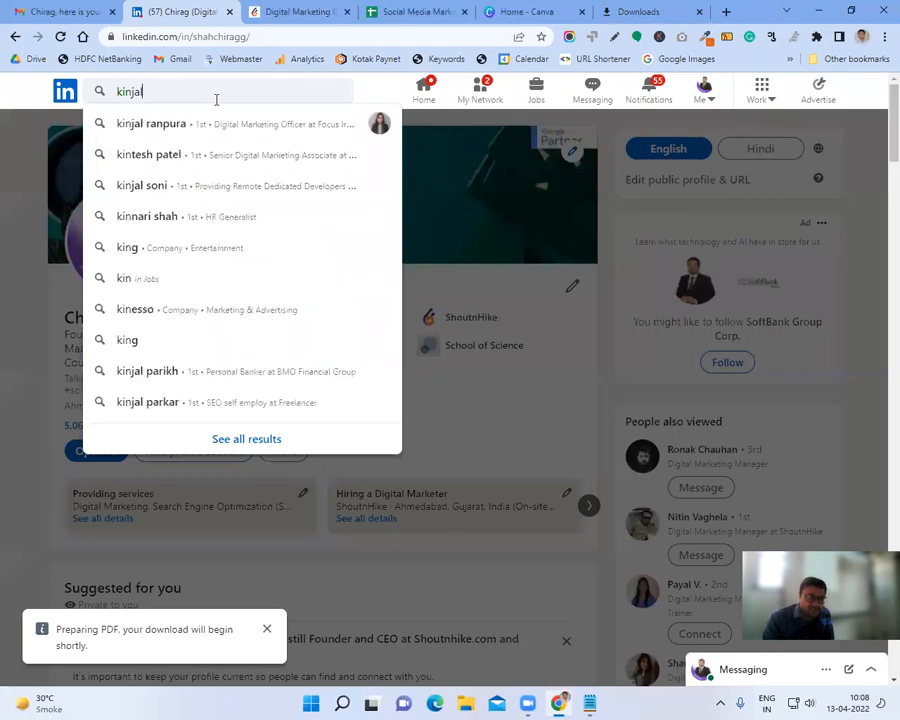
{"action": "left_click", "coordinate": [221, 132]}
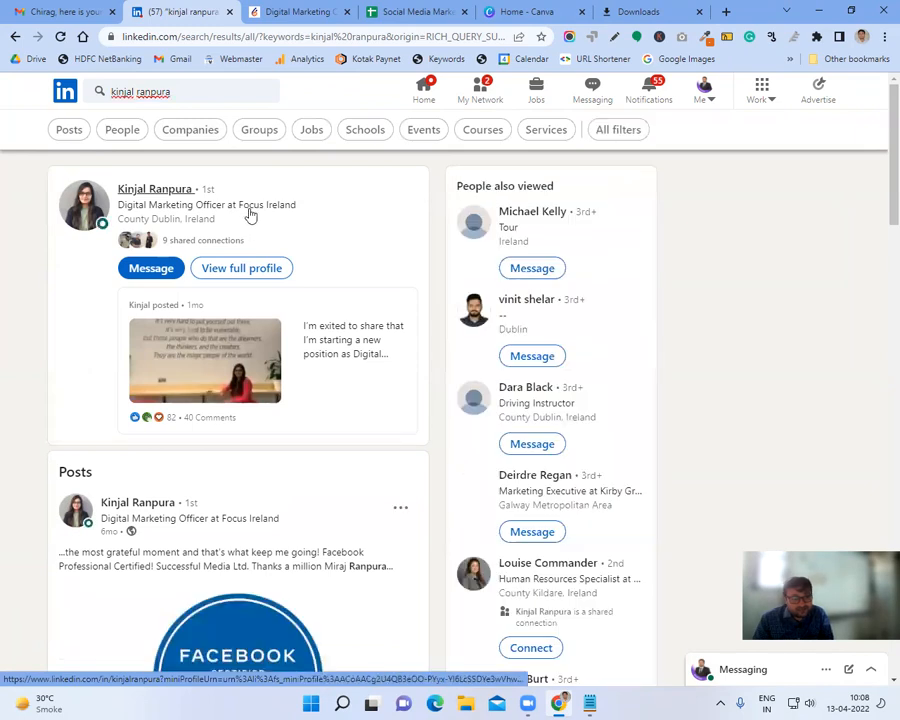
{"action": "left_click", "coordinate": [165, 193]}
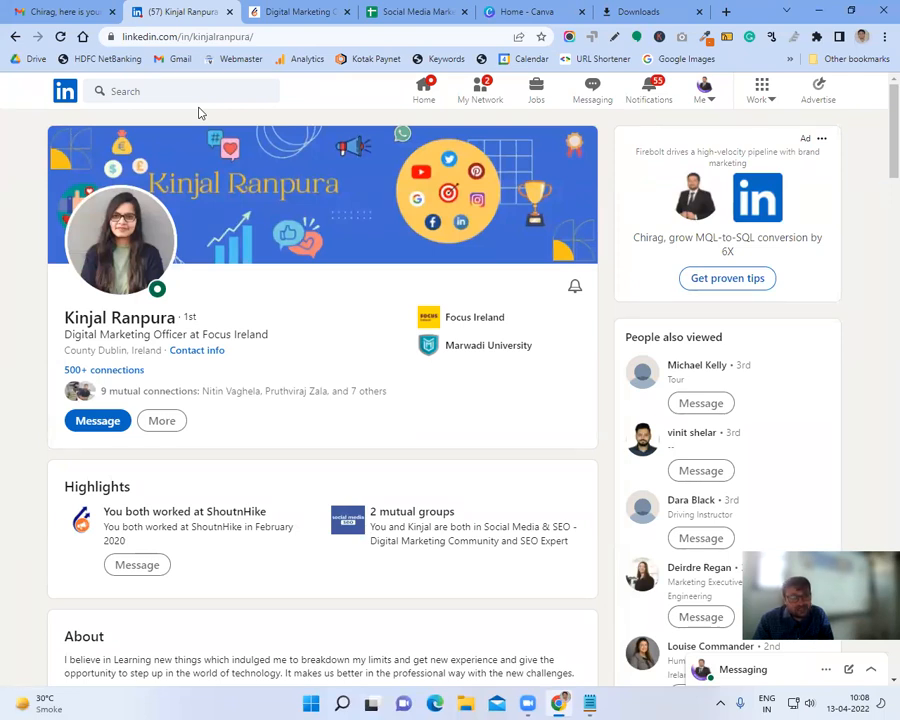
- Examine the connection's banner, highlights, about, featured, activity, experience and education sections as a profile example
{"action": "scroll", "coordinate": [271, 275], "scroll_direction": "down", "scroll_amount": 3}
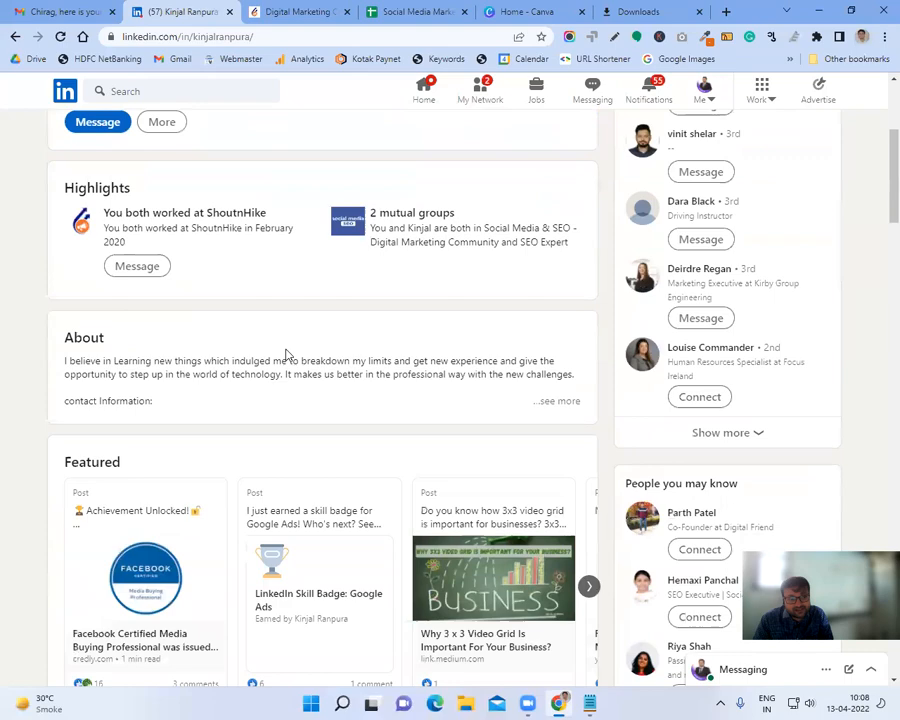
{"action": "scroll", "coordinate": [285, 355], "scroll_direction": "down", "scroll_amount": 5}
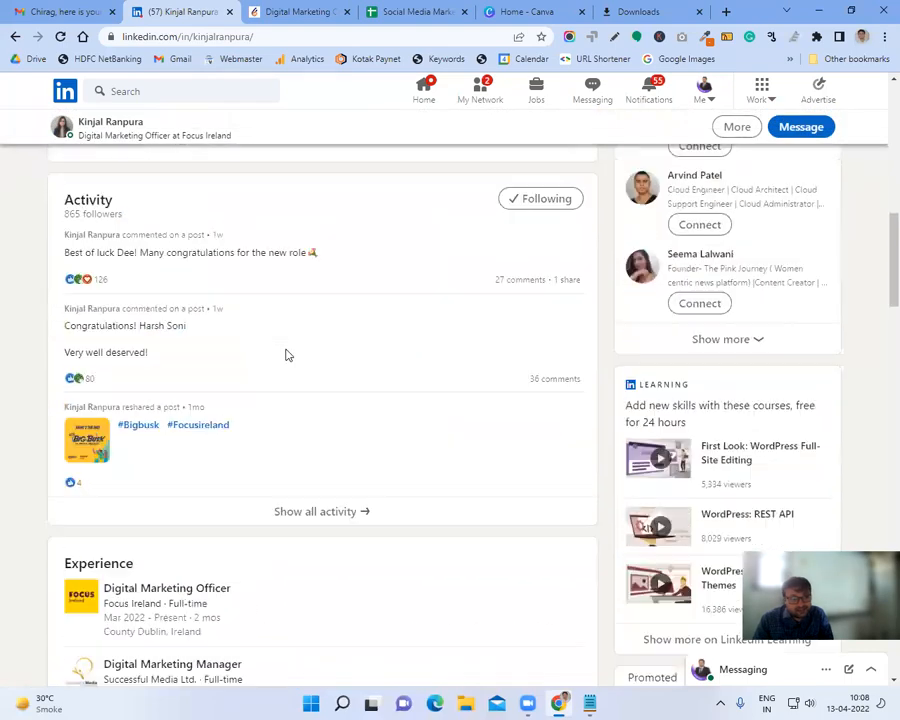
{"action": "scroll", "coordinate": [285, 355], "scroll_direction": "down", "scroll_amount": 5}
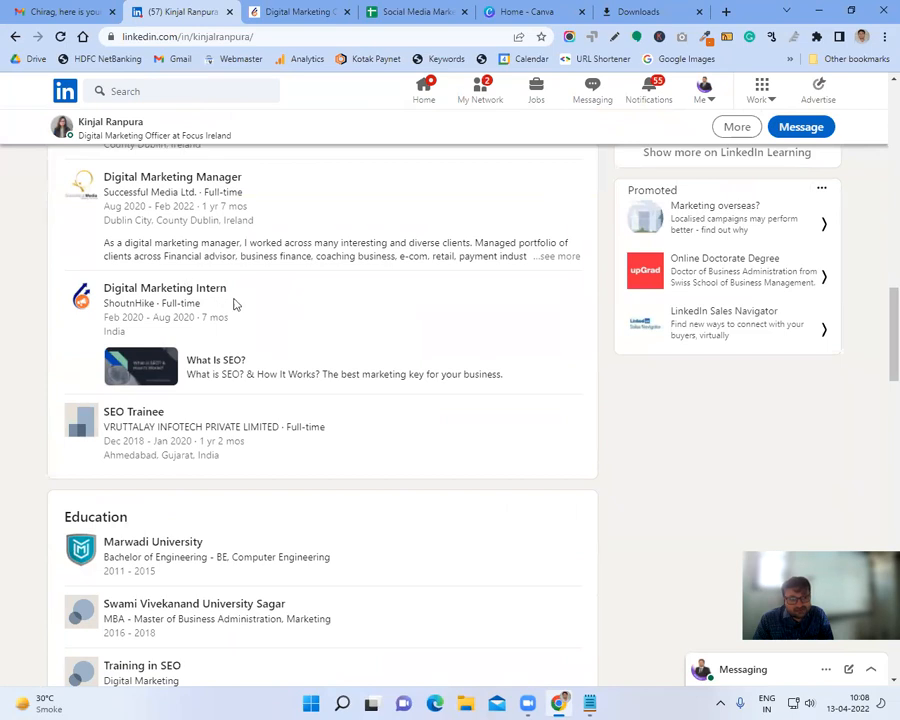
{"action": "scroll", "coordinate": [235, 304], "scroll_direction": "up", "scroll_amount": 2}
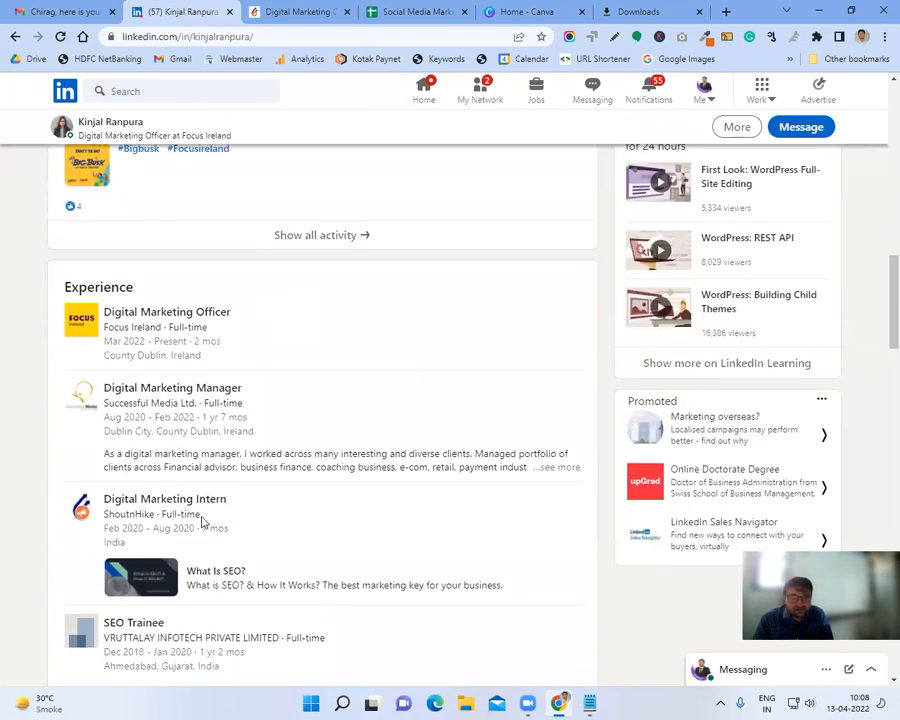
{"action": "scroll", "coordinate": [221, 338], "scroll_direction": "up", "scroll_amount": 1}
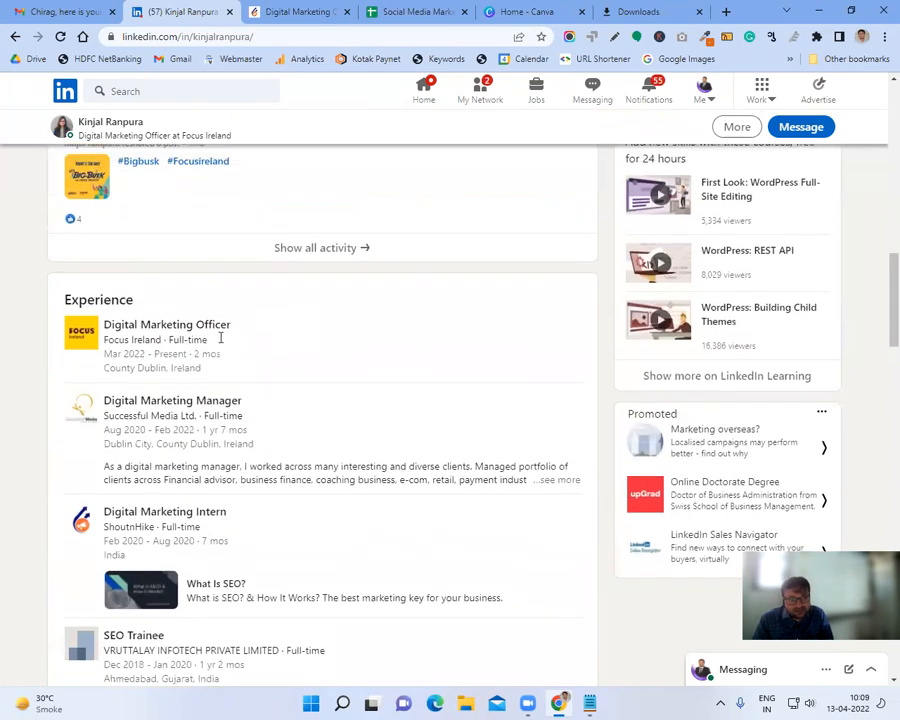
{"action": "scroll", "coordinate": [221, 338], "scroll_direction": "up", "scroll_amount": 3}
{"action": "scroll", "coordinate": [221, 340], "scroll_direction": "up", "scroll_amount": 3}
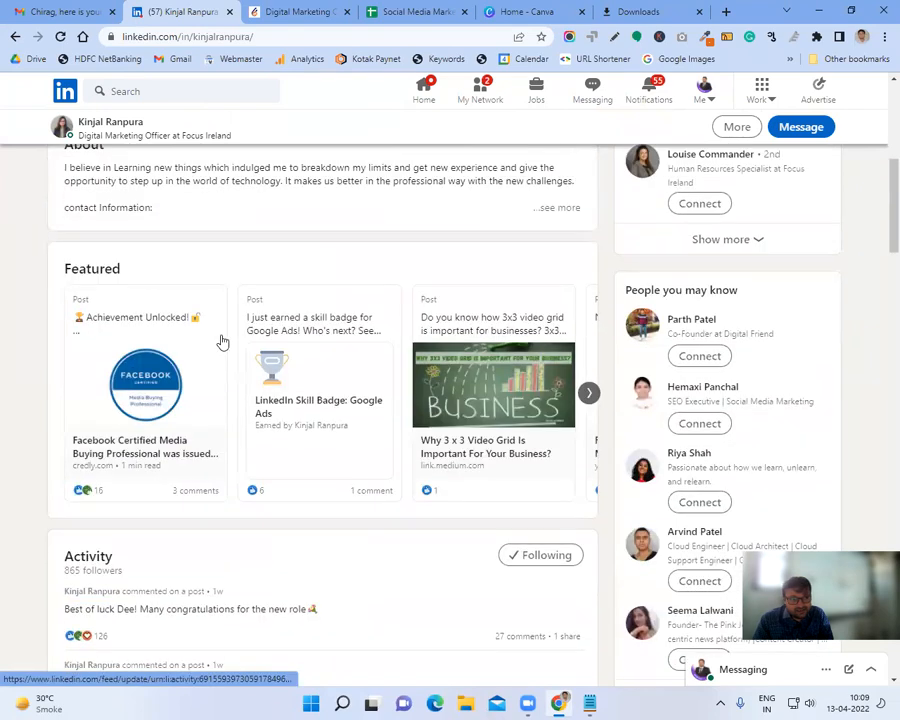
{"action": "scroll", "coordinate": [221, 340], "scroll_direction": "up", "scroll_amount": 5}
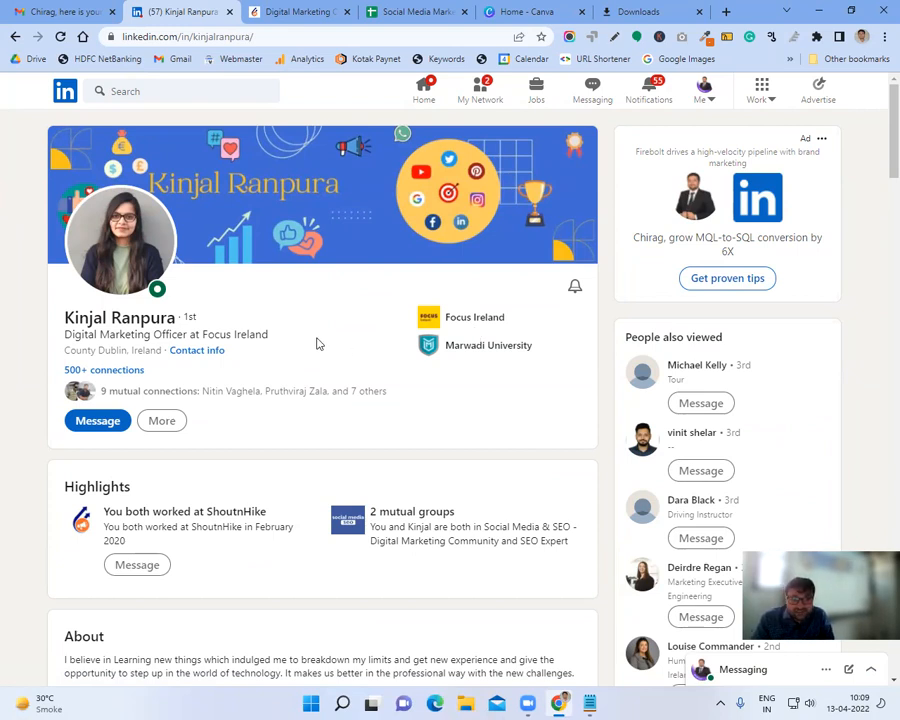
- Review the connection's certifications, skills and full list of received recommendations, and return to the beginning of their profile
{"action": "scroll", "coordinate": [318, 343], "scroll_direction": "down", "scroll_amount": 10}
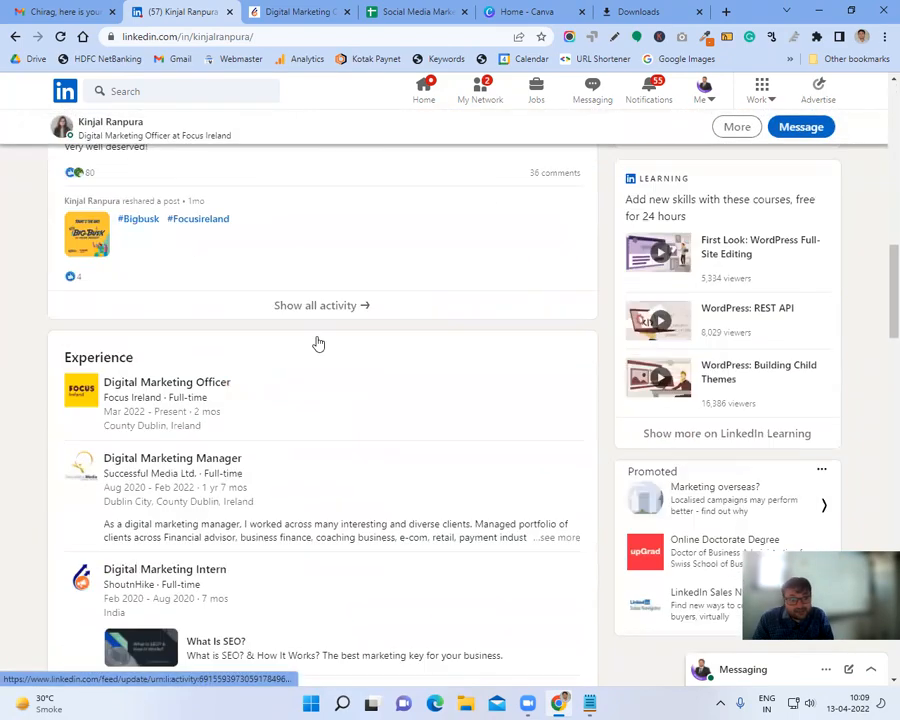
{"action": "scroll", "coordinate": [318, 343], "scroll_direction": "down", "scroll_amount": 7}
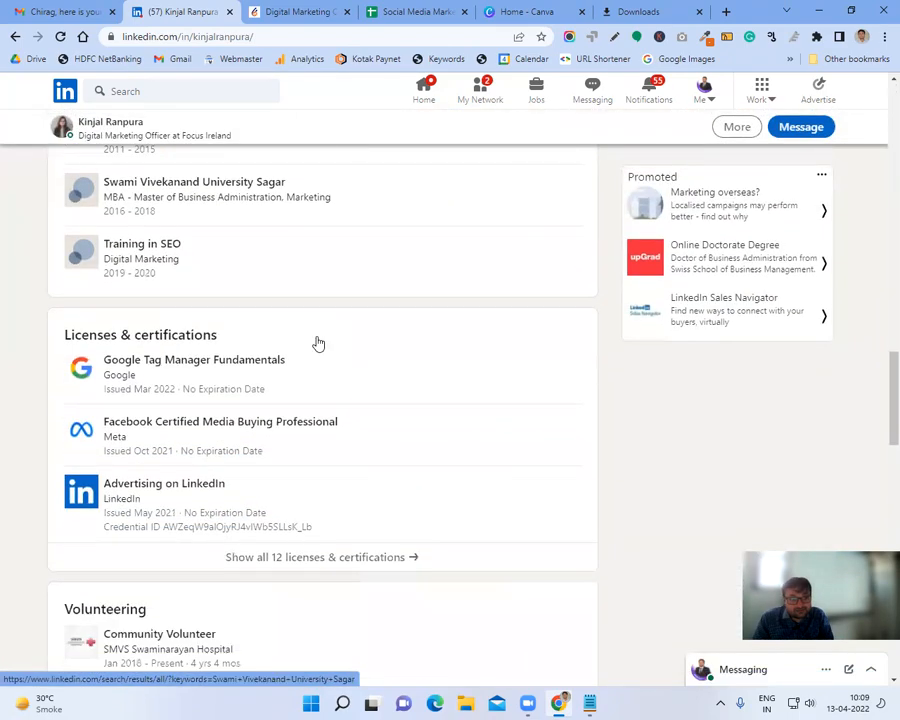
{"action": "scroll", "coordinate": [318, 343], "scroll_direction": "down", "scroll_amount": 10}
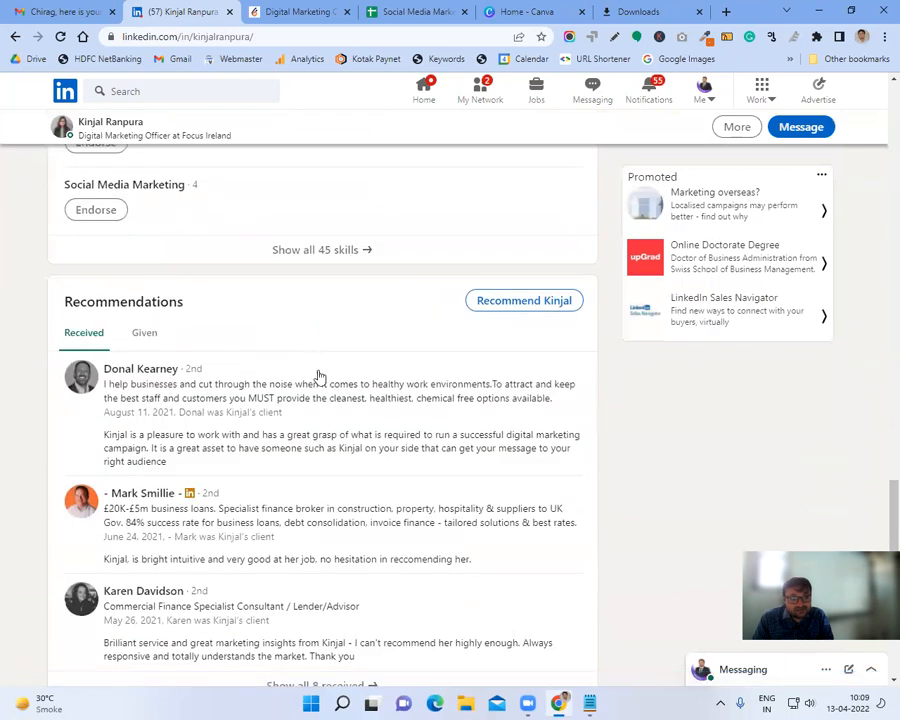
{"action": "scroll", "coordinate": [309, 430], "scroll_direction": "down", "scroll_amount": 3}
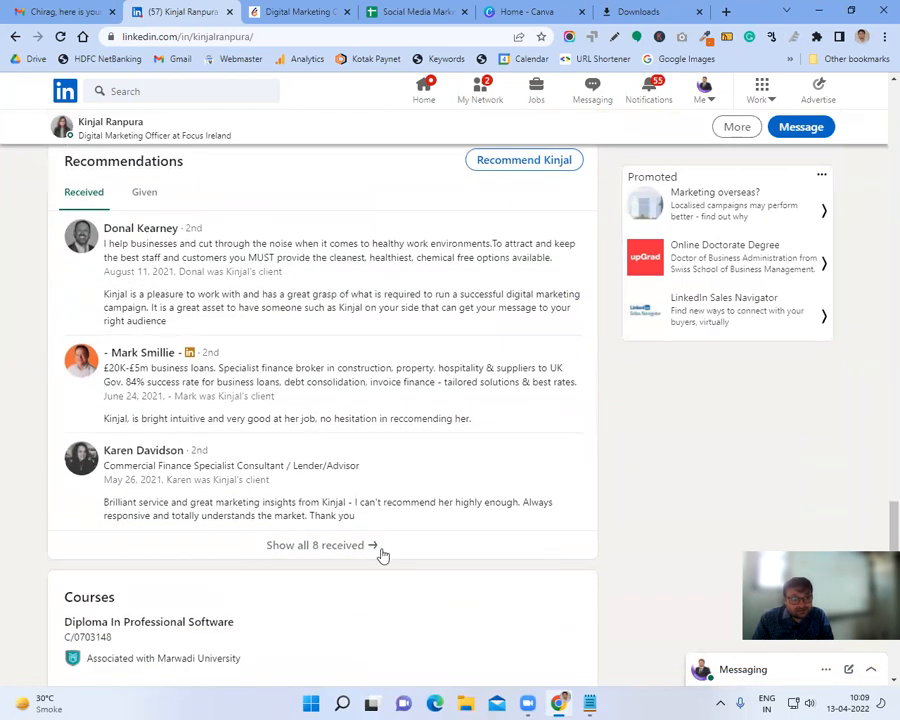
{"action": "left_click", "coordinate": [337, 553]}
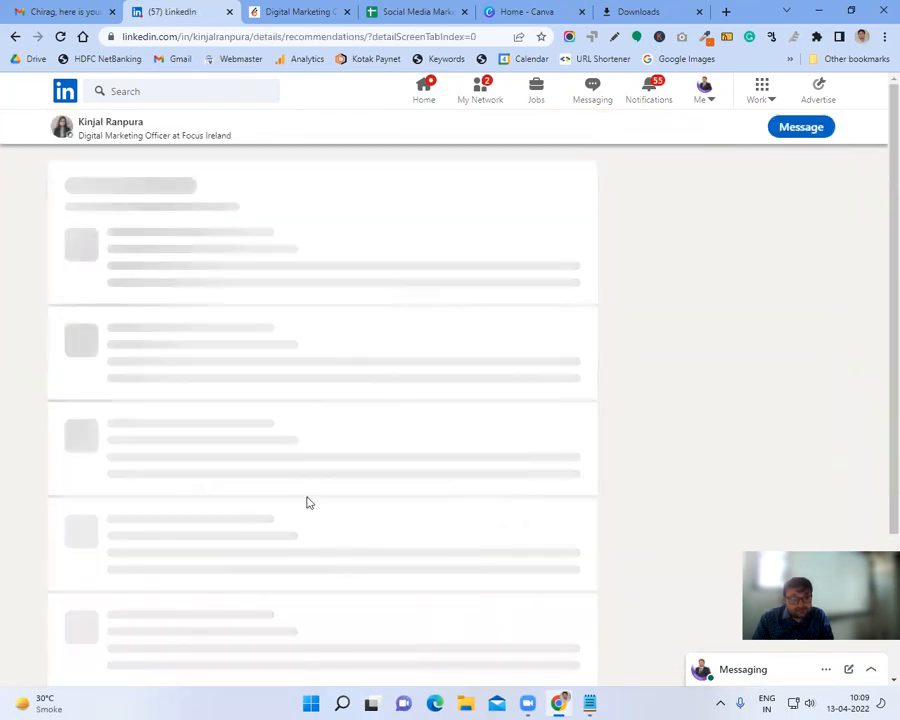
{"action": "scroll", "coordinate": [285, 421], "scroll_direction": "down", "scroll_amount": 5}
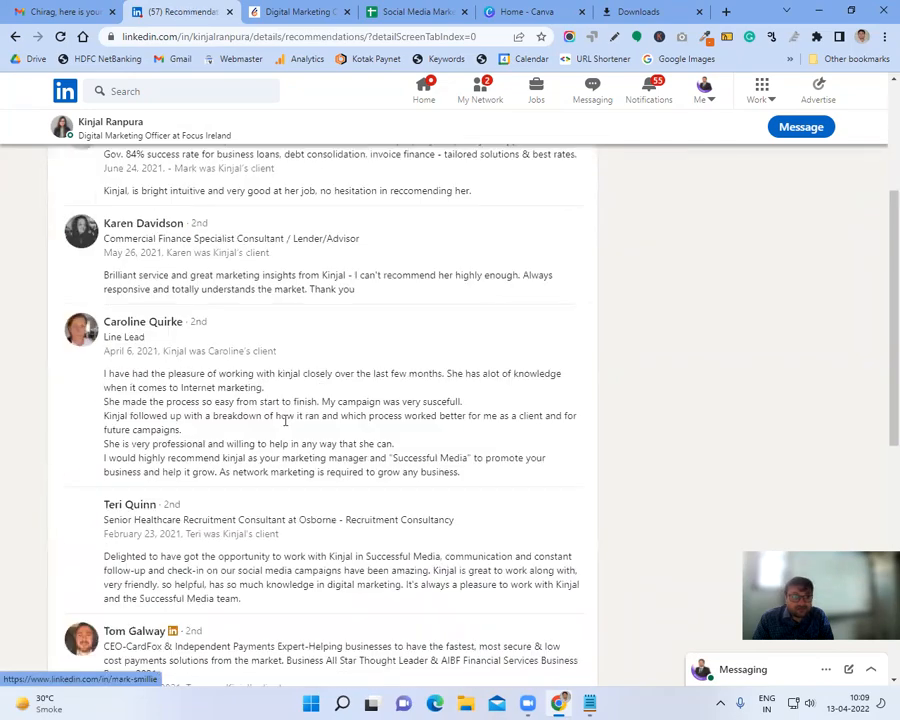
{"action": "scroll", "coordinate": [285, 421], "scroll_direction": "down", "scroll_amount": 9}
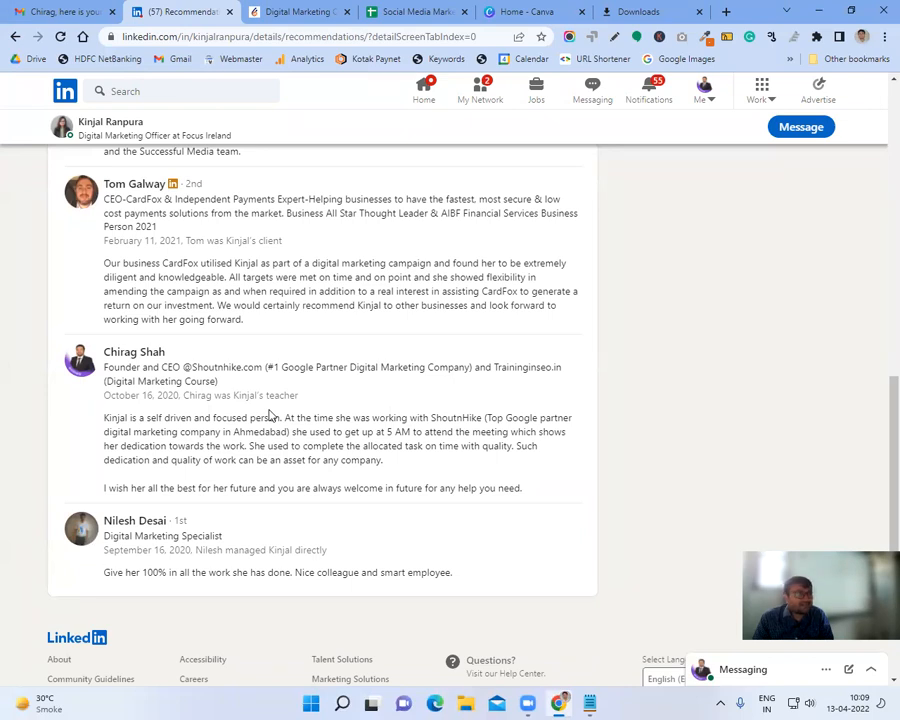
{"action": "scroll", "coordinate": [269, 416], "scroll_direction": "up", "scroll_amount": 7}
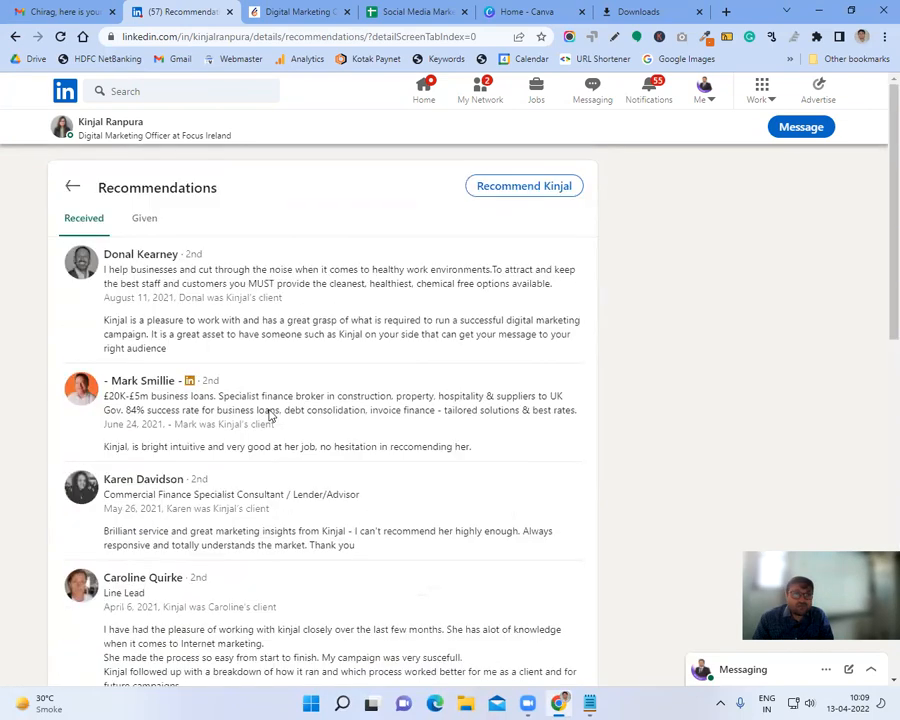
{"action": "left_click", "coordinate": [72, 189]}
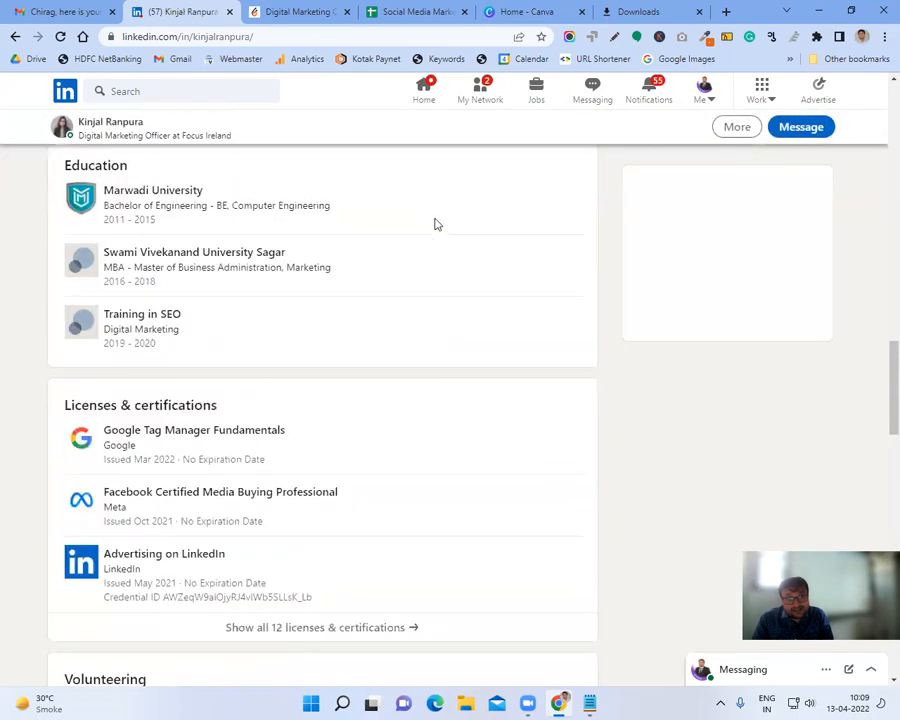
{"action": "scroll", "coordinate": [435, 224], "scroll_direction": "up", "scroll_amount": 15}
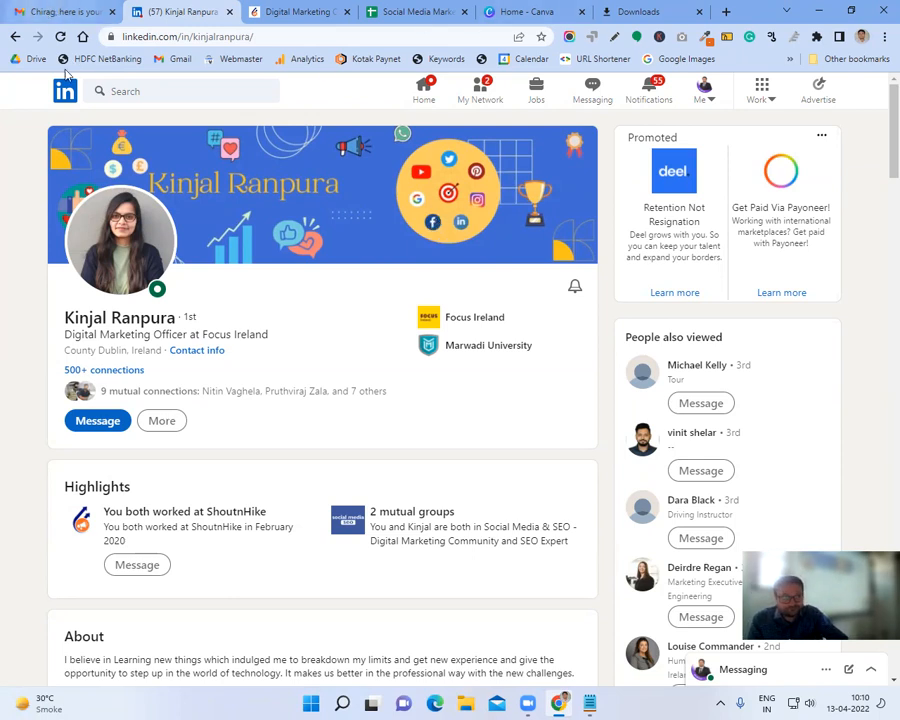
- Leave the connection's profile for the LinkedIn home feed and open your own profile
{"action": "left_click", "coordinate": [438, 94]}
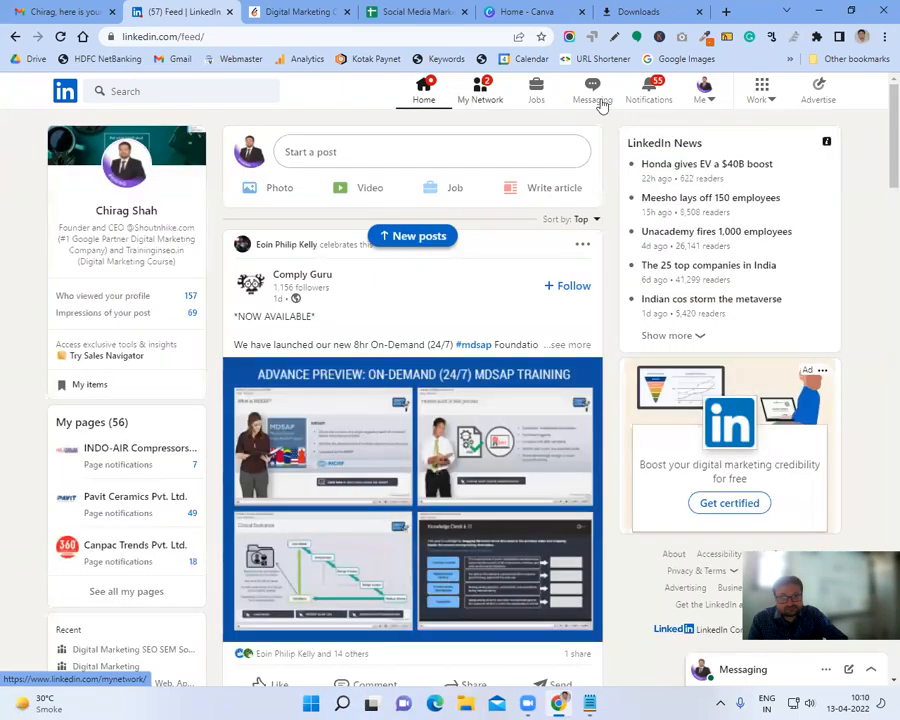
{"action": "left_click", "coordinate": [701, 102]}
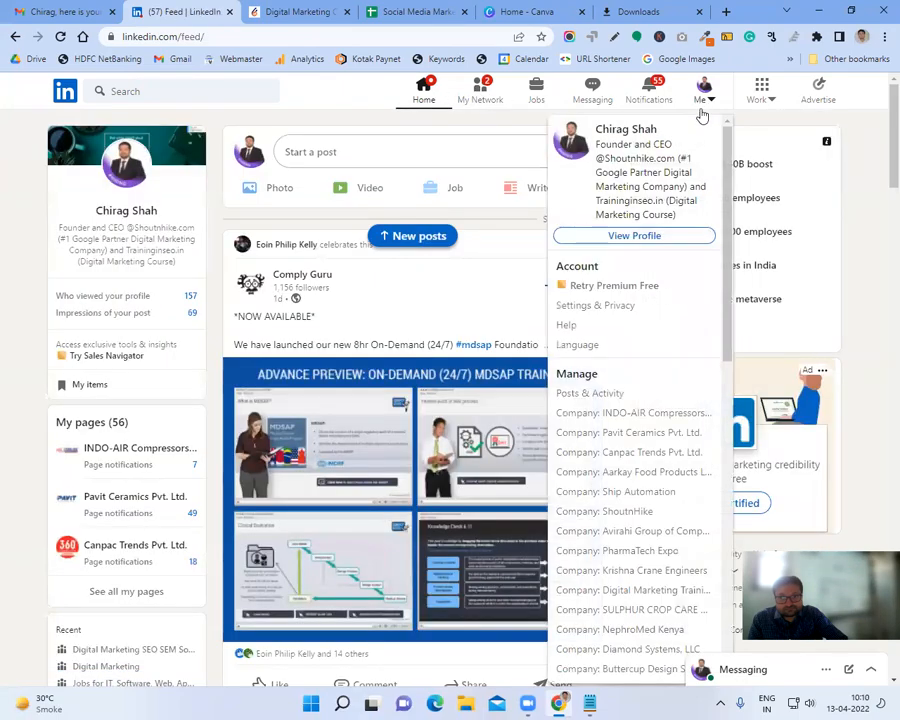
{"action": "left_click", "coordinate": [622, 239]}
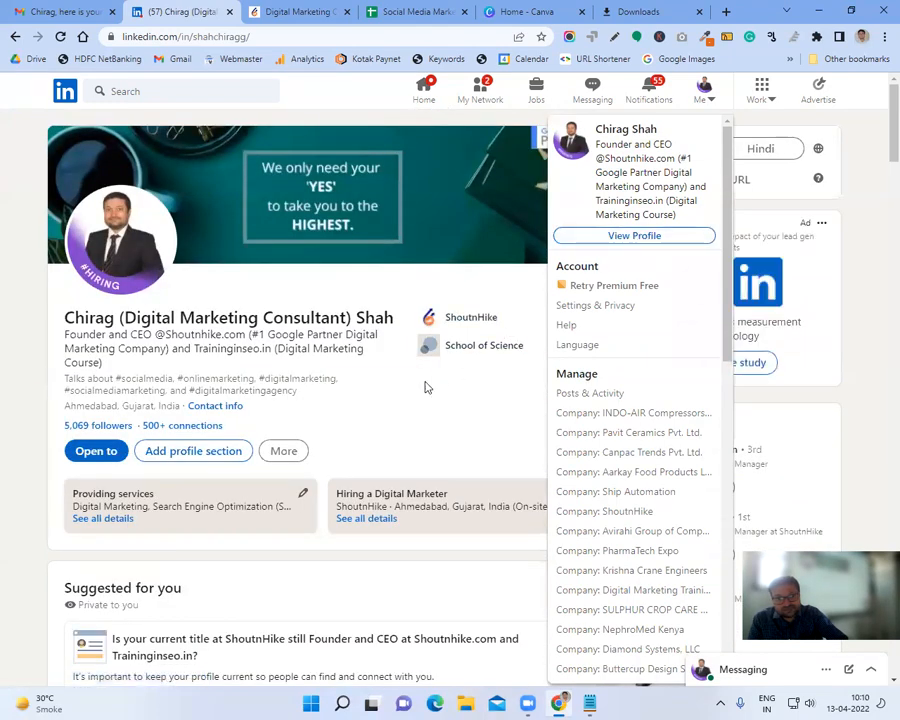
{"action": "left_click", "coordinate": [424, 386]}
- Build a resume from the LinkedIn profile without choosing a desired job title, and review its summary and experience sections
{"action": "scroll", "coordinate": [424, 388], "scroll_direction": "down", "scroll_amount": 5}
{"action": "left_click", "coordinate": [284, 171]}
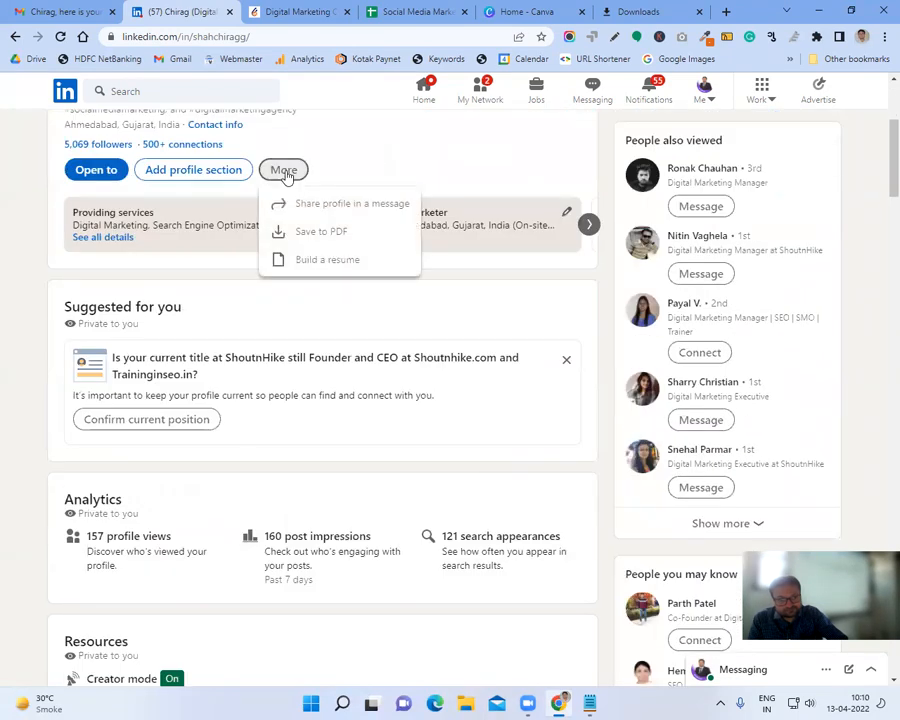
{"action": "left_click", "coordinate": [317, 264]}
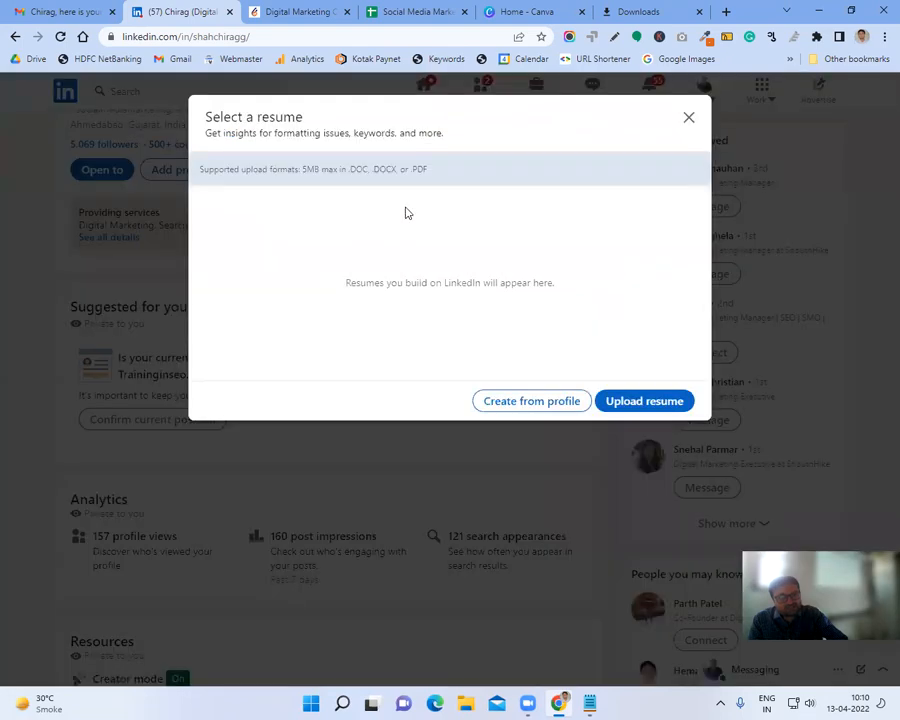
{"action": "triple_click", "coordinate": [450, 282]}
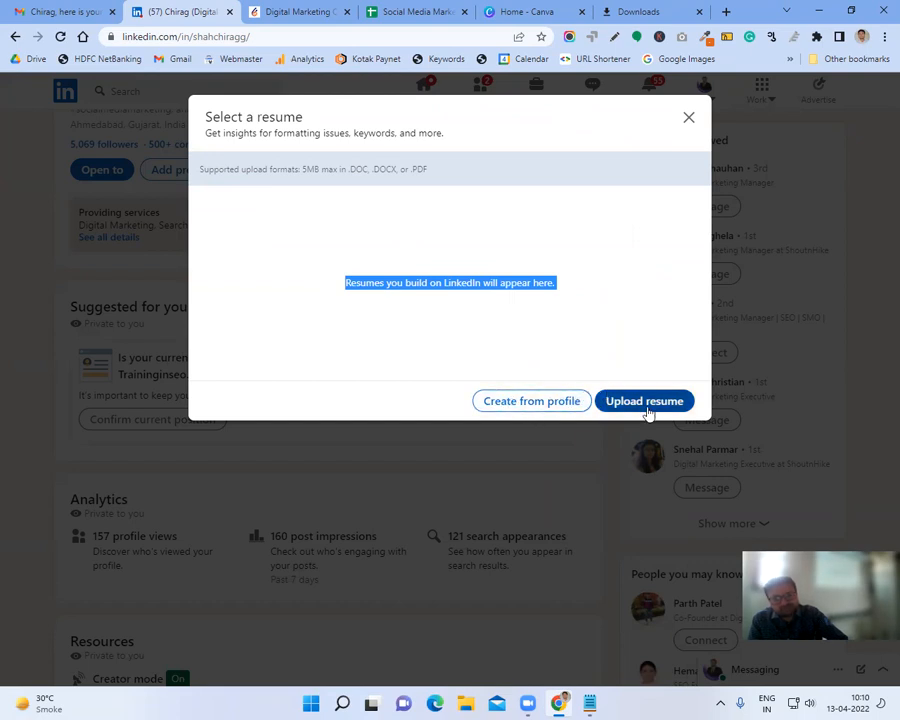
{"action": "left_click", "coordinate": [542, 403]}
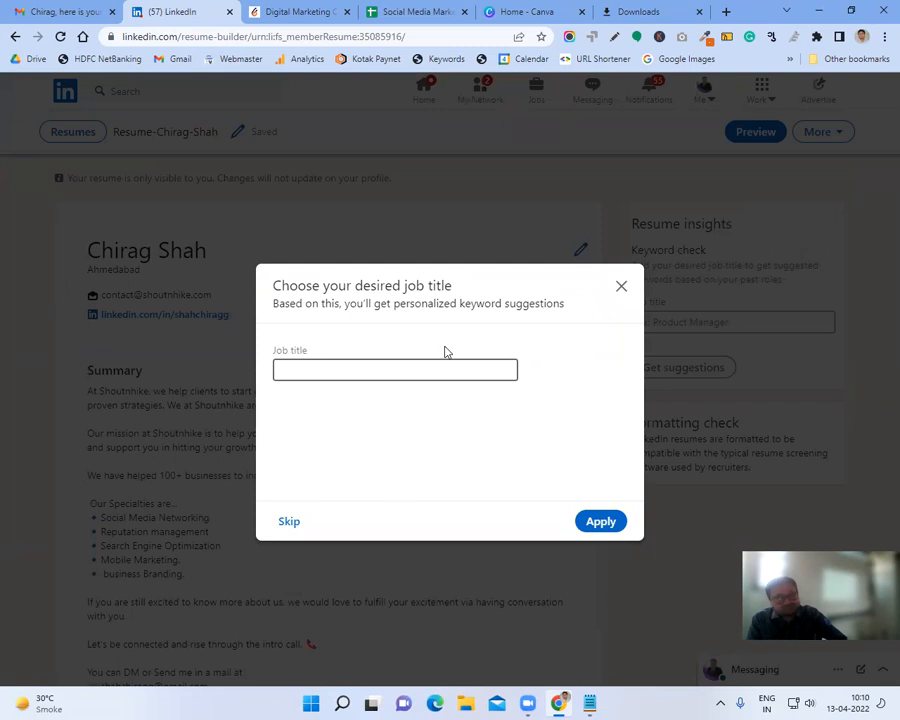
{"action": "left_click", "coordinate": [622, 286]}
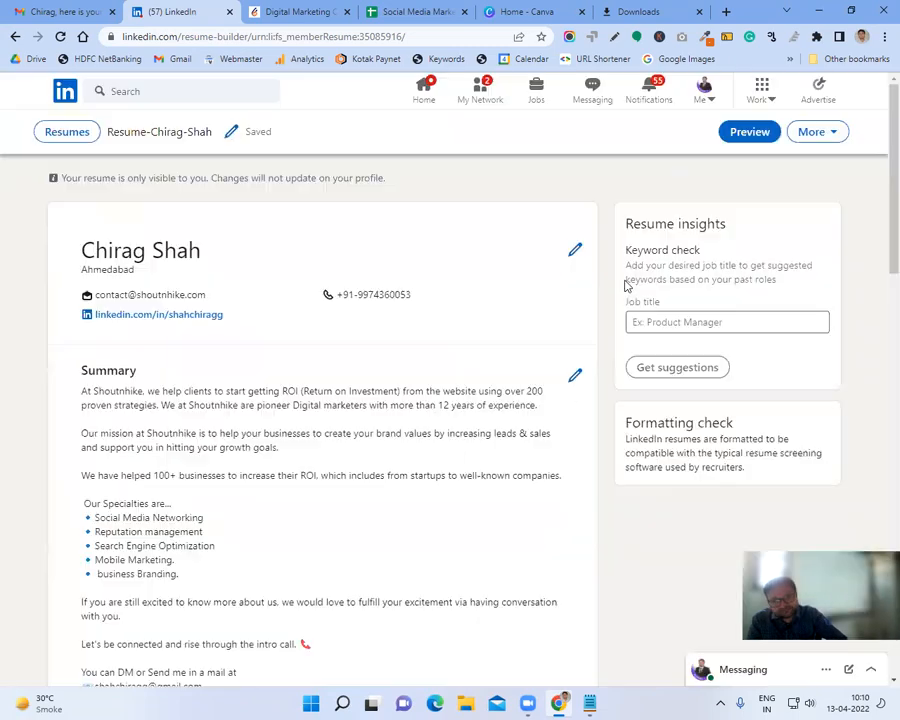
{"action": "scroll", "coordinate": [367, 273], "scroll_direction": "down", "scroll_amount": 8}
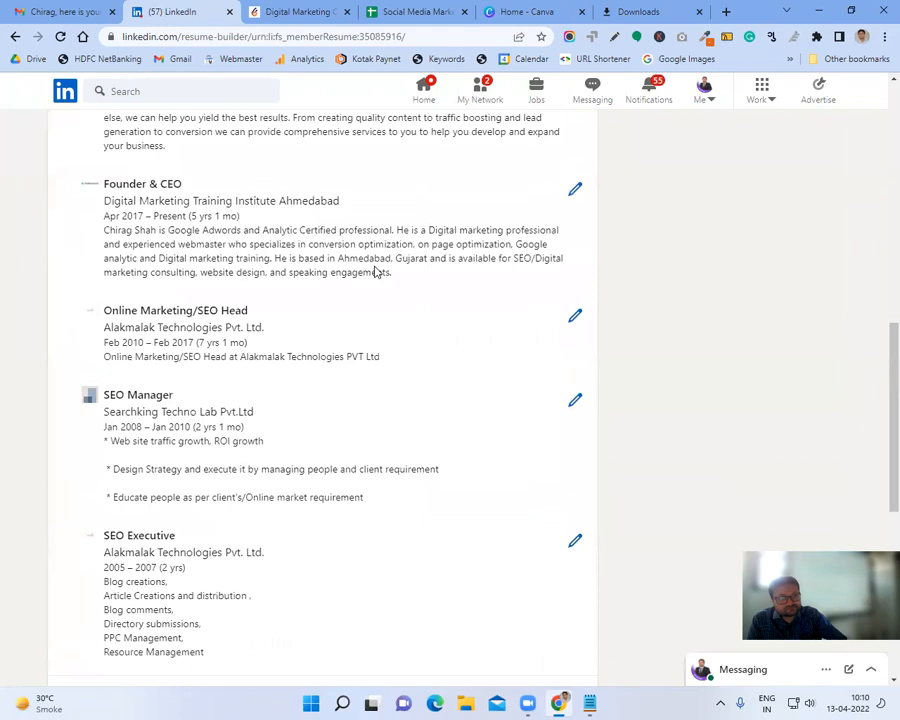
{"action": "scroll", "coordinate": [375, 268], "scroll_direction": "down", "scroll_amount": 5}
{"action": "scroll", "coordinate": [375, 268], "scroll_direction": "up", "scroll_amount": 15}
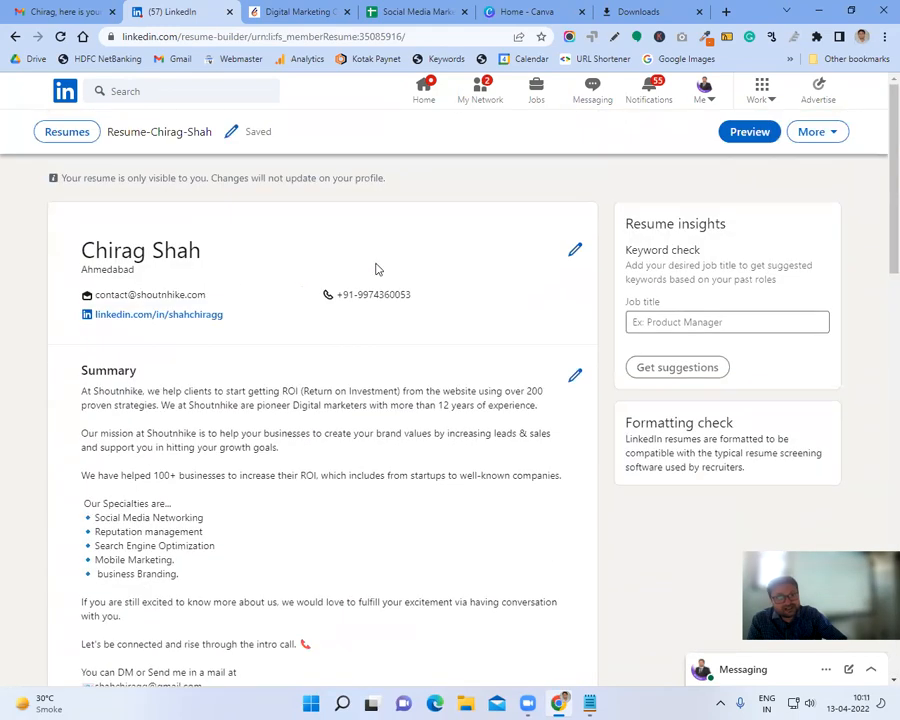
- Delete the resume generated from the profile and confirm its removal
{"action": "left_click", "coordinate": [812, 132]}
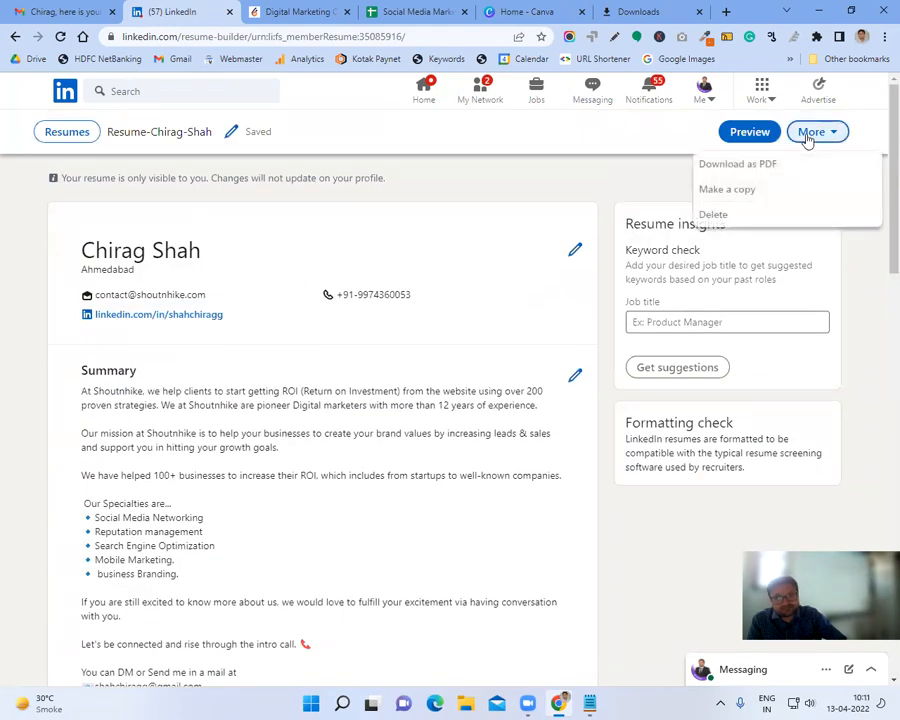
{"action": "left_click", "coordinate": [710, 215]}
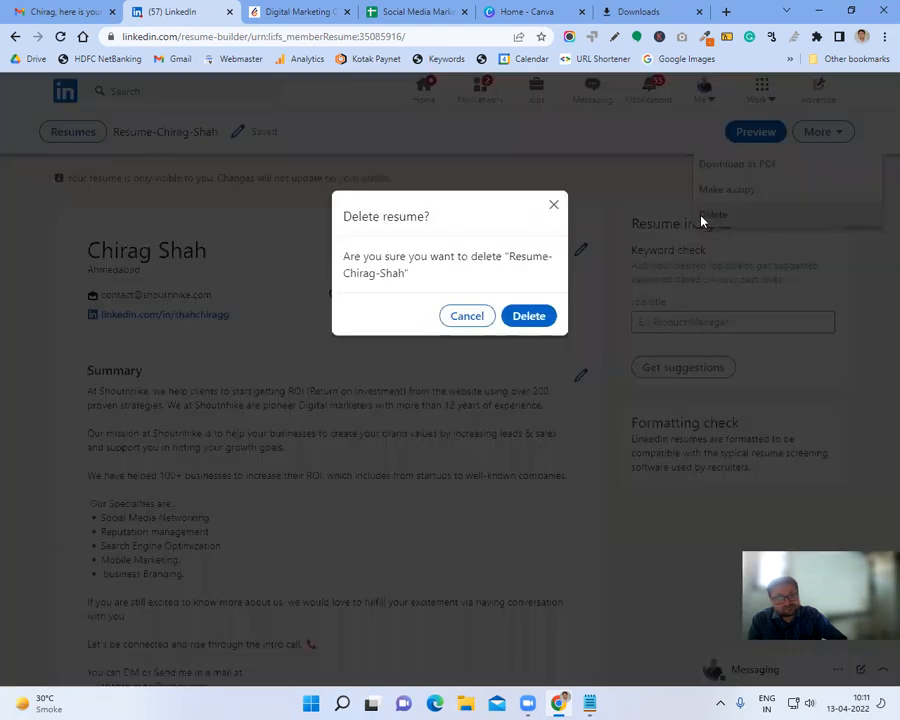
{"action": "left_click", "coordinate": [548, 320]}
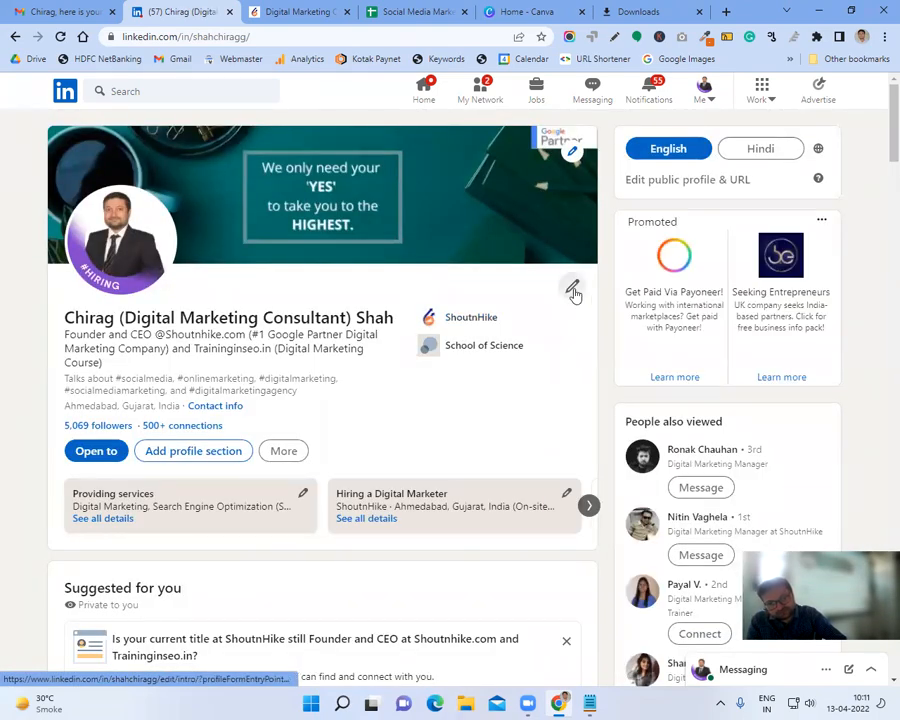
- Confirm the current position at ShoutnHike through the profile suggestion, checking the experience details and saving them
{"action": "scroll", "coordinate": [323, 363], "scroll_direction": "down", "scroll_amount": 1}
{"action": "scroll", "coordinate": [323, 363], "scroll_direction": "down", "scroll_amount": 2}
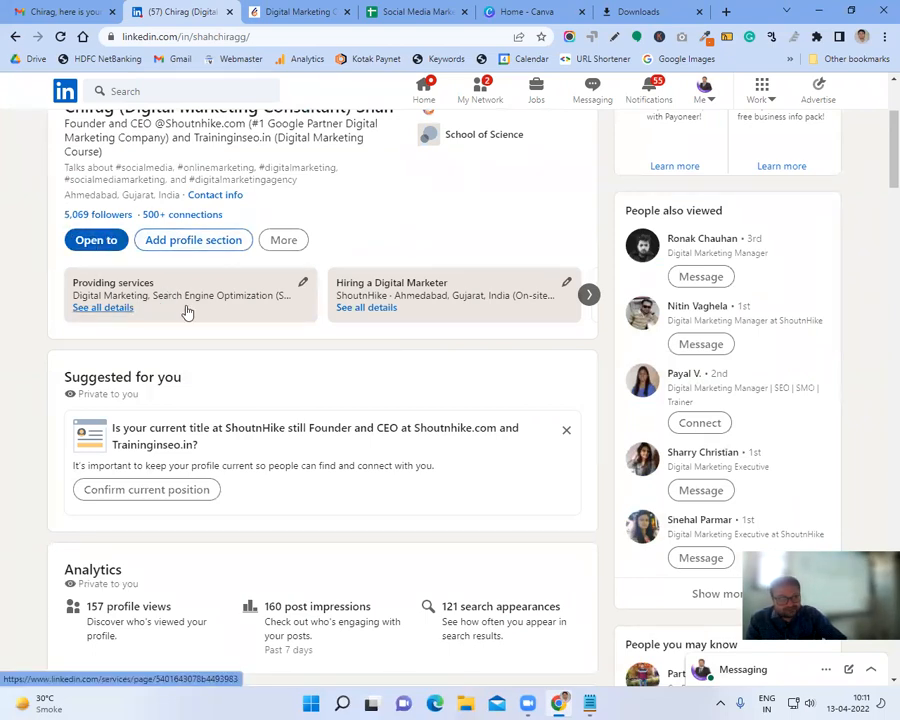
{"action": "scroll", "coordinate": [226, 310], "scroll_direction": "down", "scroll_amount": 3}
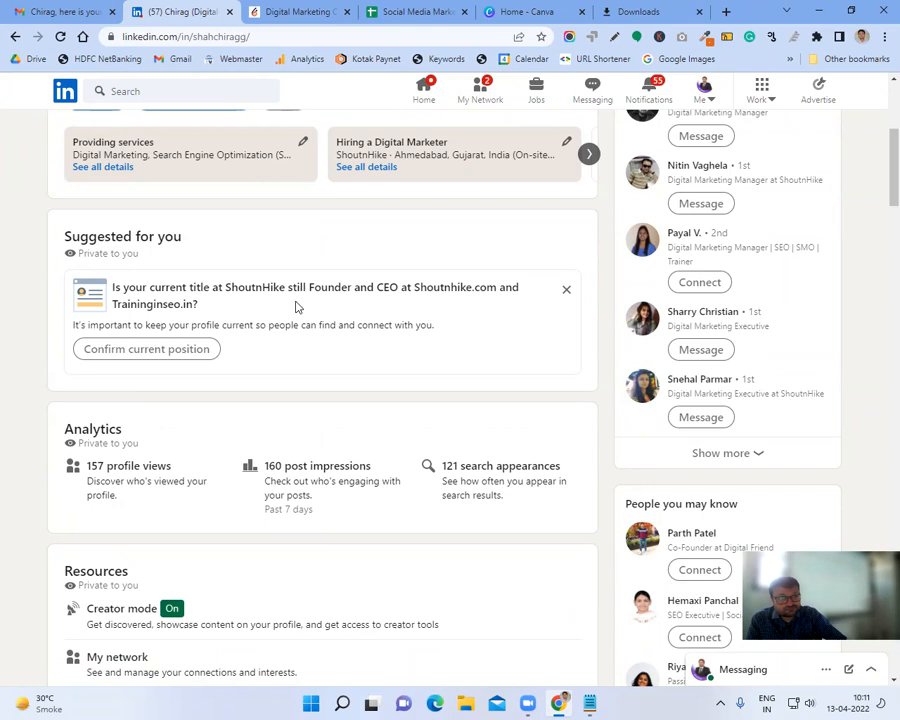
{"action": "left_click", "coordinate": [179, 355]}
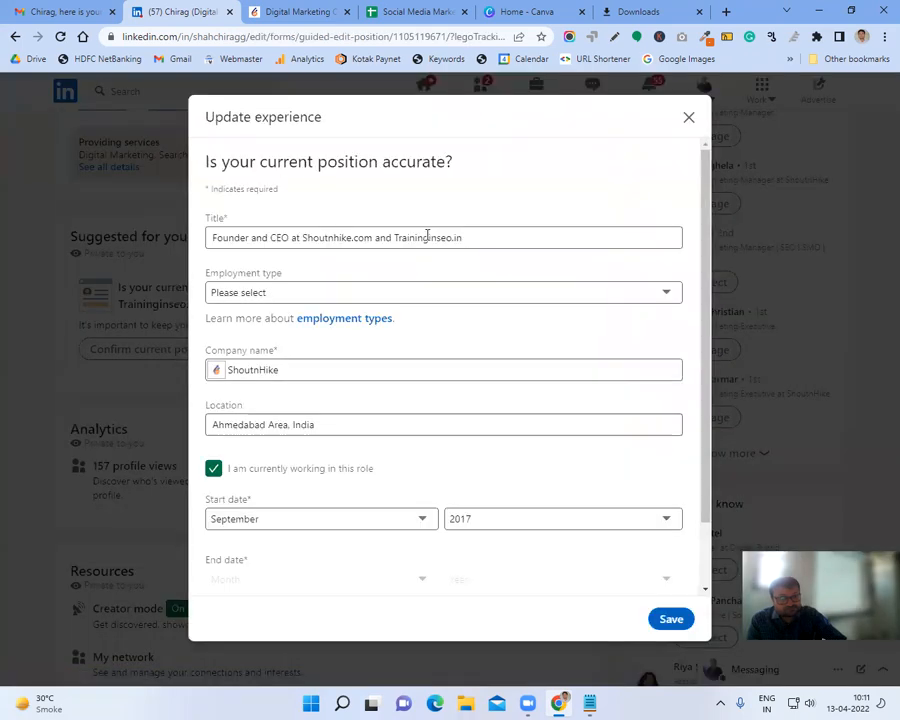
{"action": "scroll", "coordinate": [456, 284], "scroll_direction": "down", "scroll_amount": 2}
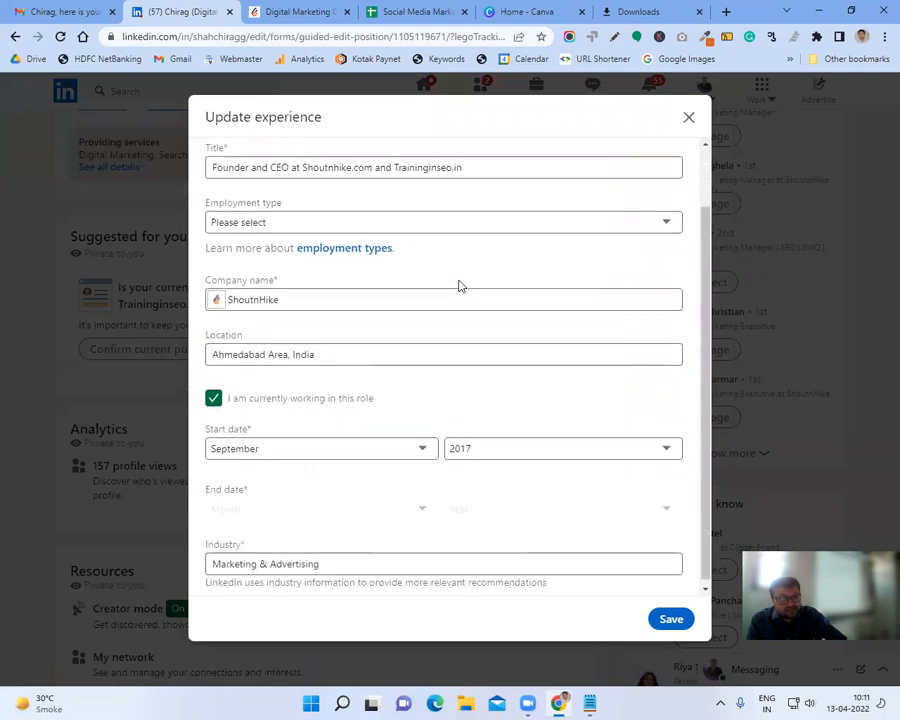
{"action": "left_click", "coordinate": [669, 618]}
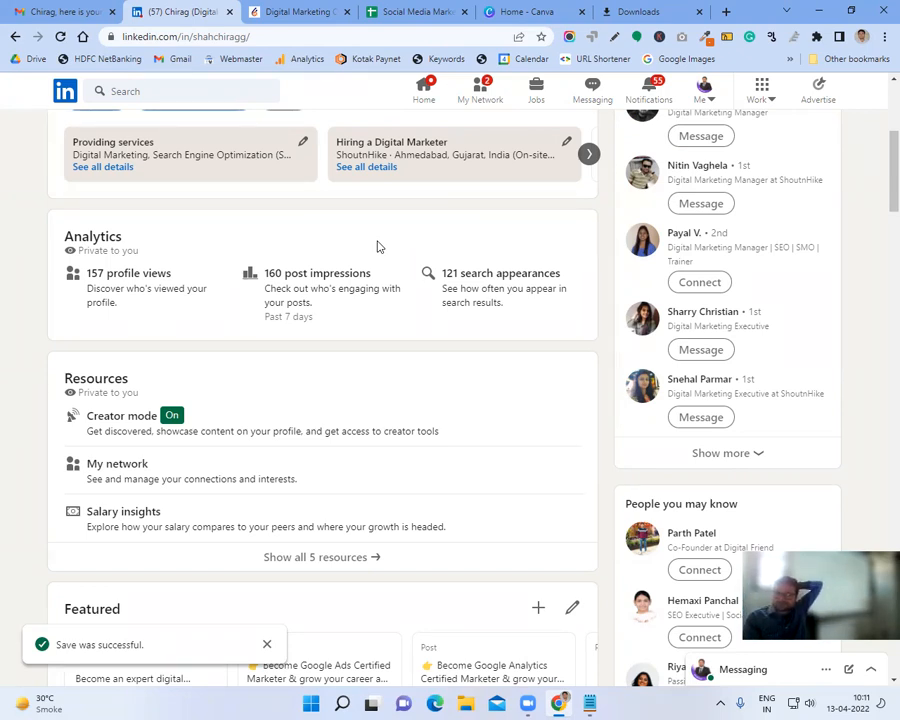
- Open the profile views analytics in a new browser tab, close the Digital Marketing tab and review who viewed the profile
{"action": "right_click", "coordinate": [141, 275]}
{"action": "left_click", "coordinate": [167, 283]}
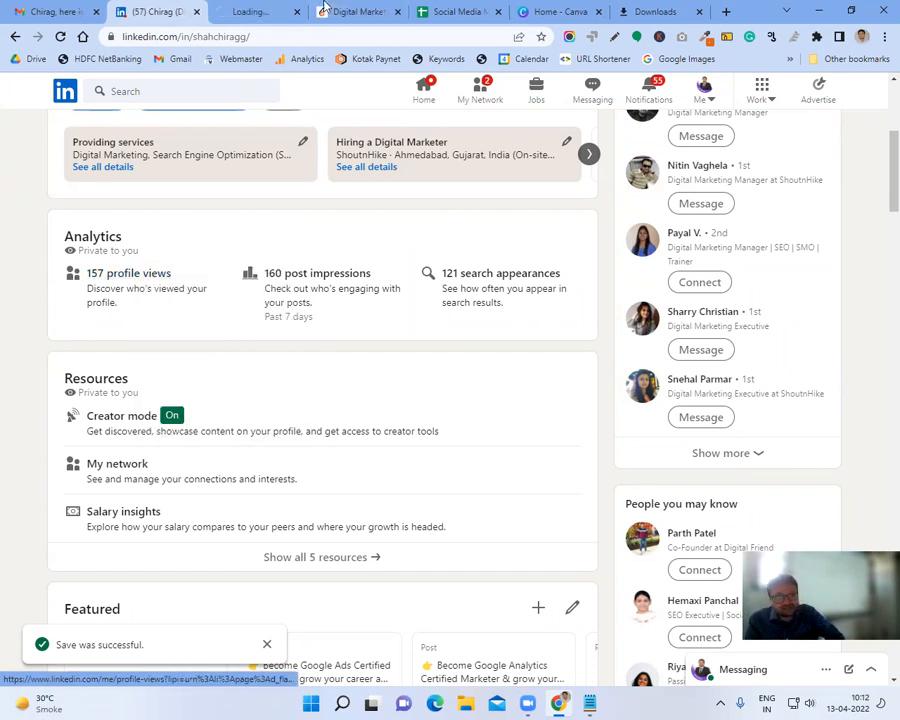
{"action": "left_click", "coordinate": [252, 10]}
{"action": "left_click", "coordinate": [397, 11]}
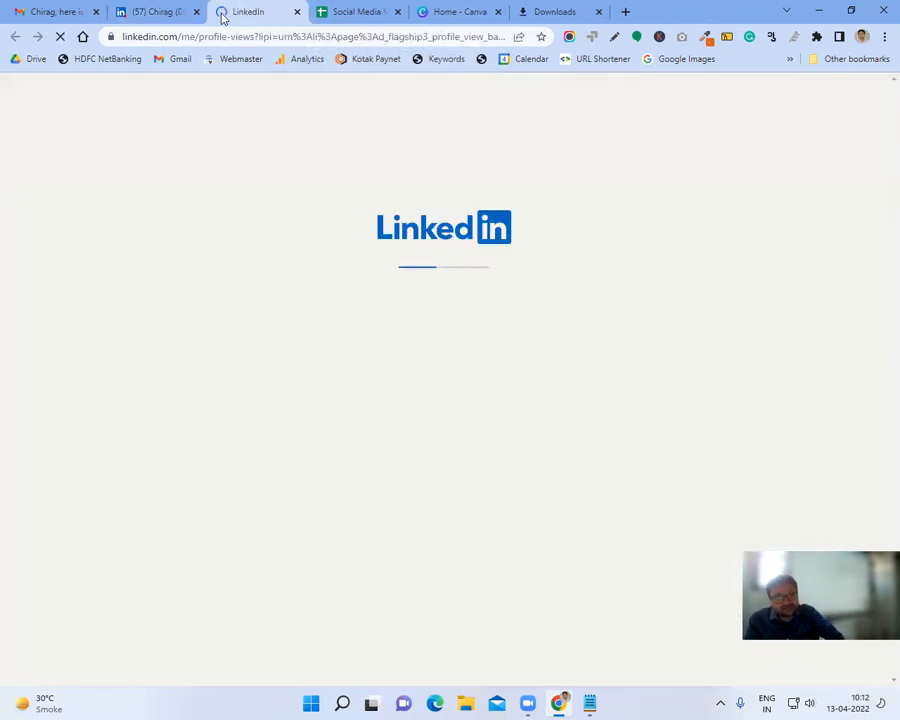
{"action": "left_click", "coordinate": [230, 37]}
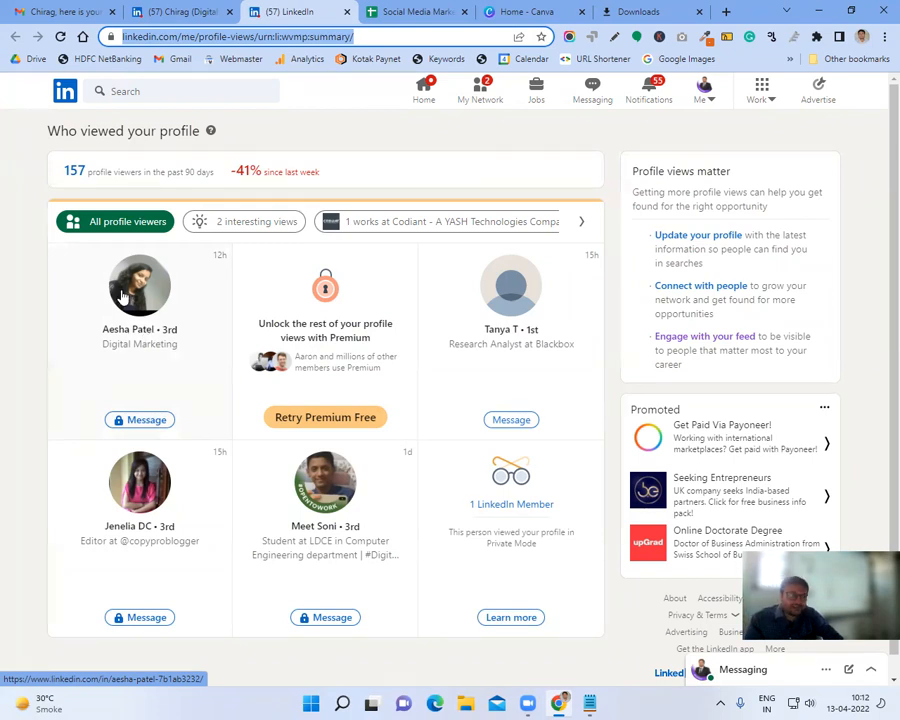
- Open the post impressions analytics from the profile, close the profile viewers tab and review content performance and top engagement demographics
{"action": "left_click", "coordinate": [139, 10]}
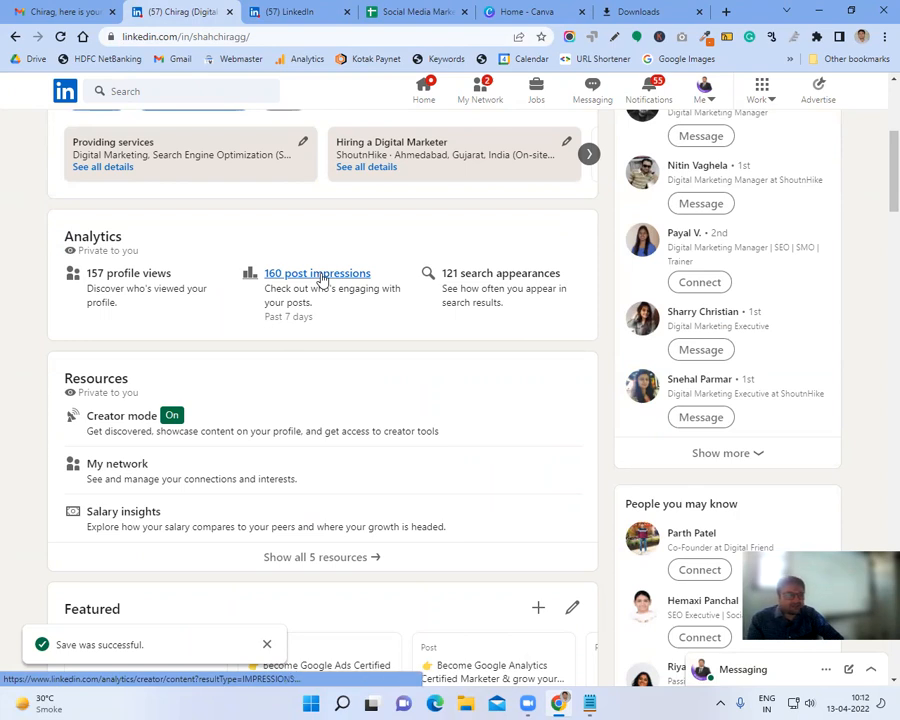
{"action": "left_click", "coordinate": [321, 277]}
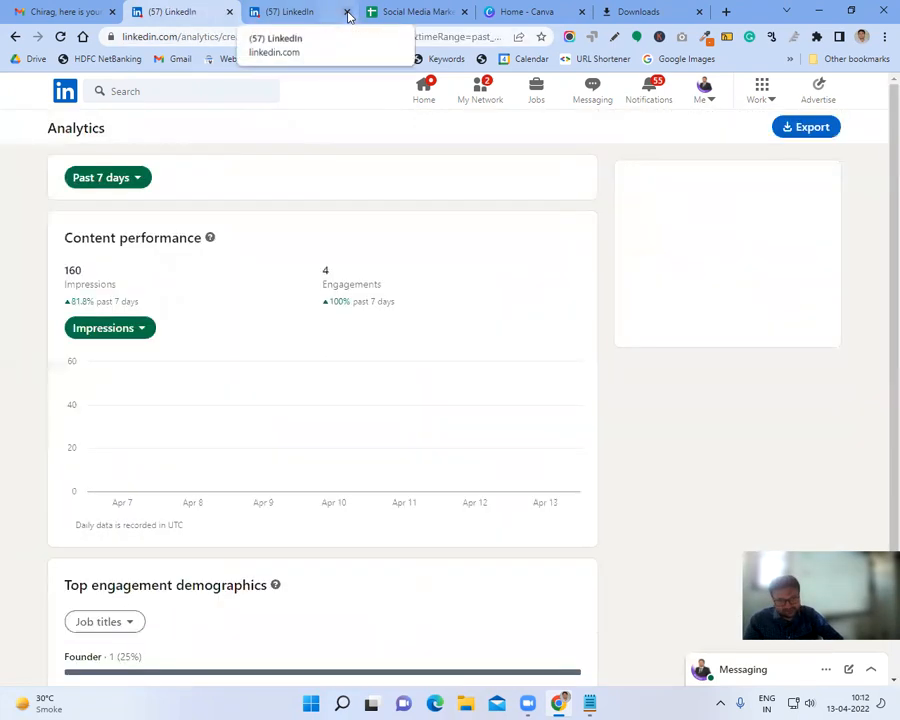
{"action": "left_click", "coordinate": [347, 12]}
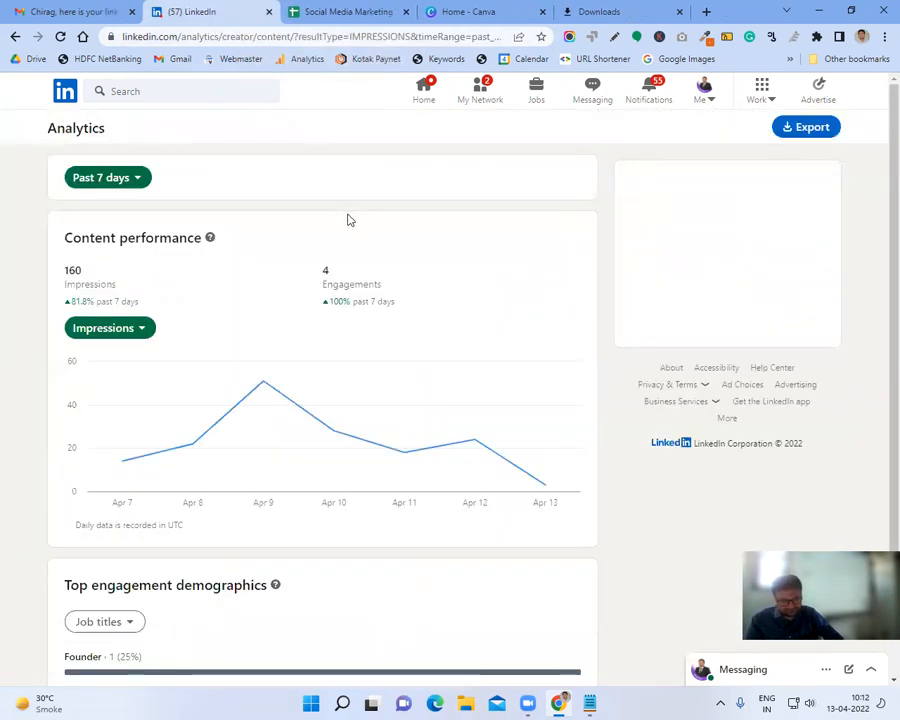
{"action": "scroll", "coordinate": [375, 325], "scroll_direction": "down", "scroll_amount": 2}
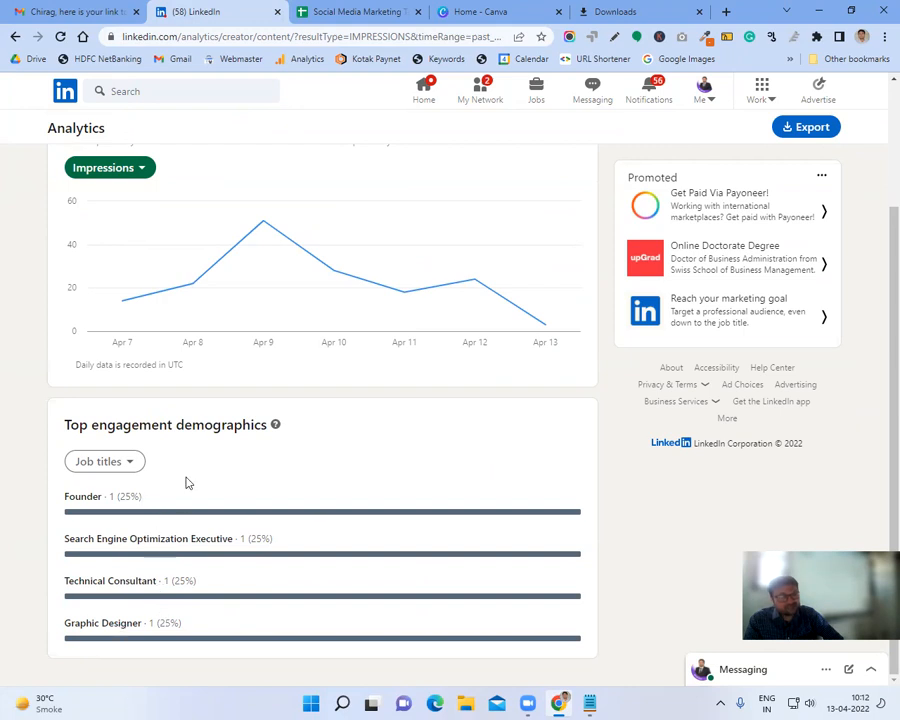
- Return to the profile, open the search appearances analytics, review the keywords and searchers' companies, and go back to the profile
{"action": "left_click", "coordinate": [14, 37]}
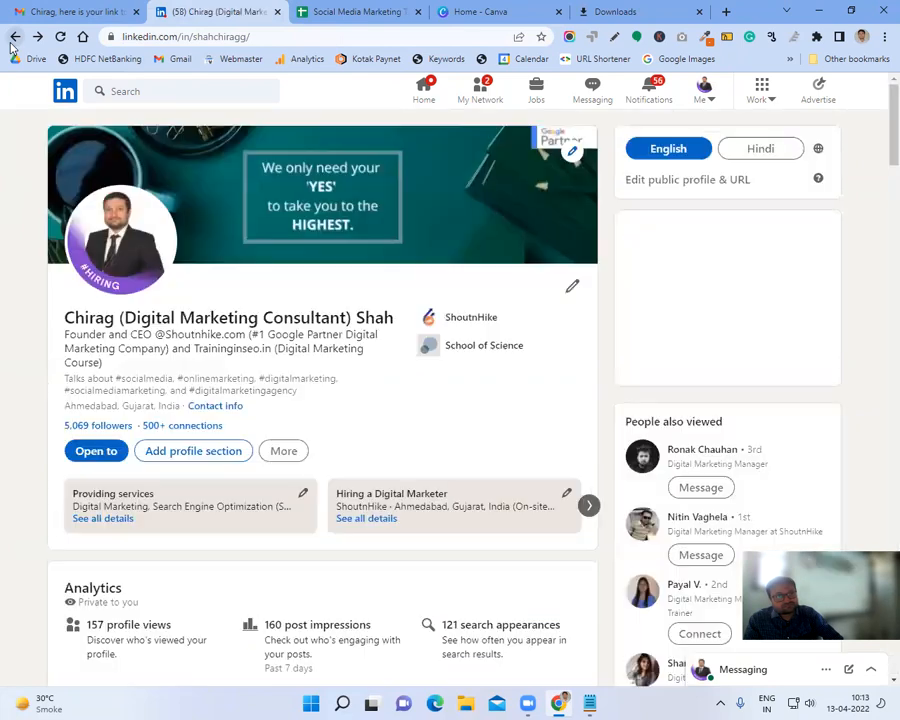
{"action": "scroll", "coordinate": [354, 266], "scroll_direction": "down", "scroll_amount": 3}
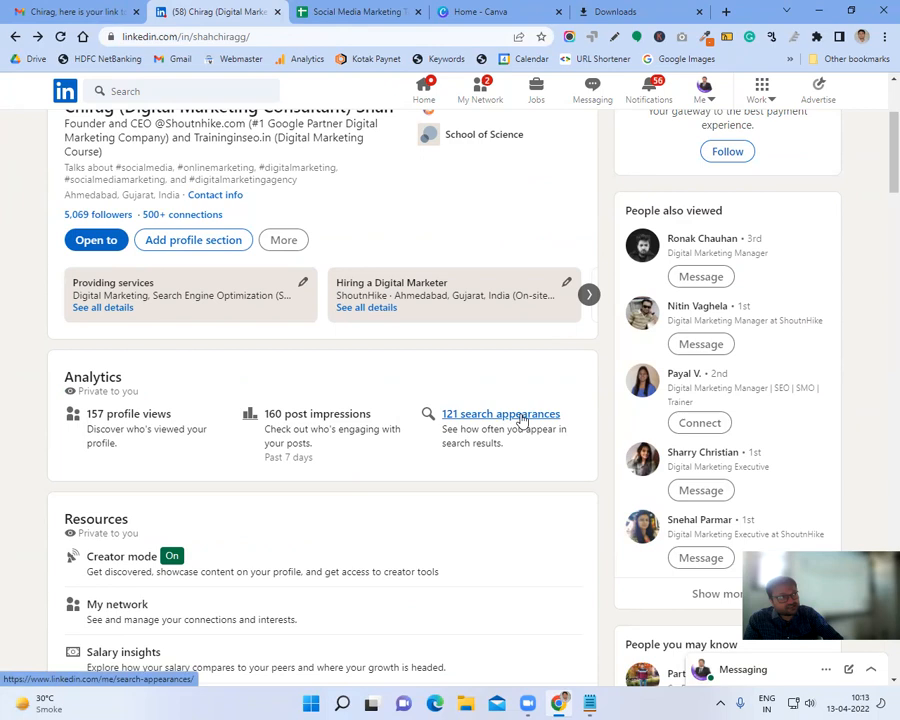
{"action": "left_click", "coordinate": [520, 416]}
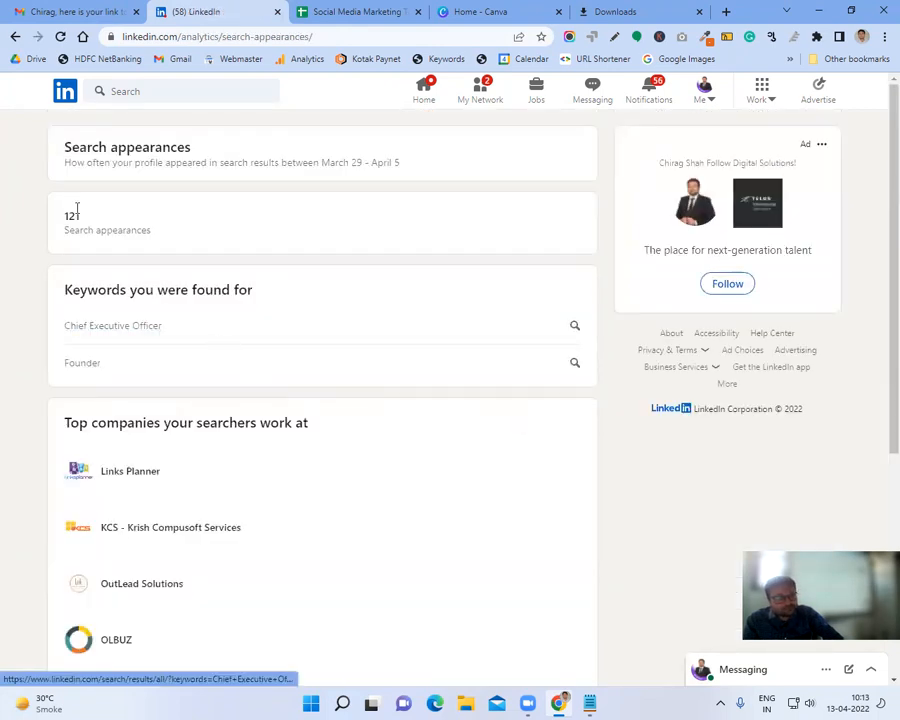
{"action": "left_click", "coordinate": [15, 37]}
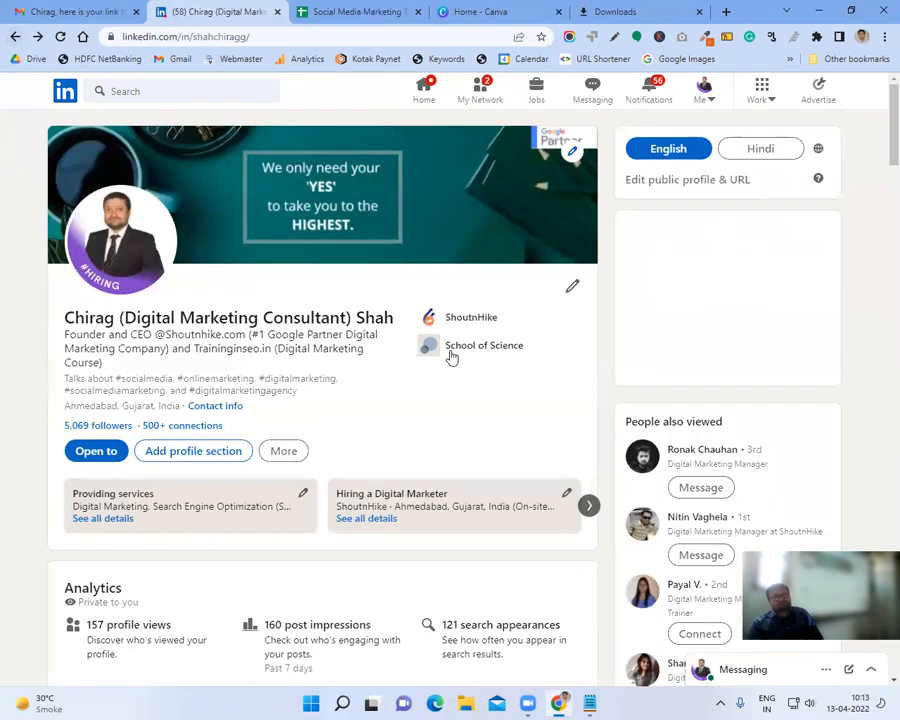
- Open the Featured section for editing, review the kinds of content that can be added, and return to the profile
{"action": "scroll", "coordinate": [453, 357], "scroll_direction": "down", "scroll_amount": 5}
{"action": "scroll", "coordinate": [453, 357], "scroll_direction": "down", "scroll_amount": 3}
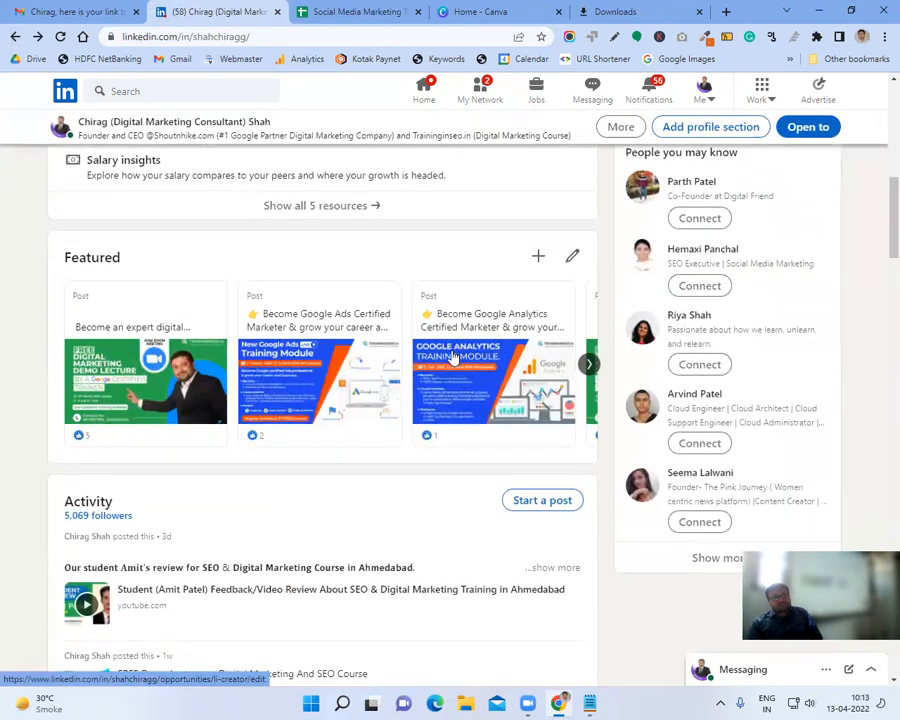
{"action": "left_click", "coordinate": [572, 256]}
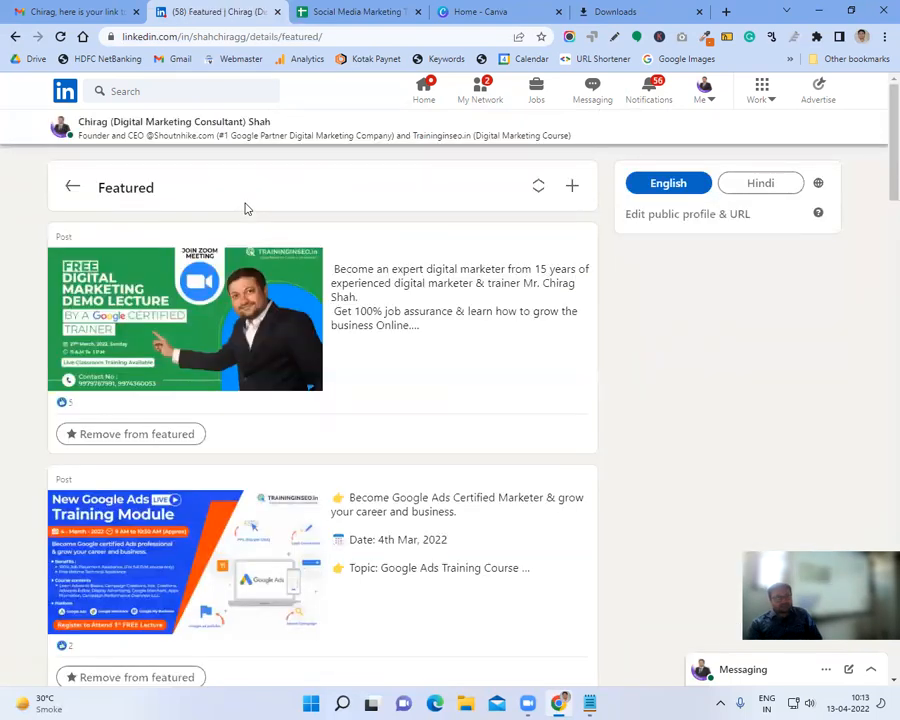
{"action": "left_click", "coordinate": [572, 190]}
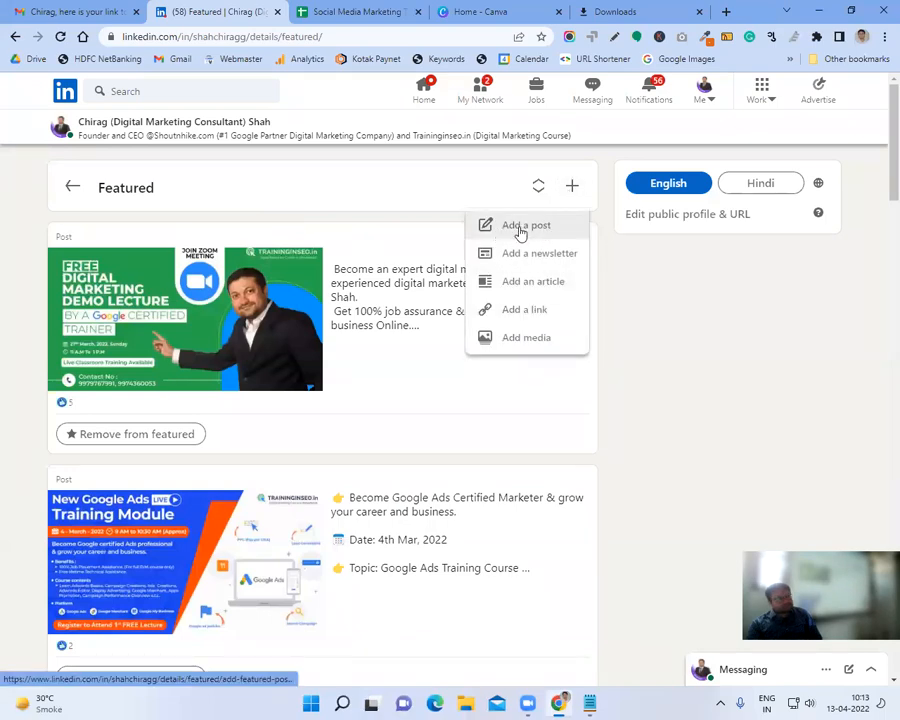
{"action": "left_click", "coordinate": [331, 208]}
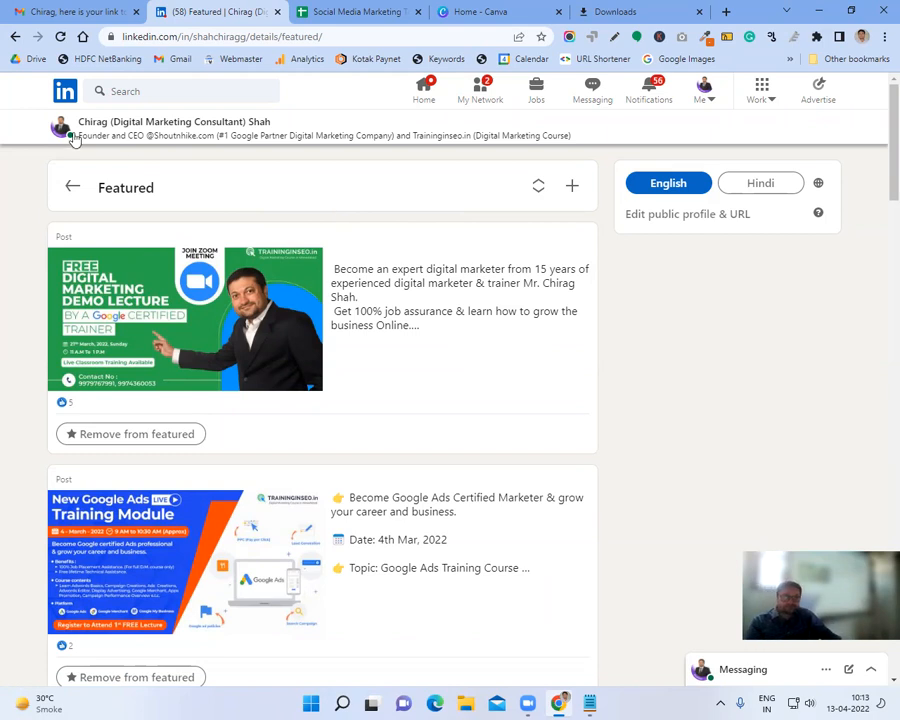
{"action": "left_click", "coordinate": [71, 187]}
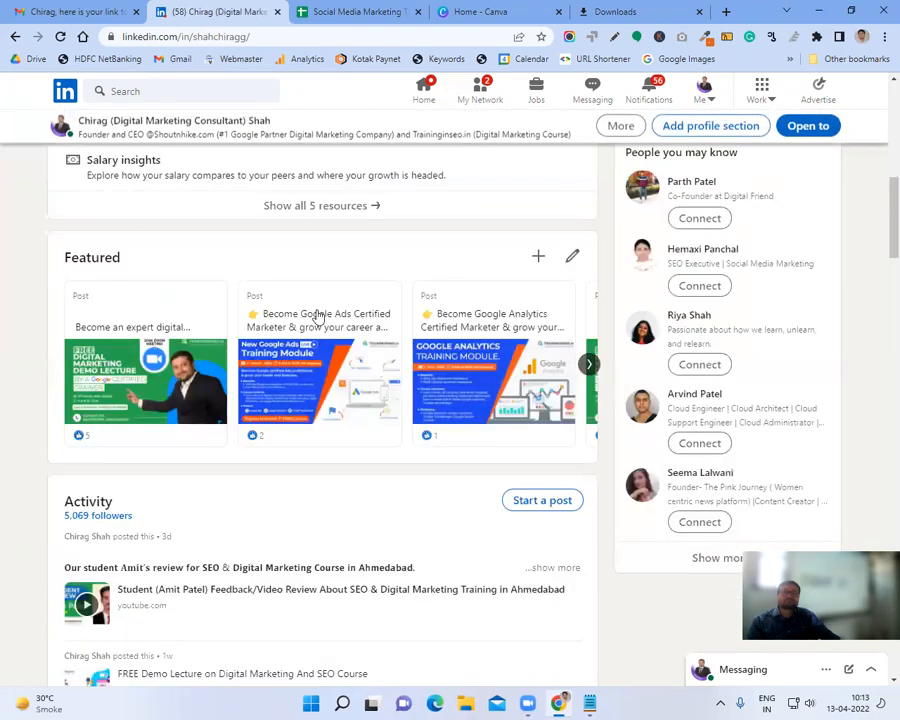
- Start a post from the Activity section, review all the content types it can include, and close it without posting
{"action": "scroll", "coordinate": [314, 314], "scroll_direction": "down", "scroll_amount": 3}
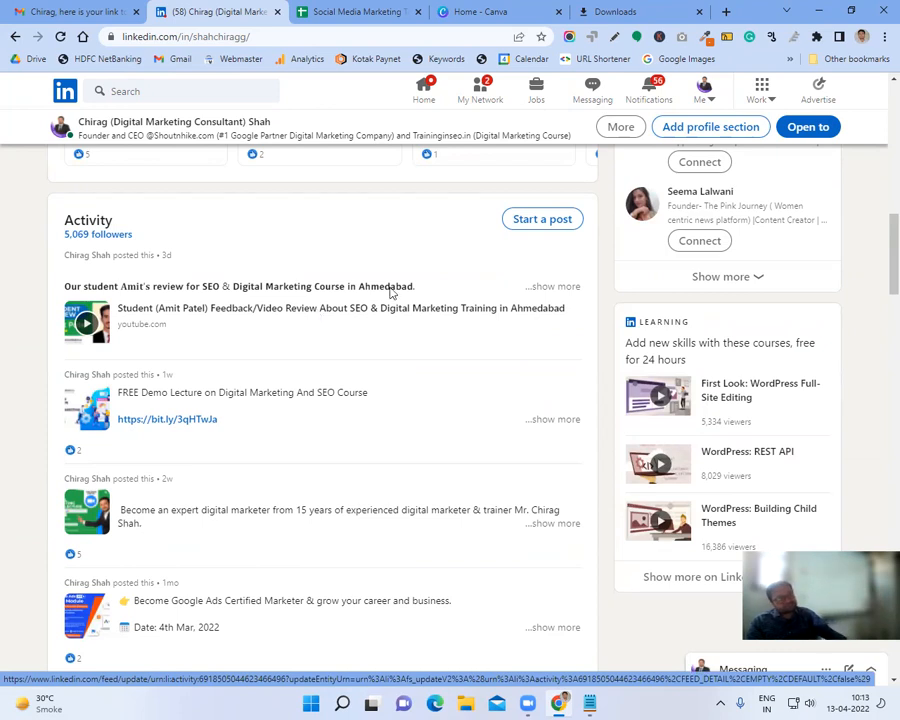
{"action": "left_click", "coordinate": [538, 221]}
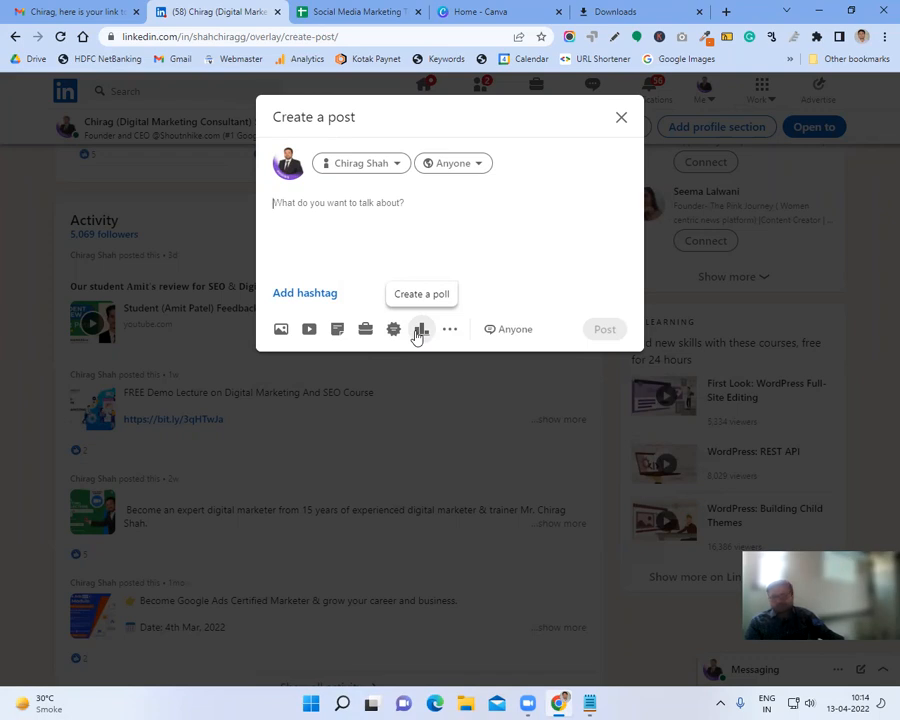
{"action": "left_click", "coordinate": [454, 334]}
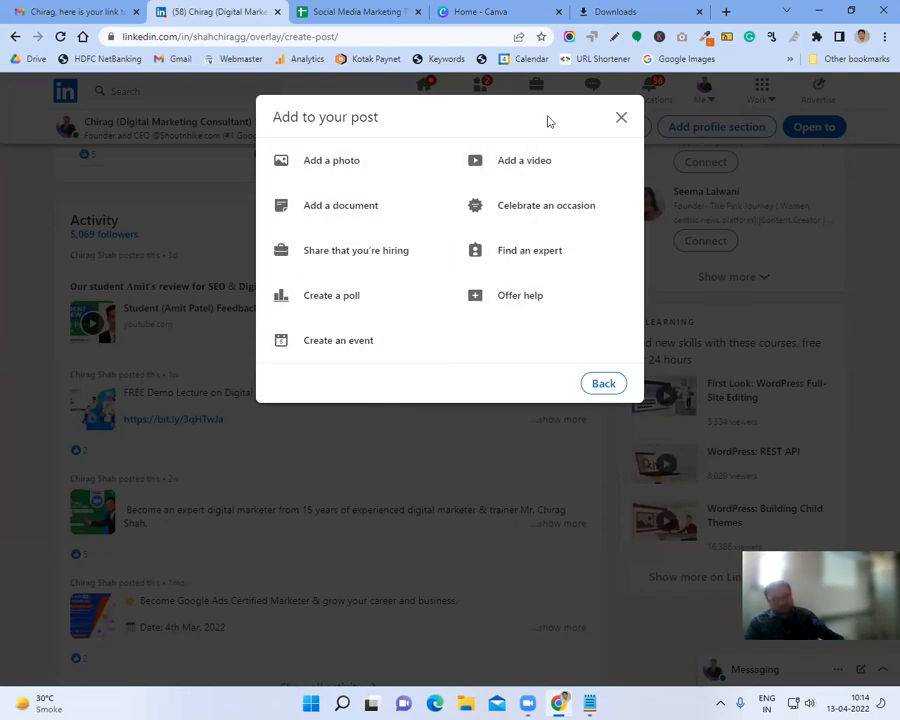
{"action": "left_click", "coordinate": [621, 117]}
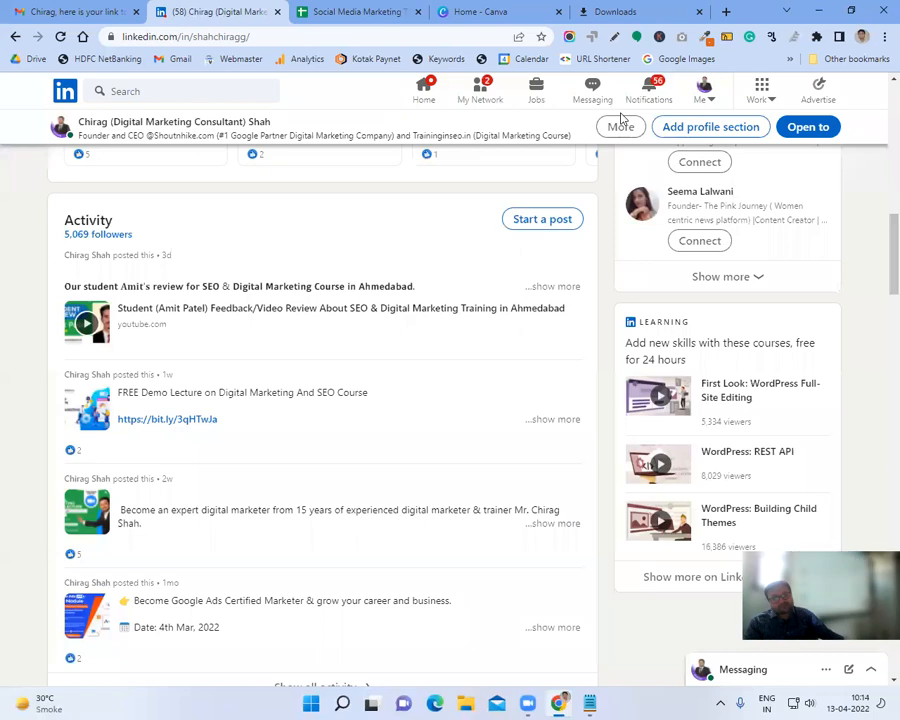
- Start another post, try the Connections only and No one comment permissions, and close the comment settings without saving
{"action": "left_click", "coordinate": [531, 224]}
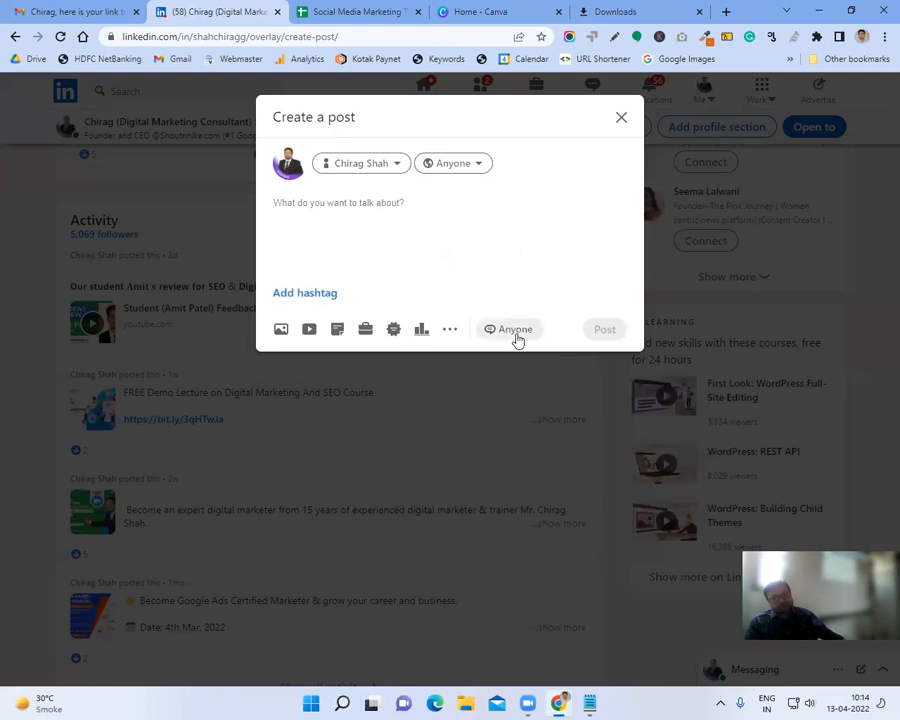
{"action": "left_click", "coordinate": [516, 340]}
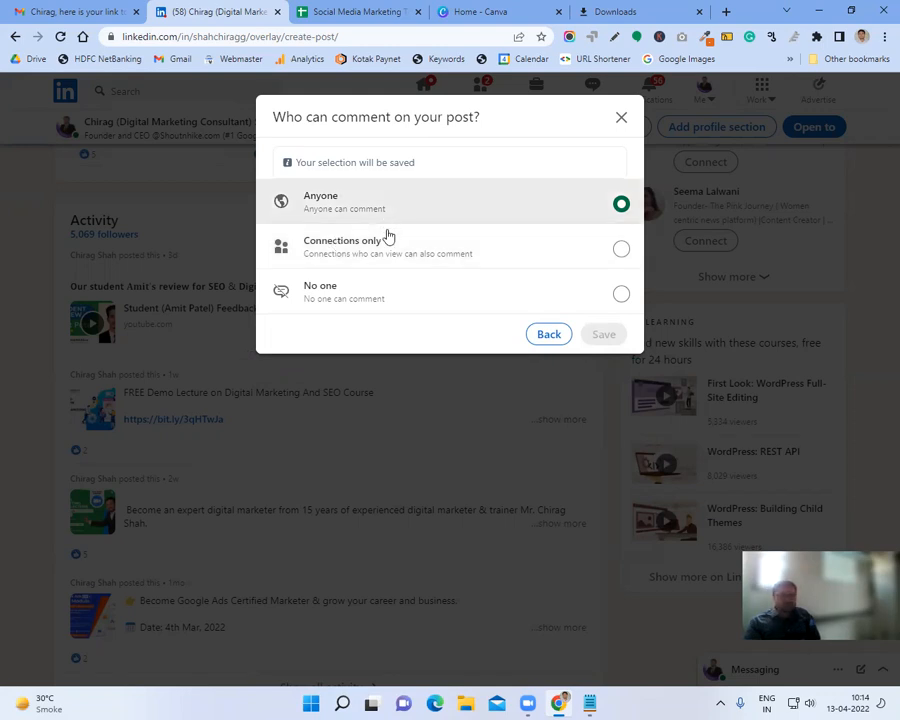
{"action": "left_click", "coordinate": [621, 251]}
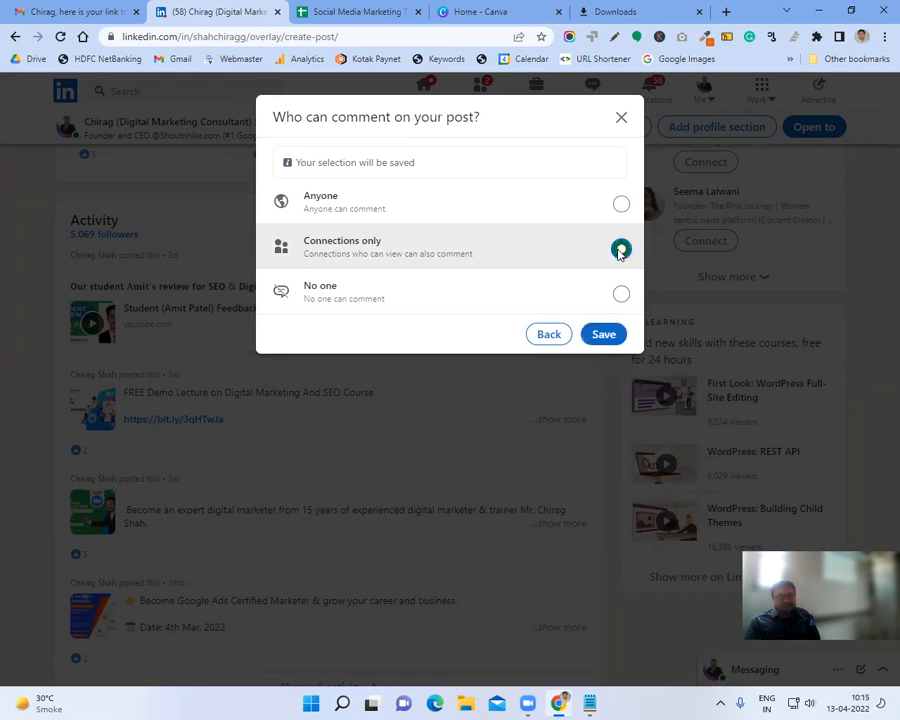
{"action": "left_click", "coordinate": [621, 295]}
{"action": "left_click", "coordinate": [621, 249]}
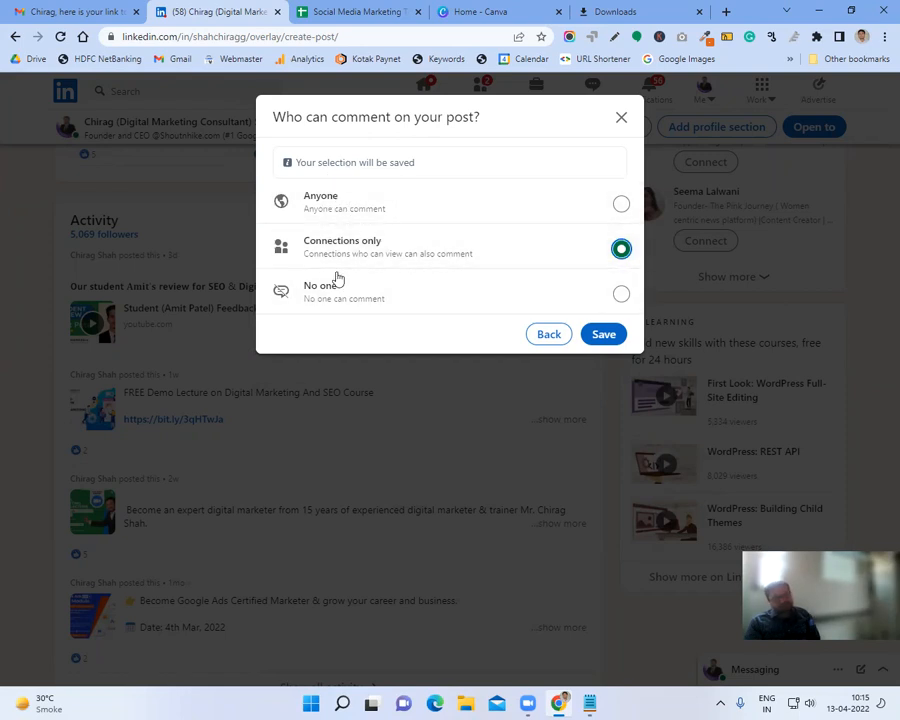
{"action": "left_click", "coordinate": [620, 118]}
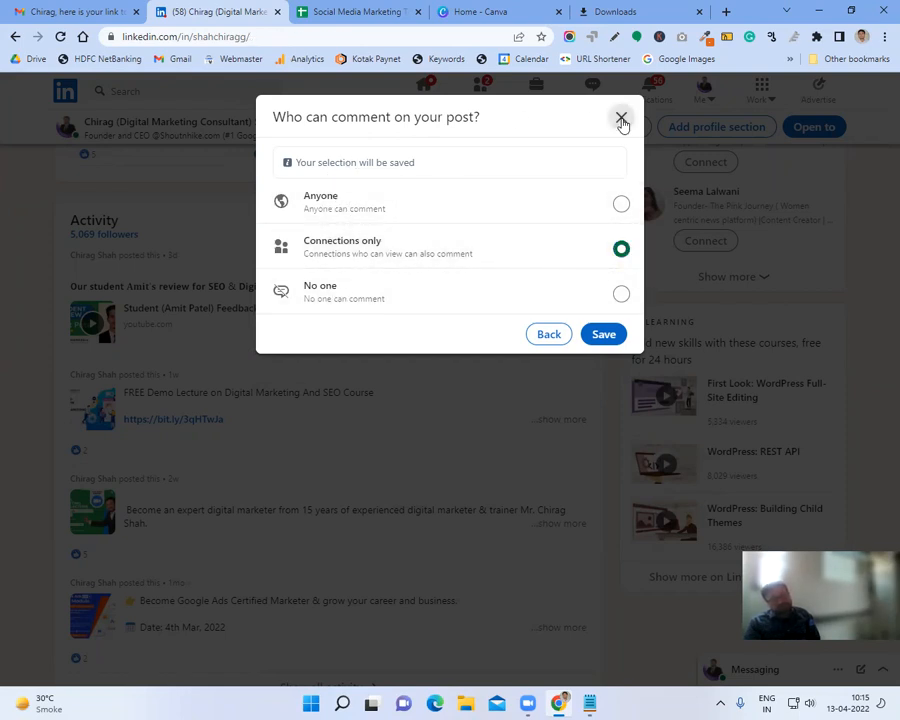
- Open the About section for editing, review its introduction, specialties and contact details, and save the form
{"action": "scroll", "coordinate": [388, 286], "scroll_direction": "down", "scroll_amount": 4}
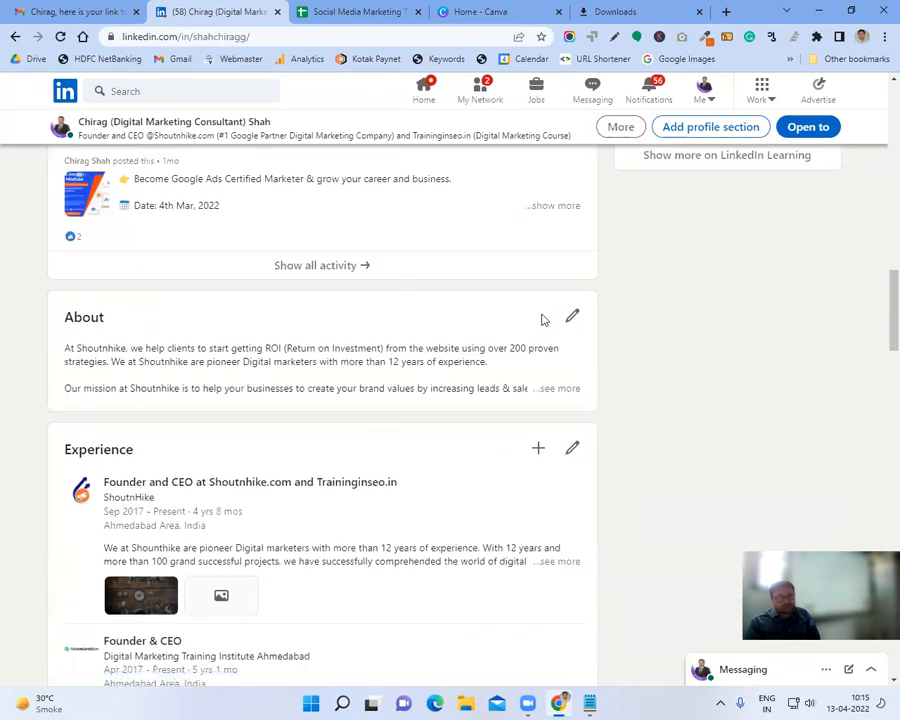
{"action": "left_click", "coordinate": [570, 316]}
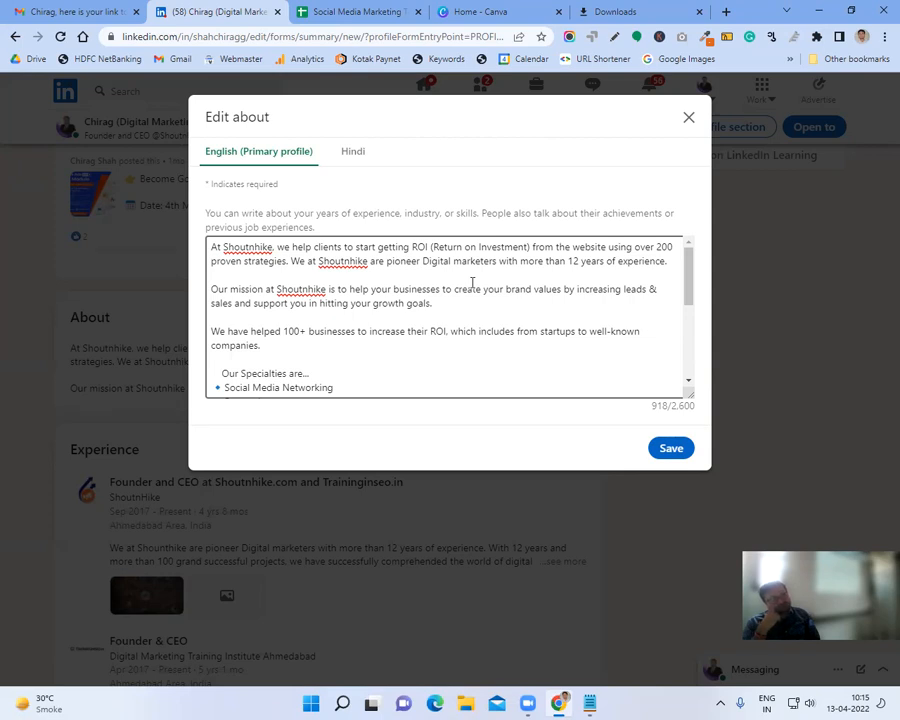
{"action": "scroll", "coordinate": [472, 283], "scroll_direction": "down", "scroll_amount": 5}
{"action": "scroll", "coordinate": [472, 283], "scroll_direction": "up", "scroll_amount": 5}
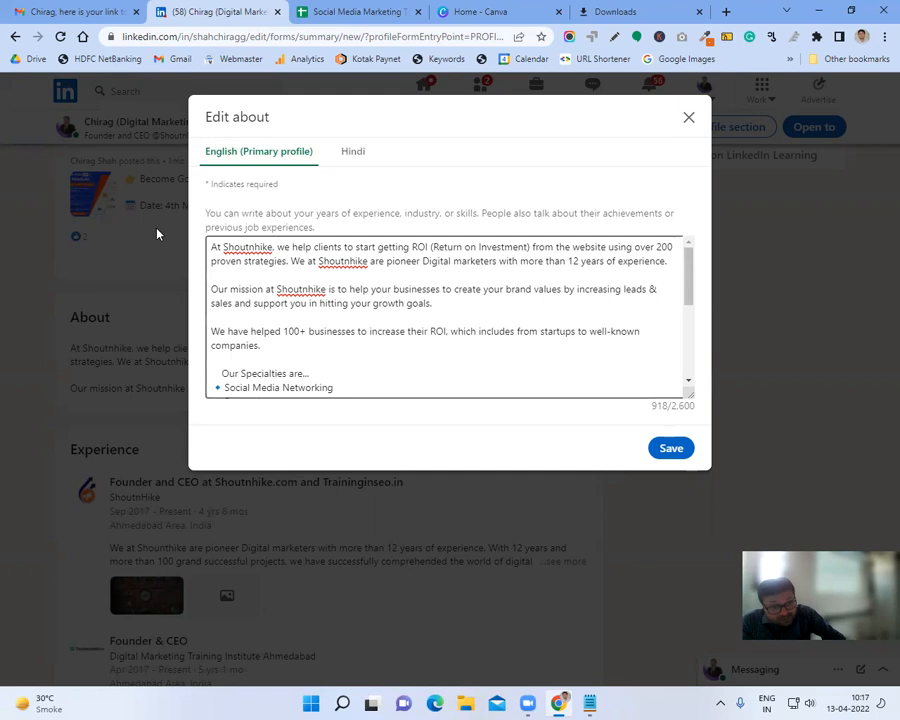
{"action": "left_click_drag", "start_coordinate": [211, 247], "coordinate": [346, 349]}
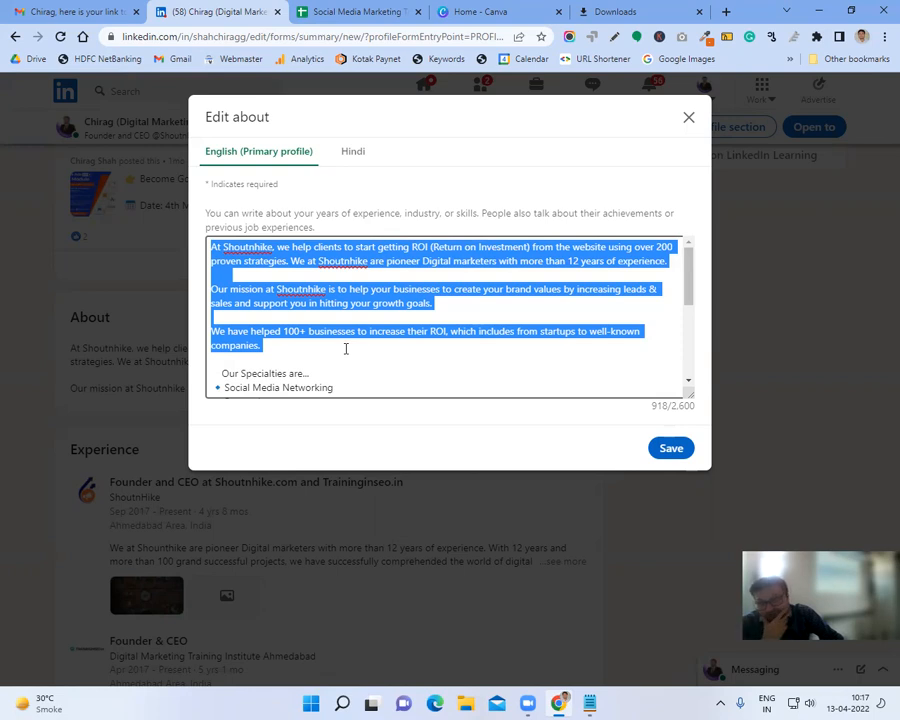
{"action": "left_click", "coordinate": [345, 348]}
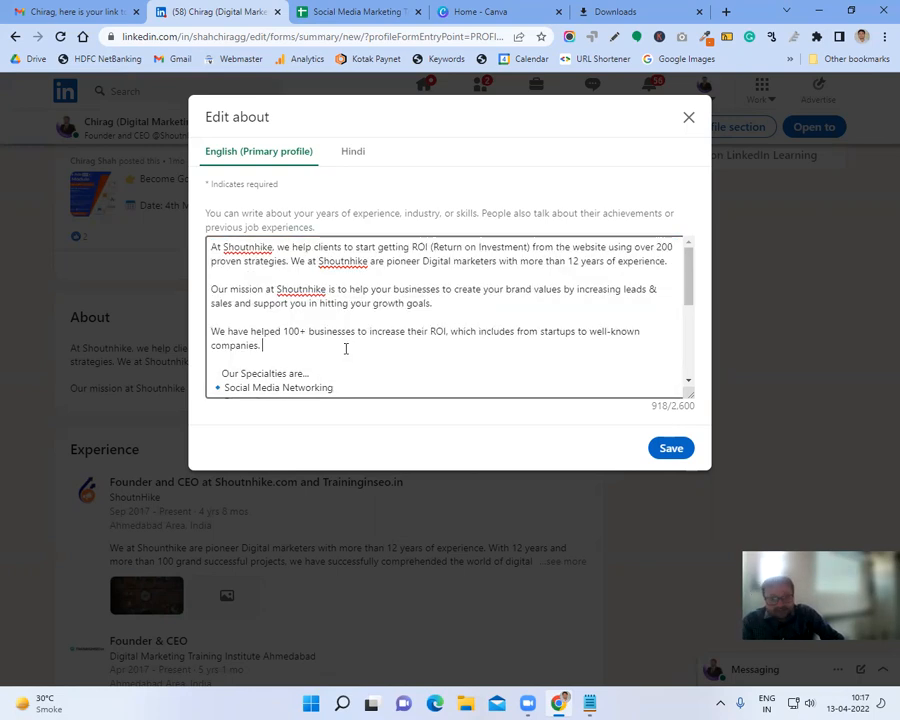
{"action": "scroll", "coordinate": [345, 348], "scroll_direction": "down", "scroll_amount": 3}
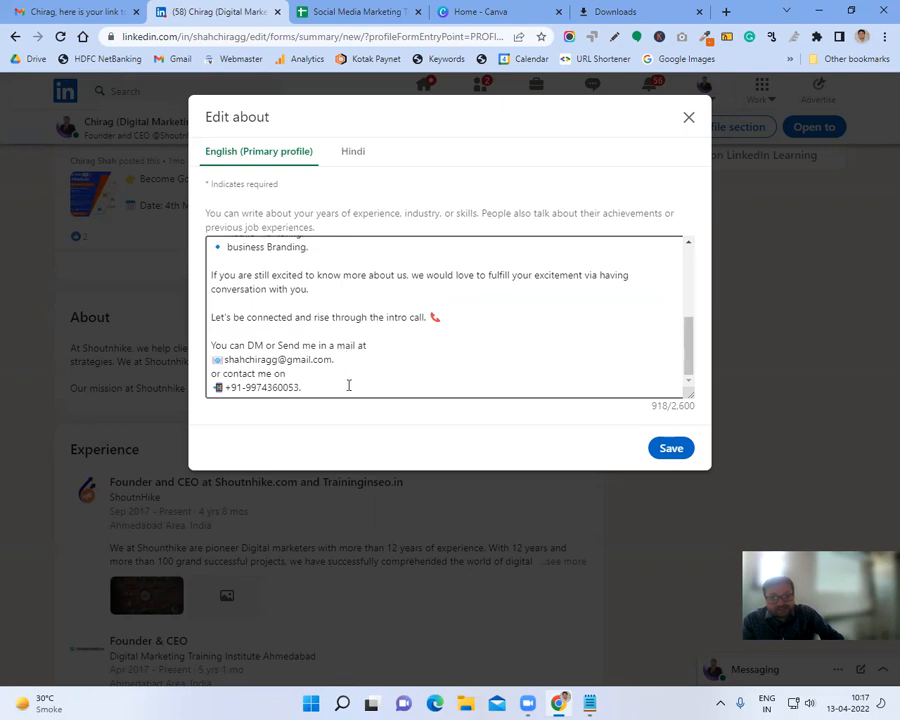
{"action": "left_click_drag", "start_coordinate": [320, 388], "coordinate": [211, 345]}
{"action": "left_click", "coordinate": [238, 310]}
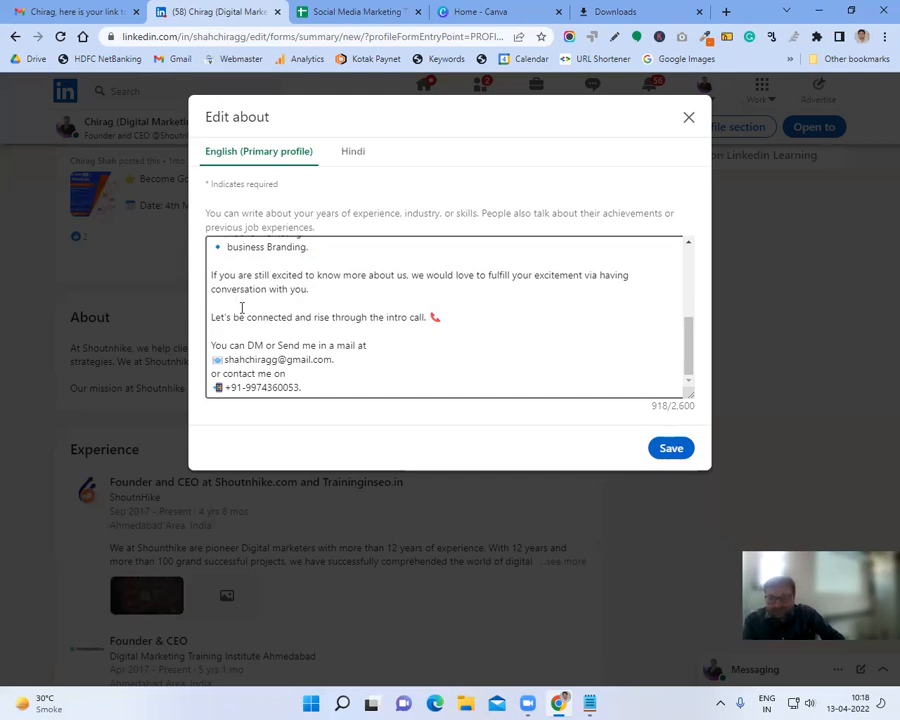
{"action": "left_click", "coordinate": [668, 449]}
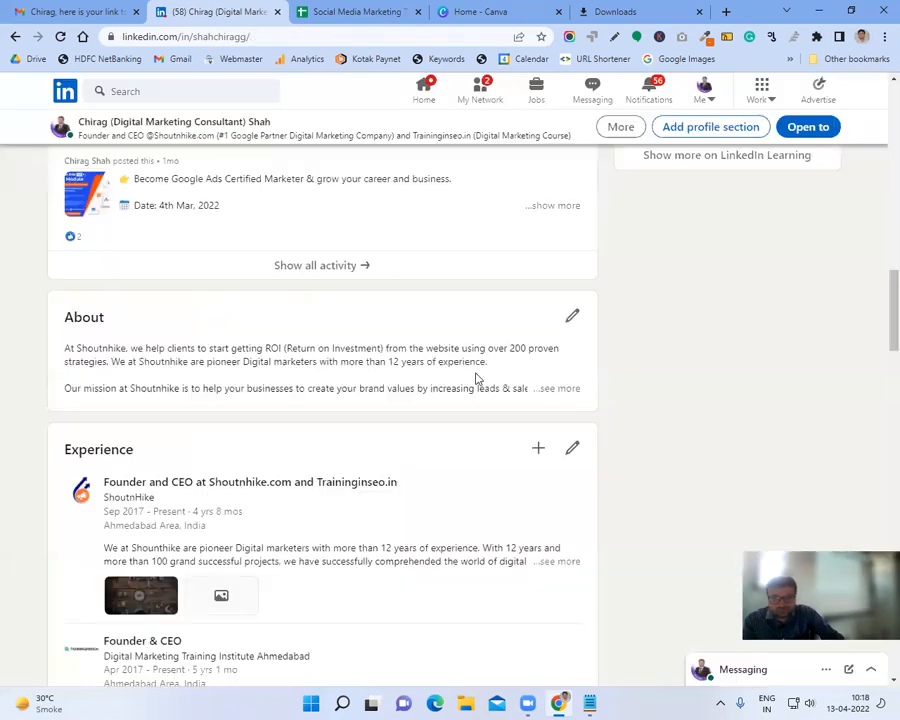
- Open the Experience section's editing page, examine the listed positions from founder roles down to SEO Executive, and return to the profile
{"action": "scroll", "coordinate": [417, 383], "scroll_direction": "down", "scroll_amount": 3}
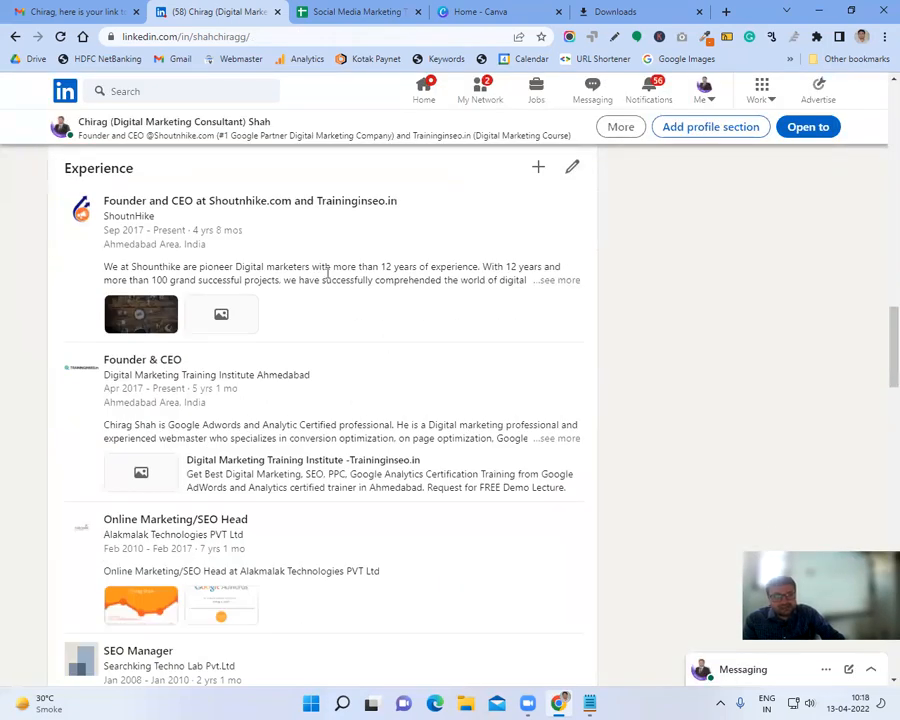
{"action": "left_click", "coordinate": [574, 168]}
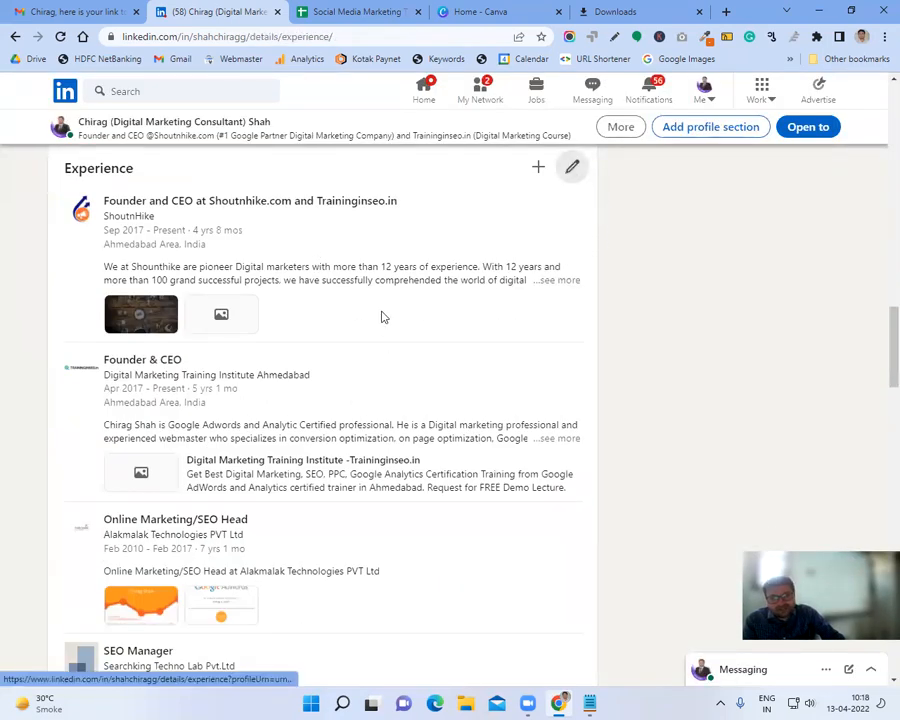
{"action": "scroll", "coordinate": [382, 313], "scroll_direction": "down", "scroll_amount": 2}
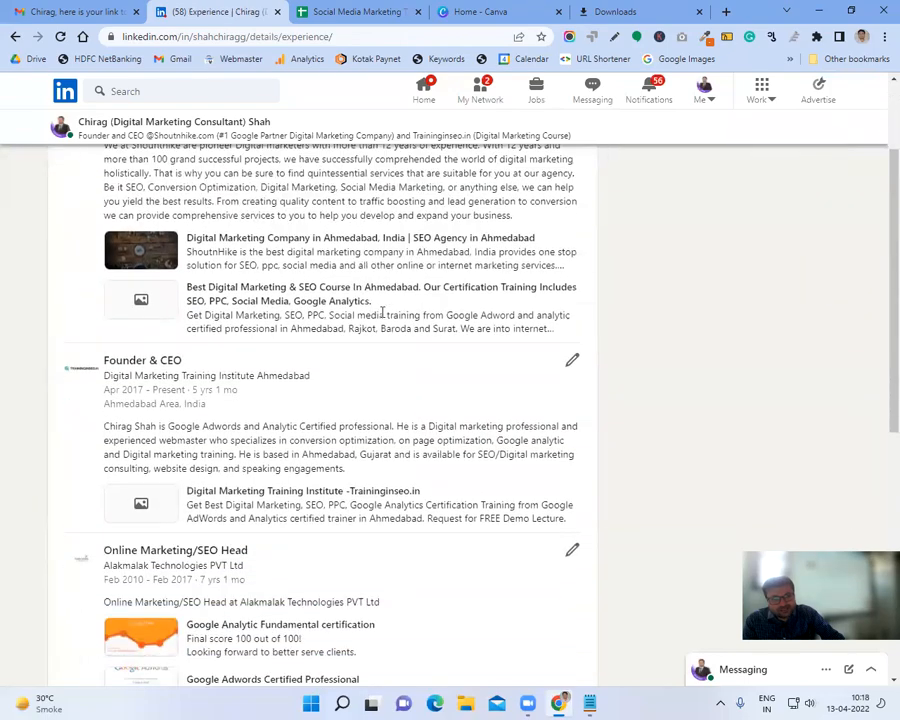
{"action": "scroll", "coordinate": [382, 313], "scroll_direction": "down", "scroll_amount": 2}
{"action": "scroll", "coordinate": [383, 313], "scroll_direction": "down", "scroll_amount": 2}
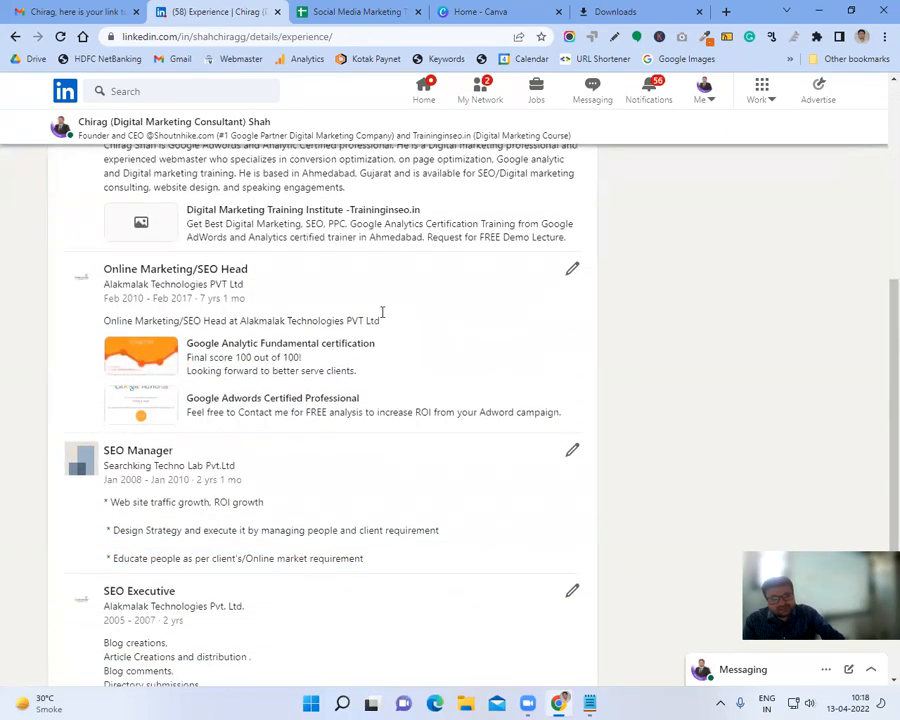
{"action": "scroll", "coordinate": [383, 313], "scroll_direction": "up", "scroll_amount": 5}
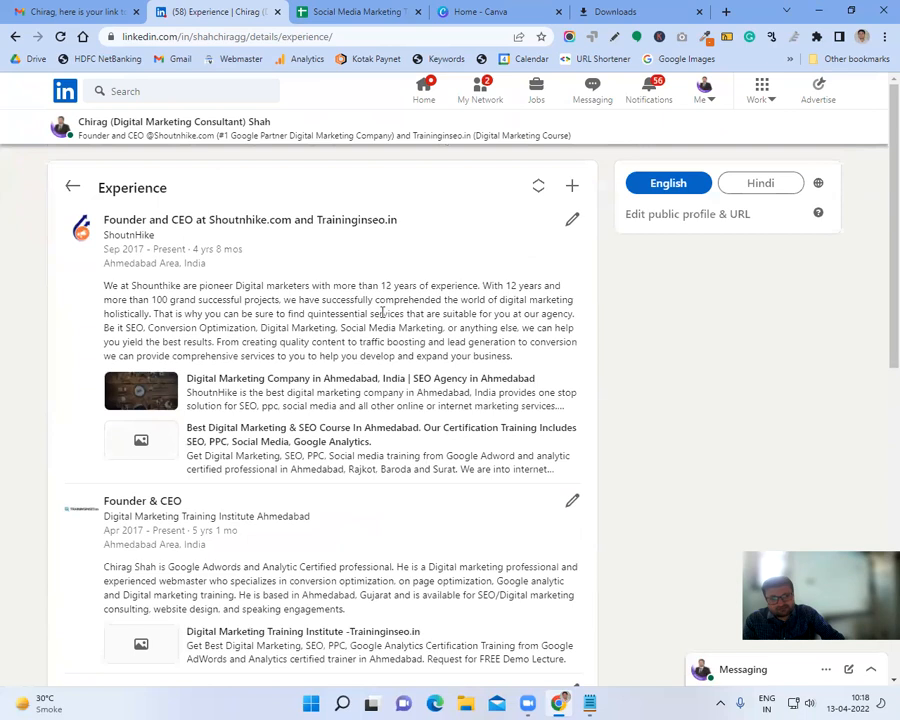
{"action": "scroll", "coordinate": [382, 313], "scroll_direction": "down", "scroll_amount": 3}
{"action": "scroll", "coordinate": [382, 313], "scroll_direction": "down", "scroll_amount": 3}
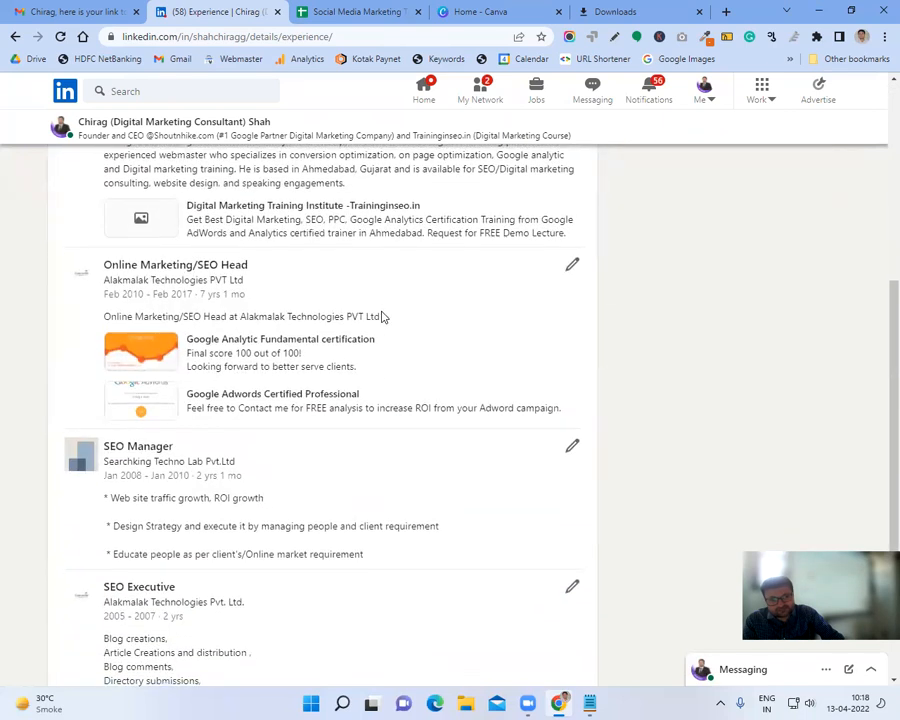
{"action": "scroll", "coordinate": [382, 316], "scroll_direction": "down", "scroll_amount": 2}
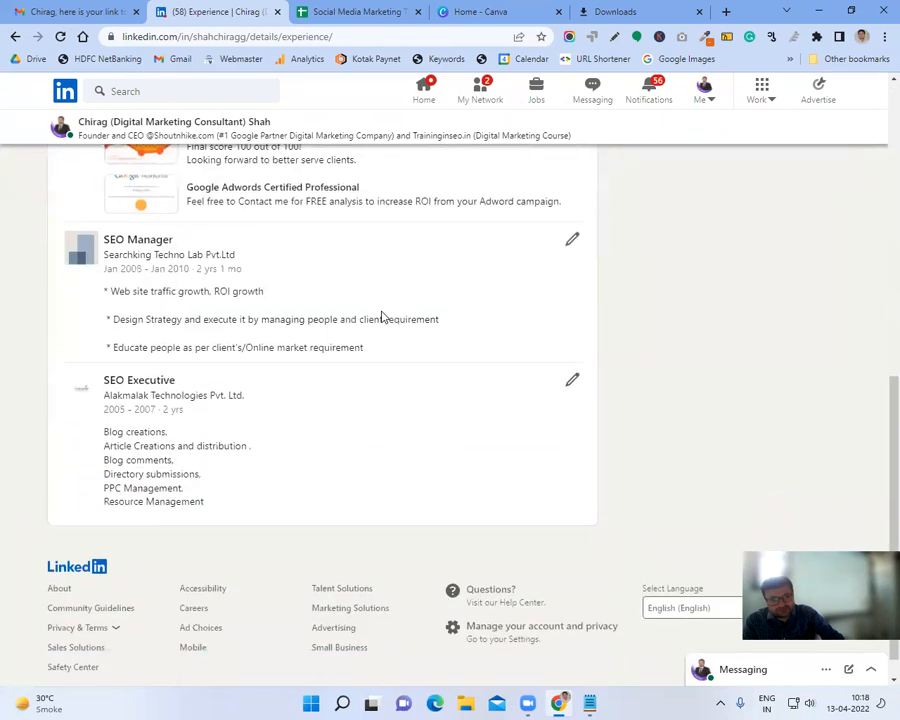
{"action": "scroll", "coordinate": [382, 316], "scroll_direction": "up", "scroll_amount": 10}
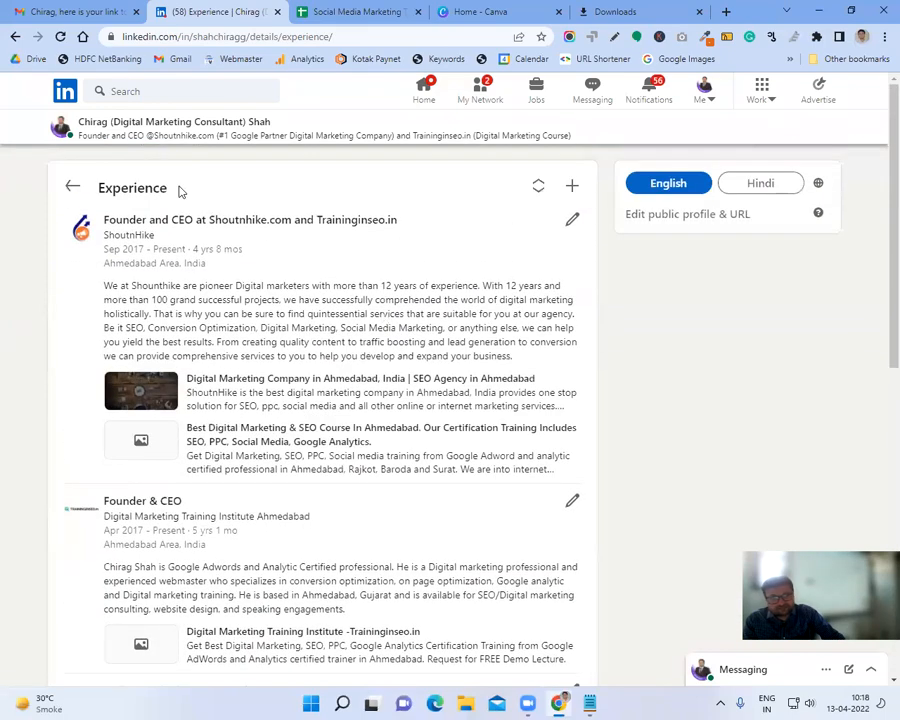
{"action": "left_click", "coordinate": [73, 195]}
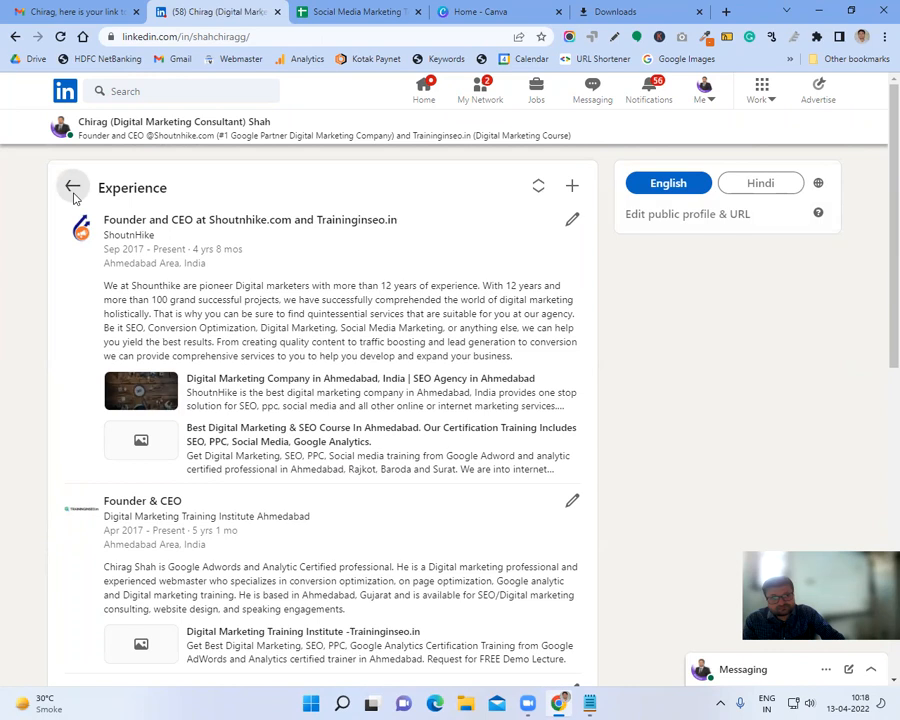
- Look over the profile's Education and Skills sections, view the suggestions for adding skills, and close the form without adding any
{"action": "scroll", "coordinate": [273, 315], "scroll_direction": "down", "scroll_amount": 6}
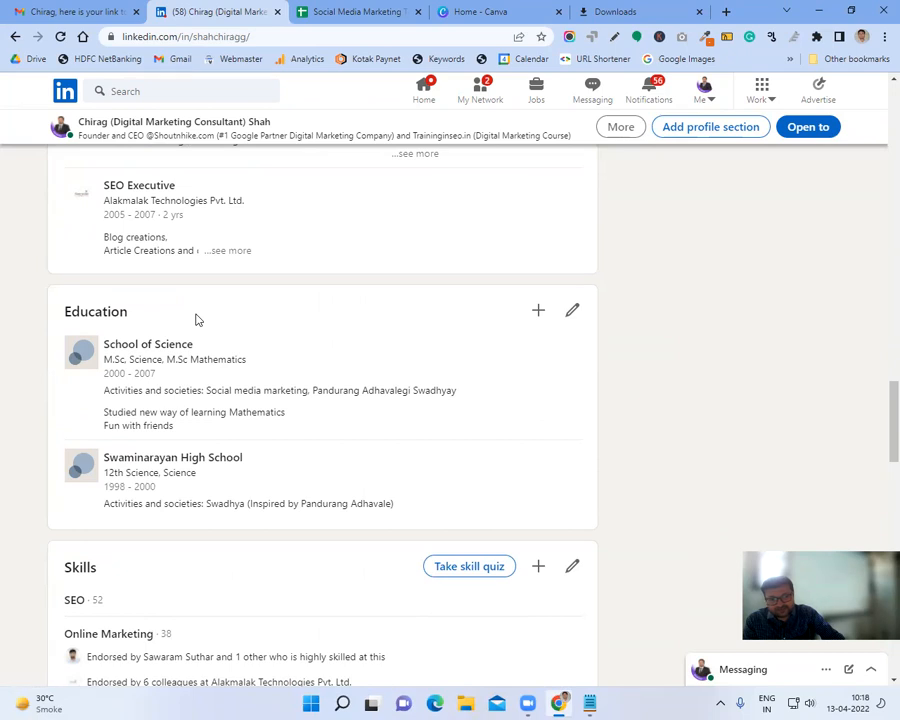
{"action": "scroll", "coordinate": [290, 352], "scroll_direction": "down", "scroll_amount": 2}
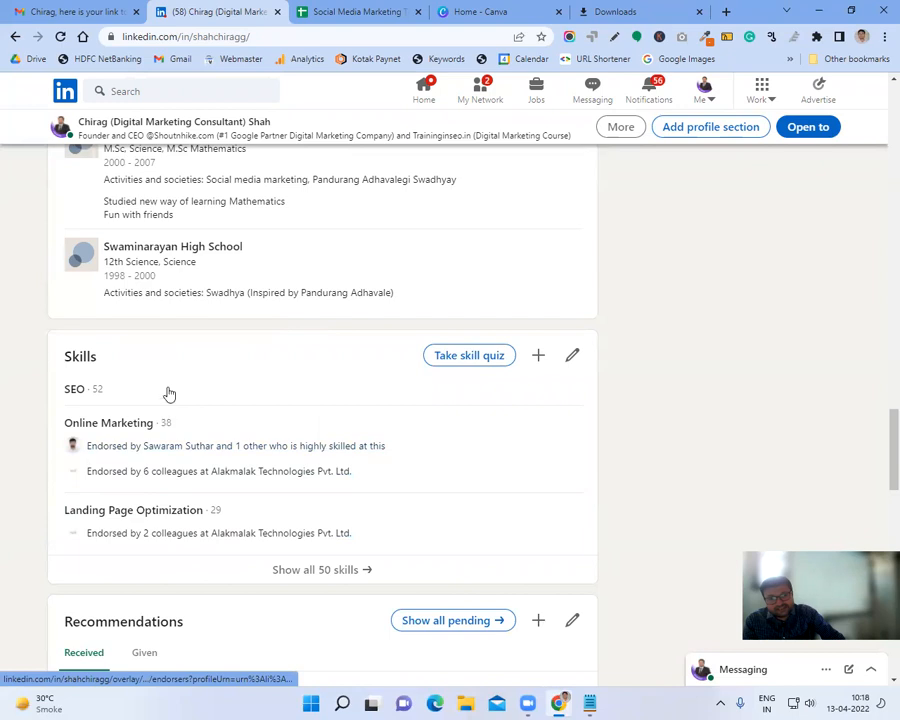
{"action": "scroll", "coordinate": [190, 368], "scroll_direction": "down", "scroll_amount": 1}
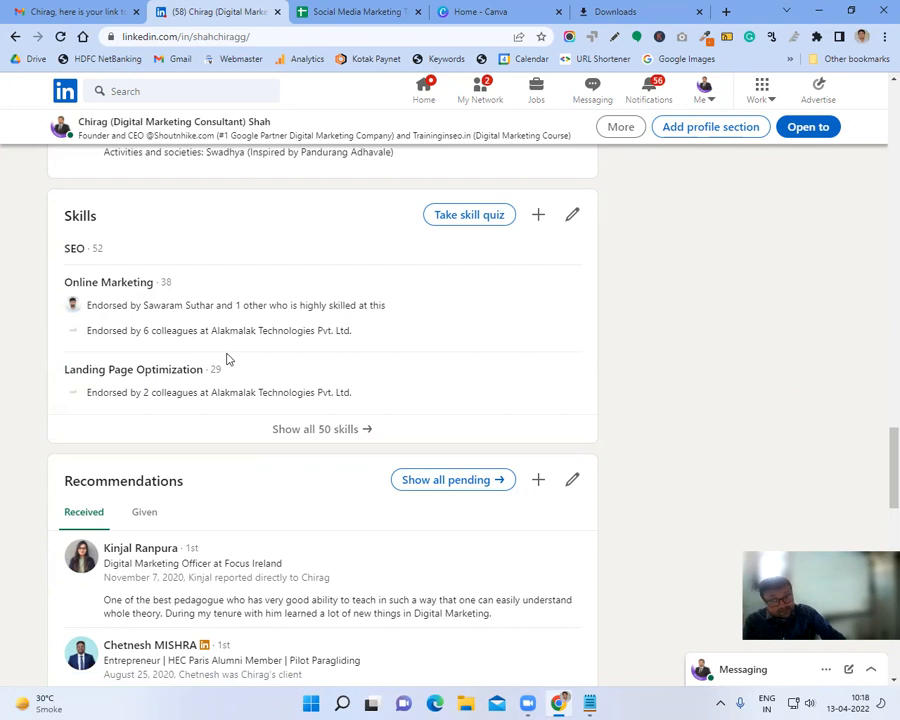
{"action": "left_click", "coordinate": [537, 218]}
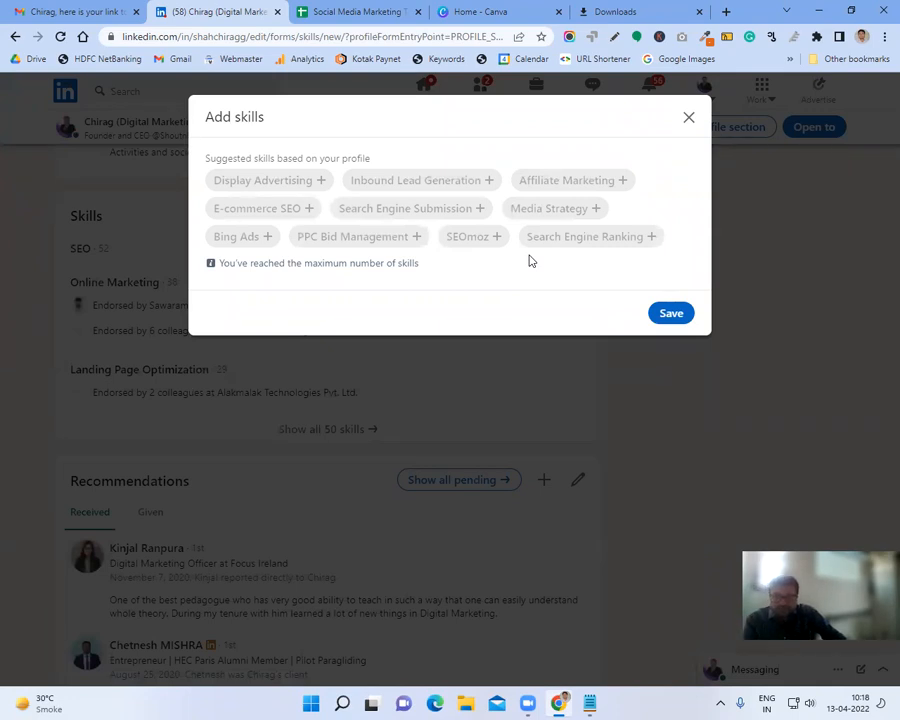
{"action": "left_click", "coordinate": [688, 117]}
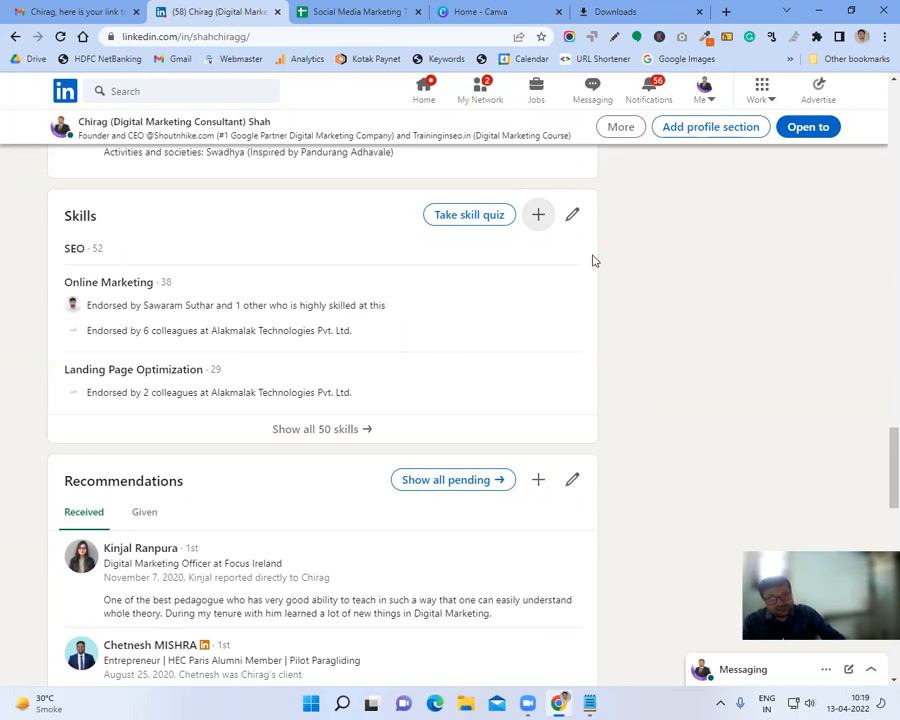
- Open the Skills section's editing page and examine the full list of skills with their endorsements, from SEO down to Google Adwords Professional
{"action": "left_click", "coordinate": [572, 218]}
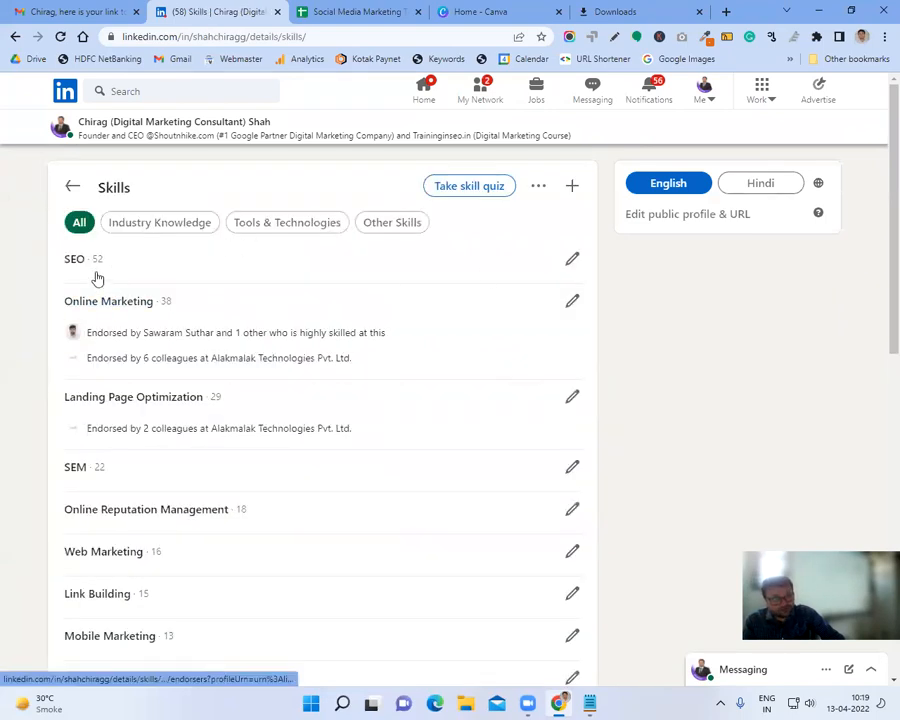
{"action": "scroll", "coordinate": [168, 311], "scroll_direction": "down", "scroll_amount": 2}
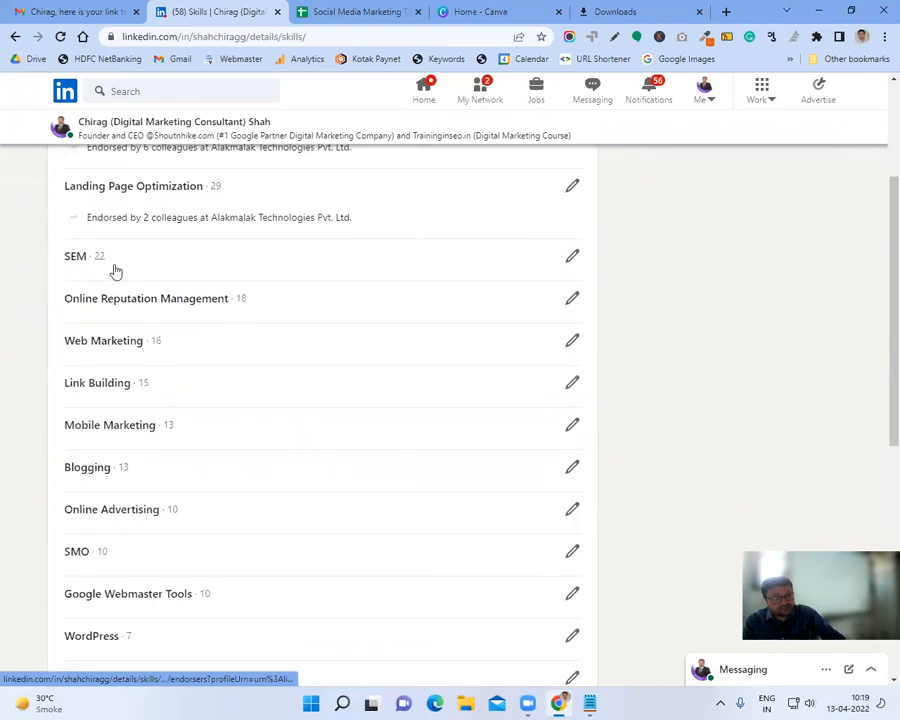
{"action": "scroll", "coordinate": [184, 278], "scroll_direction": "down", "scroll_amount": 2}
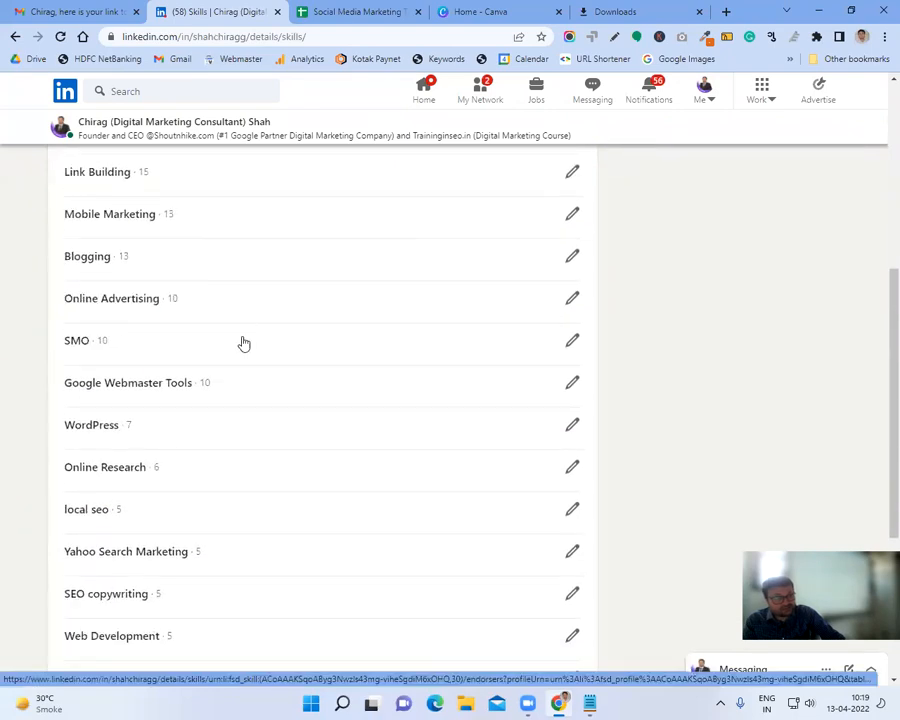
{"action": "scroll", "coordinate": [280, 386], "scroll_direction": "down", "scroll_amount": 2}
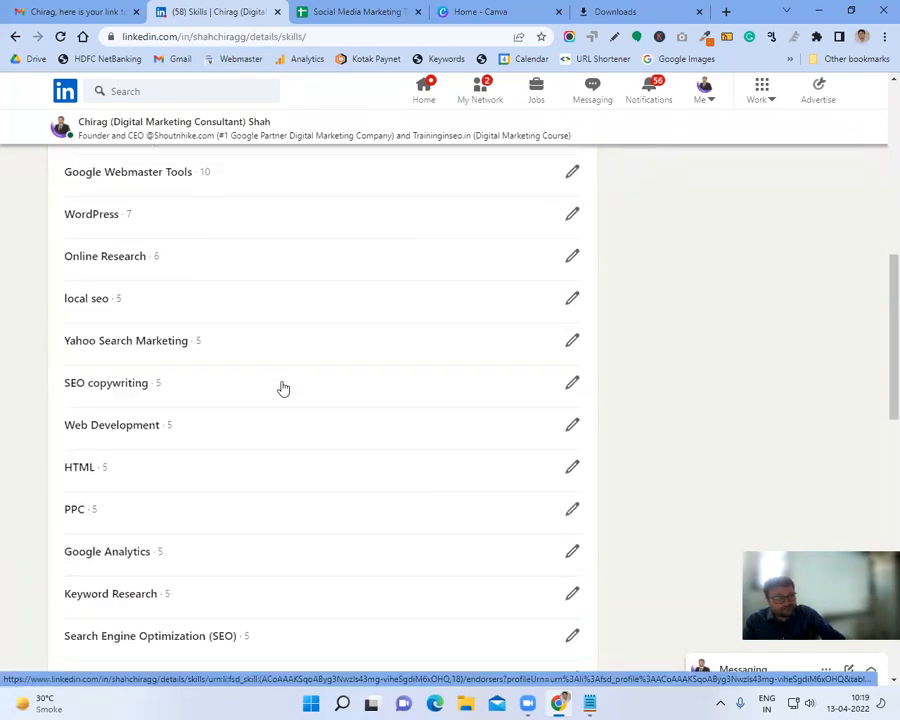
{"action": "scroll", "coordinate": [283, 388], "scroll_direction": "down", "scroll_amount": 3}
{"action": "scroll", "coordinate": [283, 388], "scroll_direction": "down", "scroll_amount": 2}
{"action": "scroll", "coordinate": [282, 388], "scroll_direction": "down", "scroll_amount": 3}
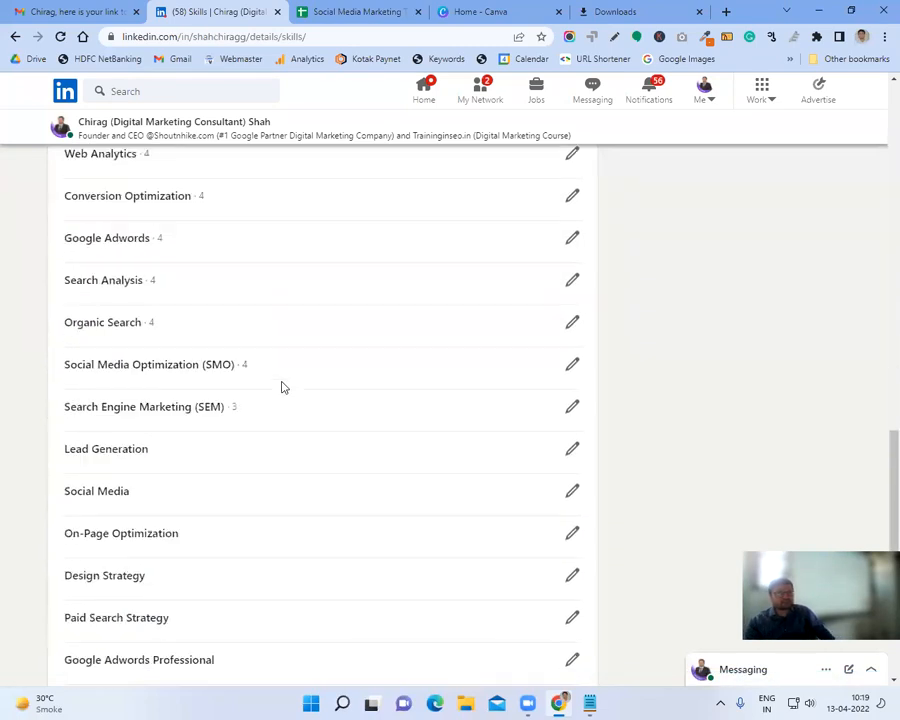
{"action": "scroll", "coordinate": [283, 388], "scroll_direction": "up", "scroll_amount": 7}
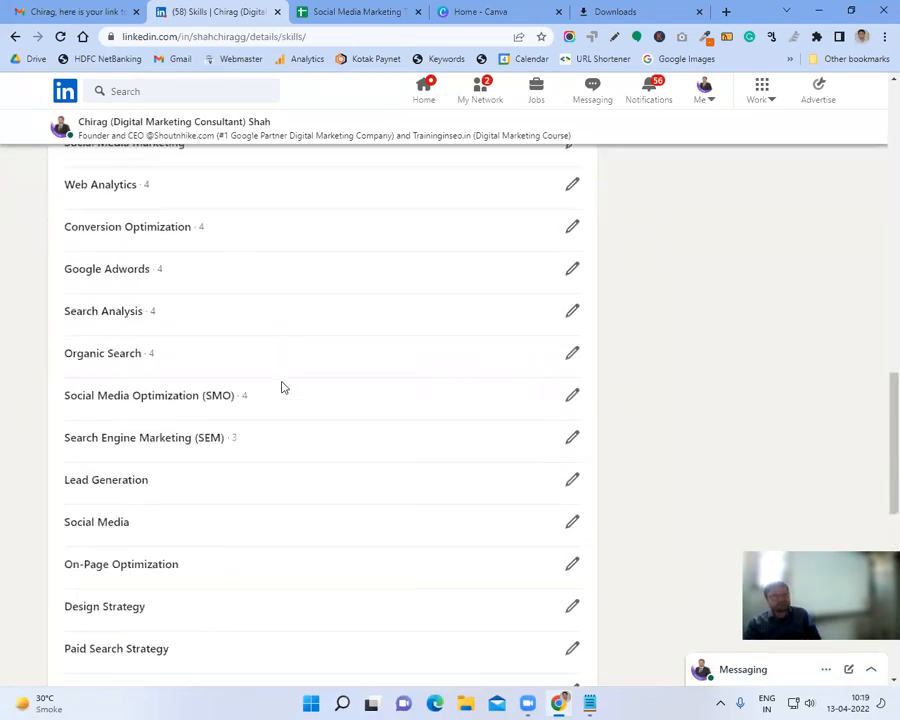
{"action": "scroll", "coordinate": [282, 387], "scroll_direction": "up", "scroll_amount": 6}
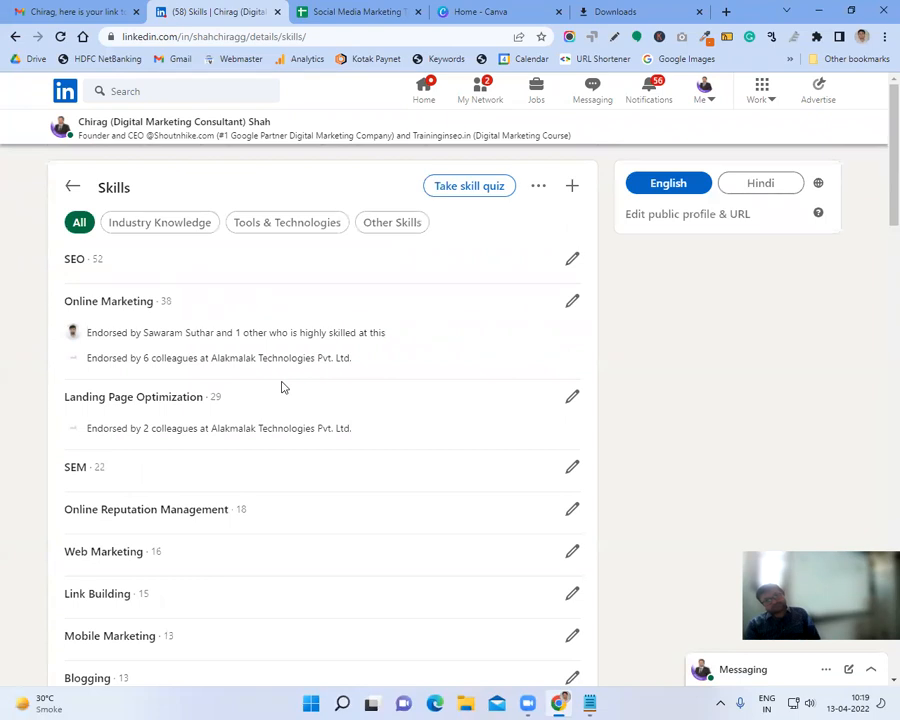
- Try to open the skill quiz from the Skills page and go back to the main profile page
{"action": "left_click", "coordinate": [455, 188]}
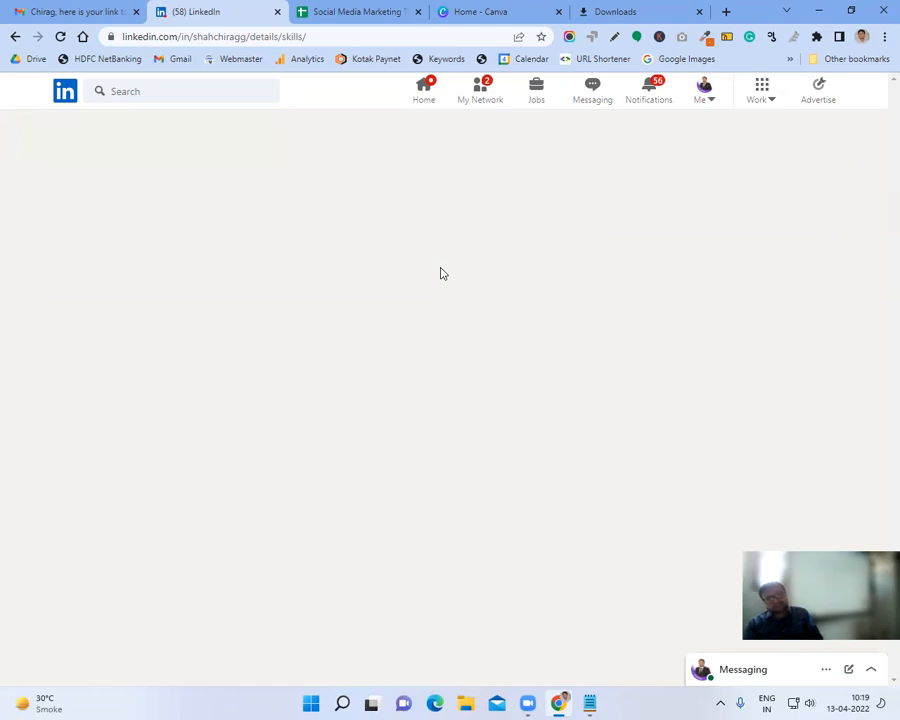
{"action": "left_click", "coordinate": [145, 38]}
{"action": "left_click", "coordinate": [15, 37]}
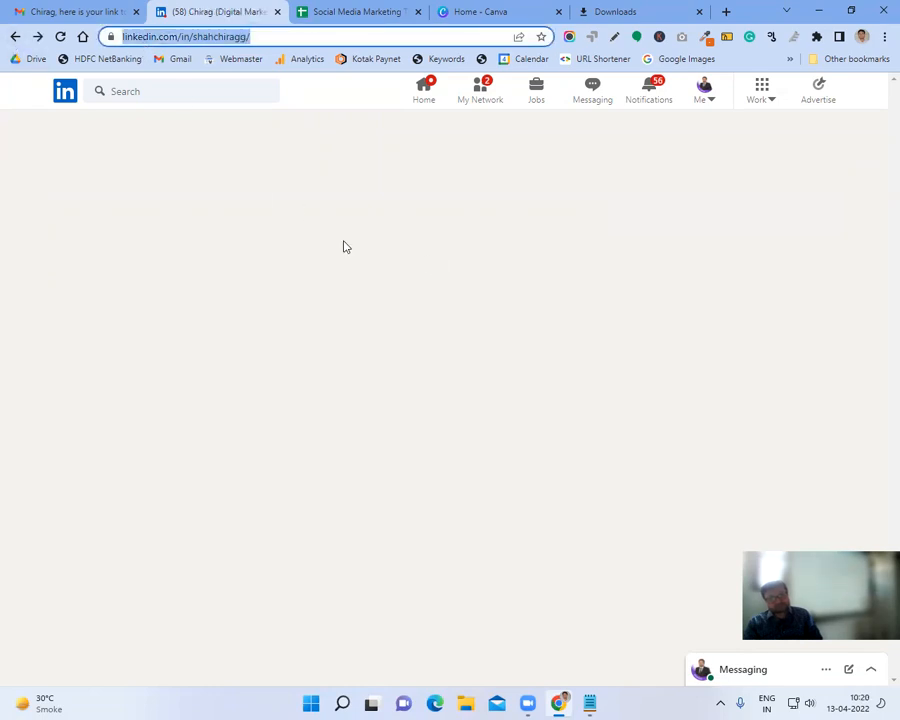
- Start a recommendation request from the Recommendations section, choose a connection to ask, clear the choice, and close the form without sending
{"action": "scroll", "coordinate": [343, 295], "scroll_direction": "down", "scroll_amount": 10}
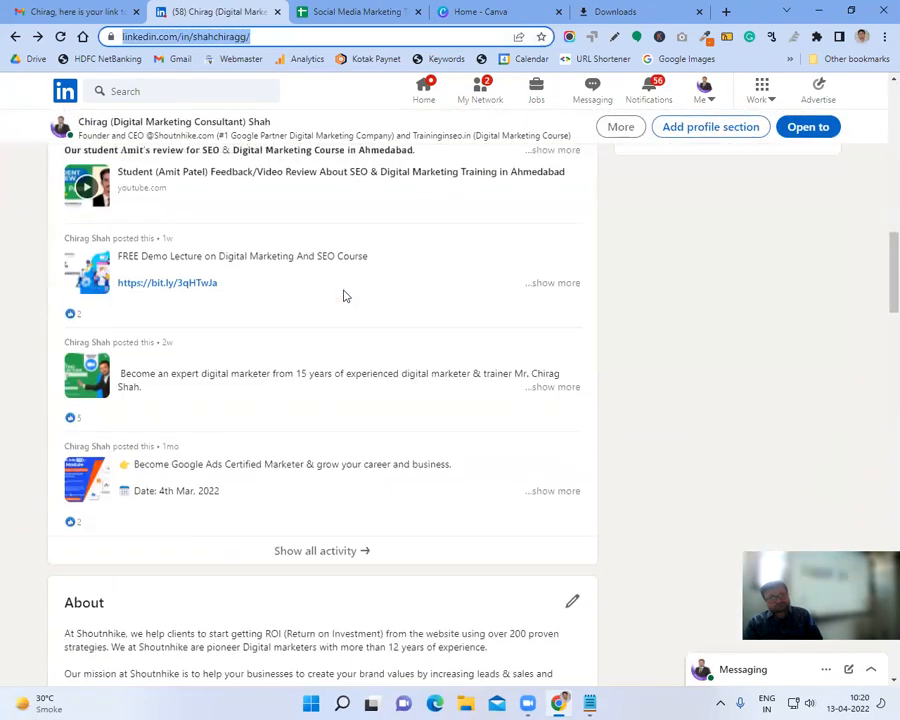
{"action": "scroll", "coordinate": [343, 295], "scroll_direction": "down", "scroll_amount": 20}
{"action": "scroll", "coordinate": [343, 295], "scroll_direction": "down", "scroll_amount": 4}
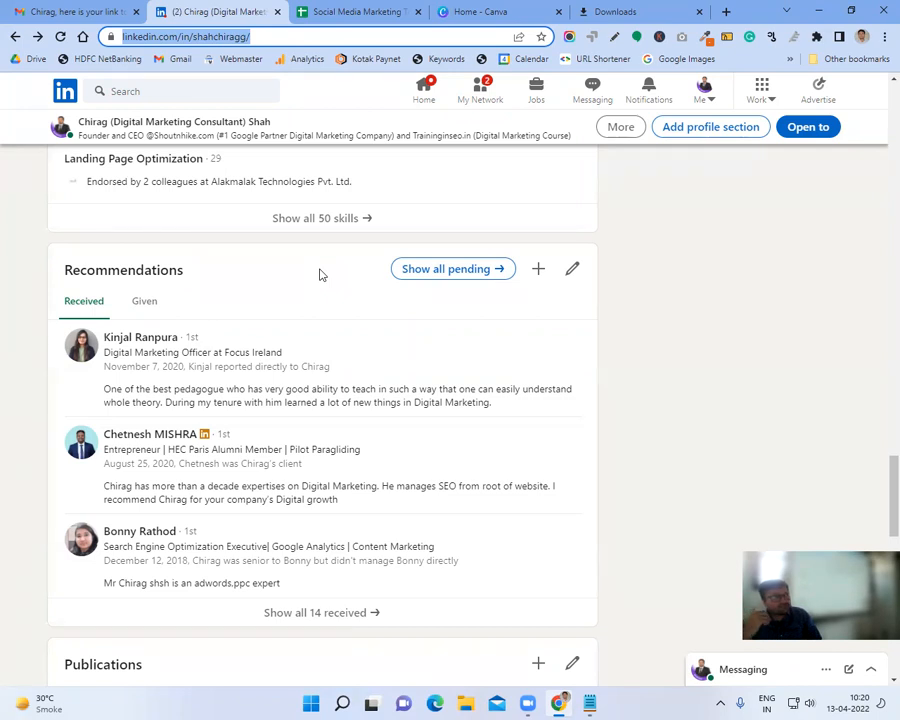
{"action": "left_click", "coordinate": [538, 270]}
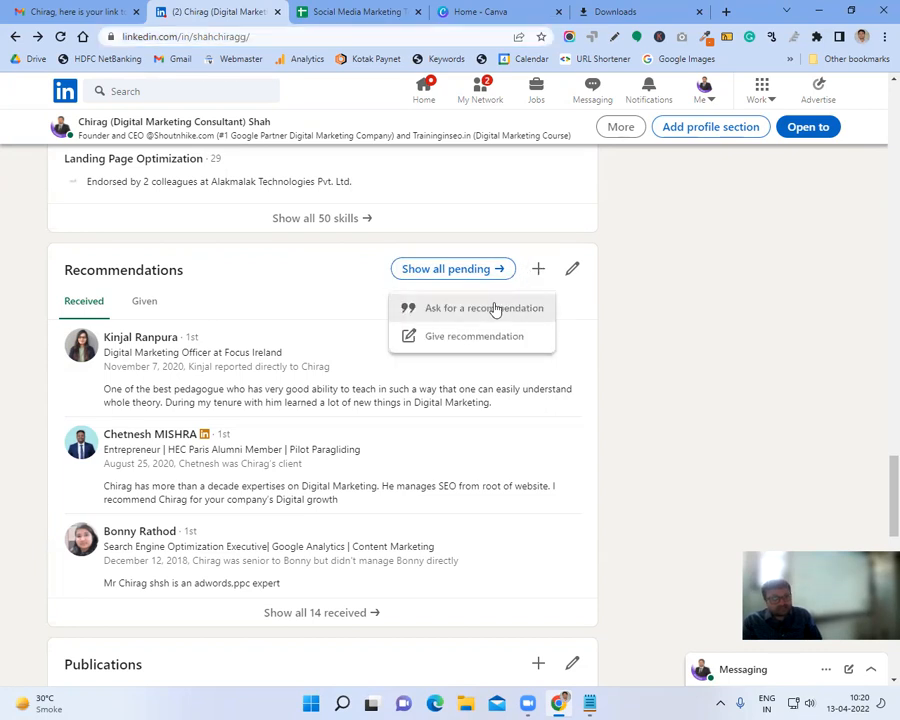
{"action": "left_click", "coordinate": [485, 311]}
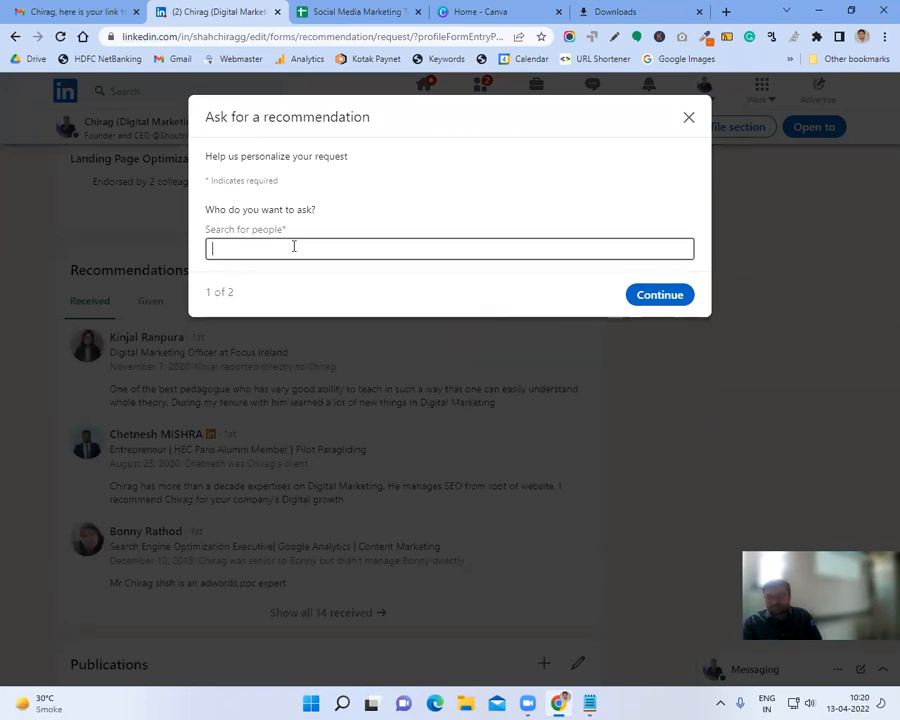
{"action": "type", "text": "markan"}
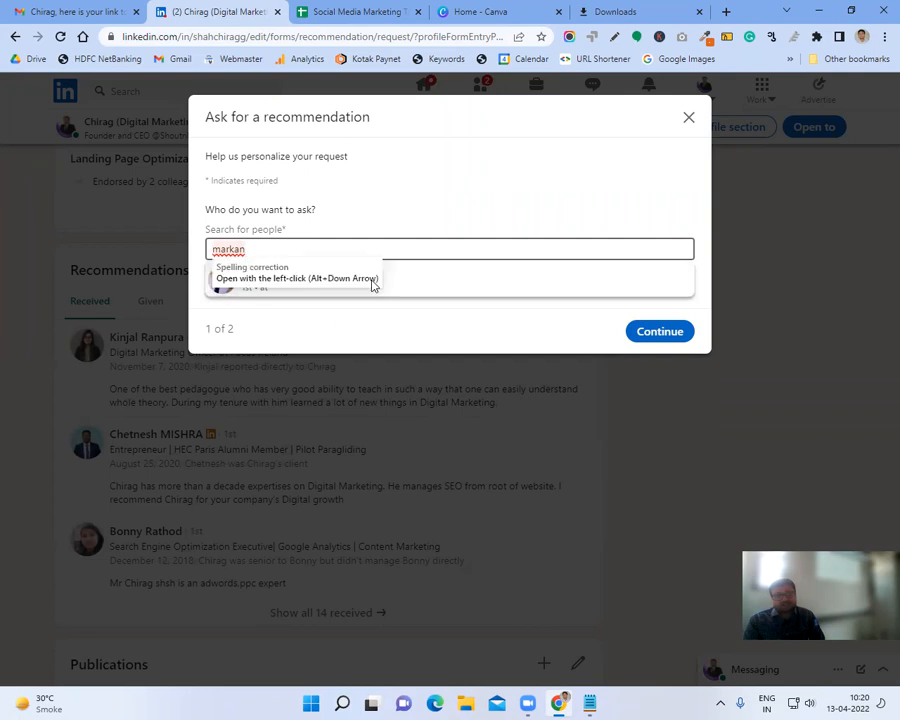
{"action": "left_click", "coordinate": [479, 287]}
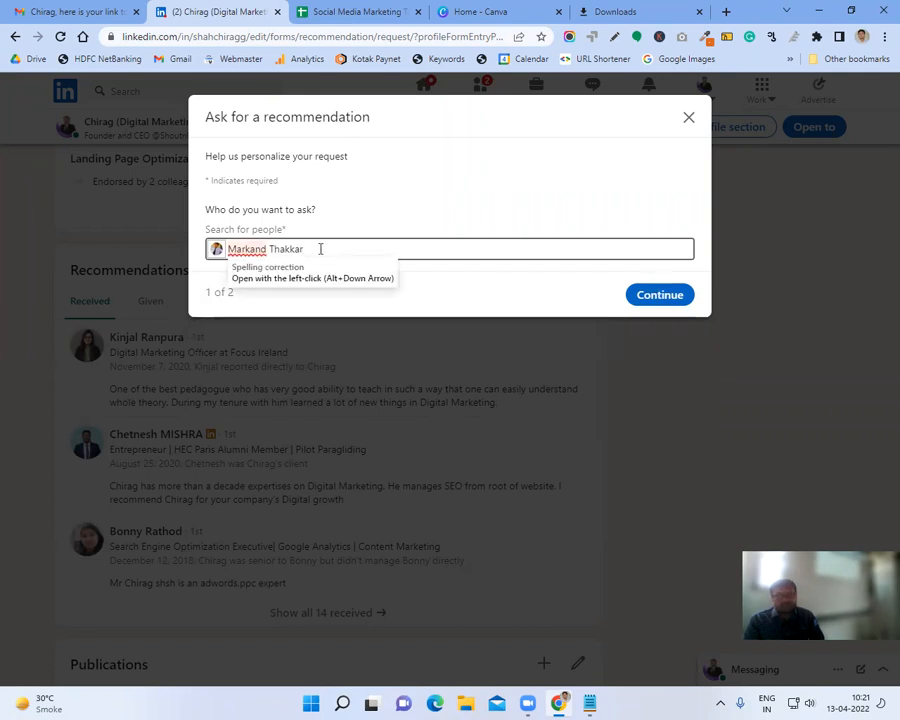
{"action": "key", "text": "ctrl+a"}
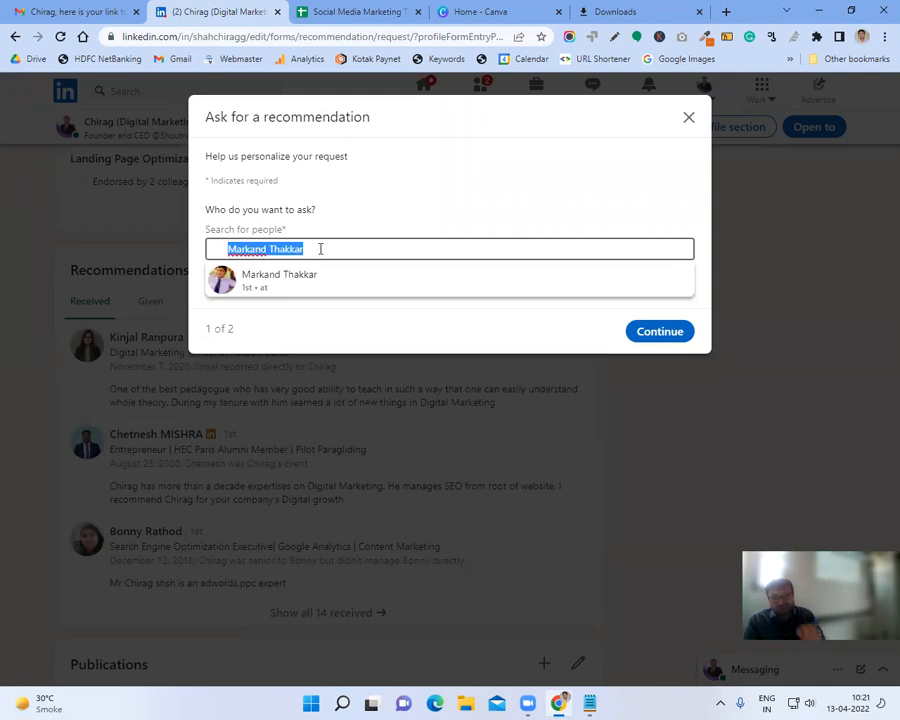
{"action": "key", "text": "BackSpace"}
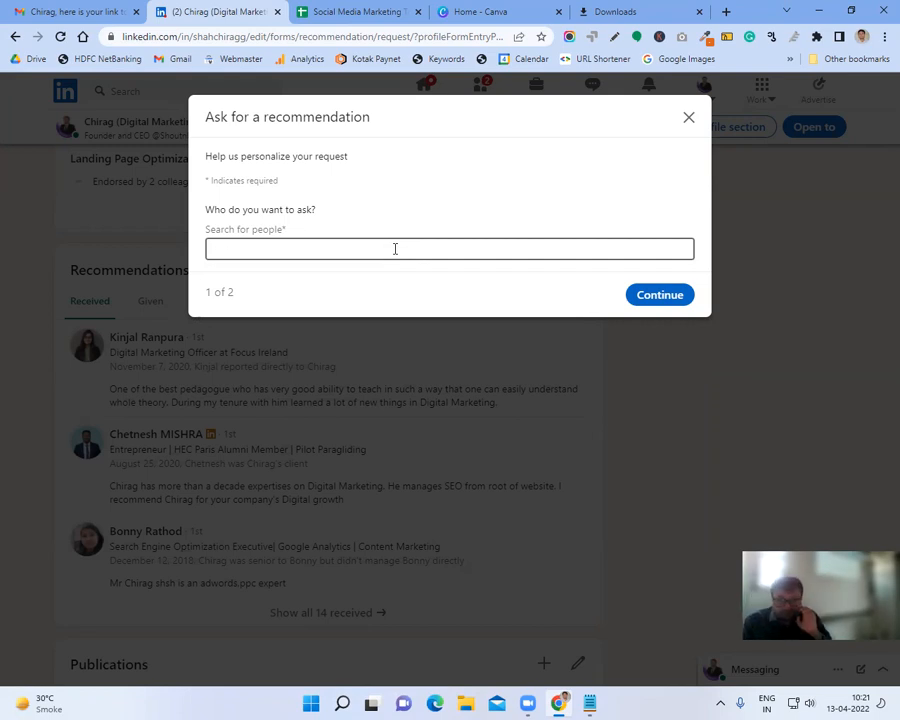
{"action": "left_click", "coordinate": [689, 118]}
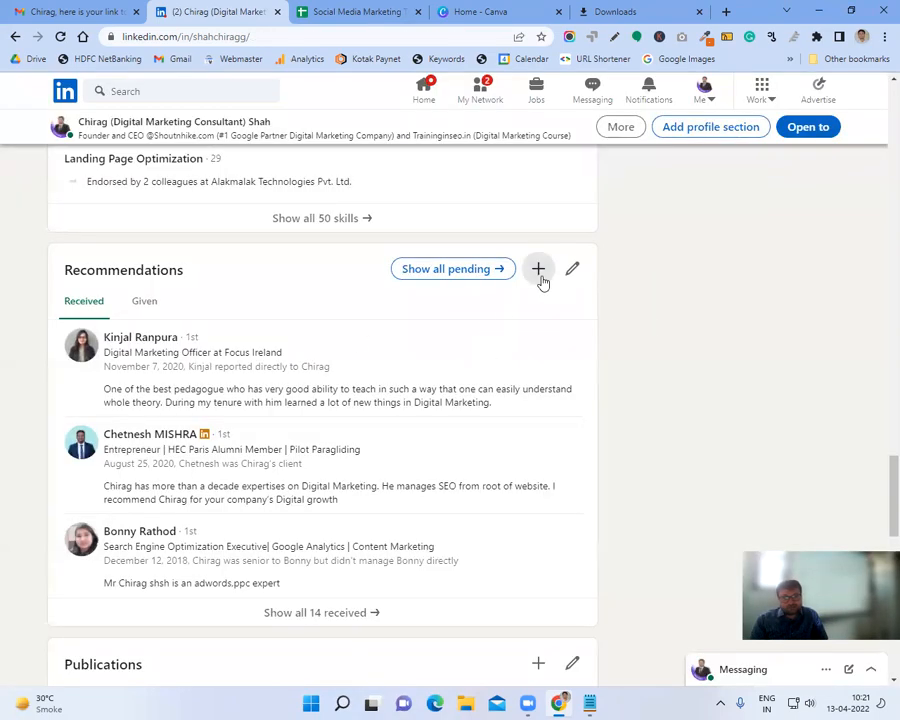
- Start giving a recommendation, select a first-degree connection as its recipient, and open the Relationship options
{"action": "left_click", "coordinate": [539, 271]}
{"action": "left_click", "coordinate": [502, 333]}
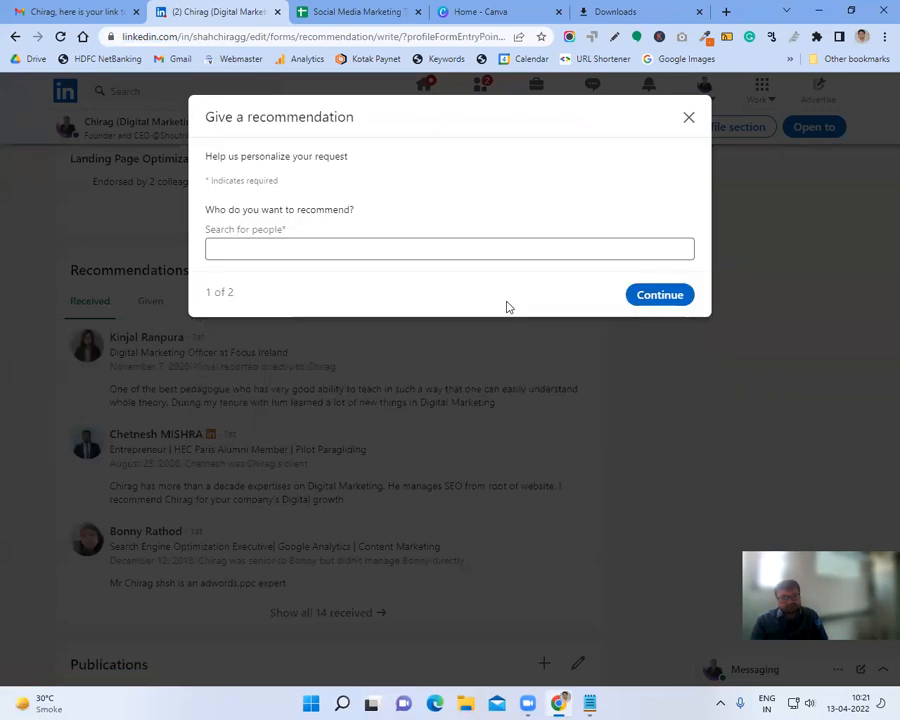
{"action": "left_click", "coordinate": [272, 243]}
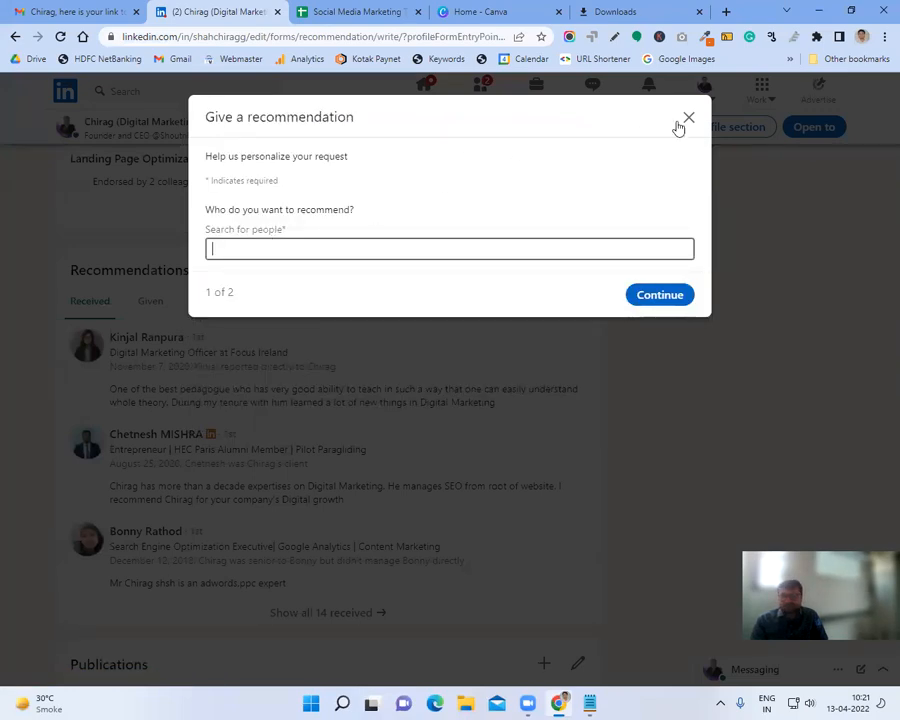
{"action": "type", "text": "dev"}
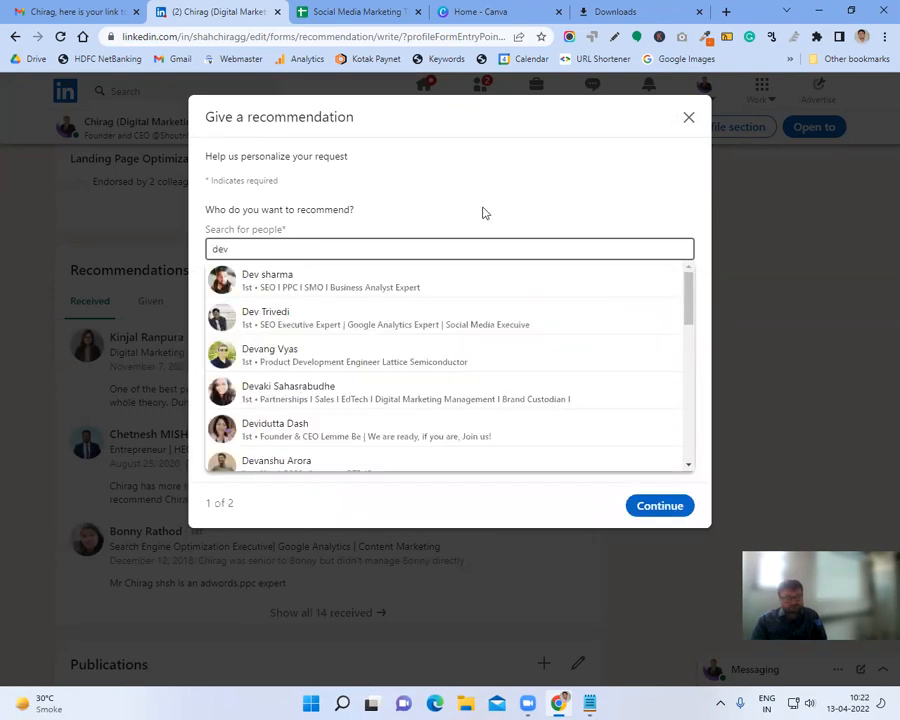
{"action": "left_click", "coordinate": [422, 318]}
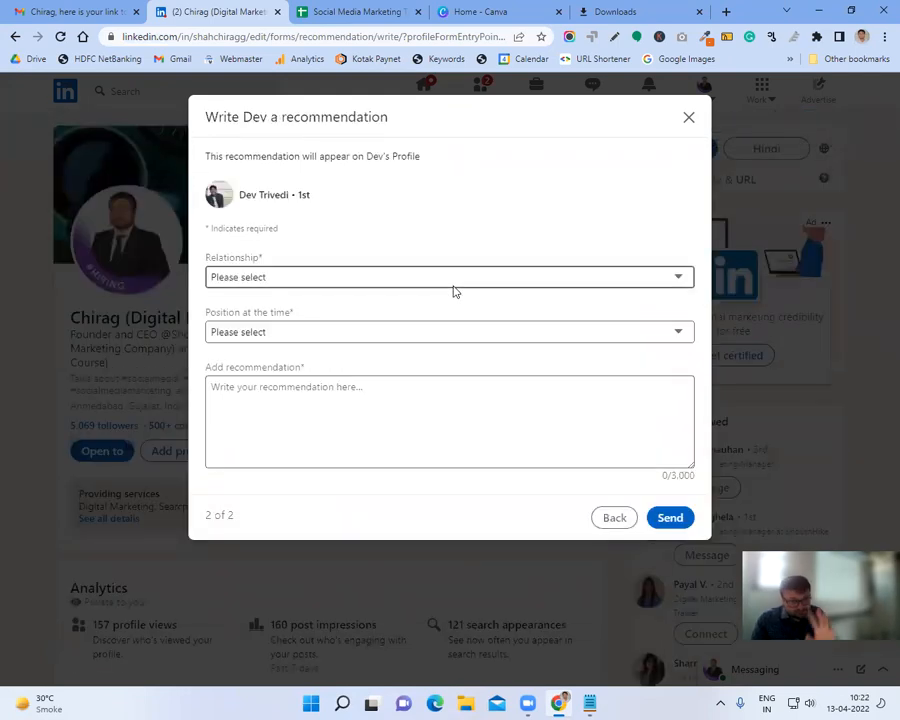
{"action": "left_click", "coordinate": [455, 284]}
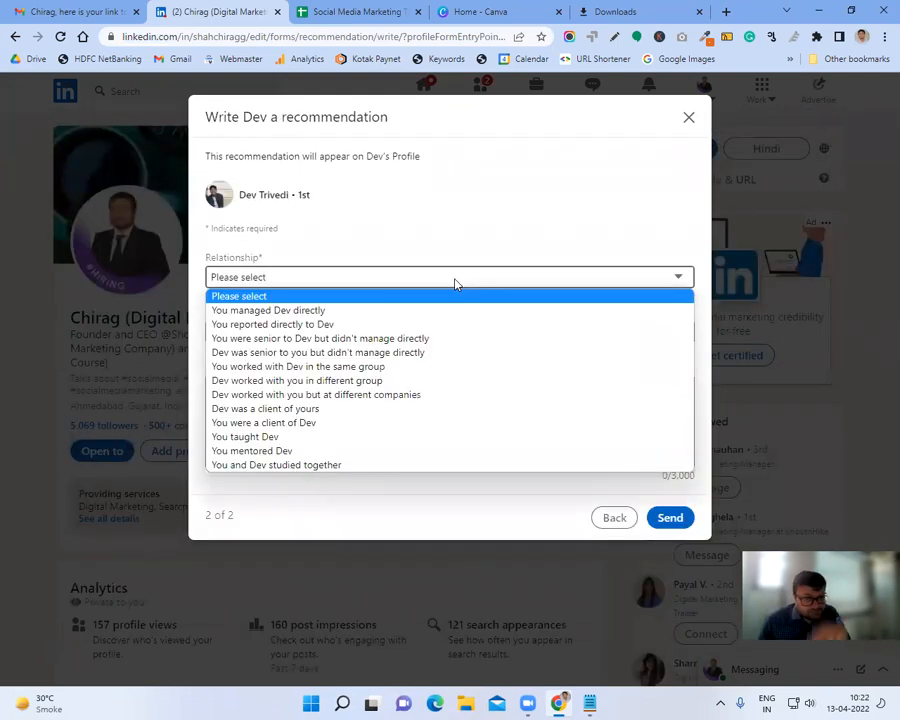
- Review the relationship and position choices in the recommendation form, and close the form without sending it
{"action": "left_click", "coordinate": [447, 230]}
{"action": "left_click", "coordinate": [343, 333]}
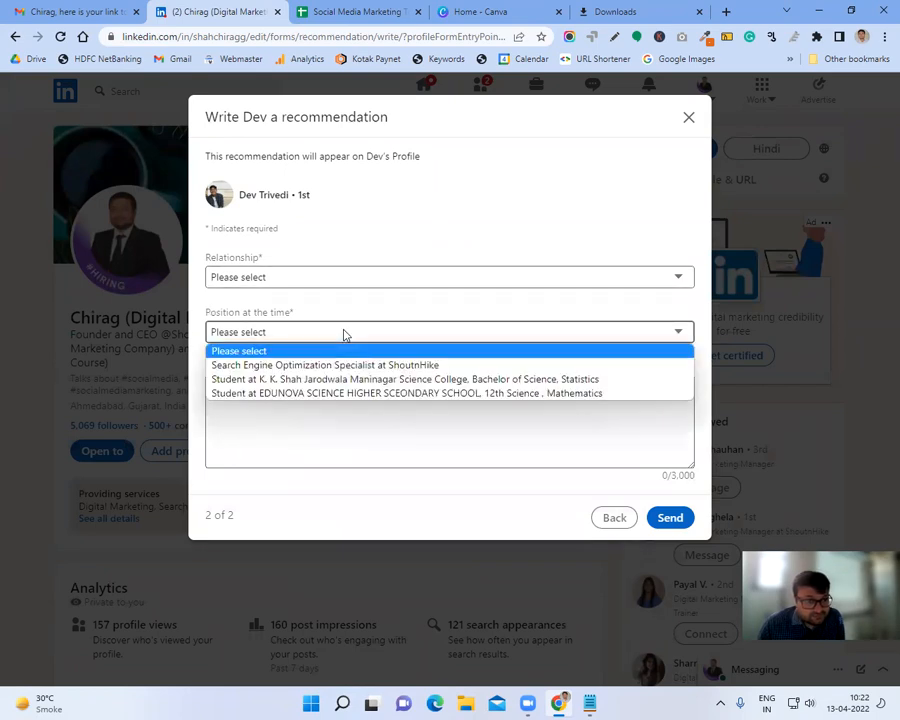
{"action": "left_click", "coordinate": [394, 234]}
{"action": "left_click", "coordinate": [368, 391]}
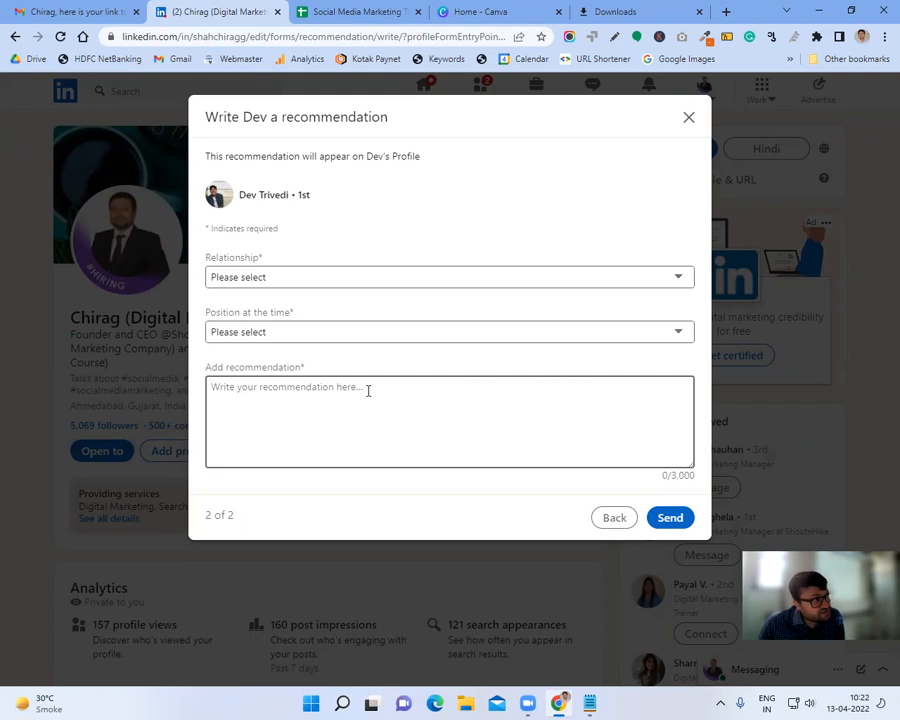
{"action": "left_click", "coordinate": [688, 117]}
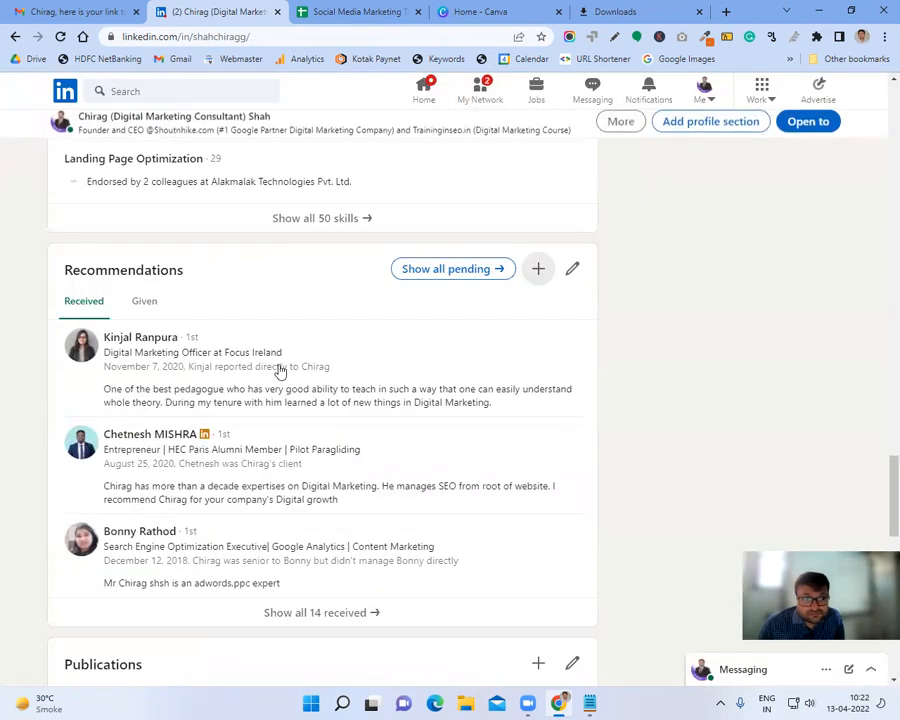
- Show all recommendations received on the profile and read through the full list
{"action": "scroll", "coordinate": [282, 368], "scroll_direction": "down", "scroll_amount": 4}
{"action": "scroll", "coordinate": [282, 366], "scroll_direction": "up", "scroll_amount": 3}
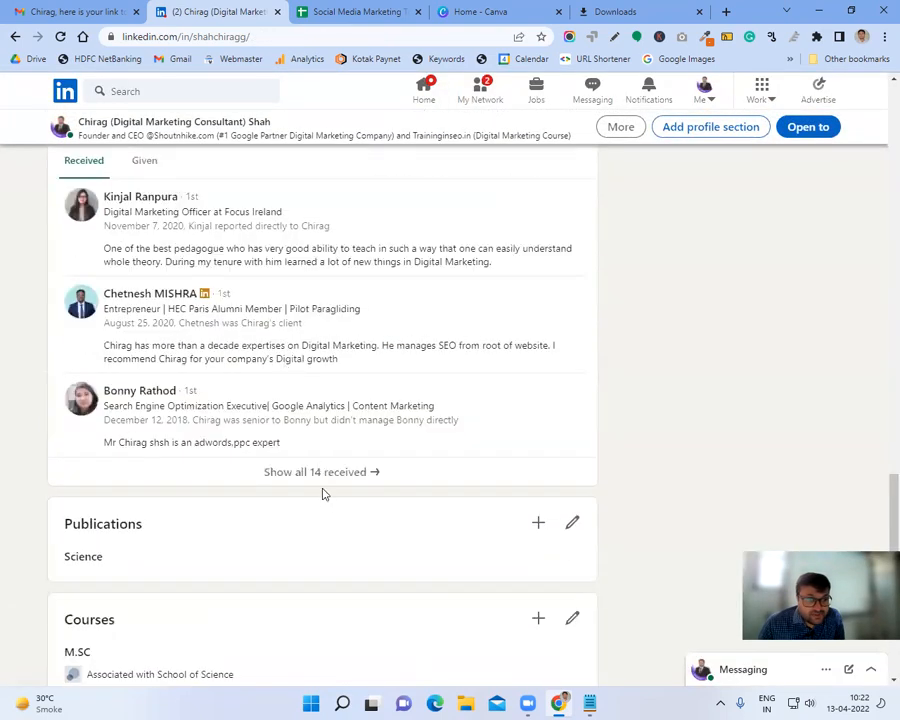
{"action": "left_click", "coordinate": [326, 473]}
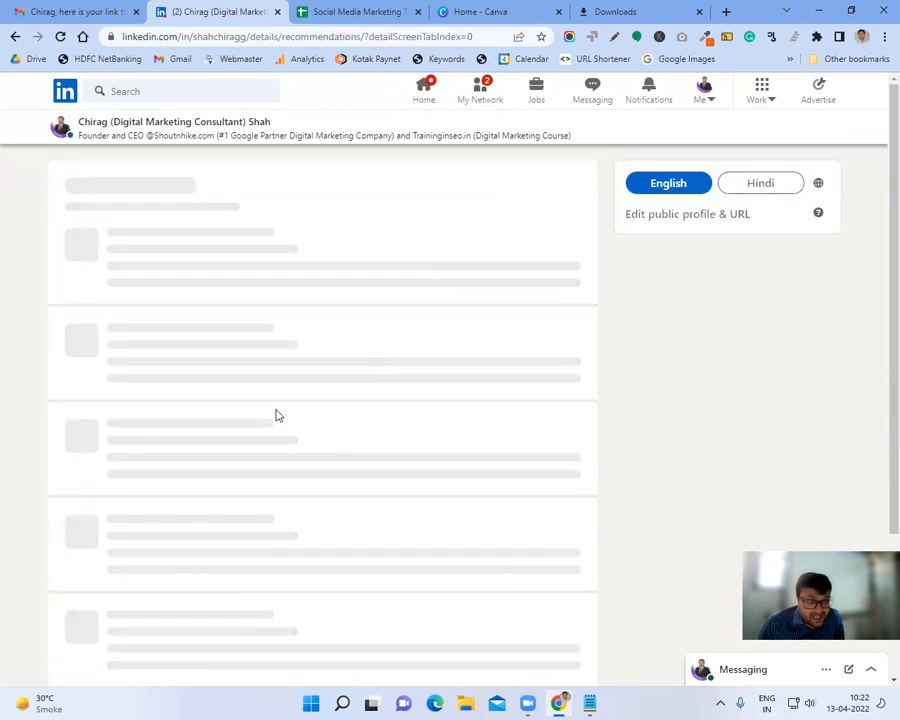
{"action": "scroll", "coordinate": [278, 416], "scroll_direction": "down", "scroll_amount": 5}
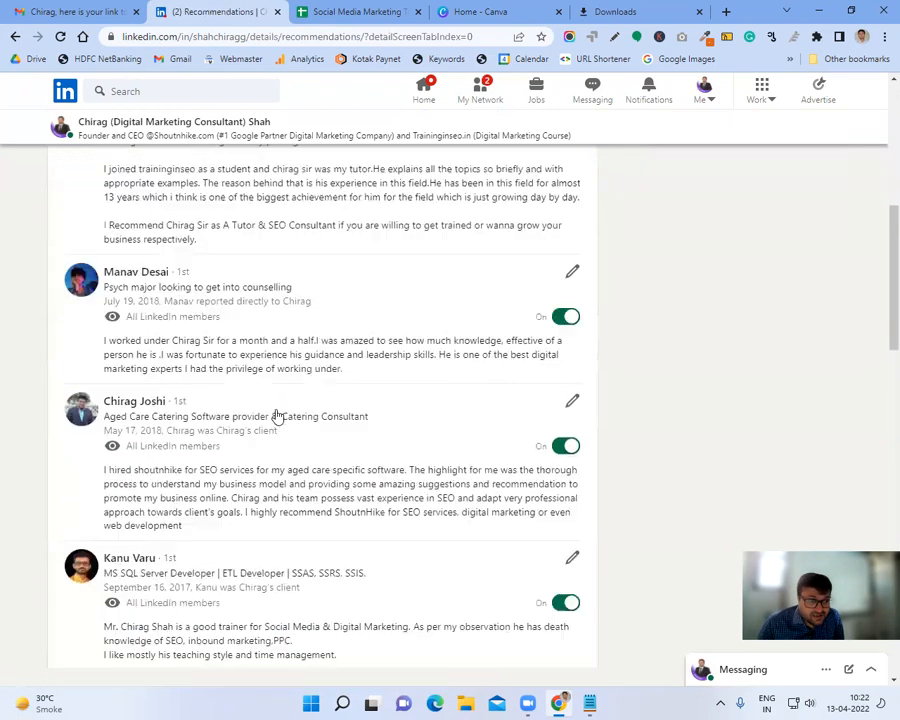
{"action": "scroll", "coordinate": [278, 416], "scroll_direction": "down", "scroll_amount": 10}
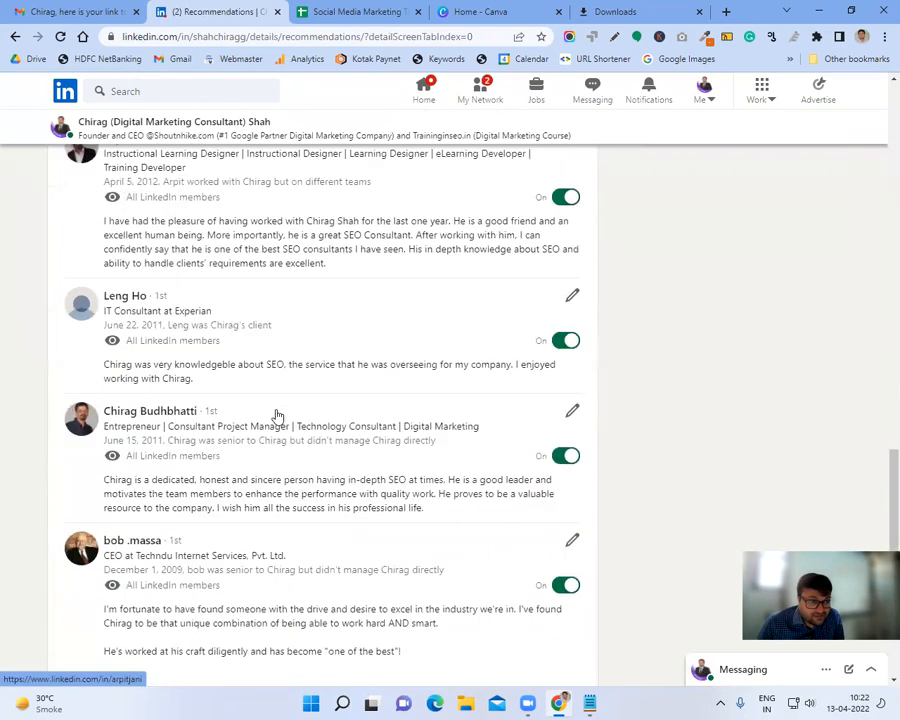
{"action": "scroll", "coordinate": [278, 416], "scroll_direction": "down", "scroll_amount": 4}
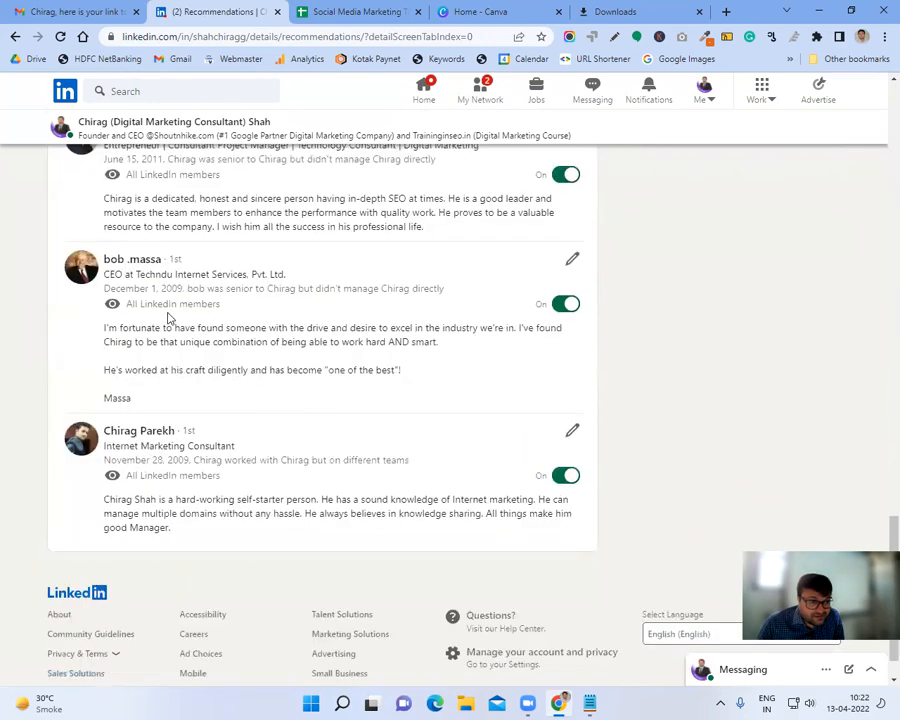
- Check the profile of the recommender from Techndu Internet Services, and highlight the opening paragraph of his recommendation in the received list
{"action": "left_click", "coordinate": [146, 264]}
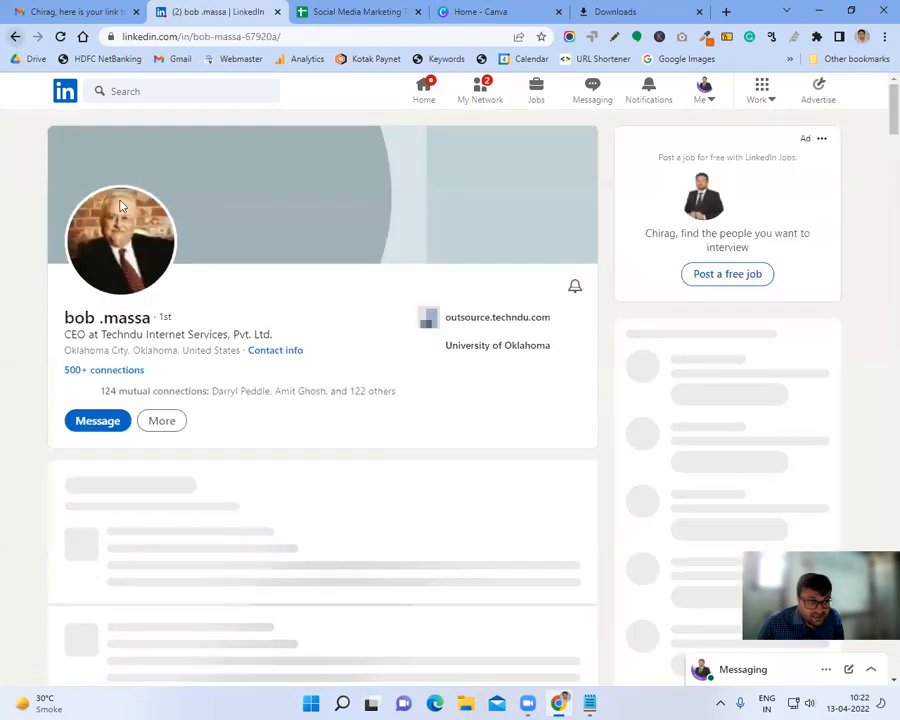
{"action": "key", "text": "alt+Left"}
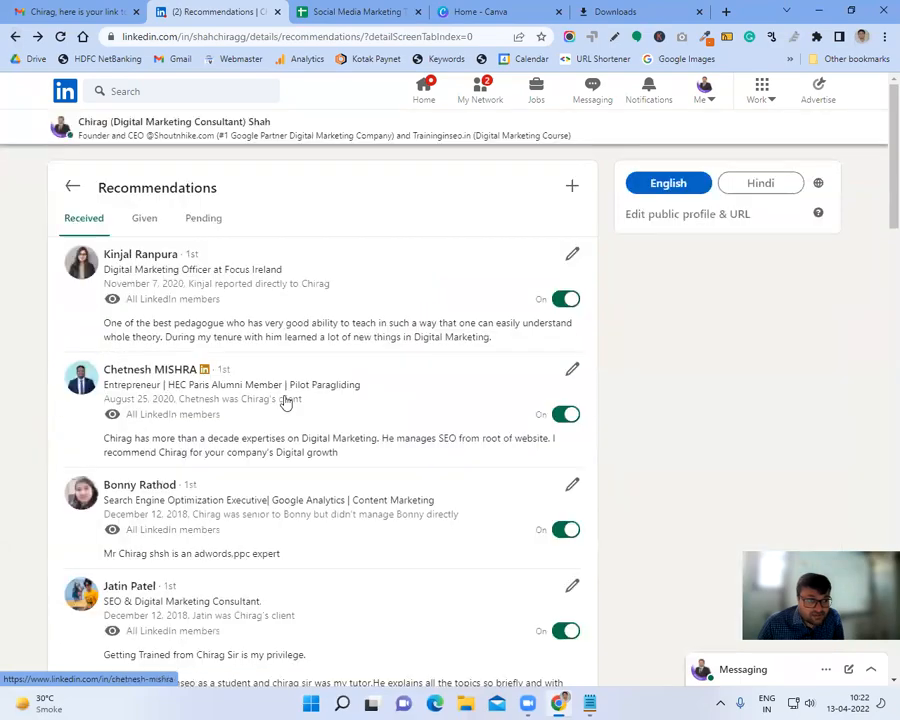
{"action": "scroll", "coordinate": [290, 402], "scroll_direction": "down", "scroll_amount": 10}
{"action": "scroll", "coordinate": [296, 403], "scroll_direction": "down", "scroll_amount": 10}
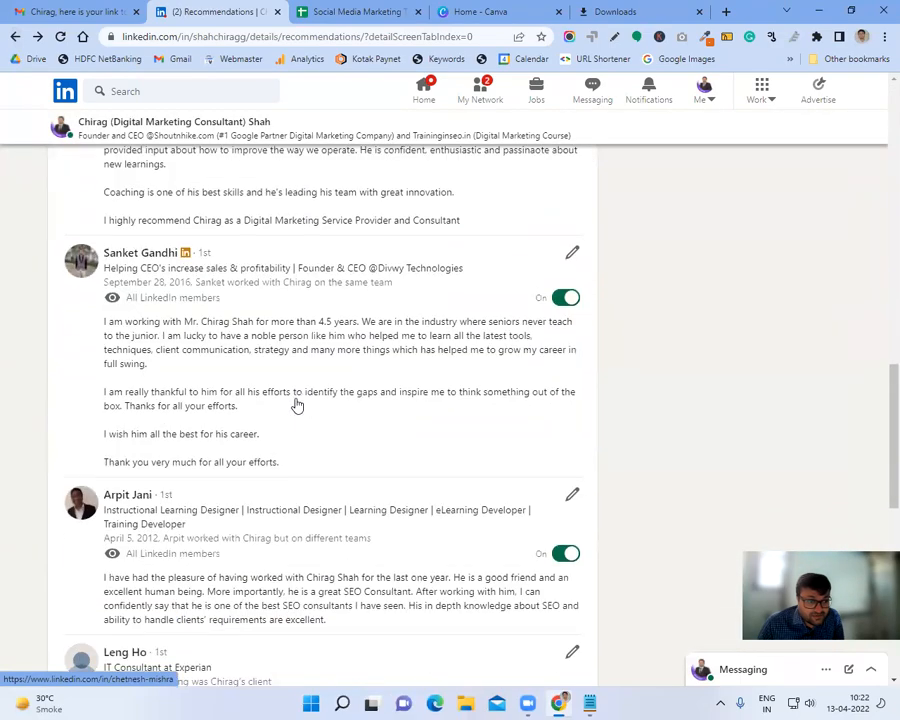
{"action": "scroll", "coordinate": [296, 404], "scroll_direction": "down", "scroll_amount": 3}
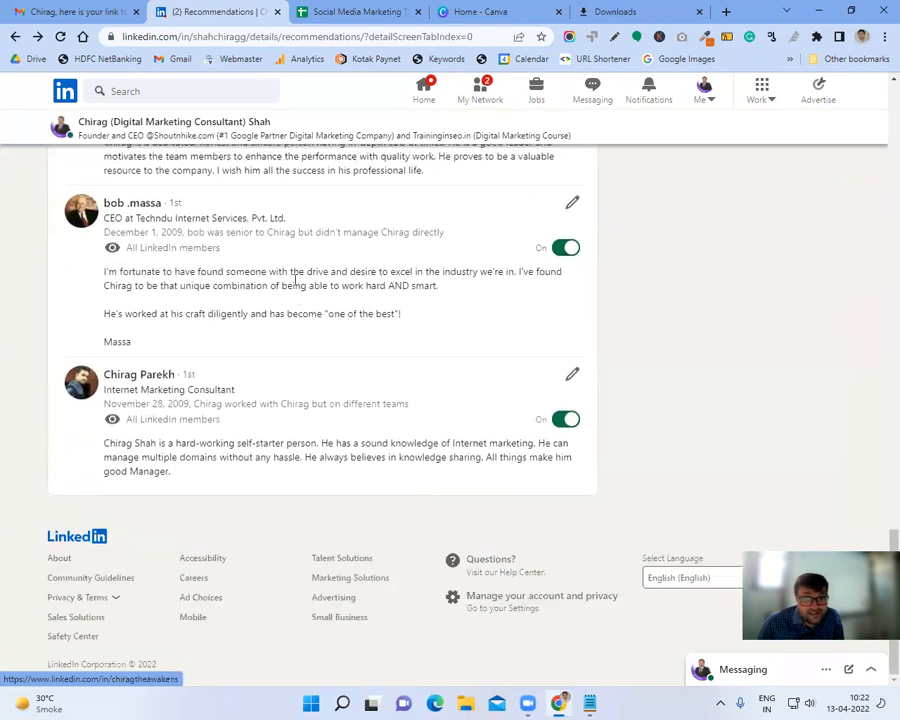
{"action": "triple_click", "coordinate": [256, 296]}
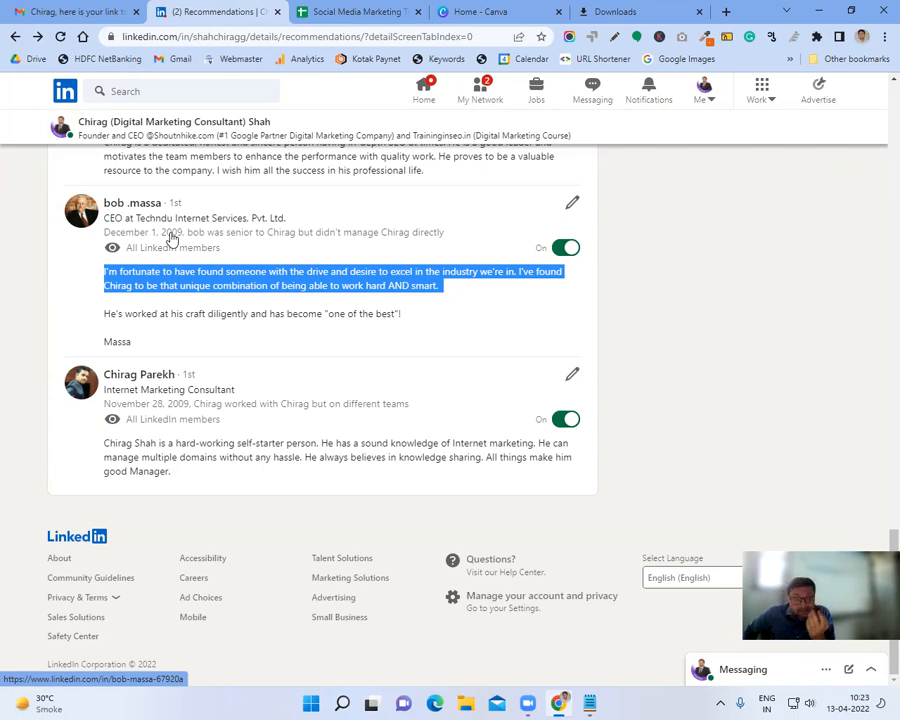
- Show the given recommendations and read through the whole list
{"action": "scroll", "coordinate": [270, 258], "scroll_direction": "up", "scroll_amount": 1}
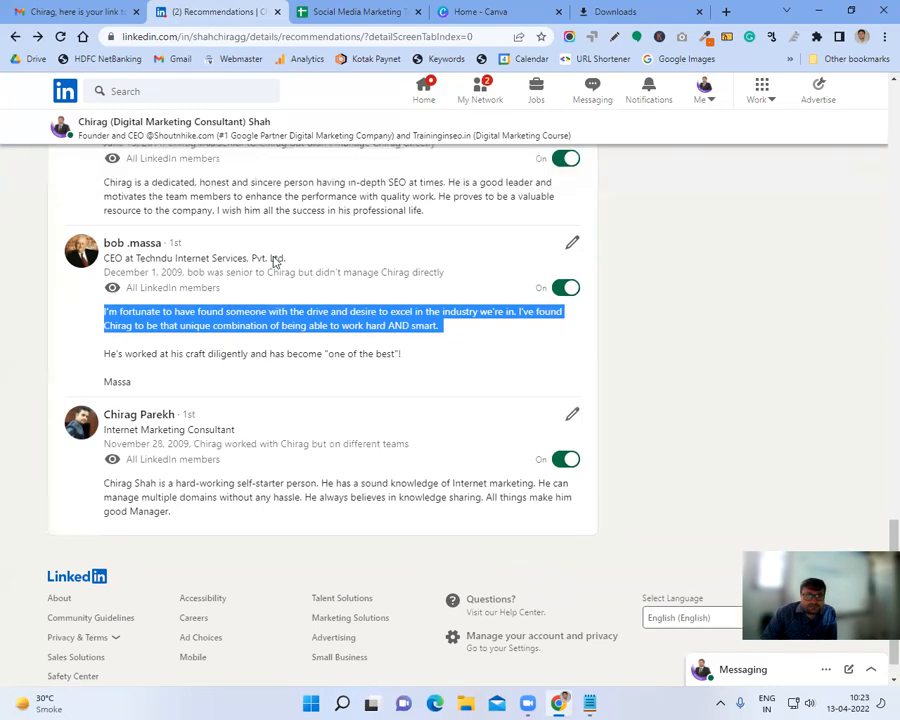
{"action": "scroll", "coordinate": [277, 260], "scroll_direction": "up", "scroll_amount": 20}
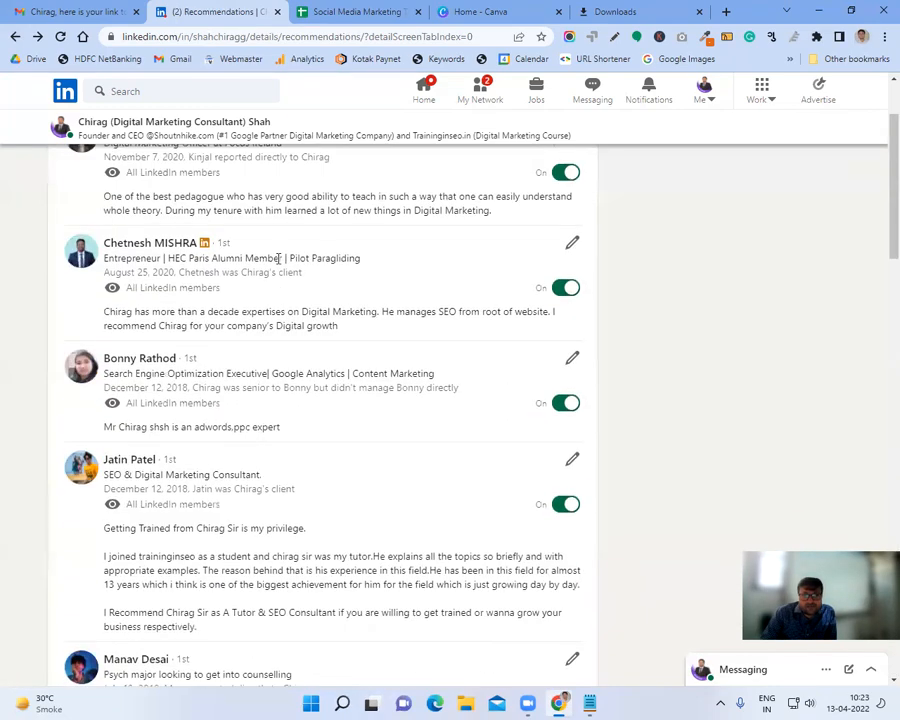
{"action": "scroll", "coordinate": [277, 258], "scroll_direction": "up", "scroll_amount": 3}
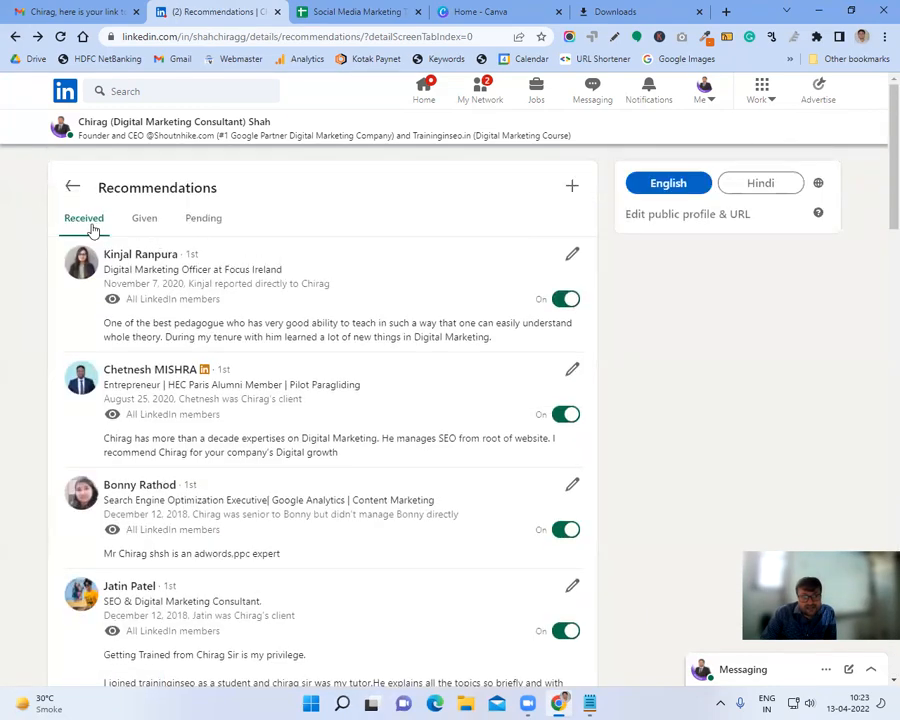
{"action": "left_click", "coordinate": [145, 225]}
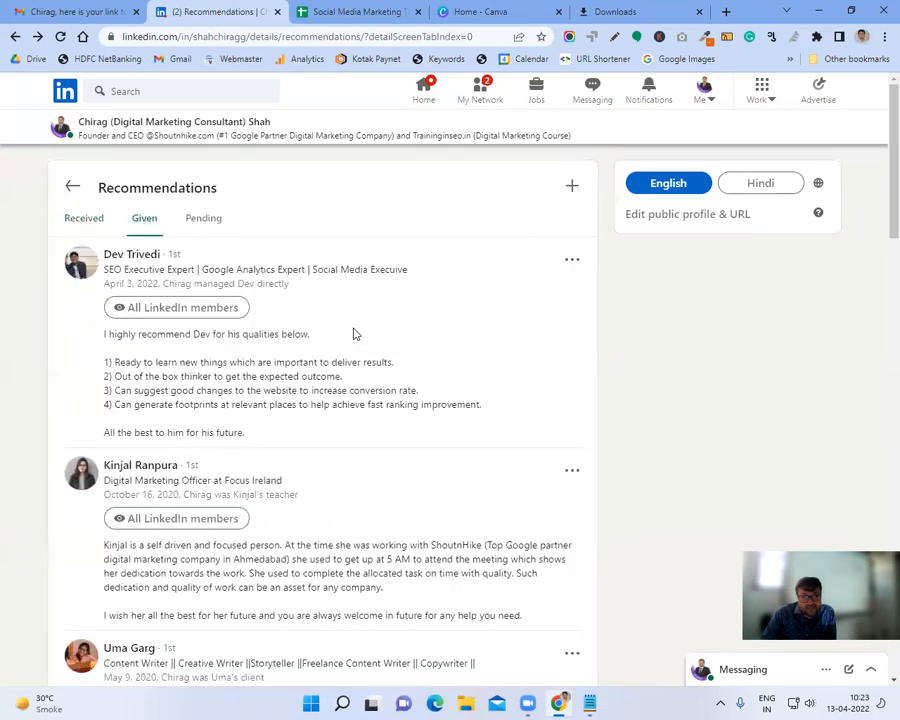
{"action": "scroll", "coordinate": [353, 334], "scroll_direction": "down", "scroll_amount": 5}
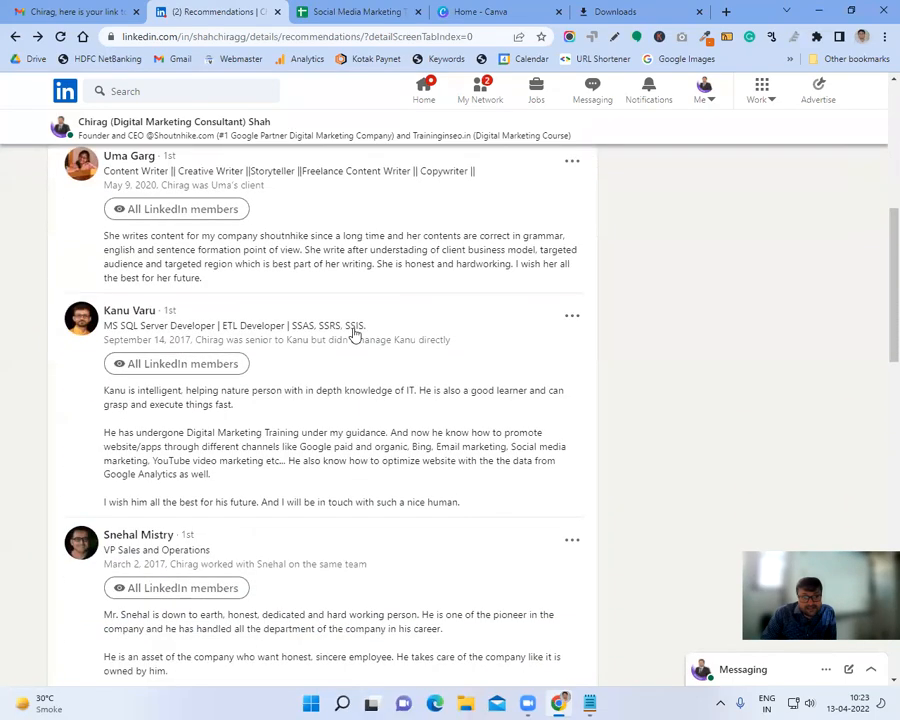
{"action": "scroll", "coordinate": [353, 334], "scroll_direction": "down", "scroll_amount": 10}
{"action": "scroll", "coordinate": [353, 334], "scroll_direction": "down", "scroll_amount": 3}
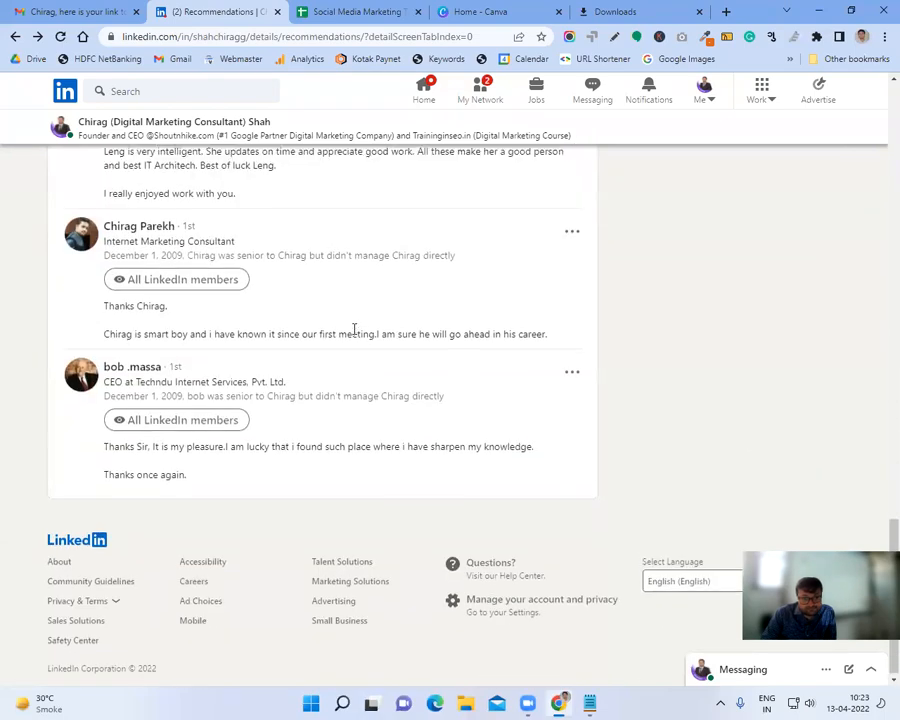
{"action": "scroll", "coordinate": [353, 329], "scroll_direction": "up", "scroll_amount": 18}
{"action": "scroll", "coordinate": [353, 329], "scroll_direction": "up", "scroll_amount": 1}
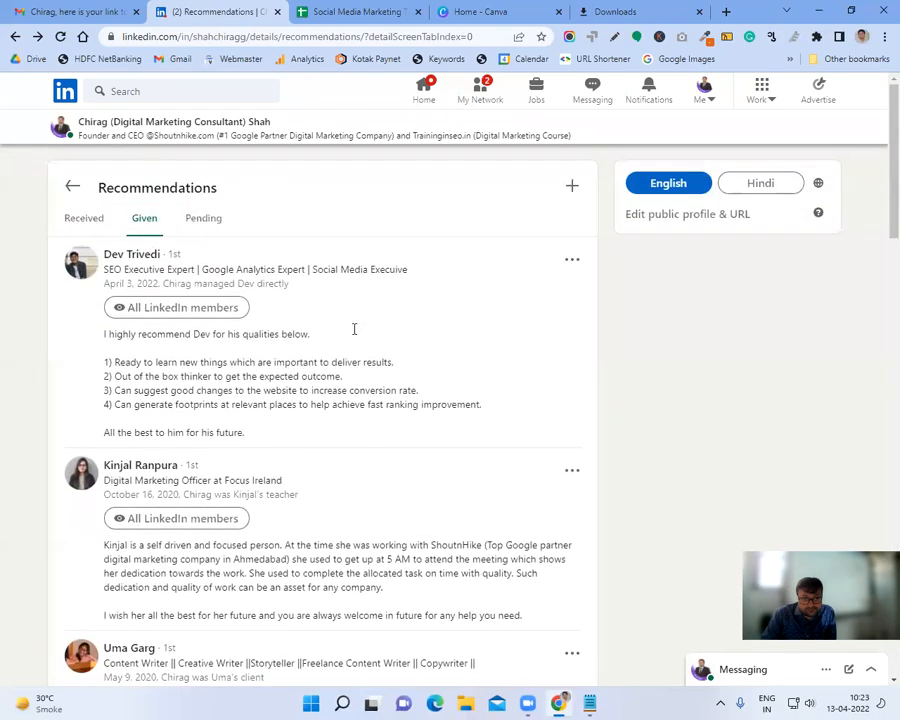
- Show the pending recommendations and look through all open requests
{"action": "left_click", "coordinate": [207, 226]}
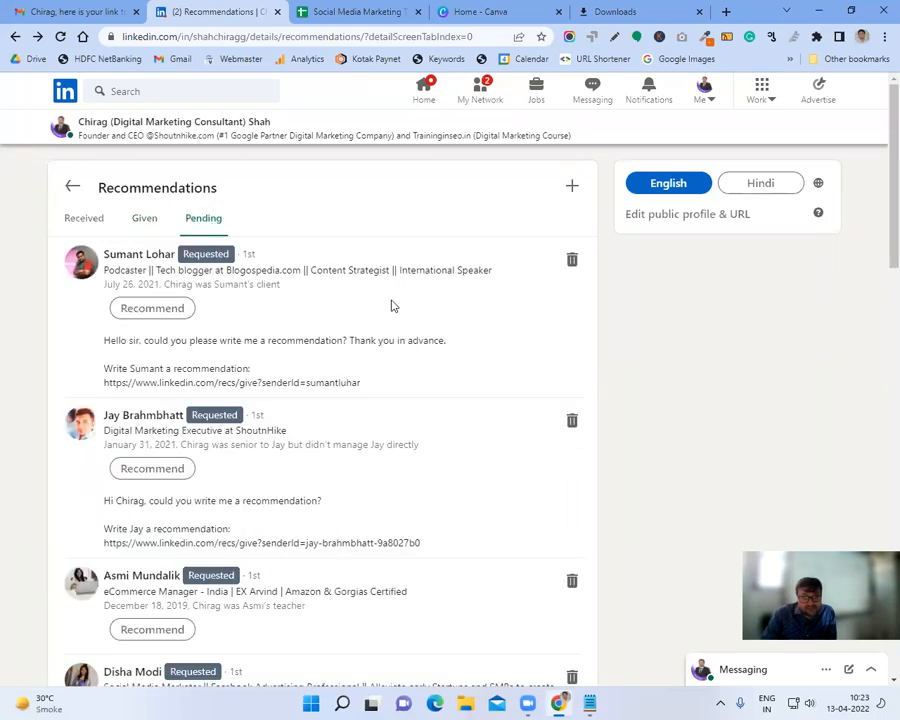
{"action": "scroll", "coordinate": [392, 306], "scroll_direction": "down", "scroll_amount": 5}
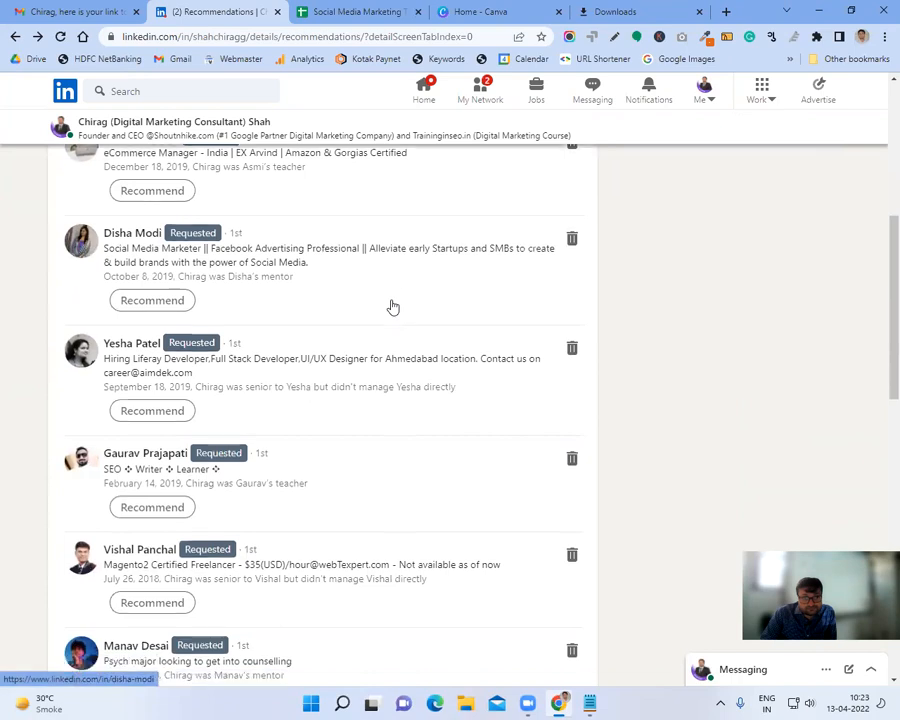
{"action": "scroll", "coordinate": [392, 306], "scroll_direction": "down", "scroll_amount": 3}
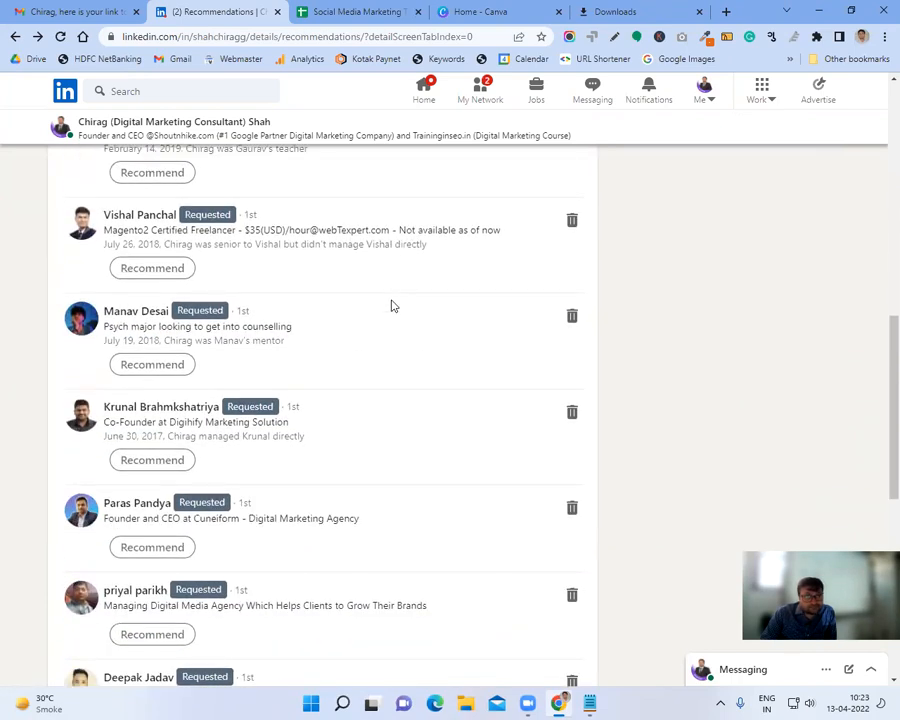
{"action": "scroll", "coordinate": [392, 306], "scroll_direction": "down", "scroll_amount": 2}
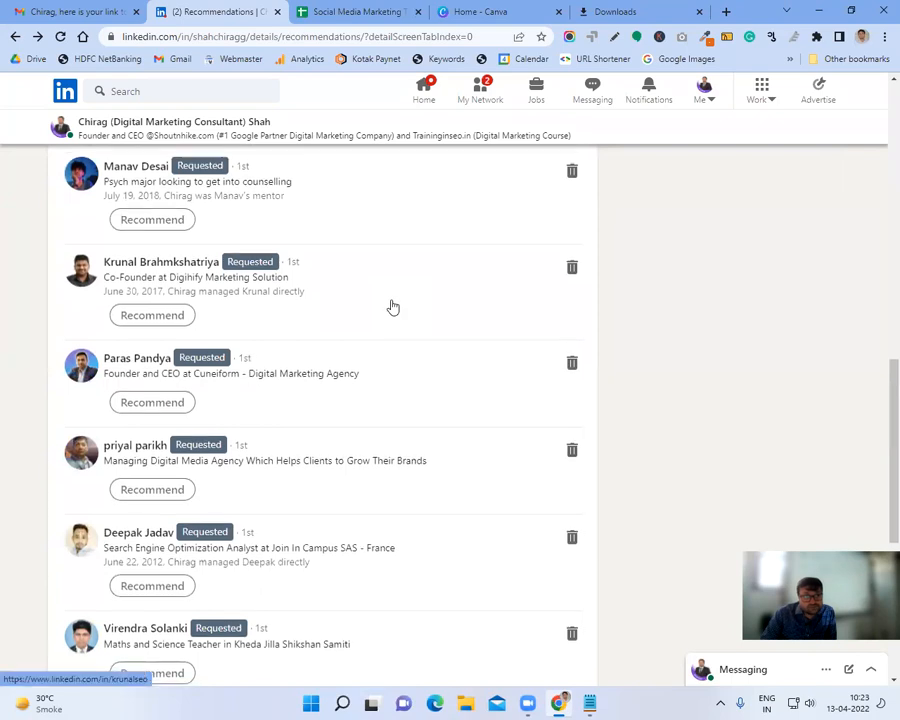
{"action": "scroll", "coordinate": [392, 306], "scroll_direction": "down", "scroll_amount": 2}
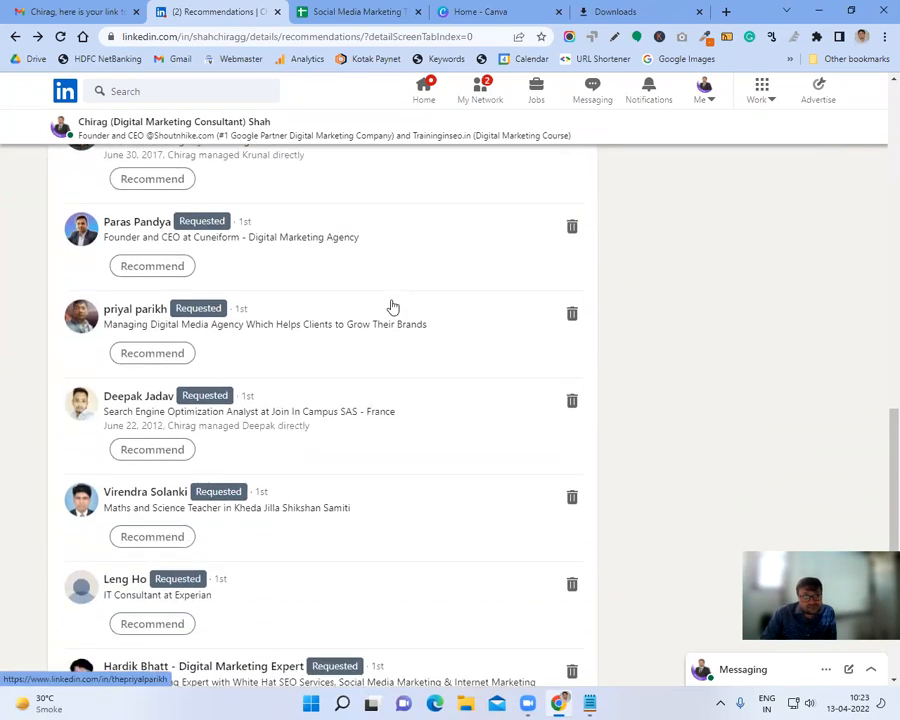
{"action": "scroll", "coordinate": [392, 306], "scroll_direction": "down", "scroll_amount": 3}
{"action": "scroll", "coordinate": [392, 306], "scroll_direction": "down", "scroll_amount": 2}
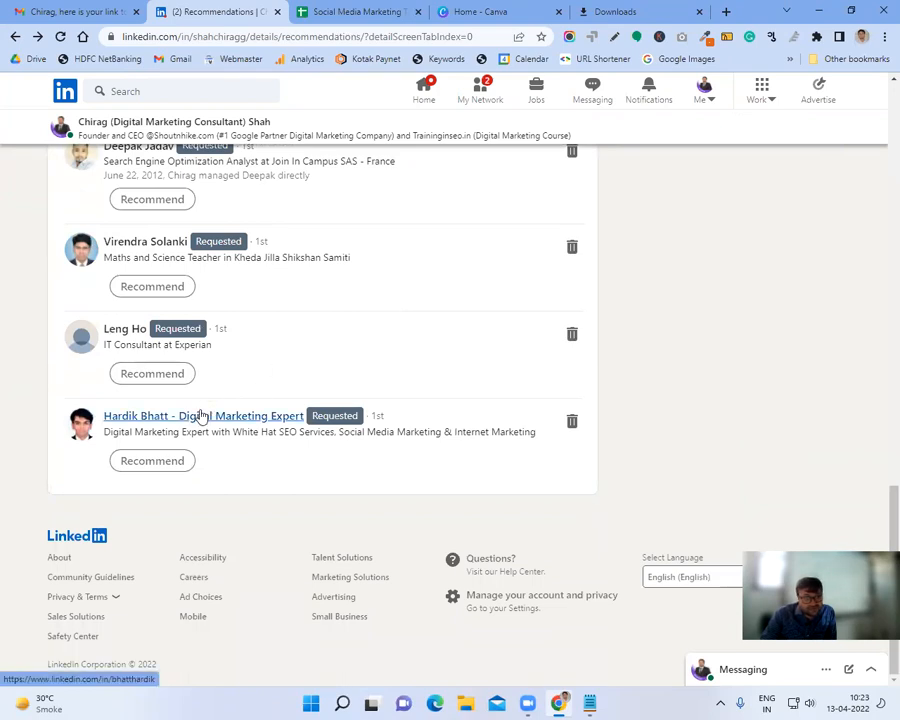
{"action": "scroll", "coordinate": [428, 302], "scroll_direction": "up", "scroll_amount": 10}
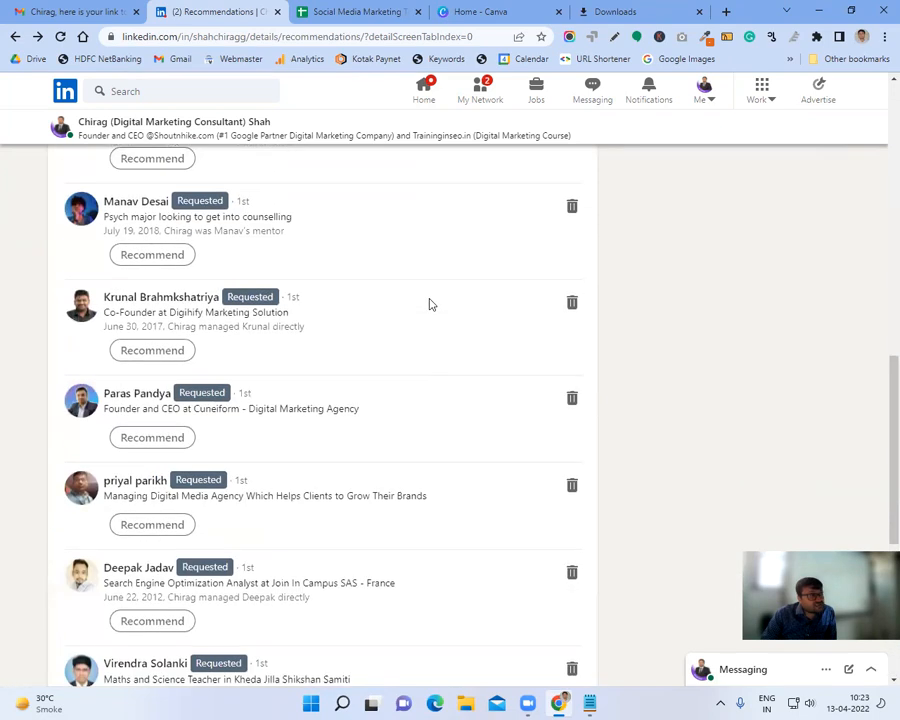
{"action": "scroll", "coordinate": [430, 304], "scroll_direction": "up", "scroll_amount": 3}
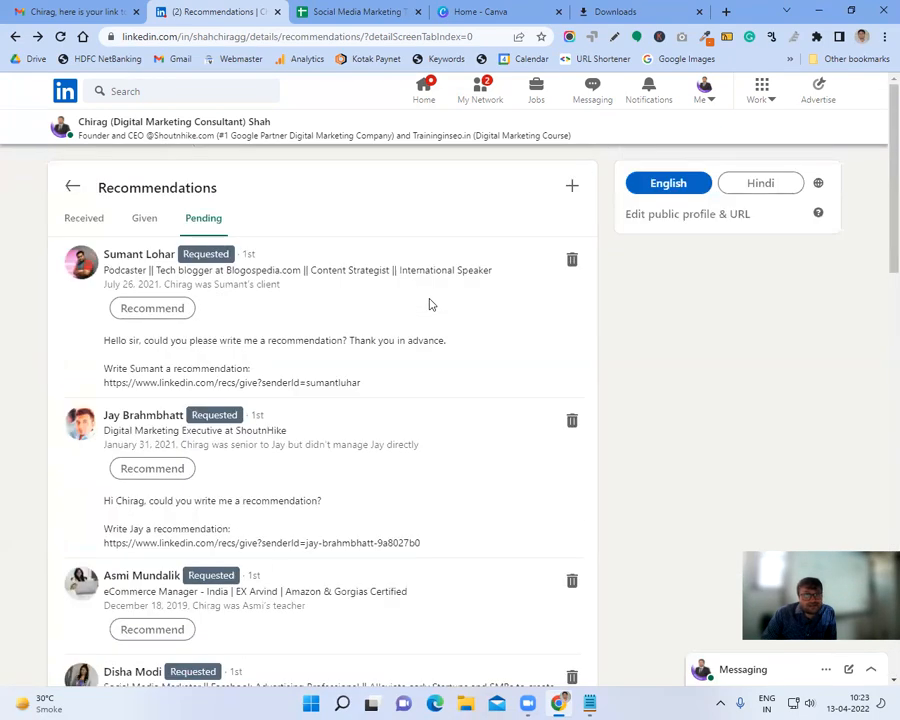
- Return to the main profile page and view the followed companies, groups and schools in the Interests section
{"action": "left_click", "coordinate": [62, 189]}
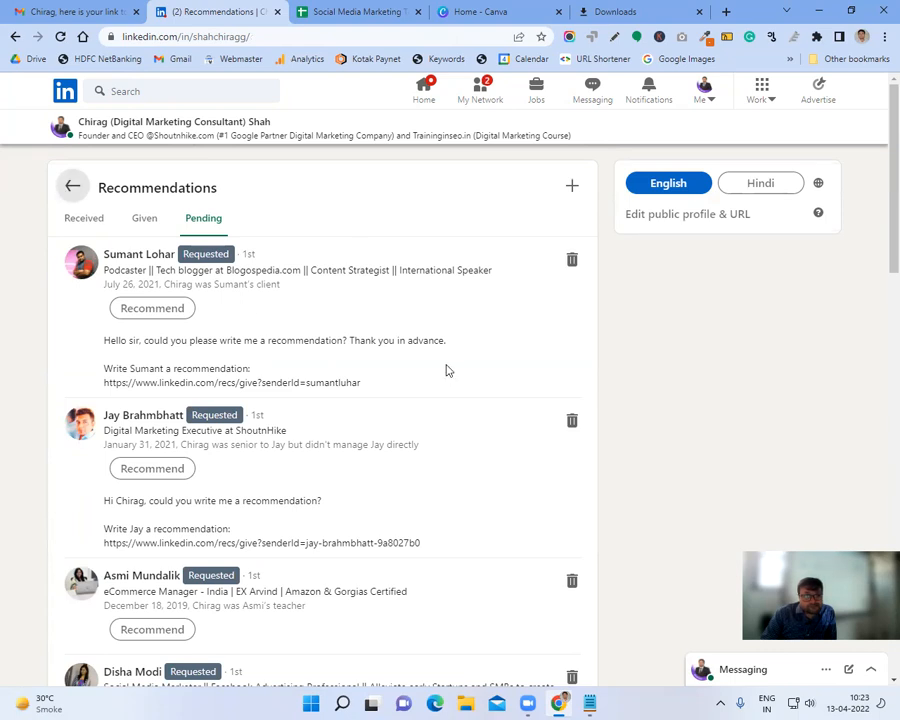
{"action": "left_click", "coordinate": [70, 192]}
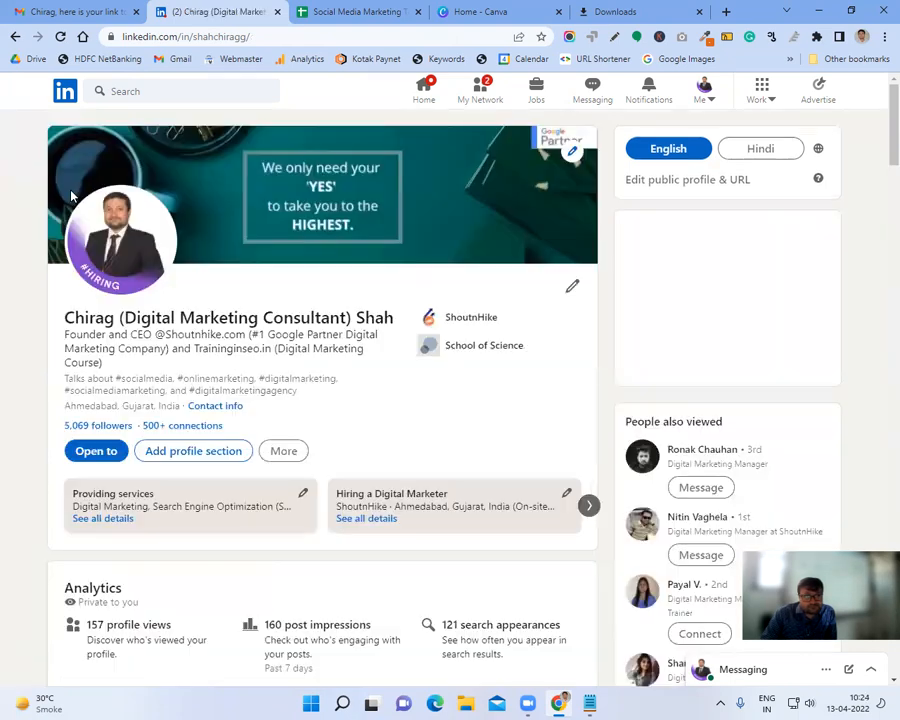
{"action": "scroll", "coordinate": [483, 383], "scroll_direction": "down", "scroll_amount": 20}
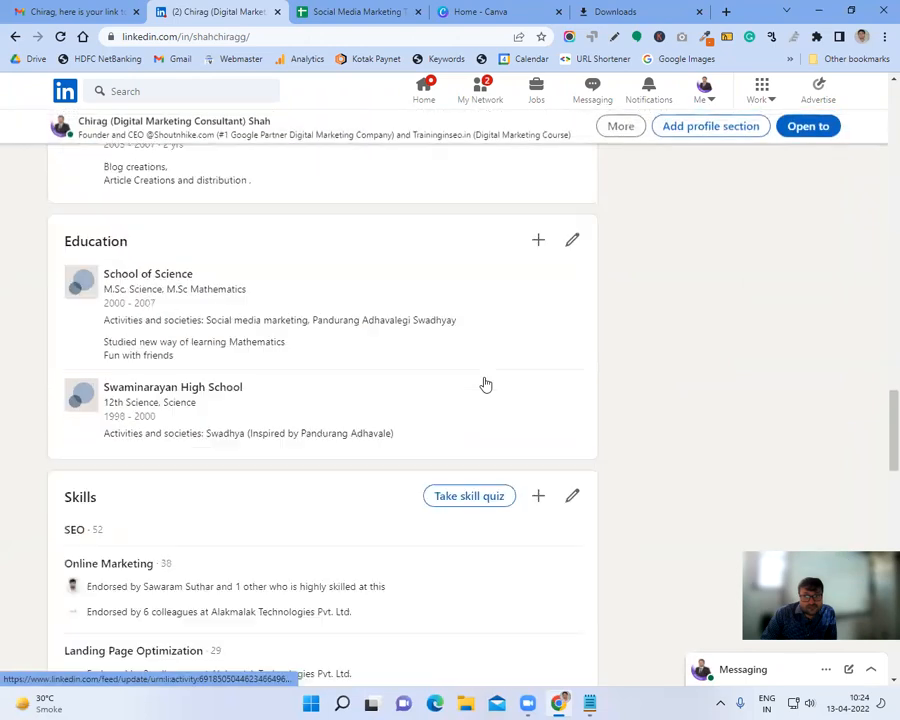
{"action": "scroll", "coordinate": [481, 381], "scroll_direction": "down", "scroll_amount": 8}
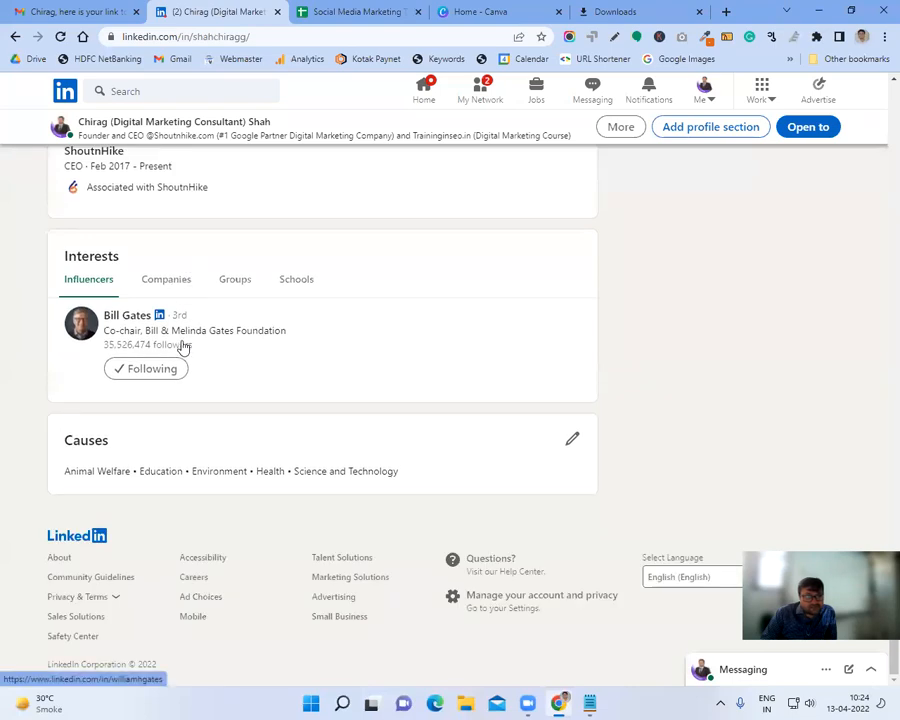
{"action": "left_click", "coordinate": [162, 288]}
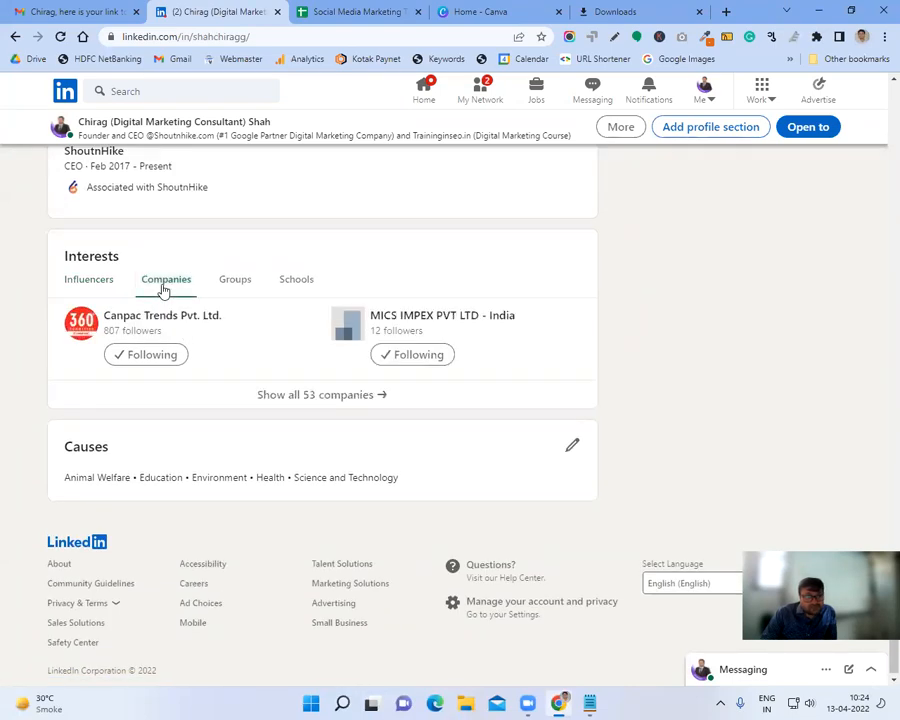
{"action": "left_click", "coordinate": [231, 284]}
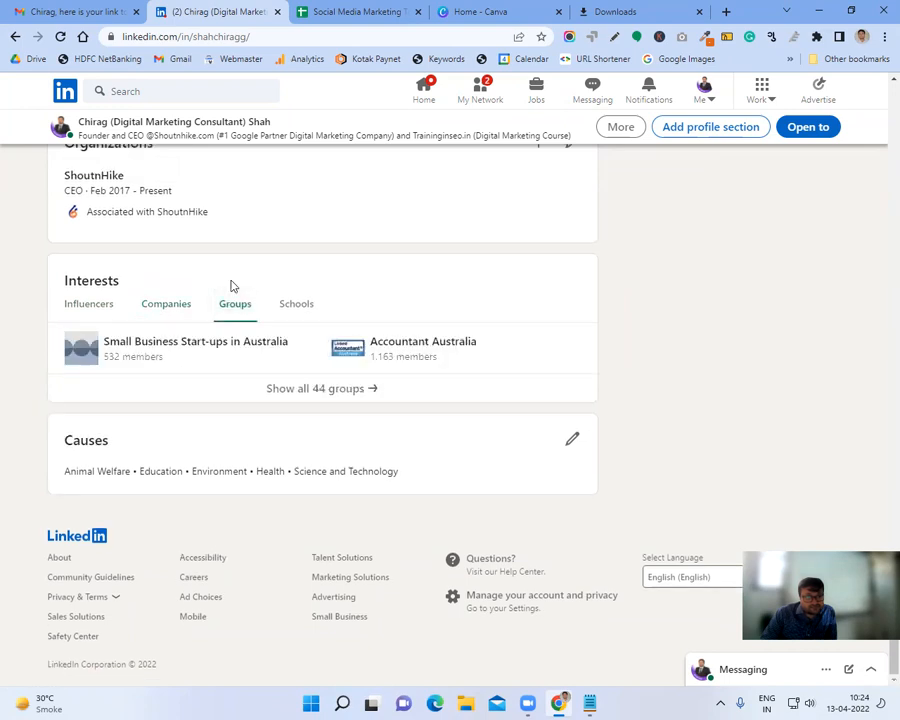
{"action": "left_click", "coordinate": [290, 311]}
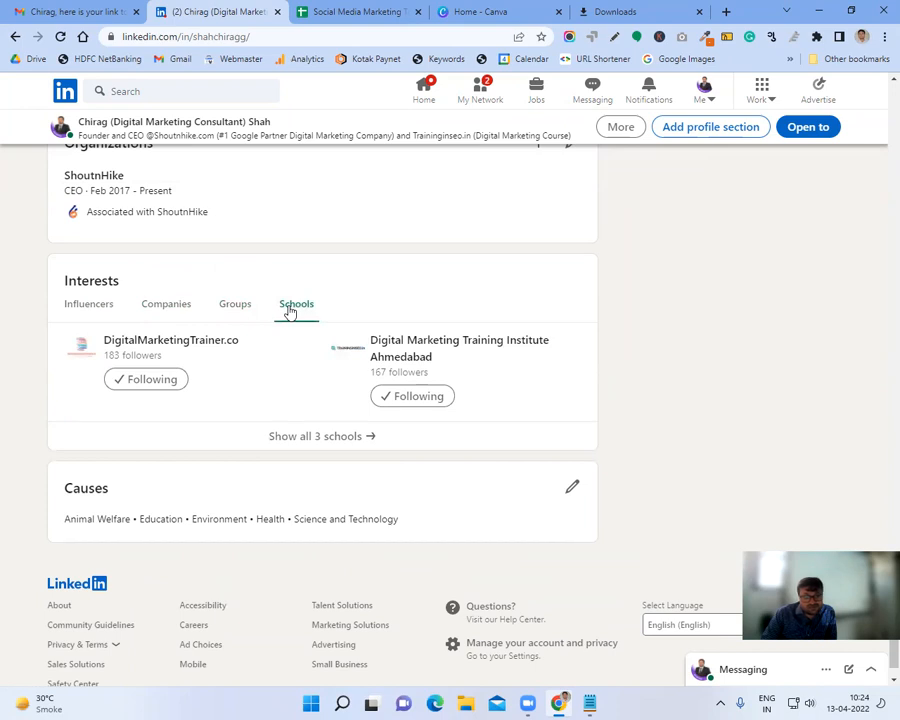
- View the full list of followed schools and return to the main profile page
{"action": "left_click", "coordinate": [317, 434]}
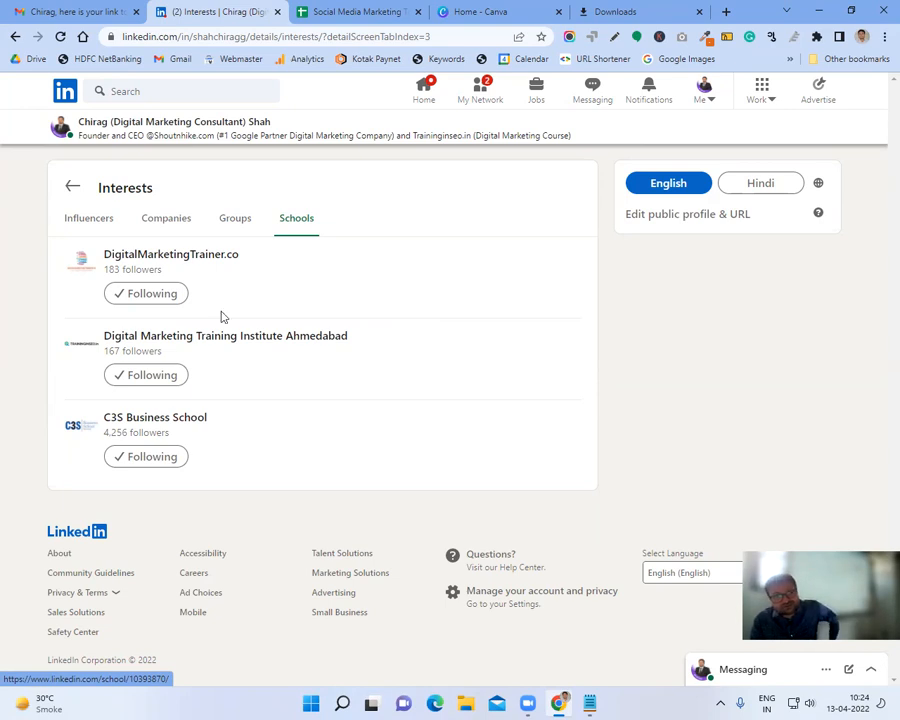
{"action": "left_click", "coordinate": [66, 191]}
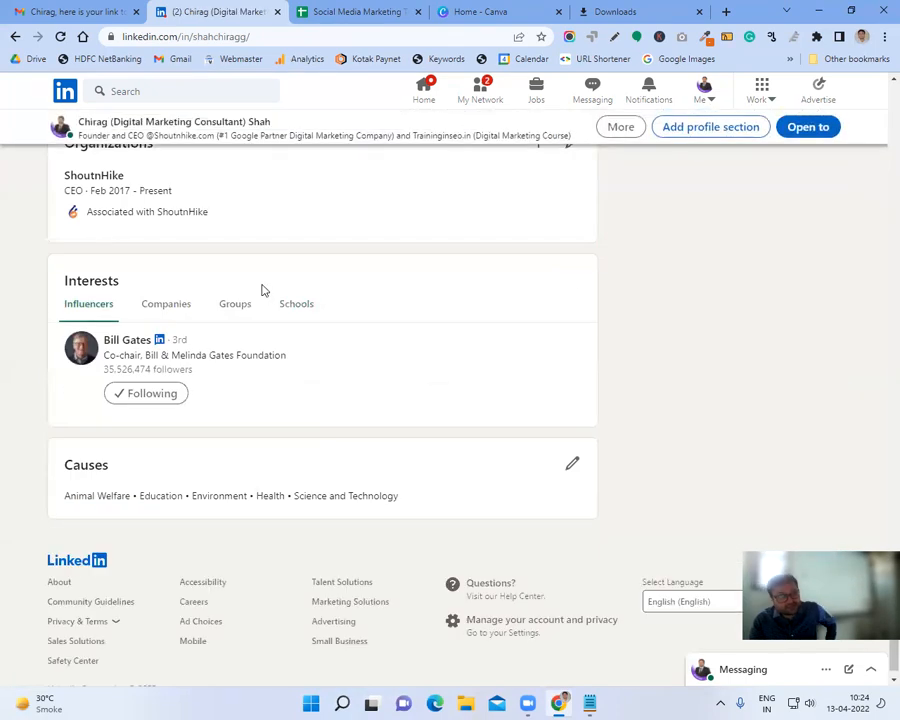
- Examine the selectable causes in the profile's Causes section, close the editor unchanged, and return to the start of the profile
{"action": "scroll", "coordinate": [368, 386], "scroll_direction": "down", "scroll_amount": 1}
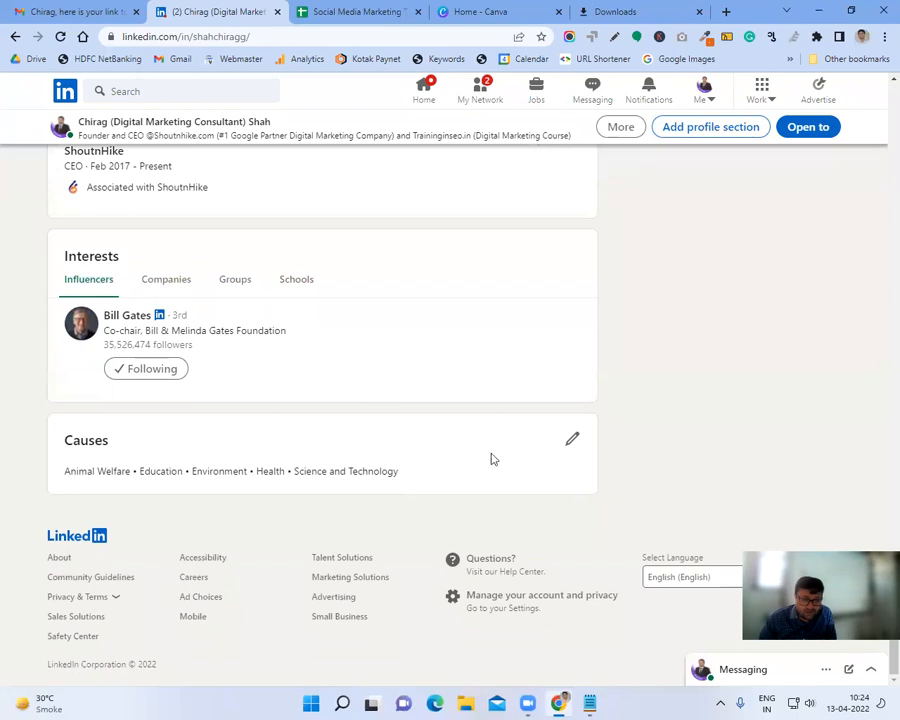
{"action": "left_click", "coordinate": [572, 440]}
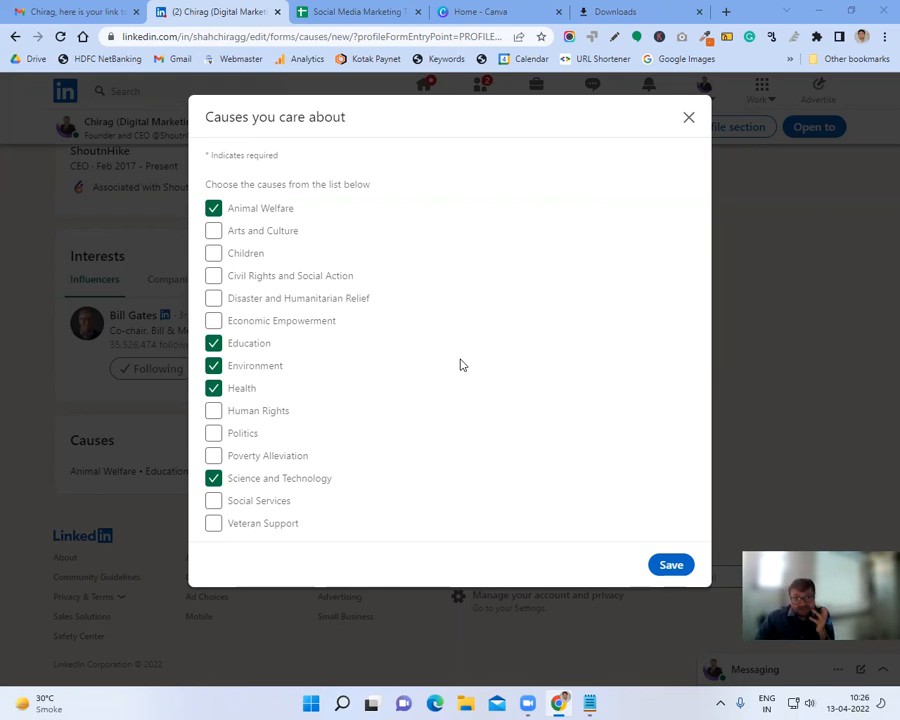
{"action": "left_click", "coordinate": [690, 118]}
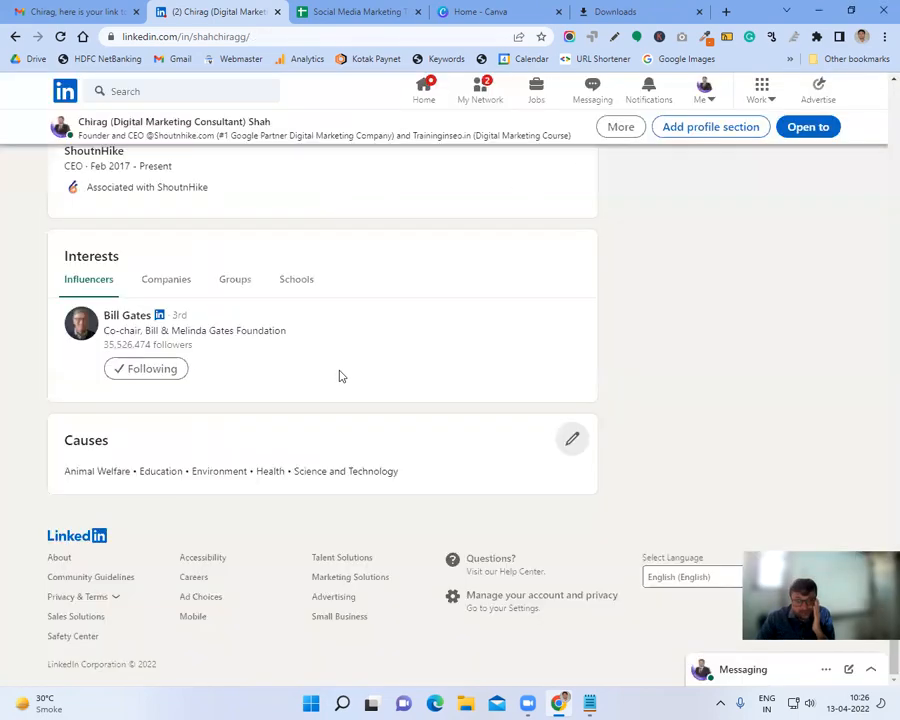
{"action": "scroll", "coordinate": [339, 376], "scroll_direction": "up", "scroll_amount": 20}
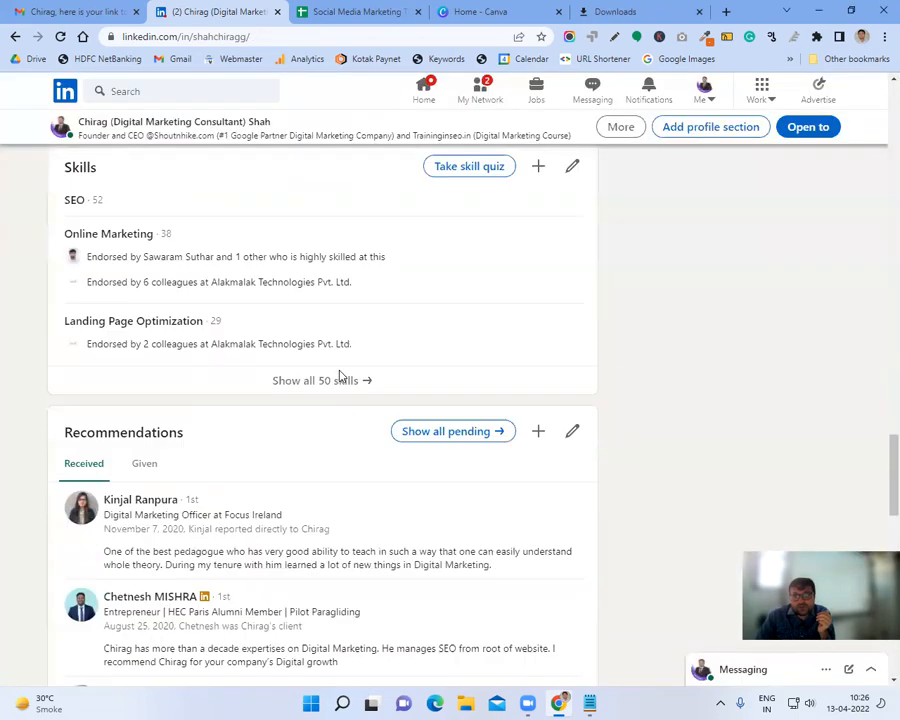
{"action": "scroll", "coordinate": [339, 376], "scroll_direction": "up", "scroll_amount": 20}
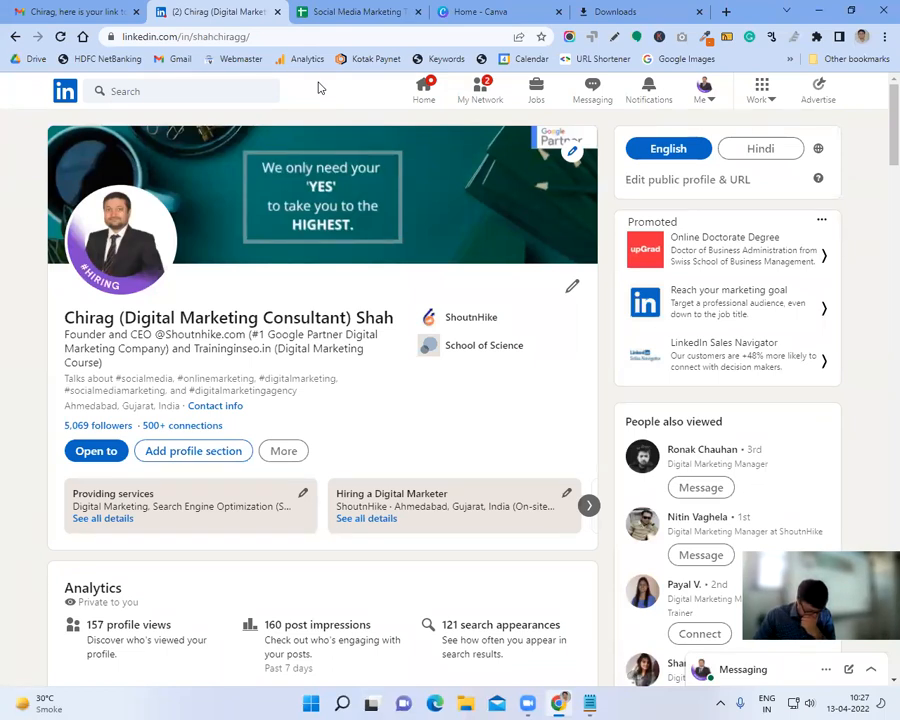
- Switch to Notepad and write the connection levels 1st, 2nd and 3rd on separate lines with blank lines between them
{"action": "left_click", "coordinate": [590, 704]}
{"action": "type", "text": "1st"}
{"action": "key", "text": "Return"}
{"action": "key", "text": "Return"}
{"action": "type", "text": "nd"}
{"action": "key", "text": "BackSpace"}
{"action": "key", "text": "BackSpace"}
{"action": "type", "text": "2nd"}
{"action": "key", "text": "Return"}
{"action": "key", "text": "Return"}
{"action": "type", "text": "3"}
{"action": "key", "text": "BackSpace"}
{"action": "type", "text": "3rd"}
- Add the entries A, B and C on separate lines under the 1st heading
{"action": "key", "text": "Home"}
{"action": "key", "text": "Up"}
{"action": "key", "text": "Up"}
{"action": "key", "text": "Return"}
{"action": "key", "text": "Up"}
{"action": "key", "text": "Up"}
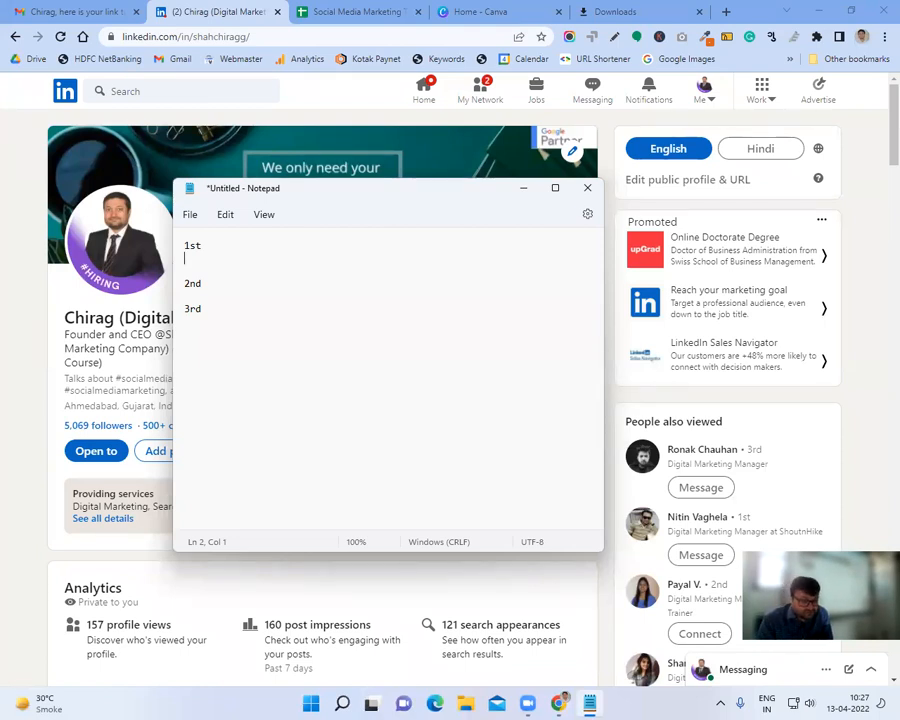
{"action": "type", "text": "A"}
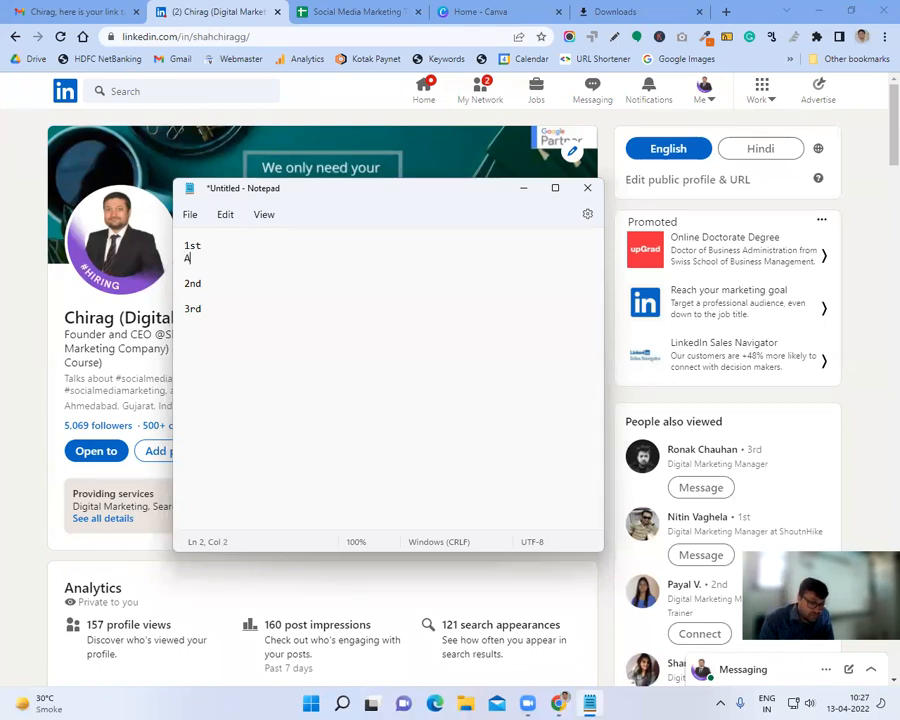
{"action": "key", "text": "Return"}
{"action": "type", "text": "B"}
{"action": "key", "text": "Return"}
{"action": "type", "text": "C"}
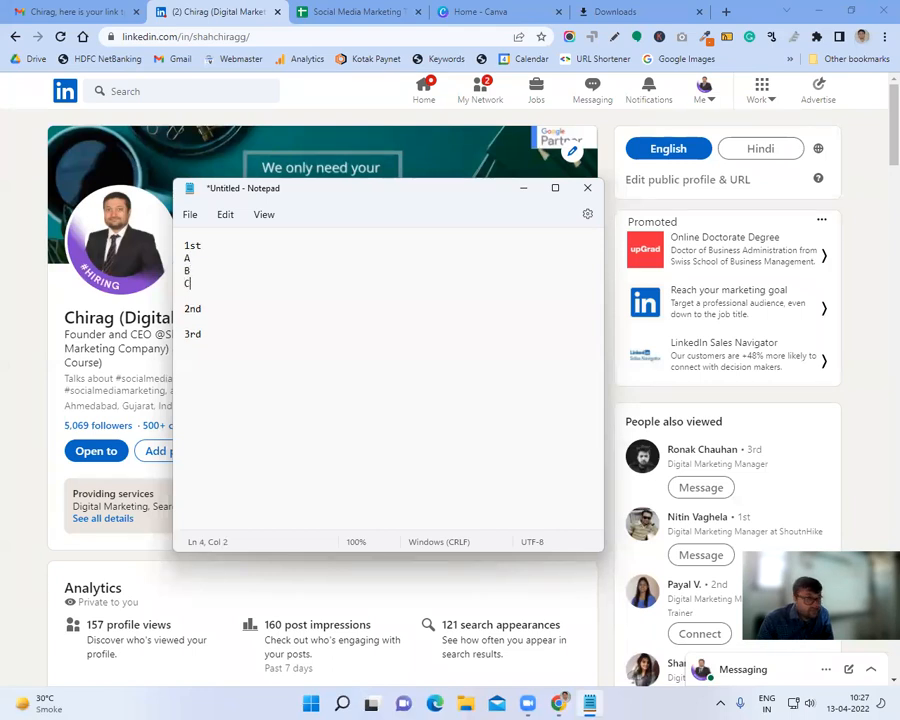
- Add the entries A' and B' on separate lines under the 2nd heading
{"action": "left_click", "coordinate": [225, 311]}
{"action": "key", "text": "Return"}
{"action": "type", "text": "A'"}
{"action": "key", "text": "Return"}
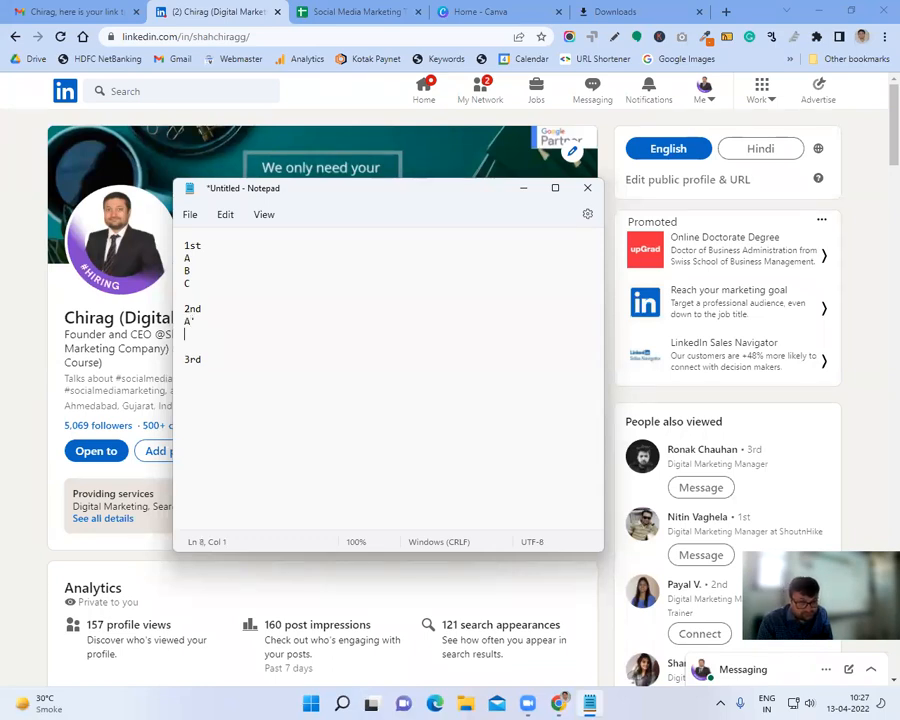
{"action": "type", "text": "B'"}
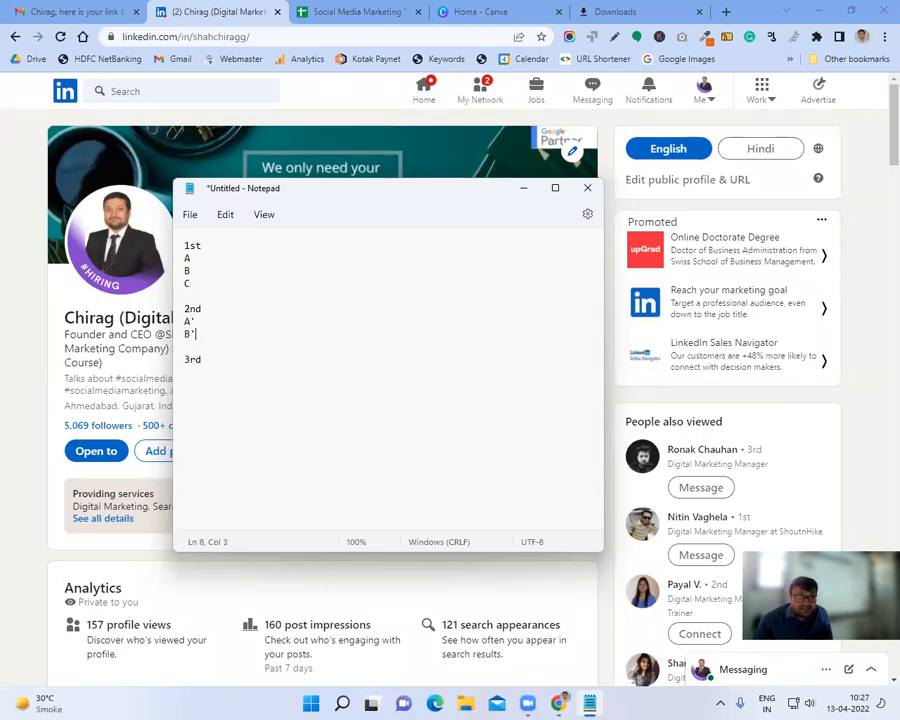
- Highlight A and A' in turn to relate them, and add the entry A'' under the 3rd heading
{"action": "left_click_drag", "start_coordinate": [184, 321], "coordinate": [195, 321]}
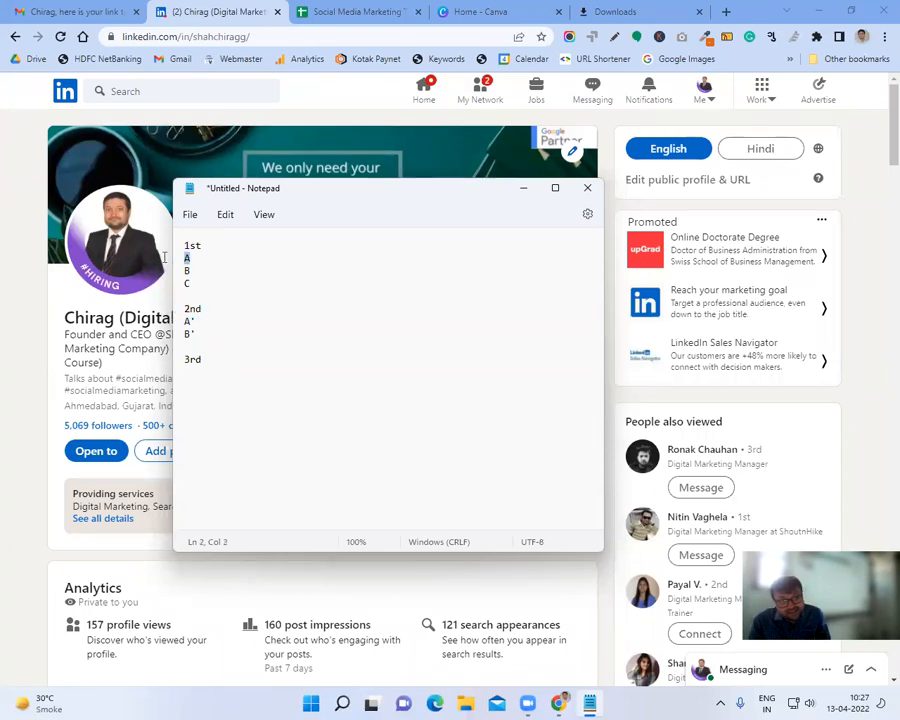
{"action": "left_click_drag", "start_coordinate": [185, 259], "coordinate": [192, 262]}
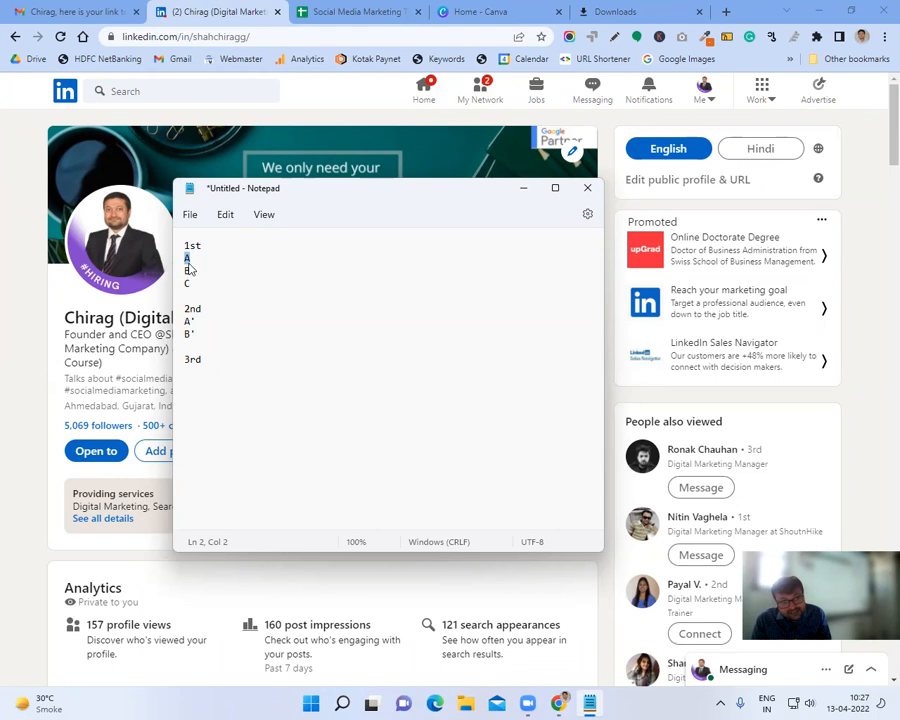
{"action": "left_click_drag", "start_coordinate": [195, 321], "coordinate": [183, 322]}
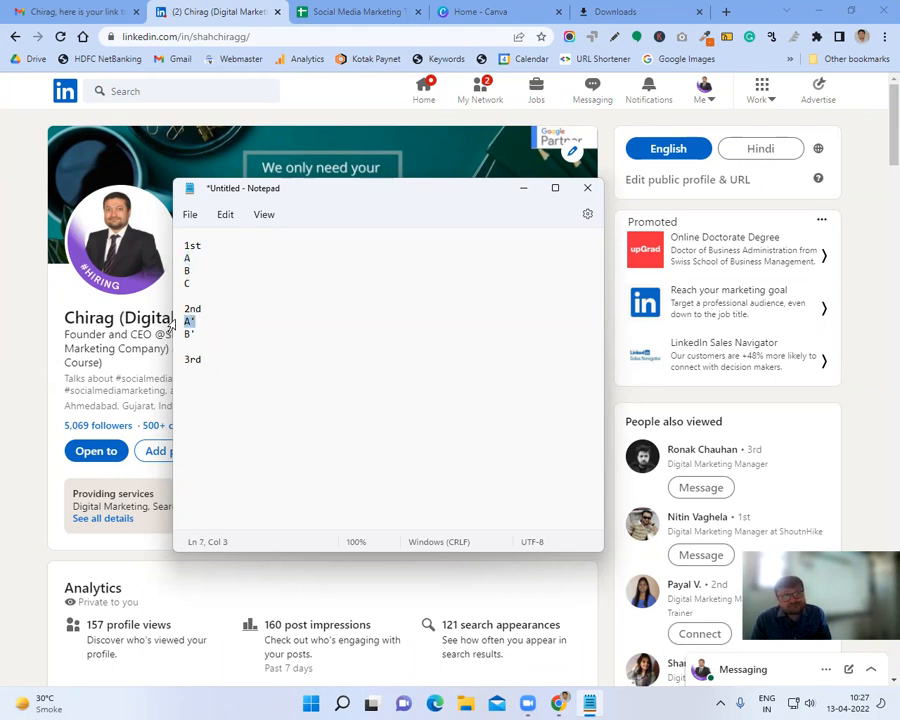
{"action": "left_click", "coordinate": [206, 369]}
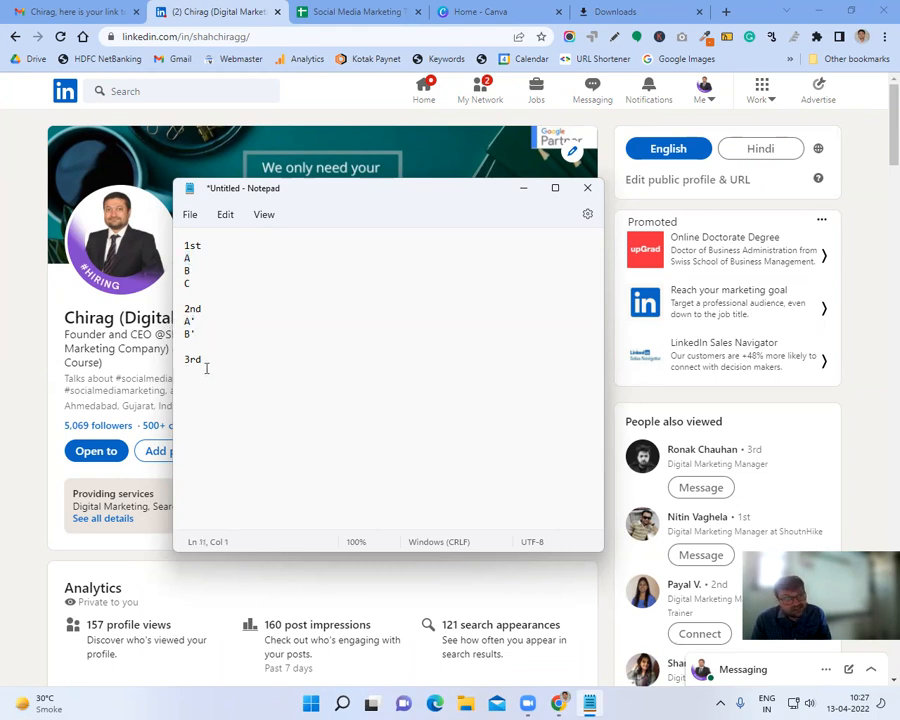
{"action": "type", "text": "A''"}
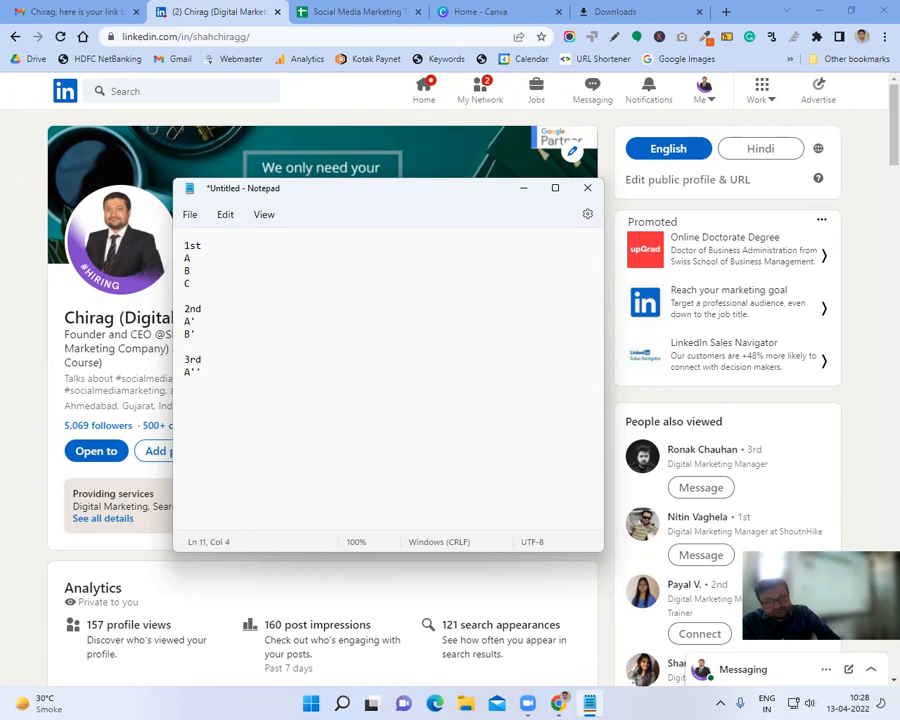
- Close the Notepad note without saving, and briefly show the LinkedIn account menu before dismissing it
{"action": "left_click", "coordinate": [594, 190]}
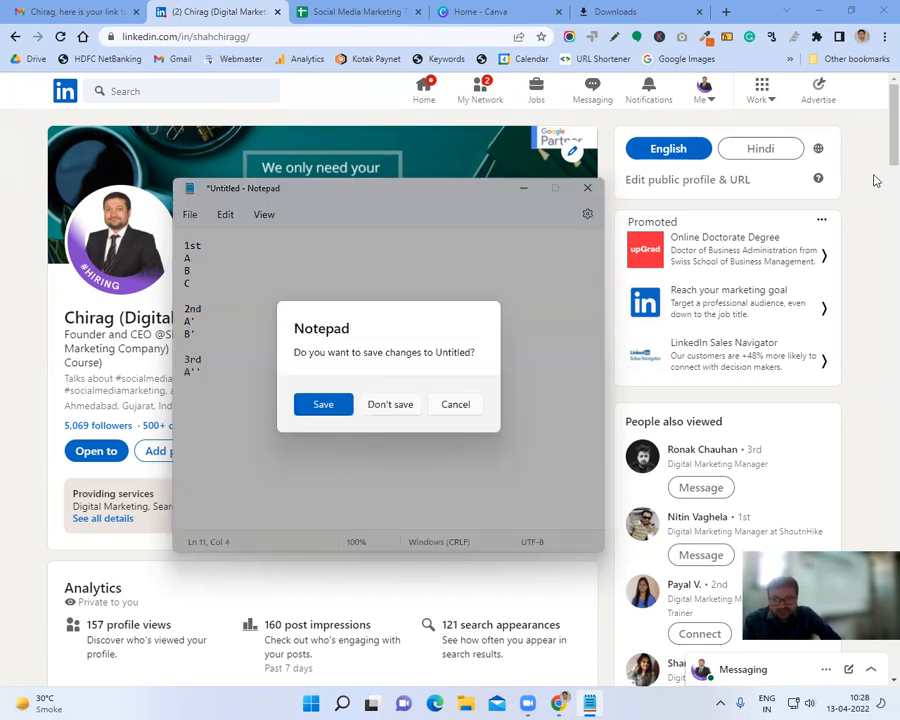
{"action": "left_click", "coordinate": [405, 410]}
{"action": "left_click", "coordinate": [710, 100]}
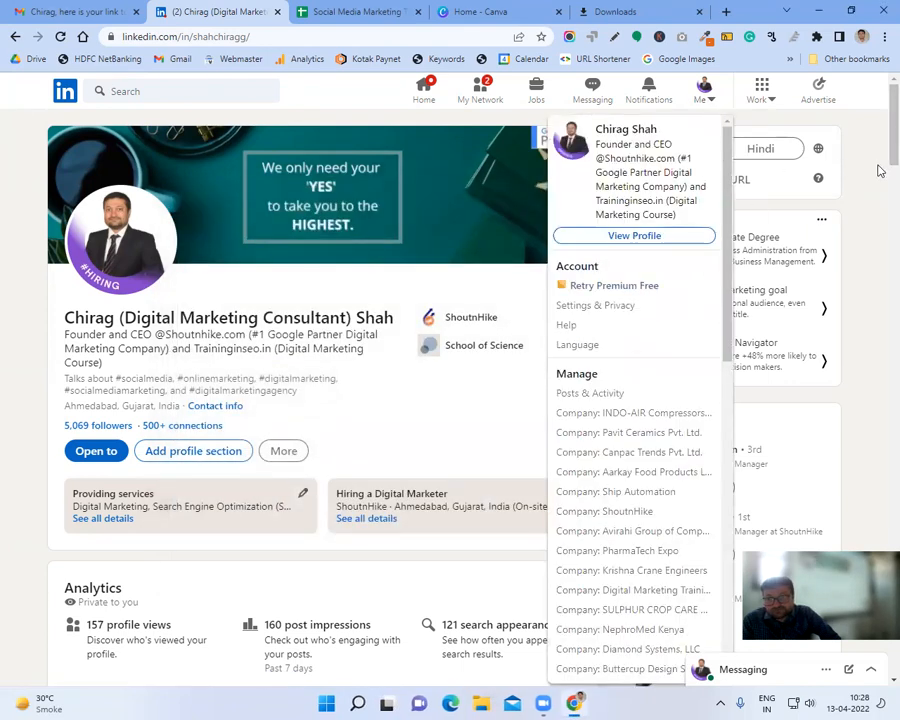
{"action": "left_click", "coordinate": [879, 171]}
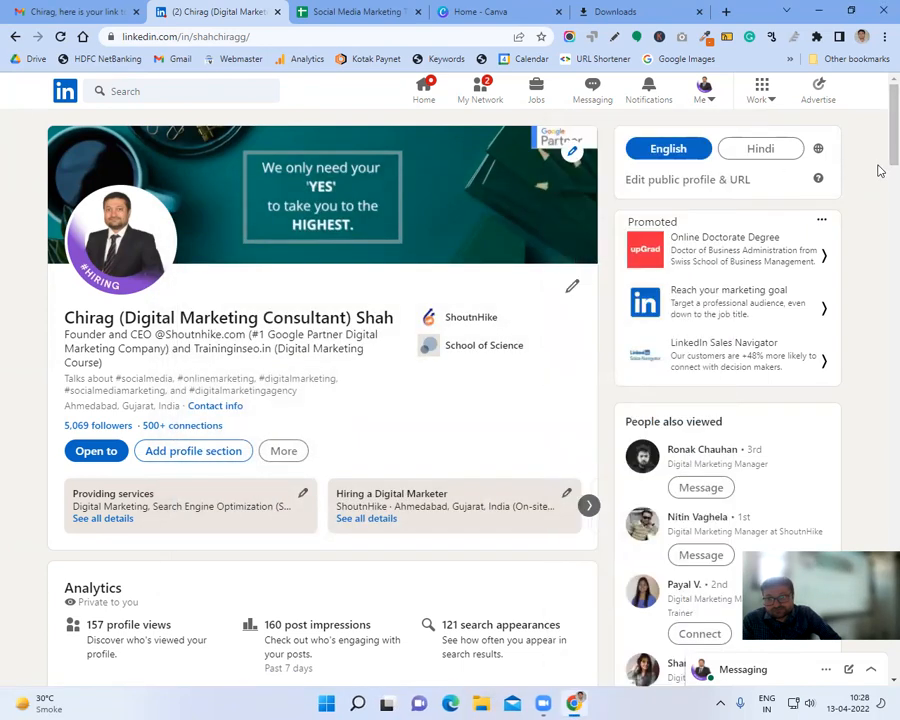
- Close the browser's Downloads page and return to the LinkedIn profile
{"action": "left_click", "coordinate": [615, 11]}
{"action": "left_click", "coordinate": [699, 11]}
{"action": "left_click", "coordinate": [208, 9]}
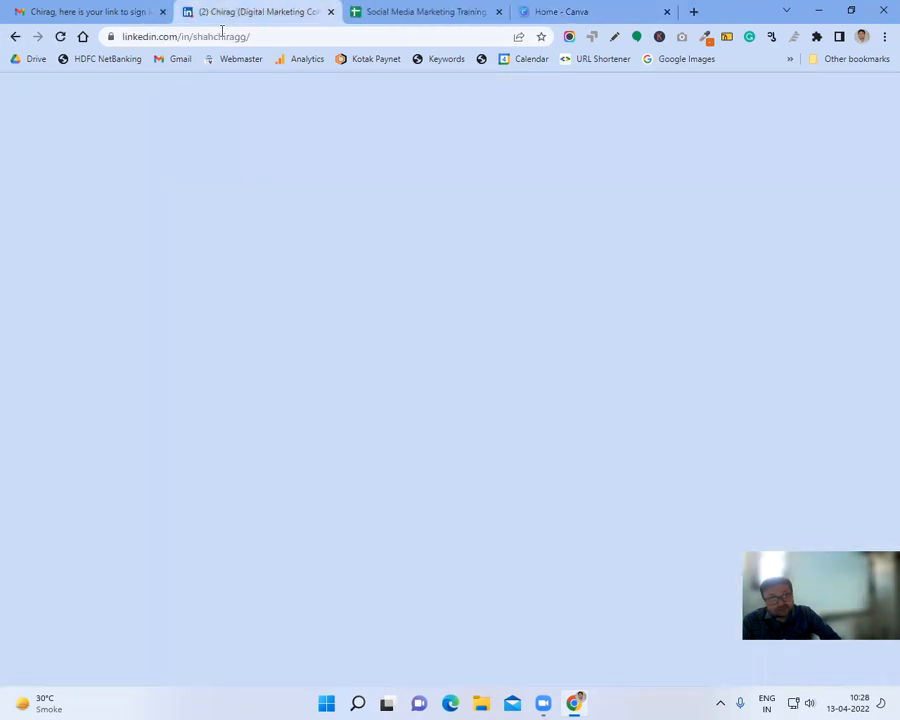
{"action": "left_click", "coordinate": [222, 35]}
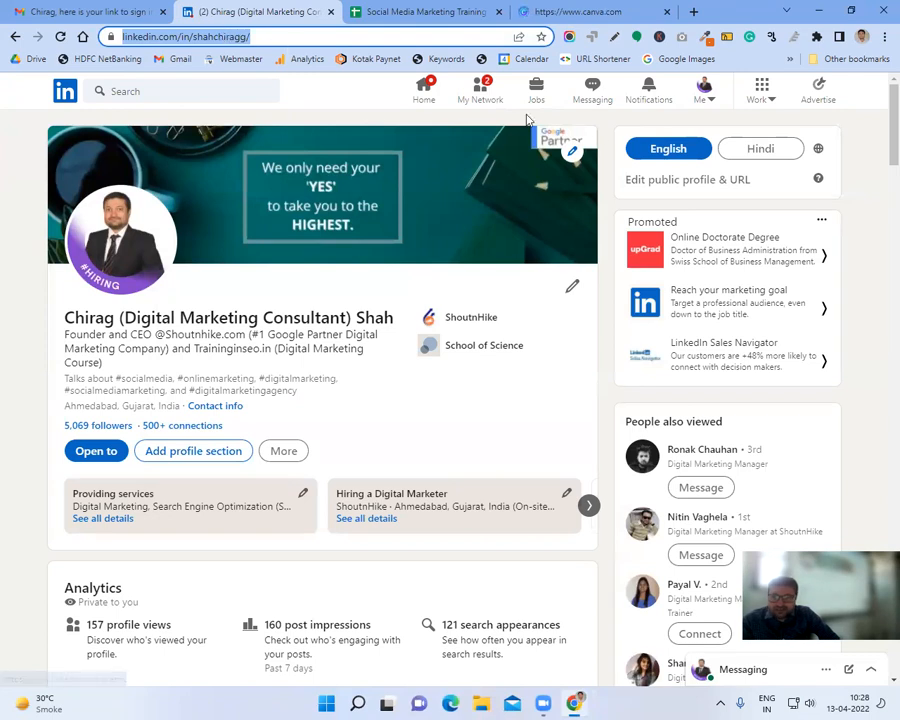
- Open the company page creation screen from LinkedIn's business products
{"action": "left_click", "coordinate": [767, 105]}
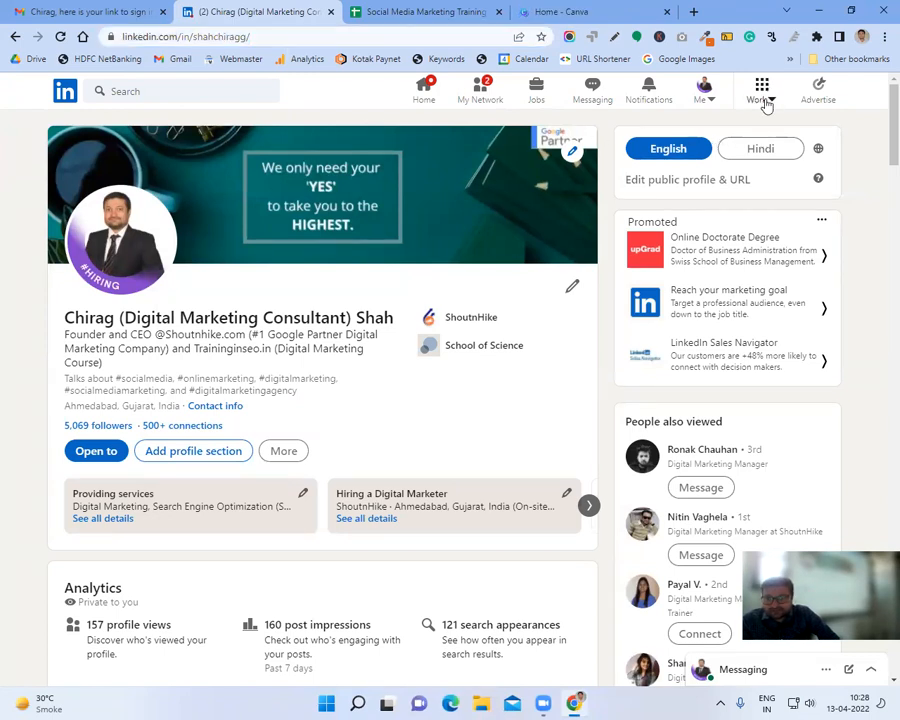
{"action": "left_click", "coordinate": [764, 100]}
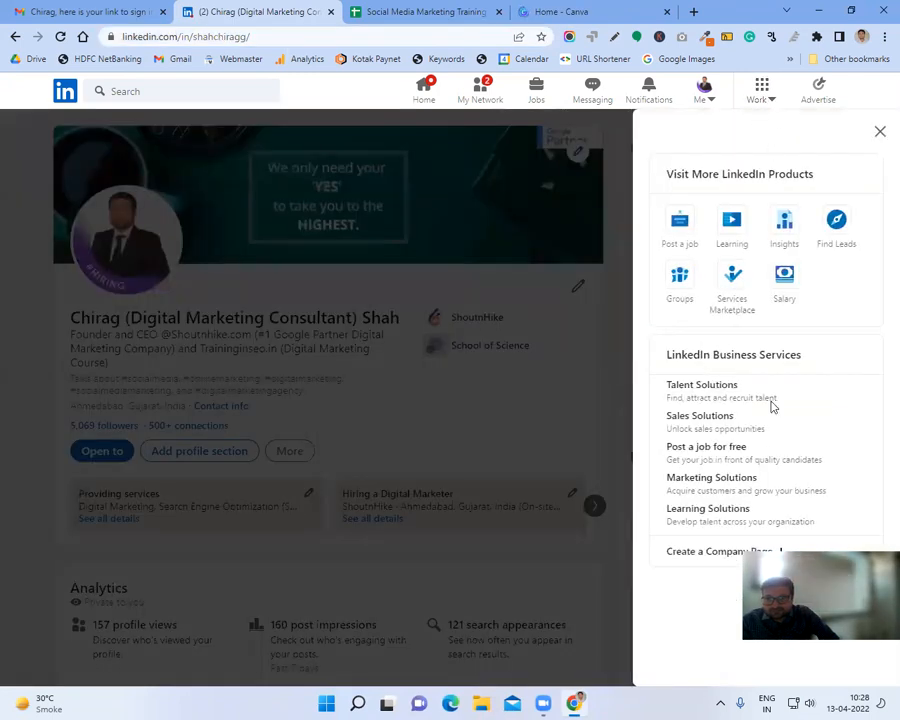
{"action": "left_click", "coordinate": [720, 553]}
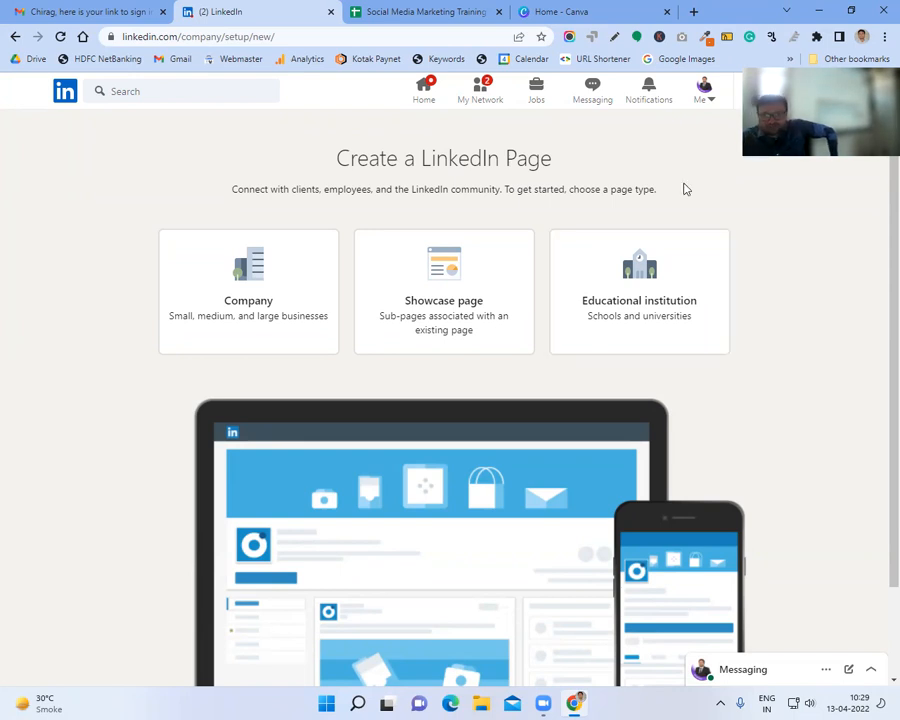
- Look through the managed company and showcase pages, open the ShoutnHike admin page, and show its cover image options
{"action": "left_click", "coordinate": [697, 101]}
{"action": "scroll", "coordinate": [643, 454], "scroll_direction": "down", "scroll_amount": 5}
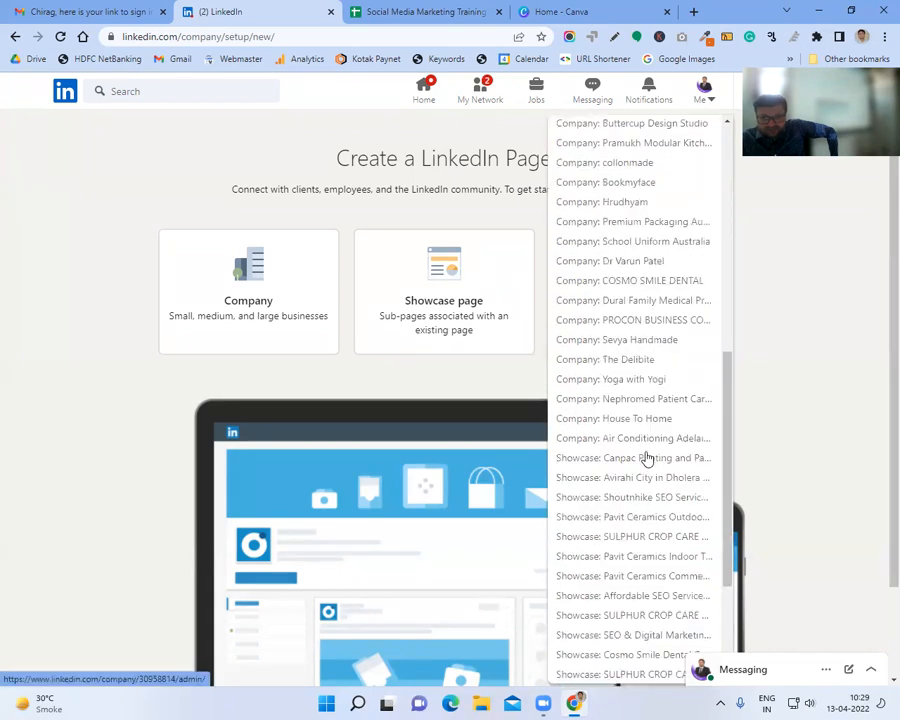
{"action": "scroll", "coordinate": [645, 458], "scroll_direction": "down", "scroll_amount": 3}
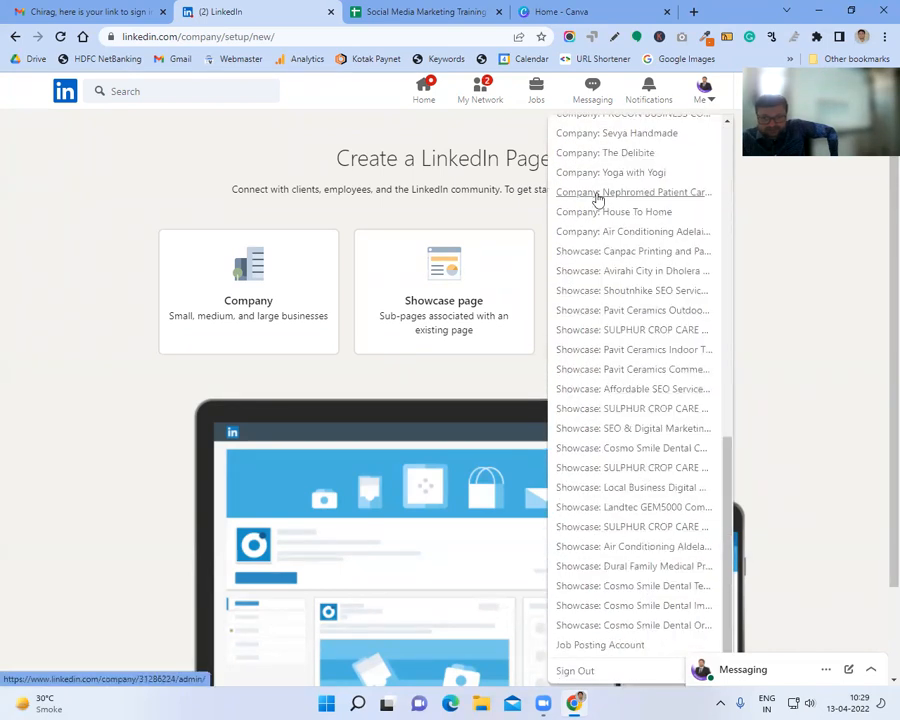
{"action": "scroll", "coordinate": [597, 200], "scroll_direction": "up", "scroll_amount": 4}
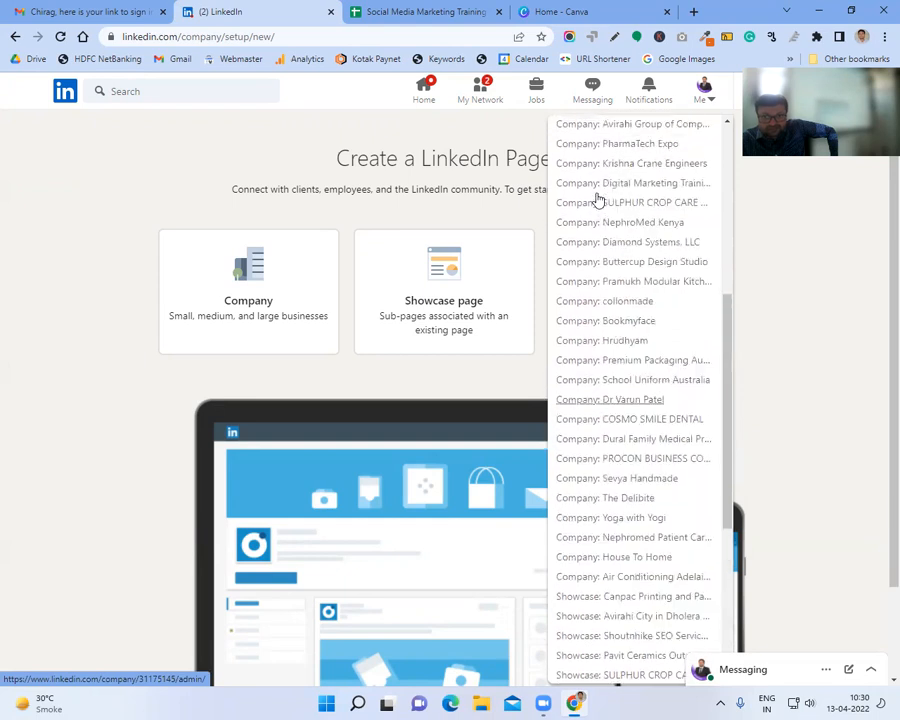
{"action": "scroll", "coordinate": [597, 200], "scroll_direction": "up", "scroll_amount": 2}
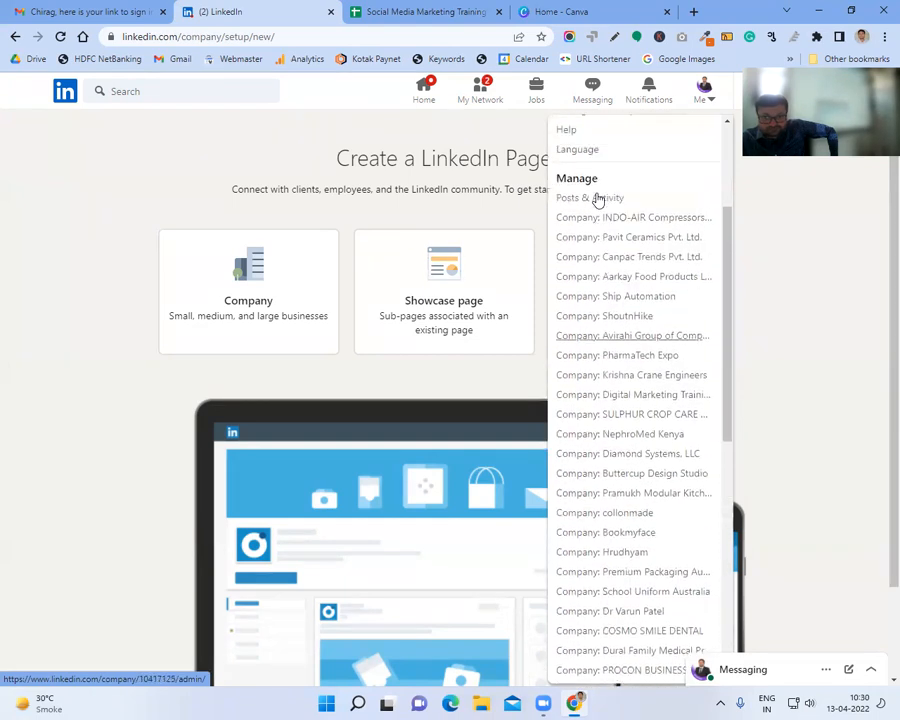
{"action": "left_click", "coordinate": [588, 322]}
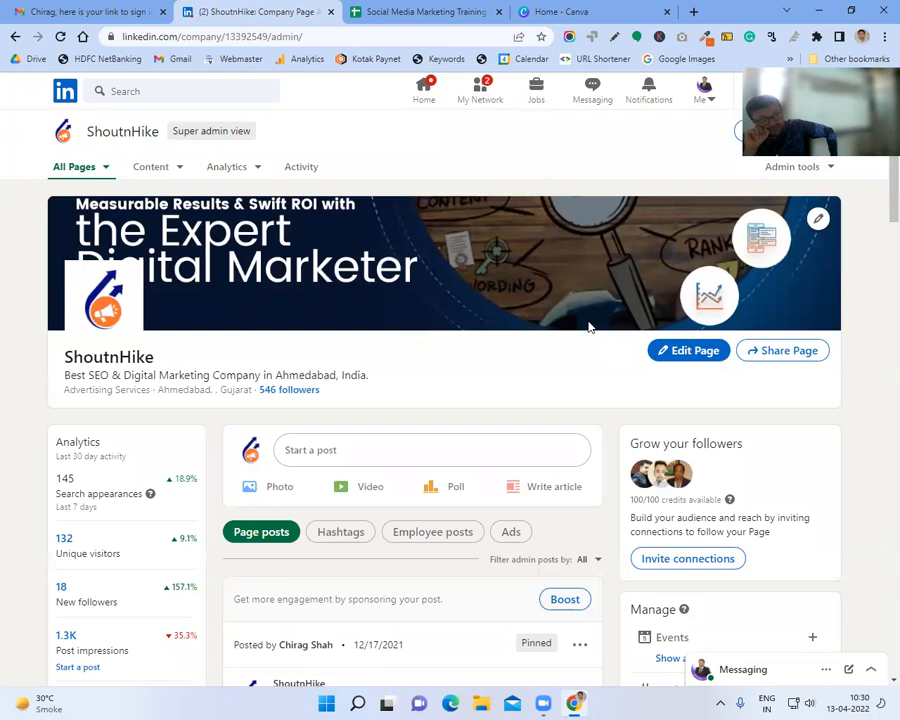
{"action": "left_click", "coordinate": [819, 219]}
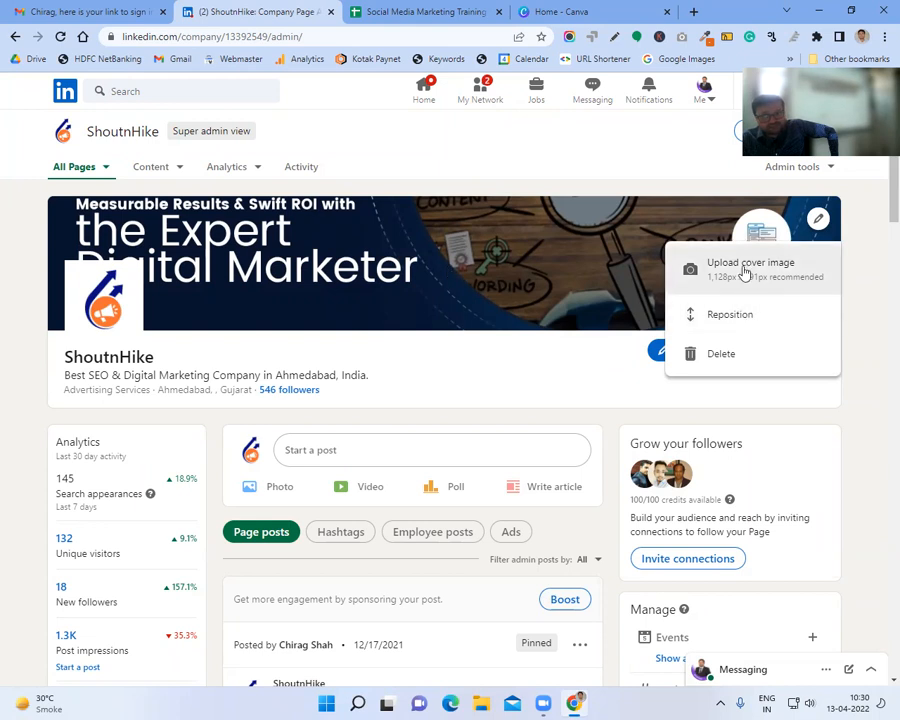
- Switch to Canva, search for "linkedin page banner", and show the LinkedIn Banner templates
{"action": "left_click", "coordinate": [575, 11]}
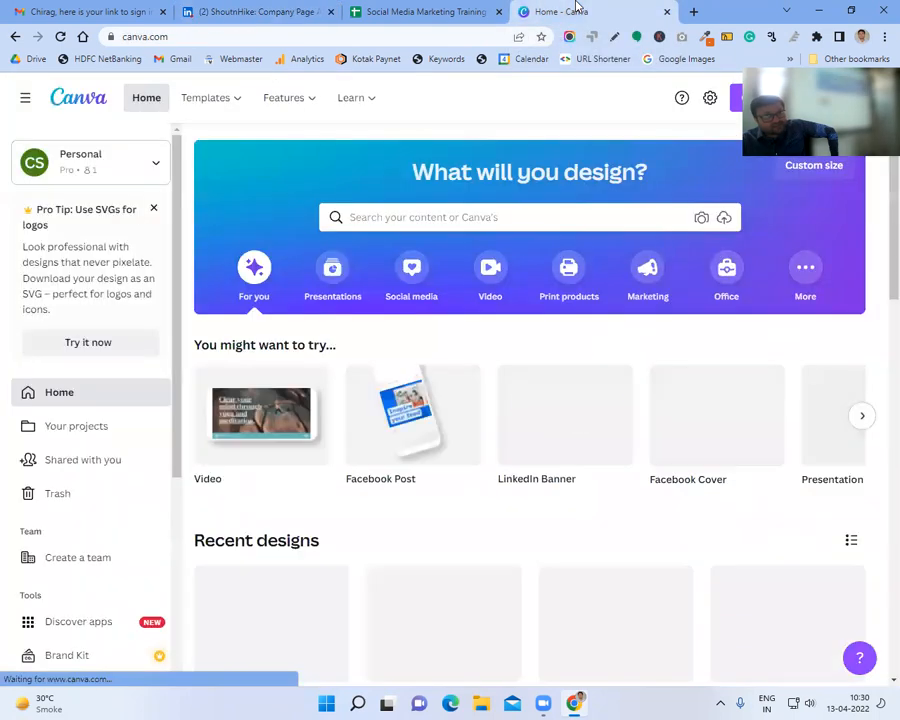
{"action": "left_click", "coordinate": [465, 216]}
{"action": "type", "text": "linkedin"}
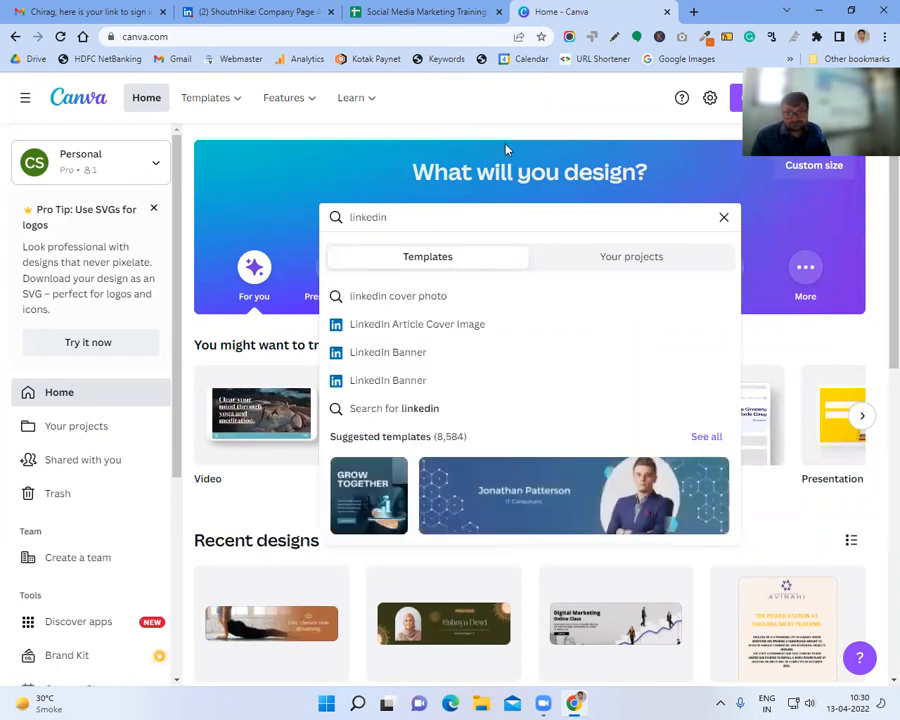
{"action": "left_click", "coordinate": [506, 150]}
{"action": "left_click", "coordinate": [436, 225]}
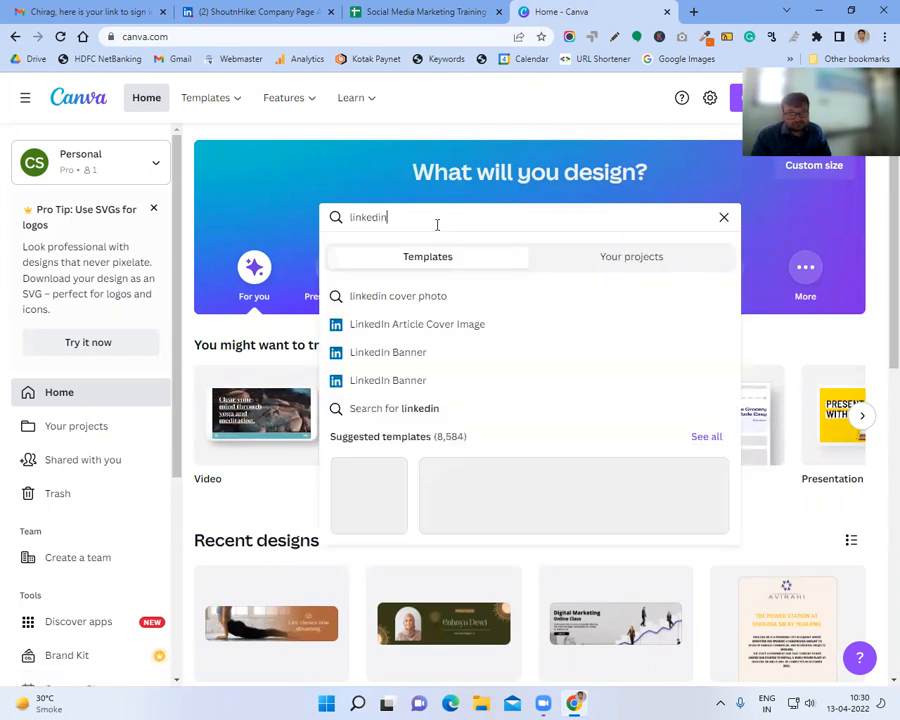
{"action": "type", "text": "page ban"}
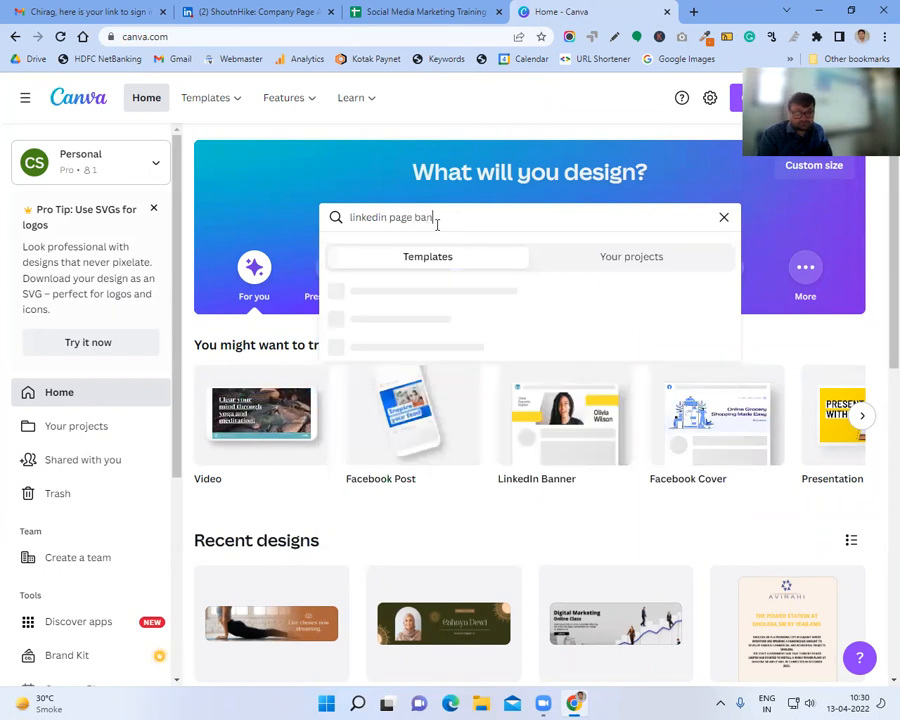
{"action": "type", "text": "ner"}
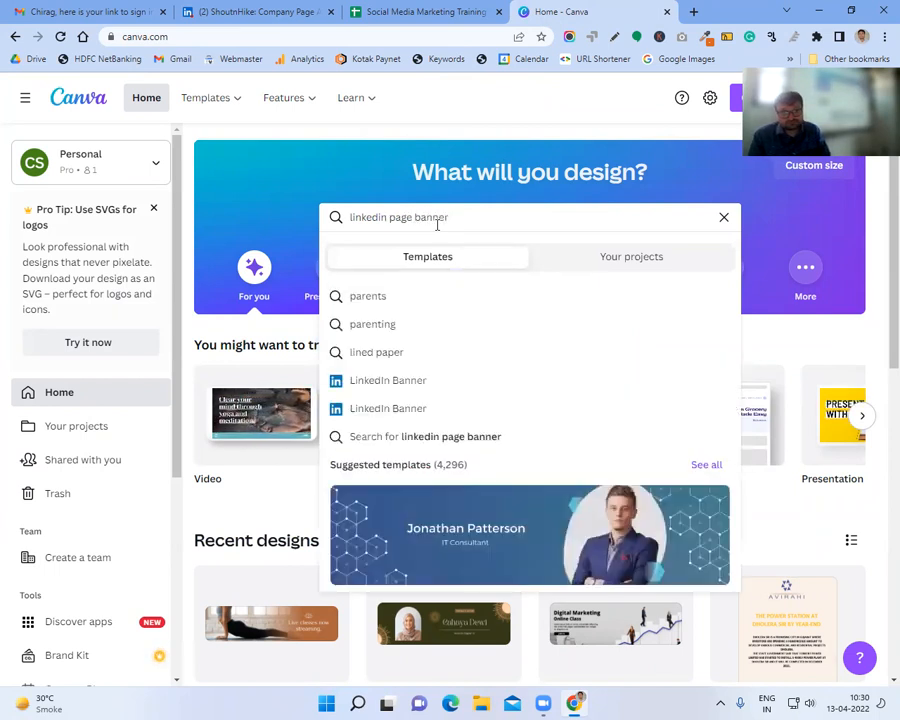
{"action": "left_click", "coordinate": [426, 382]}
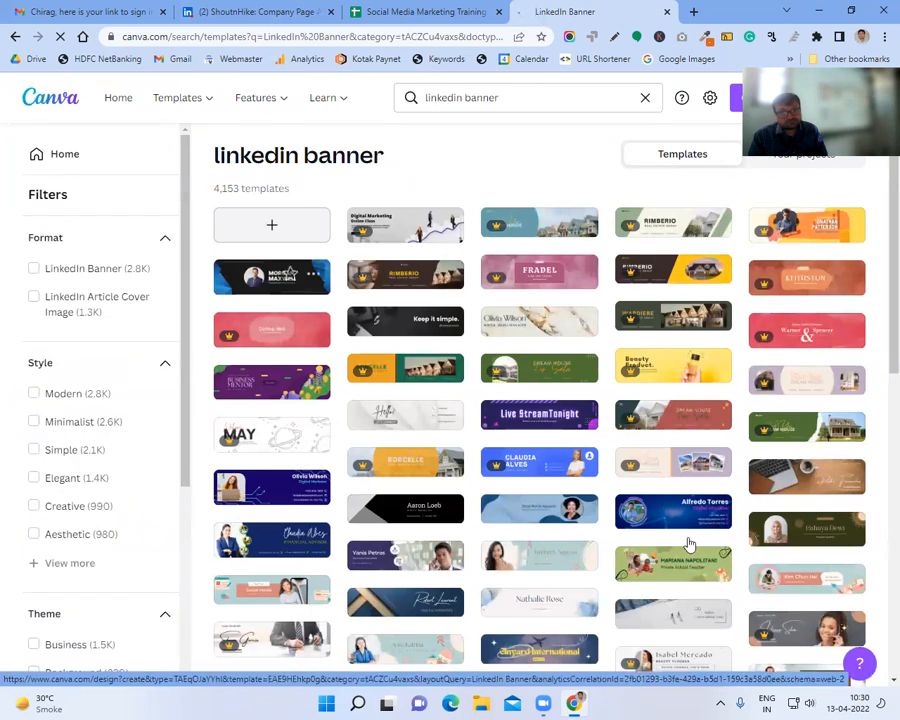
- Return to the ShoutnHike admin page on LinkedIn and open the page details for editing
{"action": "left_click", "coordinate": [385, 8]}
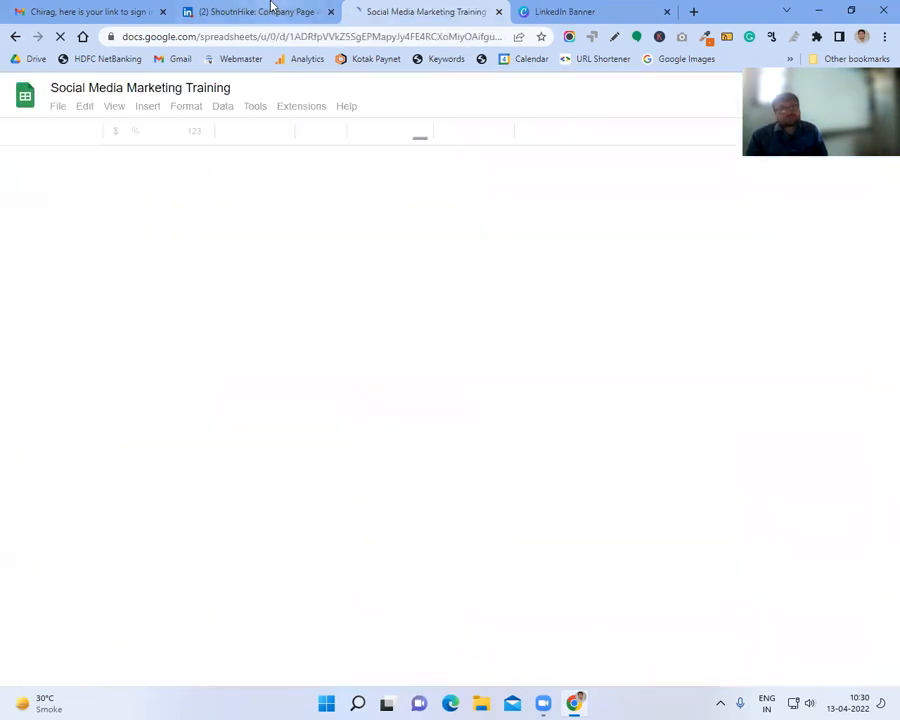
{"action": "left_click", "coordinate": [268, 8]}
{"action": "scroll", "coordinate": [484, 380], "scroll_direction": "down", "scroll_amount": 1}
{"action": "scroll", "coordinate": [430, 350], "scroll_direction": "up", "scroll_amount": 1}
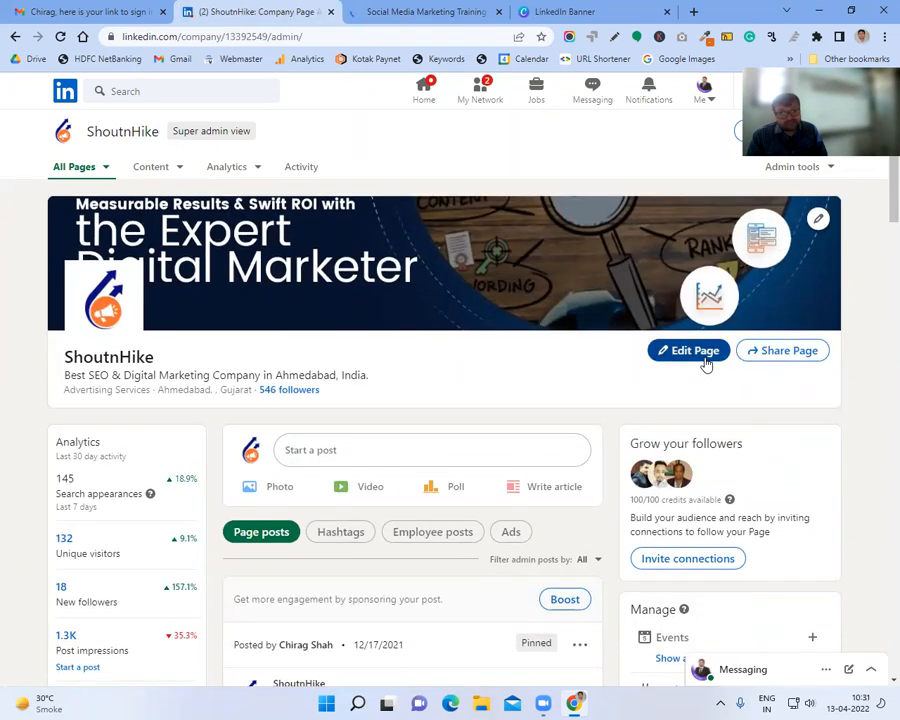
{"action": "left_click", "coordinate": [704, 358]}
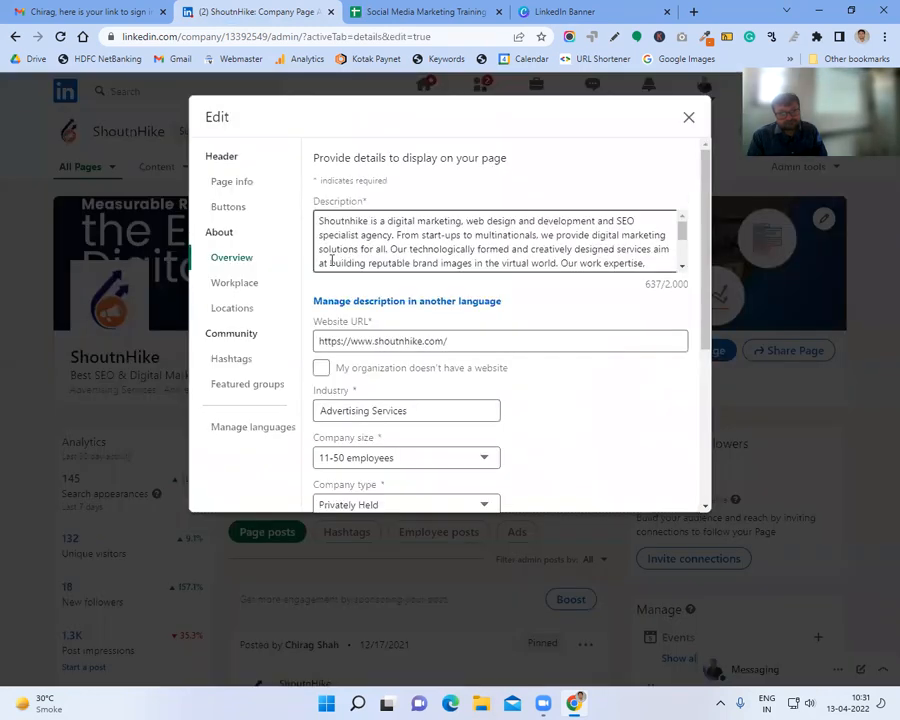
- Review the logo, name, public URL and tagline in the page info settings, highlighting the tagline text
{"action": "left_click", "coordinate": [229, 187]}
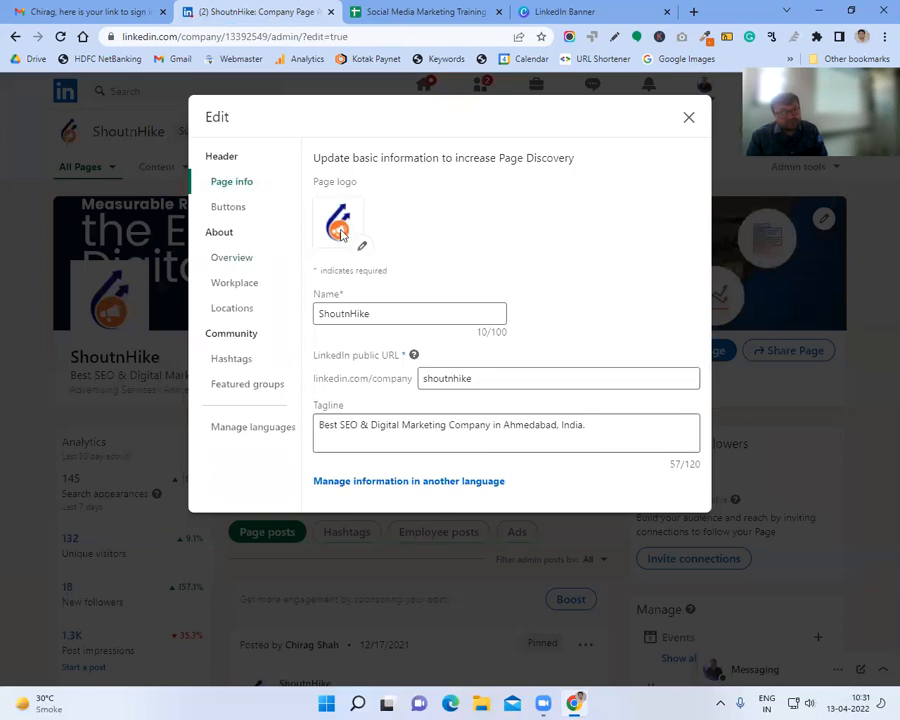
{"action": "left_click", "coordinate": [375, 310]}
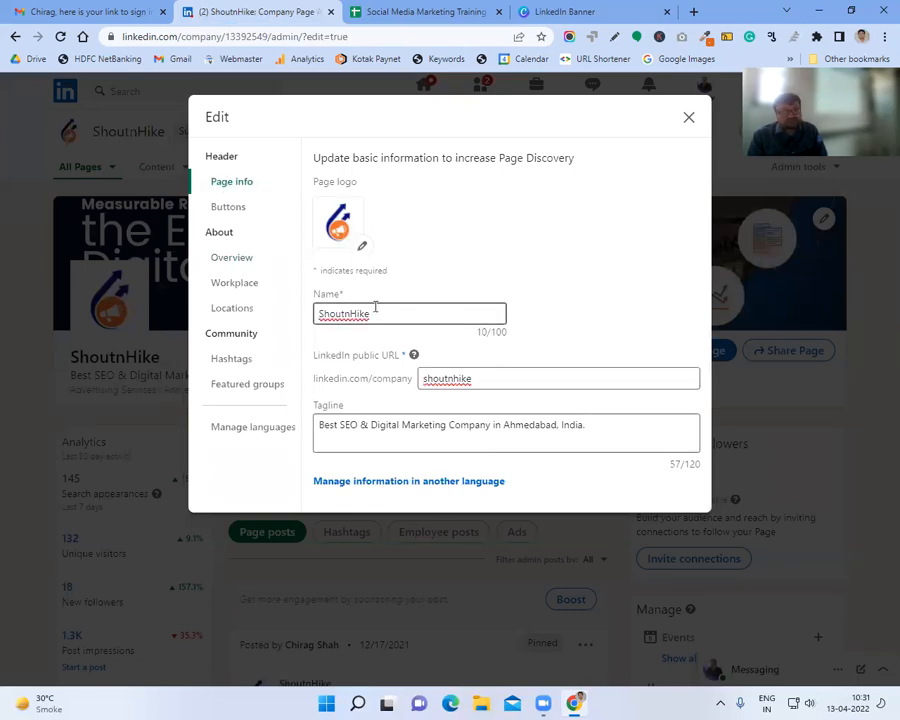
{"action": "left_click", "coordinate": [524, 381]}
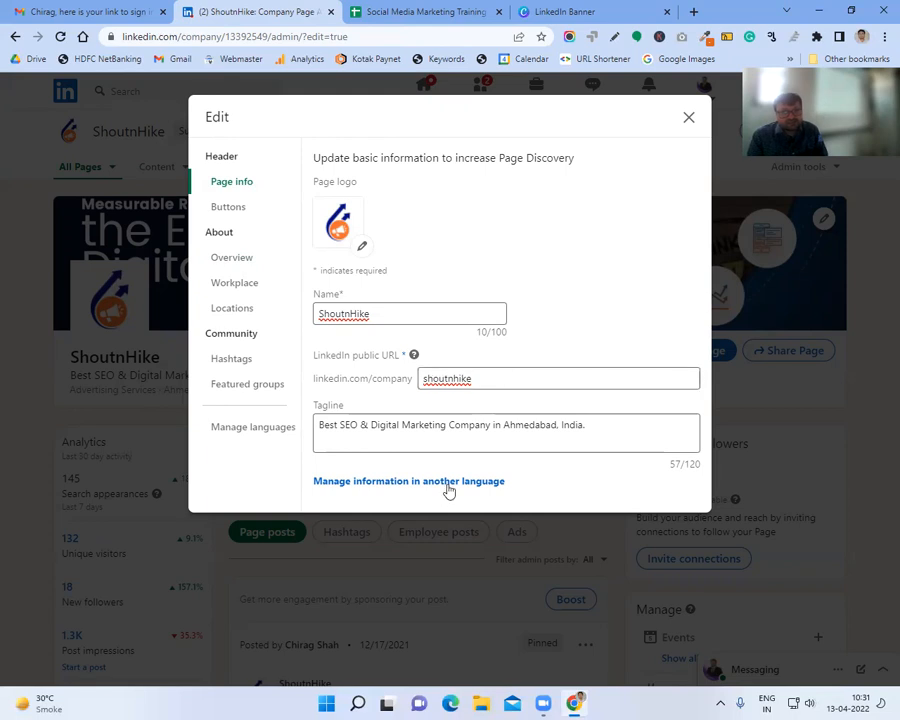
{"action": "triple_click", "coordinate": [419, 425]}
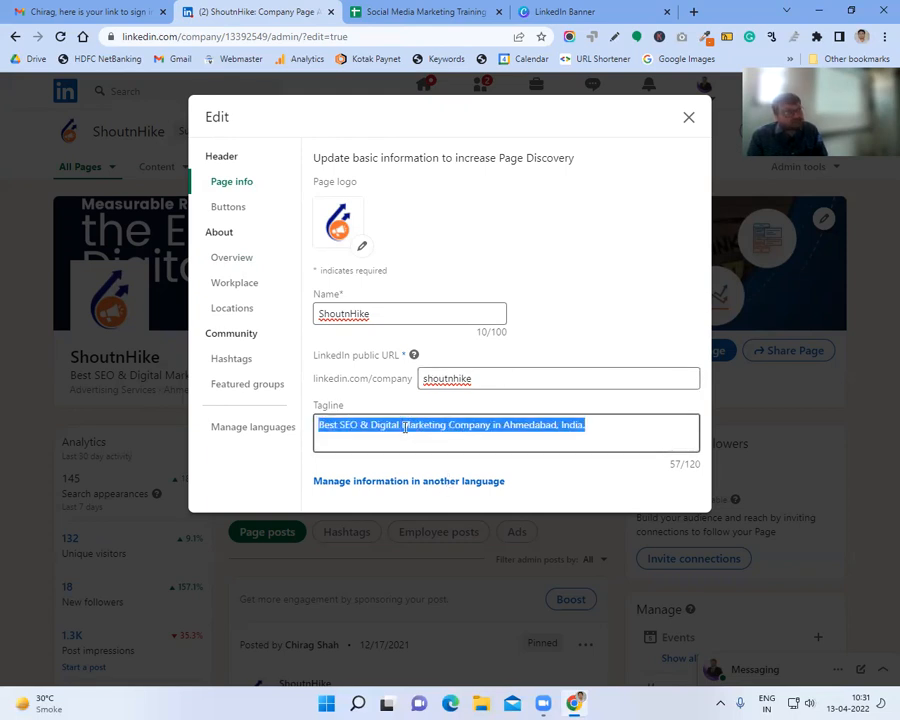
- Examine the custom button settings, including the available button names, the URL and the button preview
{"action": "left_click", "coordinate": [226, 207]}
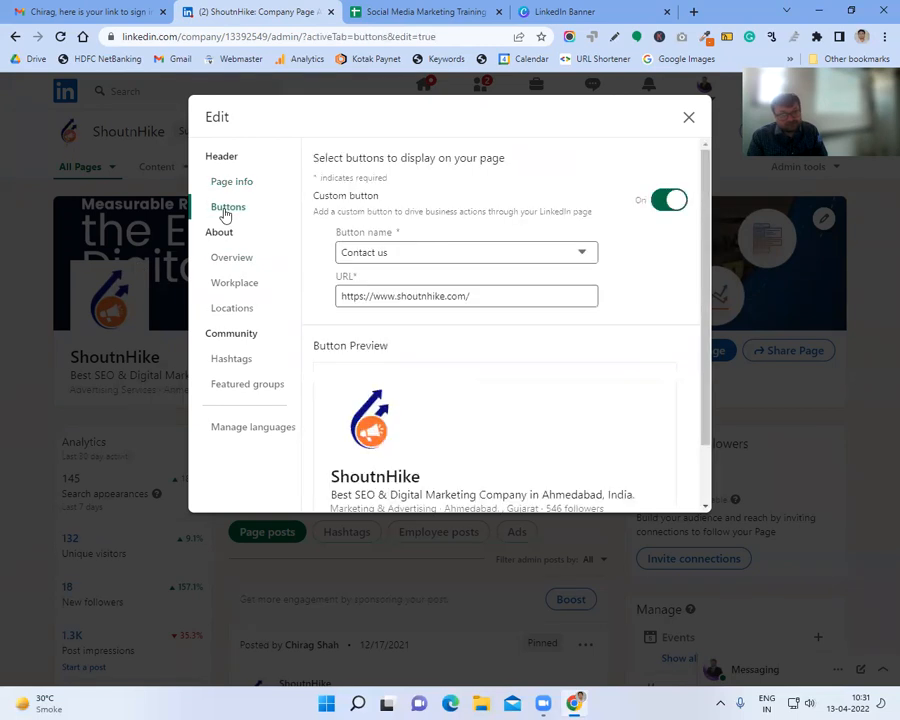
{"action": "left_click", "coordinate": [420, 261]}
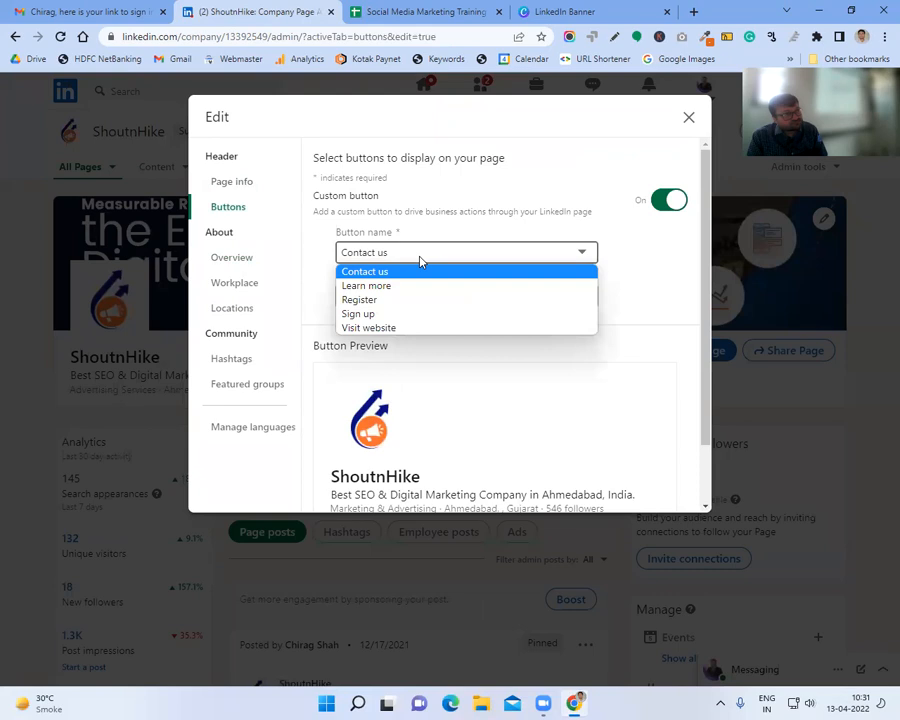
{"action": "left_click", "coordinate": [420, 261]}
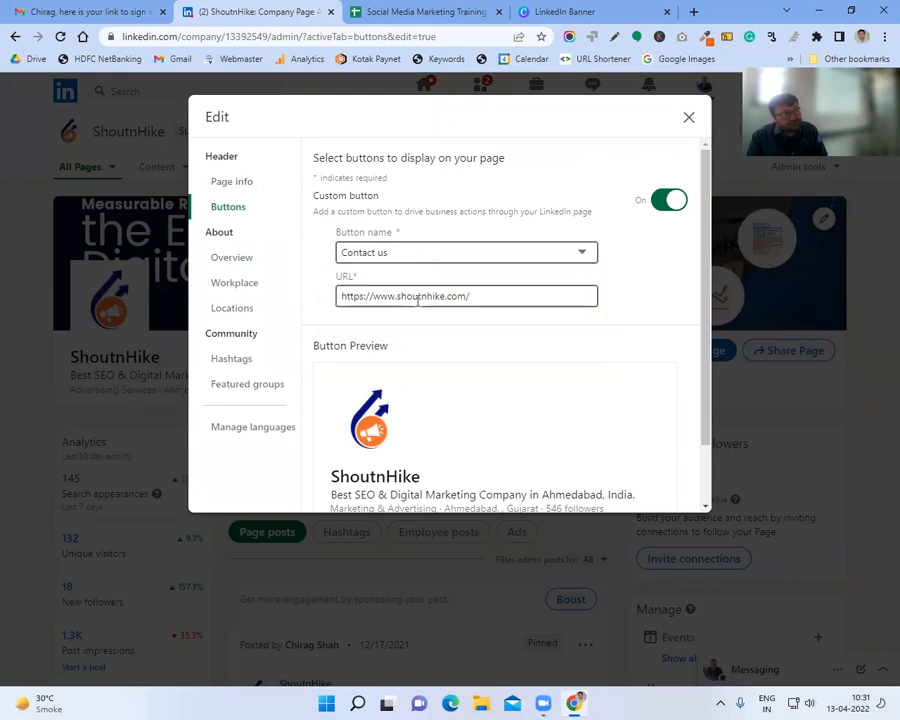
{"action": "scroll", "coordinate": [510, 392], "scroll_direction": "down", "scroll_amount": 2}
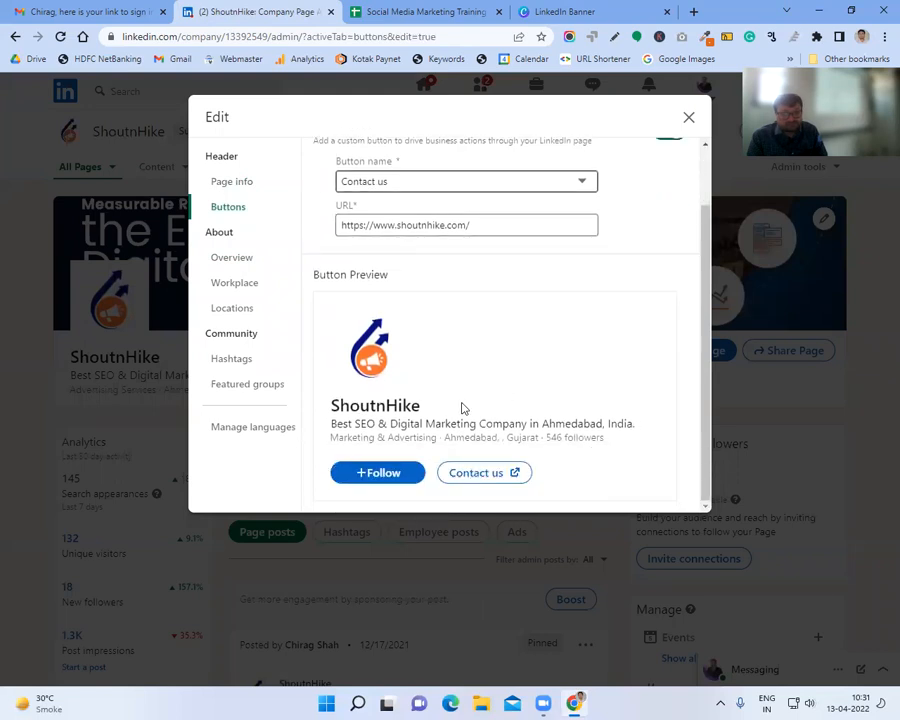
- Show the company overview details and select the entire description text
{"action": "left_click", "coordinate": [238, 265]}
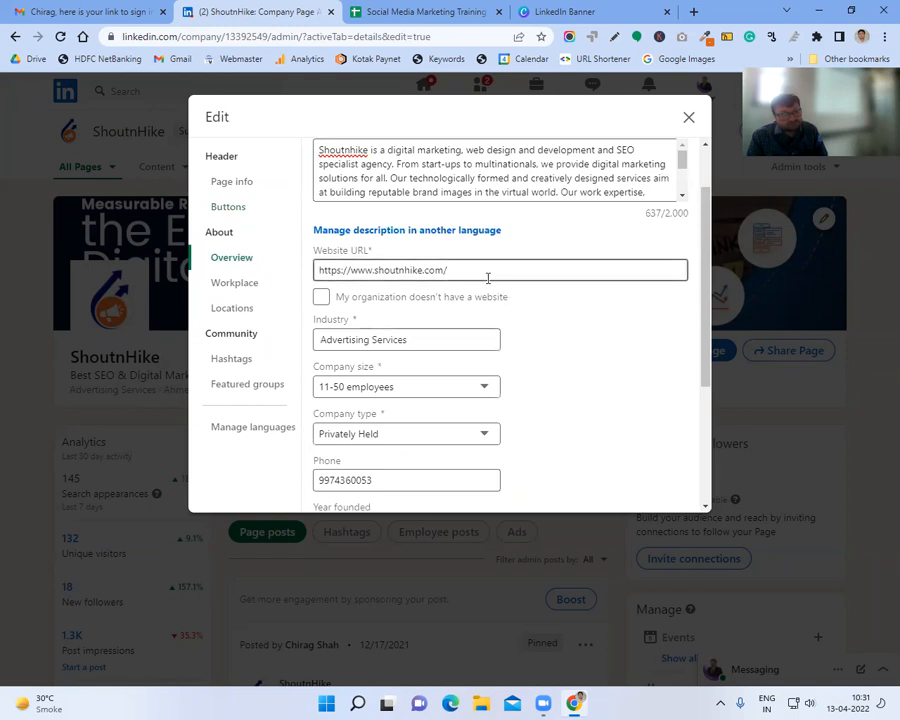
{"action": "left_click", "coordinate": [433, 190]}
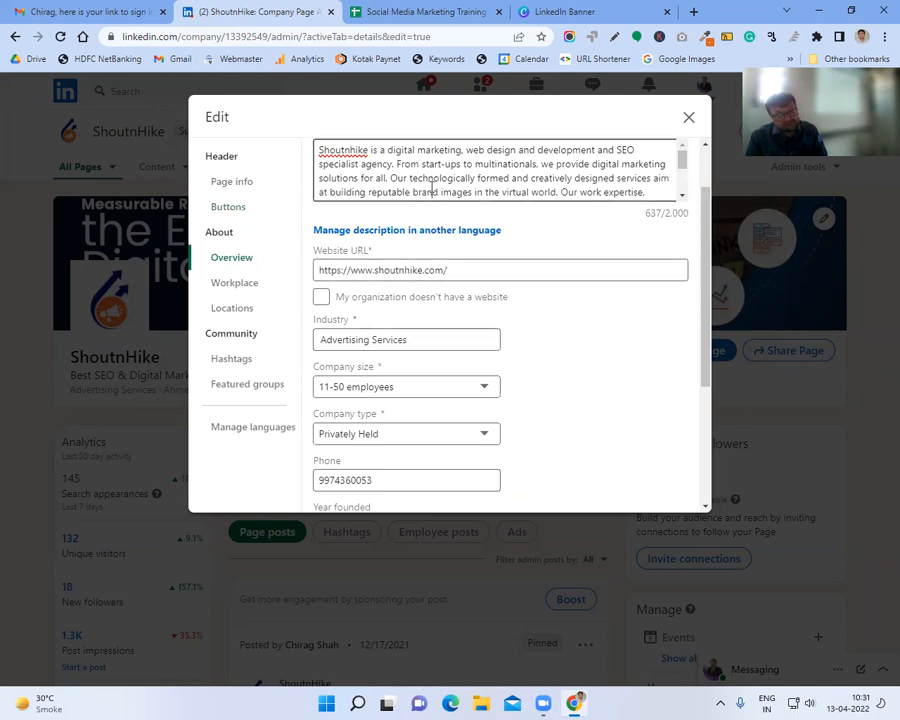
{"action": "key", "text": "ctrl+a"}
{"action": "triple_click", "coordinate": [432, 187]}
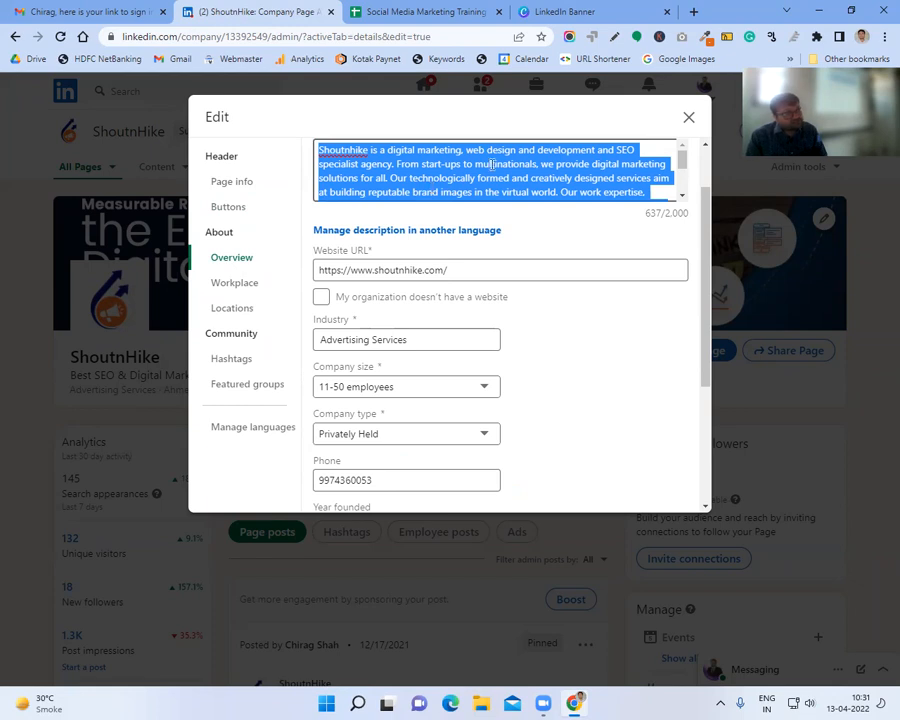
- Open the shoutnhike.com website in a new browser tab
{"action": "key", "text": "ctrl+t"}
{"action": "left_click", "coordinate": [414, 33]}
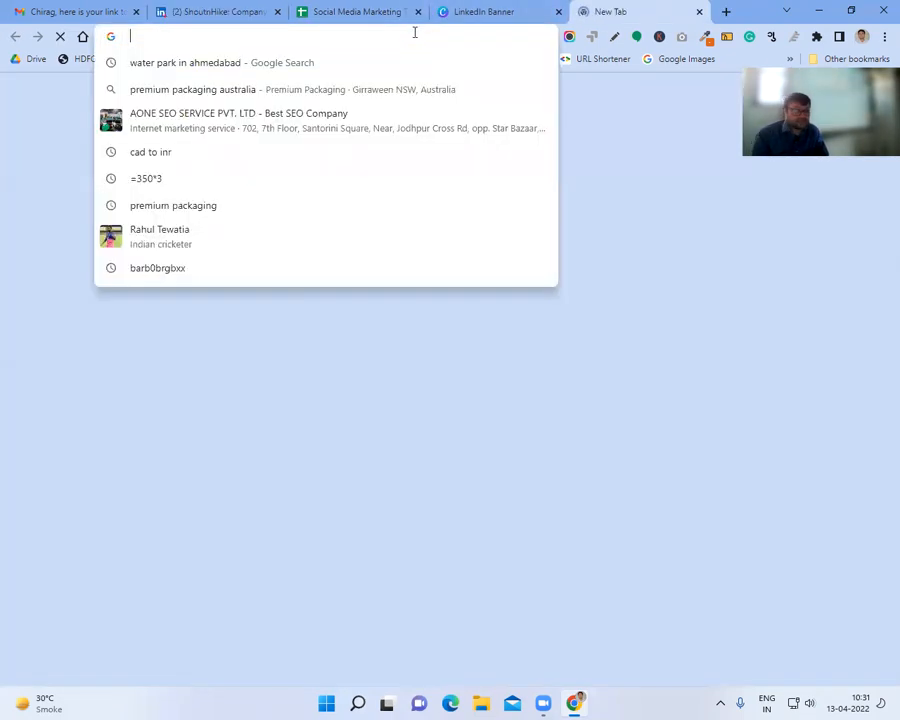
{"action": "type", "text": "shout"}
{"action": "key", "text": "Return"}
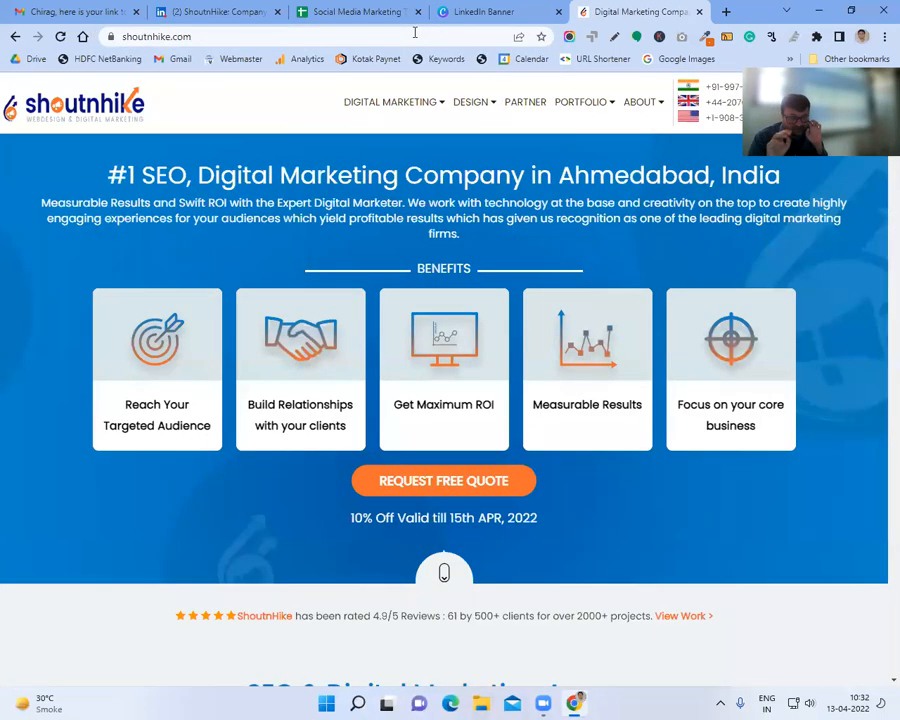
- View the homepage's source code, find "description", enable line wrap, and highlight the meta description content
{"action": "key", "text": "ctrl+u"}
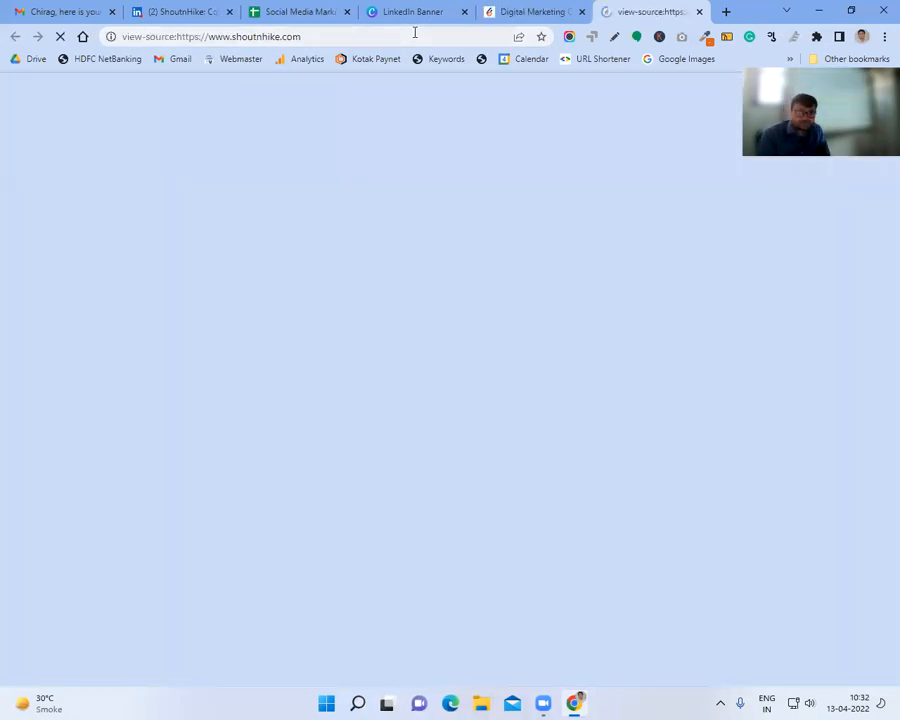
{"action": "key", "text": "ctrl+f"}
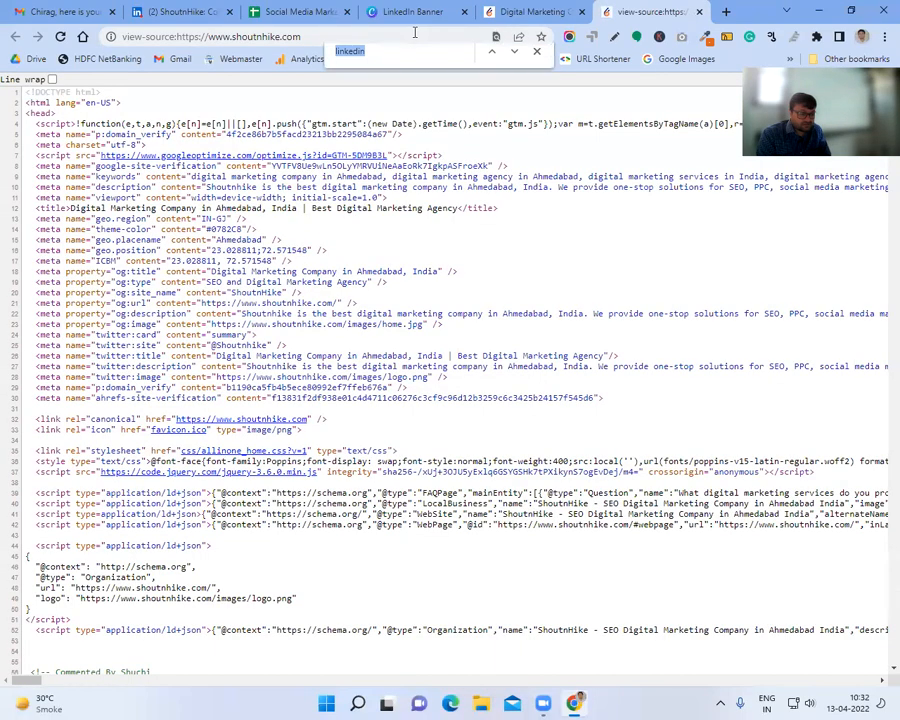
{"action": "type", "text": "description"}
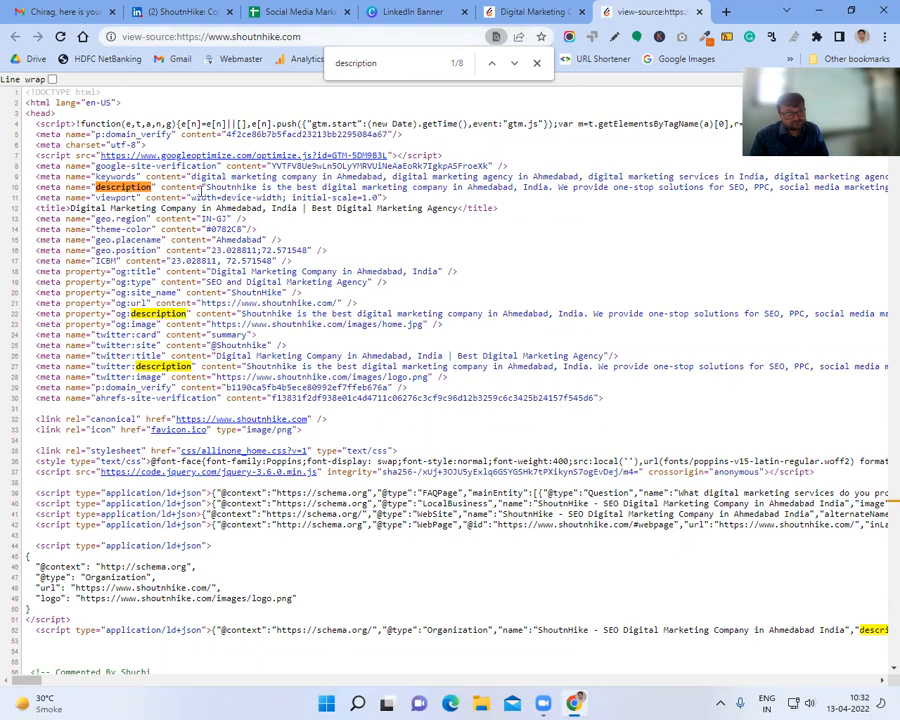
{"action": "left_click", "coordinate": [52, 79]}
{"action": "left_click_drag", "start_coordinate": [205, 218], "coordinate": [835, 228]}
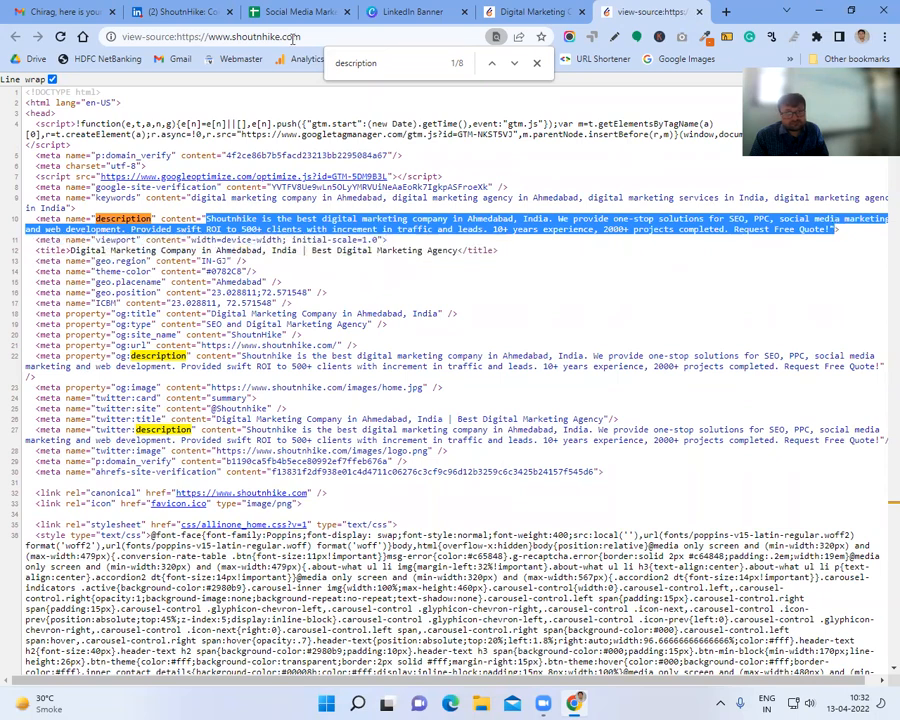
- Return to the LinkedIn page editor and review the overview's website, industry, company size, type, phone, founding year and specialties
{"action": "left_click", "coordinate": [160, 11]}
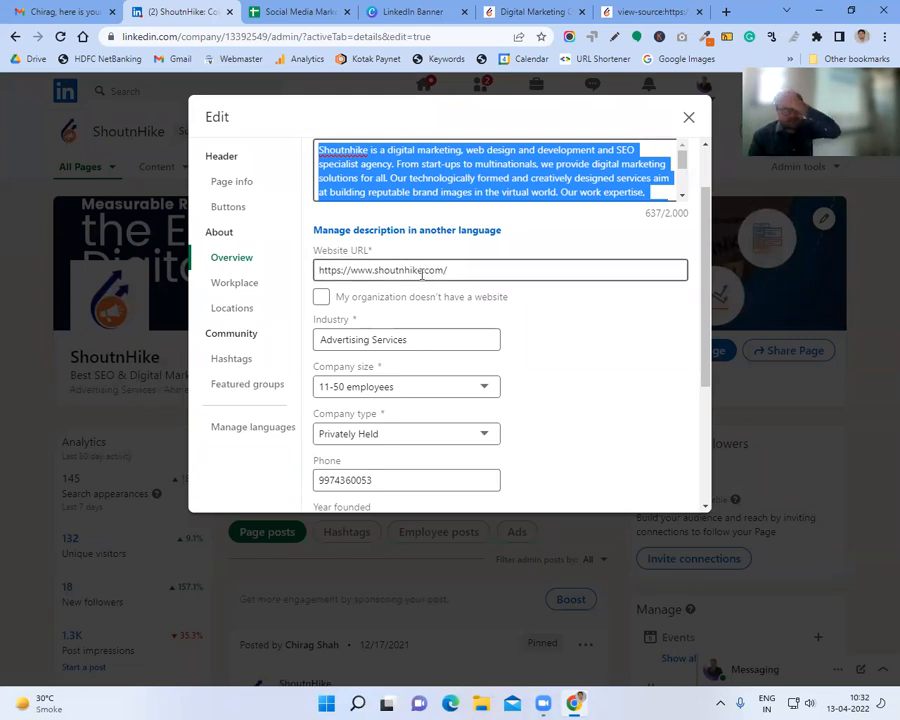
{"action": "scroll", "coordinate": [428, 330], "scroll_direction": "down", "scroll_amount": 3}
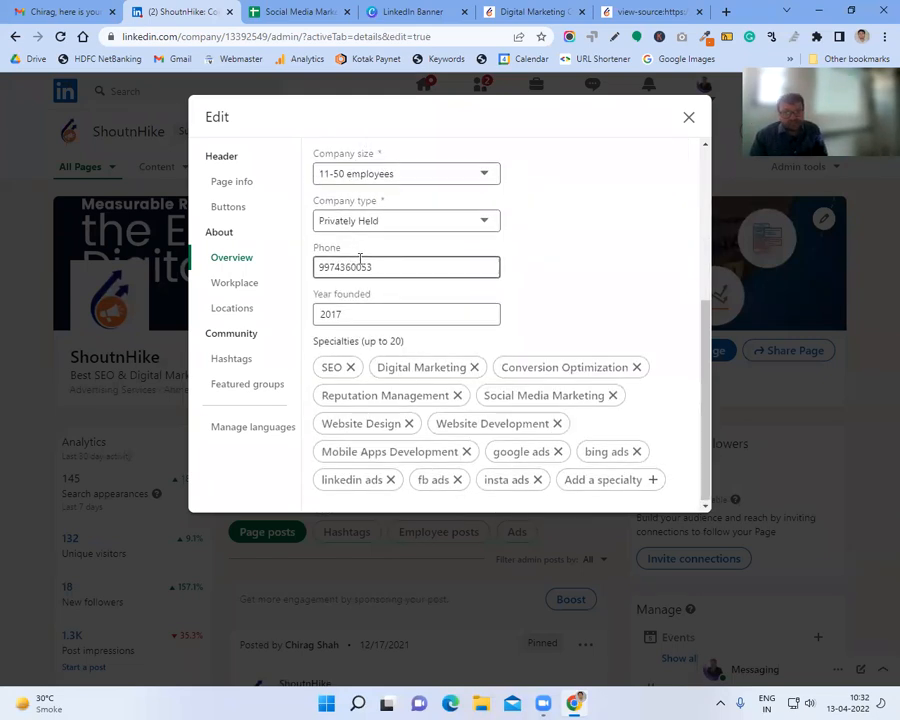
{"action": "scroll", "coordinate": [362, 300], "scroll_direction": "up", "scroll_amount": 3}
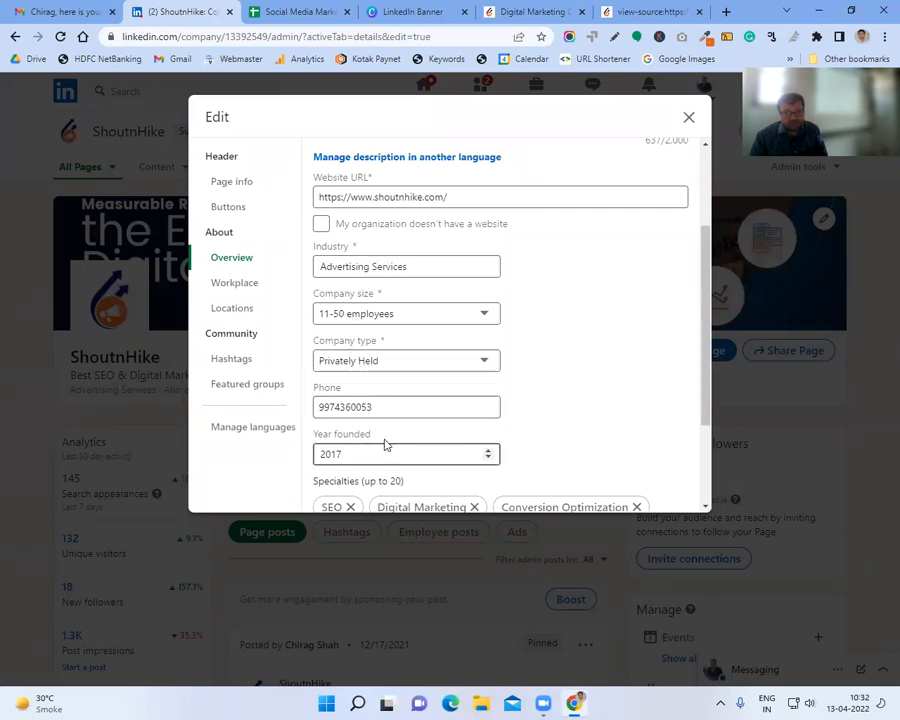
{"action": "scroll", "coordinate": [386, 445], "scroll_direction": "down", "scroll_amount": 3}
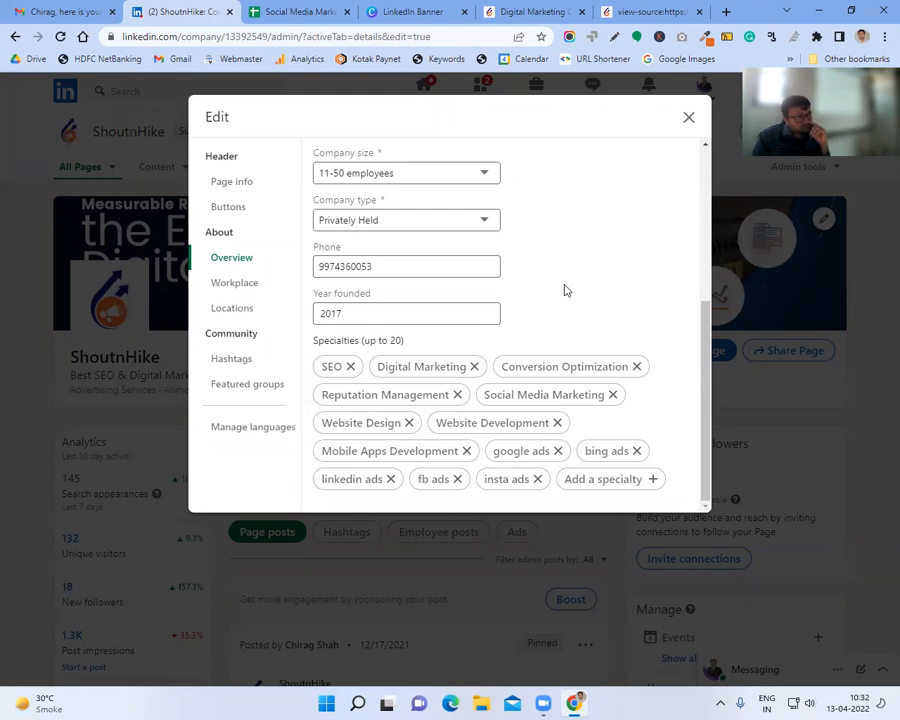
{"action": "scroll", "coordinate": [565, 290], "scroll_direction": "up", "scroll_amount": 3}
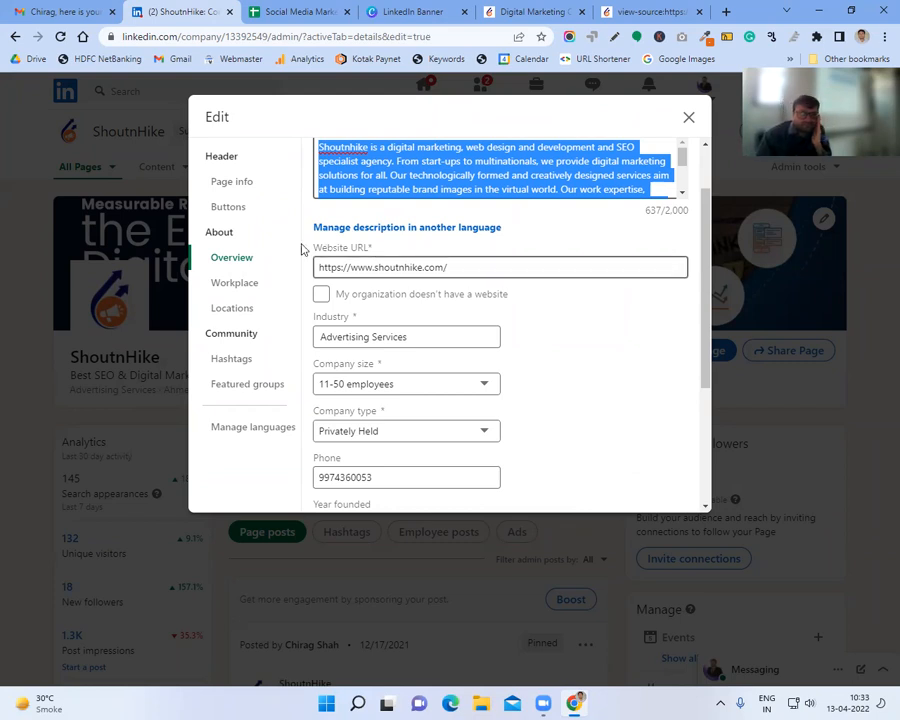
- Examine the workplace module, including the primary workplace policy options, policy description, career link and featured benefits
{"action": "left_click", "coordinate": [243, 281]}
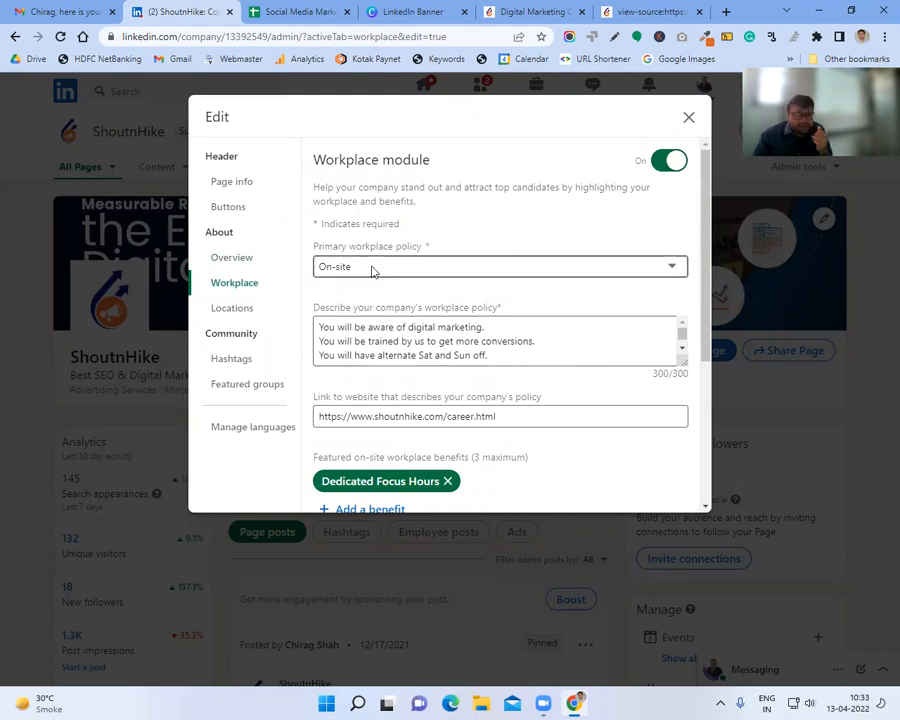
{"action": "left_click", "coordinate": [372, 271]}
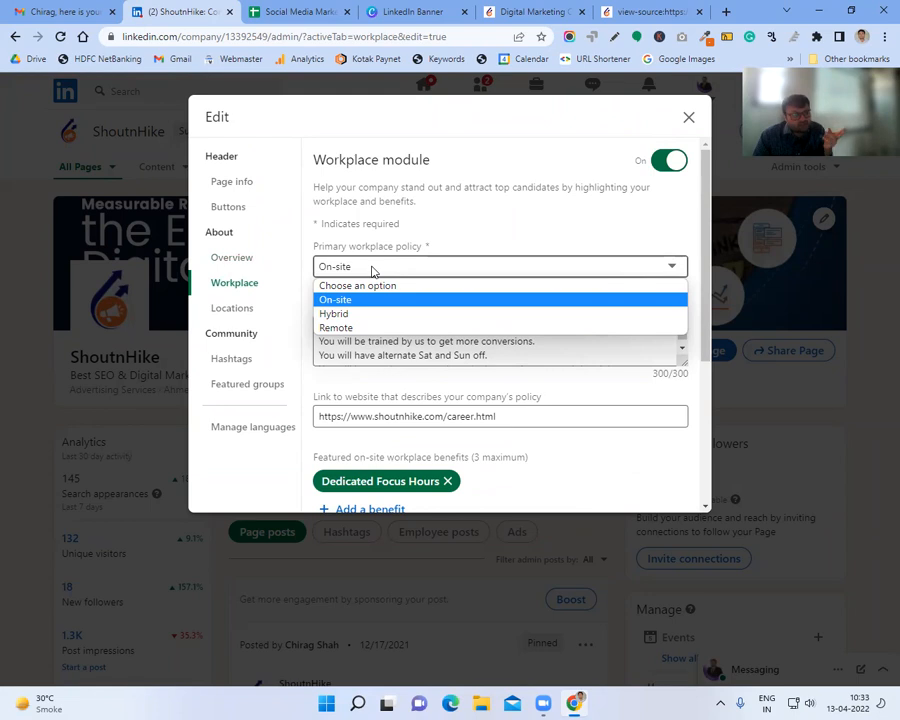
{"action": "left_click", "coordinate": [378, 235]}
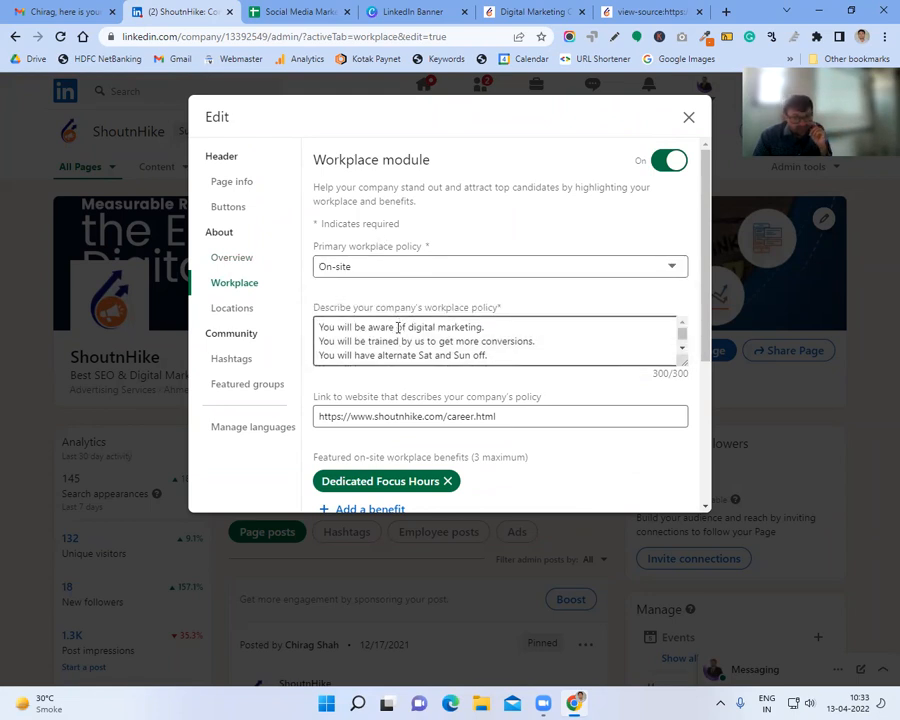
{"action": "scroll", "coordinate": [402, 340], "scroll_direction": "up", "scroll_amount": 2}
{"action": "scroll", "coordinate": [400, 338], "scroll_direction": "down", "scroll_amount": 1}
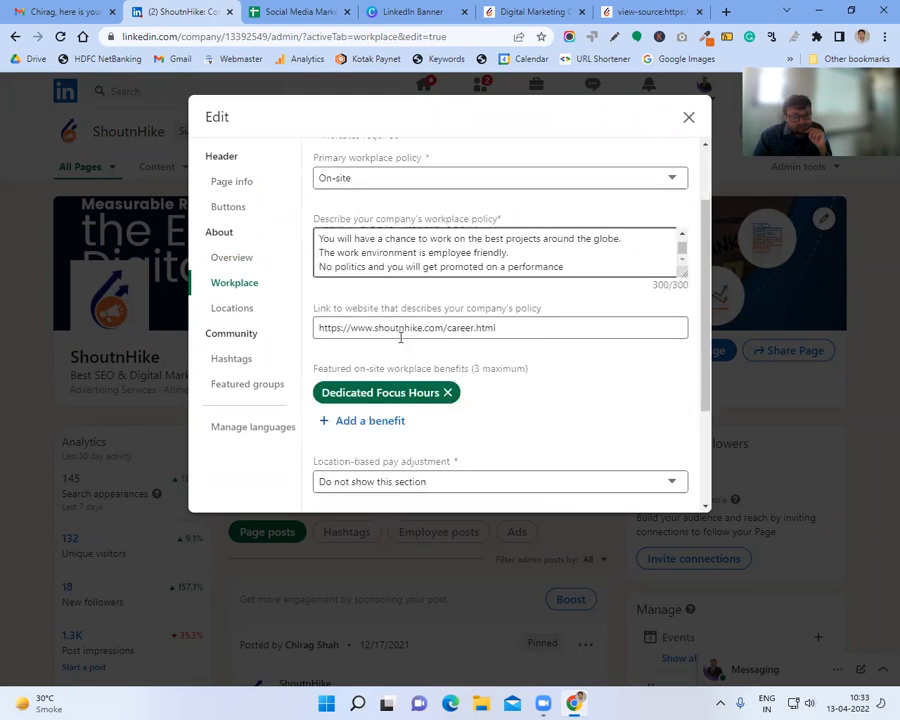
- Review the remaining workplace settings, locations, hashtags, featured groups and language management, and close the page editor
{"action": "scroll", "coordinate": [400, 338], "scroll_direction": "down", "scroll_amount": 1}
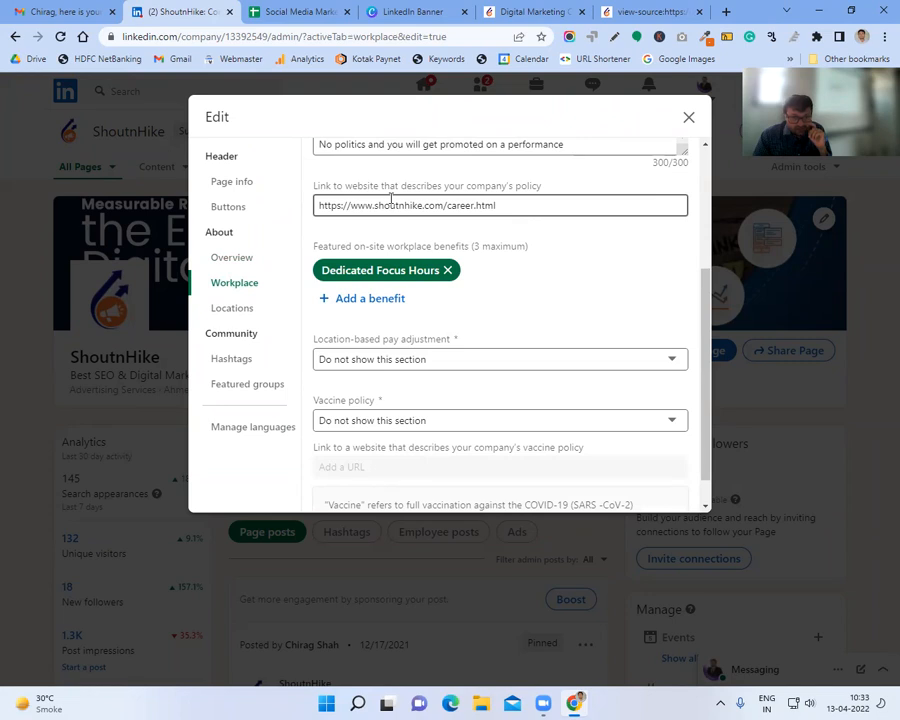
{"action": "scroll", "coordinate": [380, 356], "scroll_direction": "down", "scroll_amount": 1}
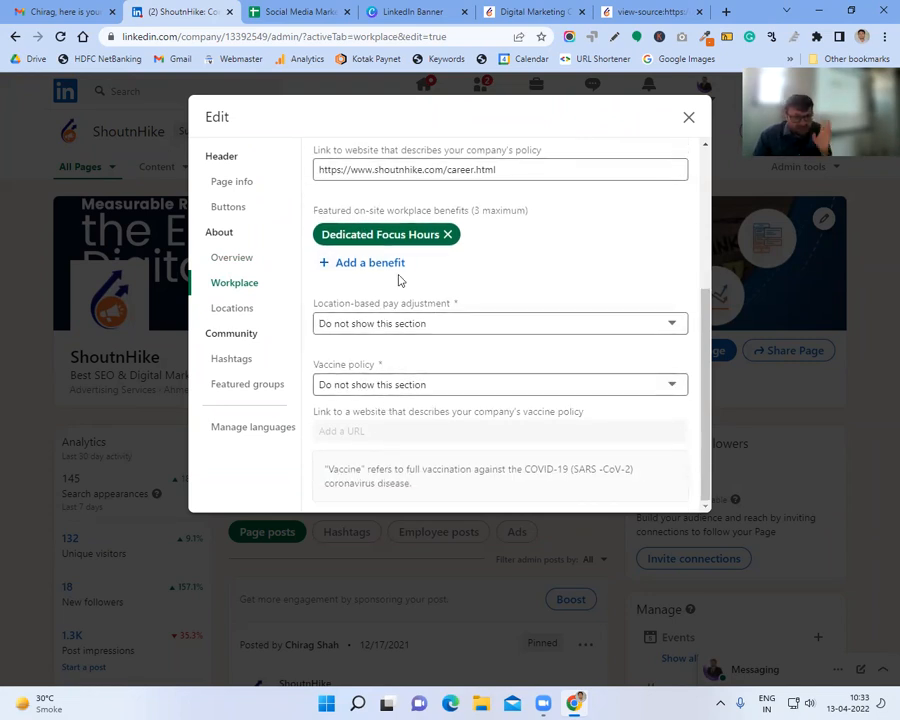
{"action": "left_click", "coordinate": [228, 309]}
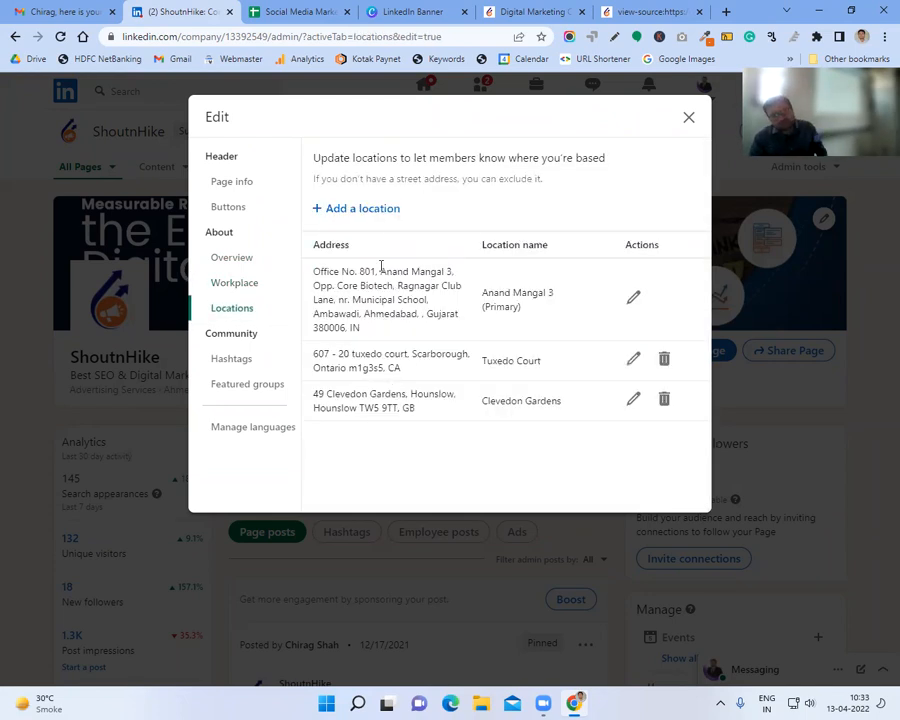
{"action": "left_click", "coordinate": [237, 364]}
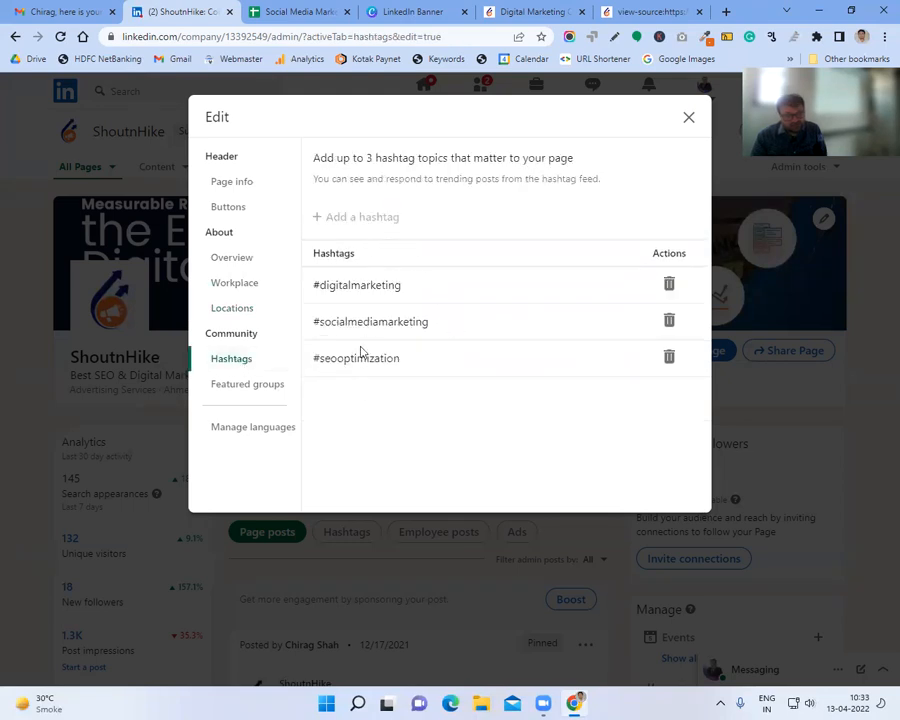
{"action": "left_click", "coordinate": [266, 390]}
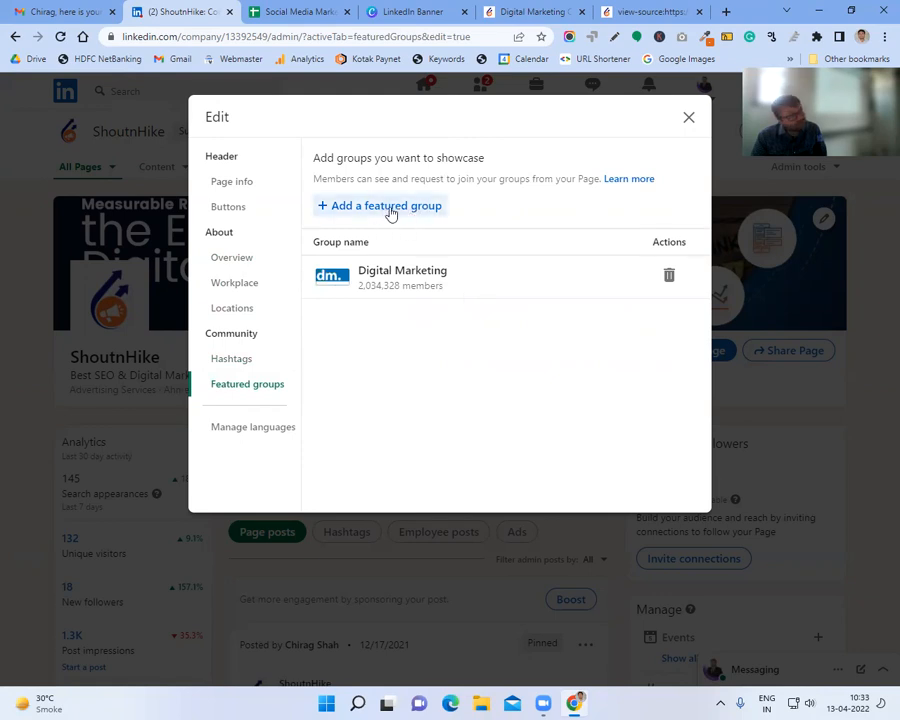
{"action": "left_click", "coordinate": [260, 432]}
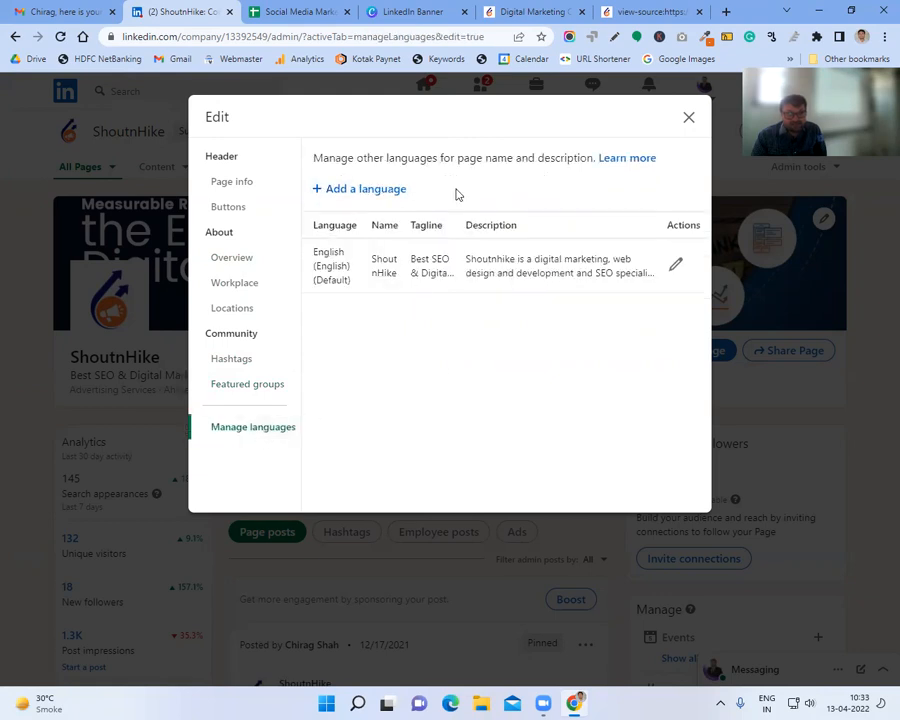
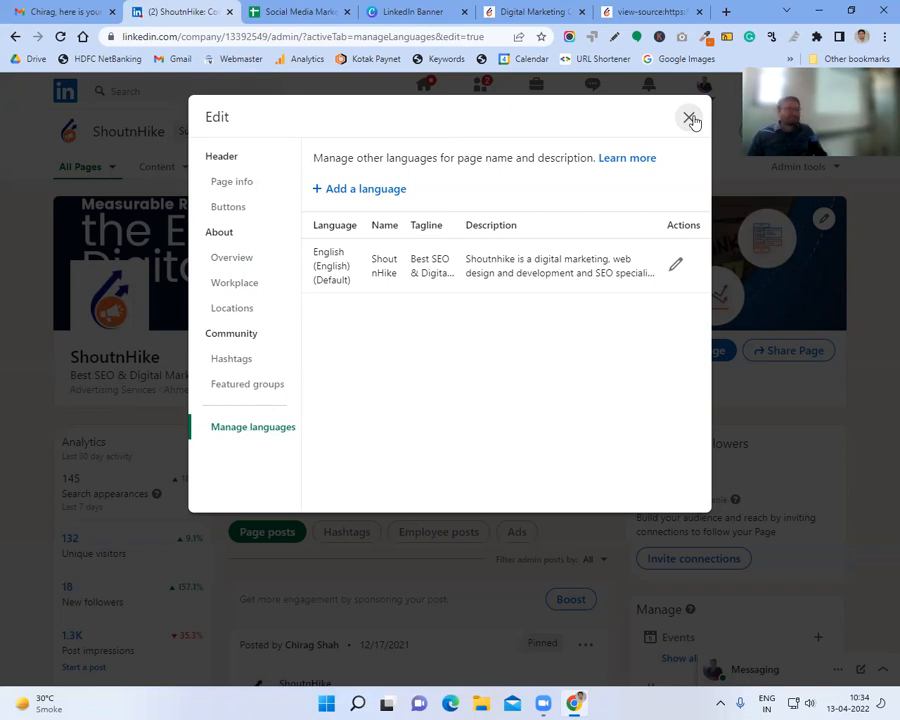
{"action": "left_click", "coordinate": [692, 120]}
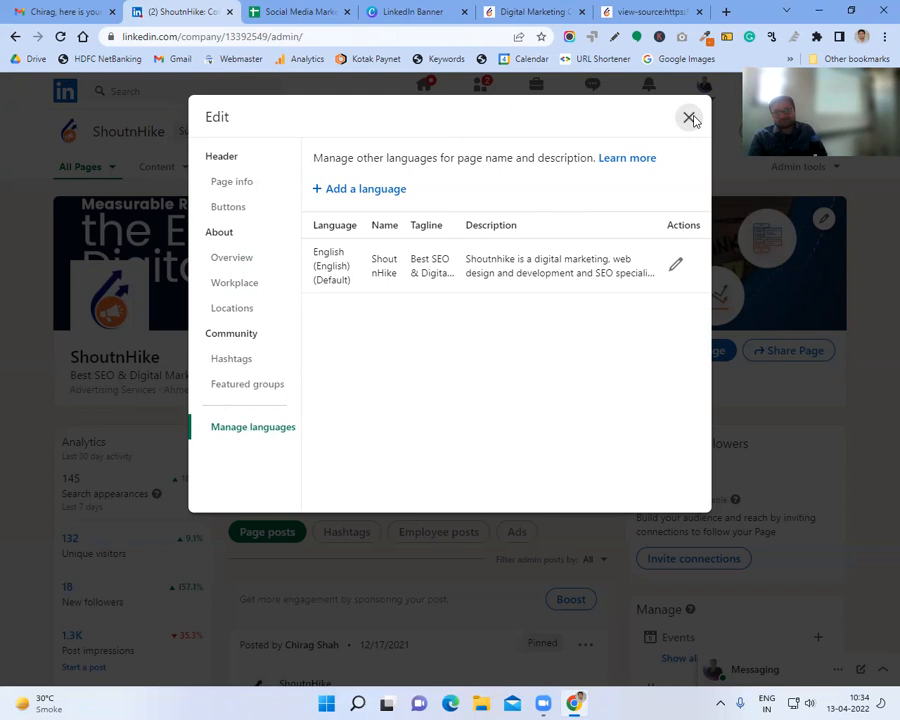
- Copy the ShoutnHike page's link from its sharing options
{"action": "scroll", "coordinate": [325, 403], "scroll_direction": "down", "scroll_amount": 3}
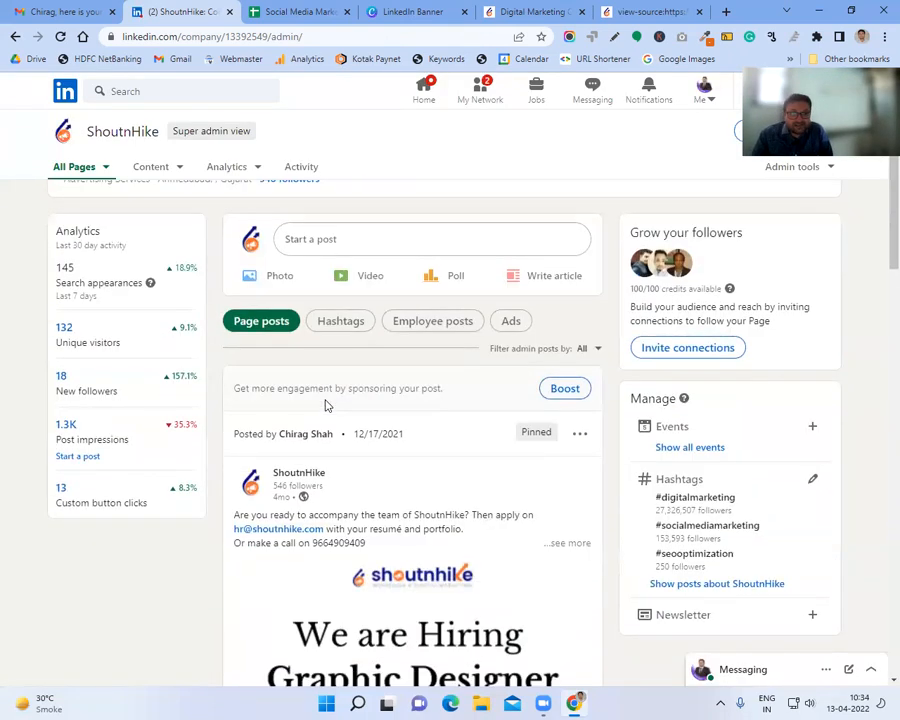
{"action": "scroll", "coordinate": [325, 403], "scroll_direction": "up", "scroll_amount": 2}
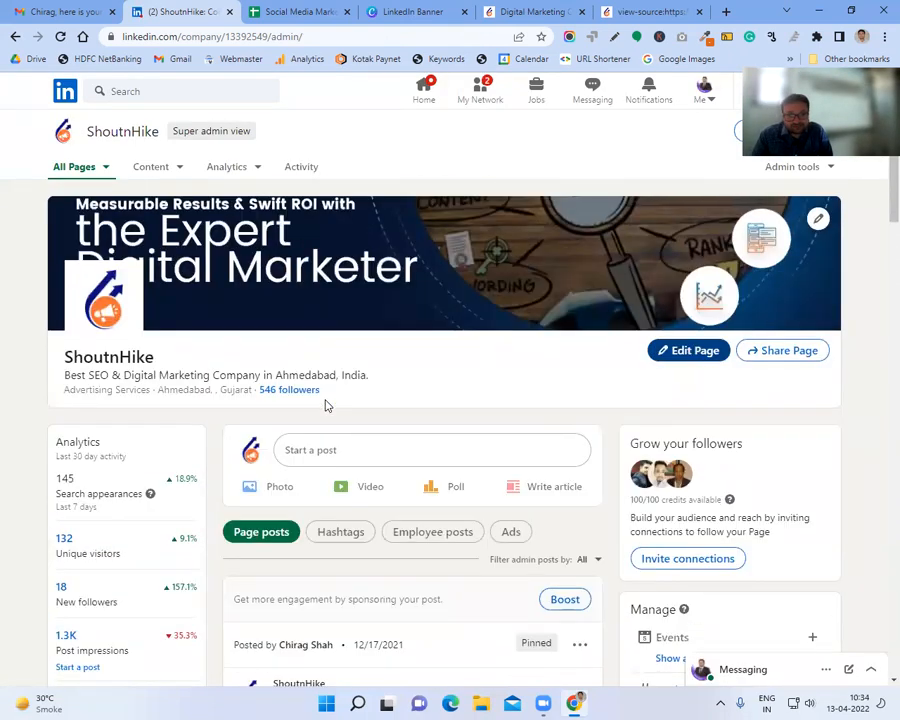
{"action": "left_click", "coordinate": [782, 355]}
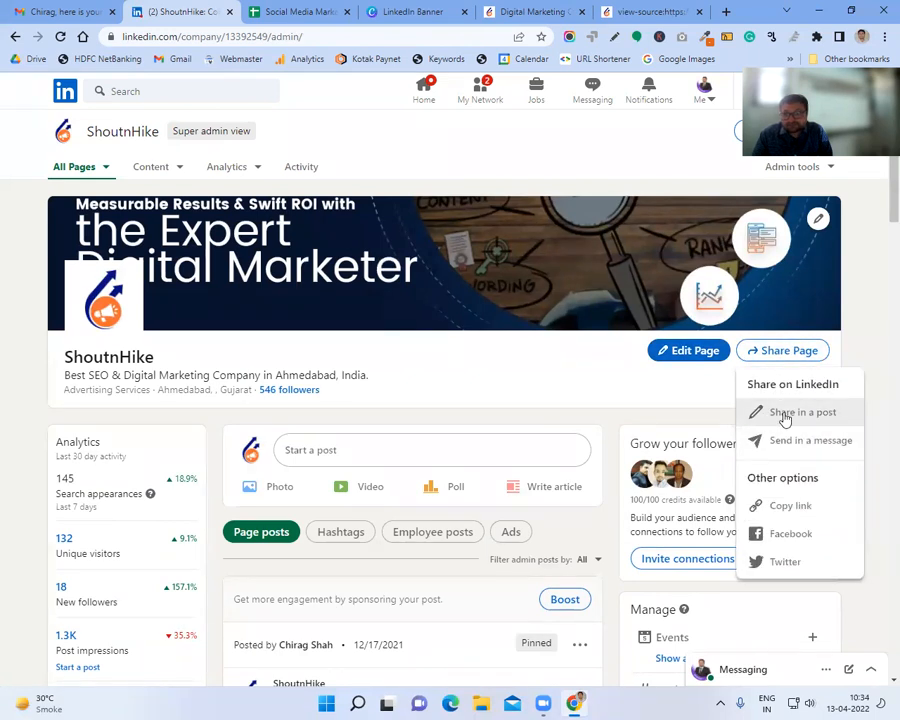
{"action": "left_click", "coordinate": [788, 508]}
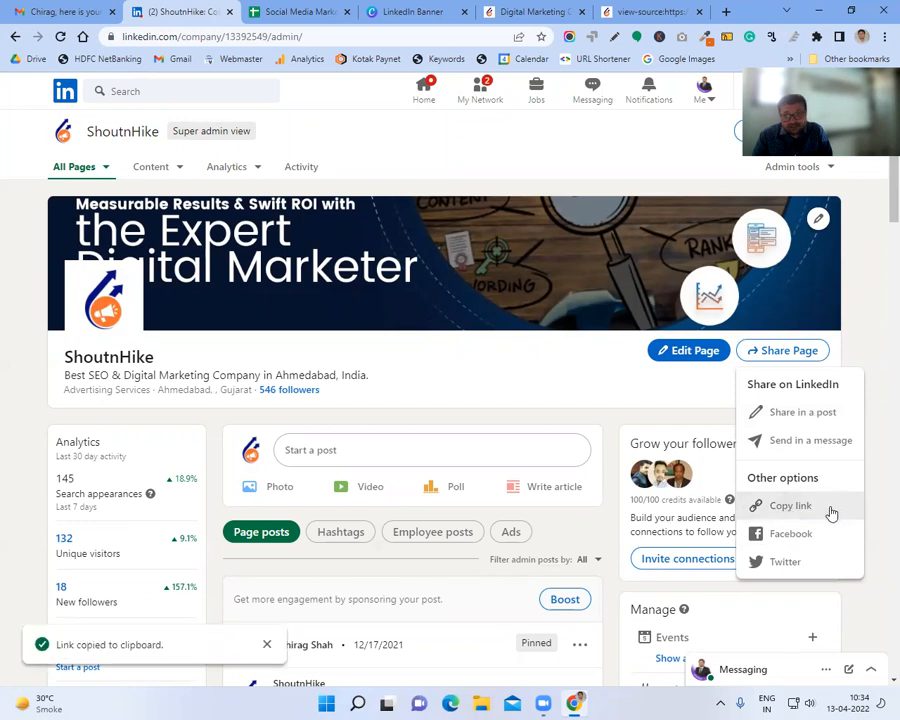
{"action": "left_click", "coordinate": [792, 505]}
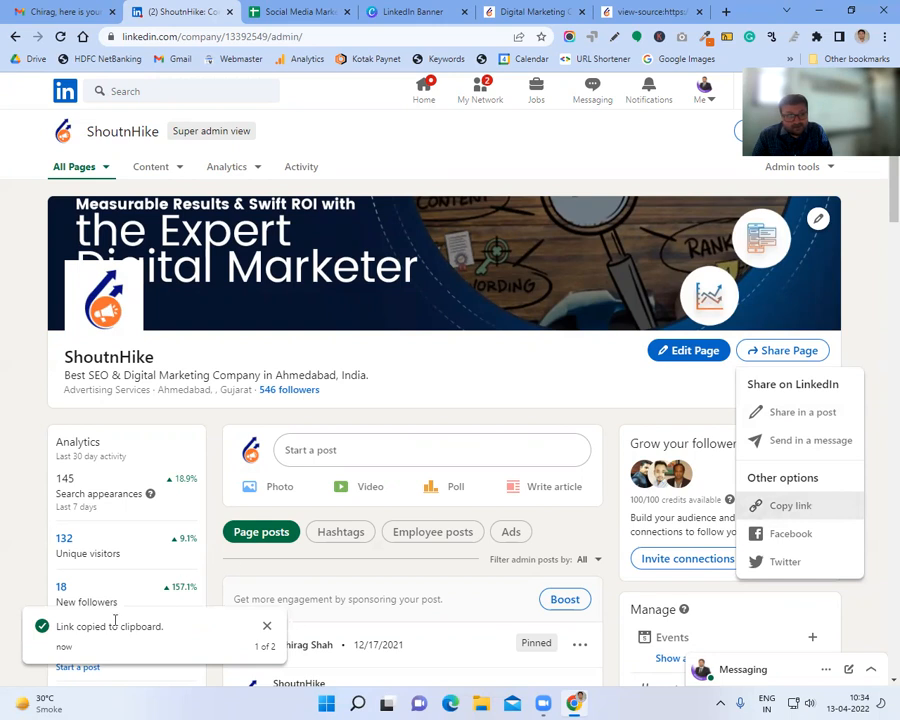
- Load the copied page link in an incognito window and solve the security check by picking the upright animal image
{"action": "left_click", "coordinate": [883, 37]}
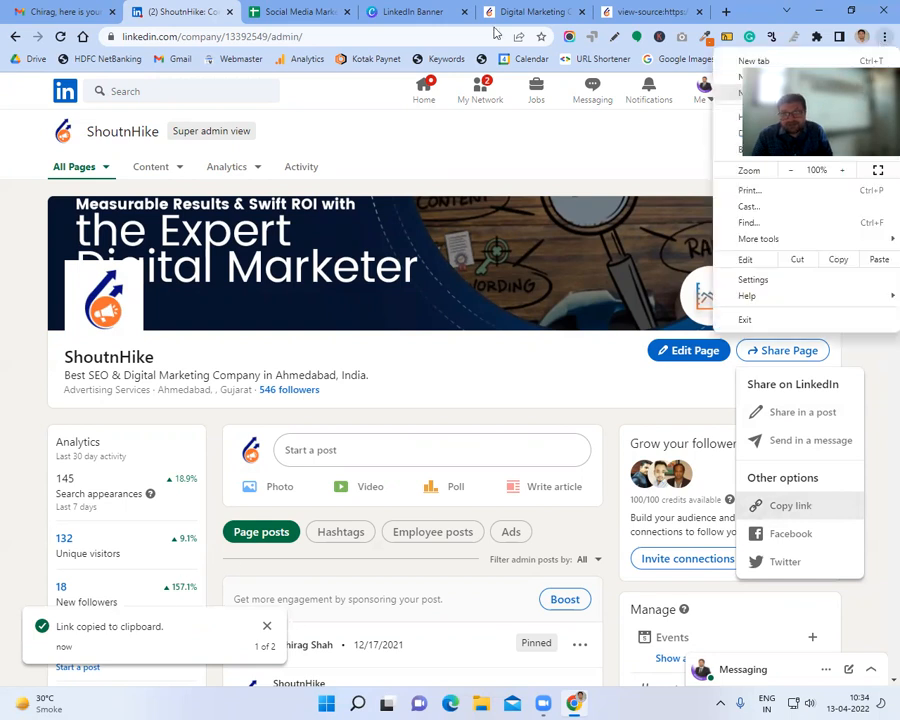
{"action": "key", "text": "ctrl+shift+n"}
{"action": "key", "text": "ctrl+v"}
{"action": "key", "text": "Return"}
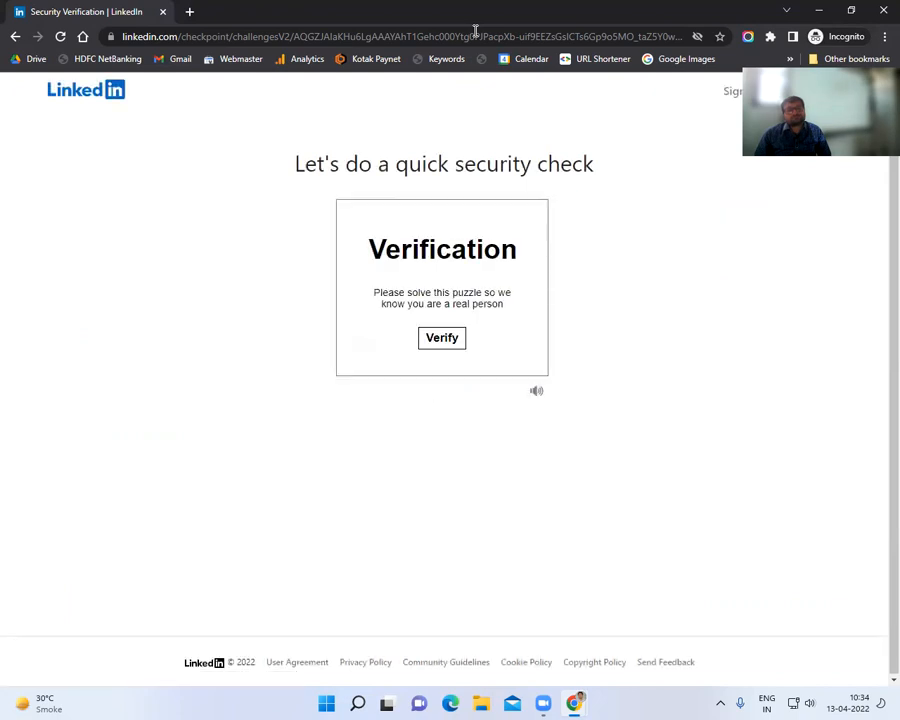
{"action": "left_click", "coordinate": [443, 339]}
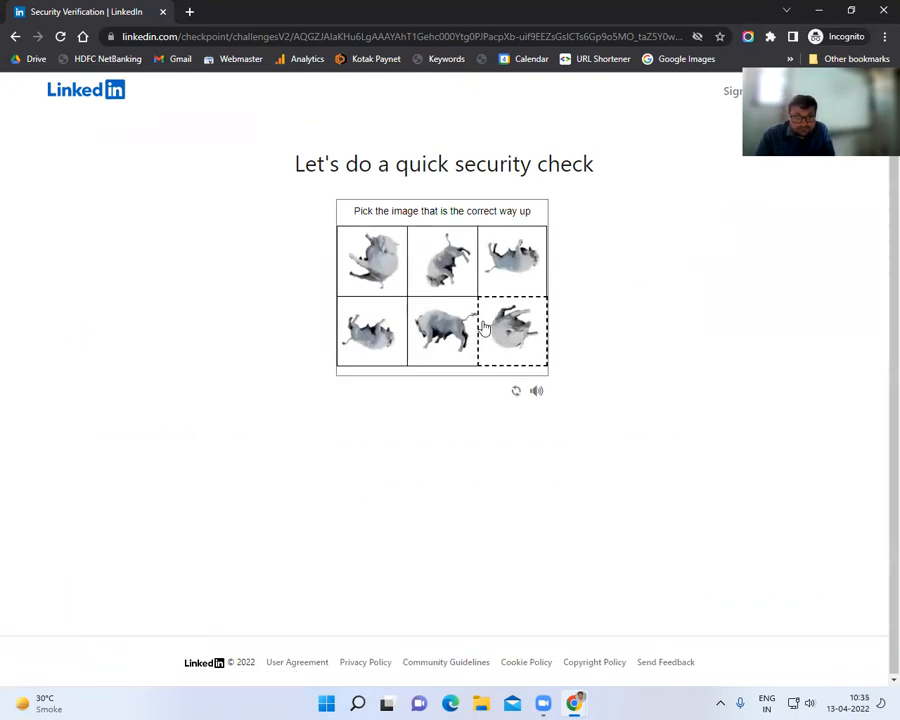
{"action": "left_click", "coordinate": [427, 343]}
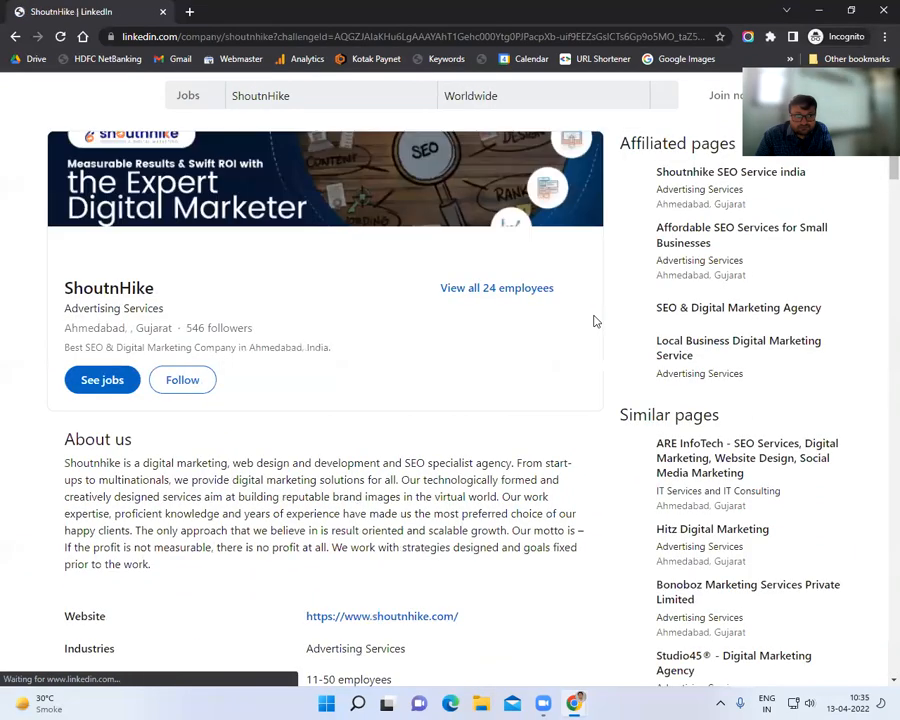
- Review the public page's description, company details, locations and employees, and close the incognito window
{"action": "scroll", "coordinate": [371, 376], "scroll_direction": "down", "scroll_amount": 6}
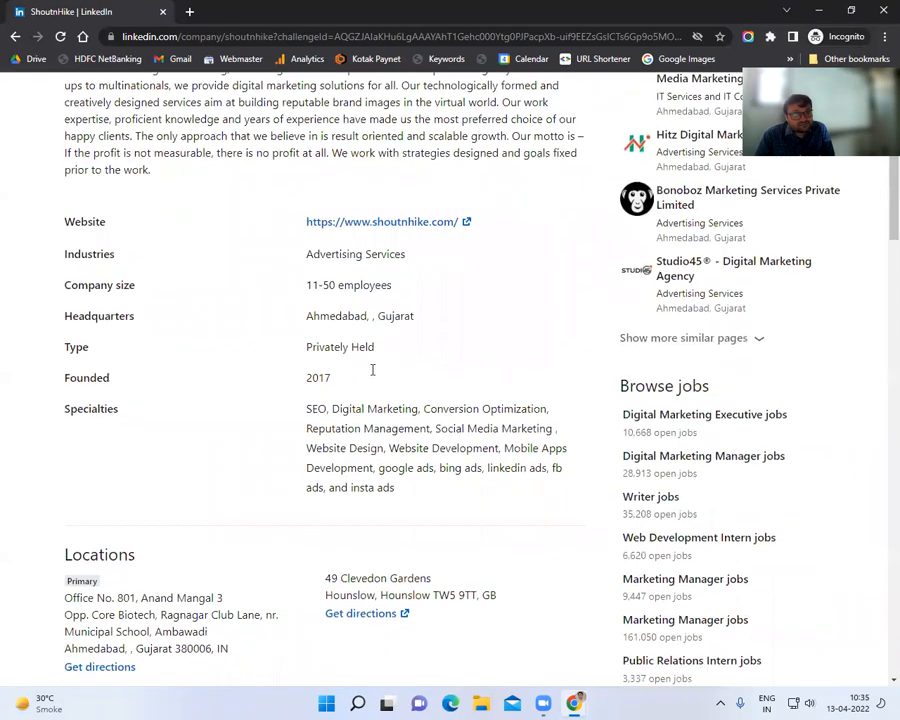
{"action": "scroll", "coordinate": [371, 374], "scroll_direction": "down", "scroll_amount": 3}
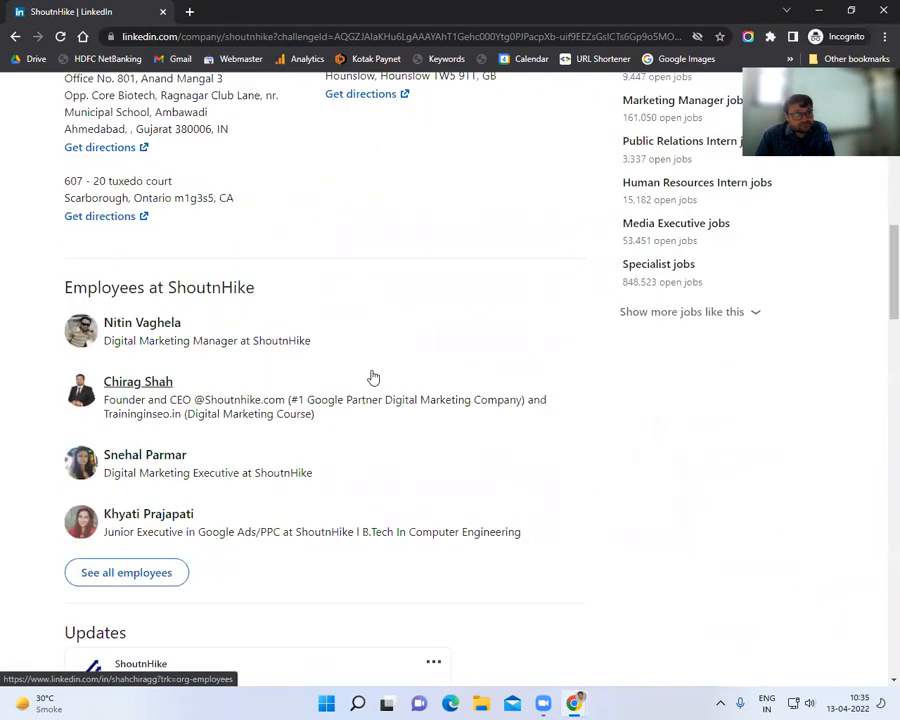
{"action": "scroll", "coordinate": [372, 376], "scroll_direction": "down", "scroll_amount": 2}
{"action": "scroll", "coordinate": [371, 376], "scroll_direction": "up", "scroll_amount": 4}
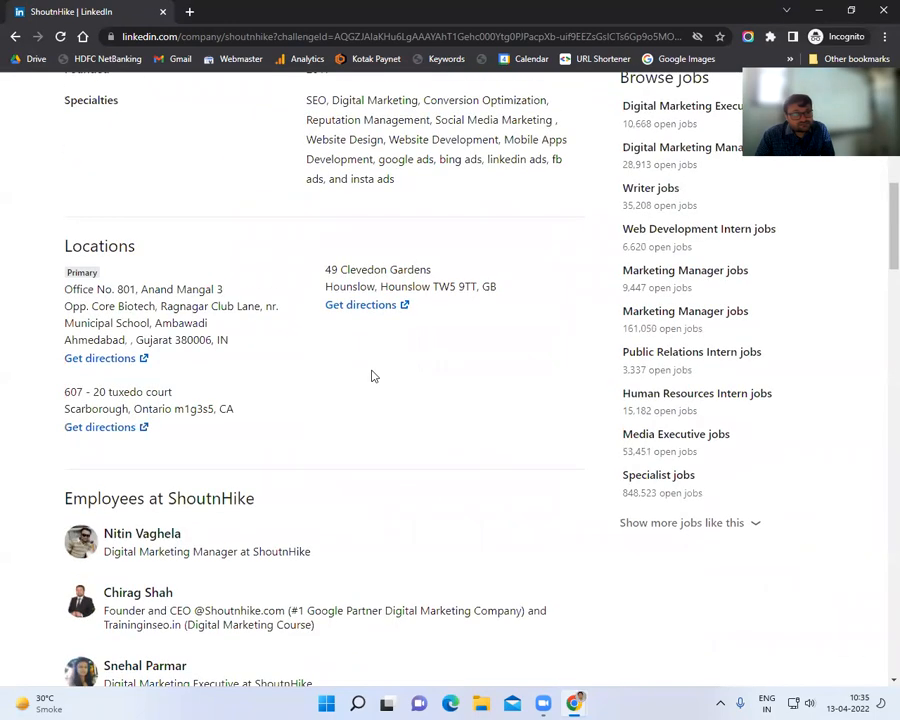
{"action": "scroll", "coordinate": [371, 376], "scroll_direction": "up", "scroll_amount": 6}
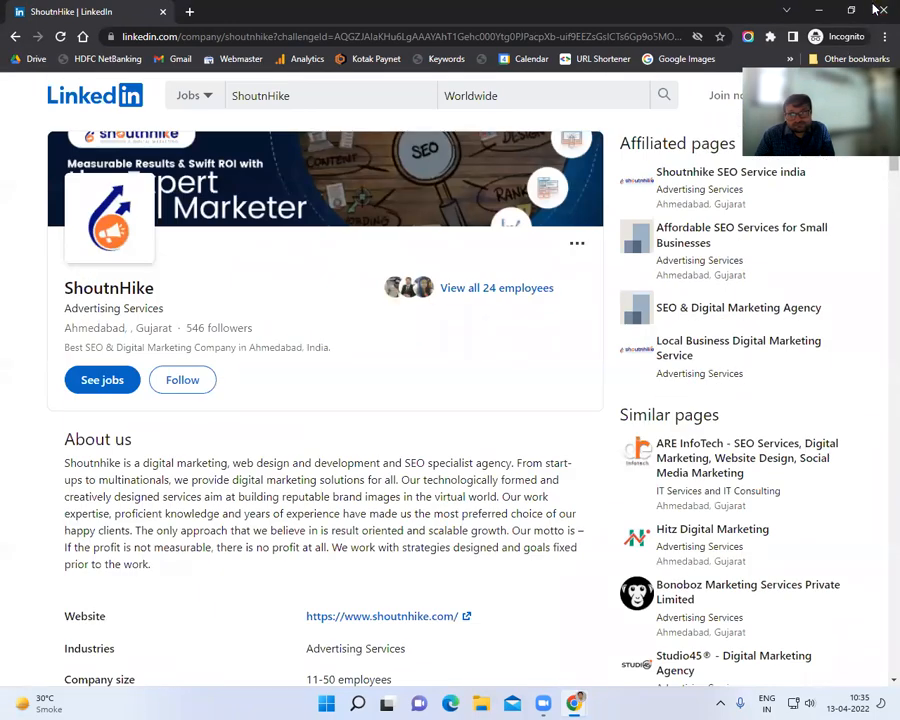
{"action": "left_click", "coordinate": [881, 10]}
- Start a page post, inspect its targeted audience settings, and close the post without publishing
{"action": "scroll", "coordinate": [392, 392], "scroll_direction": "down", "scroll_amount": 3}
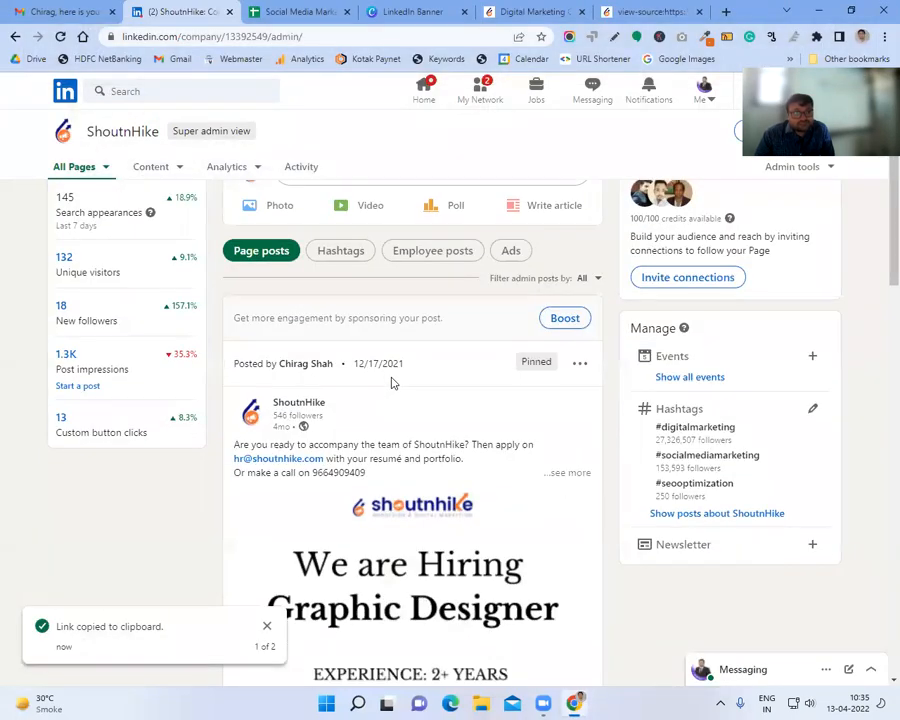
{"action": "scroll", "coordinate": [392, 383], "scroll_direction": "up", "scroll_amount": 2}
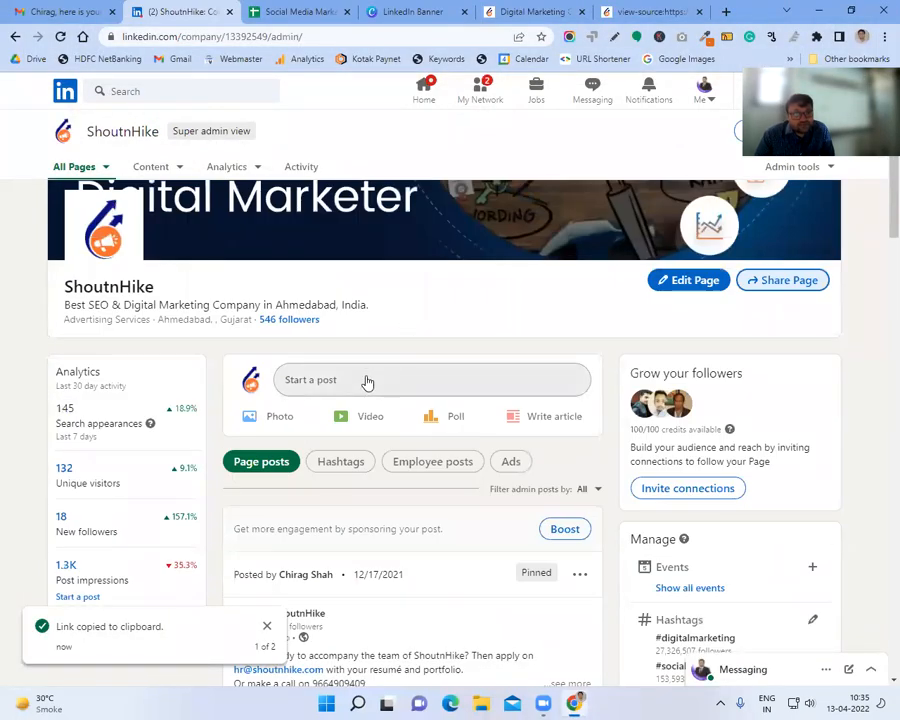
{"action": "left_click", "coordinate": [365, 380]}
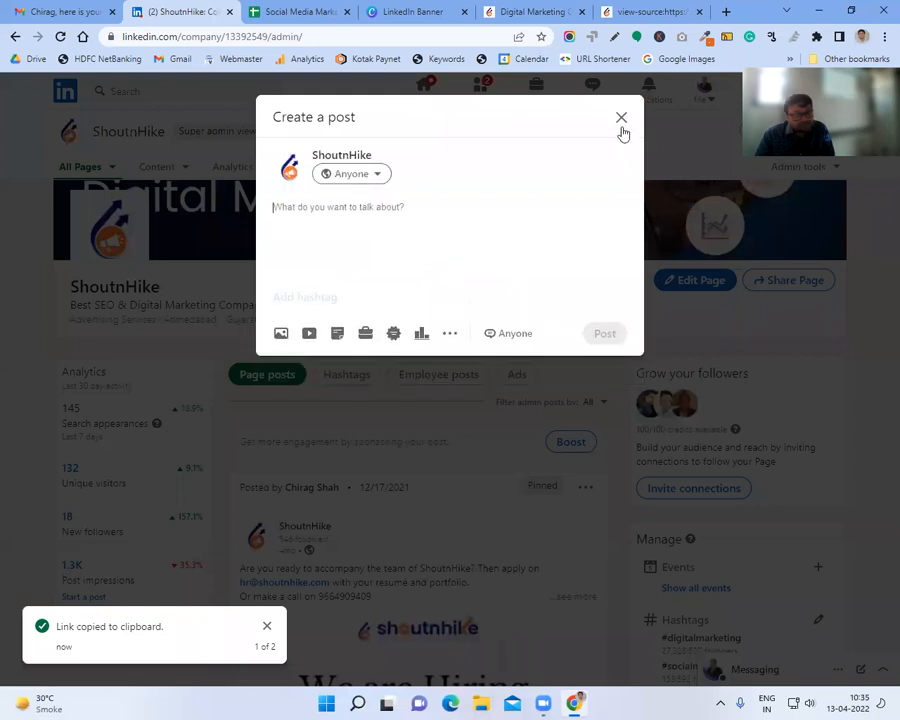
{"action": "left_click", "coordinate": [373, 180]}
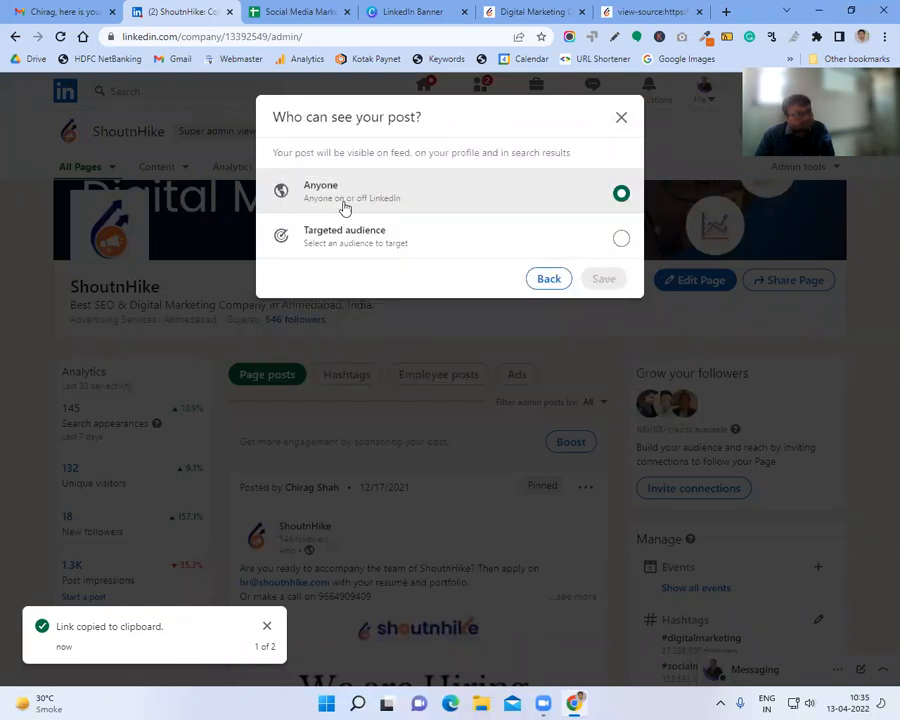
{"action": "left_click", "coordinate": [622, 239]}
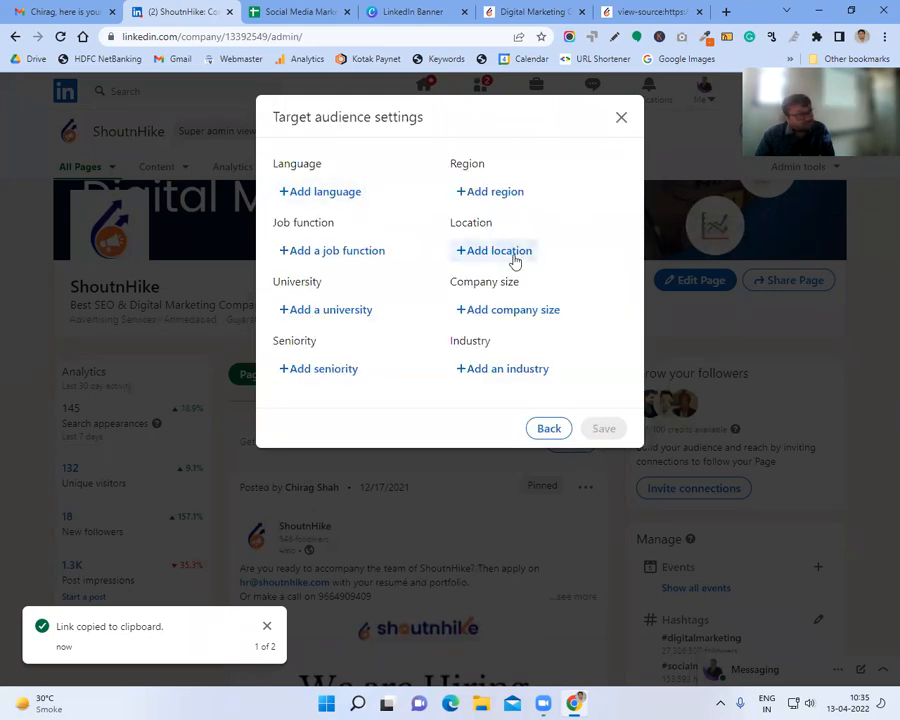
{"action": "left_click", "coordinate": [622, 118]}
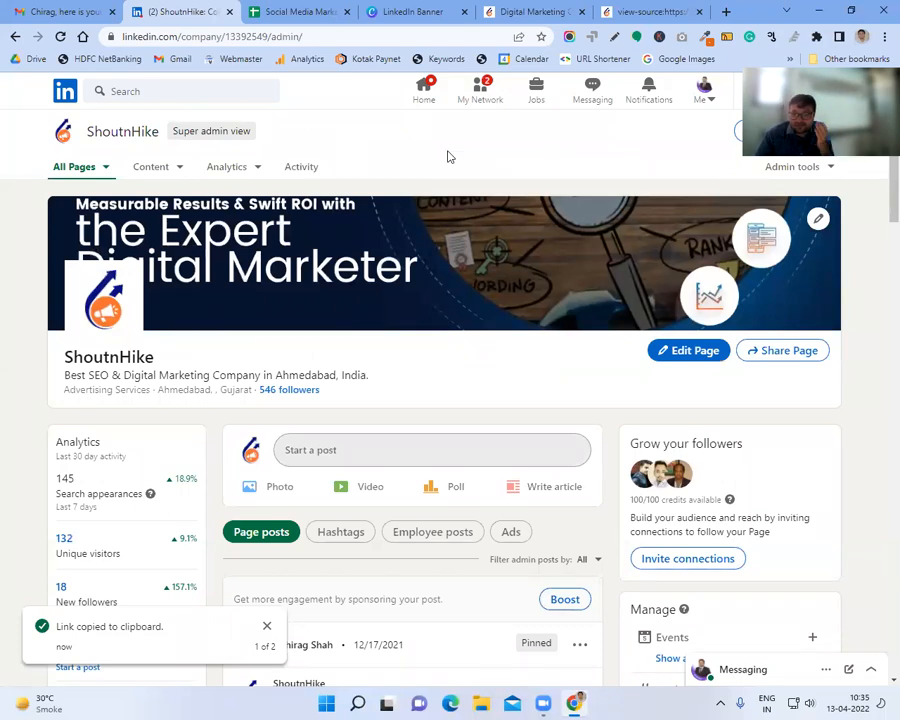
- Examine the admin page's post options, boost option, events, hashtags, newsletter section and published posts
{"action": "scroll", "coordinate": [570, 279], "scroll_direction": "down", "scroll_amount": 2}
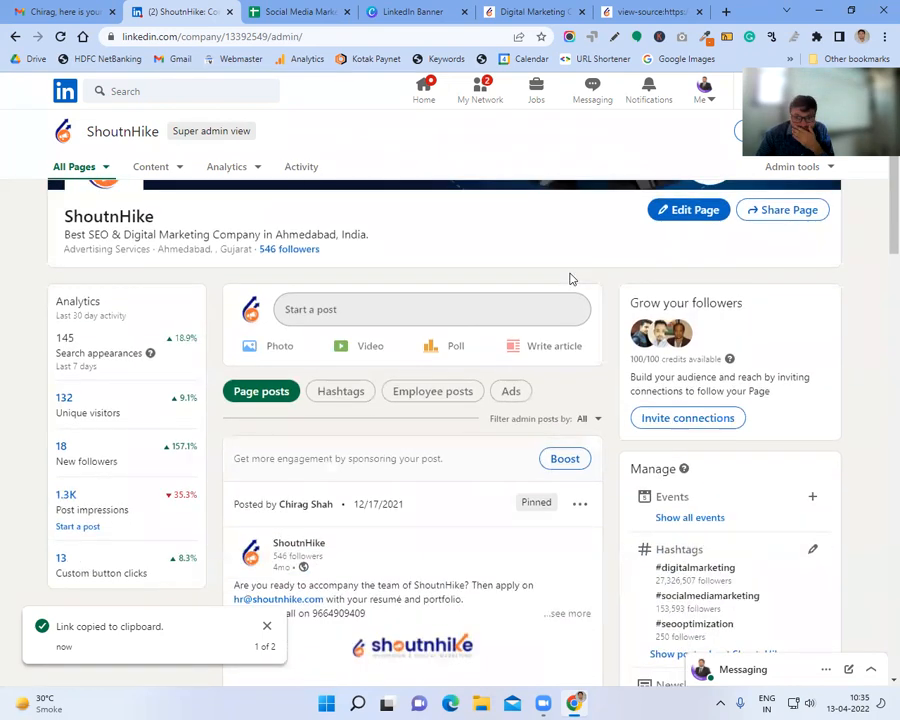
{"action": "scroll", "coordinate": [570, 279], "scroll_direction": "down", "scroll_amount": 2}
{"action": "scroll", "coordinate": [652, 235], "scroll_direction": "up", "scroll_amount": 2}
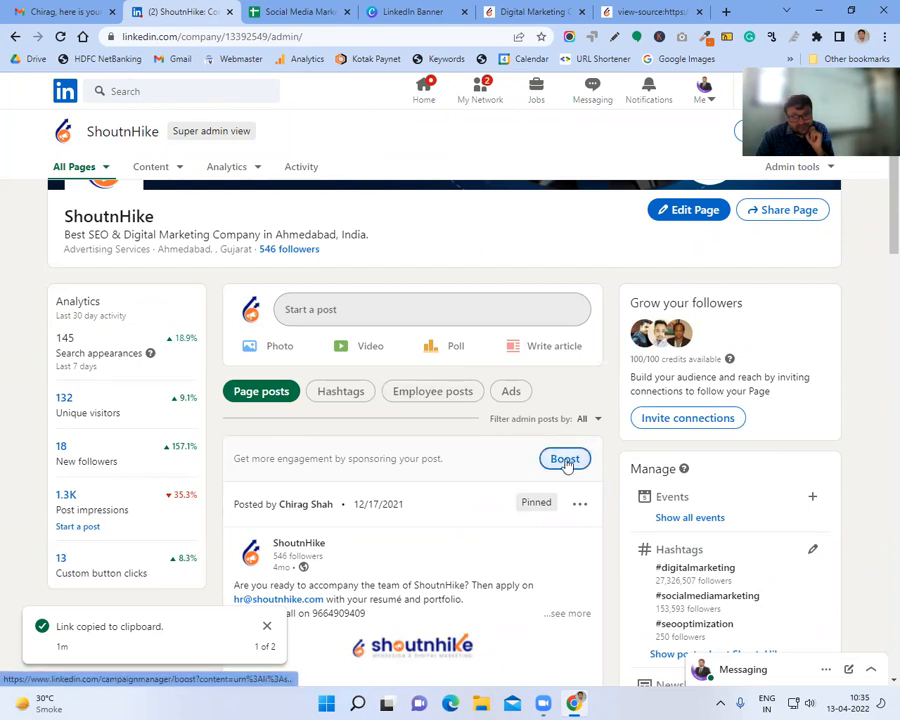
{"action": "scroll", "coordinate": [745, 452], "scroll_direction": "down", "scroll_amount": 3}
{"action": "scroll", "coordinate": [742, 448], "scroll_direction": "up", "scroll_amount": 2}
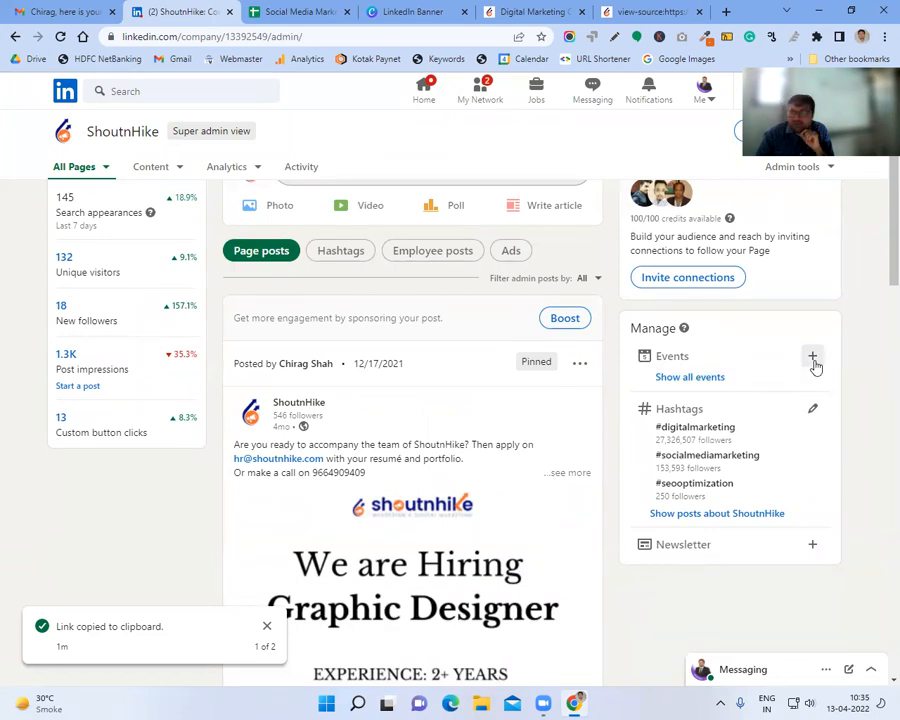
{"action": "scroll", "coordinate": [333, 390], "scroll_direction": "down", "scroll_amount": 2}
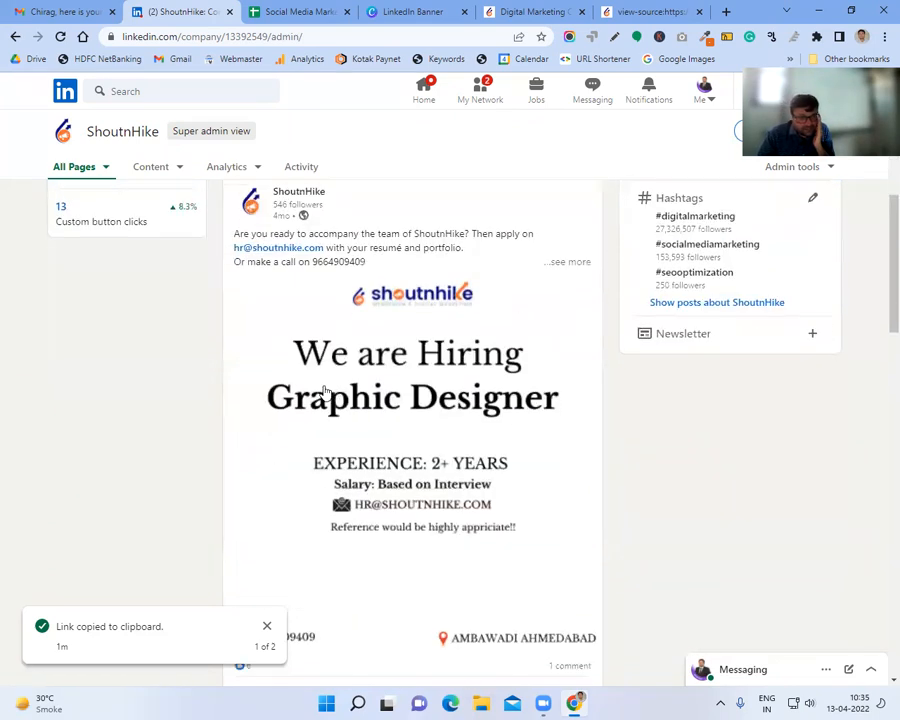
{"action": "scroll", "coordinate": [348, 390], "scroll_direction": "down", "scroll_amount": 9}
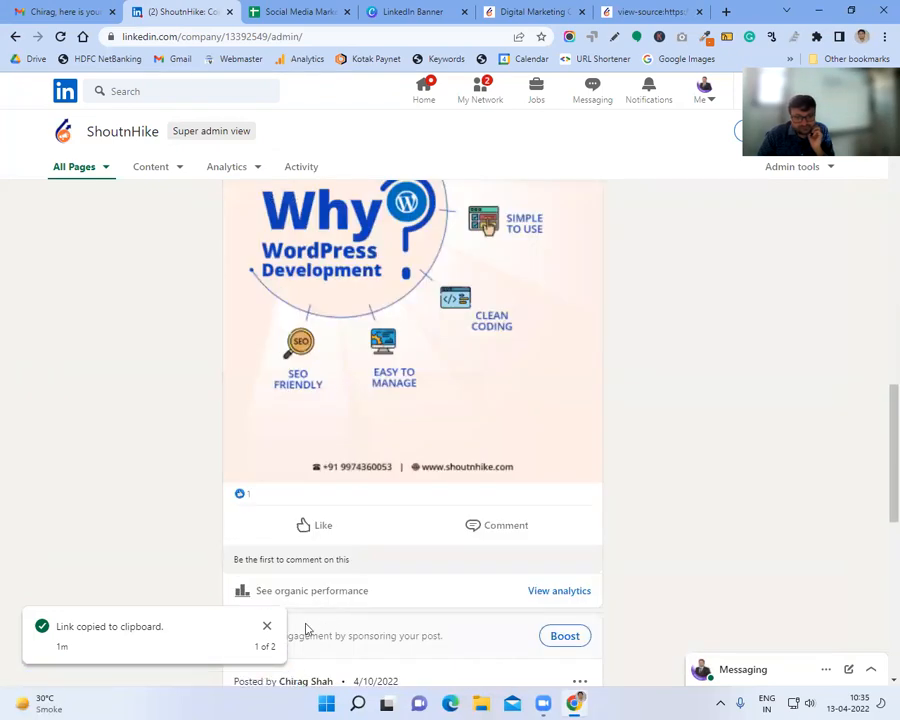
{"action": "scroll", "coordinate": [364, 420], "scroll_direction": "up", "scroll_amount": 11}
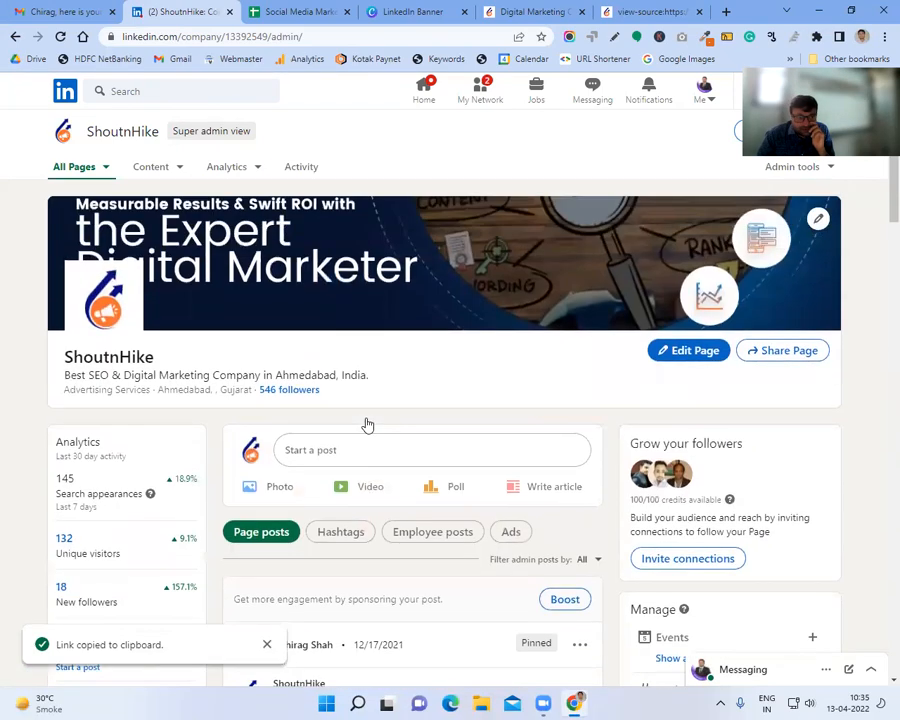
- Open the page's Recommend to employees content section
{"action": "left_click", "coordinate": [157, 167]}
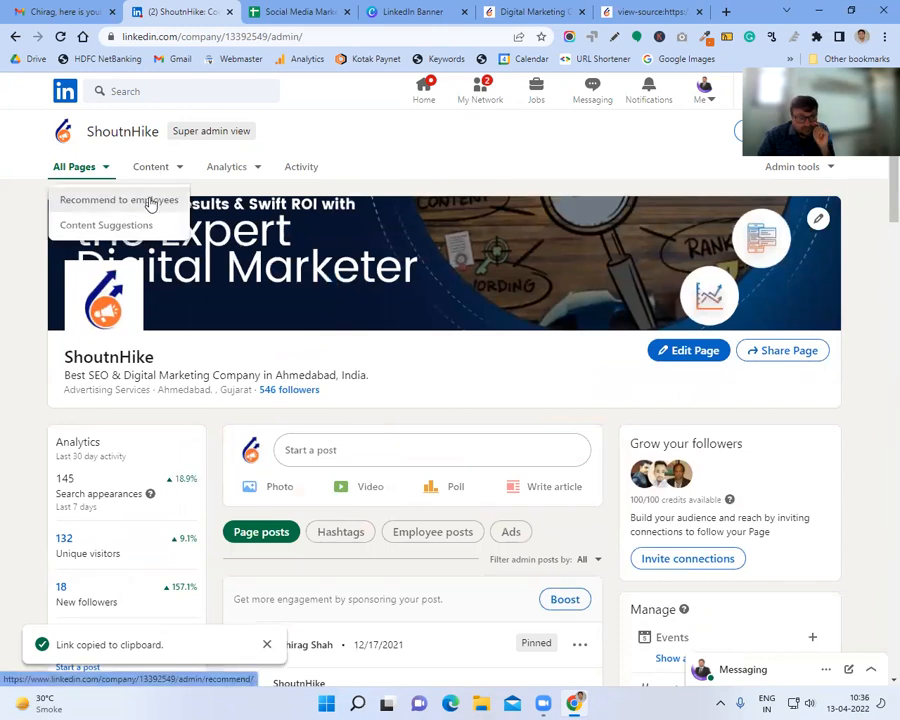
{"action": "left_click", "coordinate": [150, 202]}
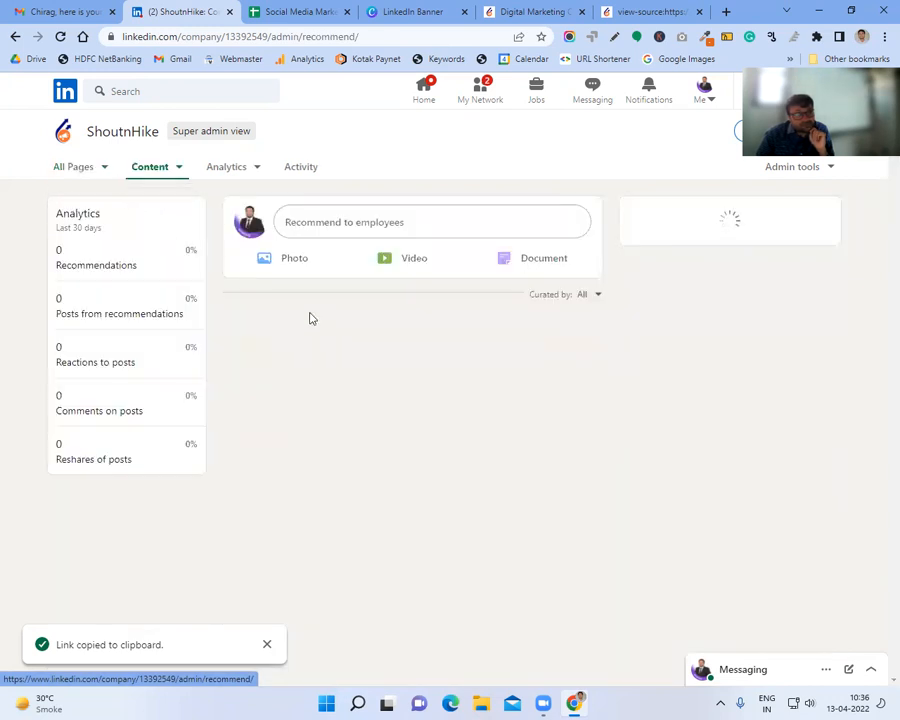
- Start a recommendation to employees, inspect its Employees audience option, and close the composer without recommending anything
{"action": "left_click", "coordinate": [307, 228]}
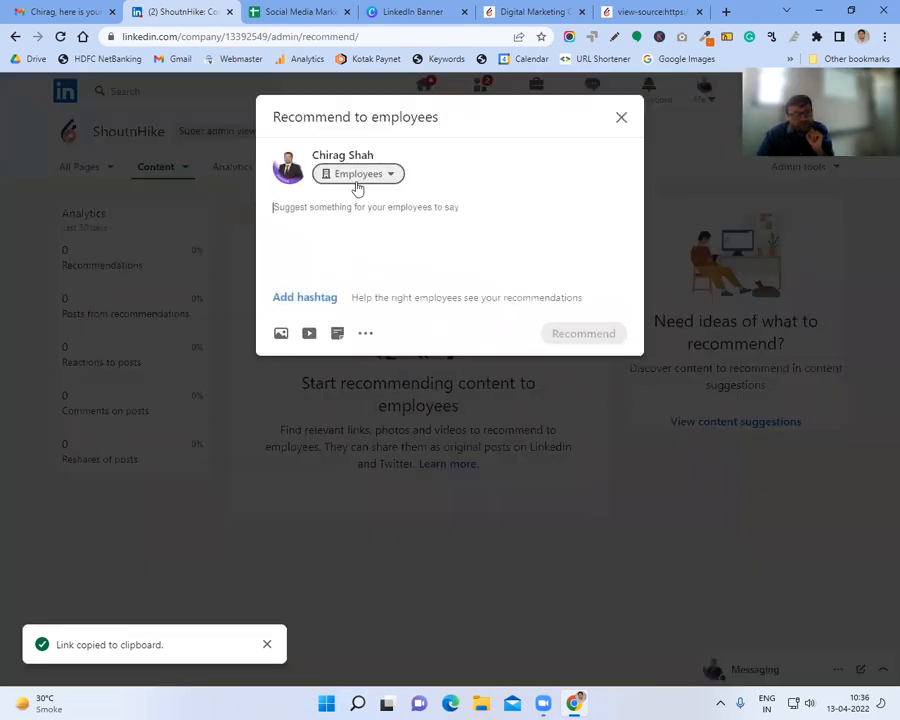
{"action": "left_click", "coordinate": [357, 176]}
{"action": "left_click", "coordinate": [621, 117]}
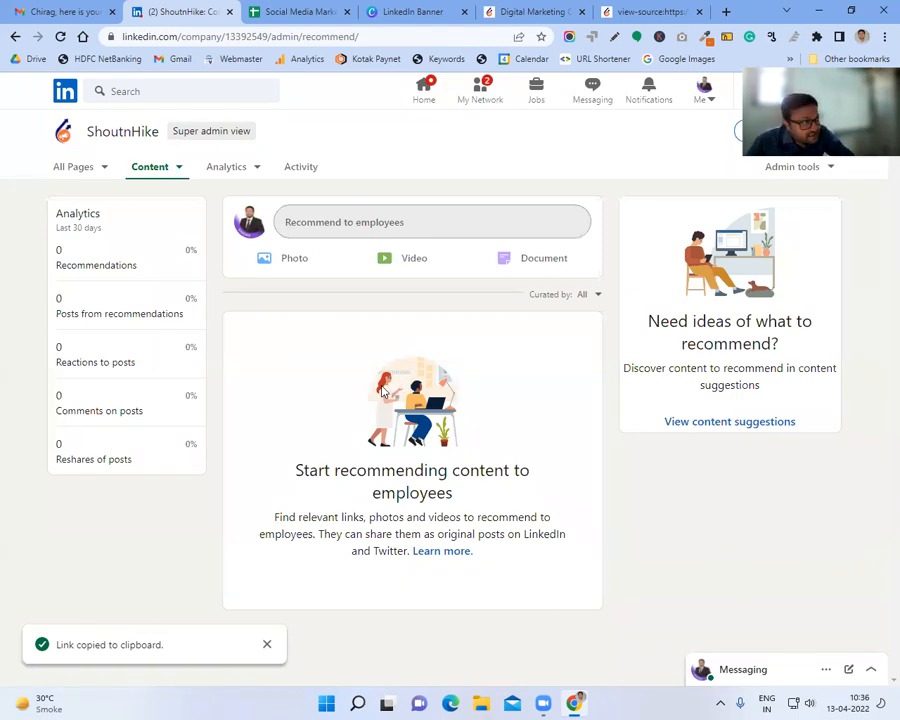
{"action": "left_click", "coordinate": [350, 221]}
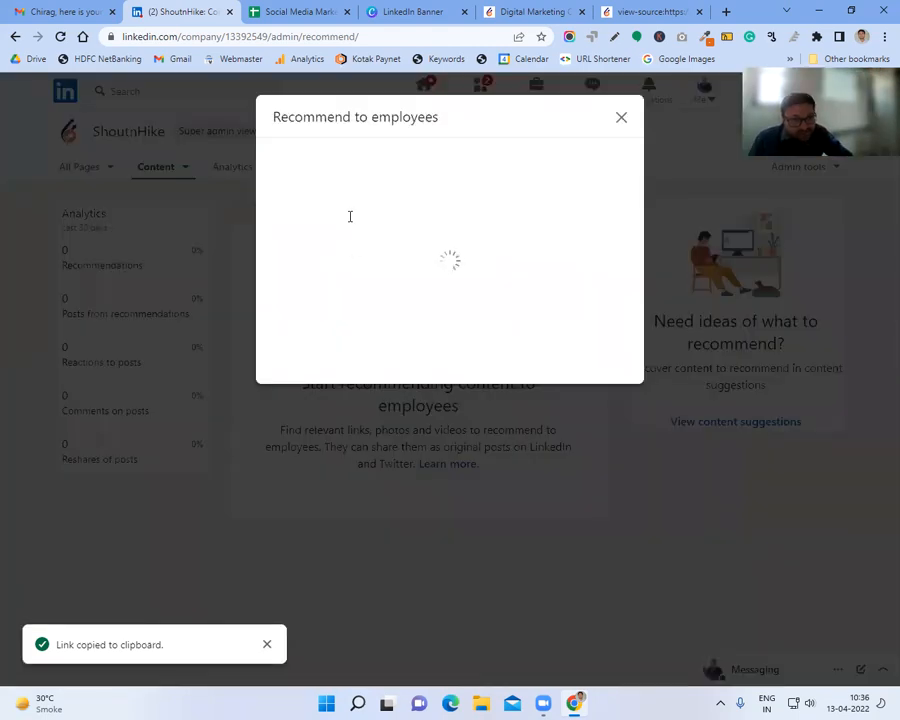
{"action": "left_click", "coordinate": [620, 119]}
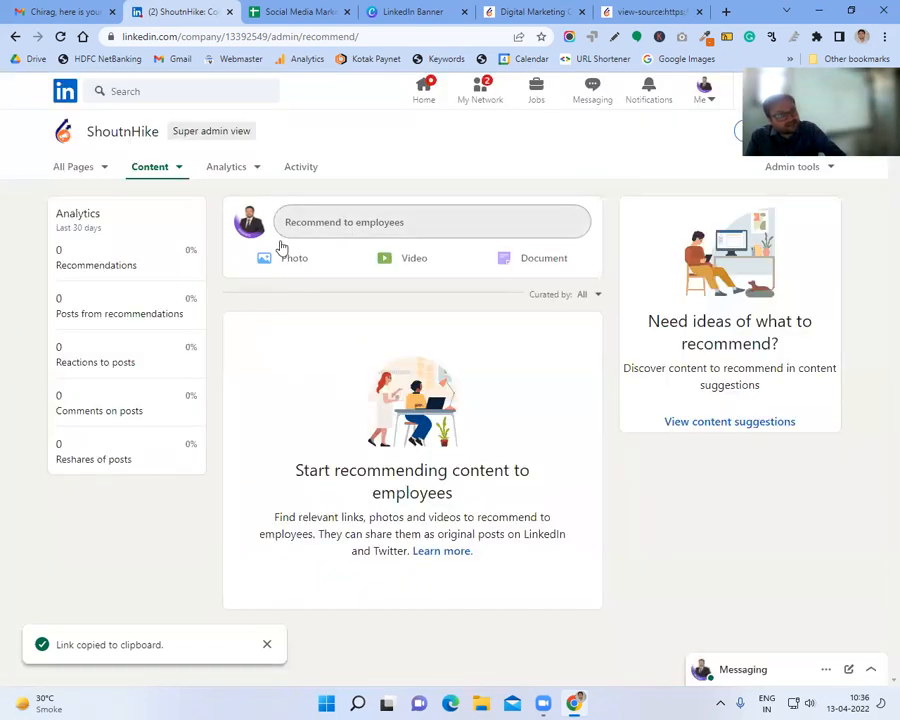
- Open the page's Content Suggestions and review the trending articles' member, industry, location, job function and seniority filters
{"action": "left_click", "coordinate": [146, 173]}
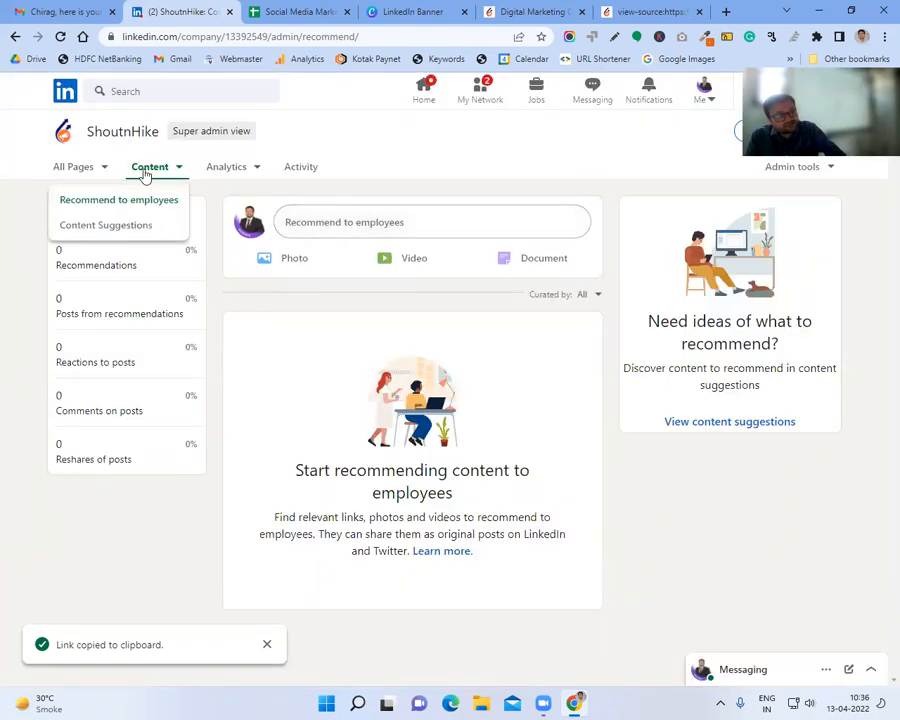
{"action": "left_click", "coordinate": [134, 229]}
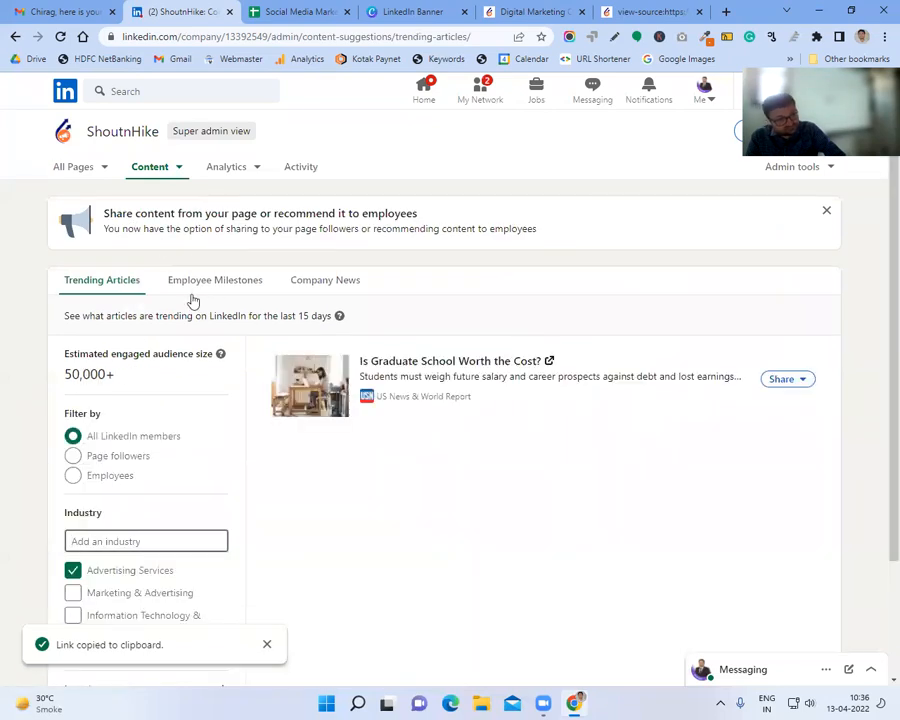
{"action": "scroll", "coordinate": [175, 312], "scroll_direction": "down", "scroll_amount": 2}
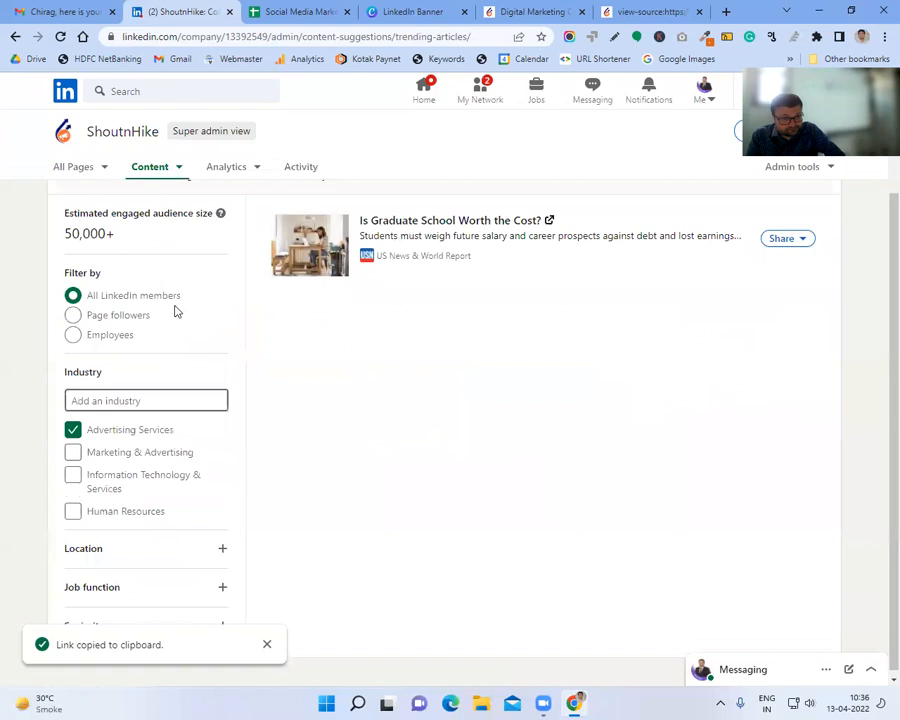
{"action": "scroll", "coordinate": [144, 254], "scroll_direction": "up", "scroll_amount": 2}
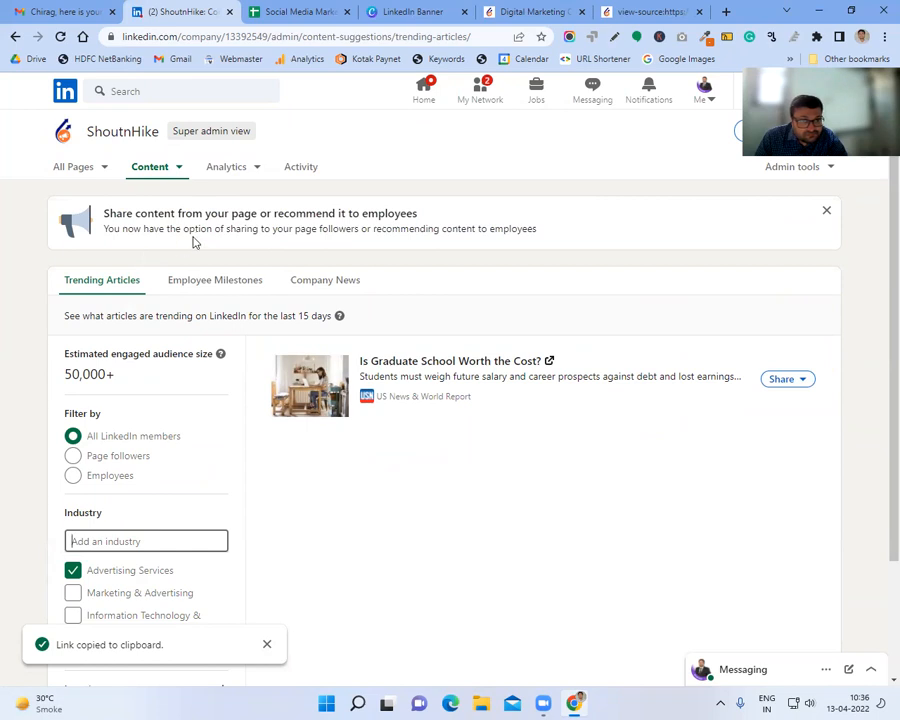
{"action": "scroll", "coordinate": [195, 242], "scroll_direction": "down", "scroll_amount": 2}
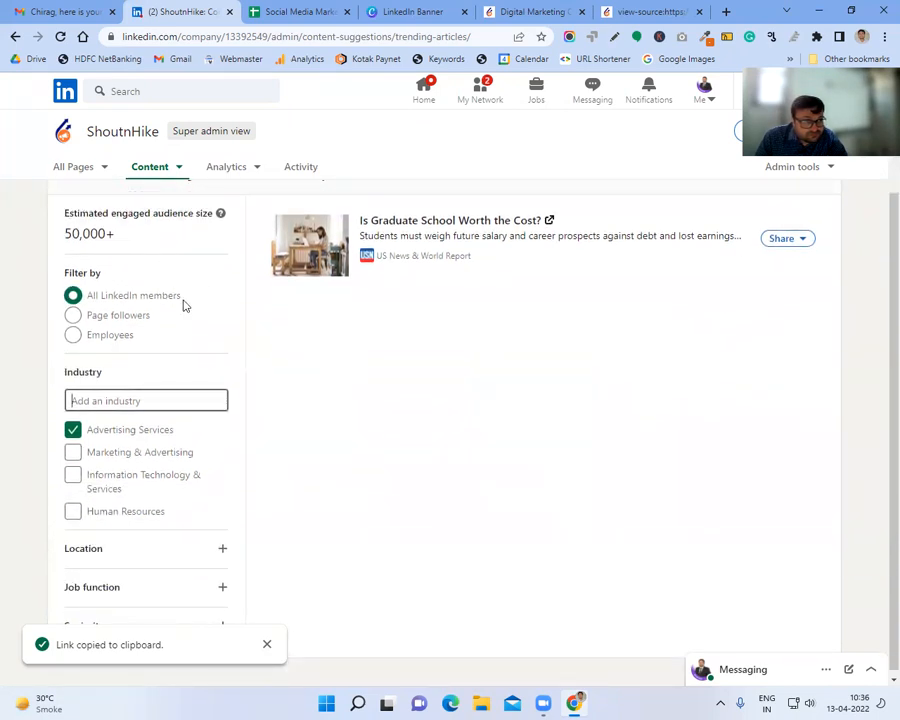
{"action": "scroll", "coordinate": [176, 318], "scroll_direction": "down", "scroll_amount": 1}
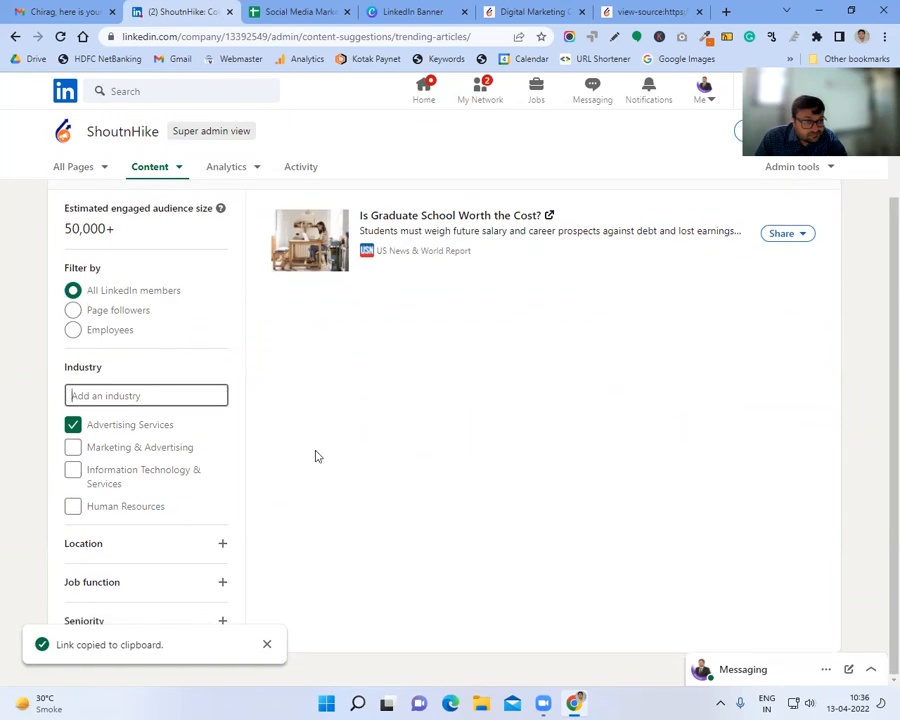
{"action": "left_click", "coordinate": [267, 647]}
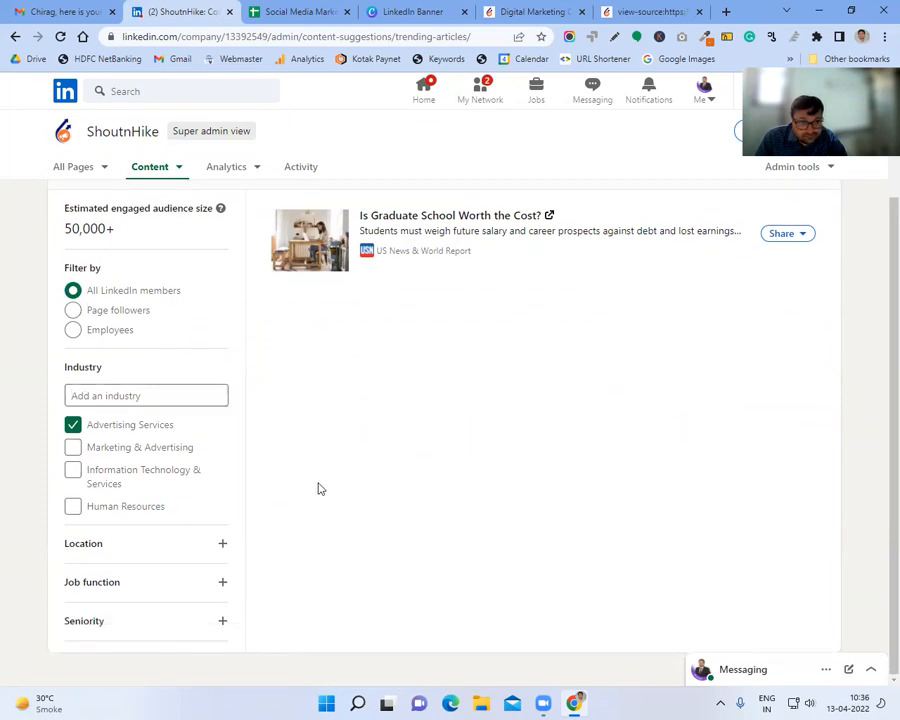
{"action": "scroll", "coordinate": [318, 487], "scroll_direction": "up", "scroll_amount": 2}
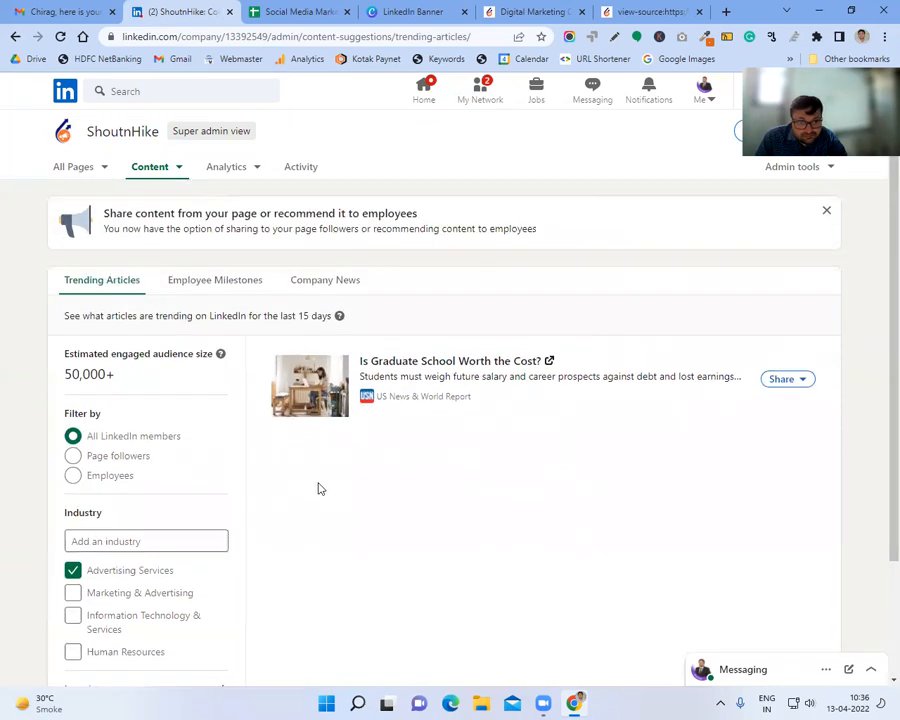
- Examine the suggested graduate school article, the estimated engaged audience size and the trending period note
{"action": "triple_click", "coordinate": [424, 378]}
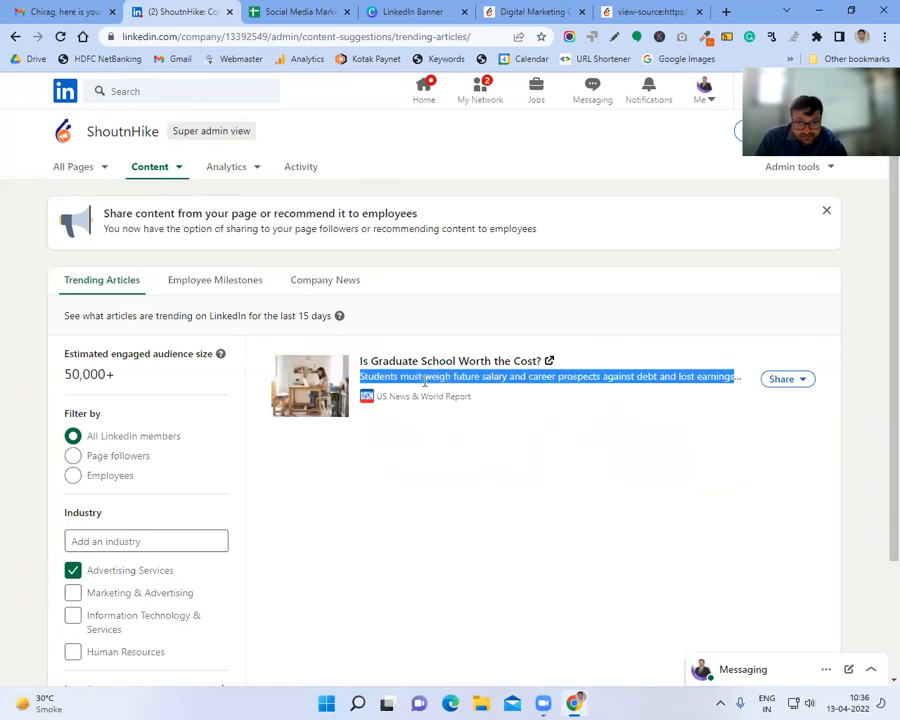
{"action": "left_click", "coordinate": [420, 342]}
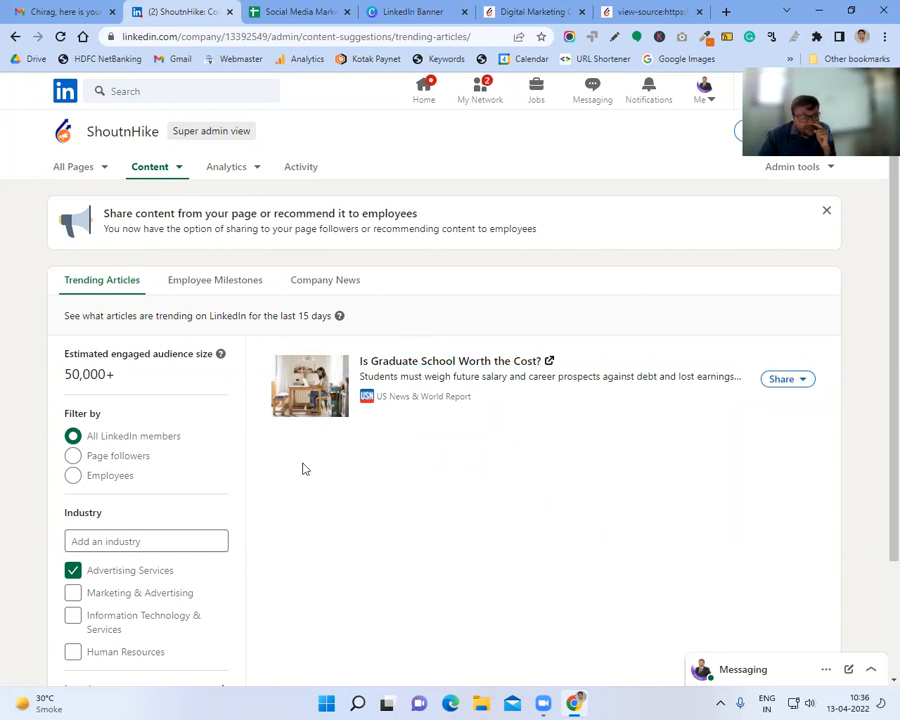
{"action": "triple_click", "coordinate": [110, 374]}
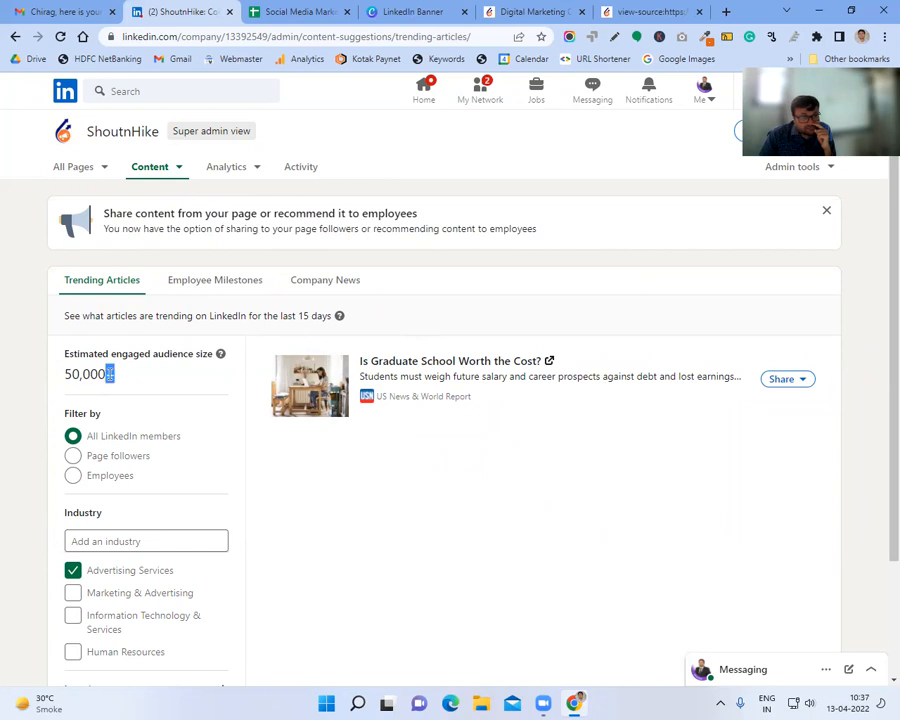
{"action": "left_click", "coordinate": [160, 378]}
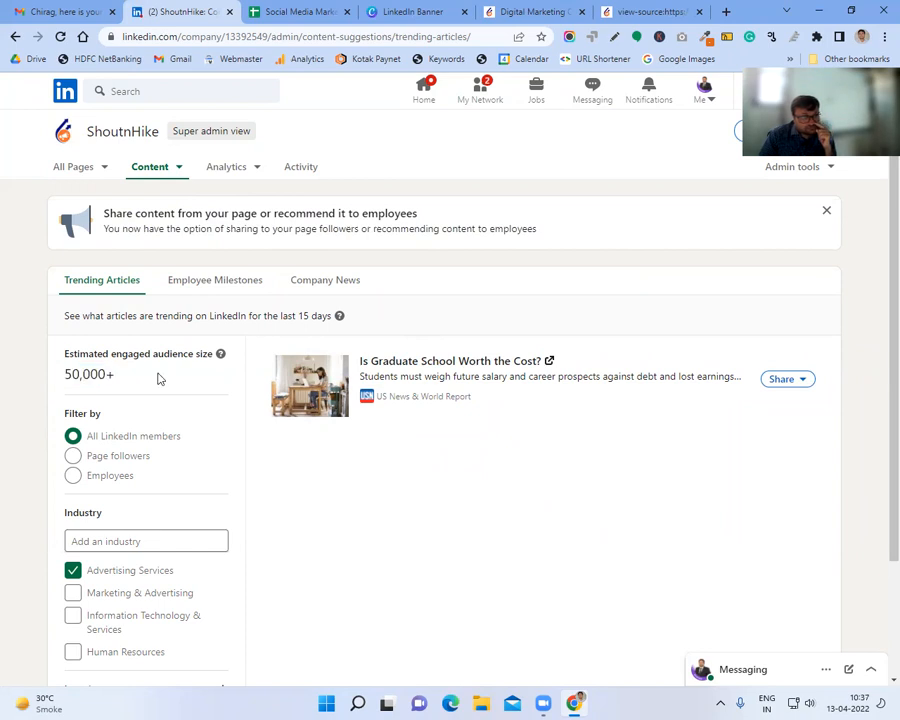
{"action": "triple_click", "coordinate": [294, 316]}
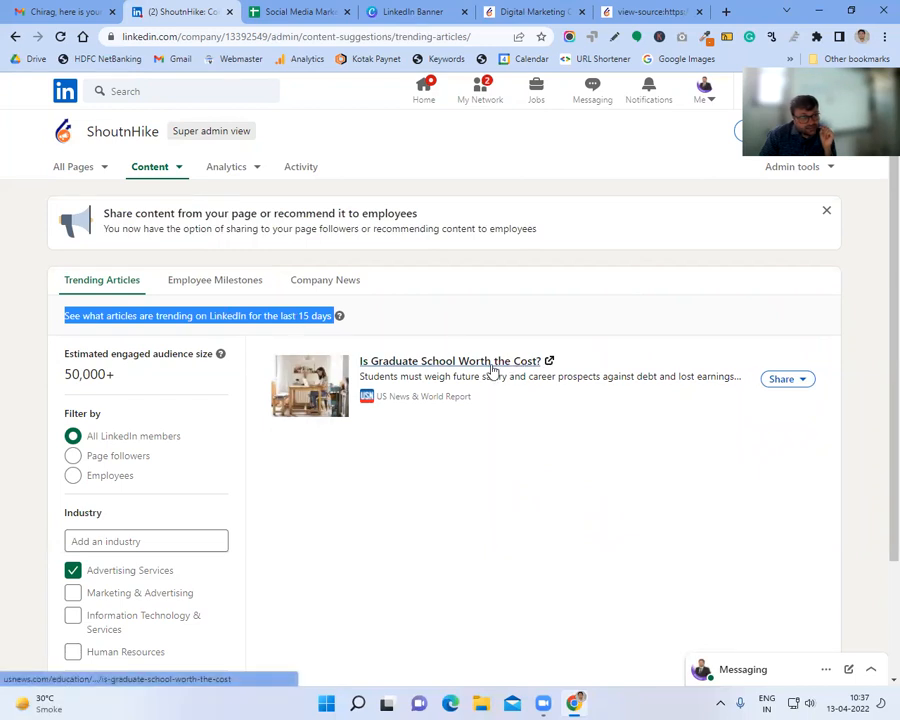
- Compare trending articles using the Marketing & Advertising and Information Technology & Services industry filters, and restore Advertising Services as the only industry
{"action": "scroll", "coordinate": [252, 476], "scroll_direction": "down", "scroll_amount": 3}
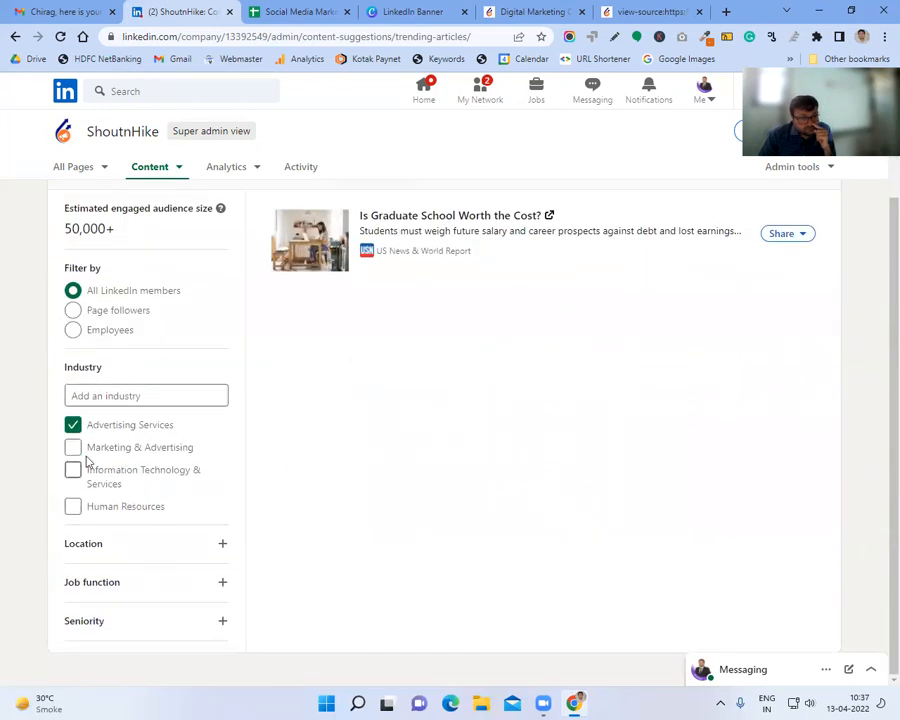
{"action": "left_click", "coordinate": [72, 448]}
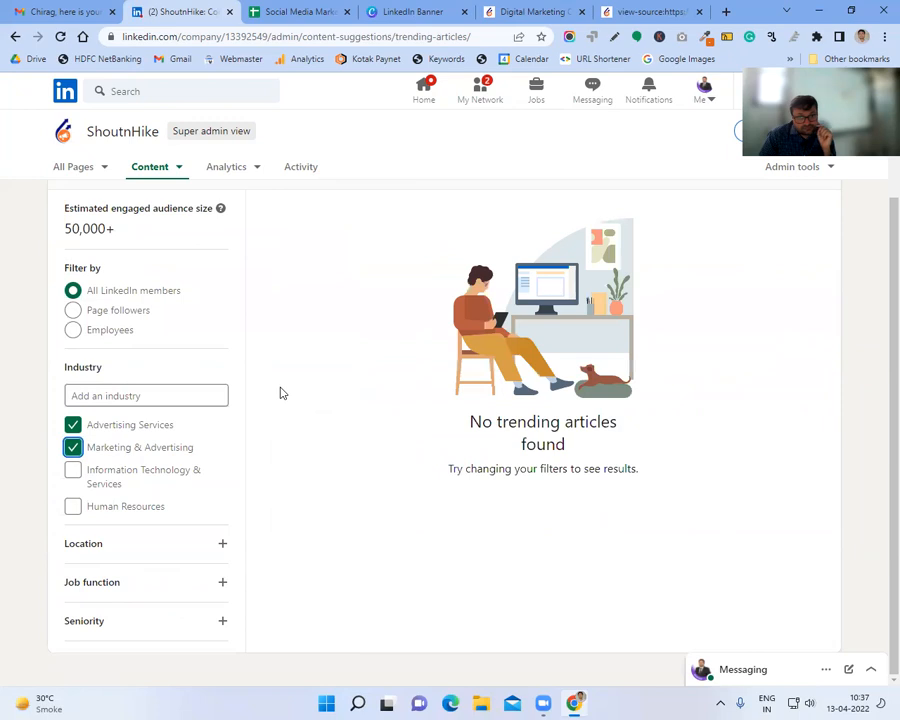
{"action": "left_click", "coordinate": [106, 425]}
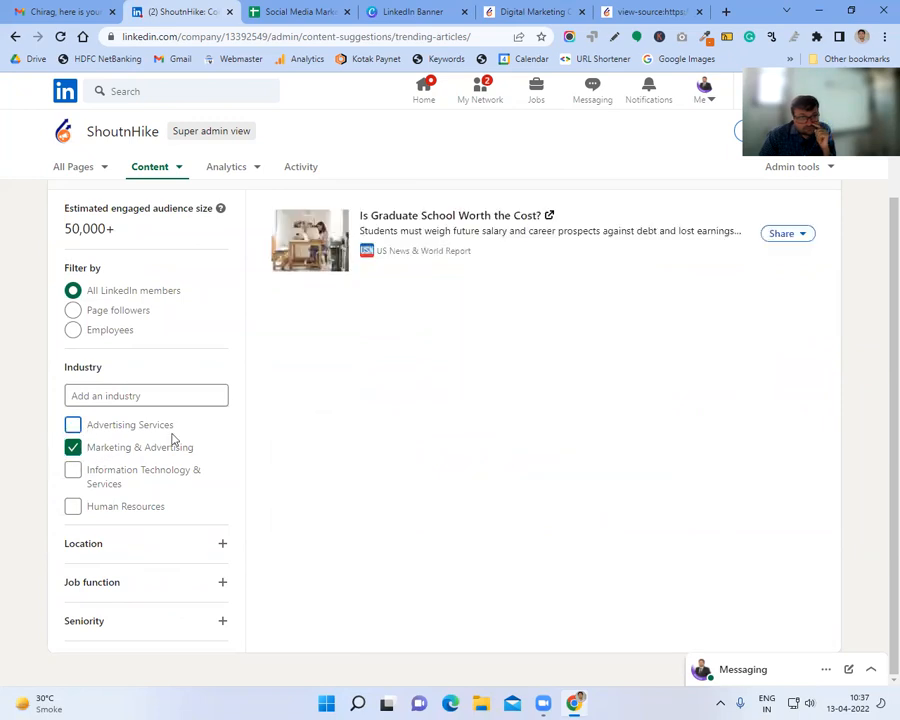
{"action": "left_click", "coordinate": [72, 424]}
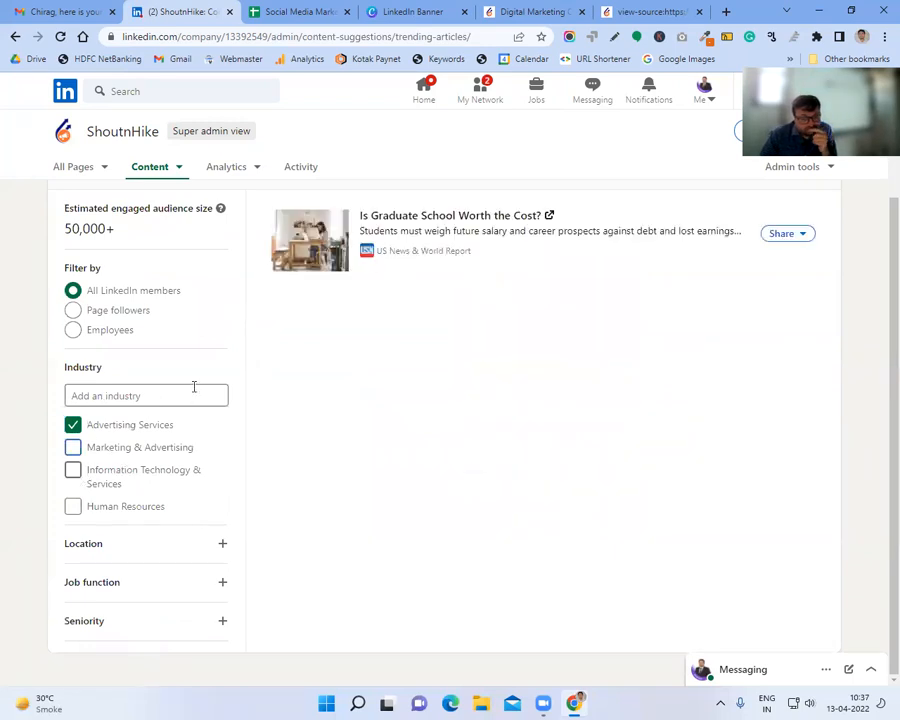
{"action": "left_click", "coordinate": [72, 470]}
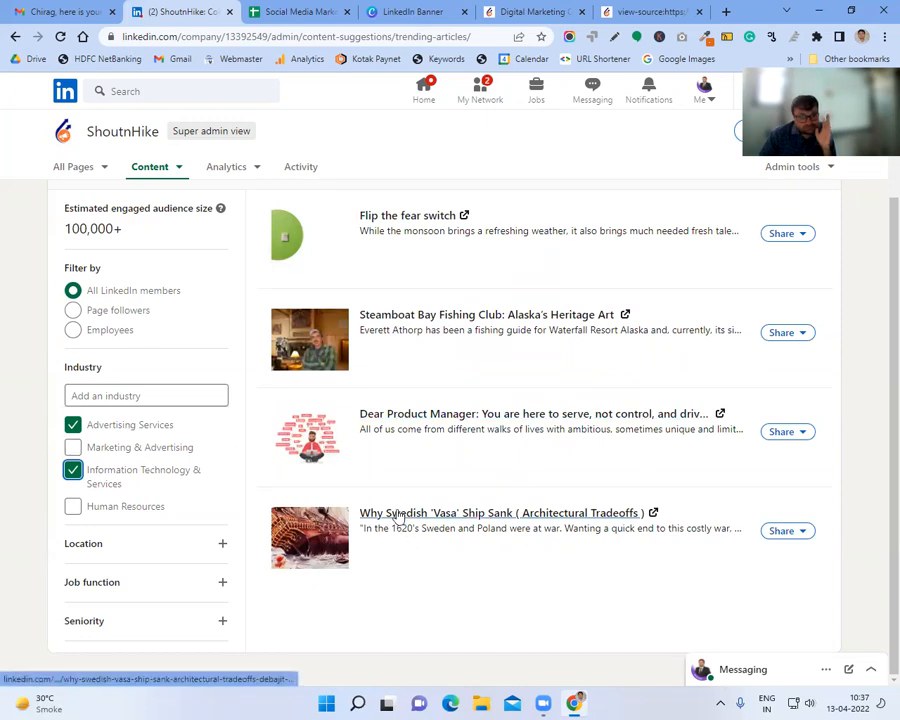
{"action": "left_click", "coordinate": [76, 475]}
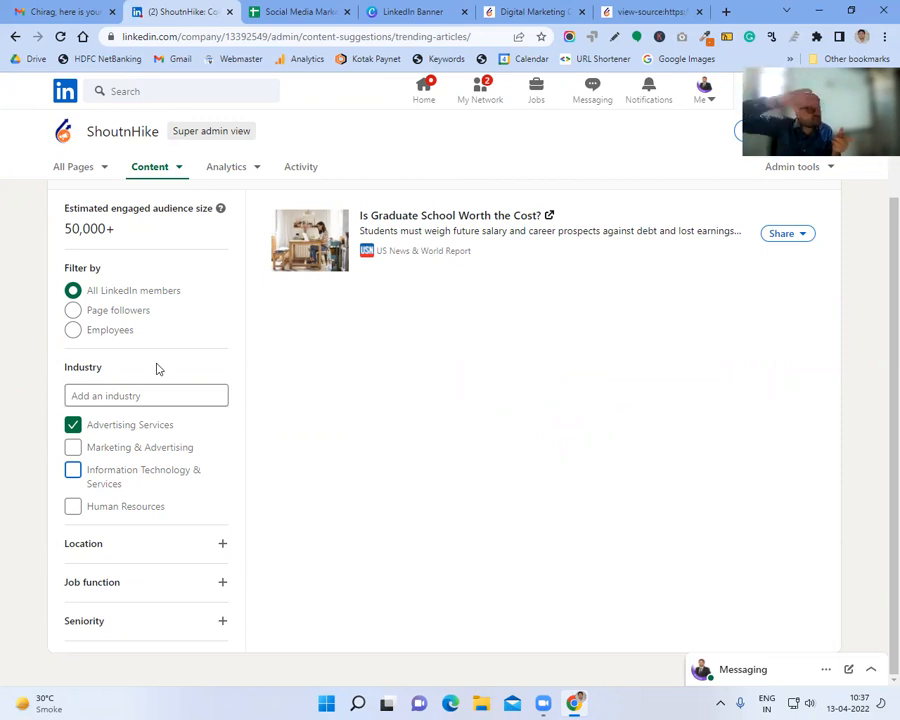
- Open the page's visitor analytics and review the highlights, traffic metrics and visitor demographics by job function
{"action": "left_click", "coordinate": [224, 169]}
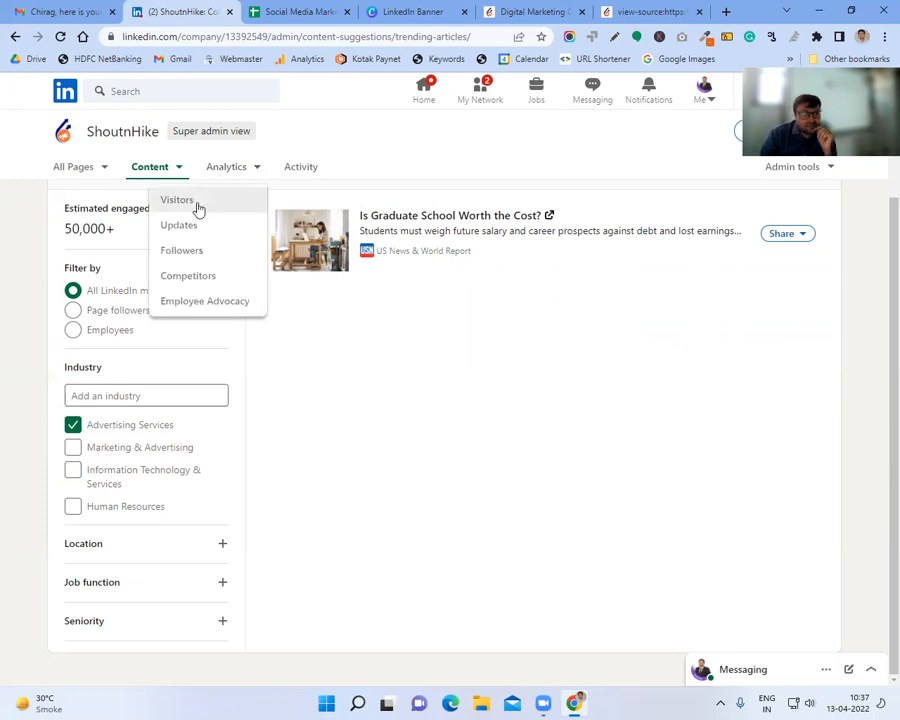
{"action": "left_click", "coordinate": [198, 209]}
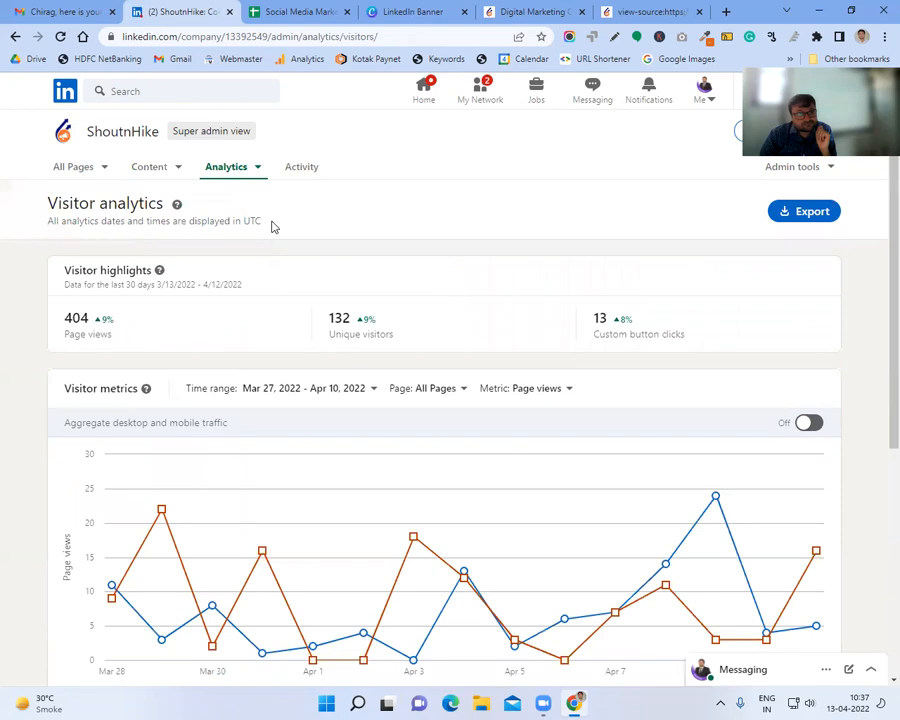
{"action": "scroll", "coordinate": [300, 292], "scroll_direction": "down", "scroll_amount": 4}
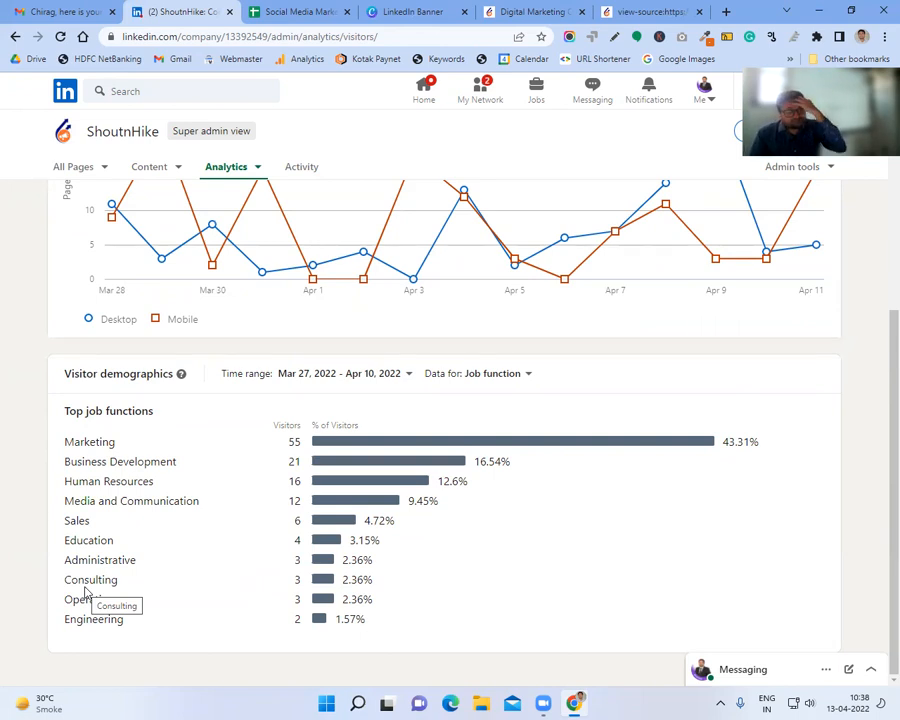
- Open the page's update analytics and review the highlights, impressions metrics and engagement of individual posts
{"action": "left_click", "coordinate": [233, 170]}
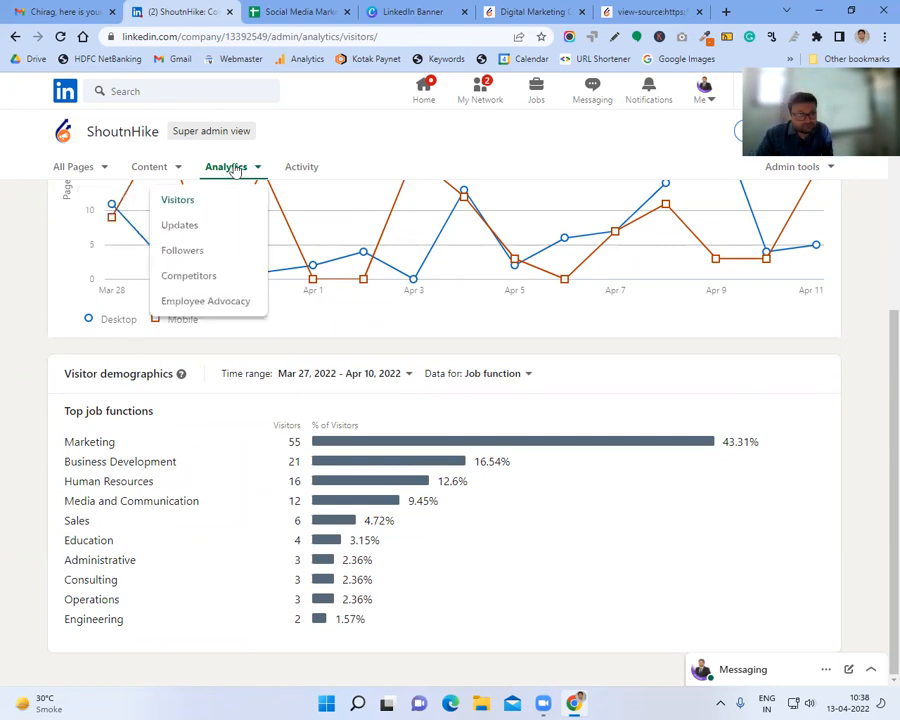
{"action": "left_click", "coordinate": [178, 226]}
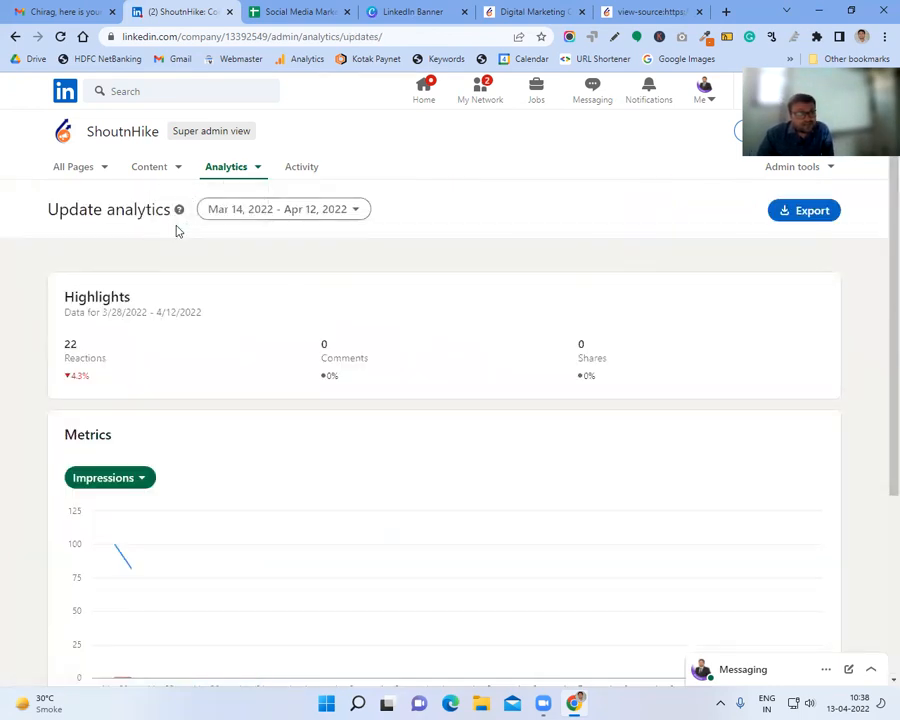
{"action": "scroll", "coordinate": [242, 324], "scroll_direction": "down", "scroll_amount": 5}
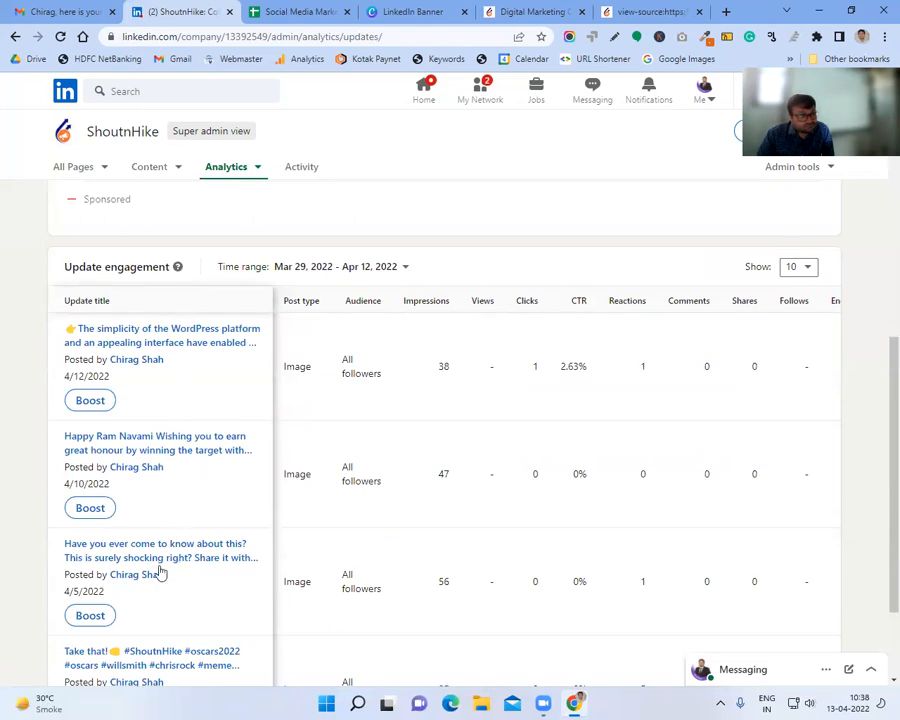
{"action": "scroll", "coordinate": [170, 470], "scroll_direction": "up", "scroll_amount": 5}
- Open the page's follower analytics and review the follower metrics, follower list and demographics by location
{"action": "left_click", "coordinate": [229, 181]}
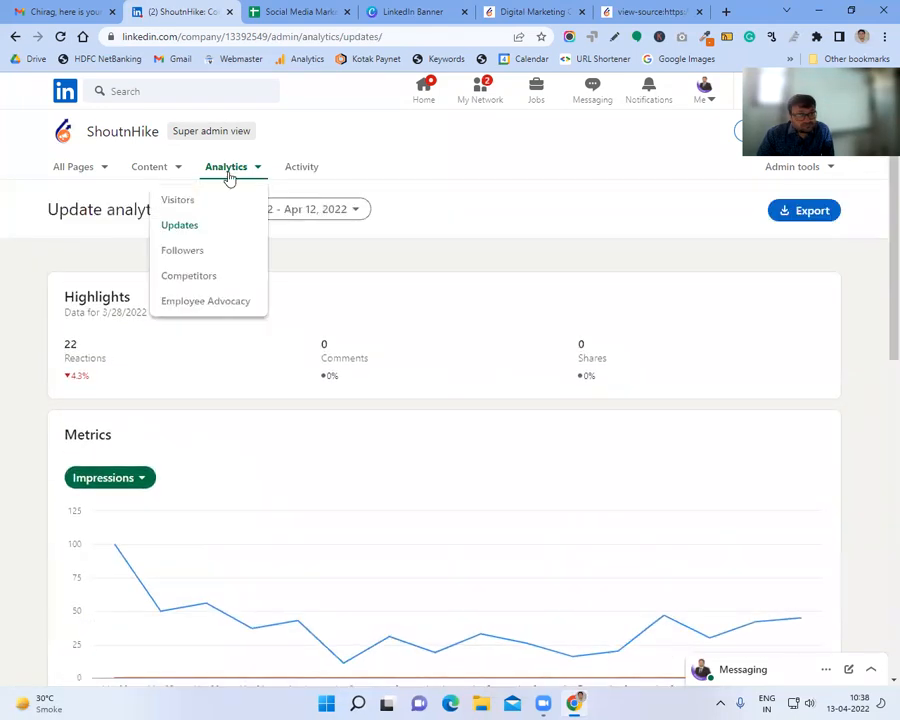
{"action": "left_click", "coordinate": [202, 258]}
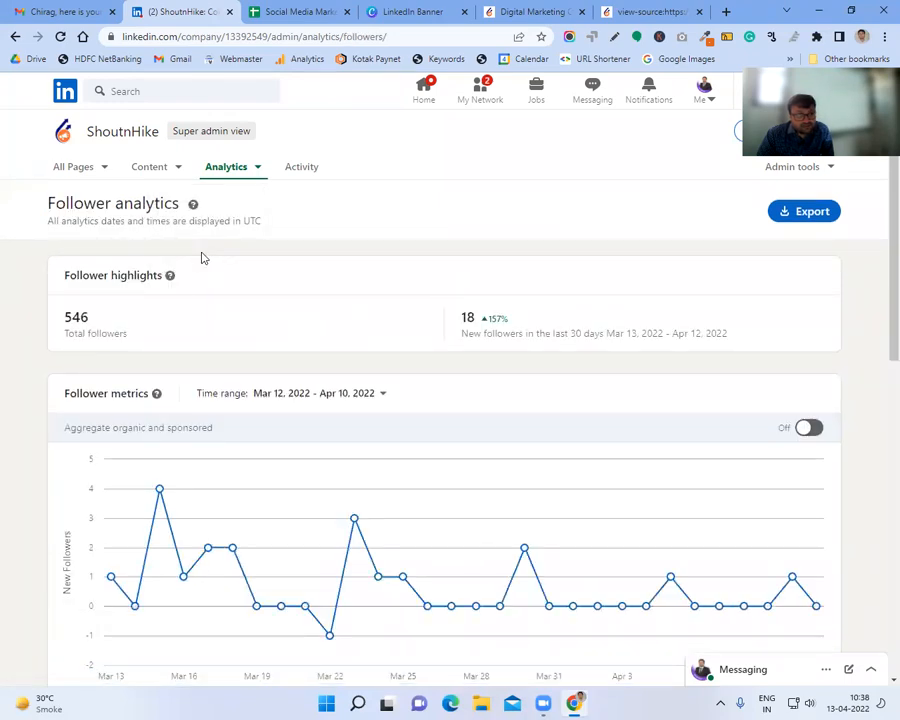
{"action": "scroll", "coordinate": [268, 363], "scroll_direction": "down", "scroll_amount": 3}
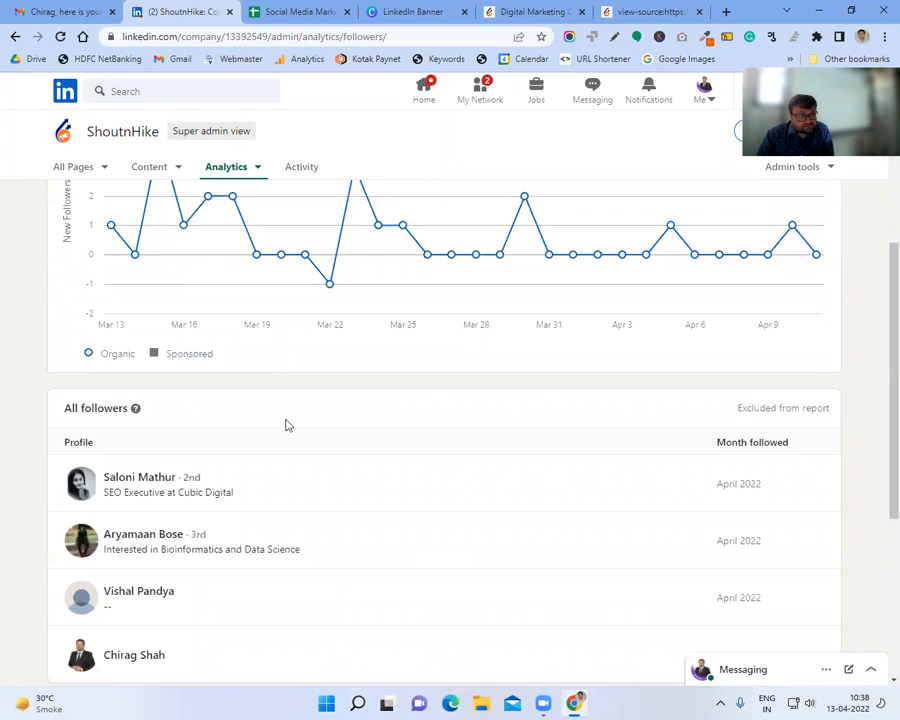
{"action": "scroll", "coordinate": [286, 424], "scroll_direction": "down", "scroll_amount": 1}
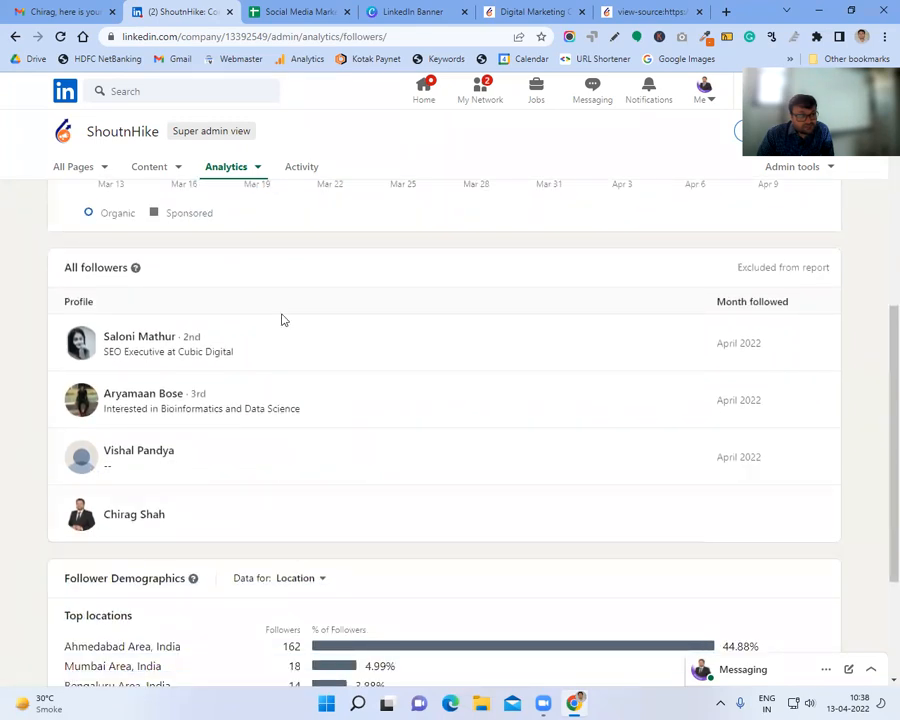
{"action": "scroll", "coordinate": [282, 320], "scroll_direction": "up", "scroll_amount": 5}
- Open the page's competitor analytics
{"action": "left_click", "coordinate": [217, 174]}
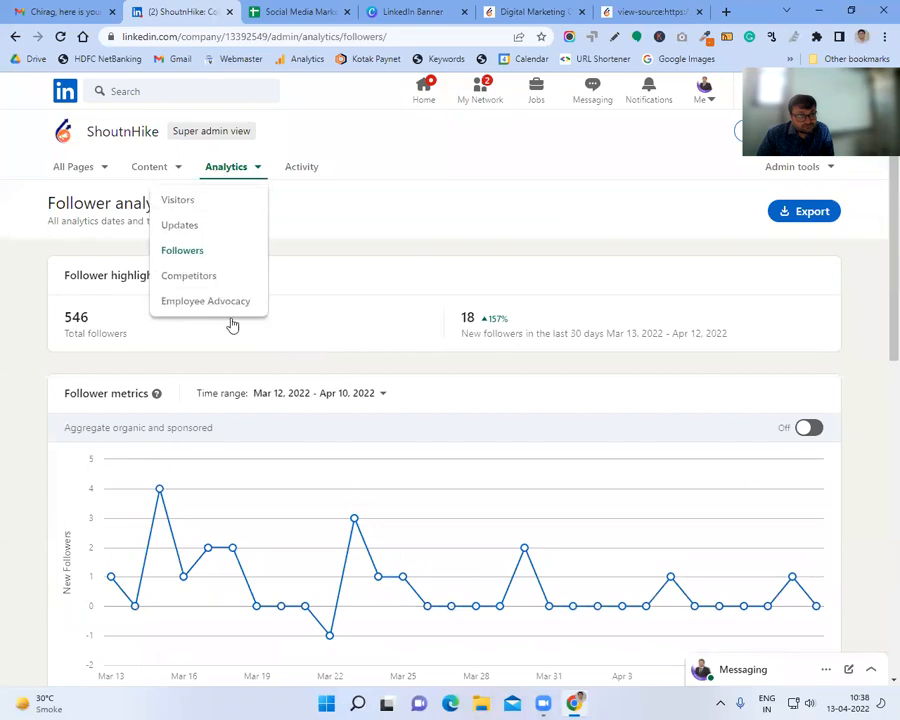
{"action": "left_click", "coordinate": [184, 277]}
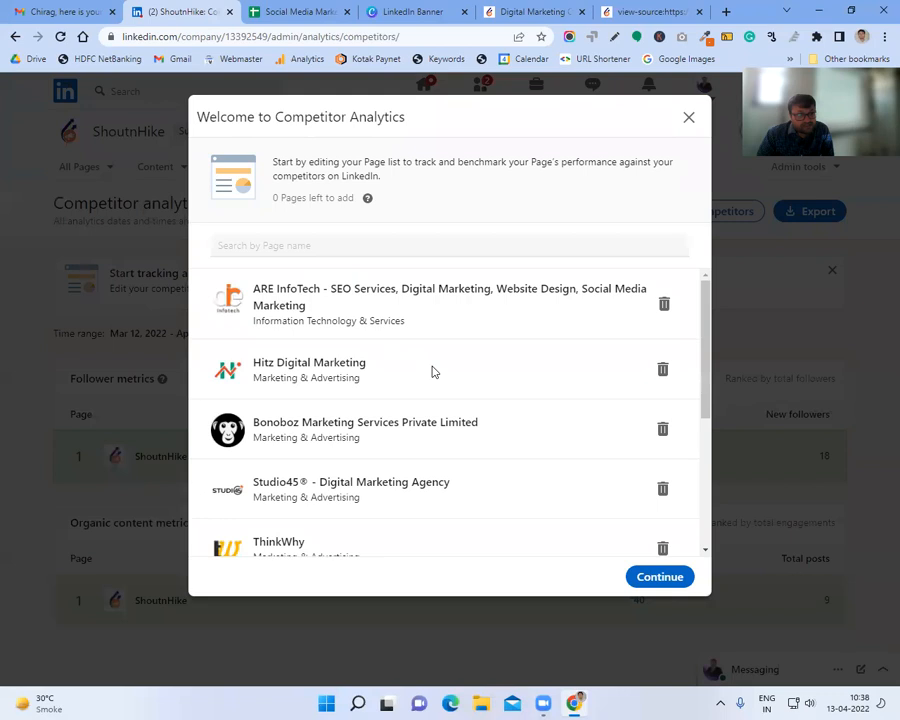
- Review the list of tracked competitor pages and close the Competitor Analytics welcome dialog
{"action": "scroll", "coordinate": [432, 372], "scroll_direction": "down", "scroll_amount": 3}
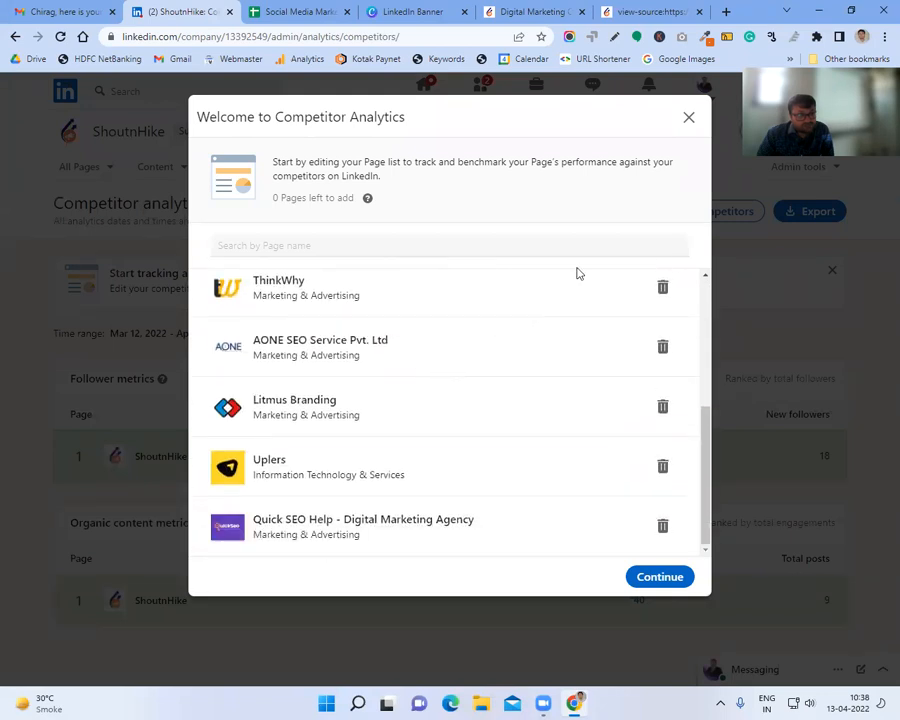
{"action": "left_click", "coordinate": [688, 120]}
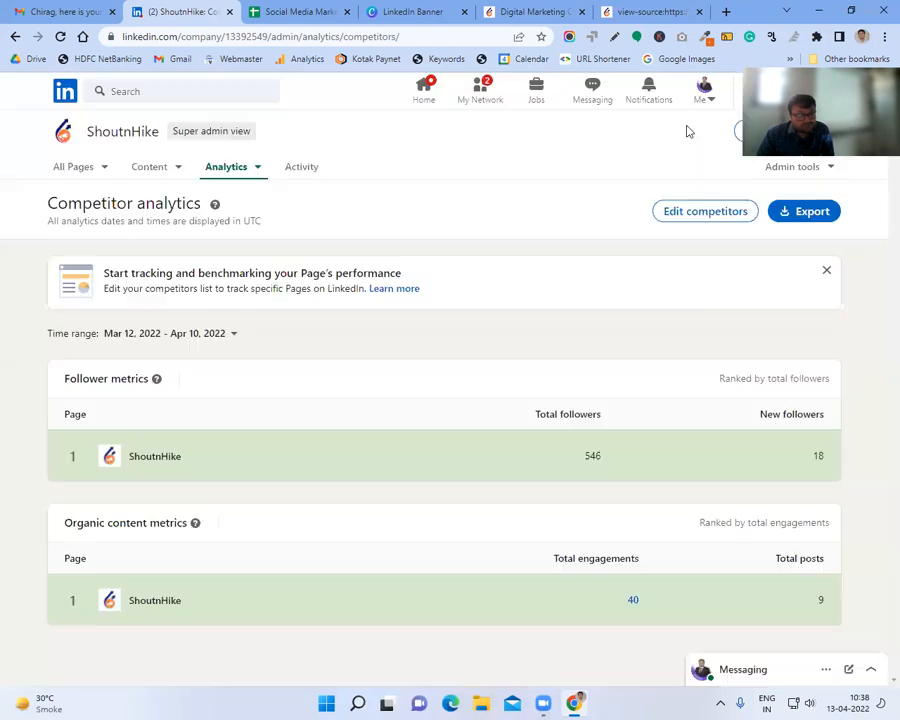
- Open the page's Employee Advocacy analytics and review the highlights, recommendation metrics and employee posting sections
{"action": "left_click", "coordinate": [222, 170]}
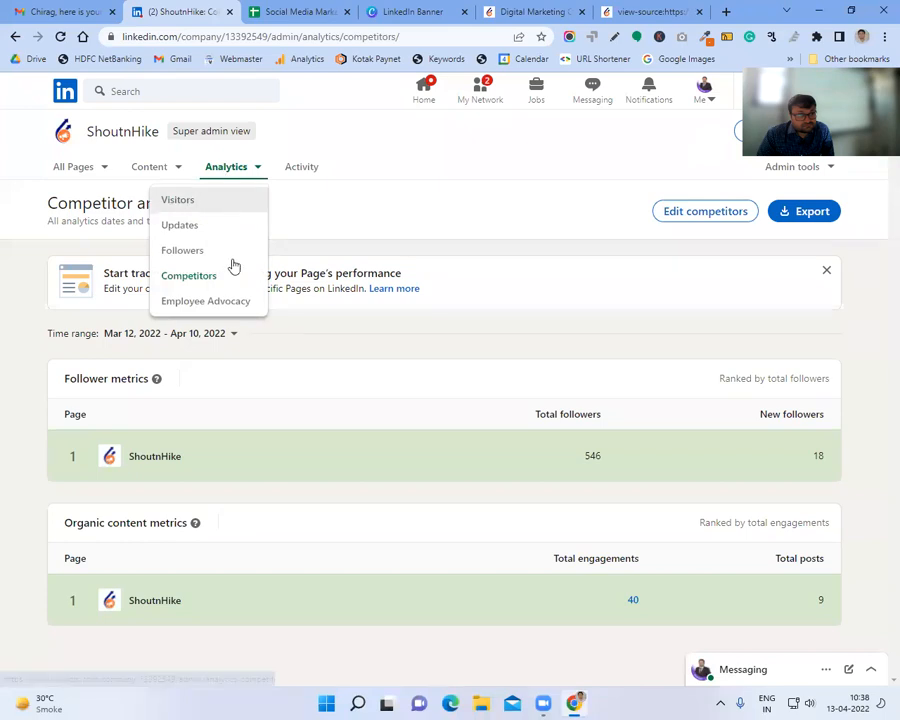
{"action": "left_click", "coordinate": [221, 312]}
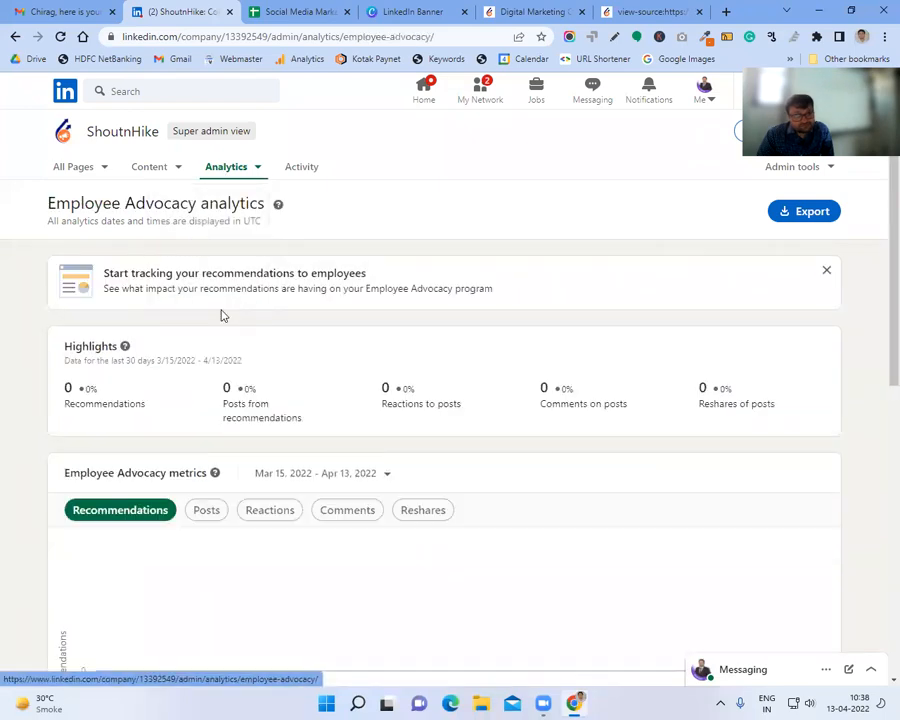
{"action": "scroll", "coordinate": [222, 316], "scroll_direction": "down", "scroll_amount": 5}
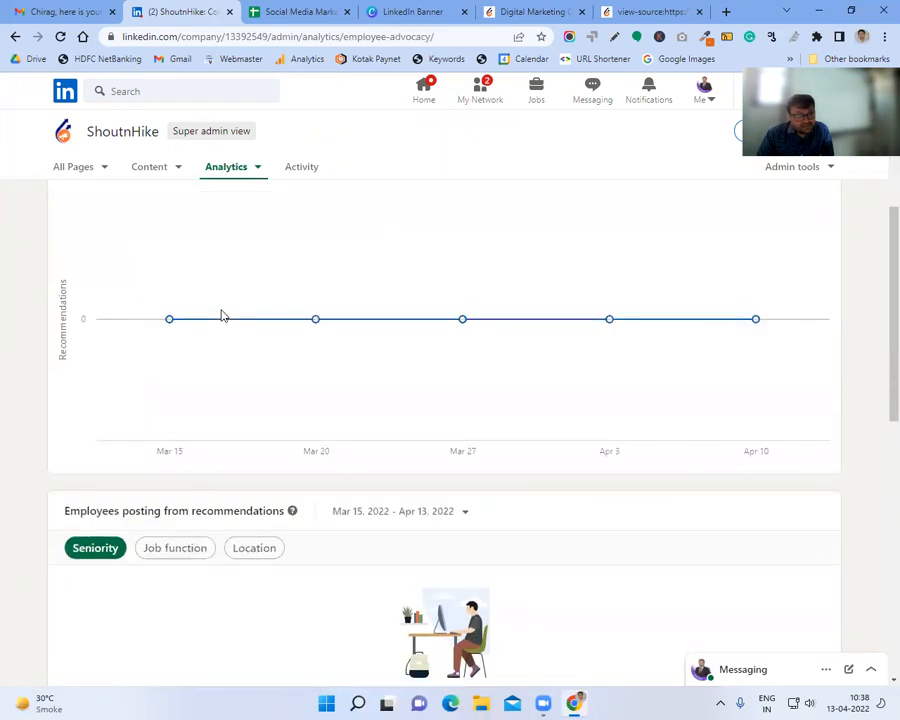
{"action": "scroll", "coordinate": [222, 316], "scroll_direction": "down", "scroll_amount": 3}
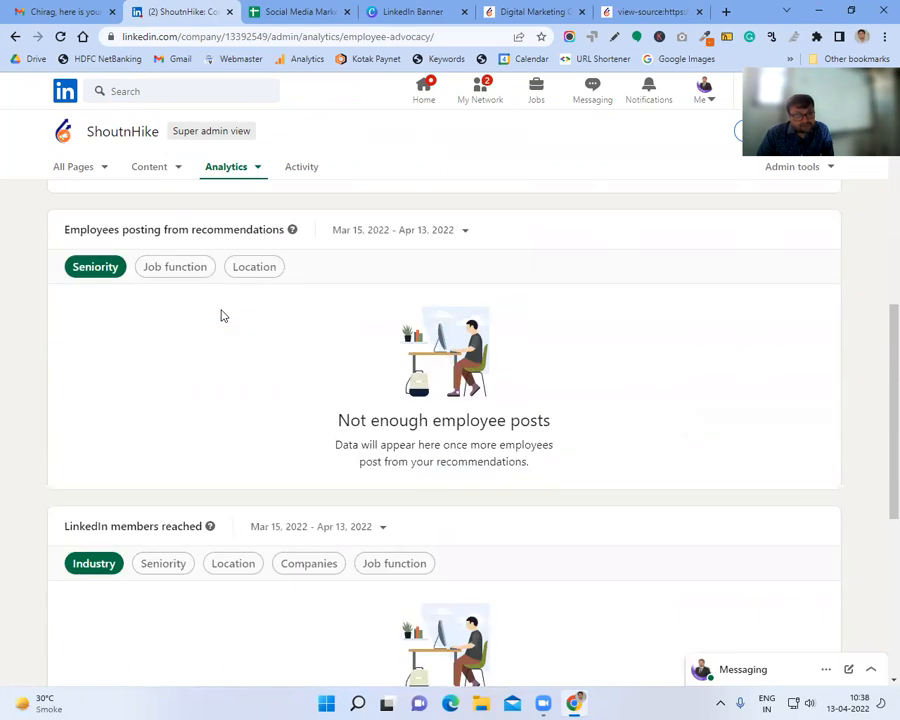
{"action": "scroll", "coordinate": [222, 316], "scroll_direction": "up", "scroll_amount": 6}
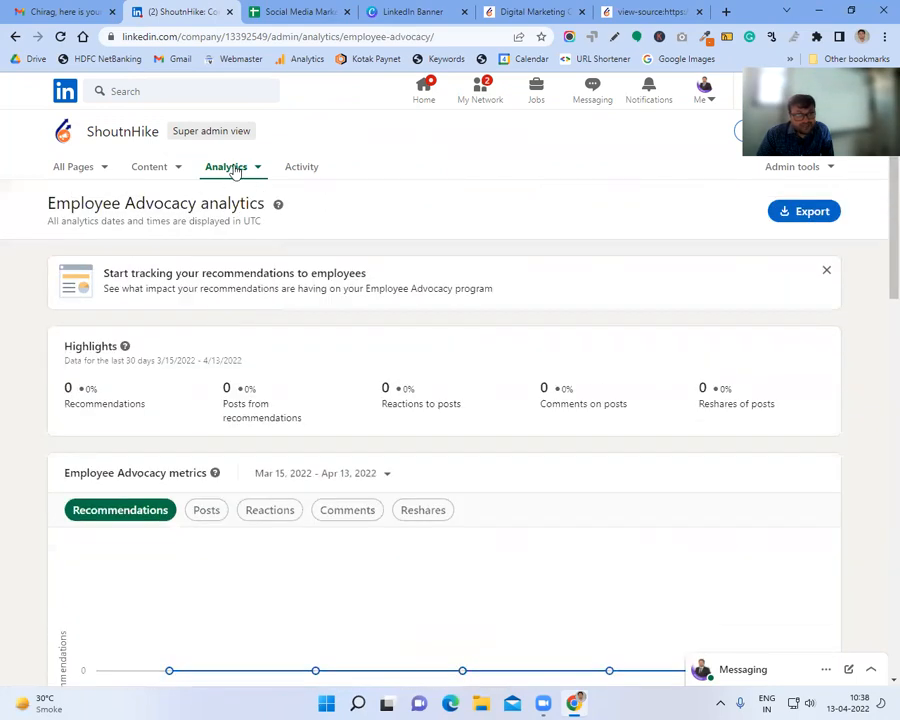
- Open the page's activity and review the feed of reactions and visitor notifications
{"action": "left_click", "coordinate": [288, 168]}
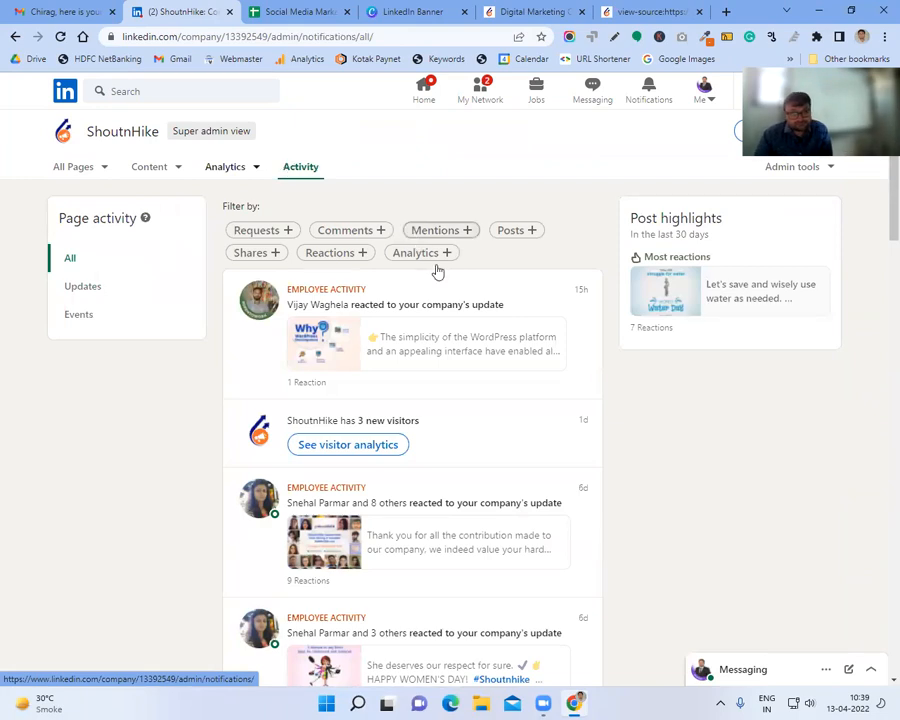
{"action": "scroll", "coordinate": [428, 390], "scroll_direction": "down", "scroll_amount": 3}
{"action": "scroll", "coordinate": [428, 391], "scroll_direction": "down", "scroll_amount": 3}
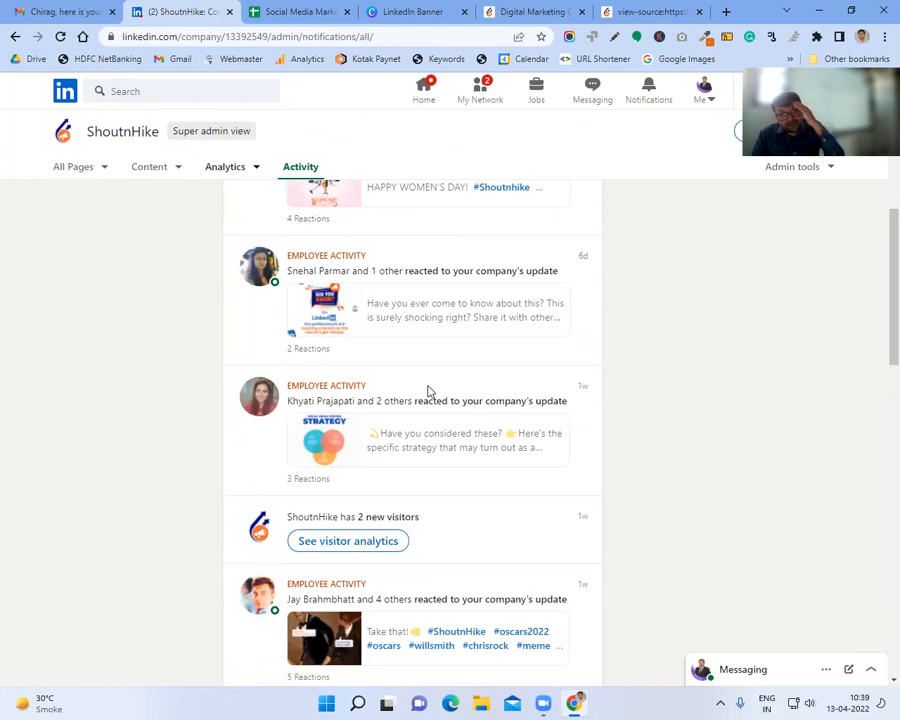
{"action": "scroll", "coordinate": [428, 391], "scroll_direction": "down", "scroll_amount": 3}
{"action": "scroll", "coordinate": [428, 391], "scroll_direction": "down", "scroll_amount": 5}
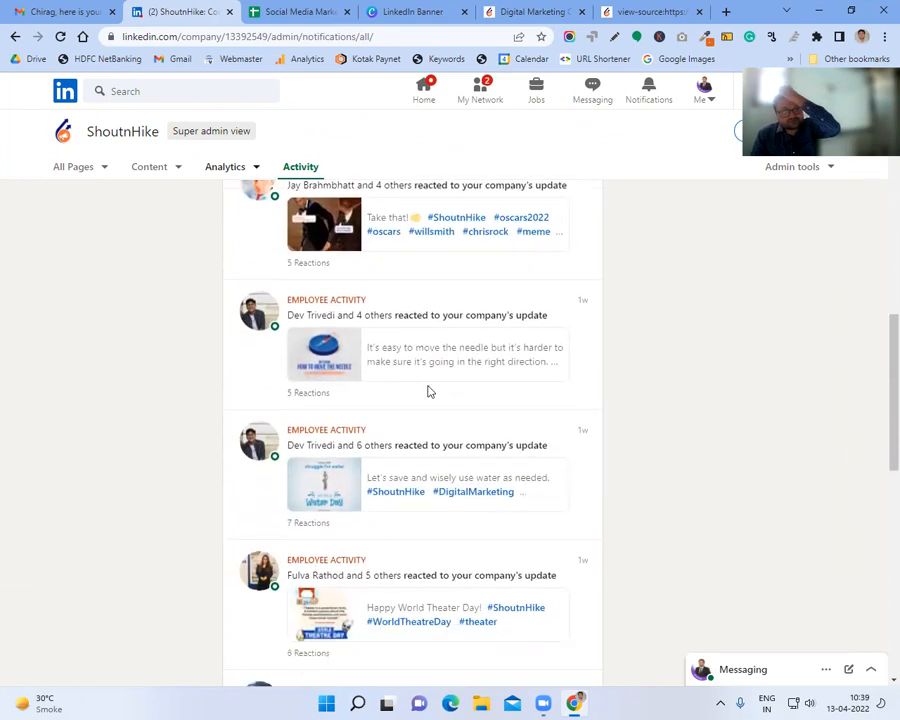
{"action": "scroll", "coordinate": [428, 391], "scroll_direction": "up", "scroll_amount": 15}
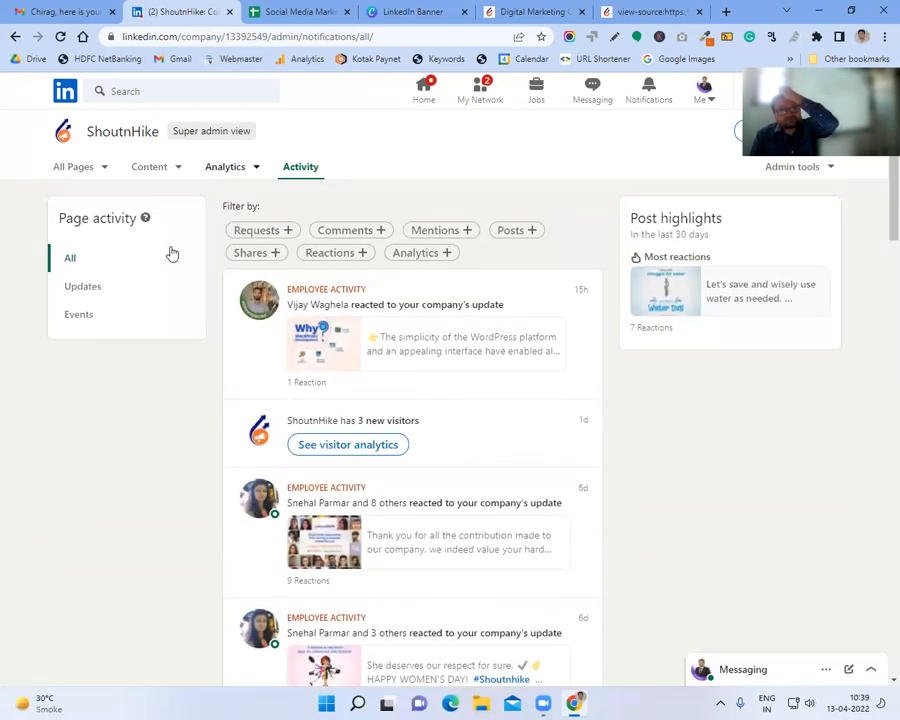
- Start creating a Showcase Page and associate it with the ShoutnHike company page
{"action": "left_click", "coordinate": [108, 170]}
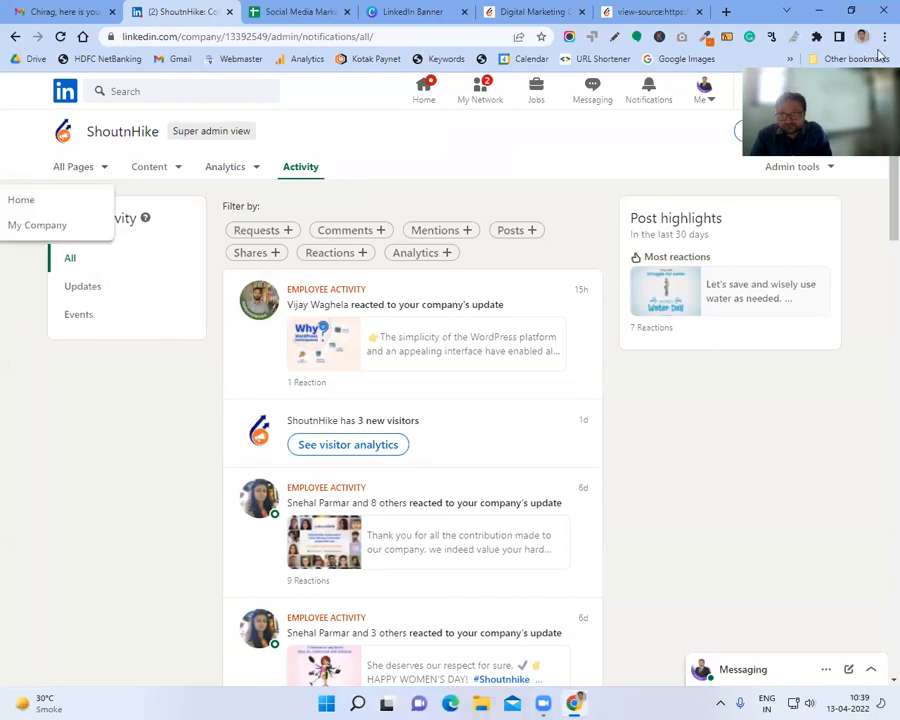
{"action": "left_click", "coordinate": [779, 167]}
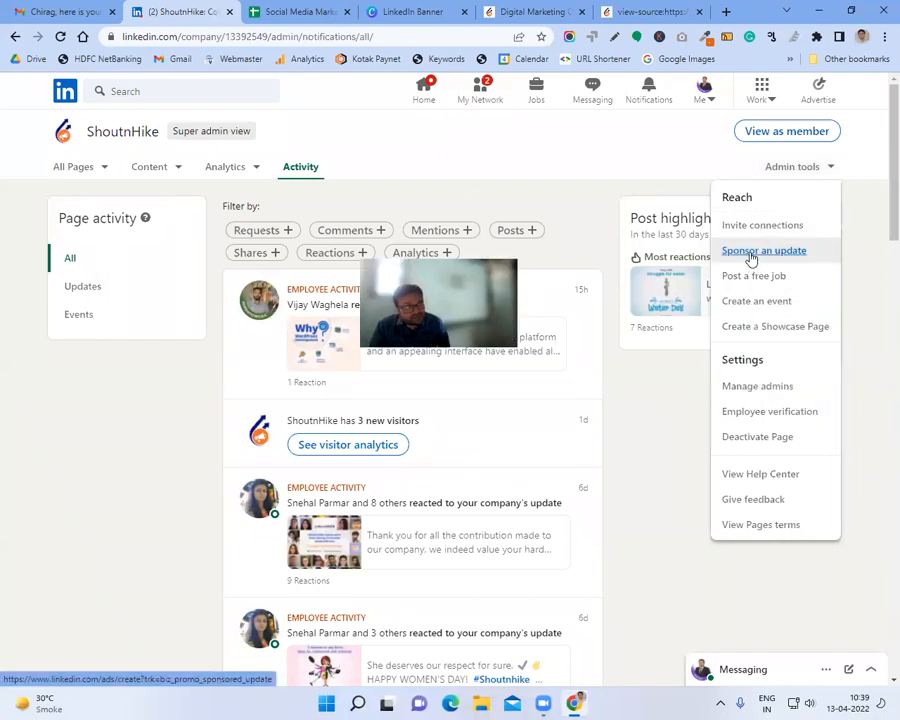
{"action": "left_click", "coordinate": [751, 325]}
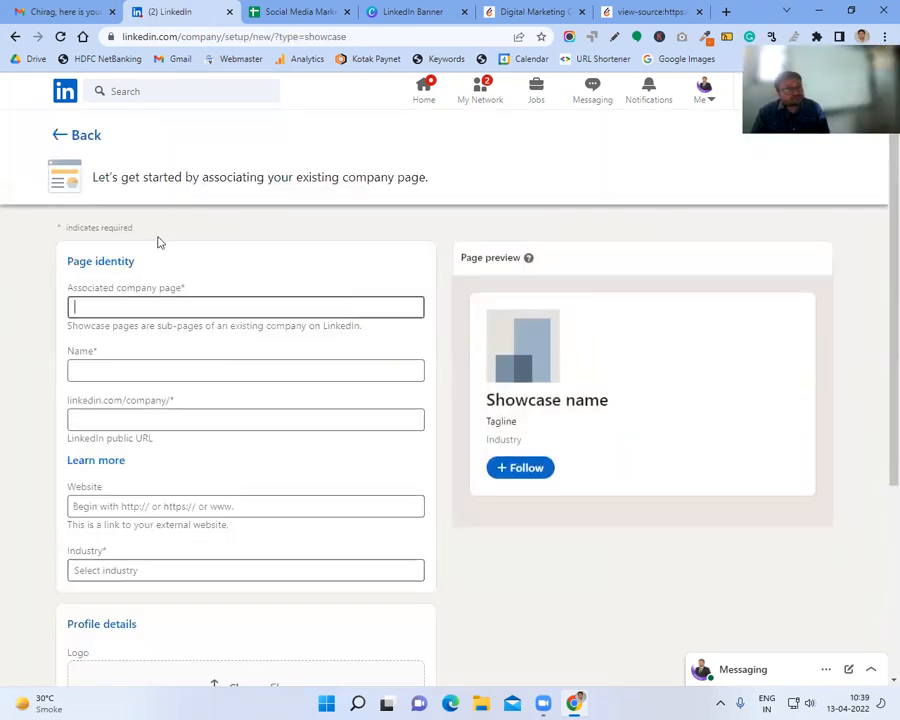
{"action": "left_click", "coordinate": [122, 309]}
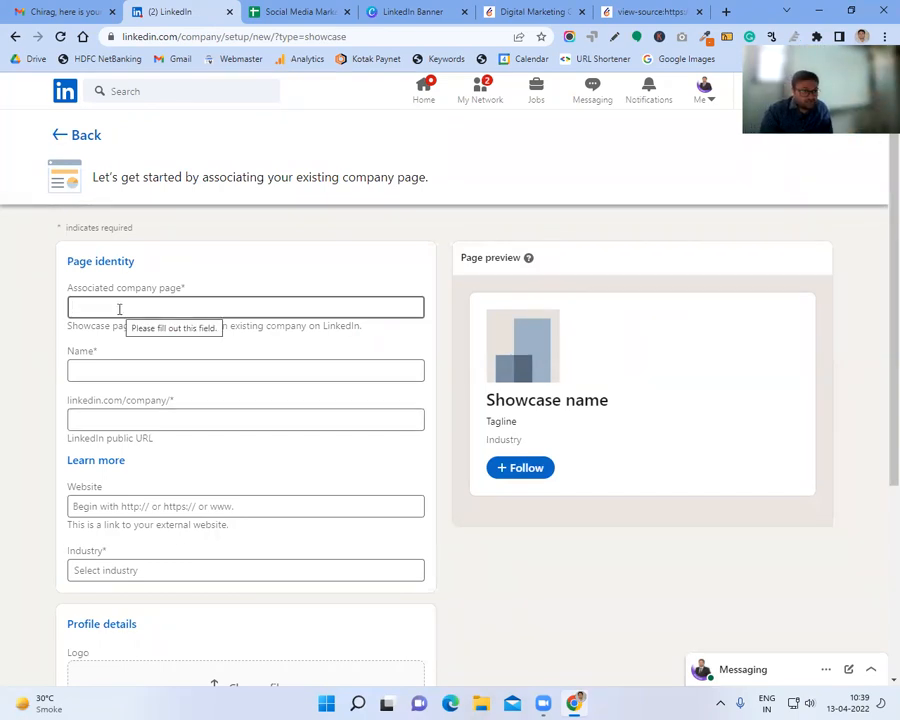
{"action": "type", "text": "shou"}
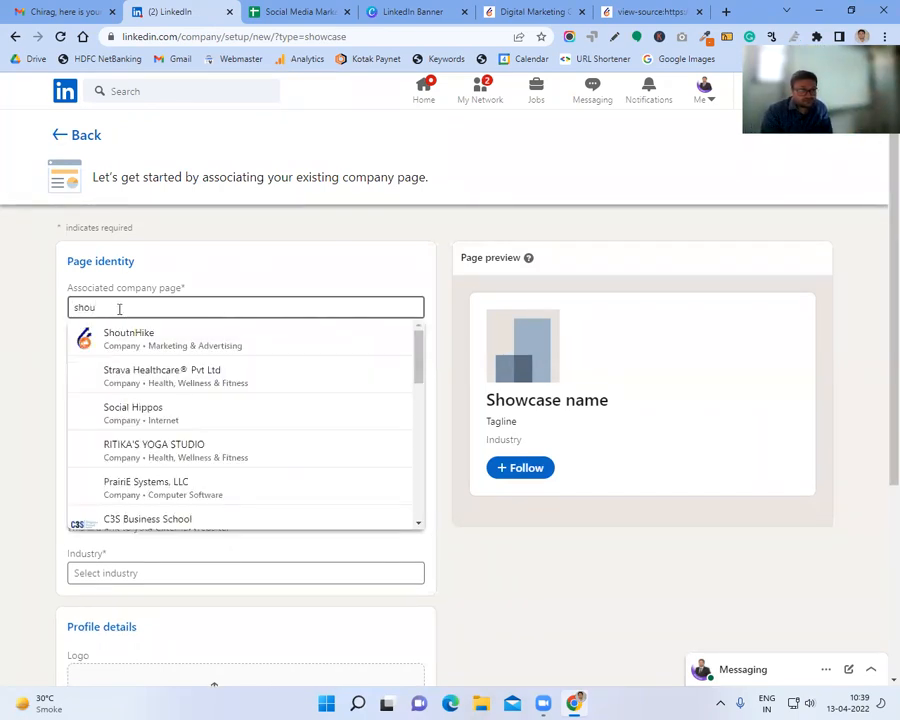
{"action": "left_click", "coordinate": [152, 332]}
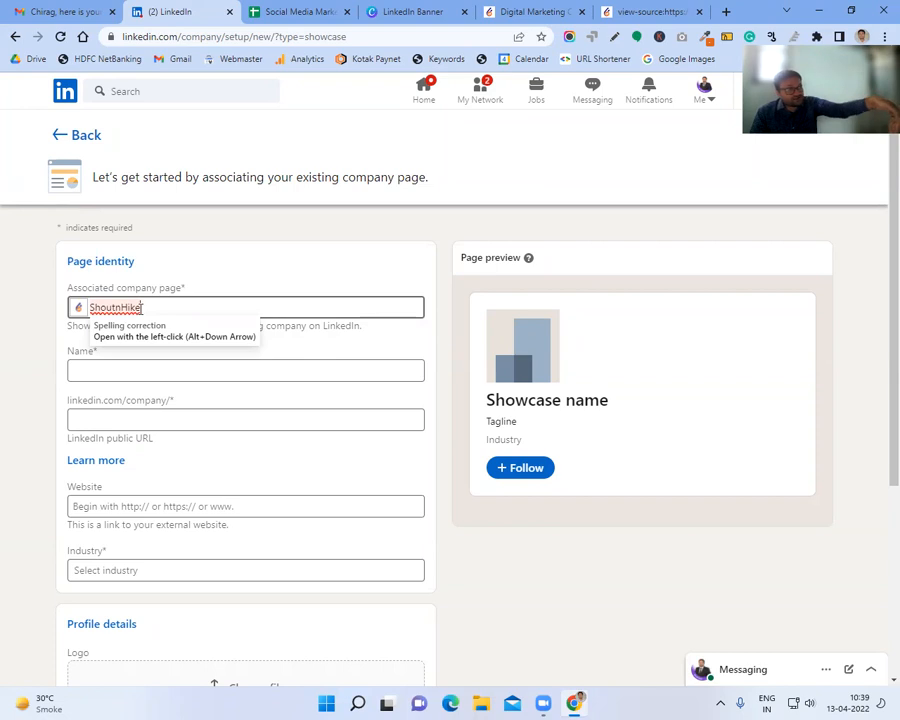
- On the ShoutnHike website, open the Digital Marketing Services page and copy "Digital Marketing" from its main heading
{"action": "left_click", "coordinate": [150, 372]}
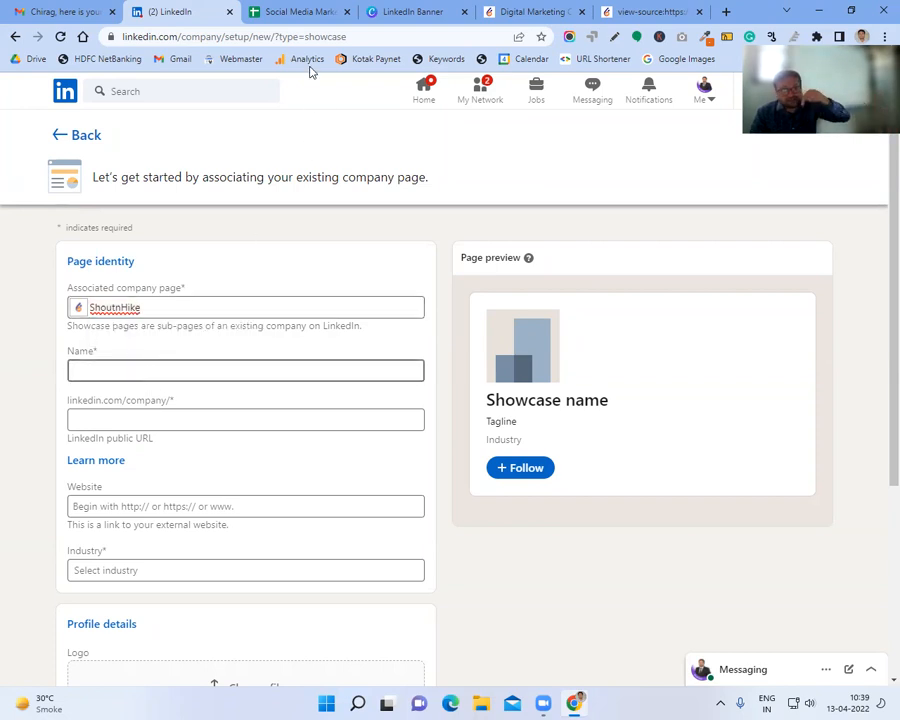
{"action": "left_click", "coordinate": [546, 8]}
{"action": "mouse_move", "coordinate": [385, 103]}
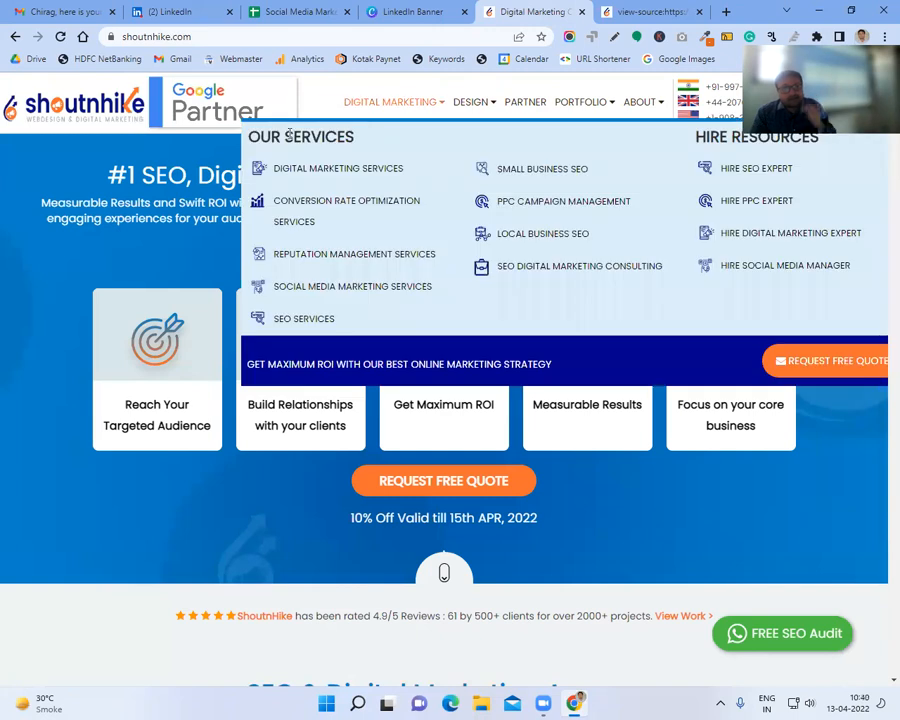
{"action": "left_click", "coordinate": [377, 175]}
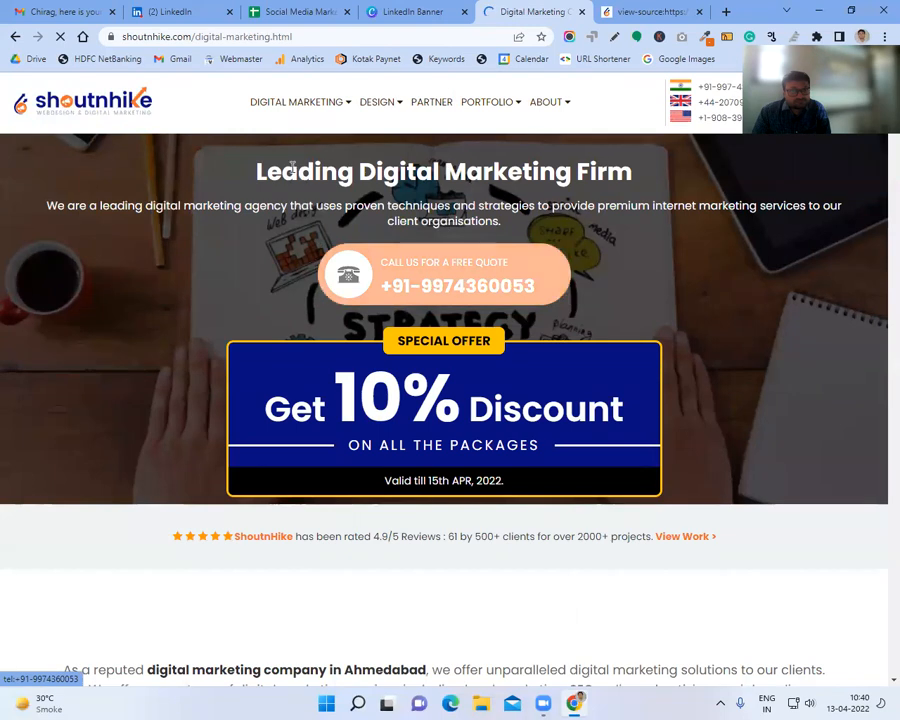
{"action": "left_click_drag", "start_coordinate": [369, 171], "coordinate": [654, 170]}
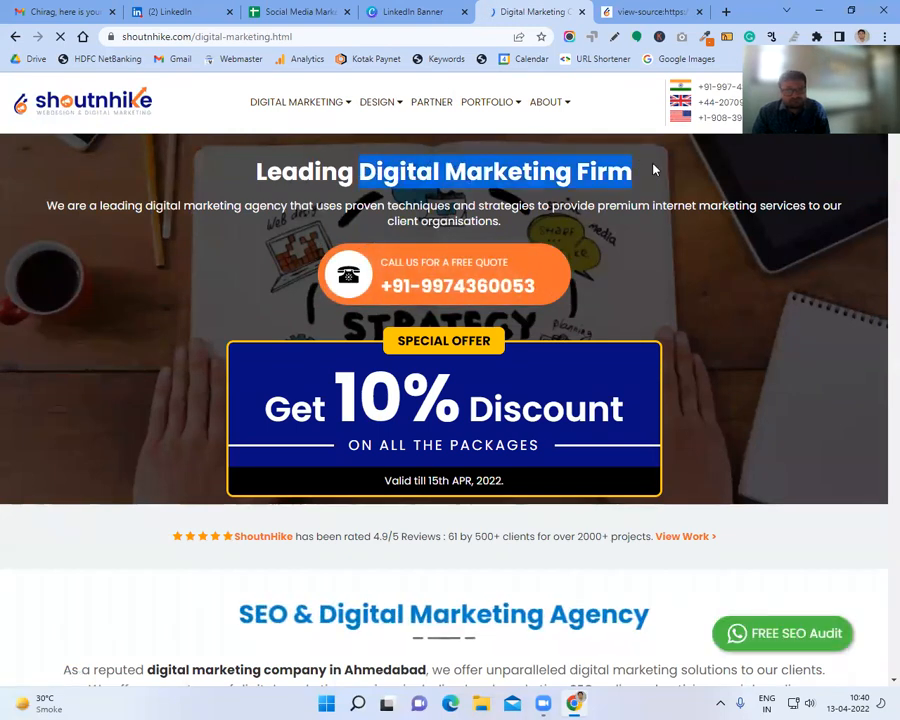
{"action": "left_click", "coordinate": [370, 162]}
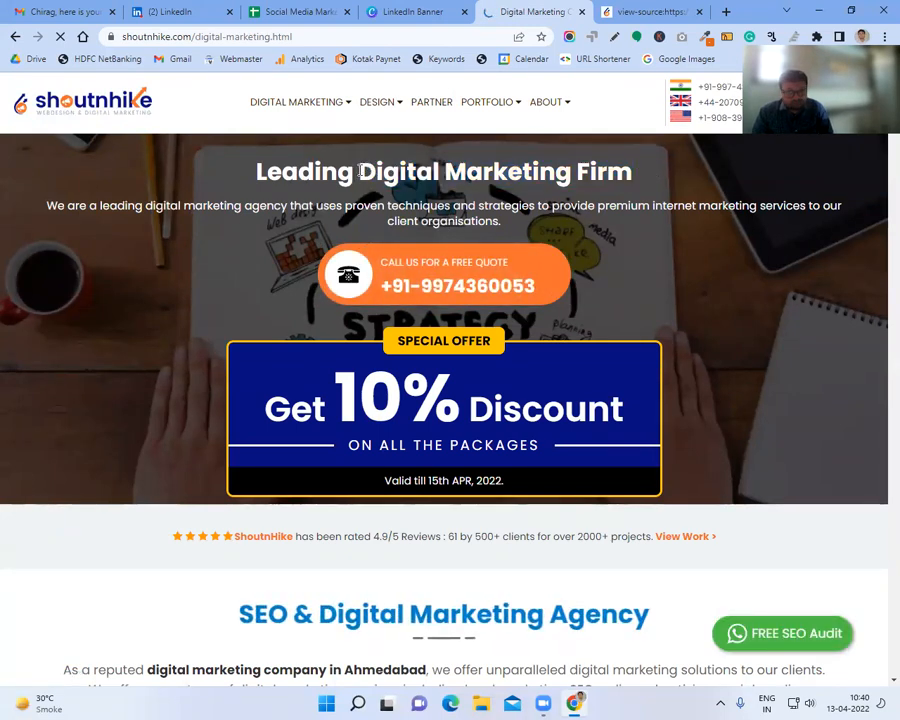
{"action": "left_click_drag", "start_coordinate": [361, 171], "coordinate": [582, 171]}
{"action": "key", "text": "ctrl+c"}
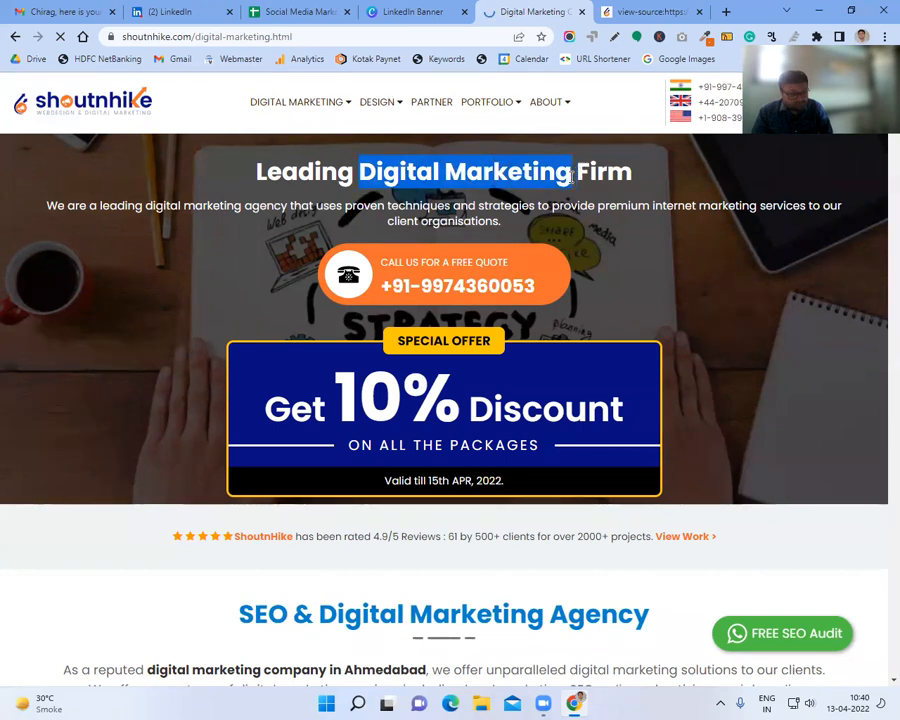
- Back on the LinkedIn showcase form, paste the copied text as the name and extend it to "Digital Marketing Service"
{"action": "left_click", "coordinate": [296, 10]}
{"action": "left_click", "coordinate": [172, 9]}
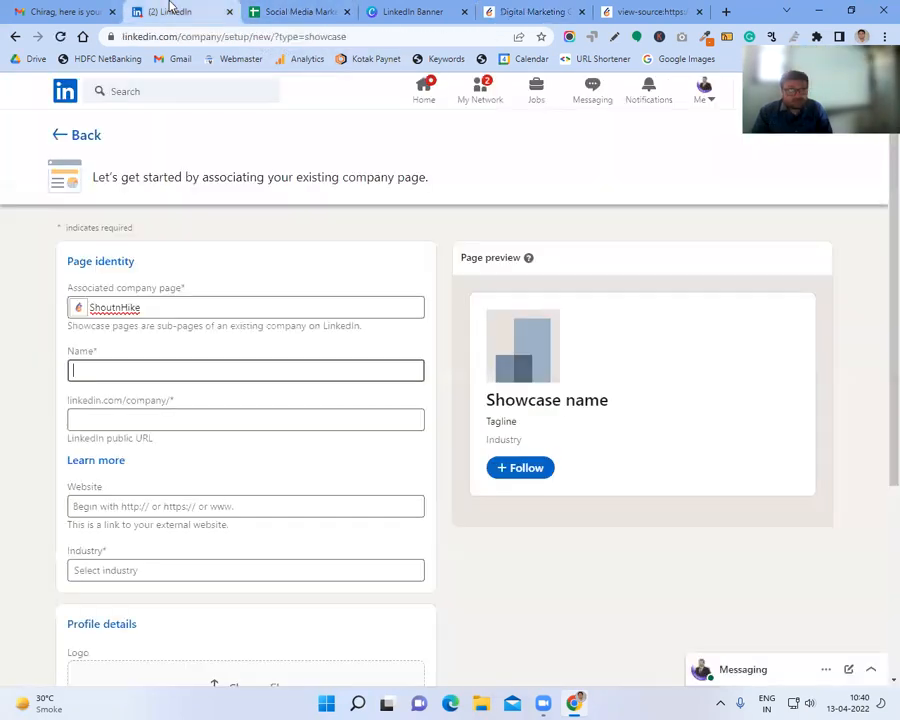
{"action": "key", "text": "ctrl+v"}
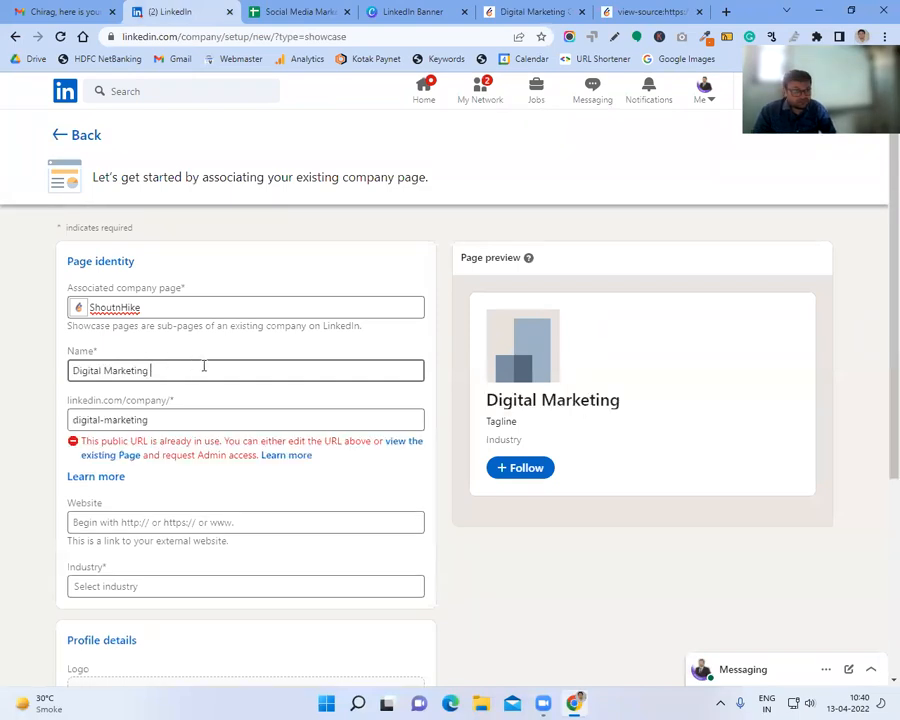
{"action": "type", "text": "Servuce"}
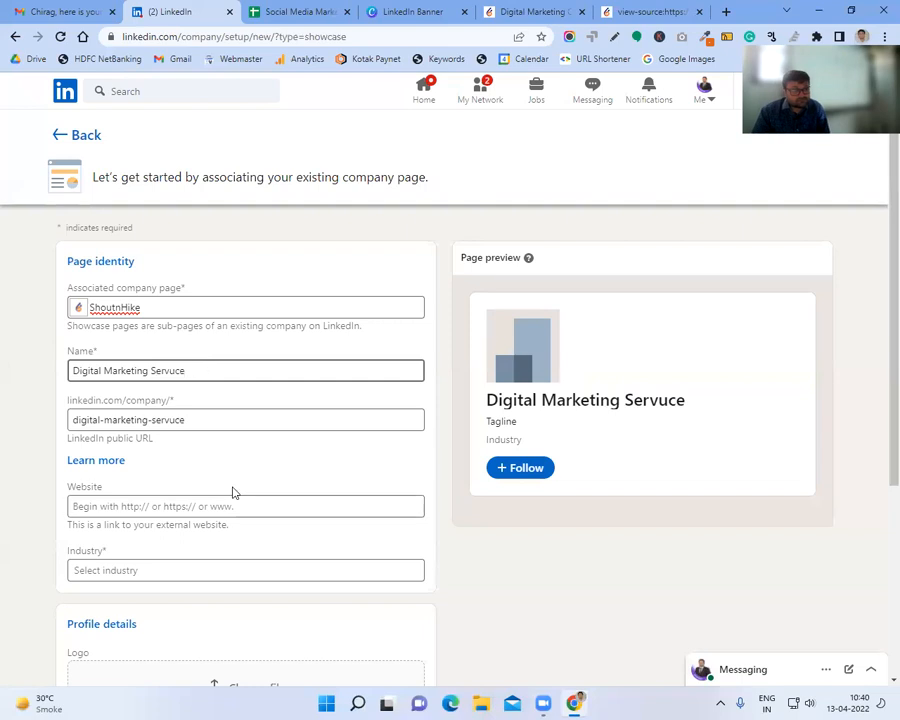
{"action": "scroll", "coordinate": [232, 492], "scroll_direction": "down", "scroll_amount": 3}
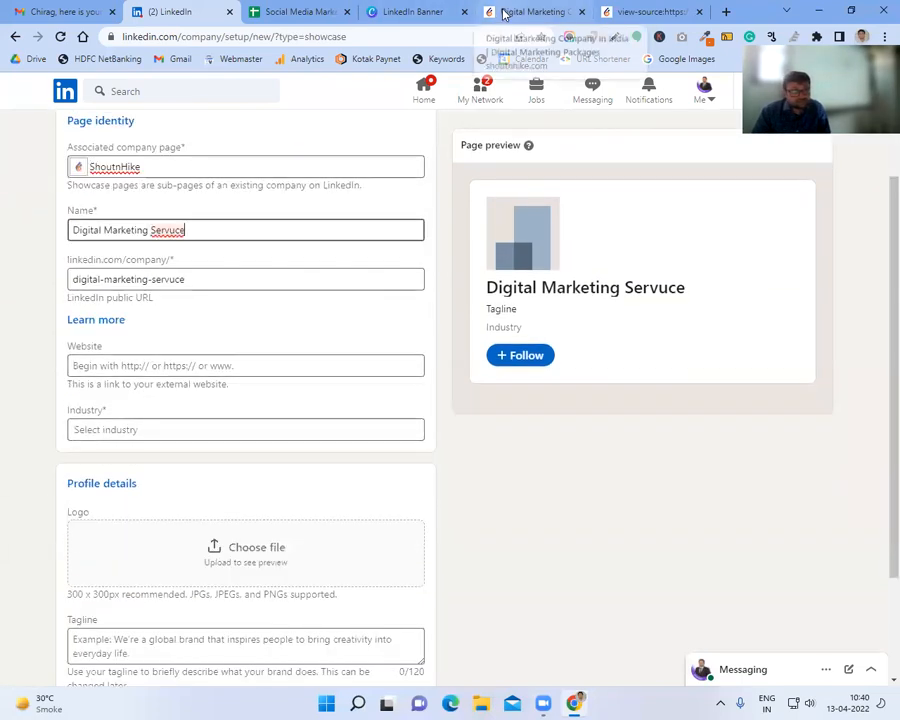
{"action": "key", "text": "BackSpace"}
{"action": "key", "text": "BackSpace"}
{"action": "key", "text": "BackSpace"}
{"action": "key", "text": "BackSpace"}
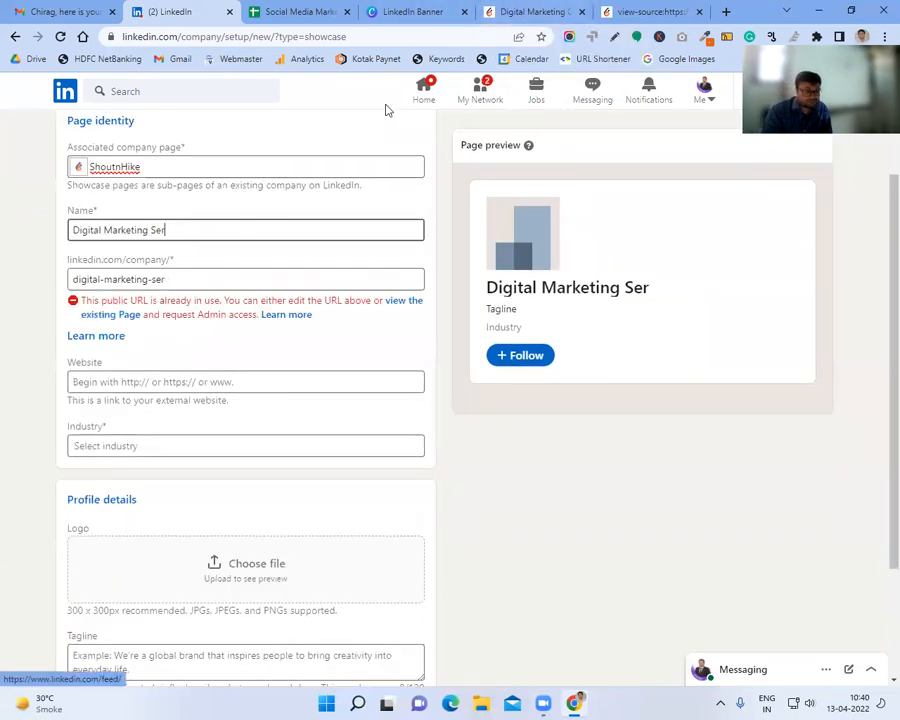
{"action": "type", "text": "vice"}
{"action": "left_click", "coordinate": [272, 379]}
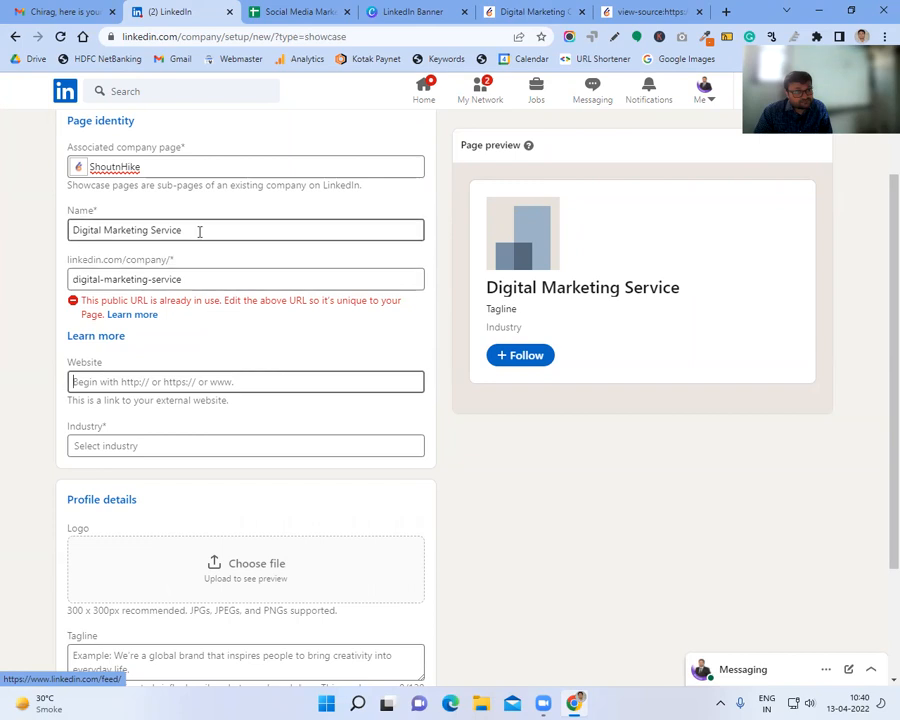
- Change the showcase page's name to "Digital Marketing Agency India"
{"action": "left_click_drag", "start_coordinate": [202, 228], "coordinate": [158, 230]}
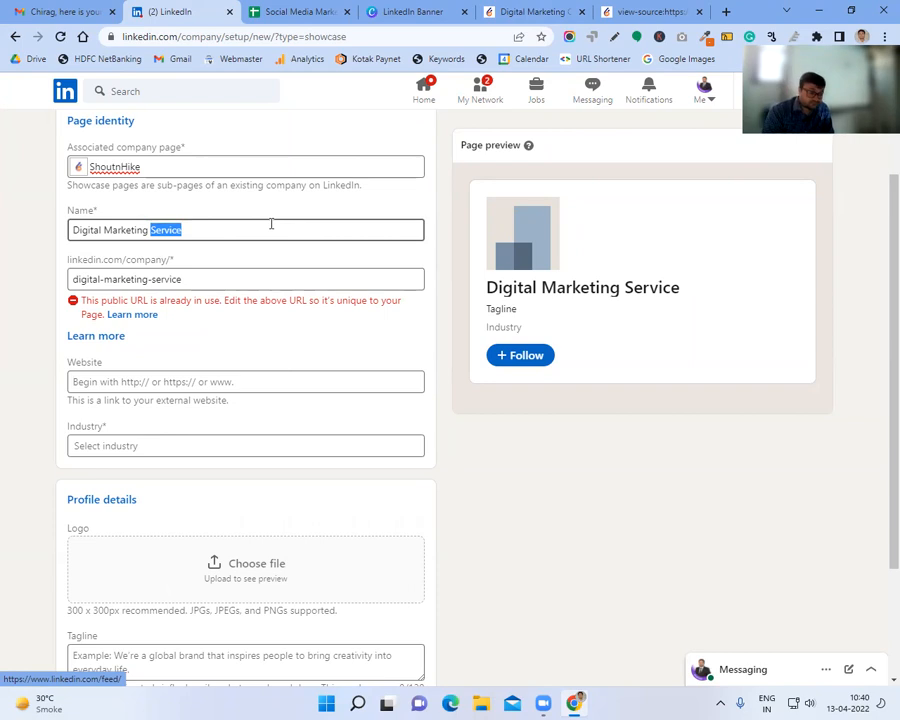
{"action": "type", "text": "Agency"}
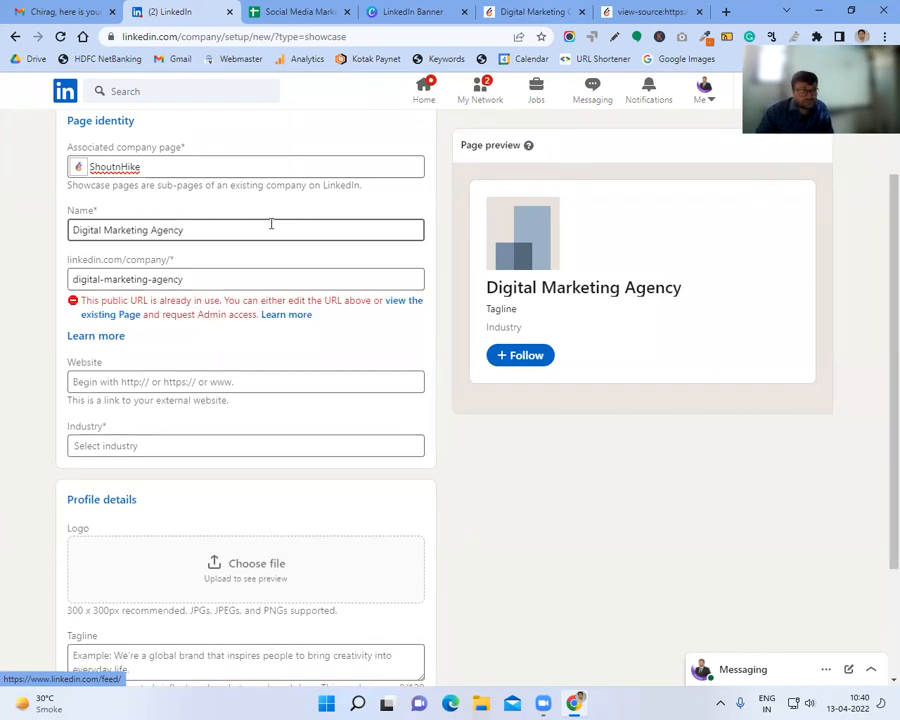
{"action": "left_click_drag", "start_coordinate": [199, 229], "coordinate": [153, 229]}
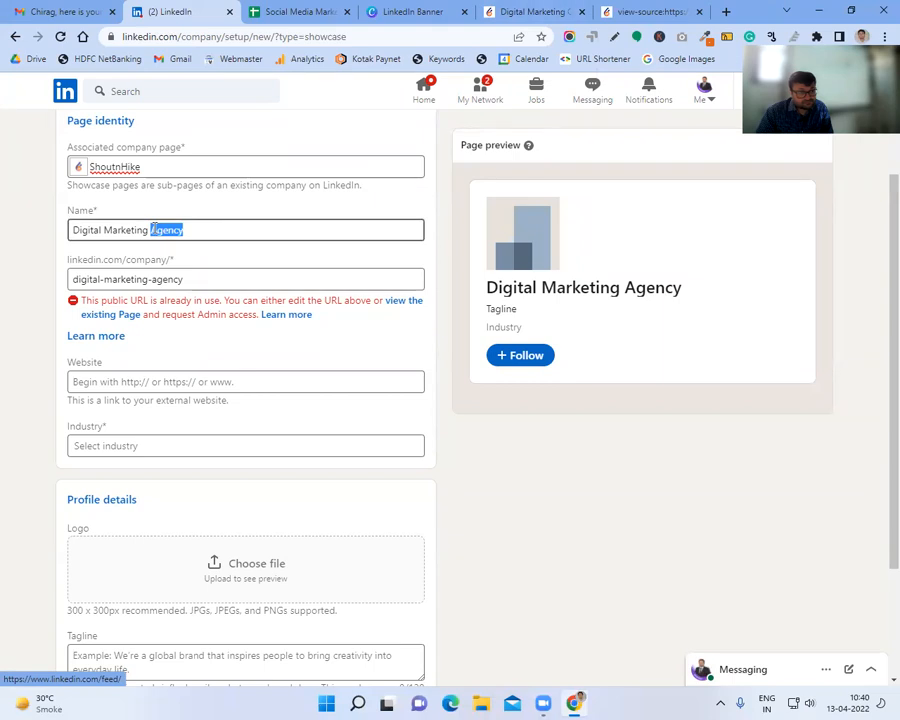
{"action": "left_click", "coordinate": [219, 228]}
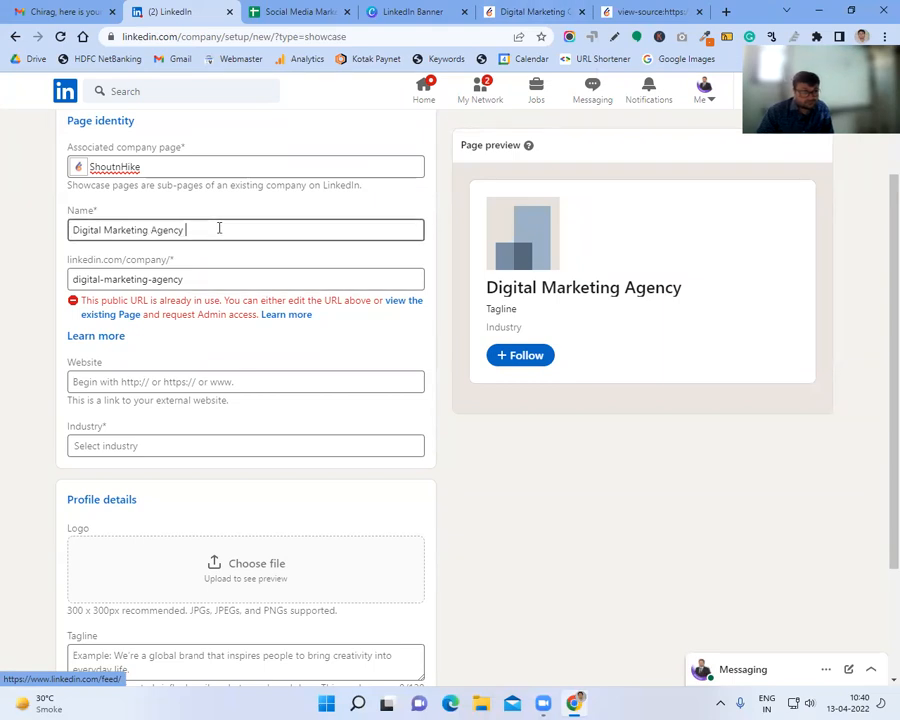
{"action": "type", "text": "India"}
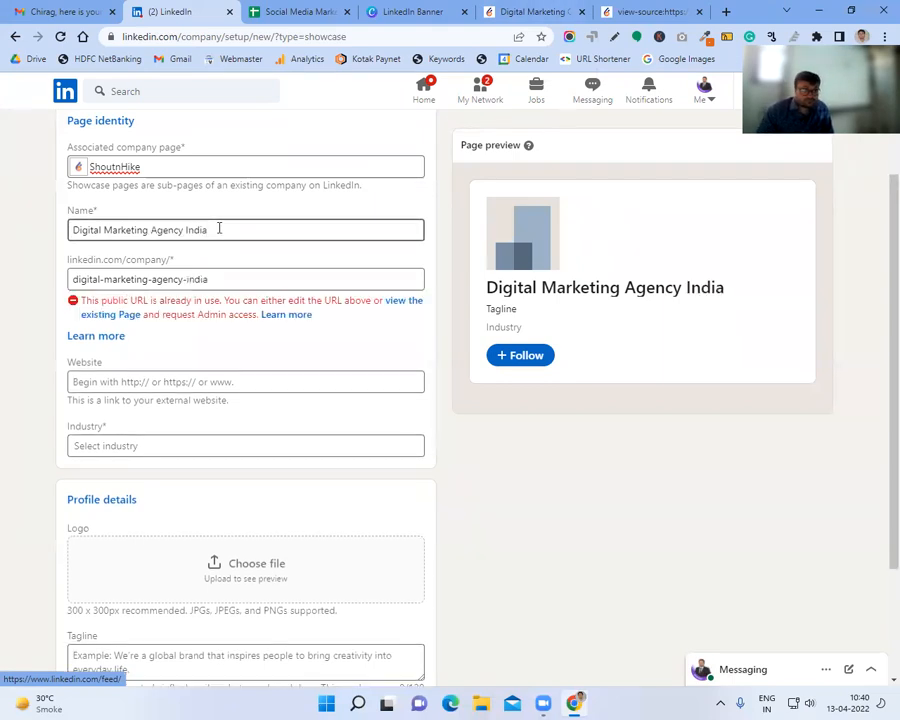
{"action": "left_click_drag", "start_coordinate": [219, 228], "coordinate": [52, 224]}
{"action": "left_click", "coordinate": [260, 231]}
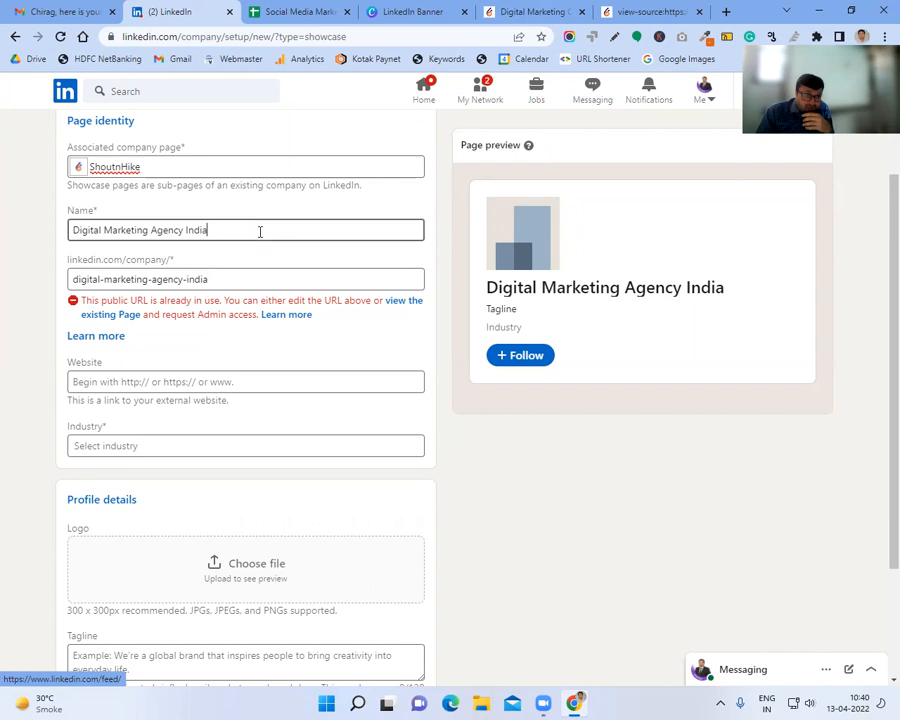
{"action": "type", "text": "1"}
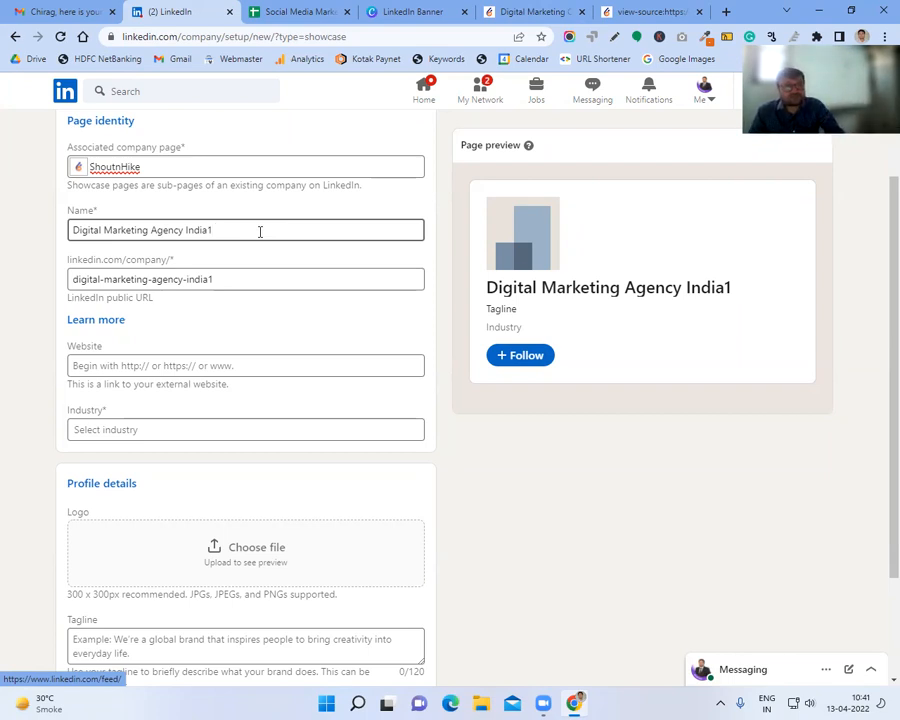
{"action": "left_click", "coordinate": [241, 365]}
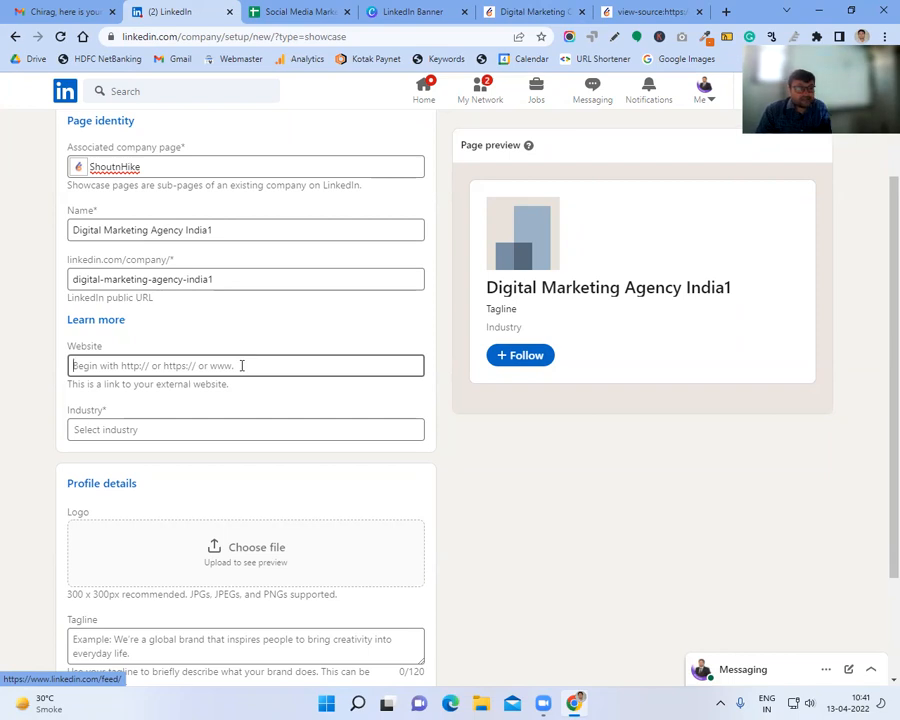
{"action": "left_click", "coordinate": [510, 11]}
{"action": "left_click", "coordinate": [314, 38]}
{"action": "key", "text": "ctrl+c"}
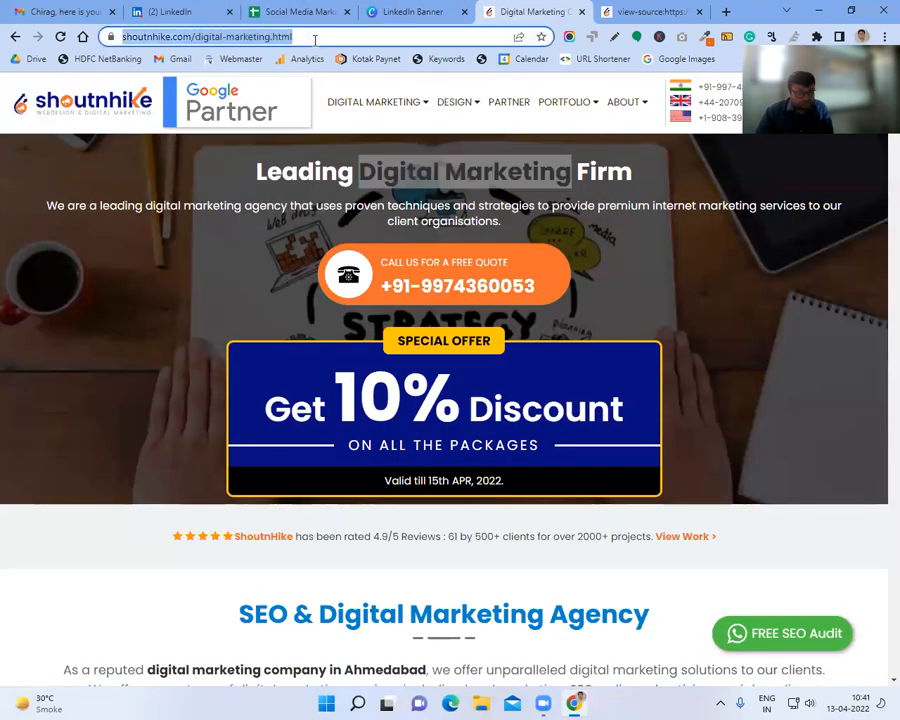
{"action": "left_click", "coordinate": [170, 11]}
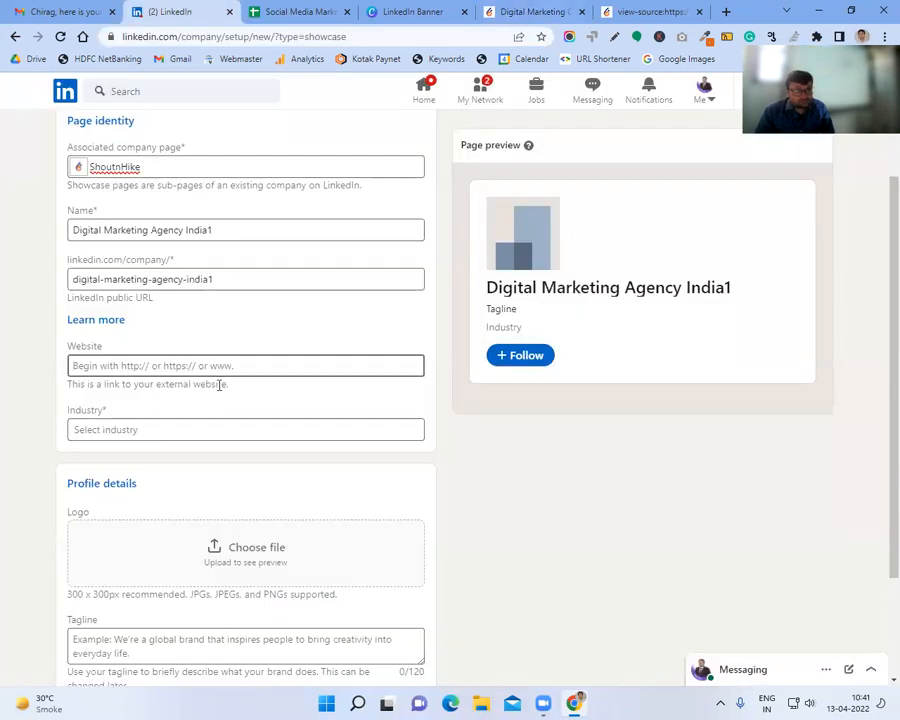
{"action": "key", "text": "ctrl+v"}
- Look up industry options for "market" and "adver", leaving the industry field empty
{"action": "left_click", "coordinate": [189, 431]}
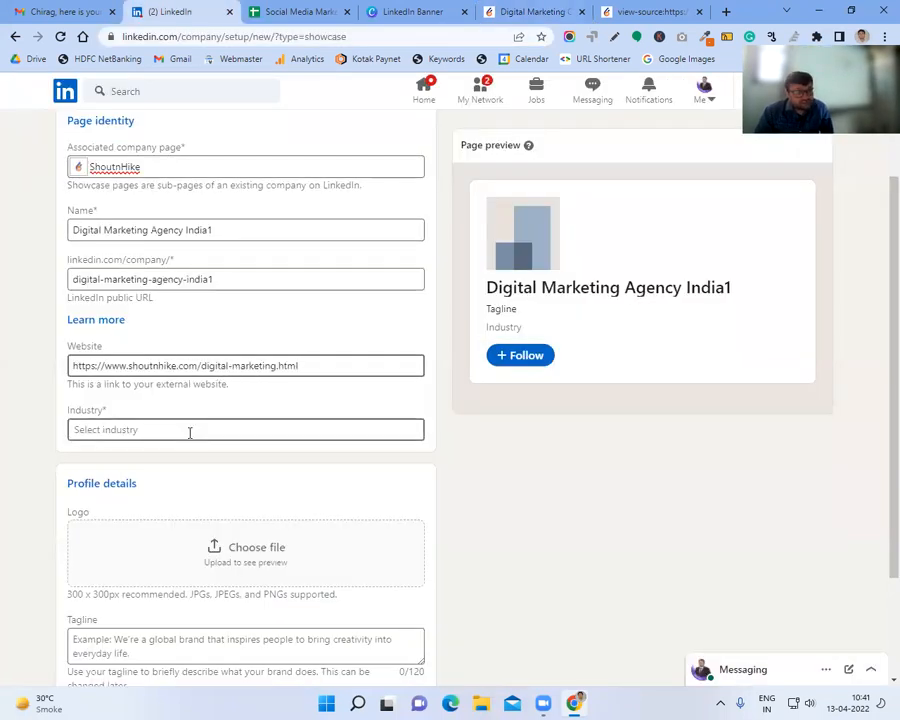
{"action": "type", "text": "market"}
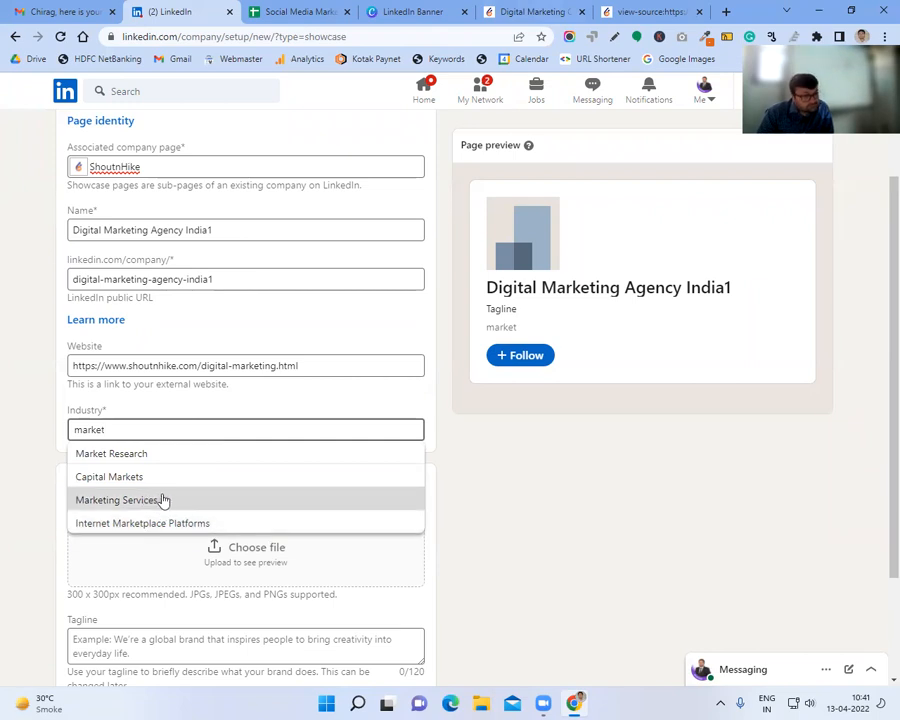
{"action": "left_click_drag", "start_coordinate": [132, 430], "coordinate": [56, 422]}
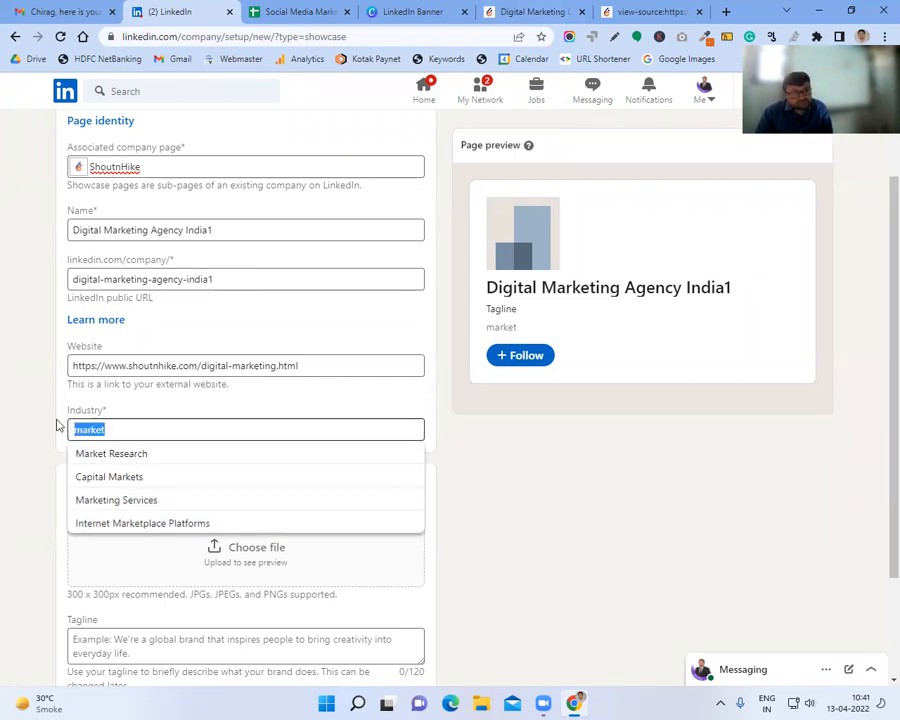
{"action": "key", "text": "BackSpace"}
{"action": "type", "text": "adver"}
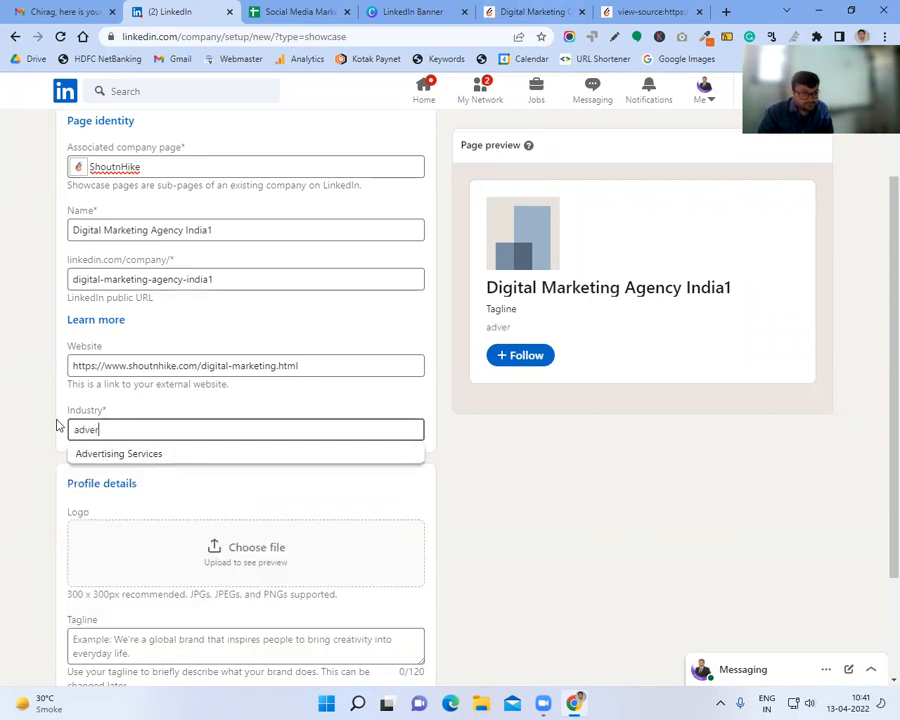
{"action": "key", "text": "BackSpace"}
{"action": "key", "text": "BackSpace"}
{"action": "key", "text": "BackSpace"}
{"action": "key", "text": "BackSpace"}
{"action": "key", "text": "BackSpace"}
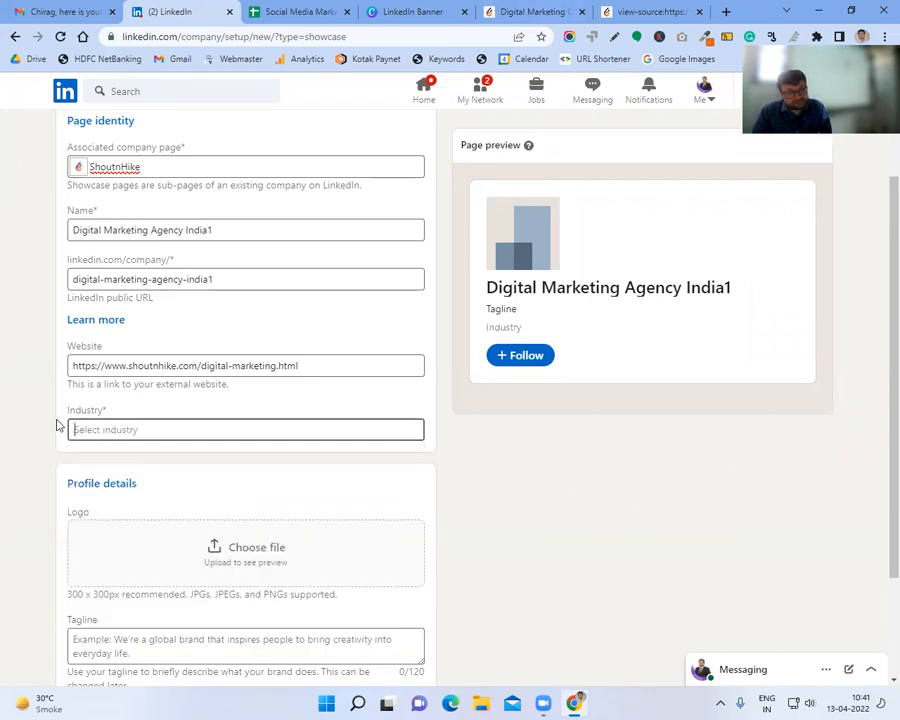
- Highlight the introductory sentence under the Digital Marketing page's main heading as tagline material, and return to the showcase form's tagline
{"action": "scroll", "coordinate": [348, 412], "scroll_direction": "down", "scroll_amount": 3}
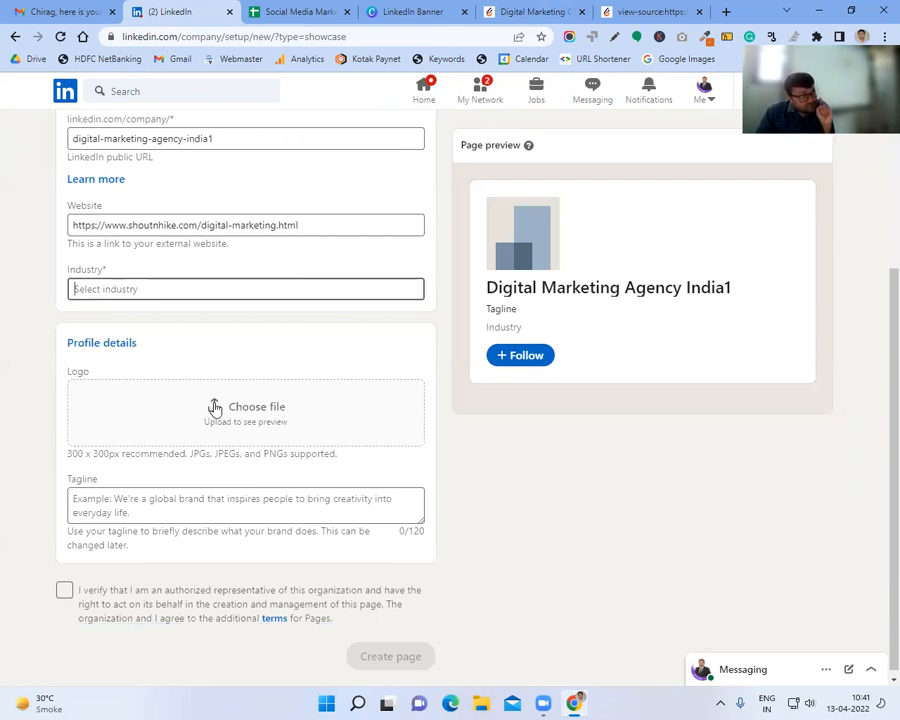
{"action": "left_click", "coordinate": [202, 498]}
{"action": "left_click", "coordinate": [604, 10]}
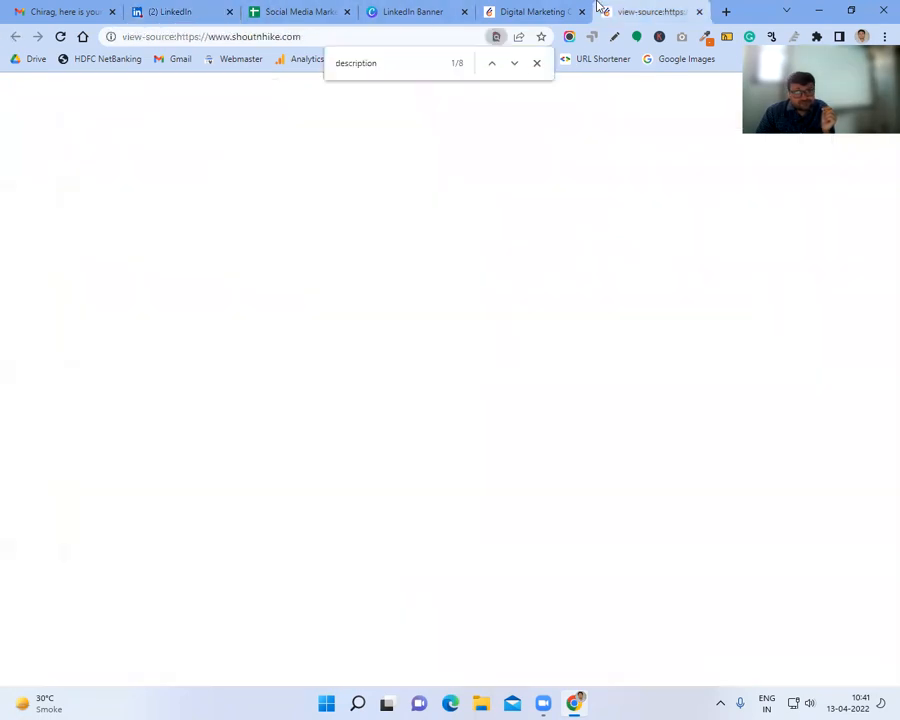
{"action": "left_click", "coordinate": [530, 8]}
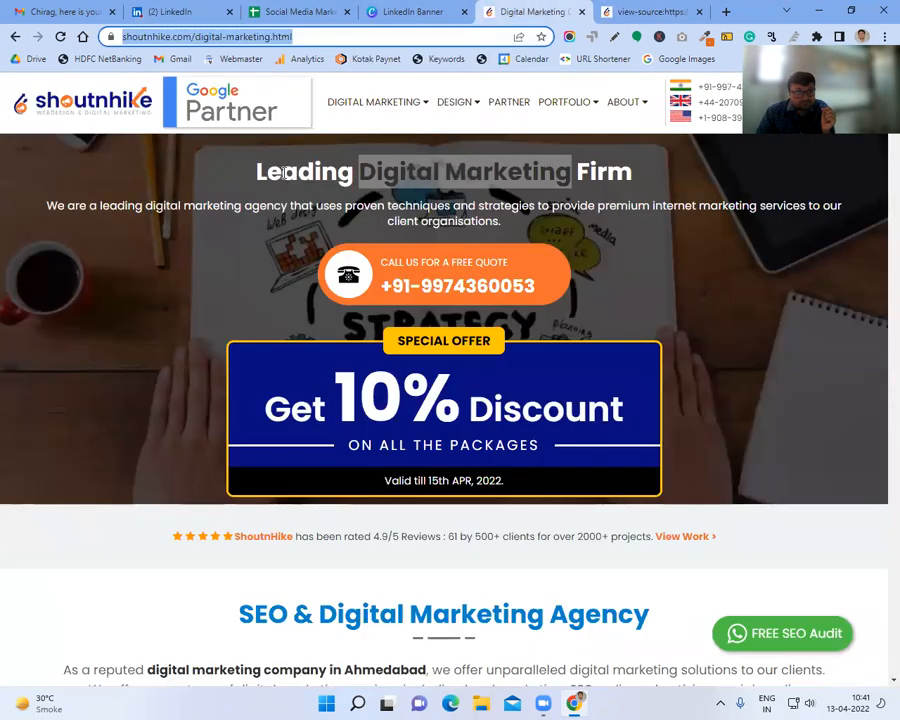
{"action": "left_click", "coordinate": [126, 207]}
{"action": "left_click_drag", "start_coordinate": [44, 207], "coordinate": [531, 224]}
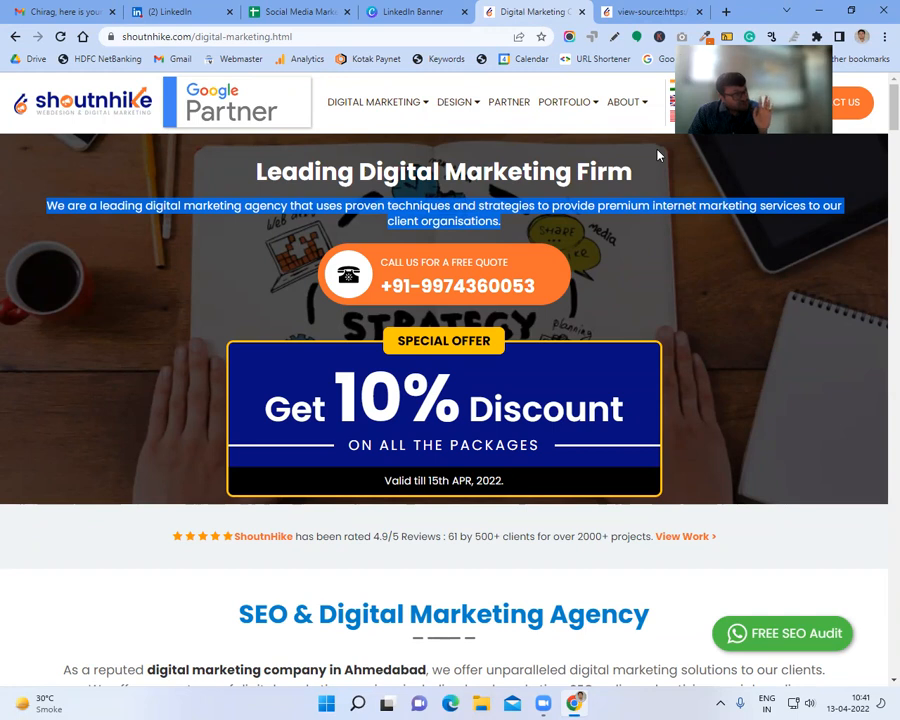
{"action": "left_click", "coordinate": [170, 11]}
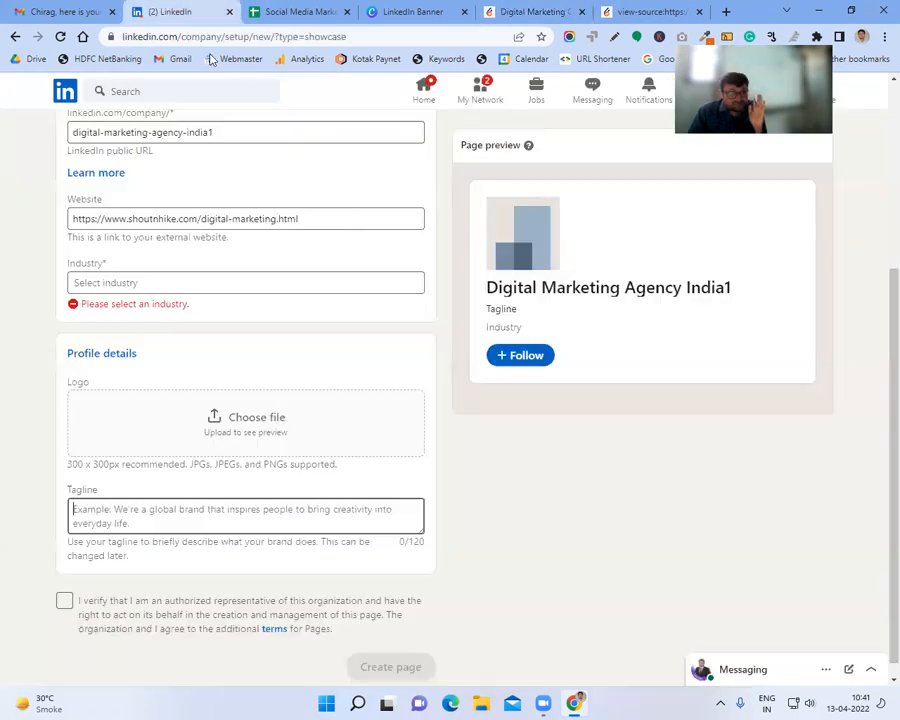
- Read through the incoming chat message about managing paid ads, SEO and website work, and close the conversation
{"action": "scroll", "coordinate": [365, 398], "scroll_direction": "down", "scroll_amount": 1}
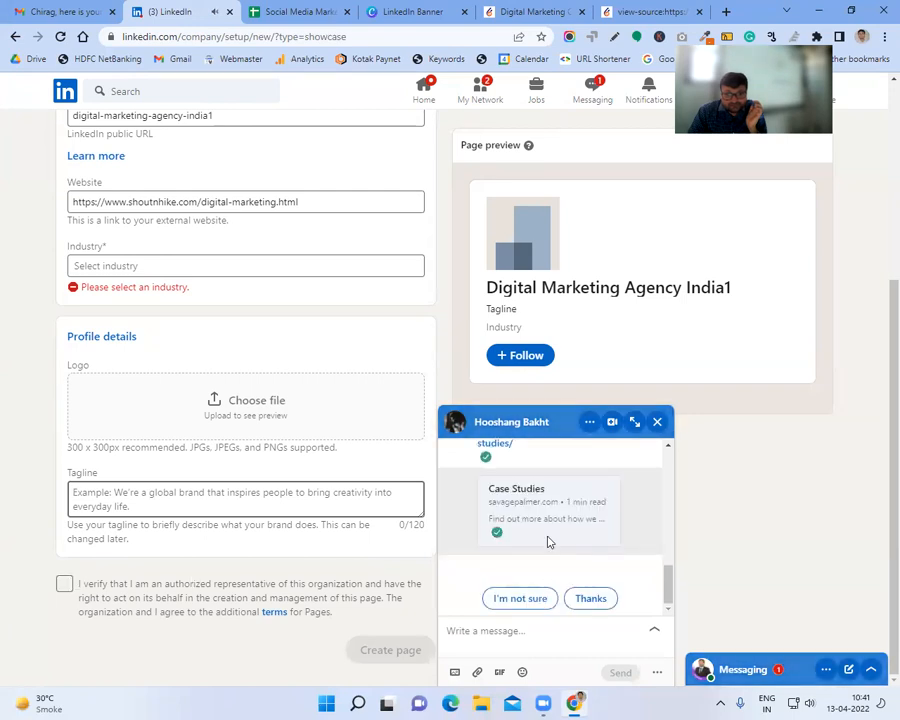
{"action": "scroll", "coordinate": [548, 541], "scroll_direction": "up", "scroll_amount": 1}
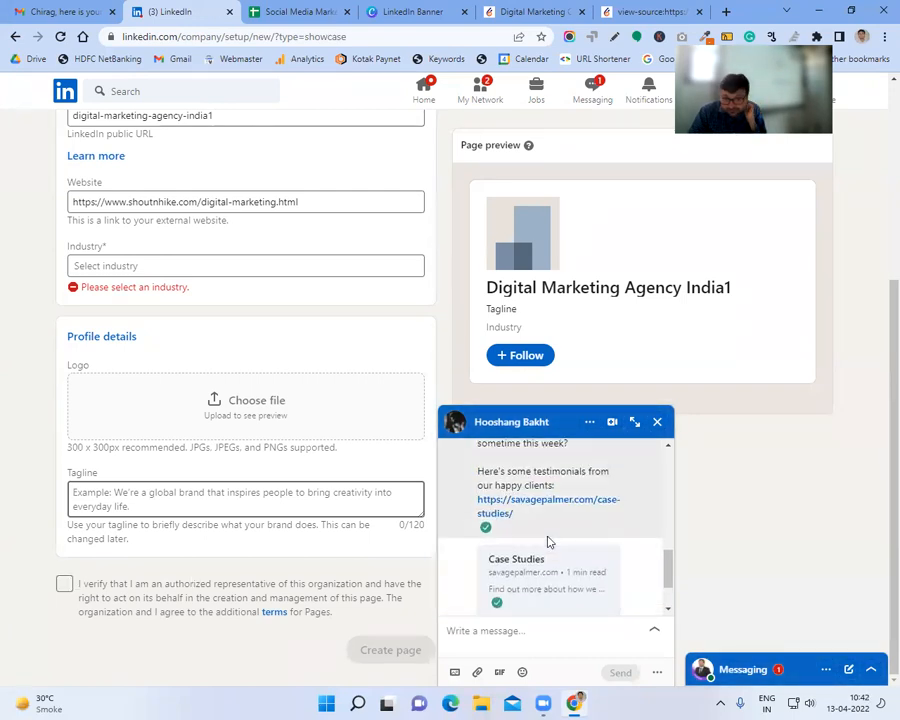
{"action": "scroll", "coordinate": [548, 541], "scroll_direction": "up", "scroll_amount": 3}
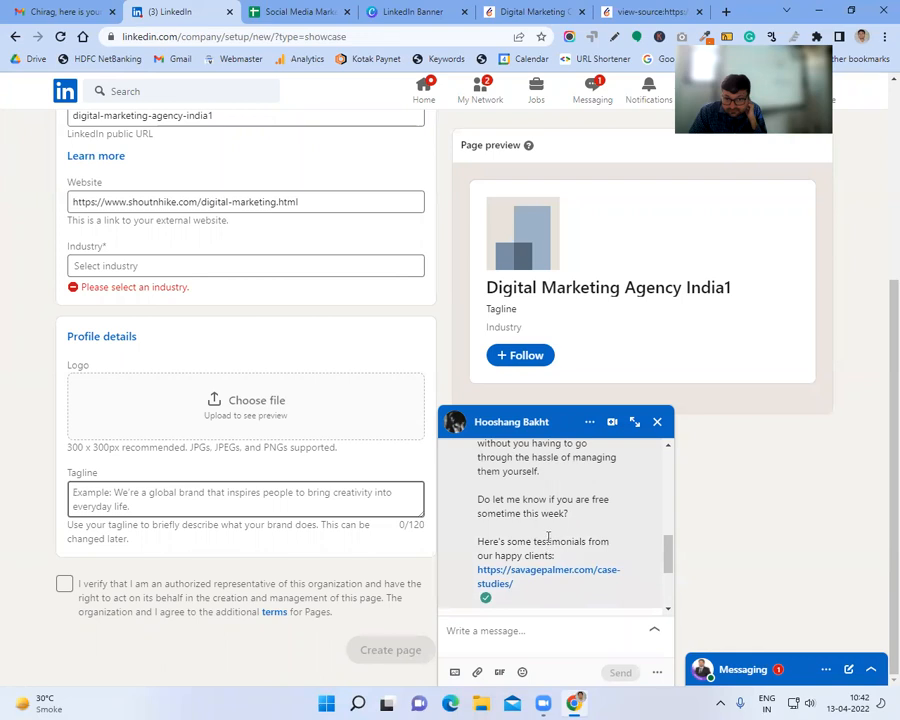
{"action": "scroll", "coordinate": [548, 541], "scroll_direction": "up", "scroll_amount": 1}
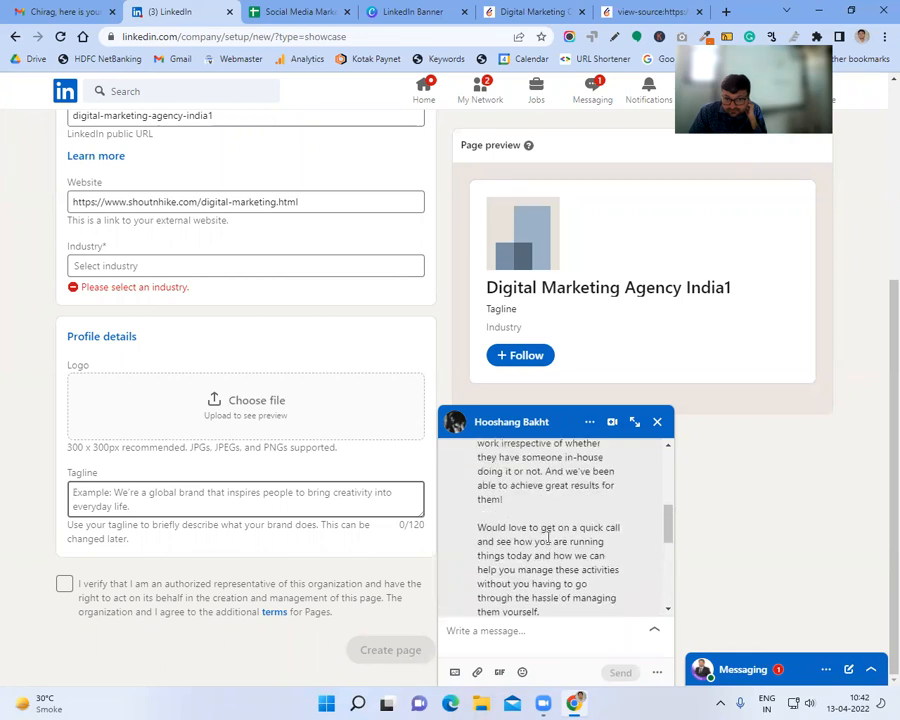
{"action": "scroll", "coordinate": [548, 538], "scroll_direction": "up", "scroll_amount": 6}
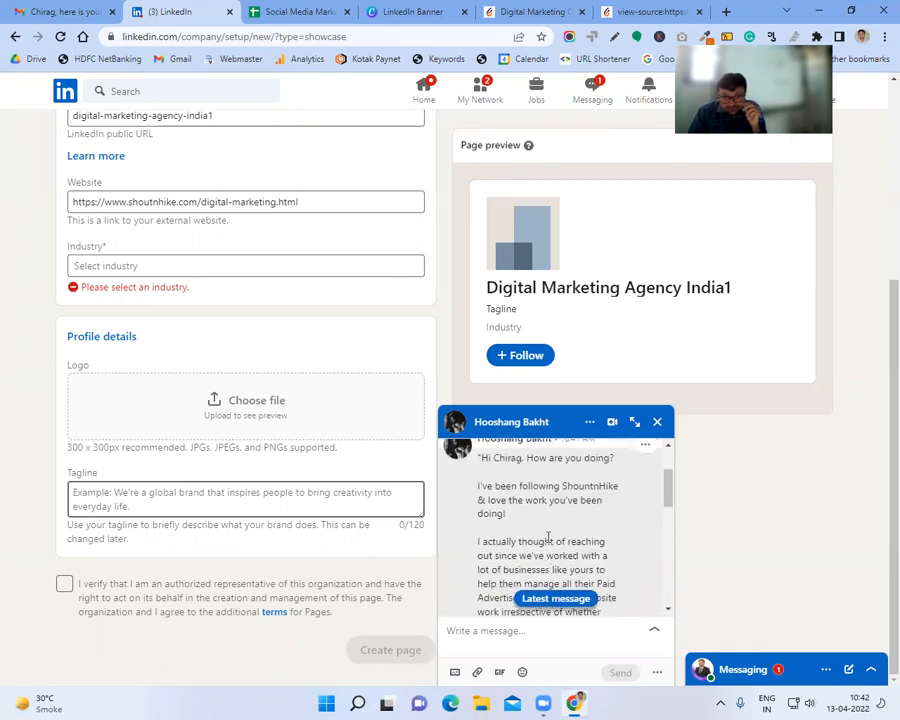
{"action": "scroll", "coordinate": [548, 538], "scroll_direction": "down", "scroll_amount": 3}
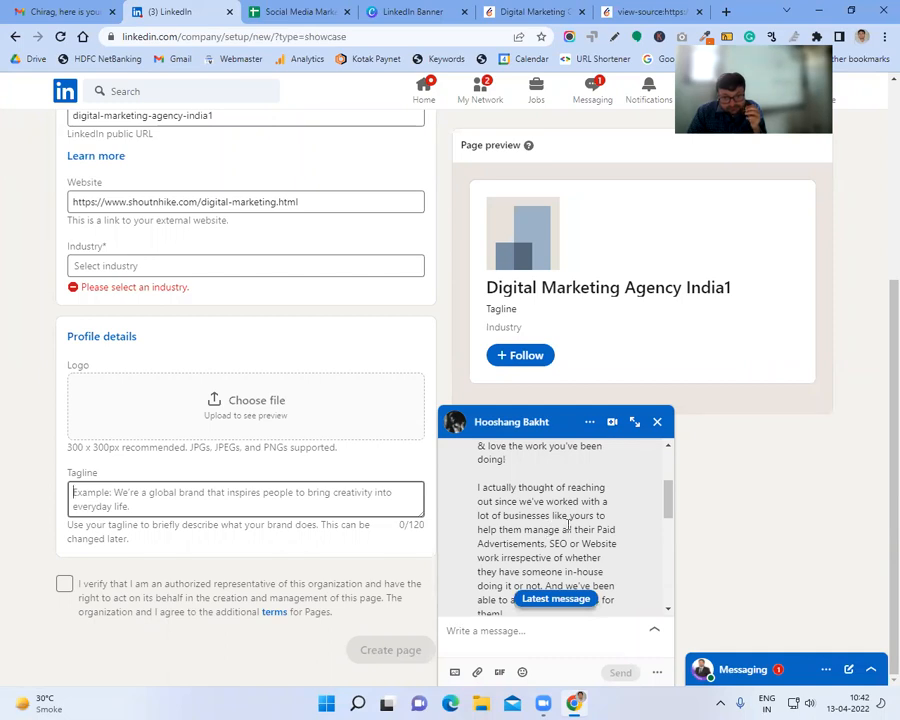
{"action": "scroll", "coordinate": [568, 524], "scroll_direction": "down", "scroll_amount": 2}
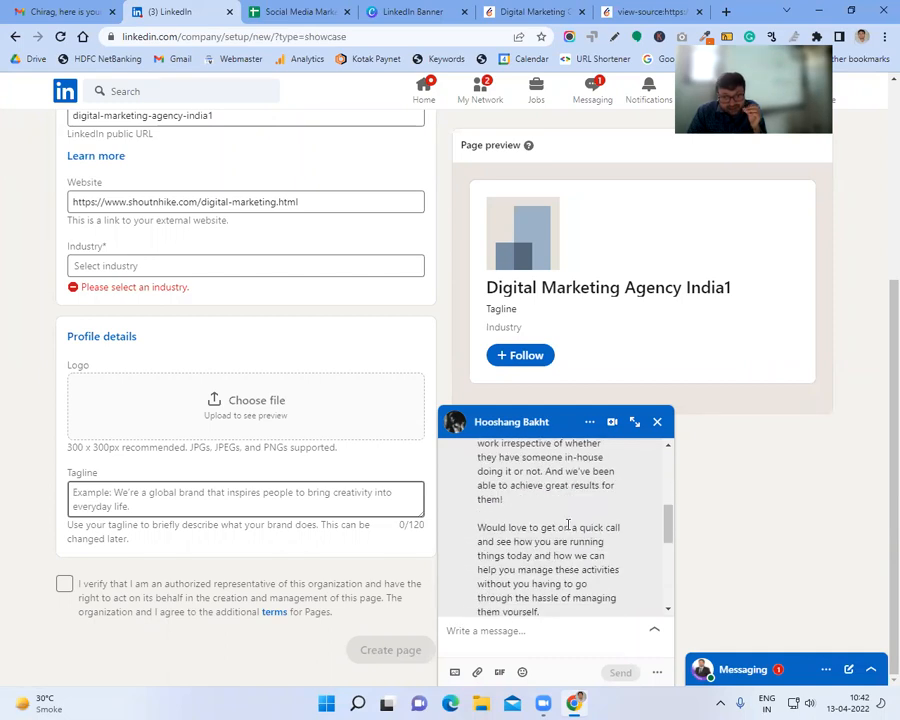
{"action": "scroll", "coordinate": [568, 524], "scroll_direction": "down", "scroll_amount": 2}
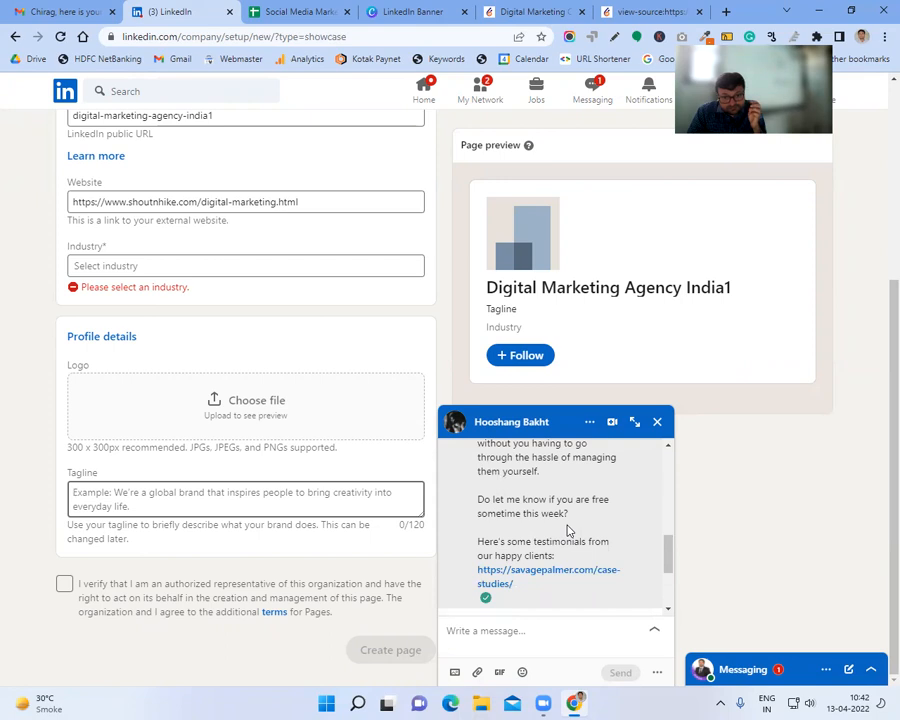
{"action": "scroll", "coordinate": [567, 530], "scroll_direction": "up", "scroll_amount": 3}
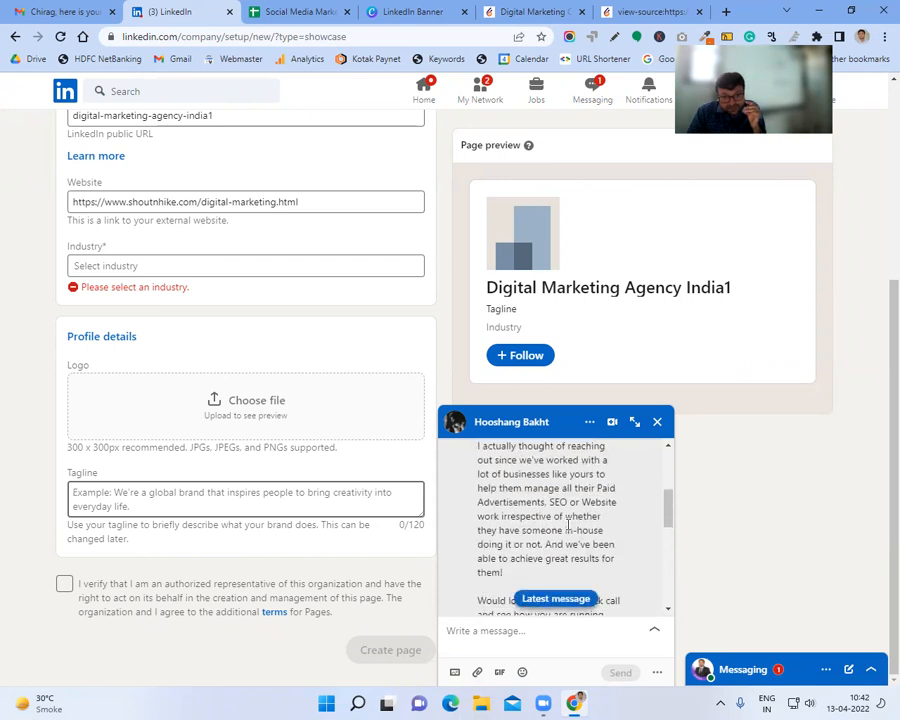
{"action": "left_click", "coordinate": [657, 421]}
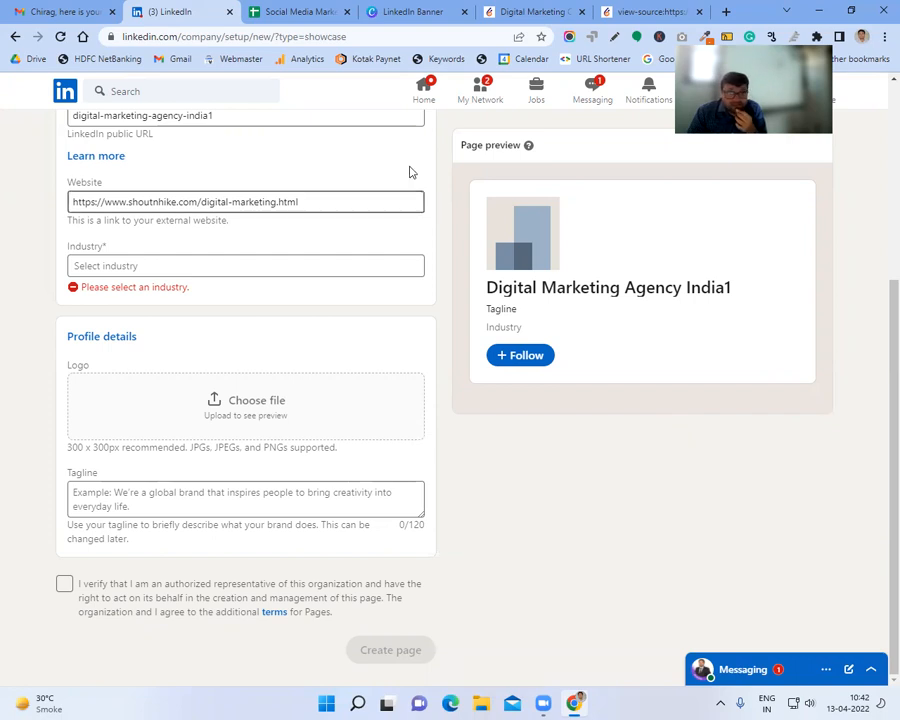
- Leave the showcase form for the home feed and show all search results for "web development"
{"action": "left_click", "coordinate": [419, 106]}
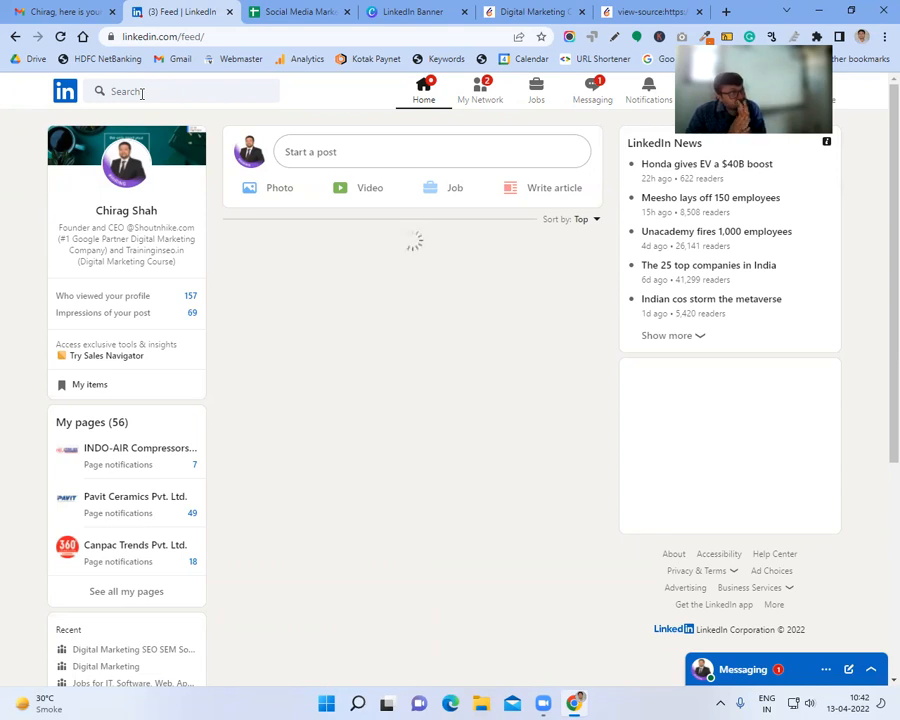
{"action": "left_click", "coordinate": [141, 93]}
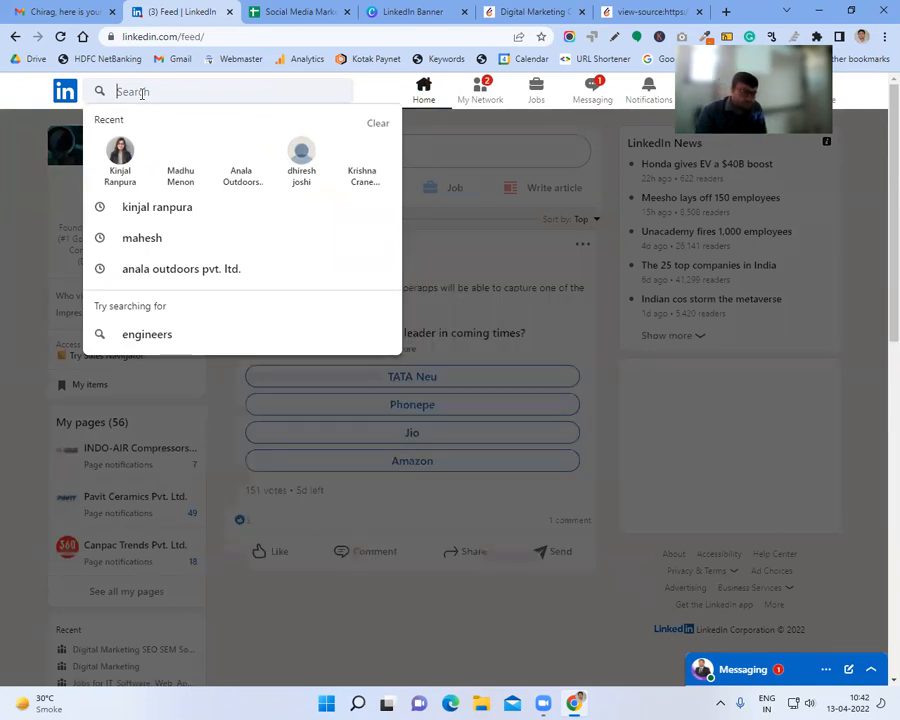
{"action": "type", "text": "deve"}
{"action": "key", "text": "BackSpace"}
{"action": "key", "text": "BackSpace"}
{"action": "key", "text": "BackSpace"}
{"action": "key", "text": "BackSpace"}
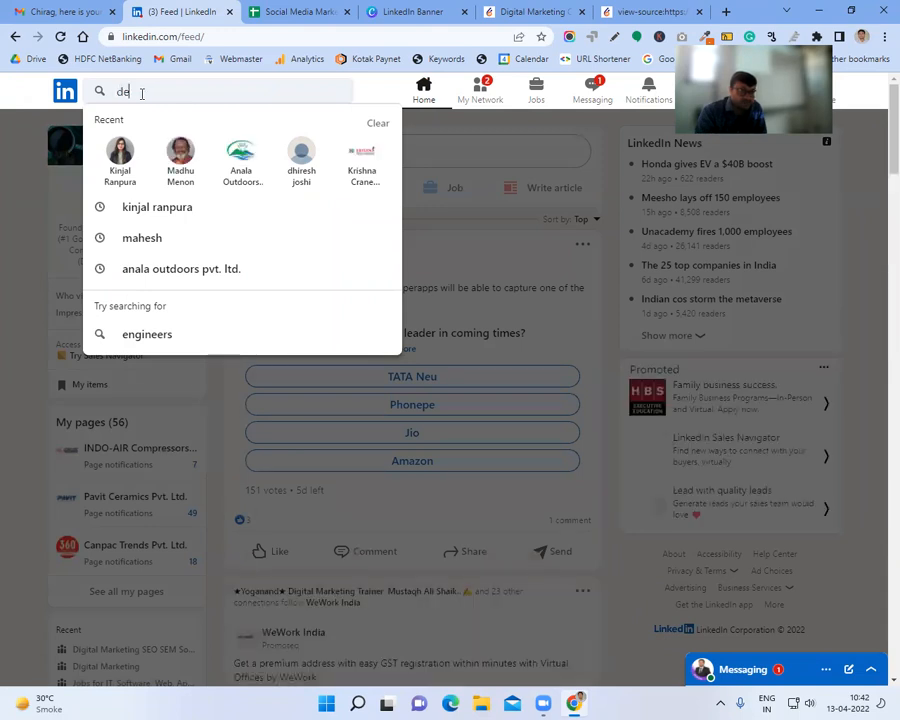
{"action": "type", "text": "web devel"}
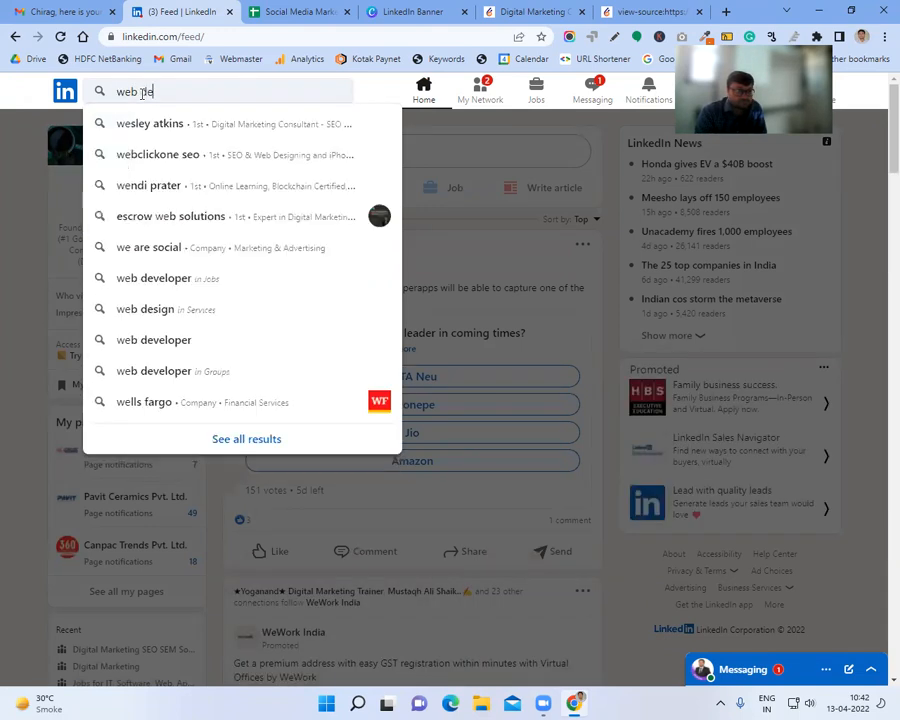
{"action": "type", "text": "opment"}
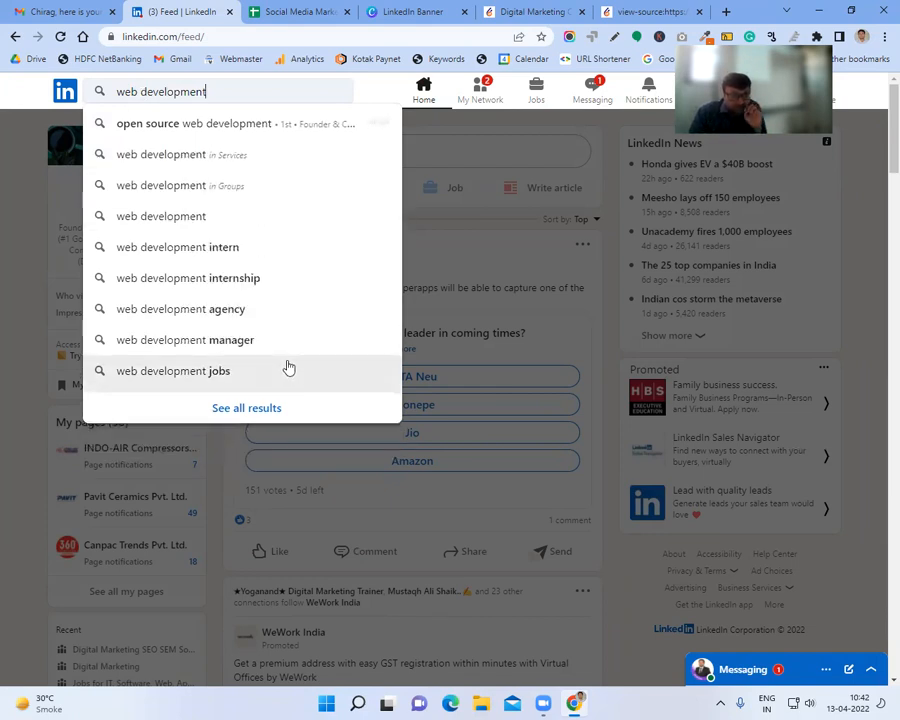
{"action": "left_click", "coordinate": [259, 412]}
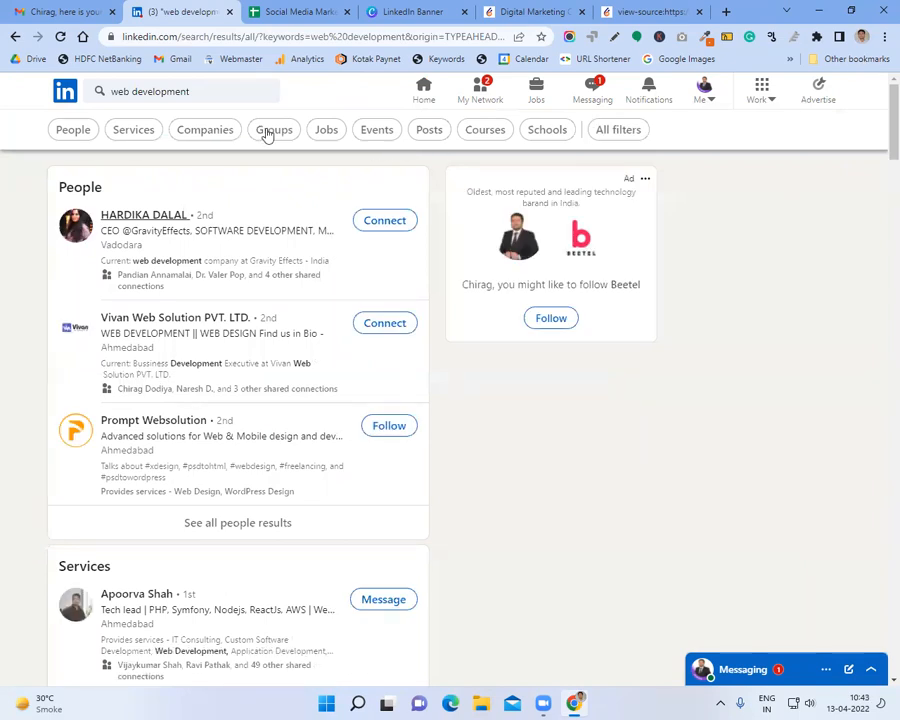
- Open the full filter list for the web development search and add Sydney, New South Wales, Australia as a people location
{"action": "left_click", "coordinate": [620, 131]}
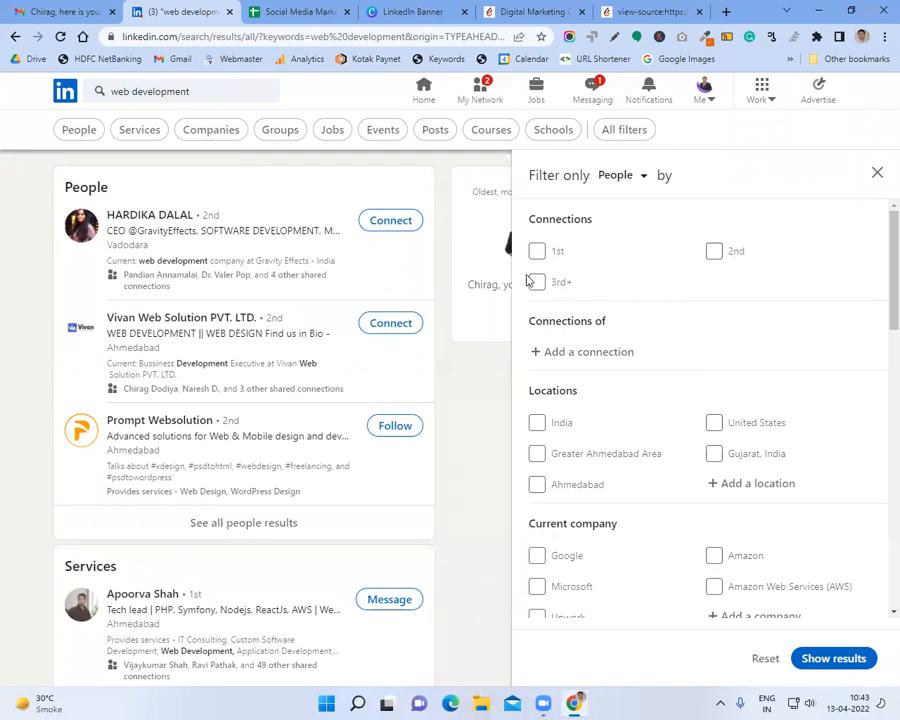
{"action": "scroll", "coordinate": [629, 316], "scroll_direction": "down", "scroll_amount": 3}
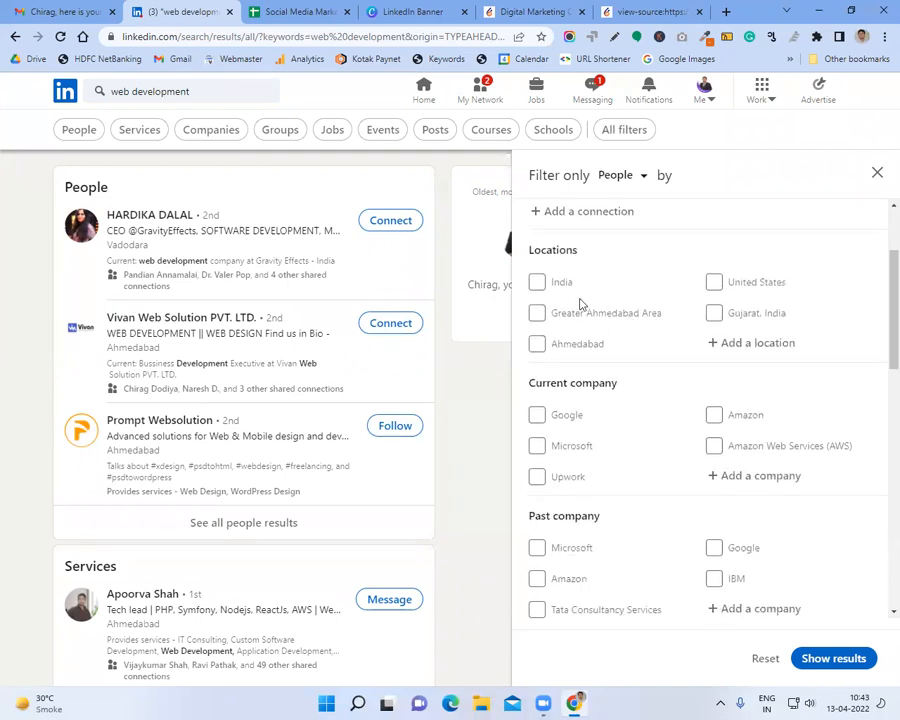
{"action": "left_click", "coordinate": [764, 342]}
{"action": "type", "text": "austra"}
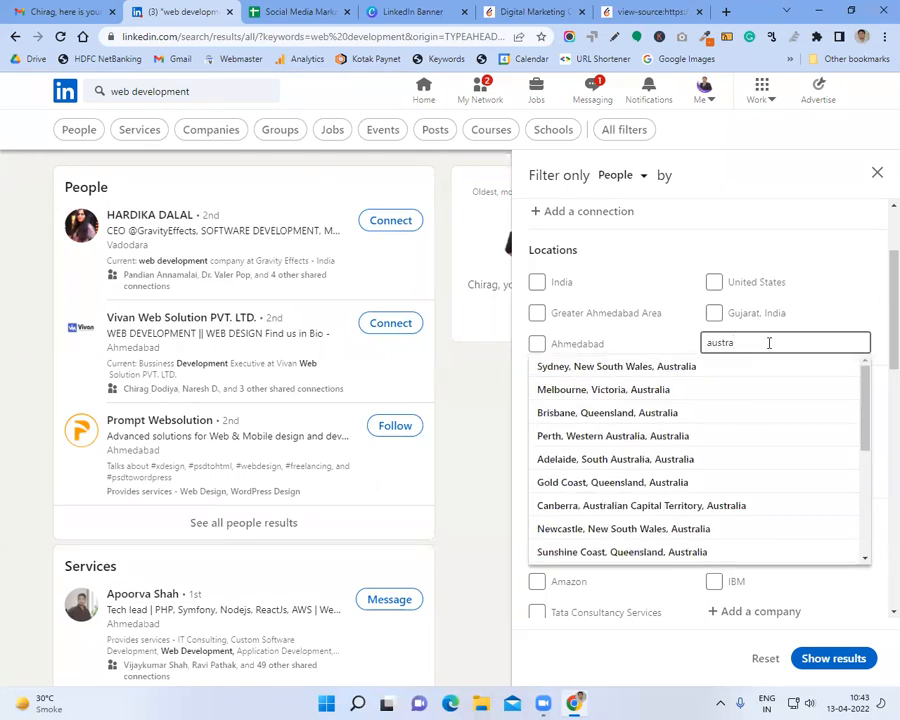
{"action": "type", "text": "lia"}
{"action": "left_click", "coordinate": [724, 366]}
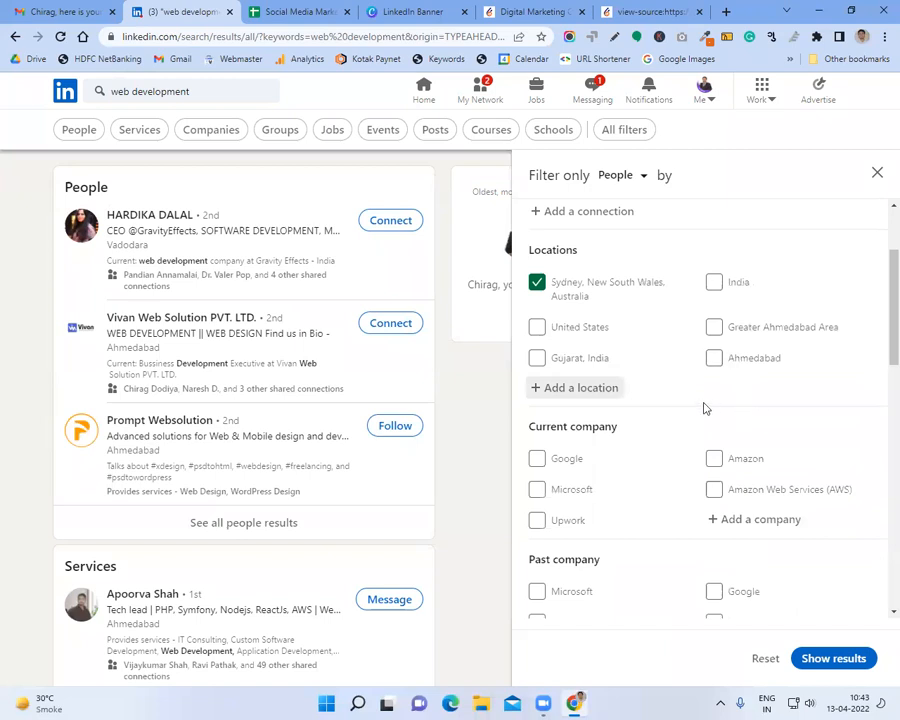
- Look up locations matching "Canada" without adding one, and show the people results for the Sydney location
{"action": "left_click", "coordinate": [610, 389]}
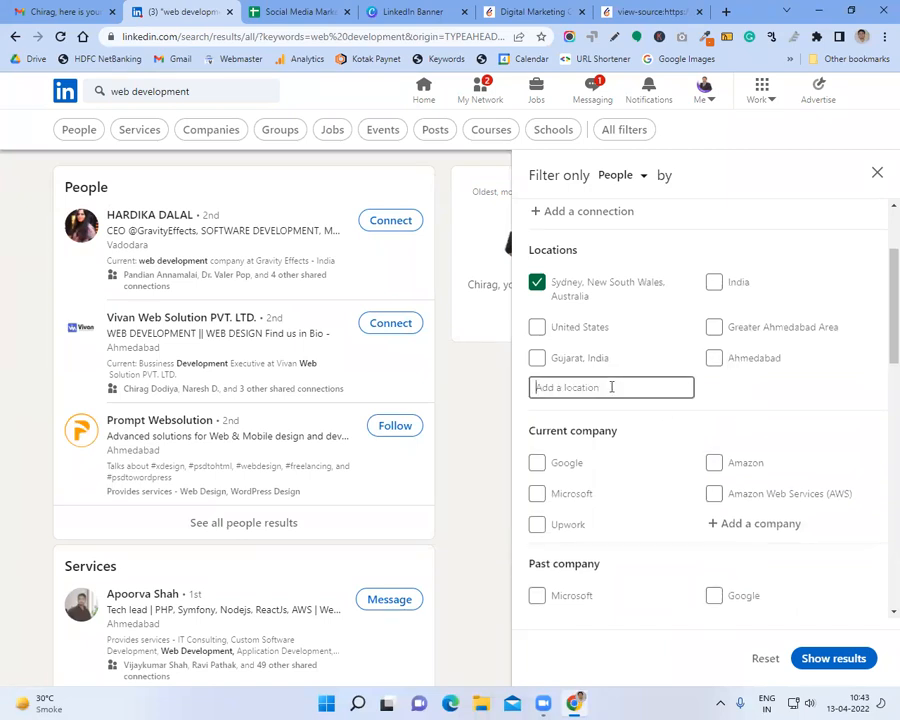
{"action": "left_click", "coordinate": [842, 398]}
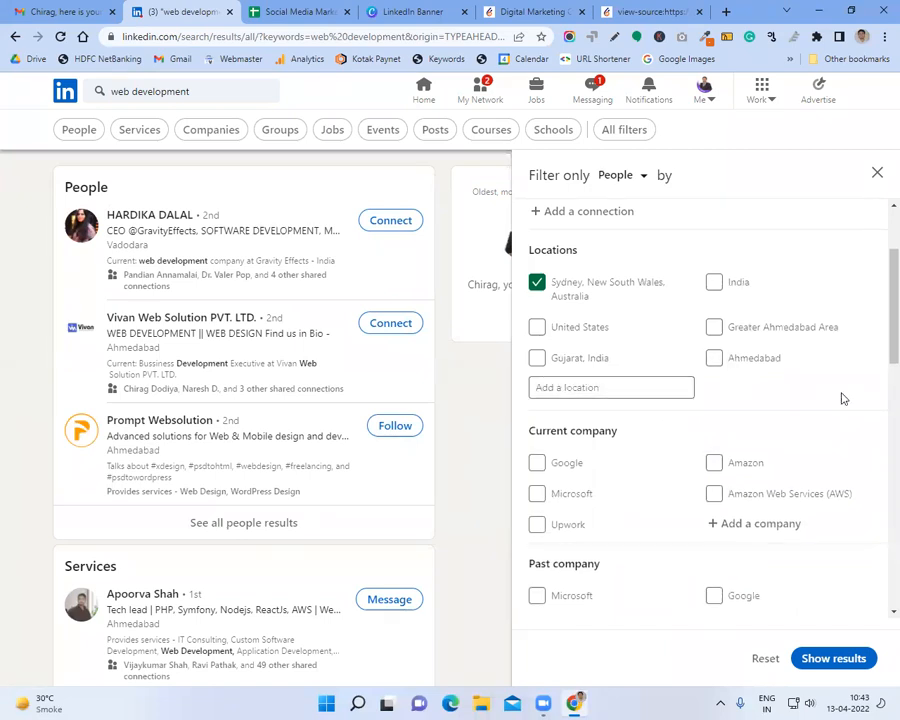
{"action": "left_click", "coordinate": [597, 386]}
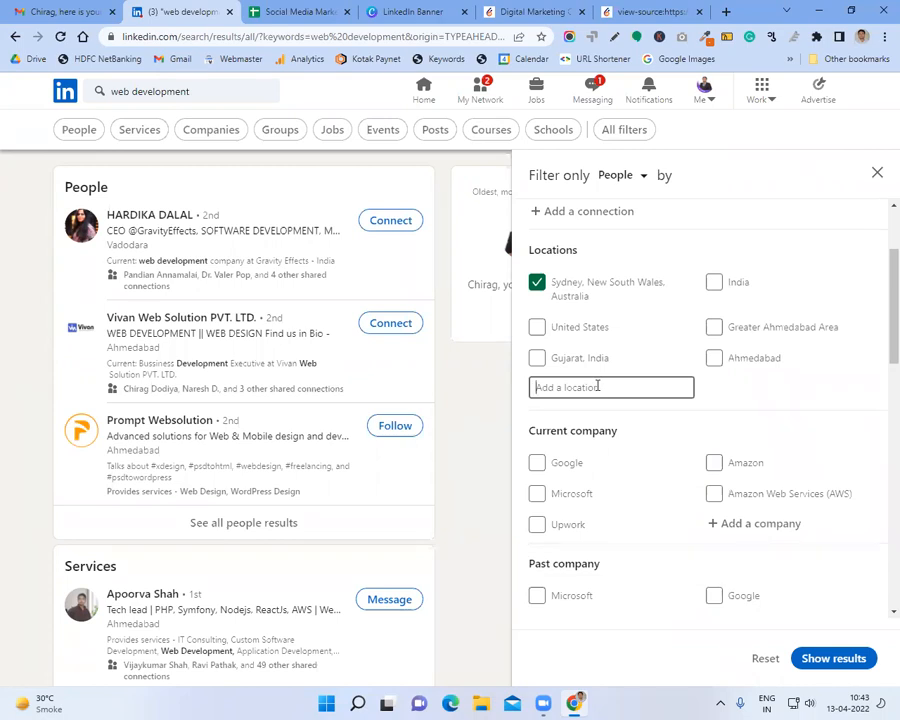
{"action": "type", "text": "Canada"}
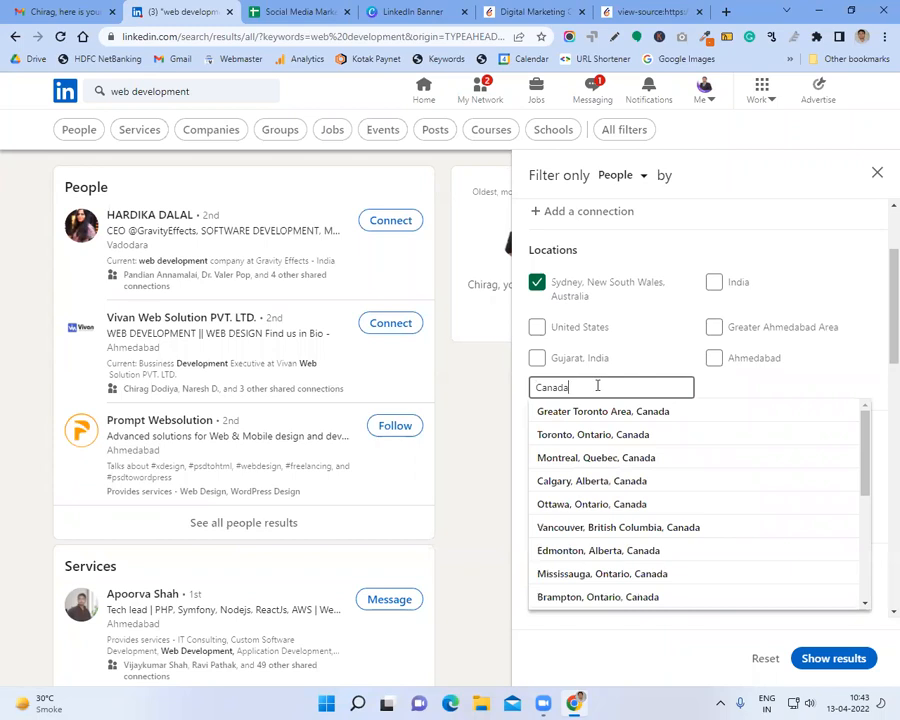
{"action": "scroll", "coordinate": [683, 497], "scroll_direction": "down", "scroll_amount": 3}
{"action": "scroll", "coordinate": [683, 497], "scroll_direction": "up", "scroll_amount": 3}
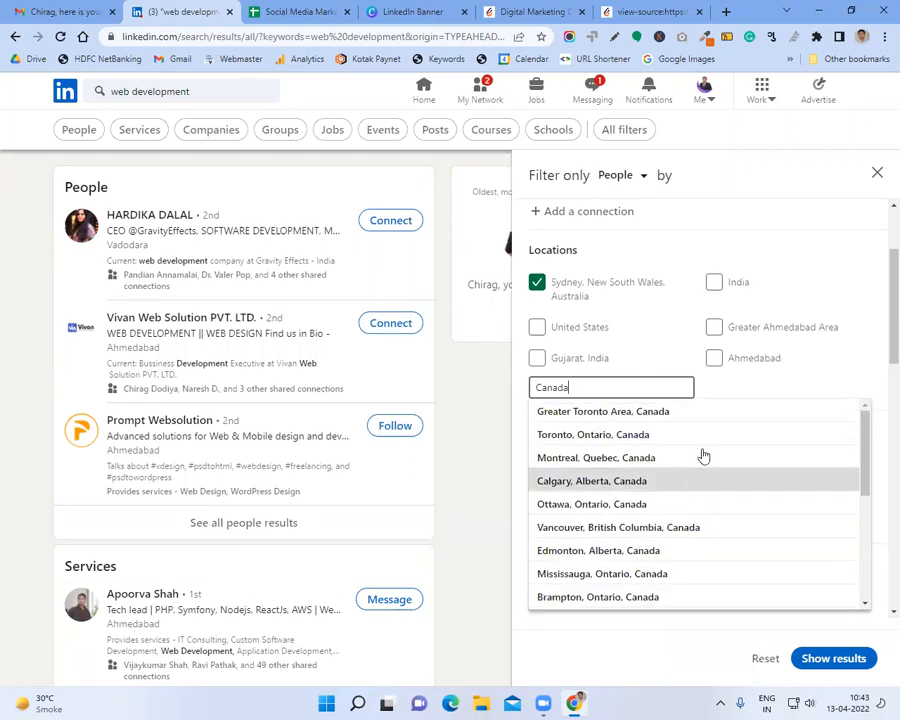
{"action": "left_click", "coordinate": [686, 245]}
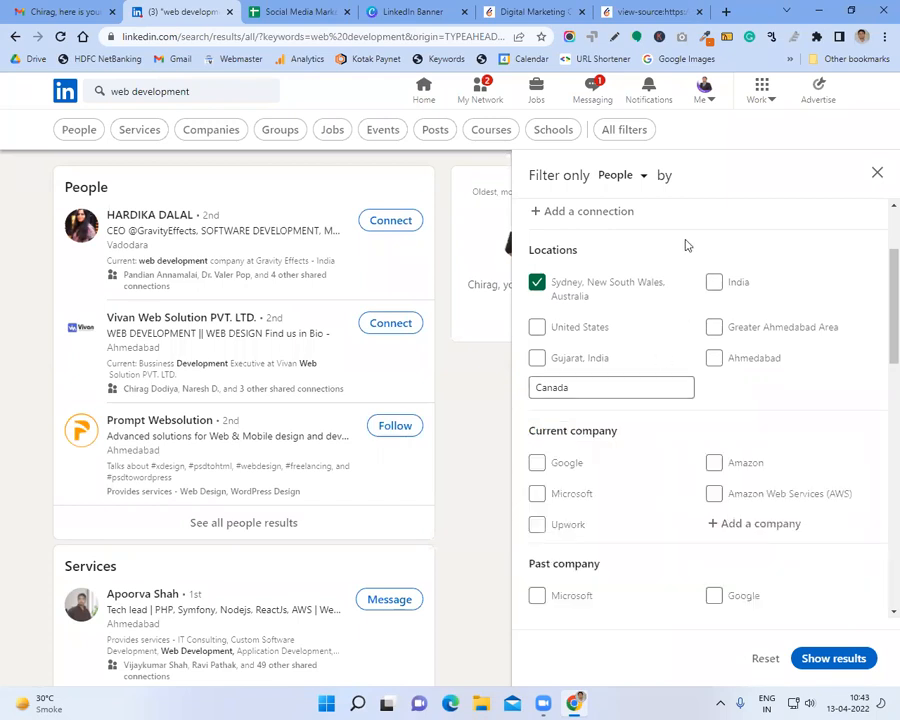
{"action": "left_click_drag", "start_coordinate": [580, 390], "coordinate": [497, 390]}
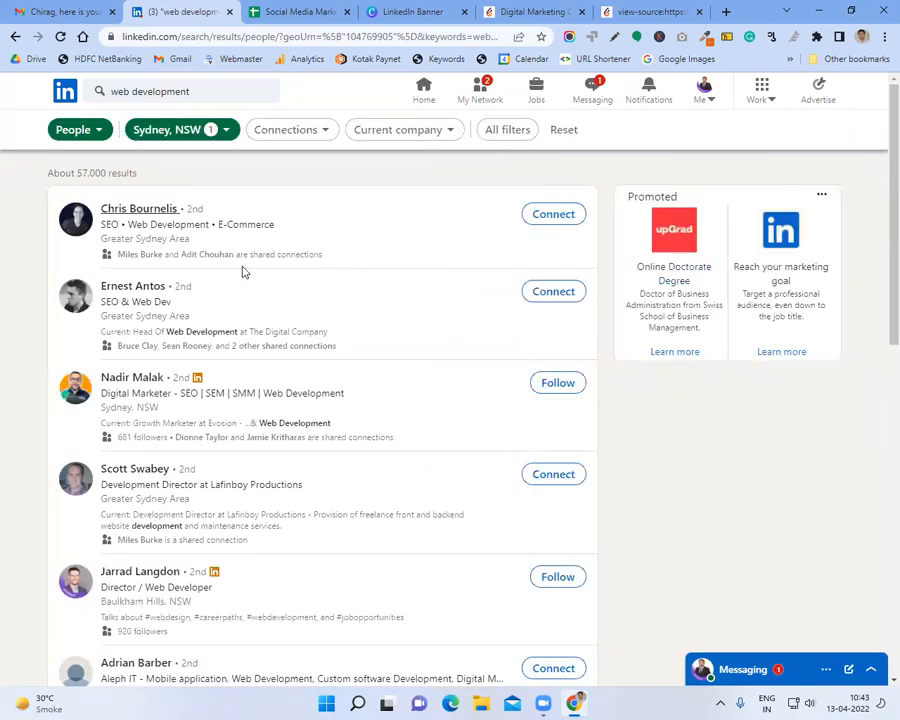
- In the full filter list, select the industries Information Technology & Services, Marketing & Advertising and Internet, and the profile language English
{"action": "left_click", "coordinate": [515, 138]}
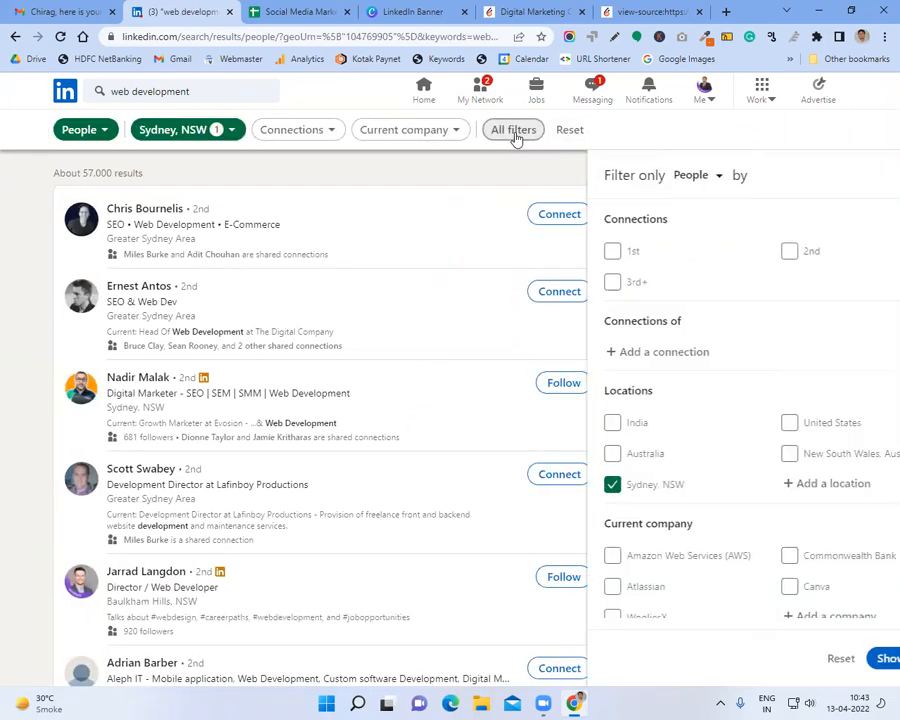
{"action": "scroll", "coordinate": [647, 348], "scroll_direction": "down", "scroll_amount": 2}
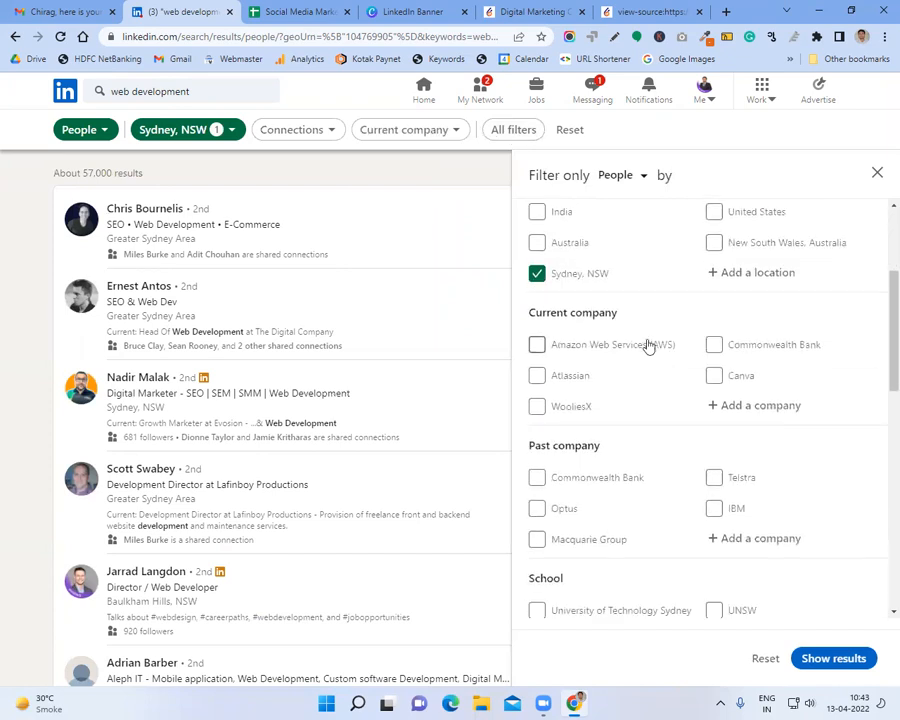
{"action": "left_click", "coordinate": [748, 406]}
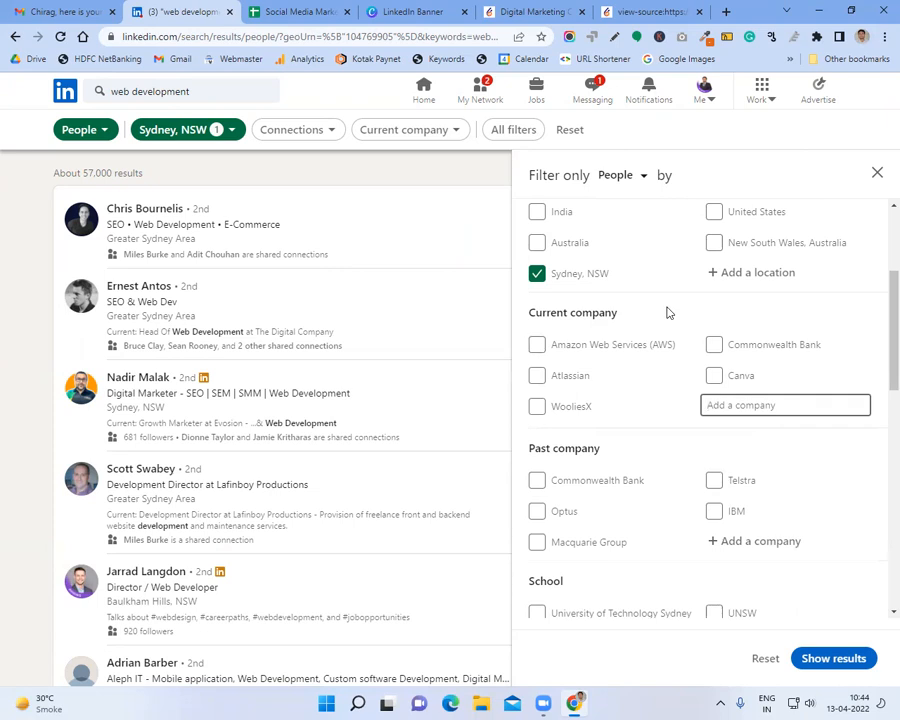
{"action": "scroll", "coordinate": [668, 313], "scroll_direction": "down", "scroll_amount": 2}
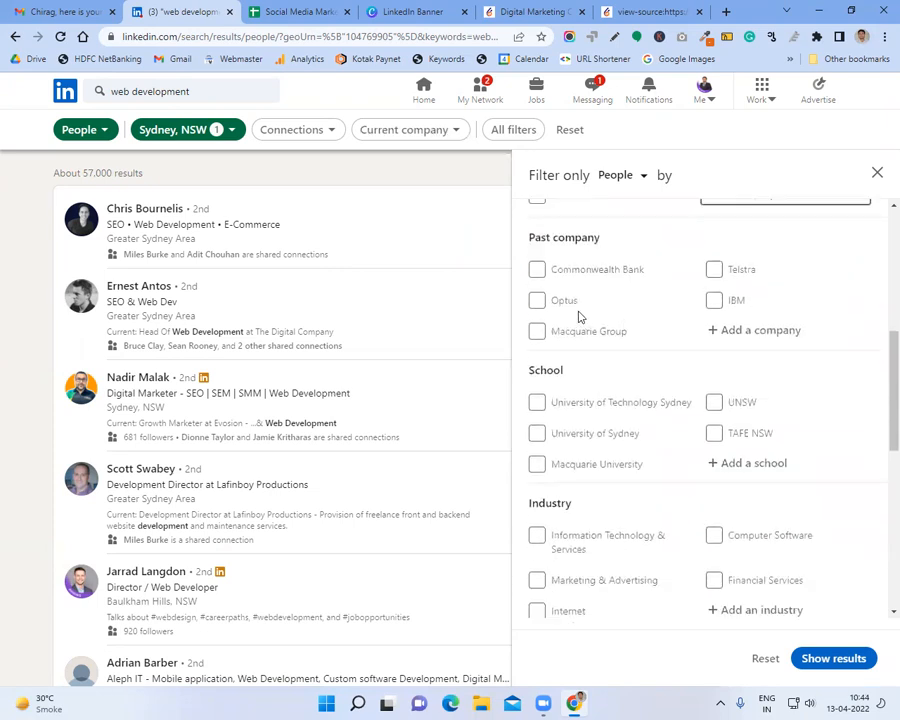
{"action": "scroll", "coordinate": [580, 408], "scroll_direction": "down", "scroll_amount": 3}
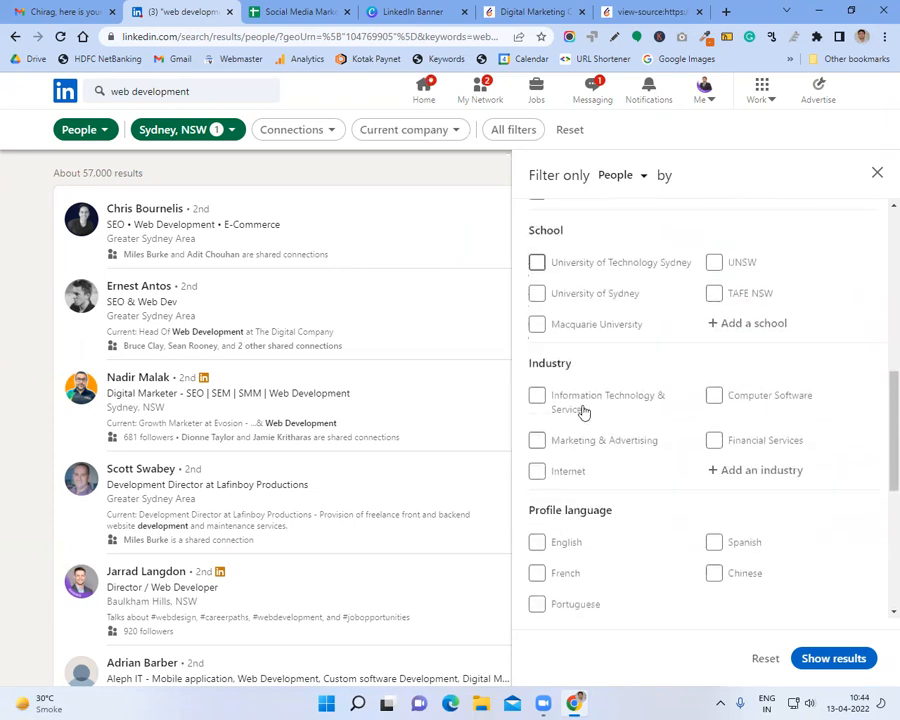
{"action": "left_click", "coordinate": [539, 399]}
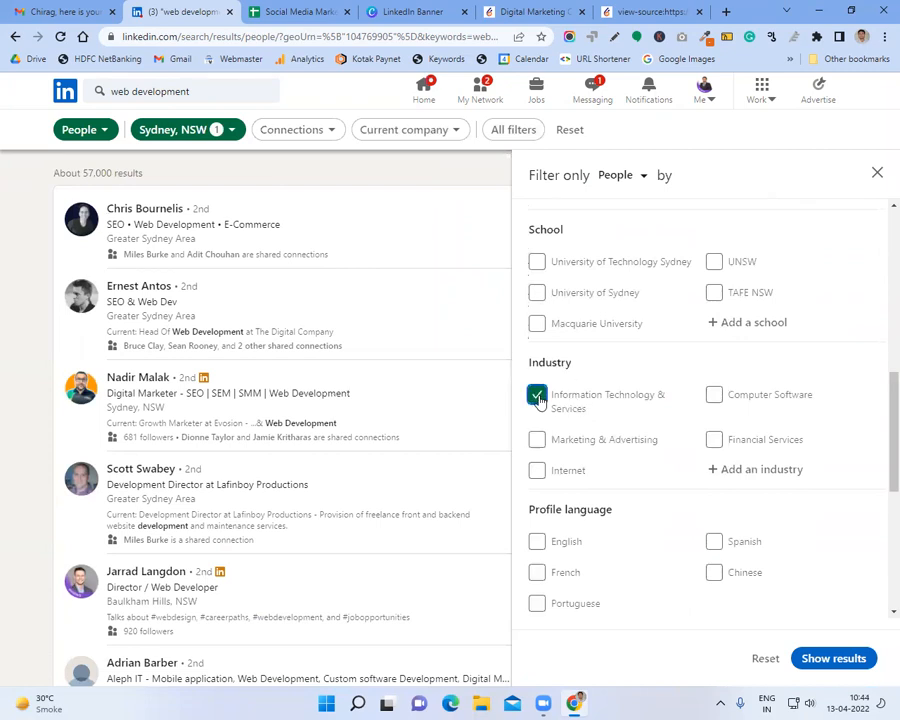
{"action": "left_click", "coordinate": [538, 440]}
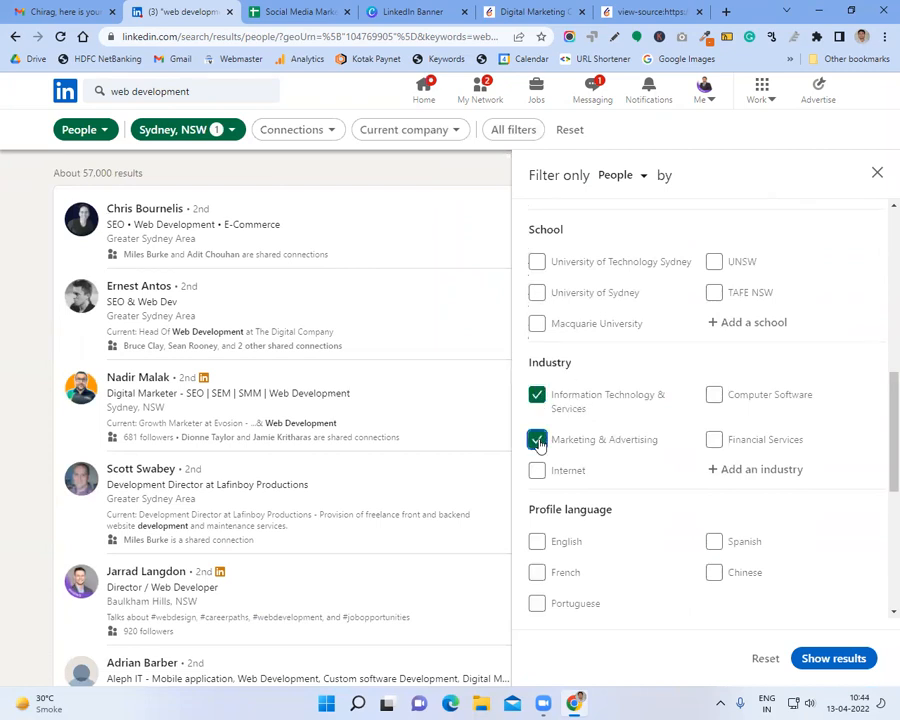
{"action": "left_click", "coordinate": [537, 474]}
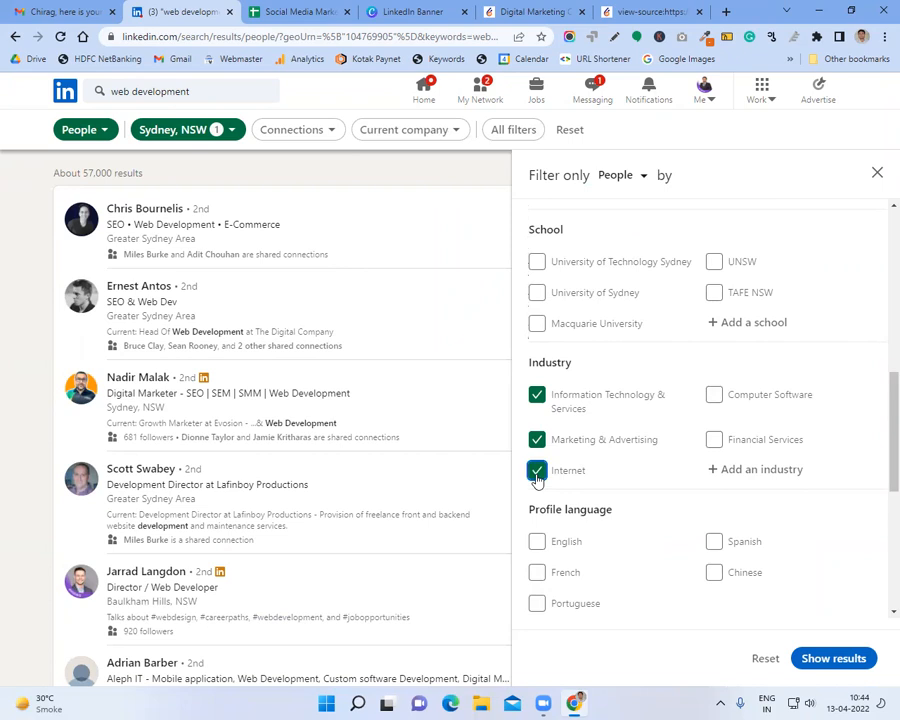
{"action": "scroll", "coordinate": [621, 470], "scroll_direction": "down", "scroll_amount": 2}
{"action": "left_click", "coordinate": [537, 332]}
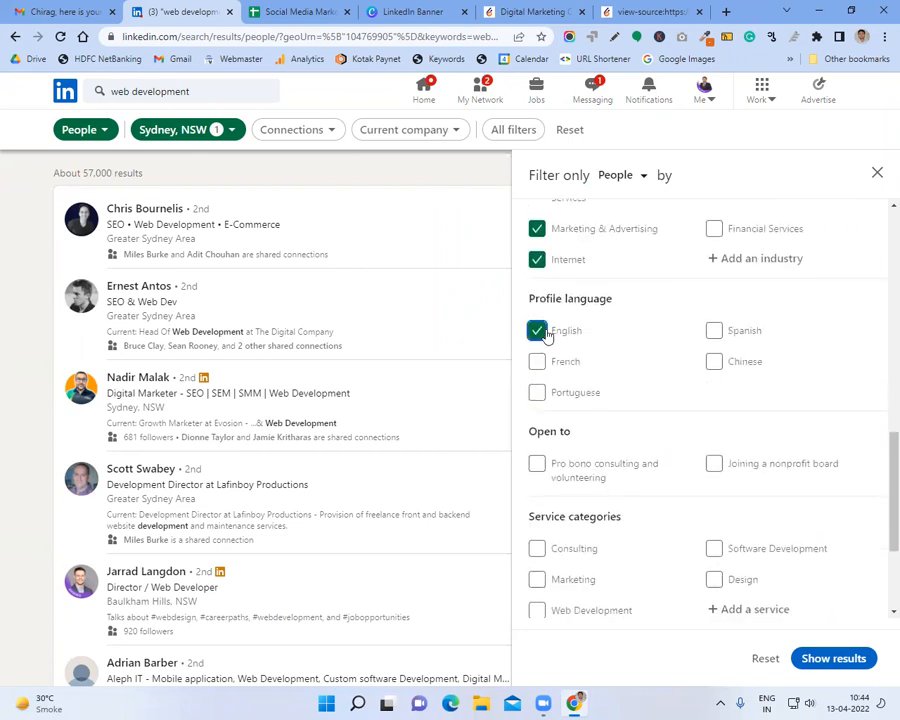
- Select the service categories Consulting and Marketing, and show the filtered people results
{"action": "scroll", "coordinate": [619, 418], "scroll_direction": "down", "scroll_amount": 1}
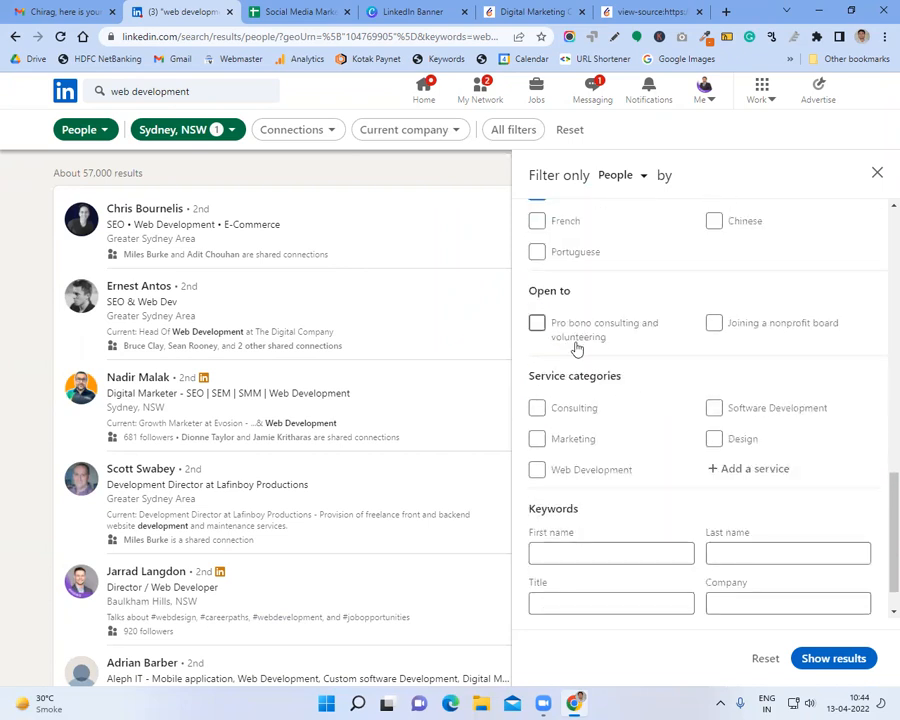
{"action": "scroll", "coordinate": [660, 390], "scroll_direction": "down", "scroll_amount": 1}
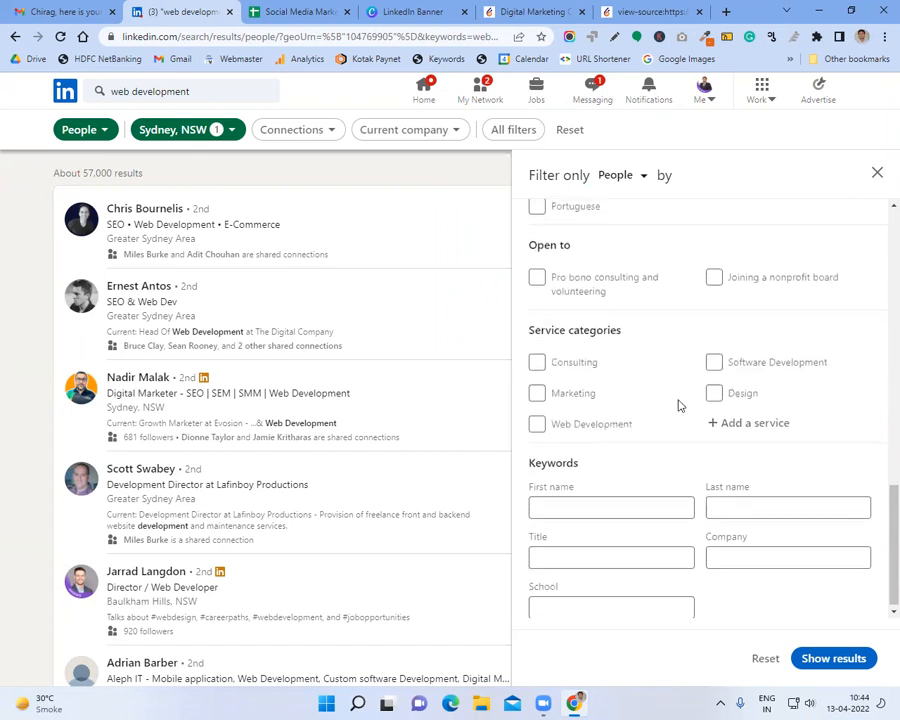
{"action": "left_click", "coordinate": [537, 359]}
{"action": "left_click", "coordinate": [537, 390]}
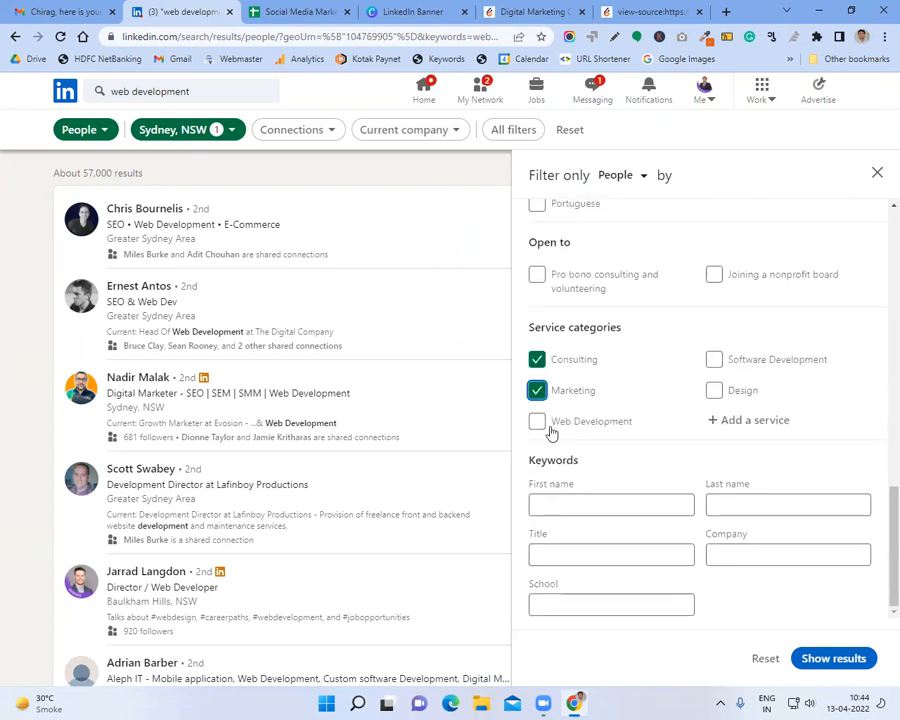
{"action": "left_click", "coordinate": [596, 500]}
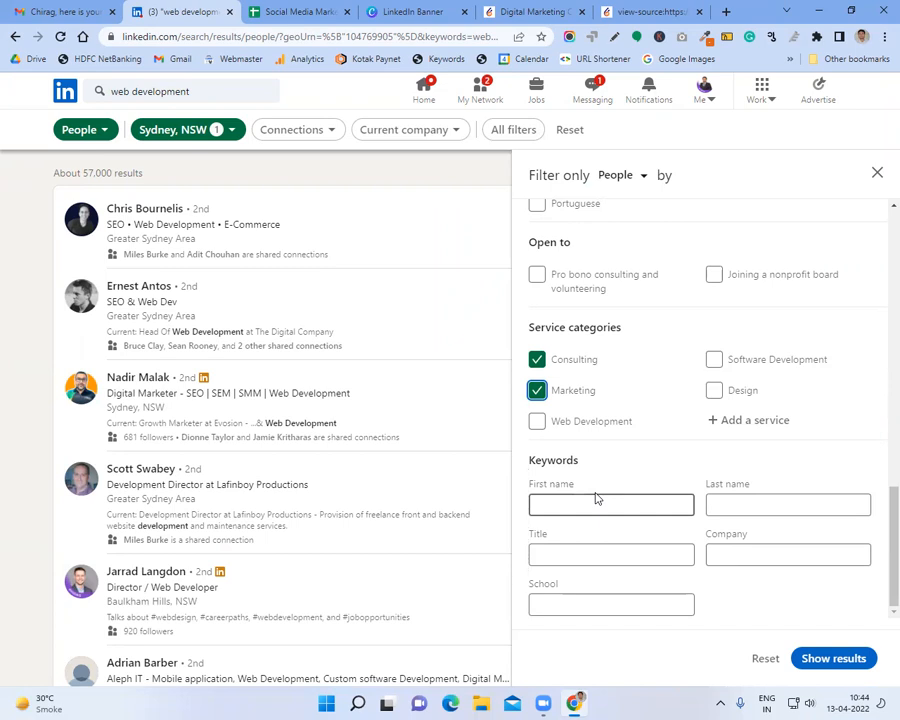
{"action": "left_click", "coordinate": [840, 660]}
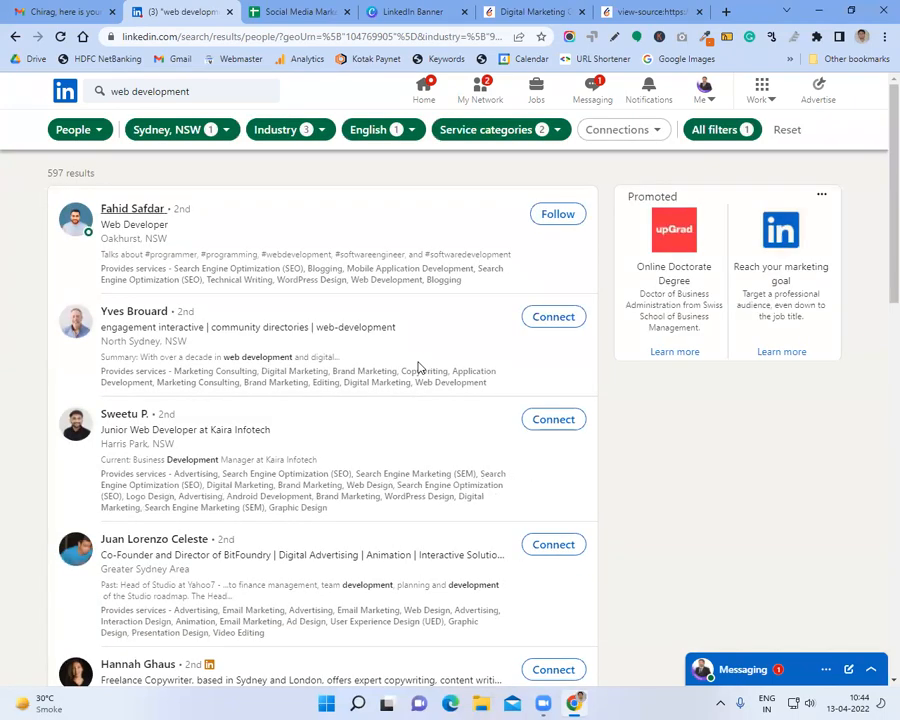
{"action": "scroll", "coordinate": [418, 364], "scroll_direction": "down", "scroll_amount": 2}
{"action": "scroll", "coordinate": [418, 364], "scroll_direction": "up", "scroll_amount": 2}
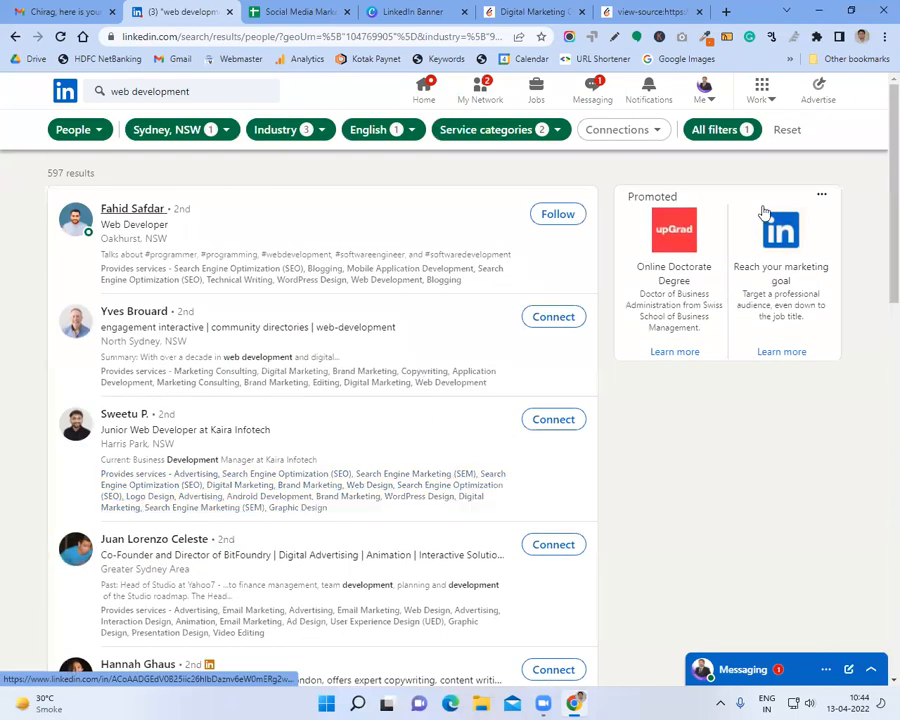
- Review the location, company, industry, language and service options in the full filter list, and open the entry for adding a service
{"action": "left_click", "coordinate": [718, 131]}
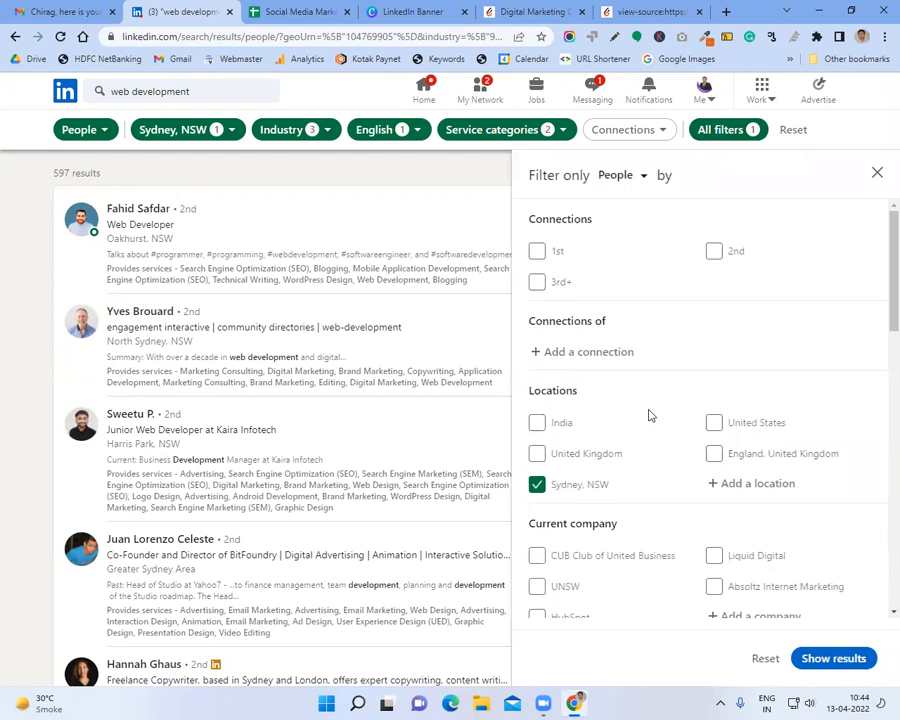
{"action": "scroll", "coordinate": [648, 415], "scroll_direction": "down", "scroll_amount": 3}
{"action": "scroll", "coordinate": [648, 415], "scroll_direction": "down", "scroll_amount": 3}
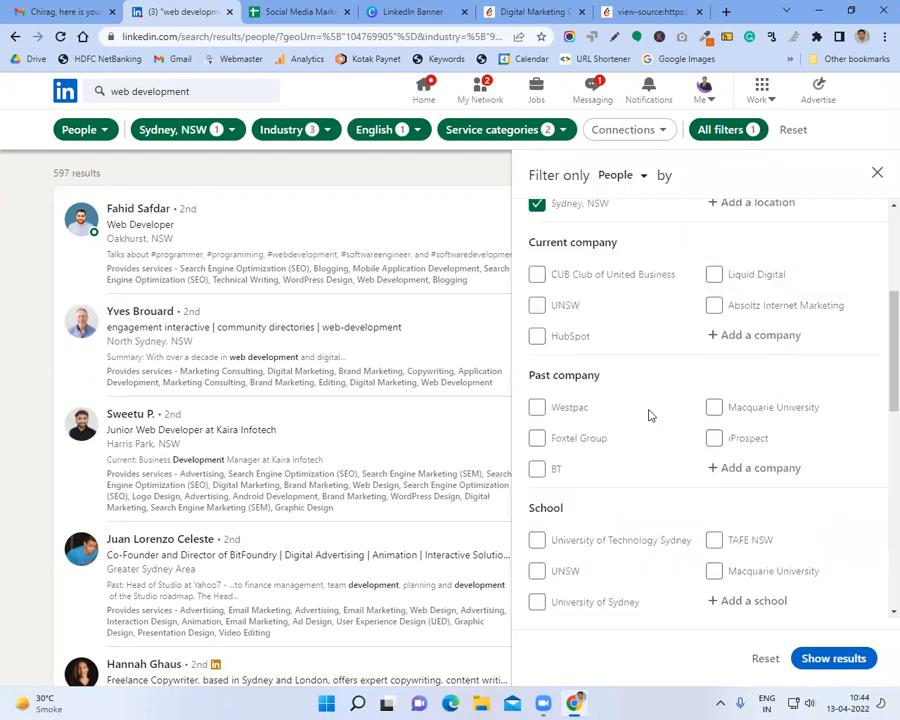
{"action": "scroll", "coordinate": [648, 415], "scroll_direction": "down", "scroll_amount": 5}
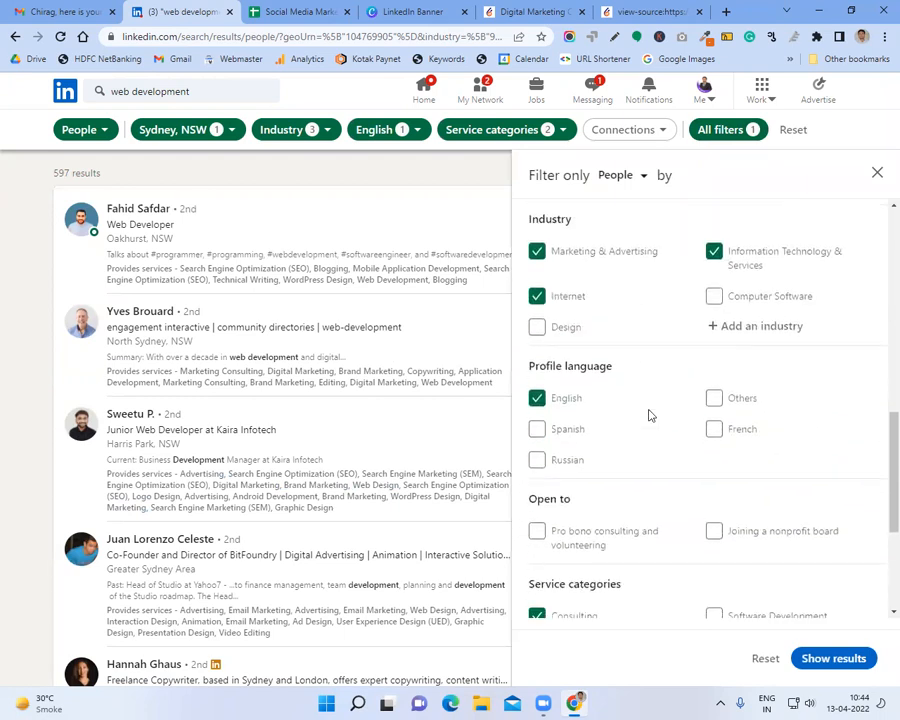
{"action": "scroll", "coordinate": [640, 415], "scroll_direction": "down", "scroll_amount": 3}
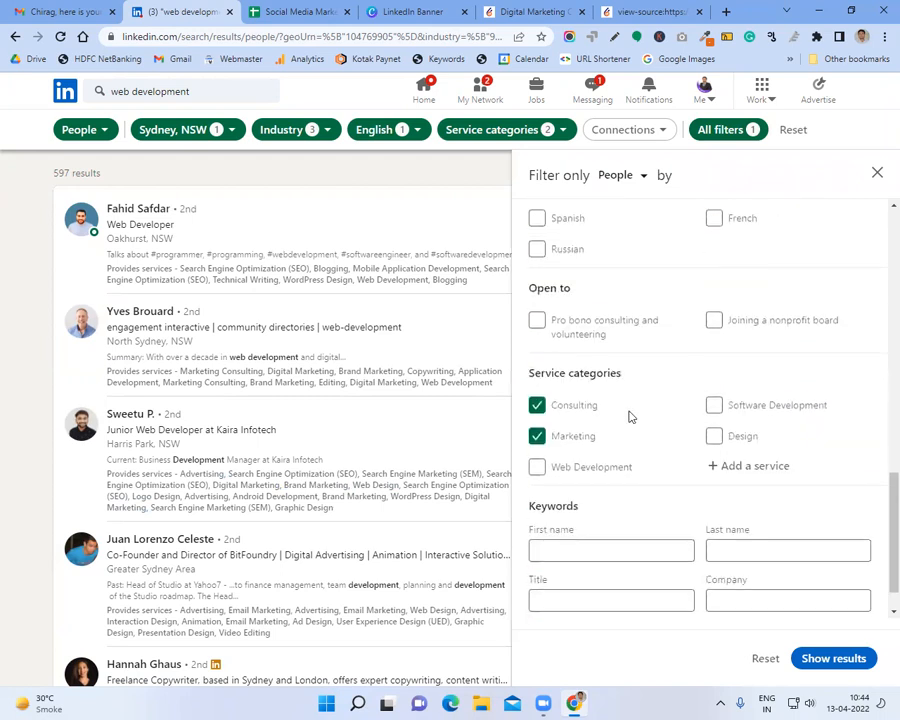
{"action": "left_click", "coordinate": [746, 467]}
{"action": "scroll", "coordinate": [673, 451], "scroll_direction": "down", "scroll_amount": 1}
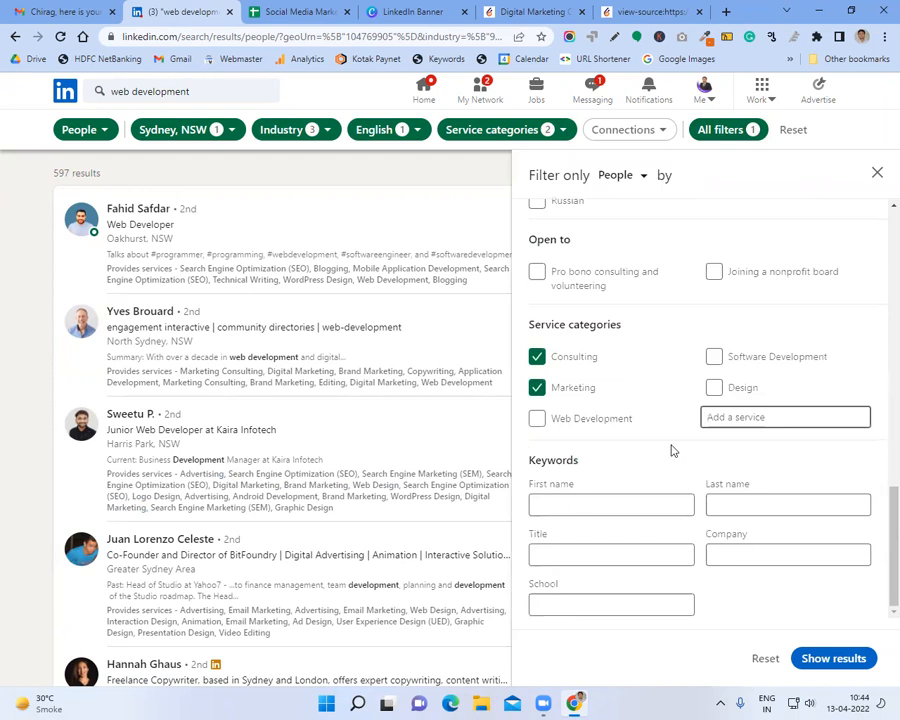
- Add "CEO" as the title keyword, show the filtered people, and look through the first page of results
{"action": "left_click", "coordinate": [599, 551]}
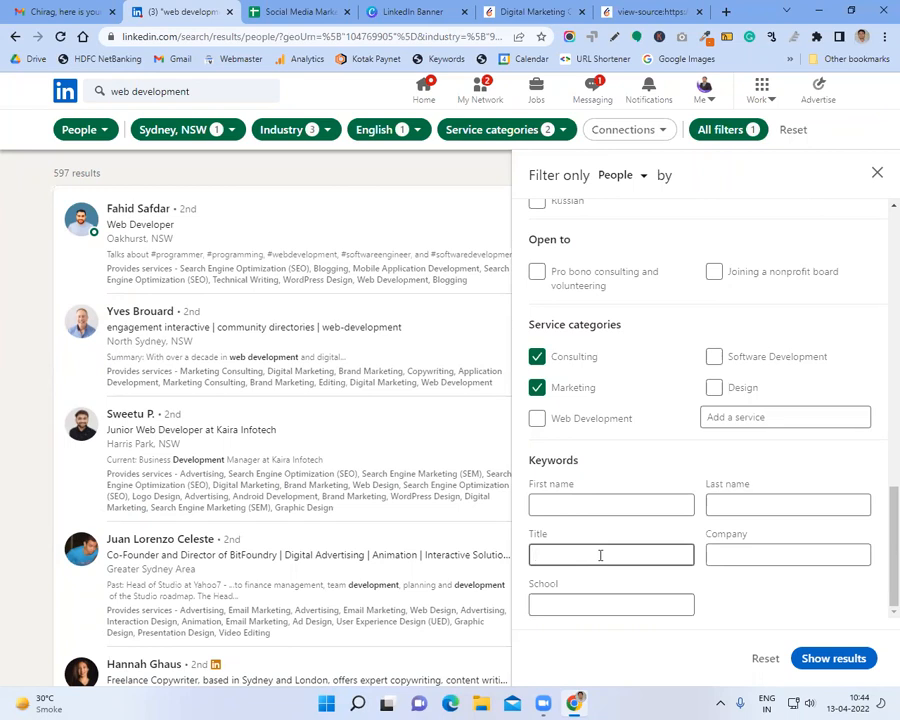
{"action": "type", "text": "O"}
{"action": "key", "text": "BackSpace"}
{"action": "type", "text": "CEO"}
{"action": "left_click", "coordinate": [820, 658]}
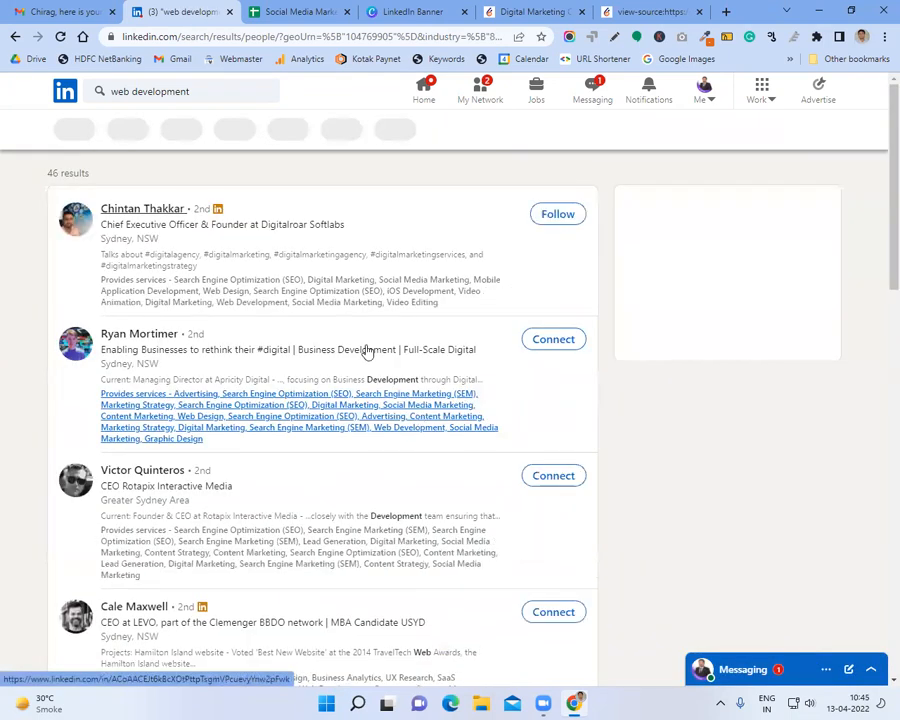
{"action": "scroll", "coordinate": [237, 403], "scroll_direction": "down", "scroll_amount": 2}
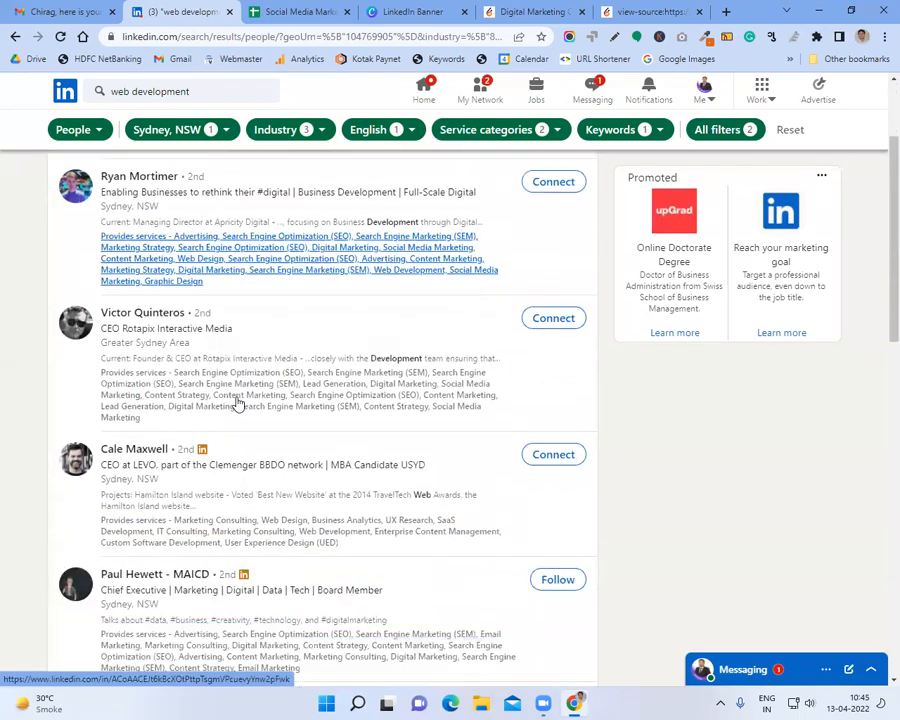
{"action": "scroll", "coordinate": [237, 403], "scroll_direction": "down", "scroll_amount": 1}
{"action": "scroll", "coordinate": [237, 403], "scroll_direction": "down", "scroll_amount": 7}
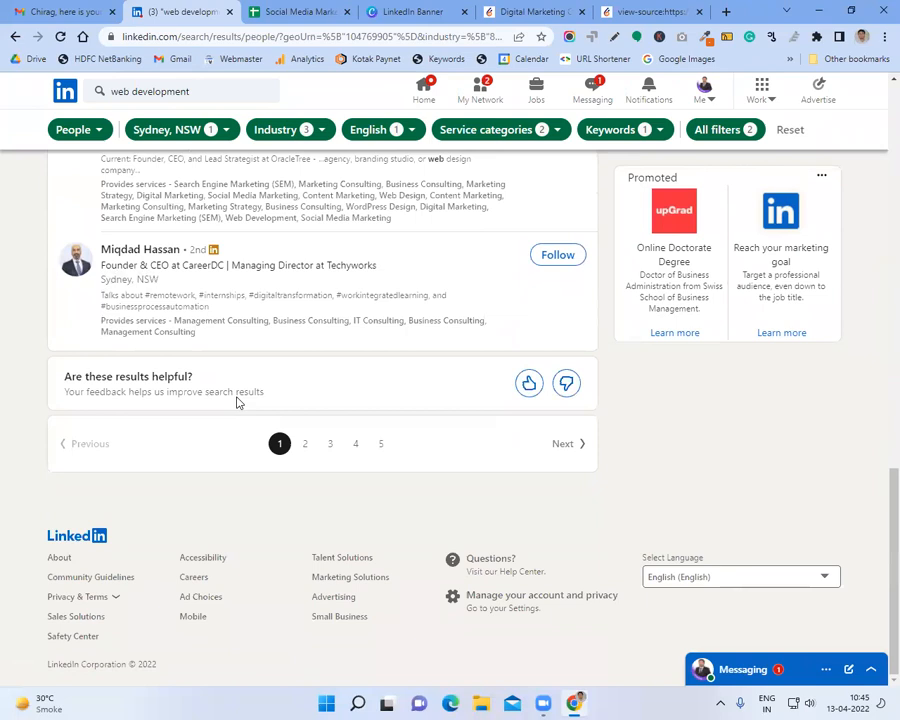
- Return to the start of the people results and look over the account menu with its Premium offer
{"action": "scroll", "coordinate": [237, 403], "scroll_direction": "up", "scroll_amount": 10}
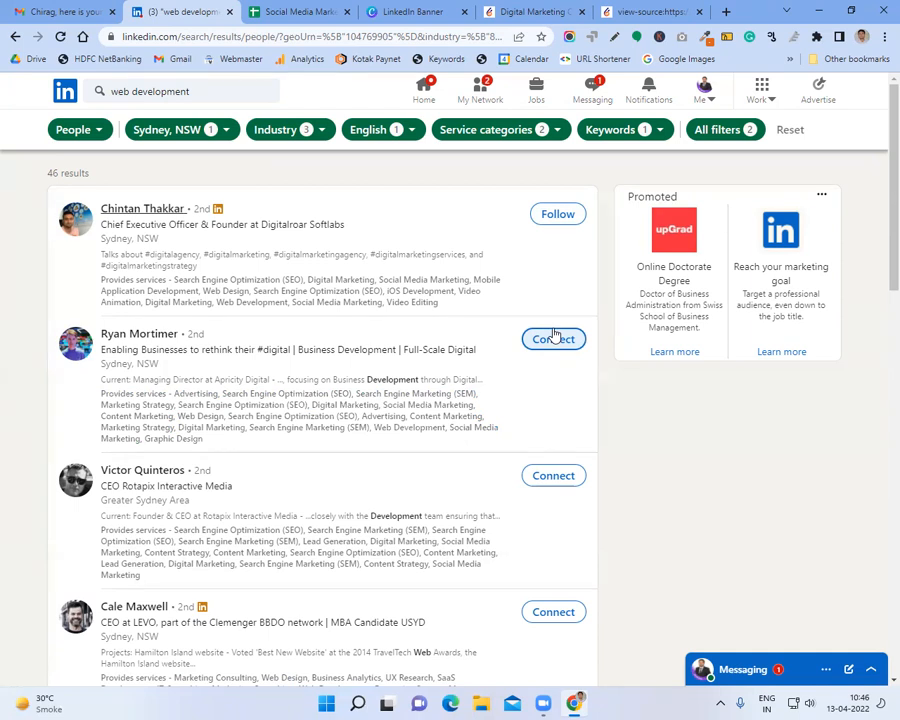
{"action": "left_click", "coordinate": [704, 102]}
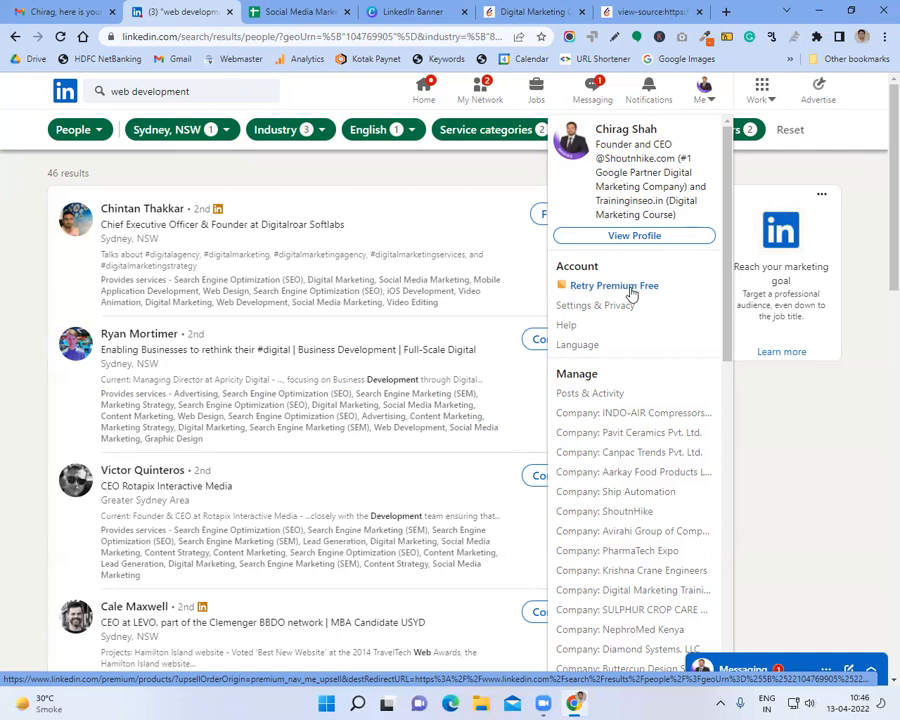
{"action": "left_click", "coordinate": [838, 448]}
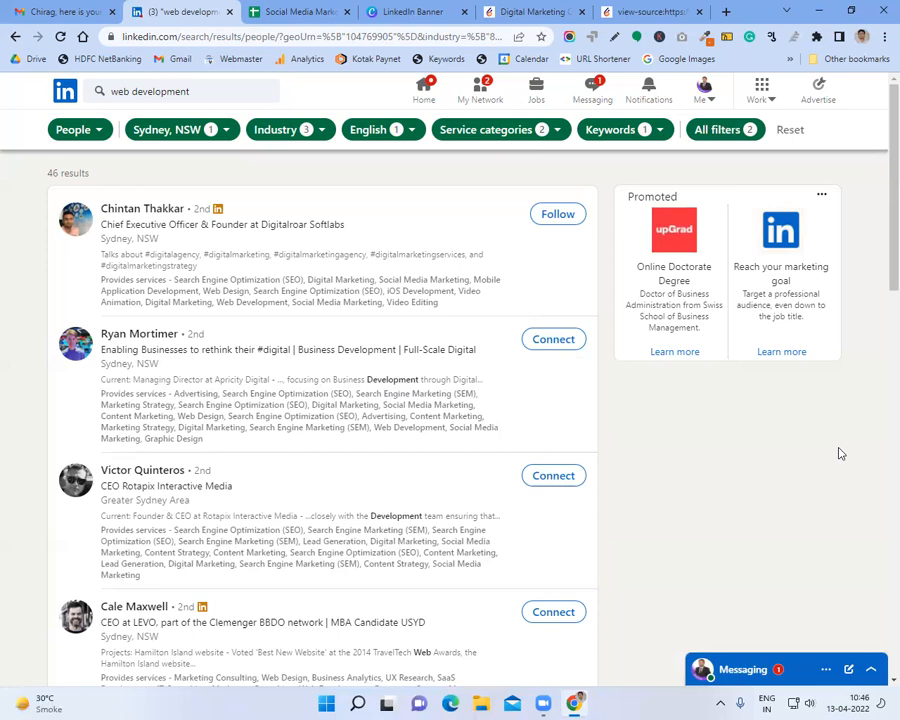
- Switch to a blank Notepad document by running notepad
{"action": "key", "text": "super+r"}
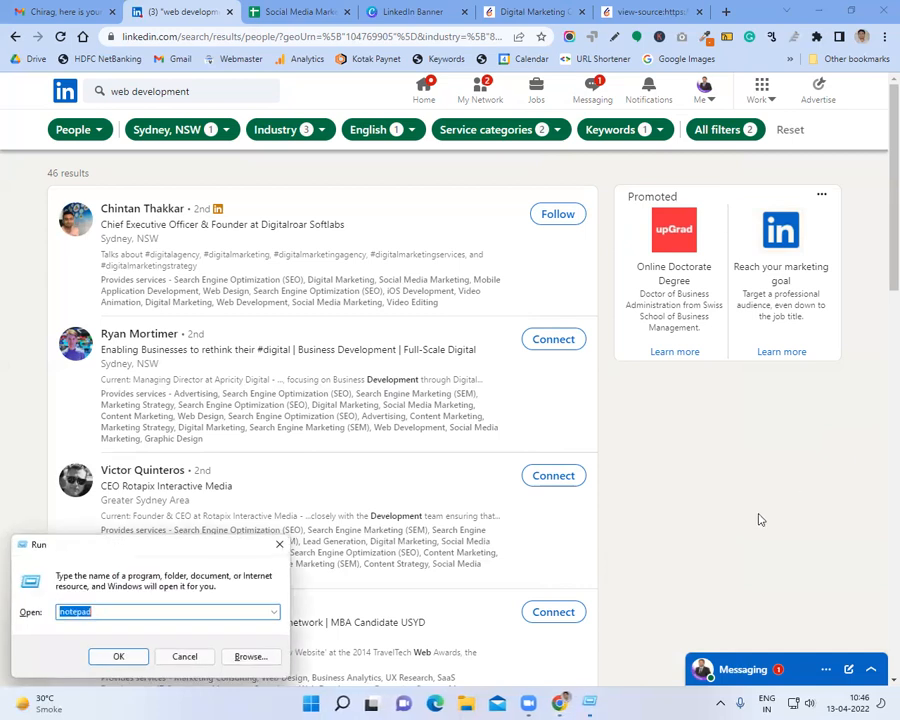
{"action": "left_click_drag", "start_coordinate": [225, 551], "coordinate": [472, 260]}
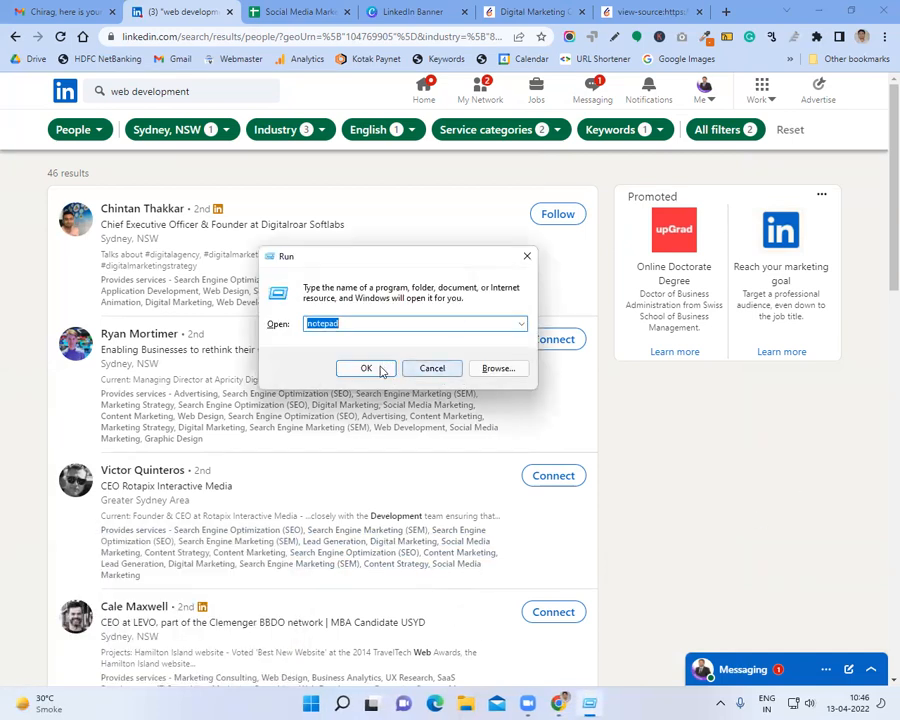
{"action": "left_click", "coordinate": [368, 367]}
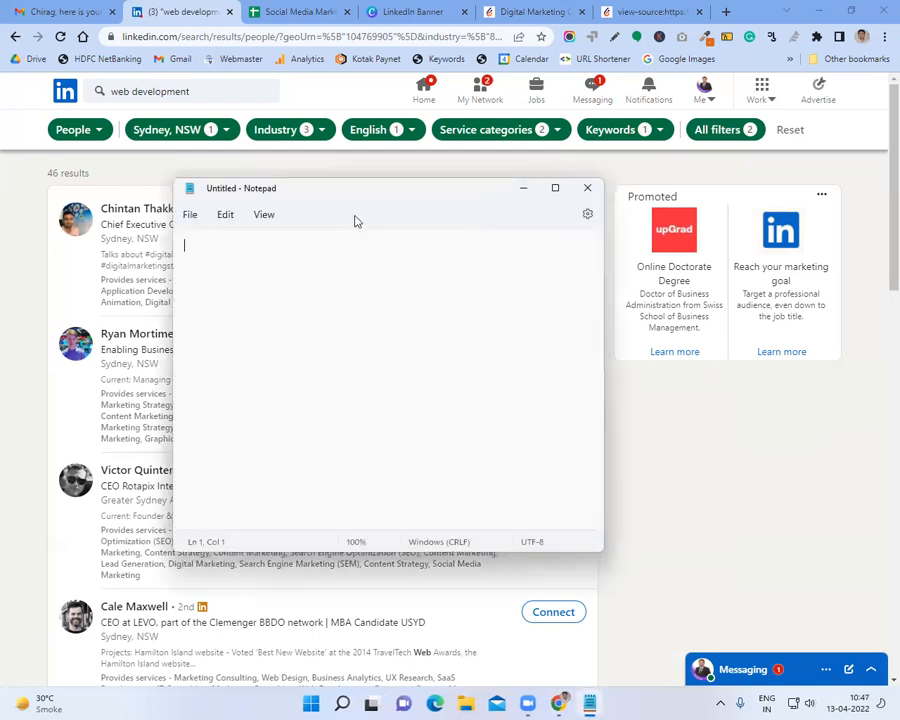
- Write the heading "Topic" with the lines "Linkedin Profile" and "Page" beneath it, separated by a blank line
{"action": "type", "text": "Topic"}
{"action": "key", "text": "Return"}
{"action": "type", "text": "Linkedin Prf"}
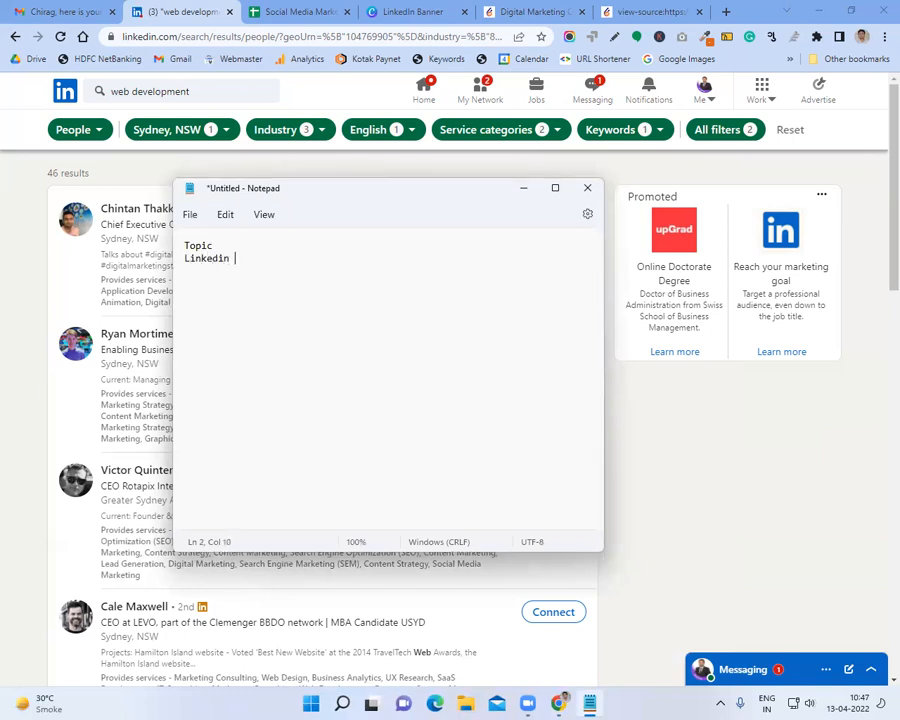
{"action": "key", "text": "BackSpace"}
{"action": "type", "text": "ofile"}
{"action": "key", "text": "Return"}
{"action": "key", "text": "Return"}
{"action": "type", "text": "a"}
{"action": "key", "text": "BackSpace"}
{"action": "type", "text": "Page"}
{"action": "key", "text": "Return"}
{"action": "key", "text": "Return"}
{"action": "key", "text": "Return"}
- Add the heading "Goal" with the lines "Job" and "Professional Network" below it
{"action": "type", "text": "Goal"}
{"action": "key", "text": "Return"}
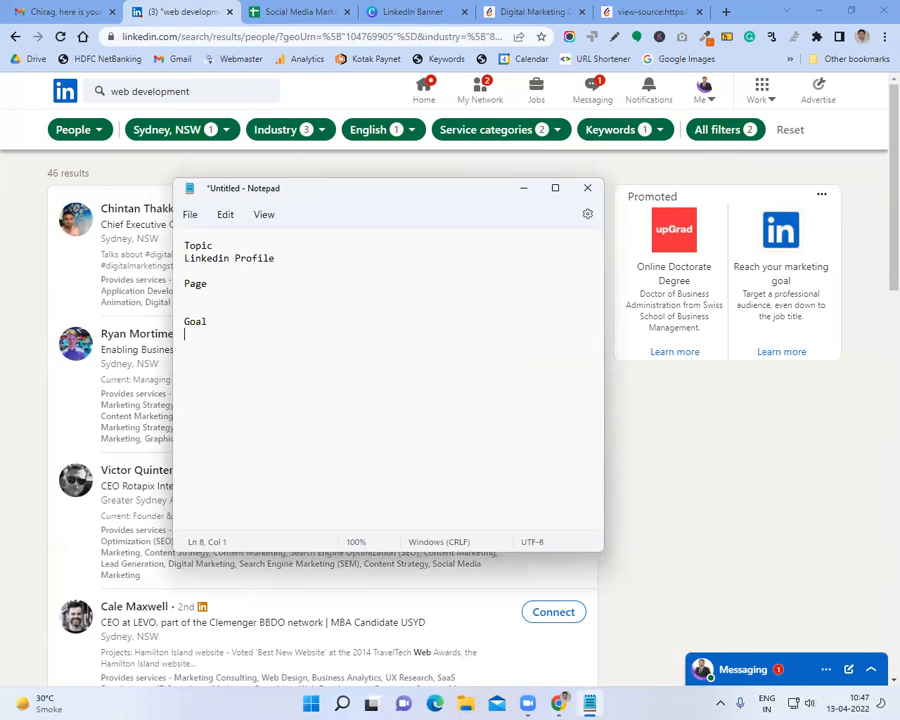
{"action": "type", "text": "Job"}
{"action": "key", "text": "Return"}
{"action": "type", "text": "L"}
{"action": "key", "text": "BackSpace"}
{"action": "type", "text": "Con"}
{"action": "key", "text": "BackSpace"}
{"action": "key", "text": "BackSpace"}
{"action": "key", "text": "BackSpace"}
{"action": "key", "text": "BackSpace"}
{"action": "type", "text": "Professional Network"}
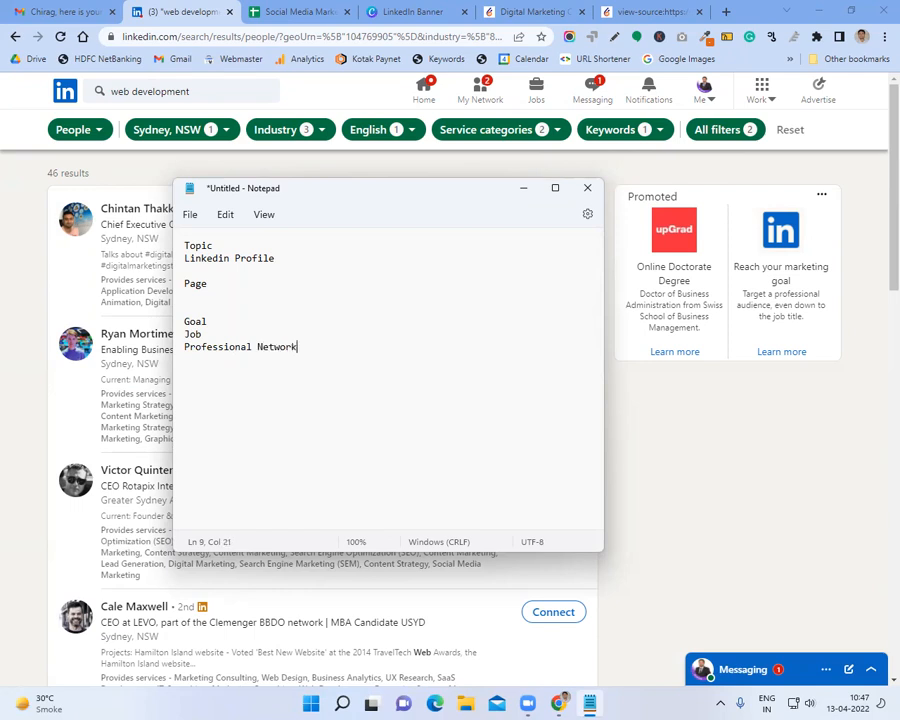
- After a blank line, add "Hiring" and "Business development" as two more goals
{"action": "key", "text": "Return"}
{"action": "key", "text": "Return"}
{"action": "type", "text": "Hiring"}
{"action": "key", "text": "Return"}
{"action": "type", "text": "Busin"}
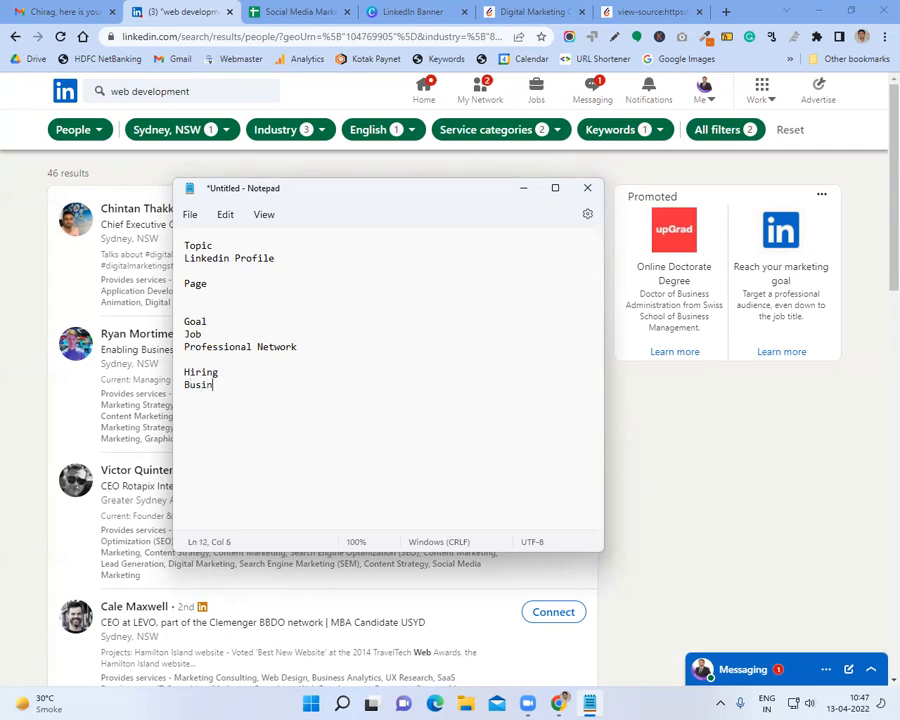
{"action": "type", "text": "ess development"}
{"action": "key", "text": "Return"}
{"action": "key", "text": "Return"}
- Add the heading "Benefits" below the goals
{"action": "type", "text": "B"}
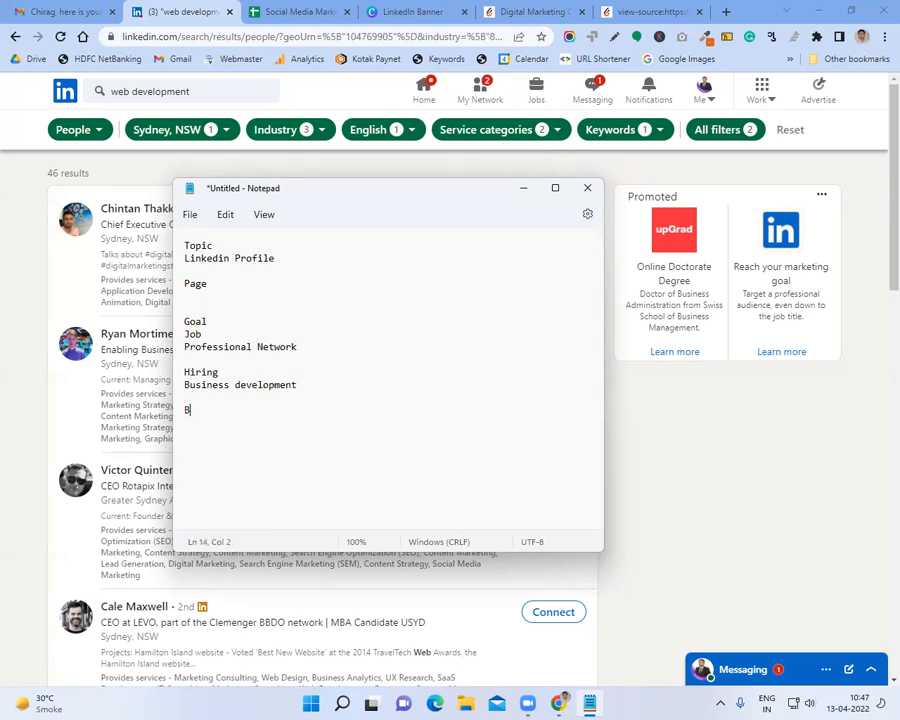
{"action": "type", "text": "enefits"}
{"action": "key", "text": "Return"}
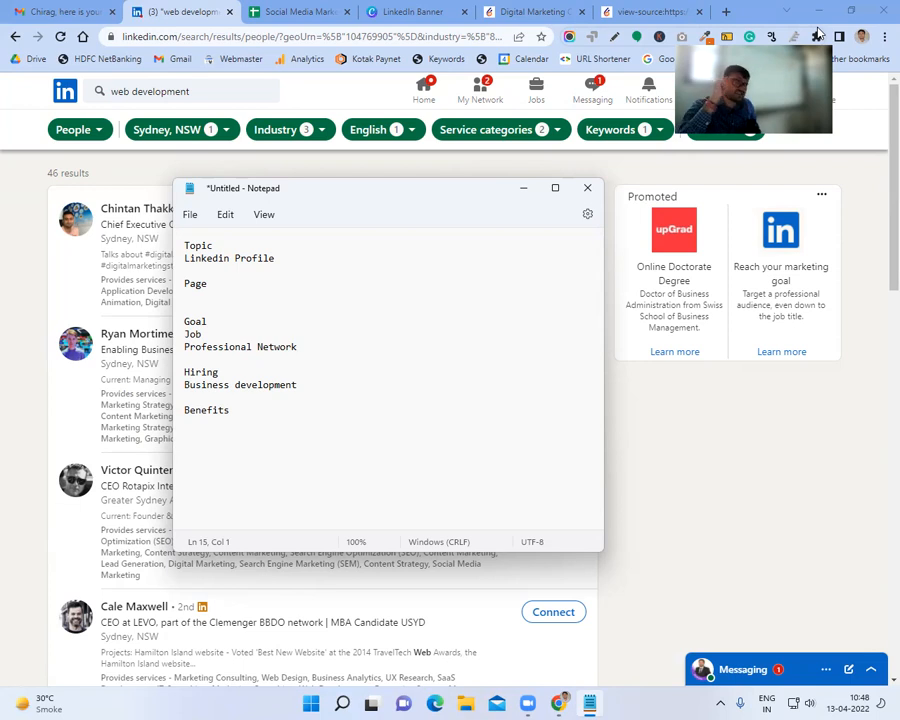
- Under Benefits, write "To highlight your or your companies achievement you can use this platform."
{"action": "type", "text": "Yo hig"}
{"action": "key", "text": "BackSpace"}
{"action": "key", "text": "BackSpace"}
{"action": "key", "text": "BackSpace"}
{"action": "key", "text": "BackSpace"}
{"action": "key", "text": "BackSpace"}
{"action": "key", "text": "BackSpace"}
{"action": "type", "text": "To "}
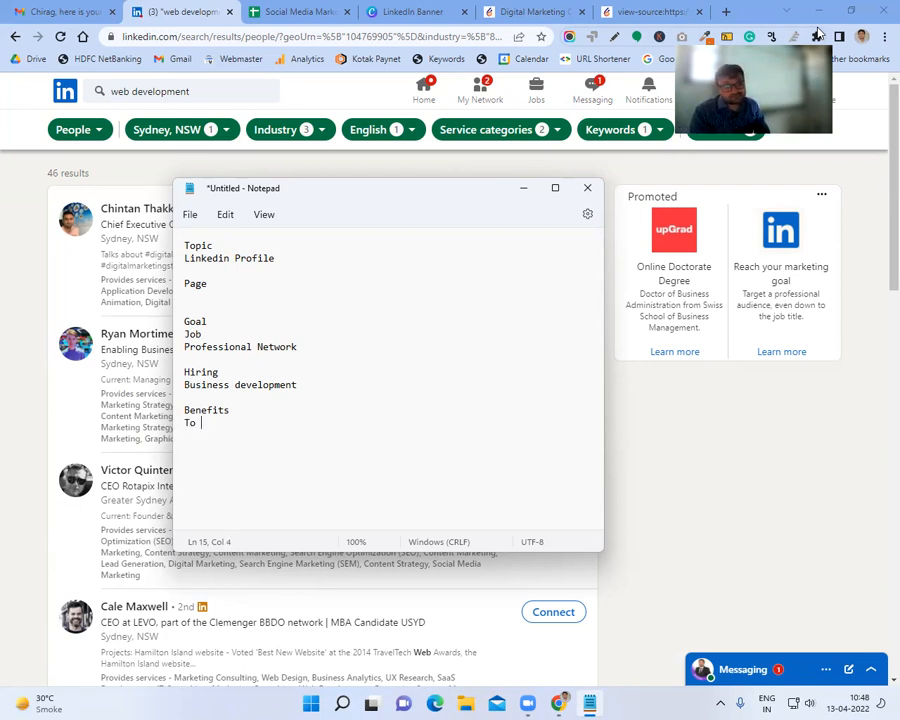
{"action": "type", "text": "highlight your p"}
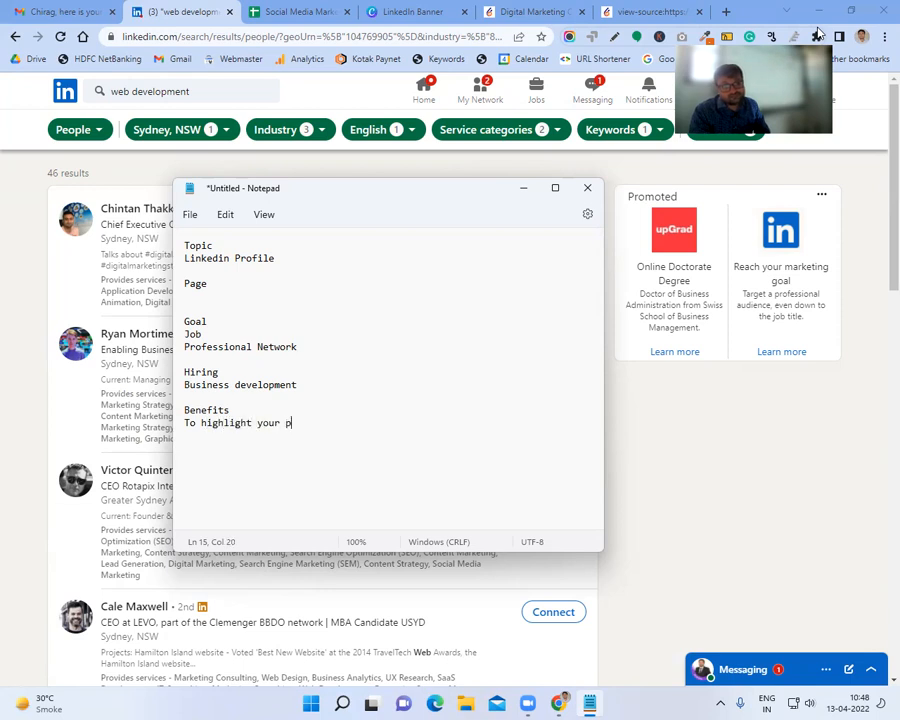
{"action": "key", "text": "BackSpace"}
{"action": "type", "text": "or your compa"}
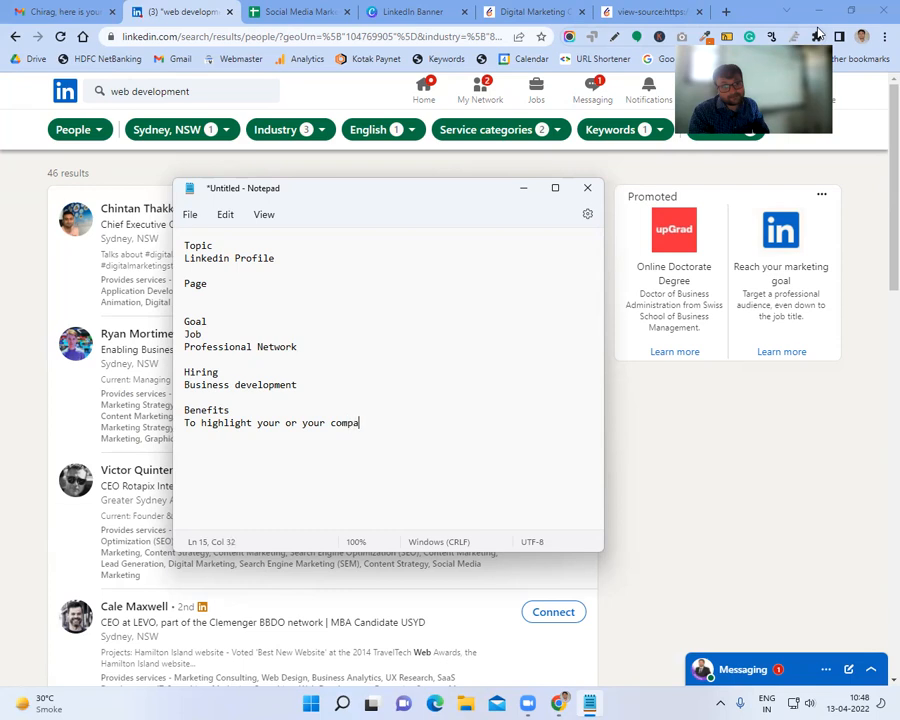
{"action": "type", "text": "nies achieveme"}
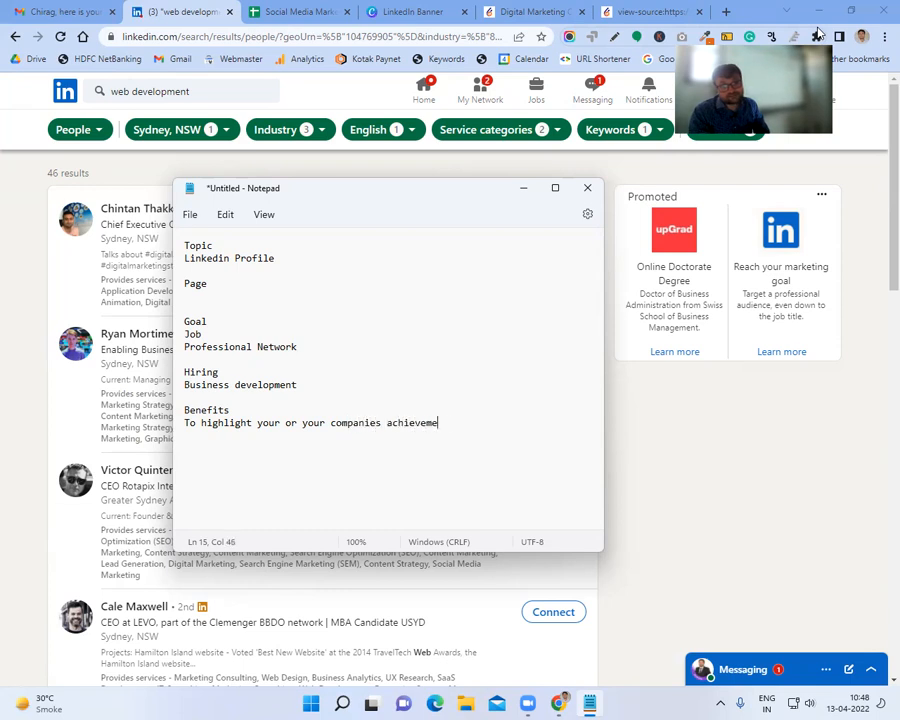
{"action": "type", "text": "nt you can use this platm"}
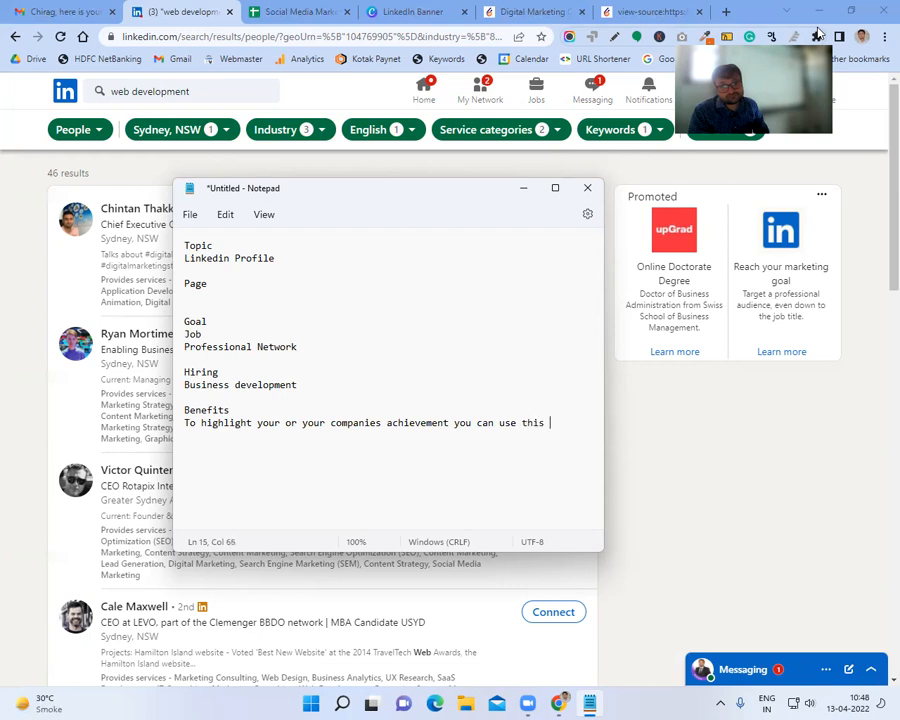
{"action": "key", "text": "BackSpace"}
{"action": "type", "text": "form."}
{"action": "key", "text": "Return"}
{"action": "key", "text": "Return"}
- Add the heading "How" followed by blank lines
{"action": "type", "text": "How"}
{"action": "key", "text": "Return"}
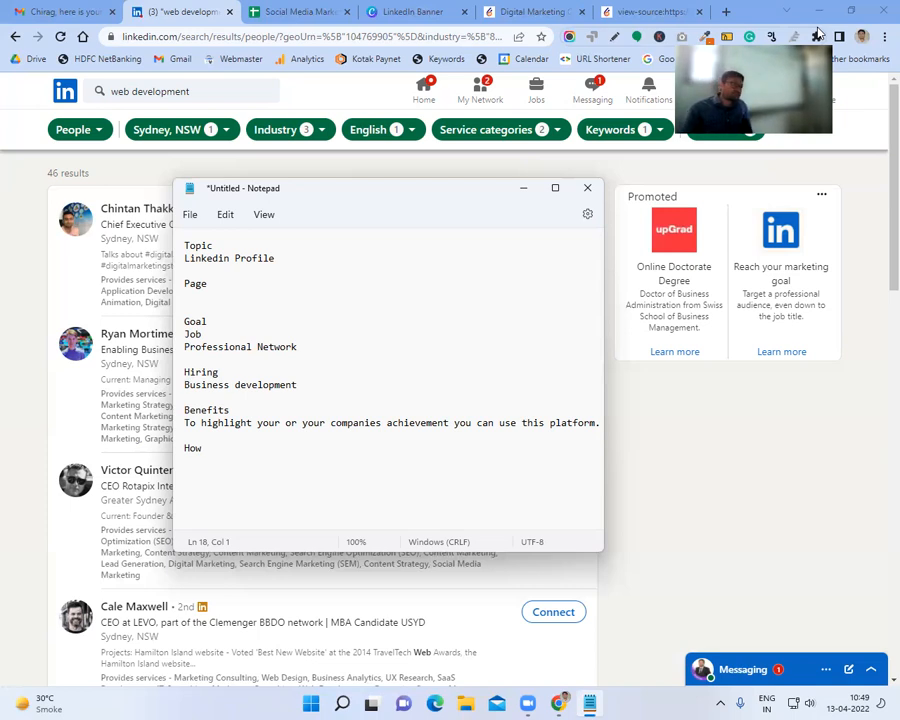
{"action": "key", "text": "Return"}
{"action": "key", "text": "Return"}
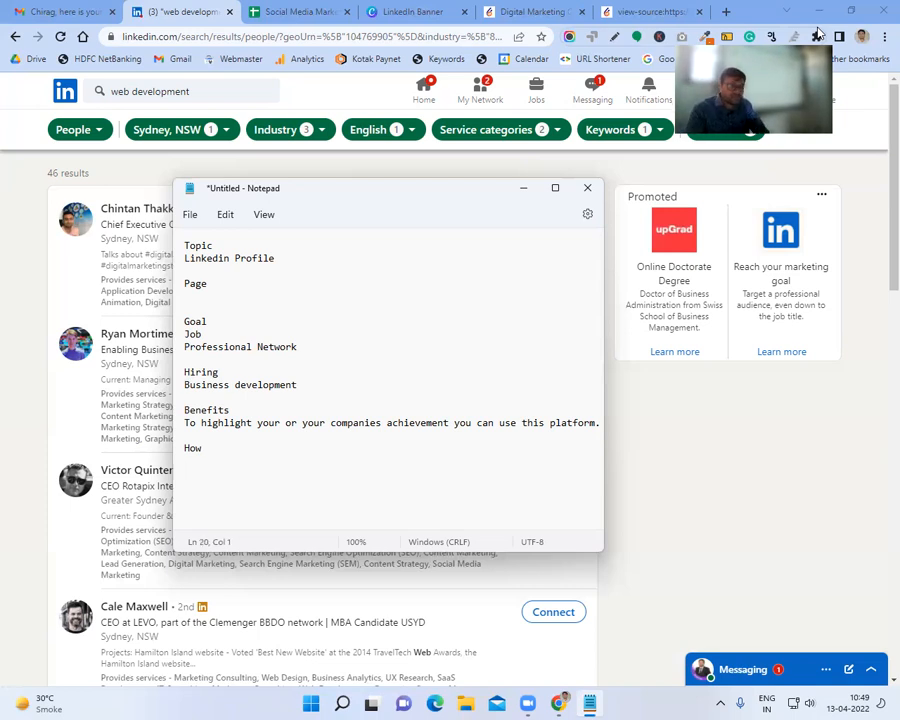
- Add the heading "KPI" with the lines "View" and "Post view" below it
{"action": "type", "text": "KPI"}
{"action": "key", "text": "Return"}
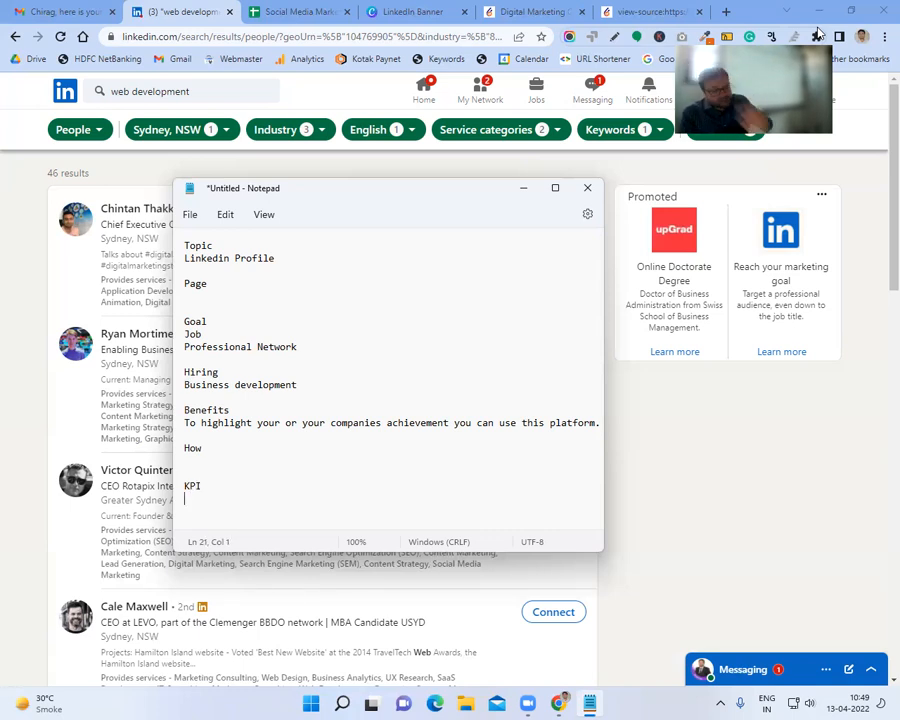
{"action": "type", "text": "View"}
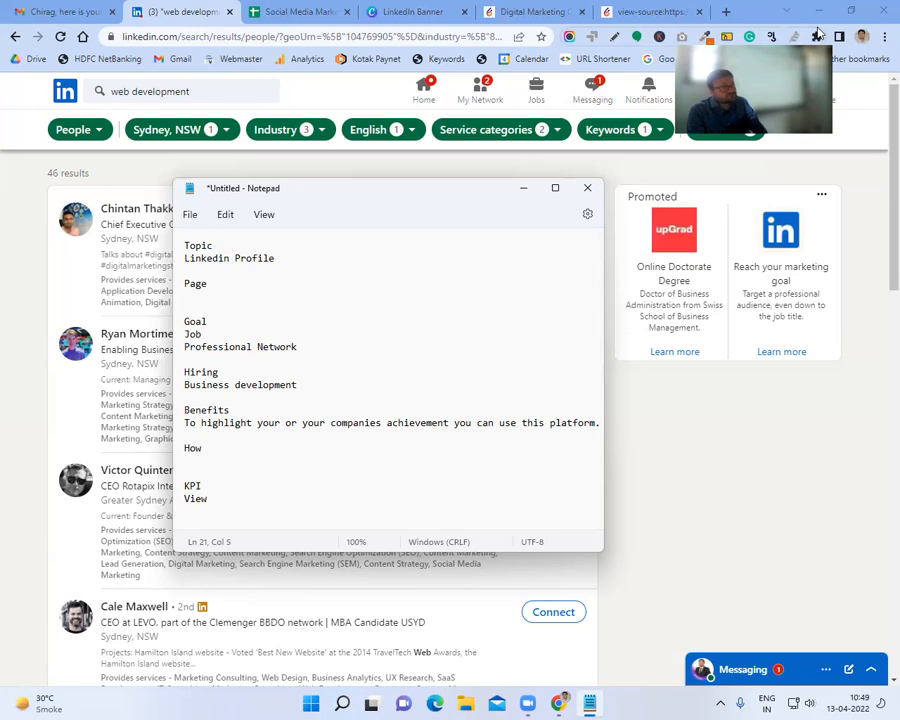
{"action": "key", "text": "Return"}
{"action": "type", "text": "Post view"}
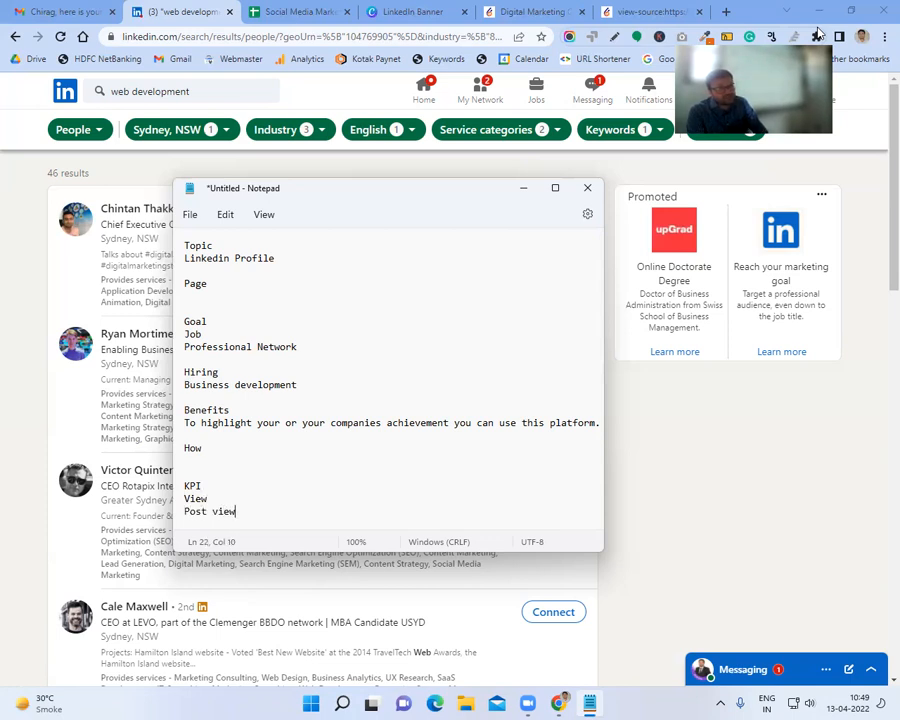
{"action": "key", "text": "Return"}
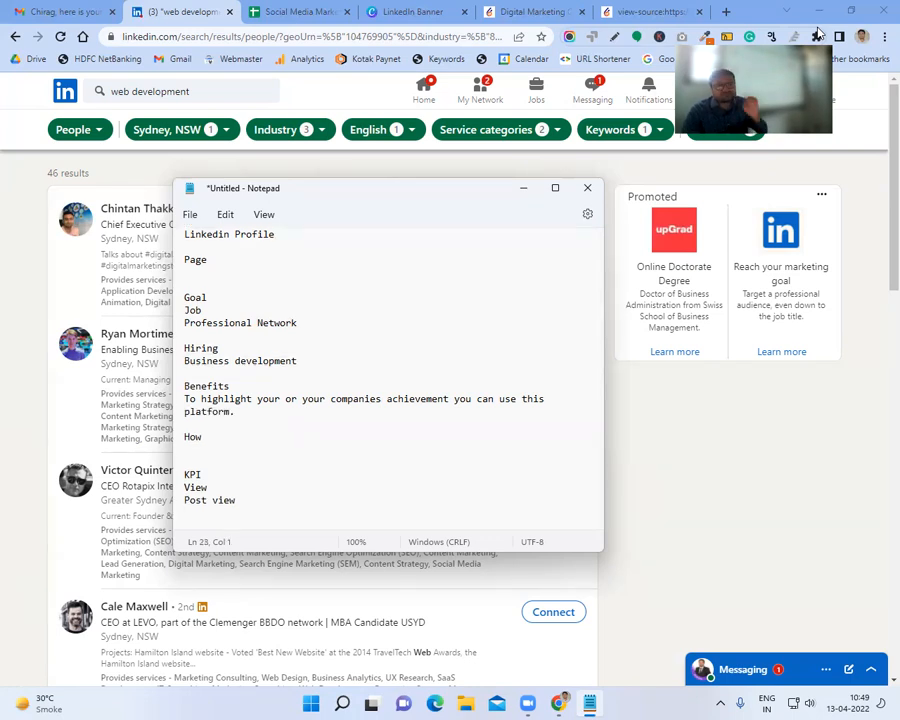
- Switch to LinkedIn, open the account owner's own profile and examine its Analytics section for further metrics
{"action": "left_click", "coordinate": [524, 189]}
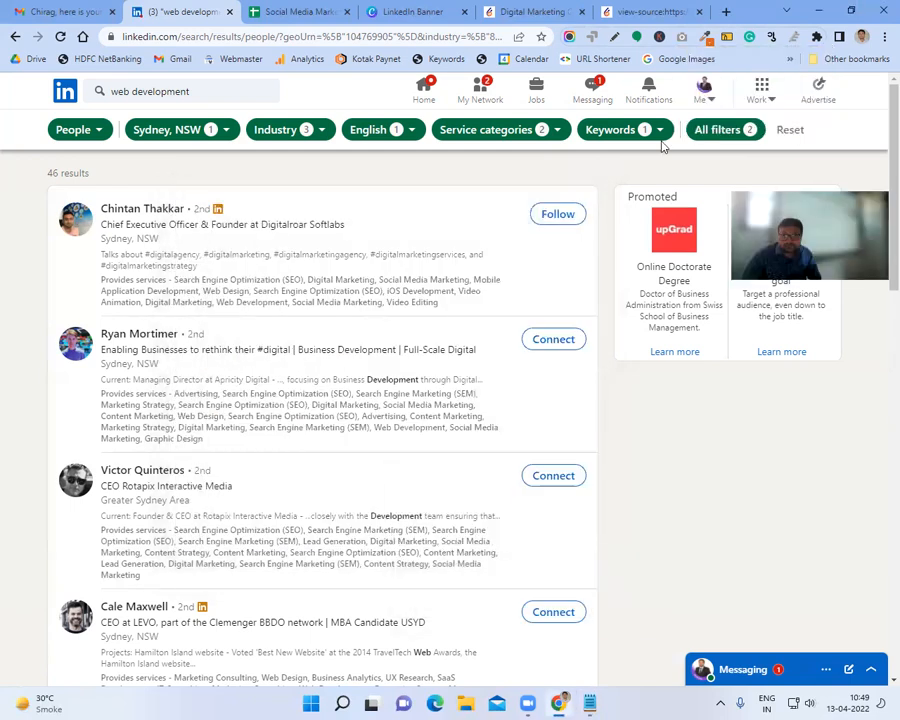
{"action": "left_click", "coordinate": [705, 95]}
{"action": "left_click", "coordinate": [646, 237]}
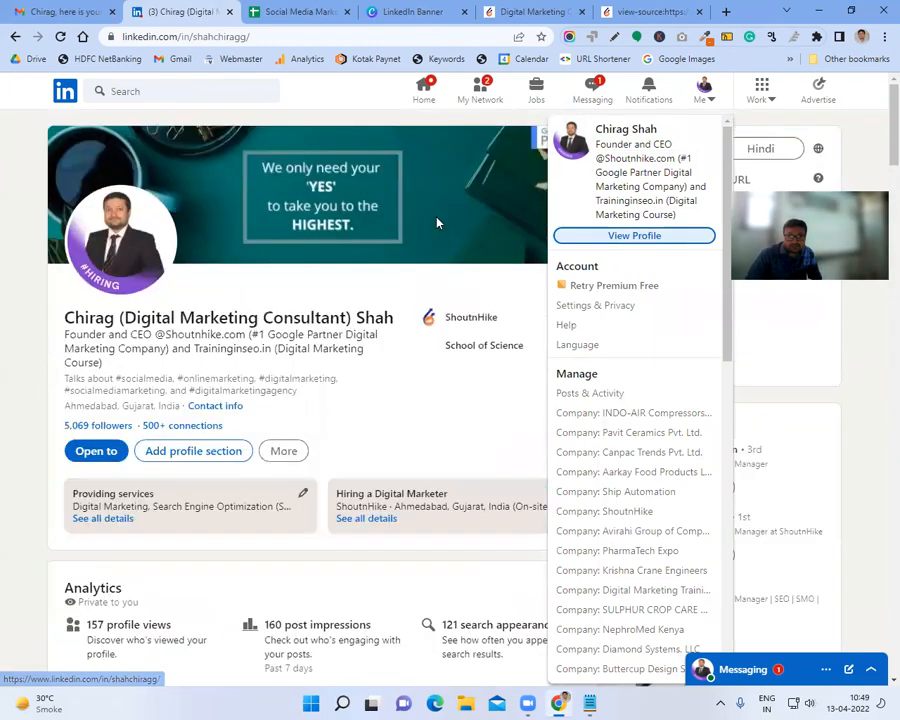
{"action": "scroll", "coordinate": [465, 374], "scroll_direction": "down", "scroll_amount": 10}
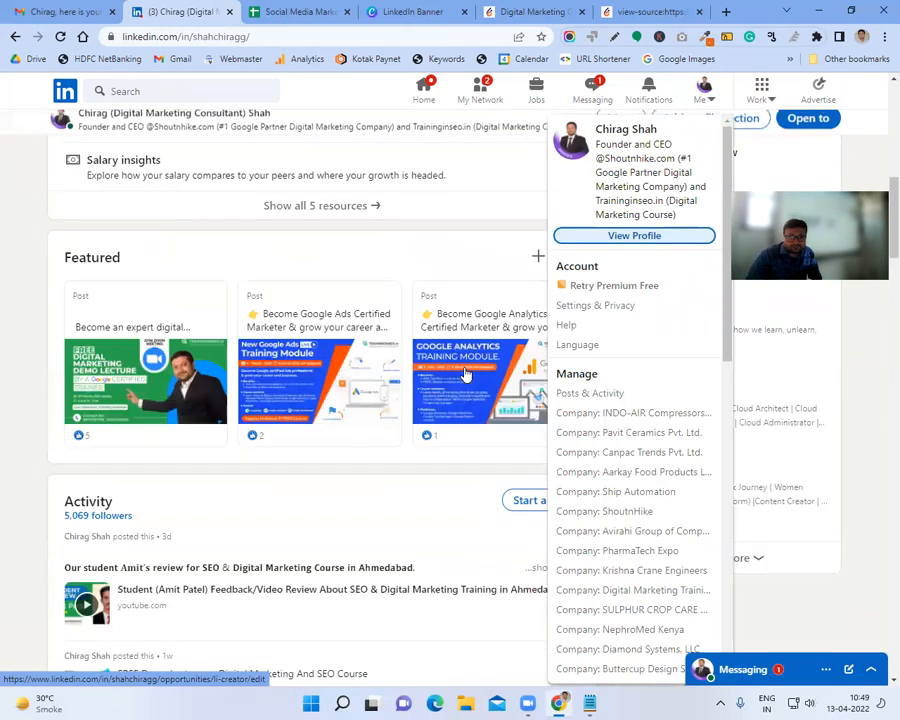
{"action": "scroll", "coordinate": [465, 374], "scroll_direction": "up", "scroll_amount": 5}
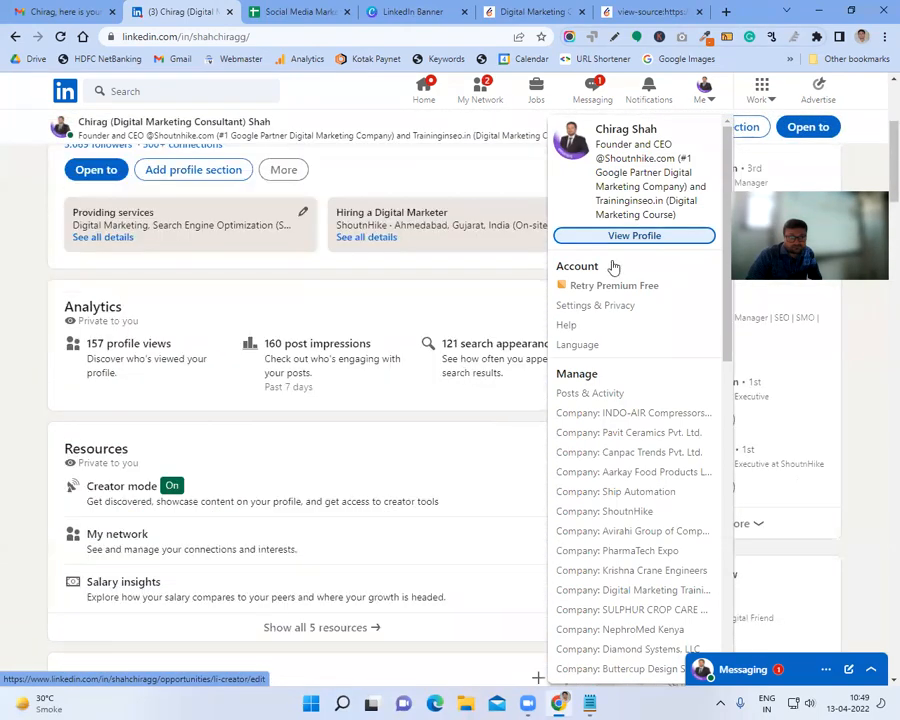
- Switch back to the Notepad notes and add "Search appereances" to the KPI list
{"action": "left_click", "coordinate": [590, 703]}
{"action": "type", "text": "S"}
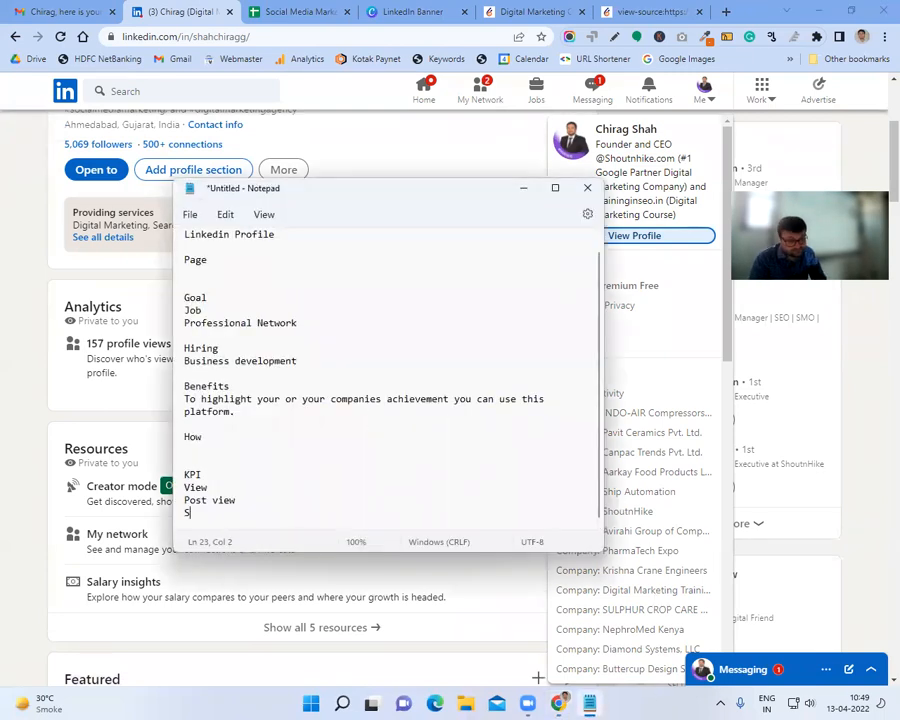
{"action": "type", "text": "earch apper"}
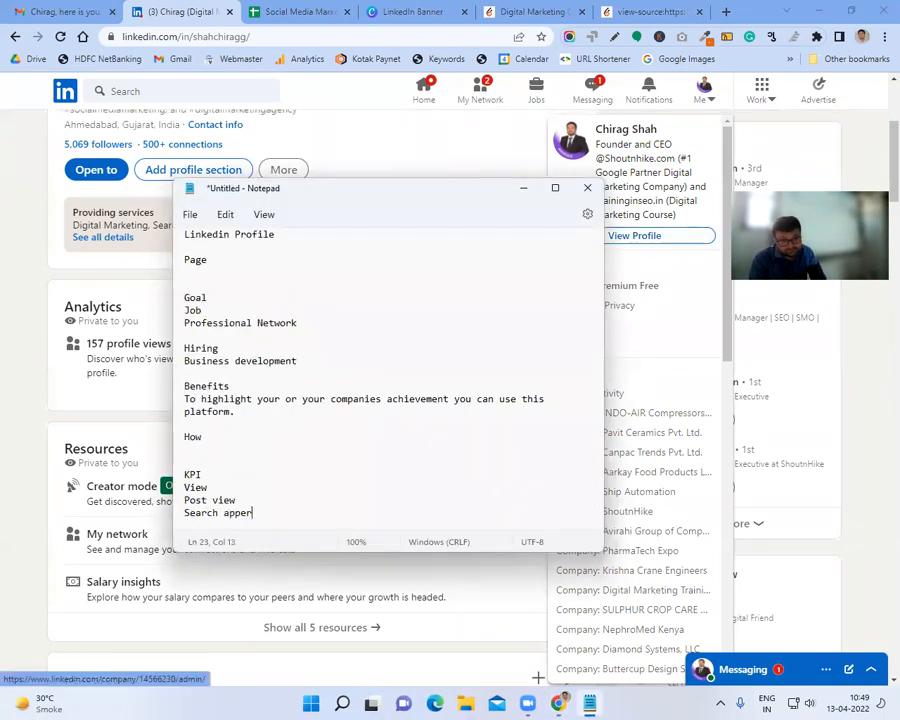
{"action": "type", "text": "rances"}
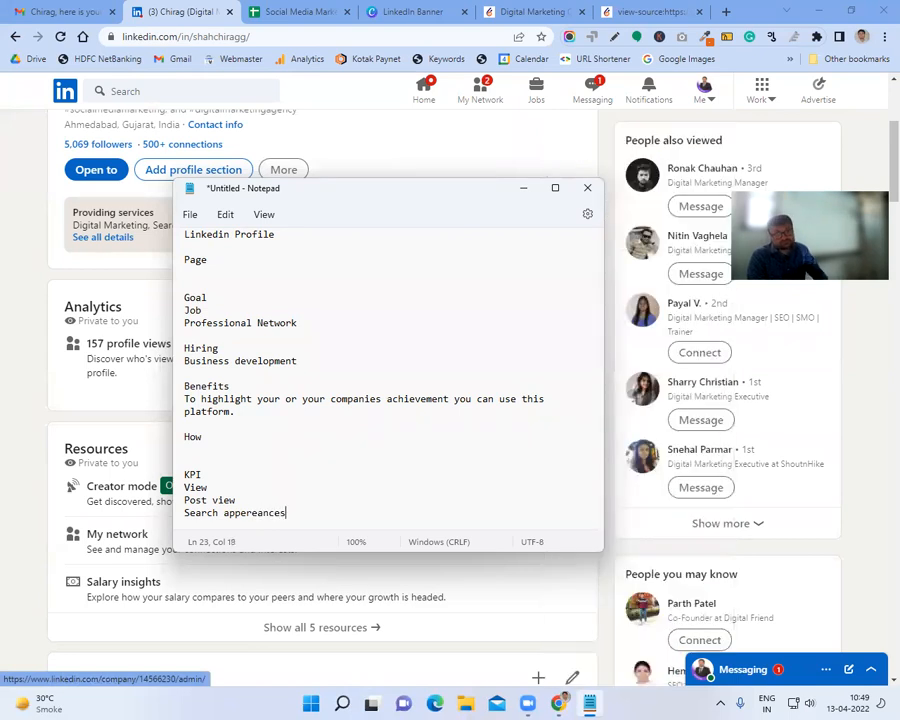